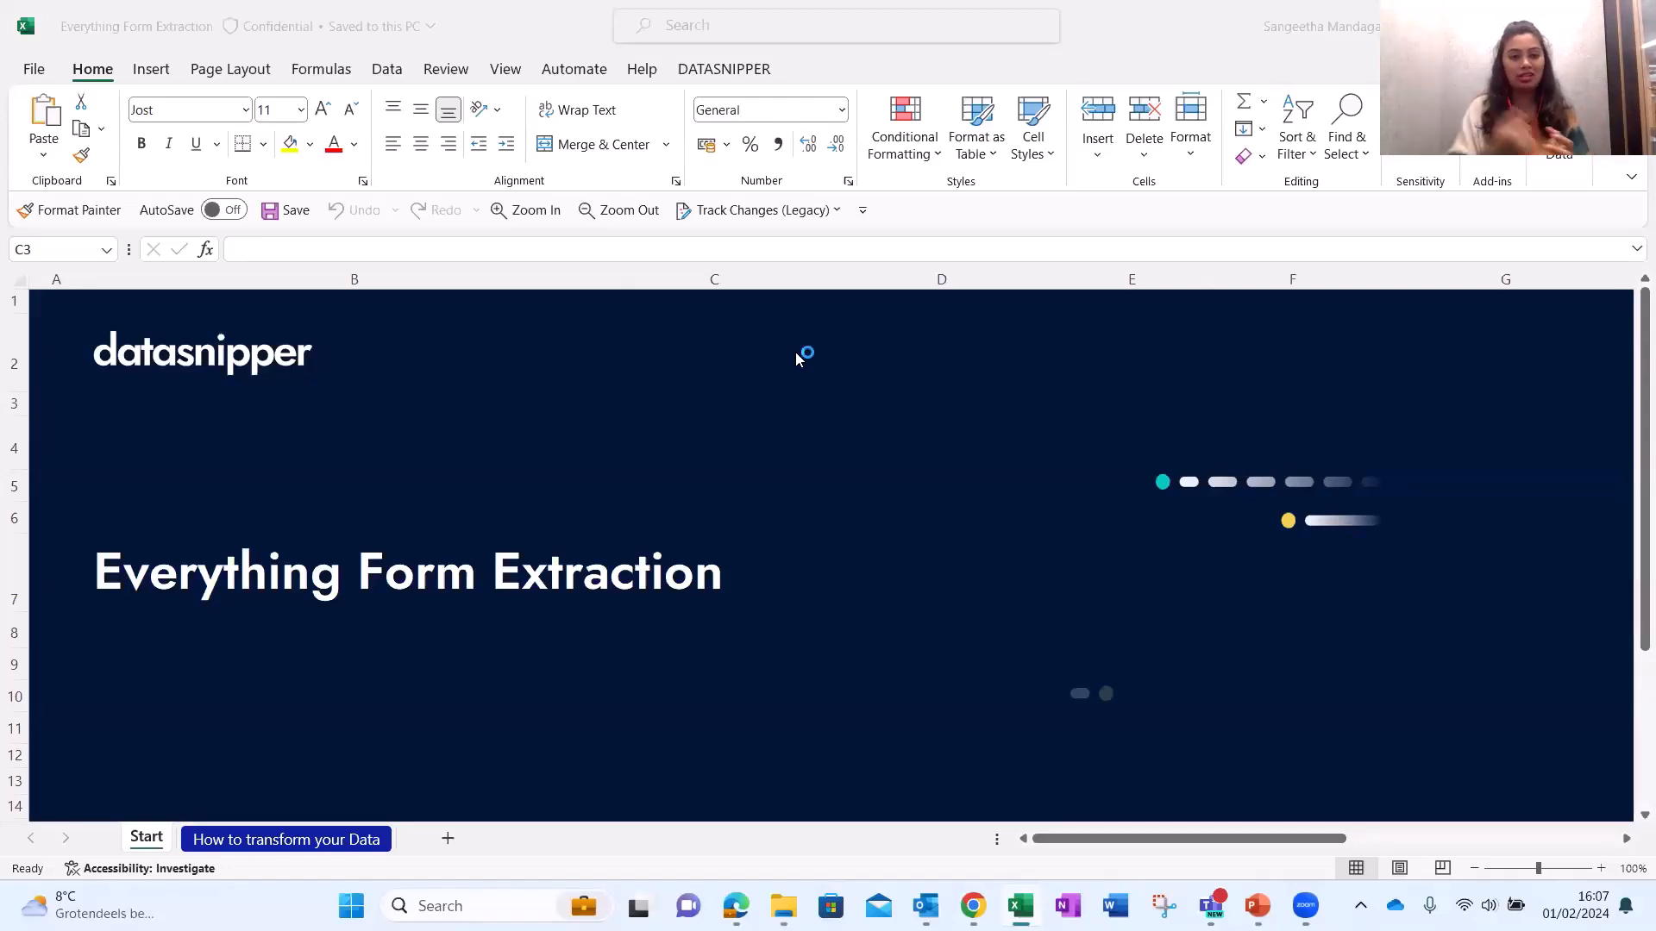
In the Everything Form Extraction workbook, show the DataSnipper Document Extraction choices: Form and Invoice Extraction.
click(752, 393)
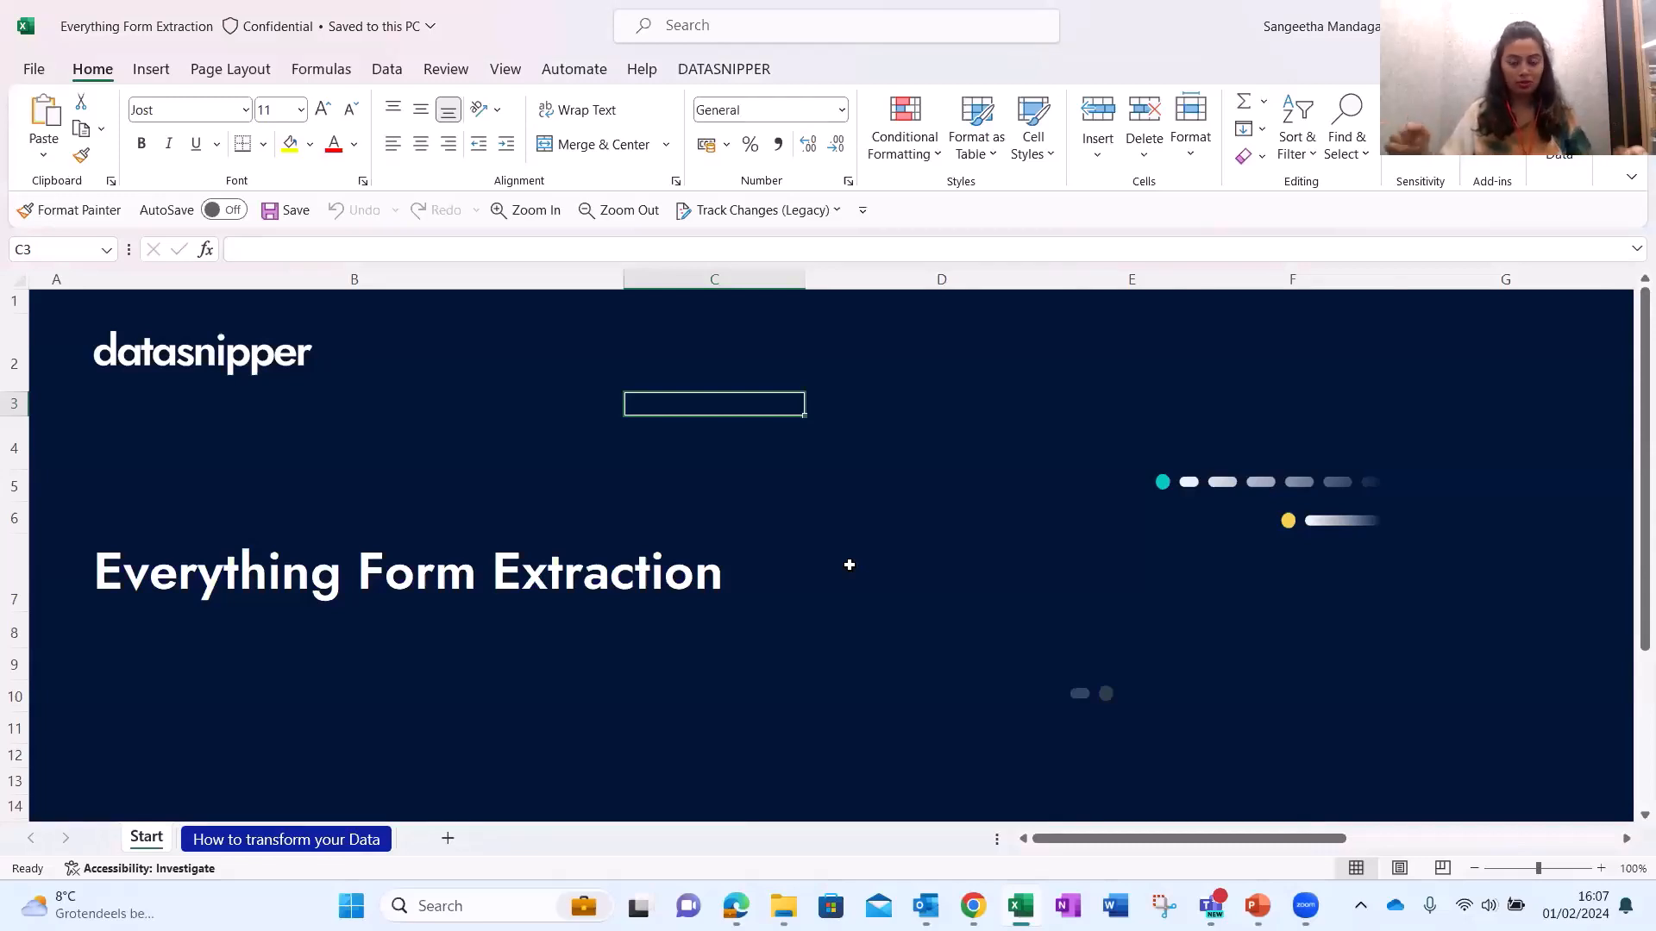
click(410, 506)
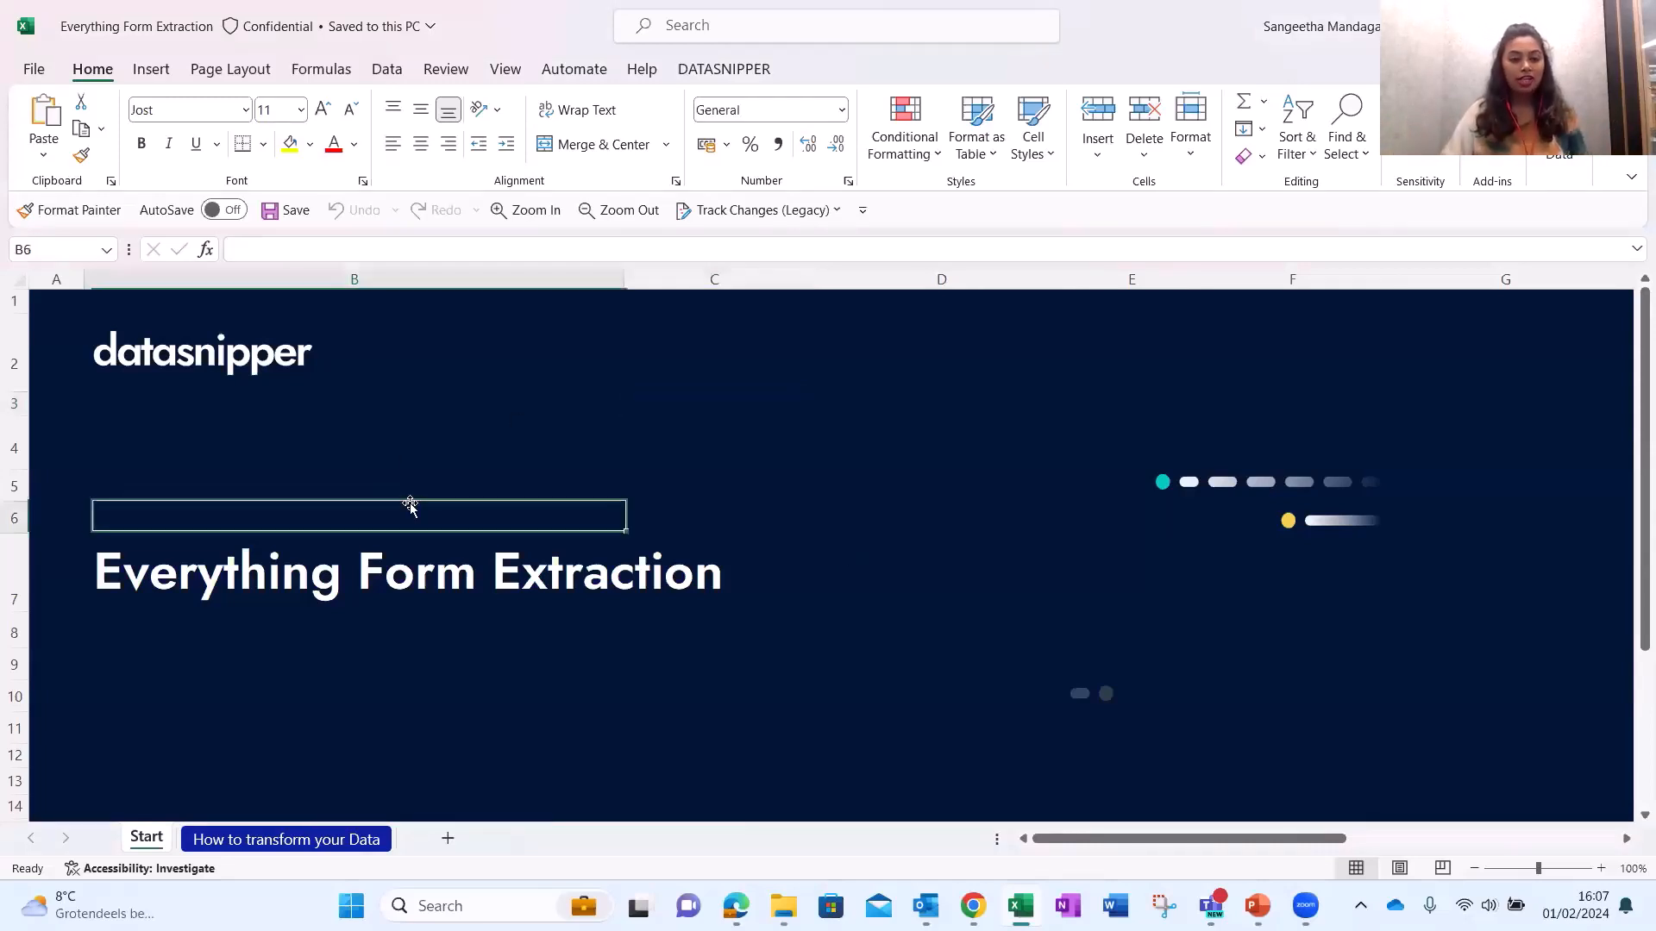
click(724, 70)
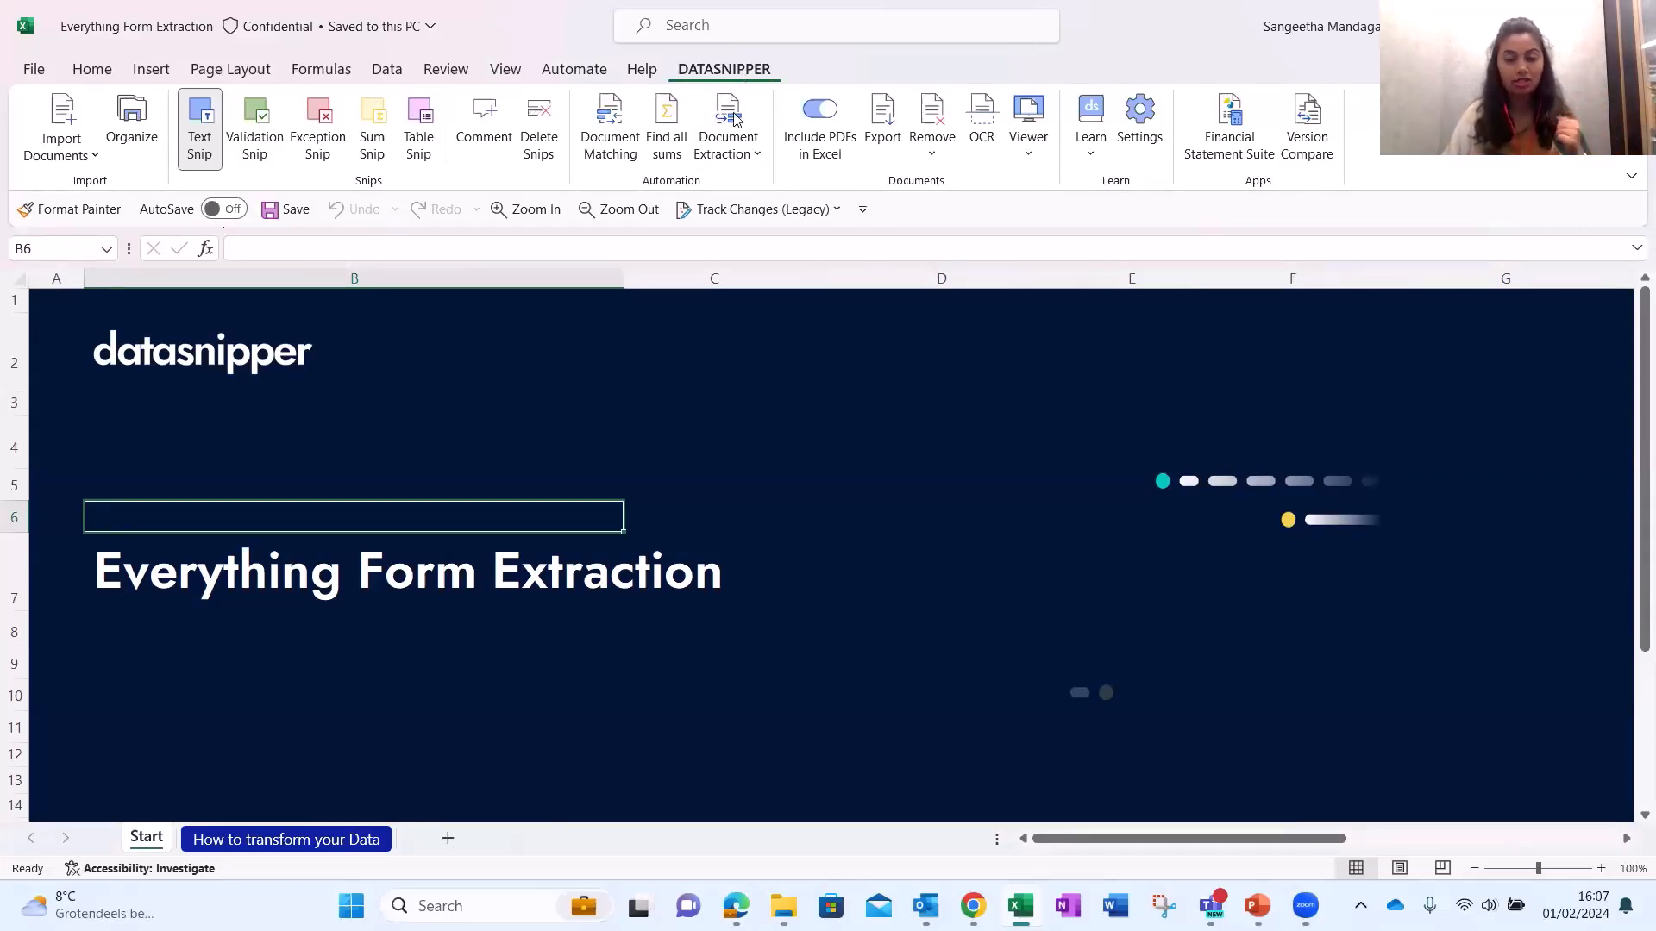
click(736, 164)
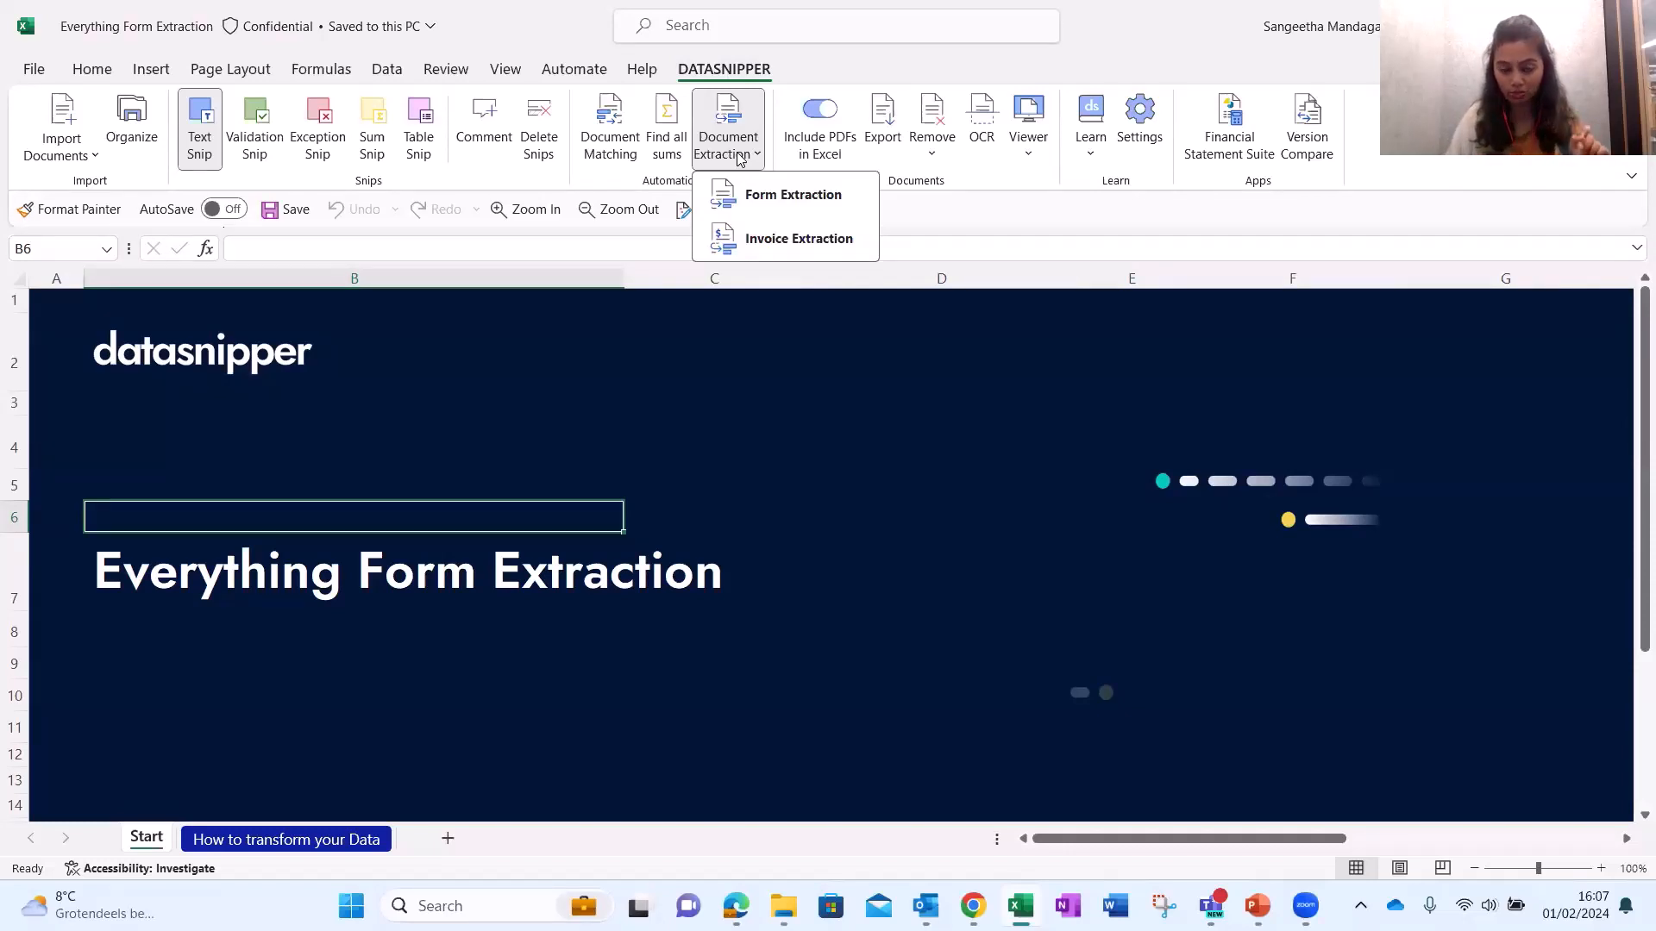
click(131, 141)
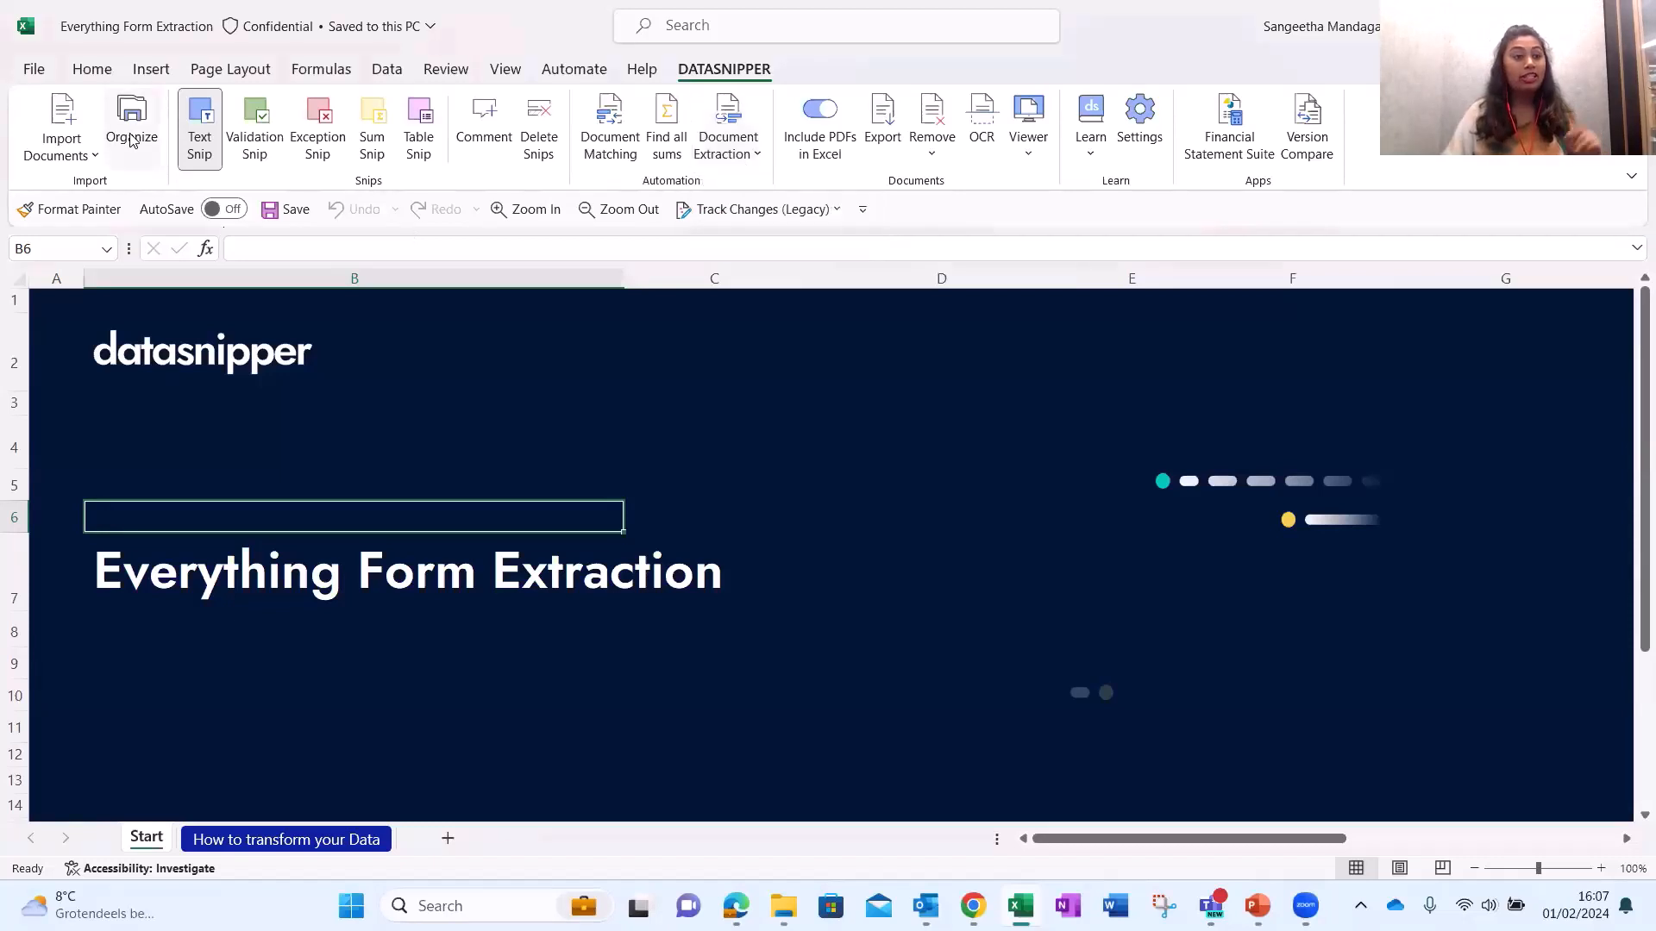
click(131, 141)
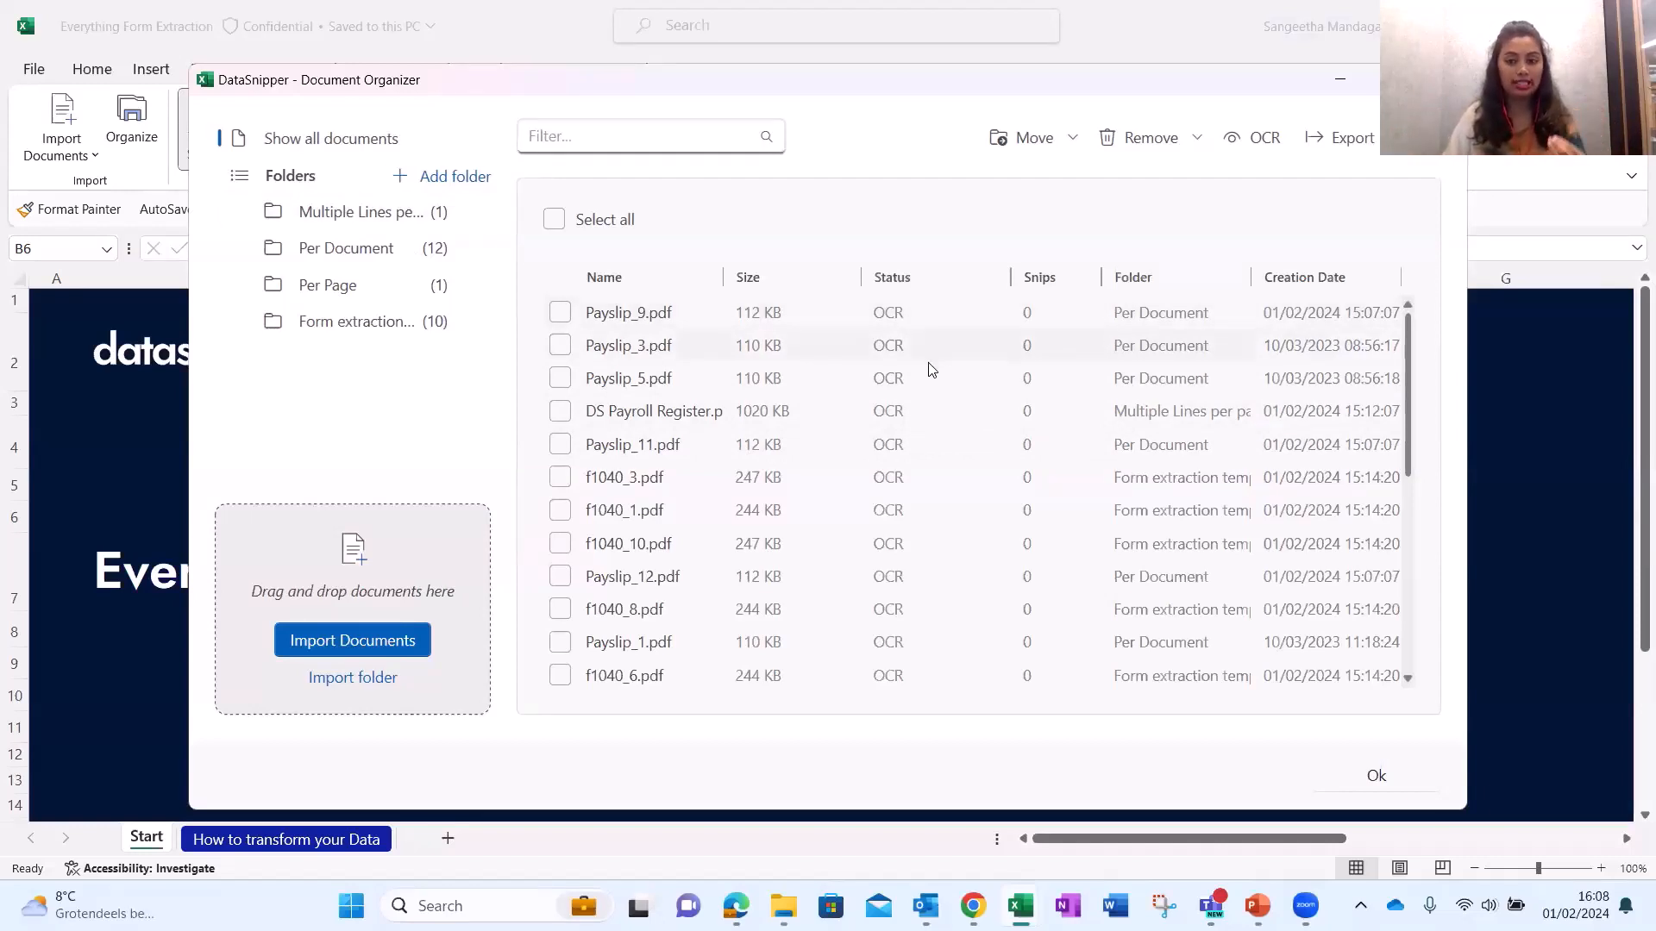
scroll(928, 388, down, 5)
scroll(929, 402, up, 5)
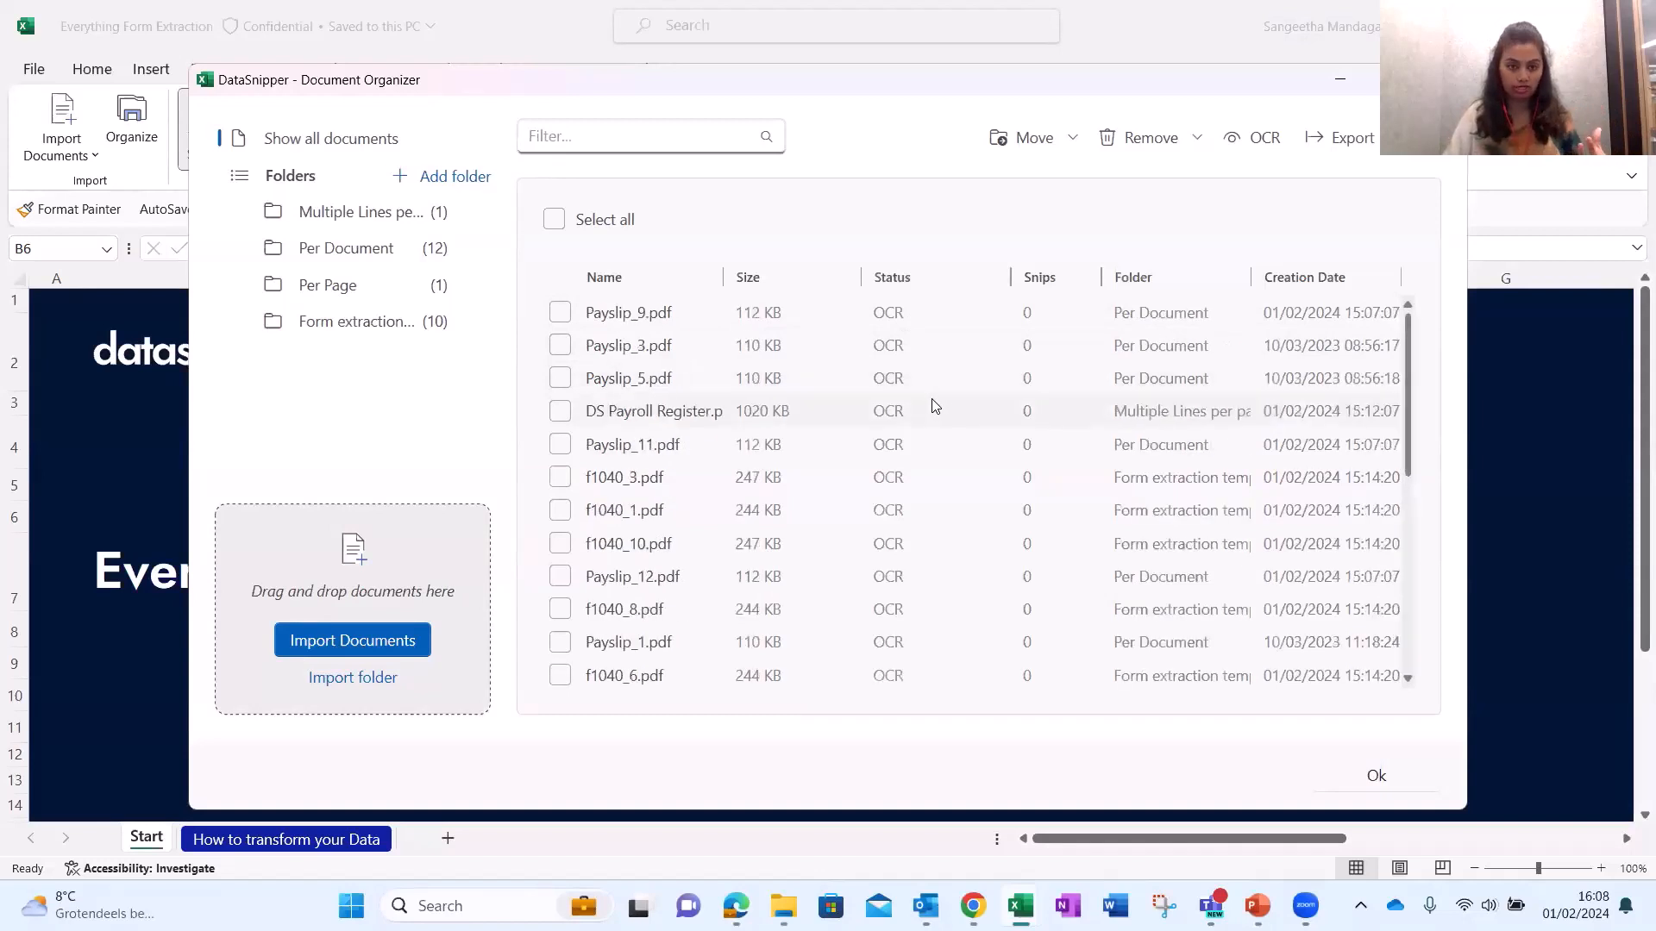
click(923, 284)
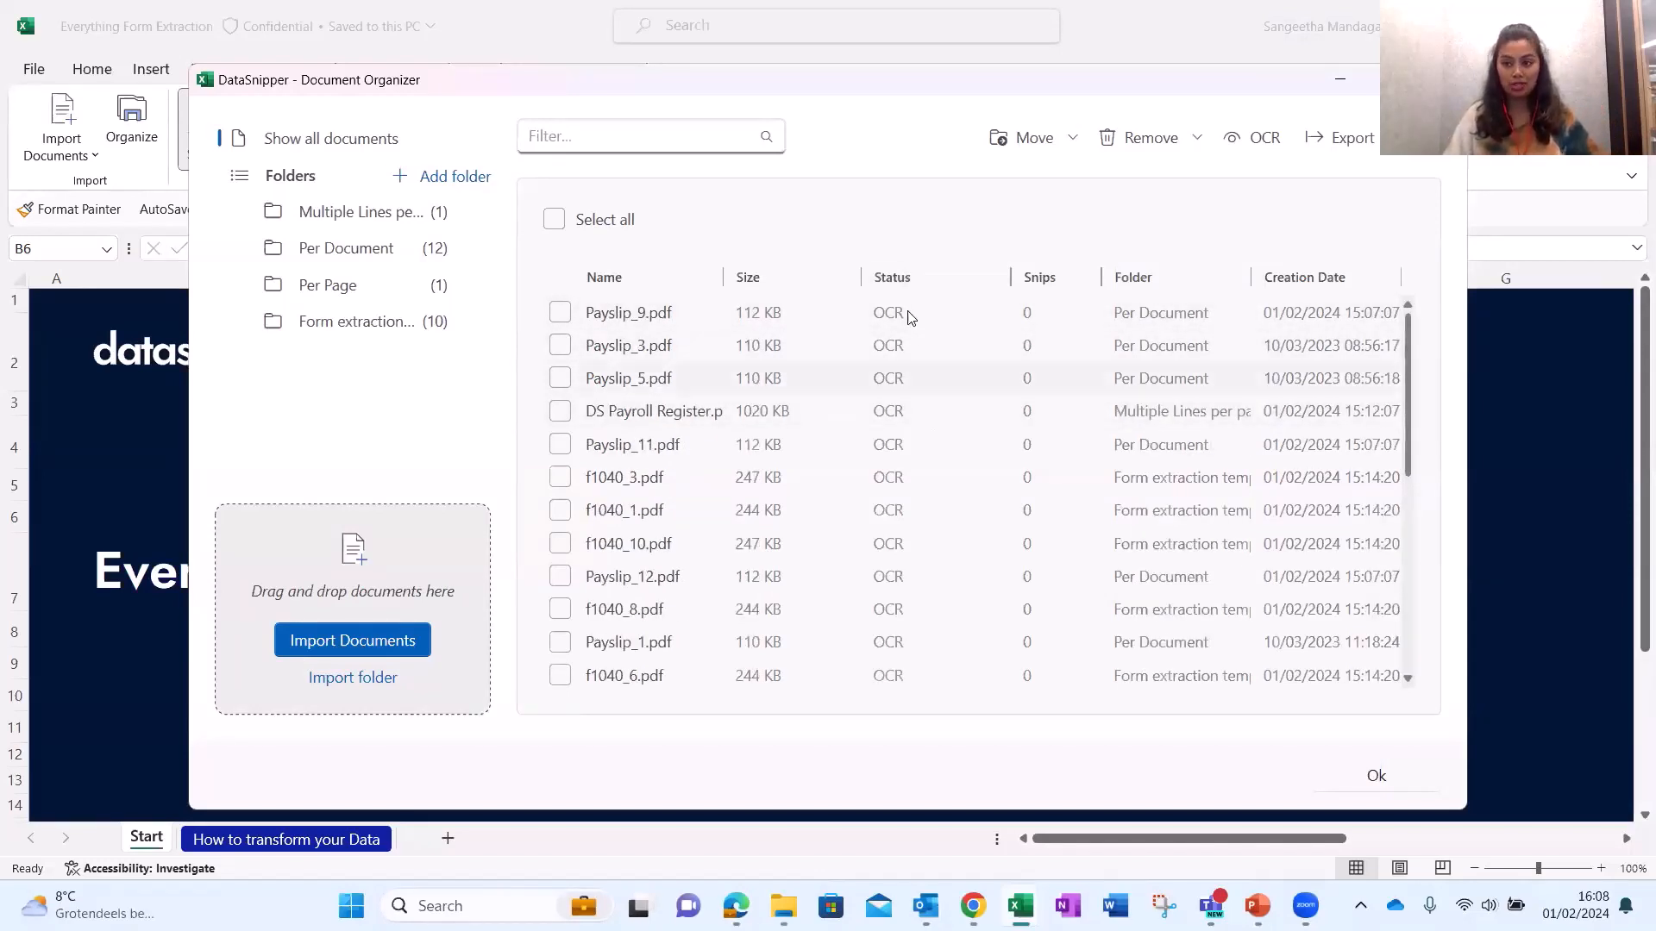
click(1361, 781)
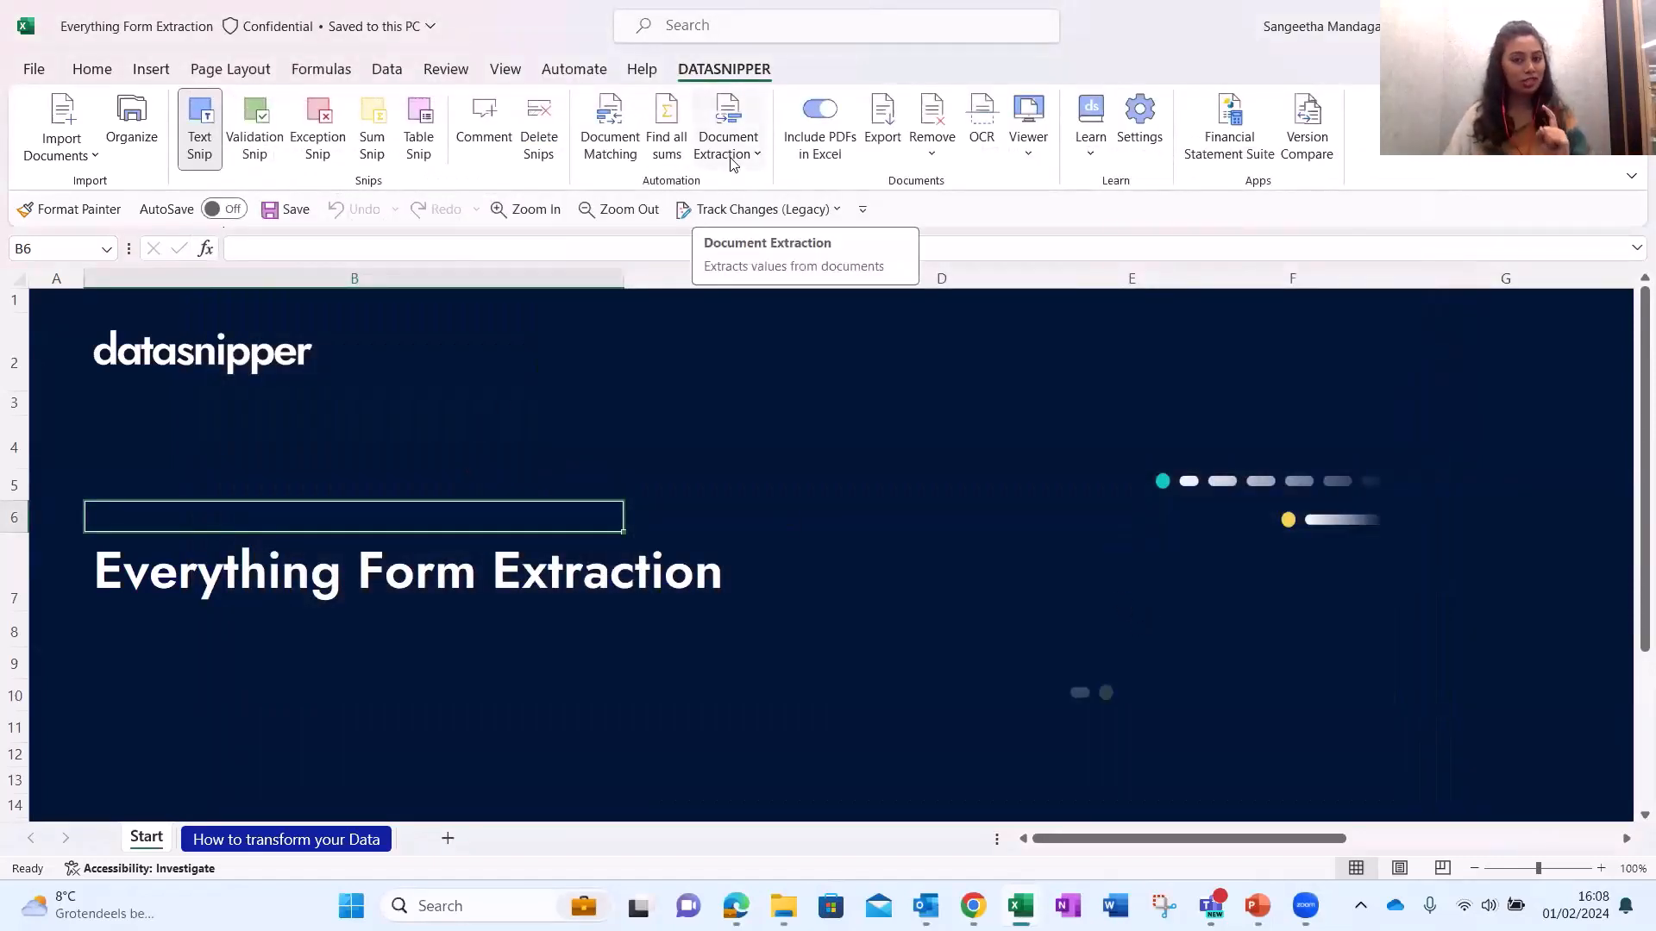
Start a Form Extraction on the twelve payslip PDFs found by searching 'pays' and selecting all.
click(731, 155)
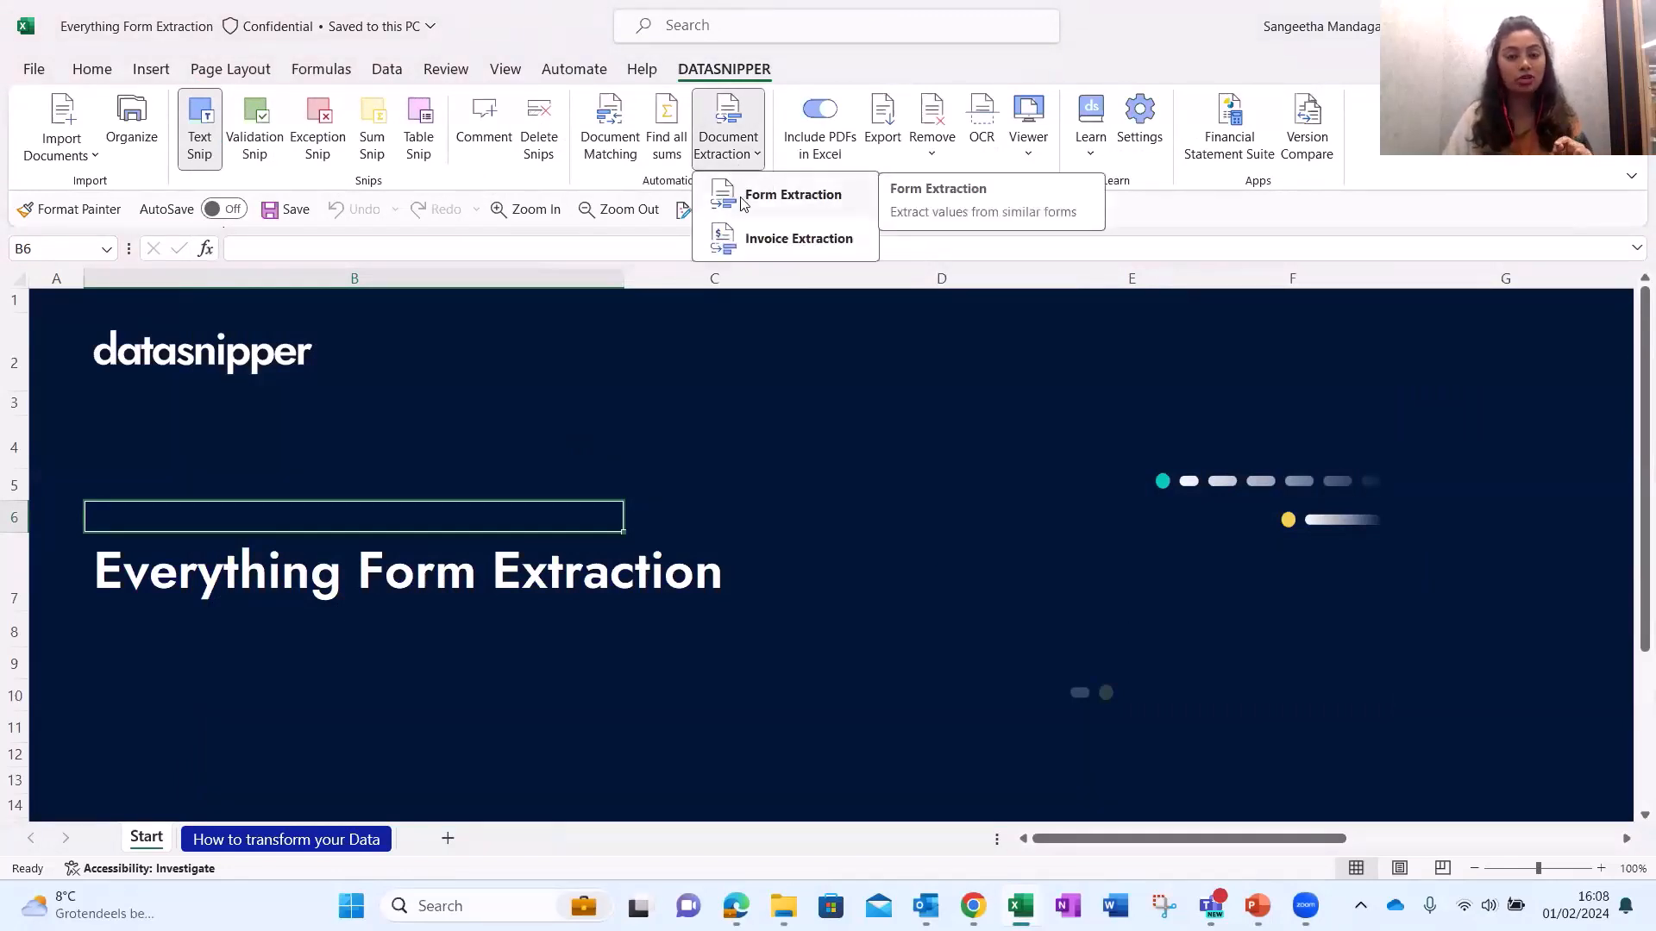
click(743, 200)
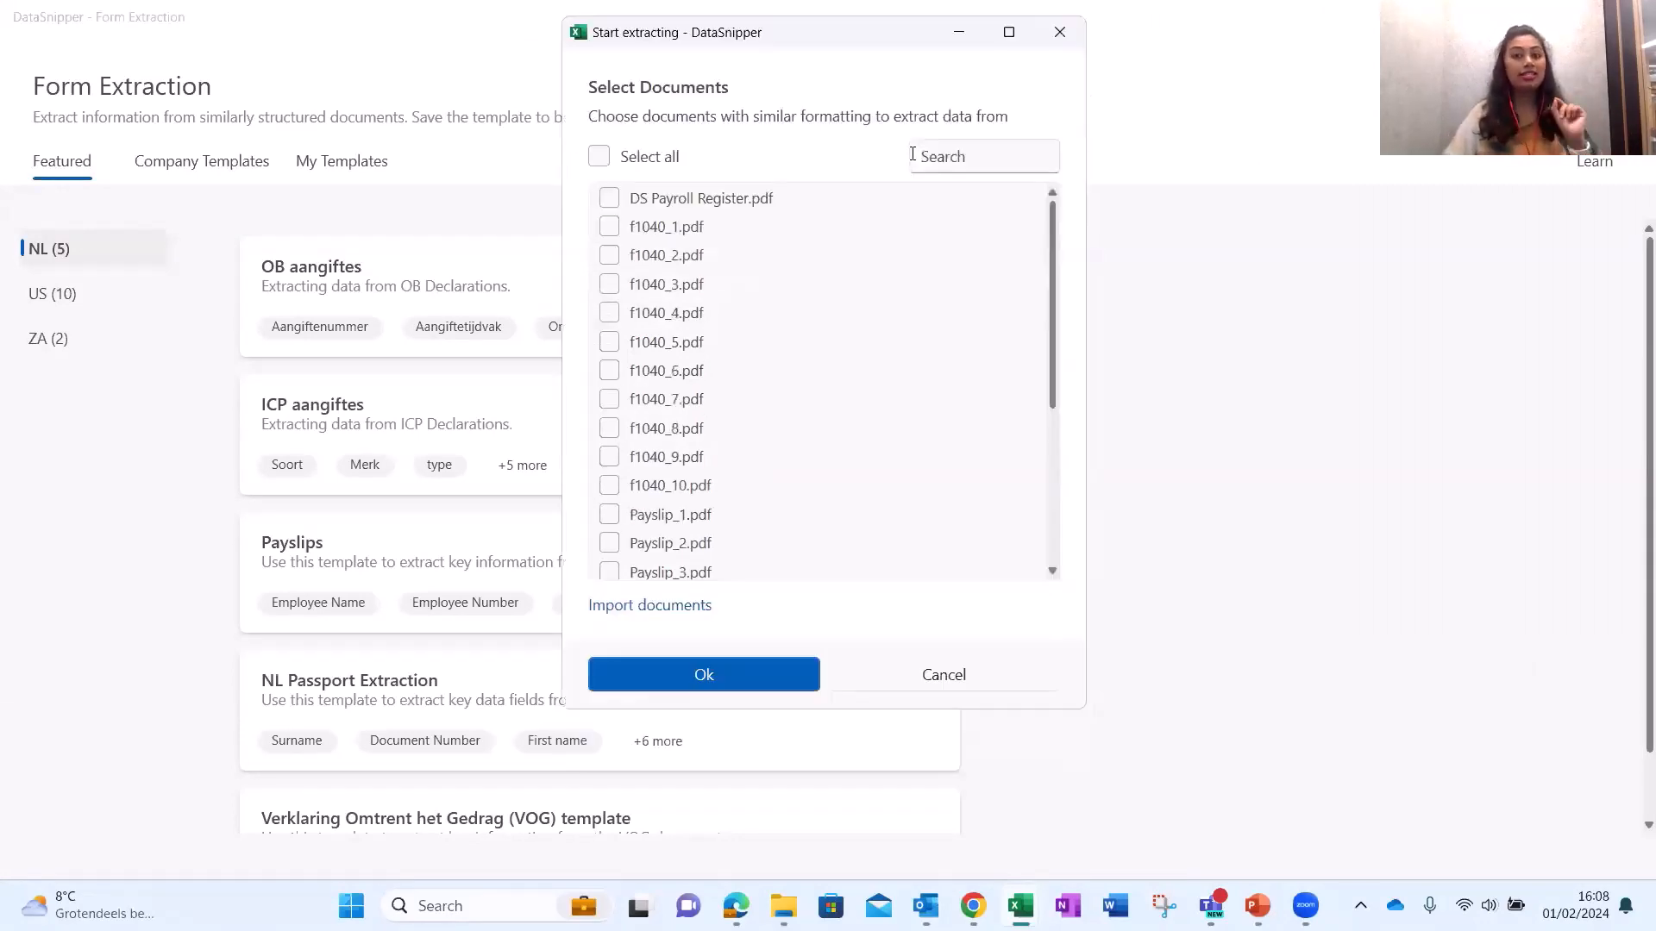
click(924, 157)
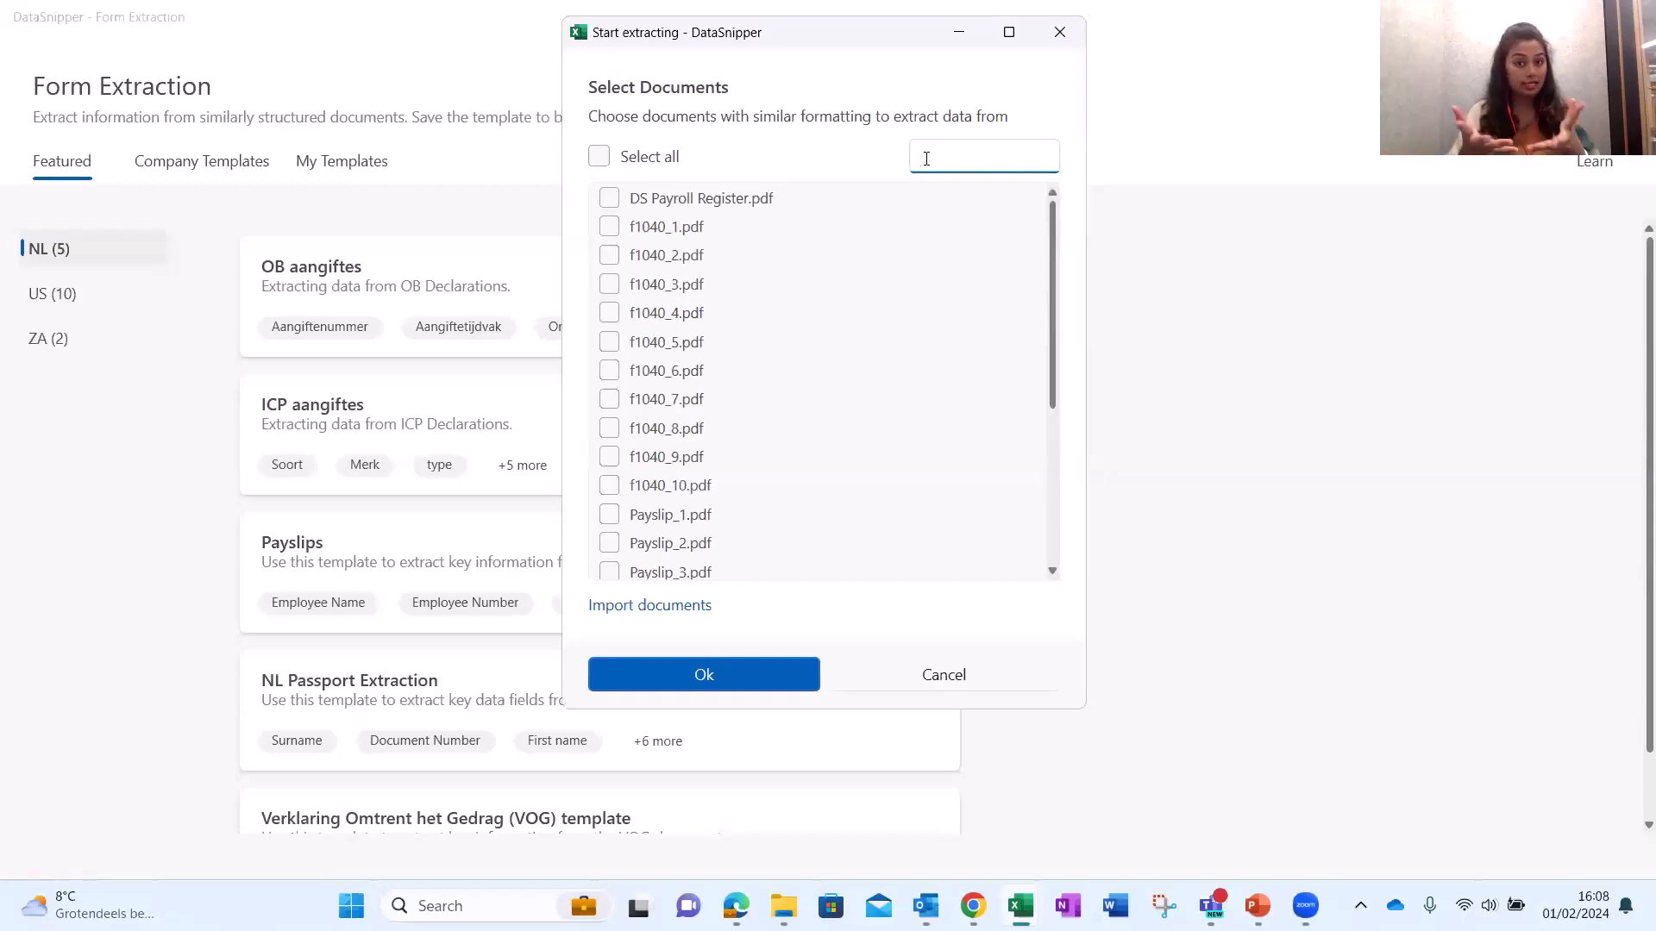
text(pays)
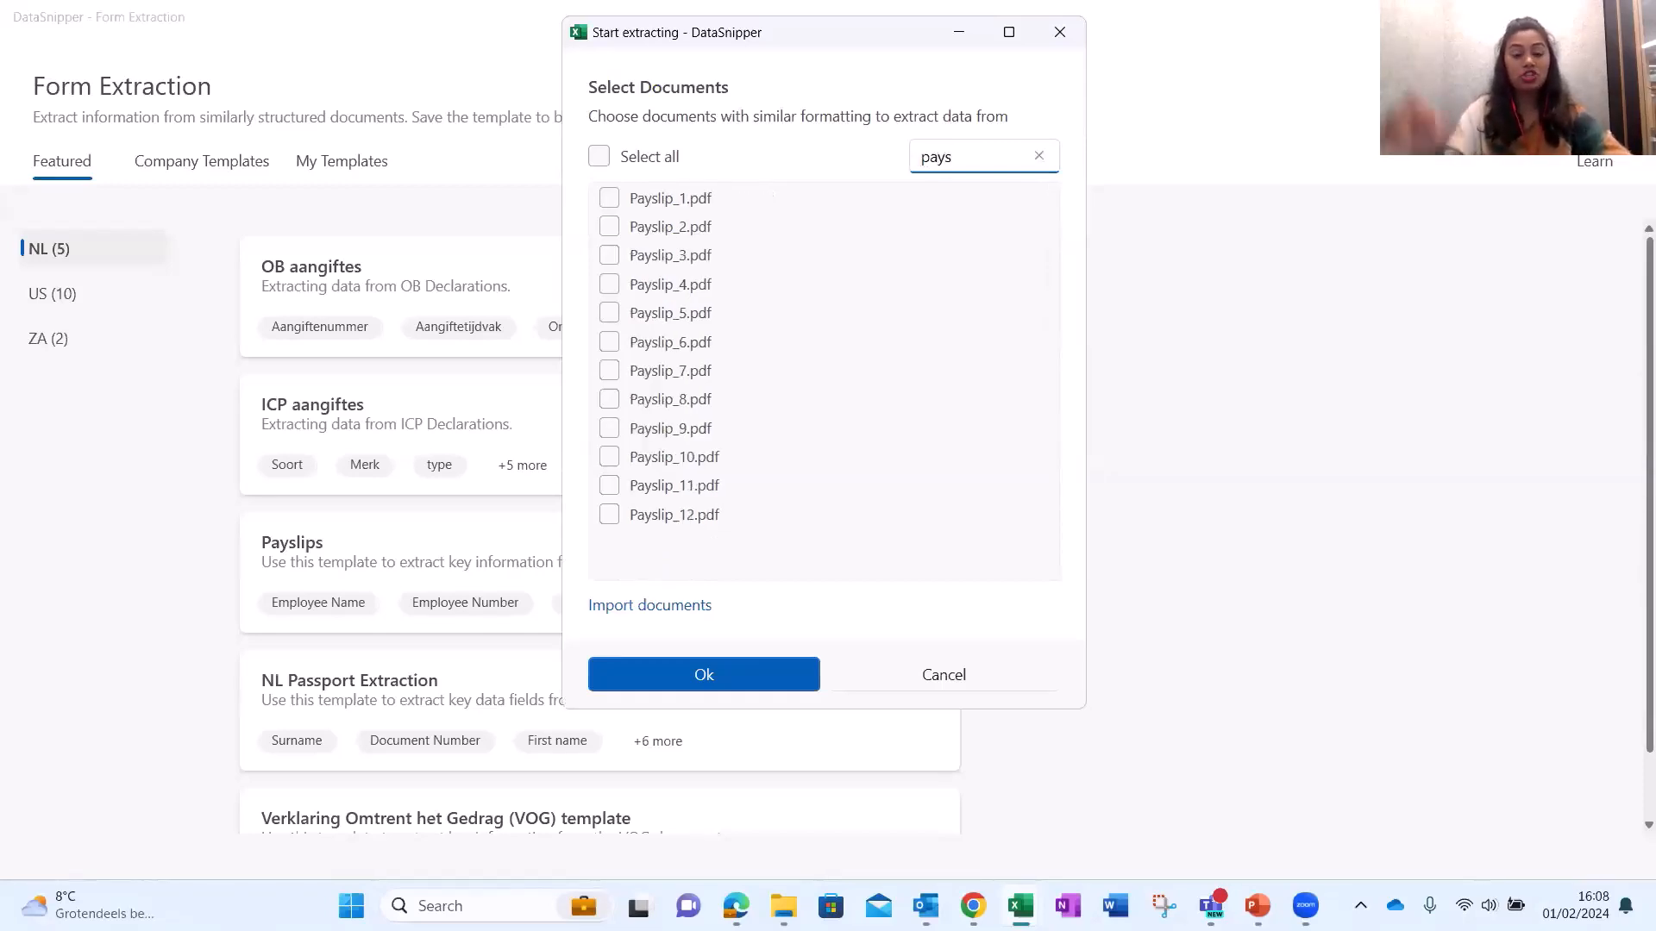
click(667, 174)
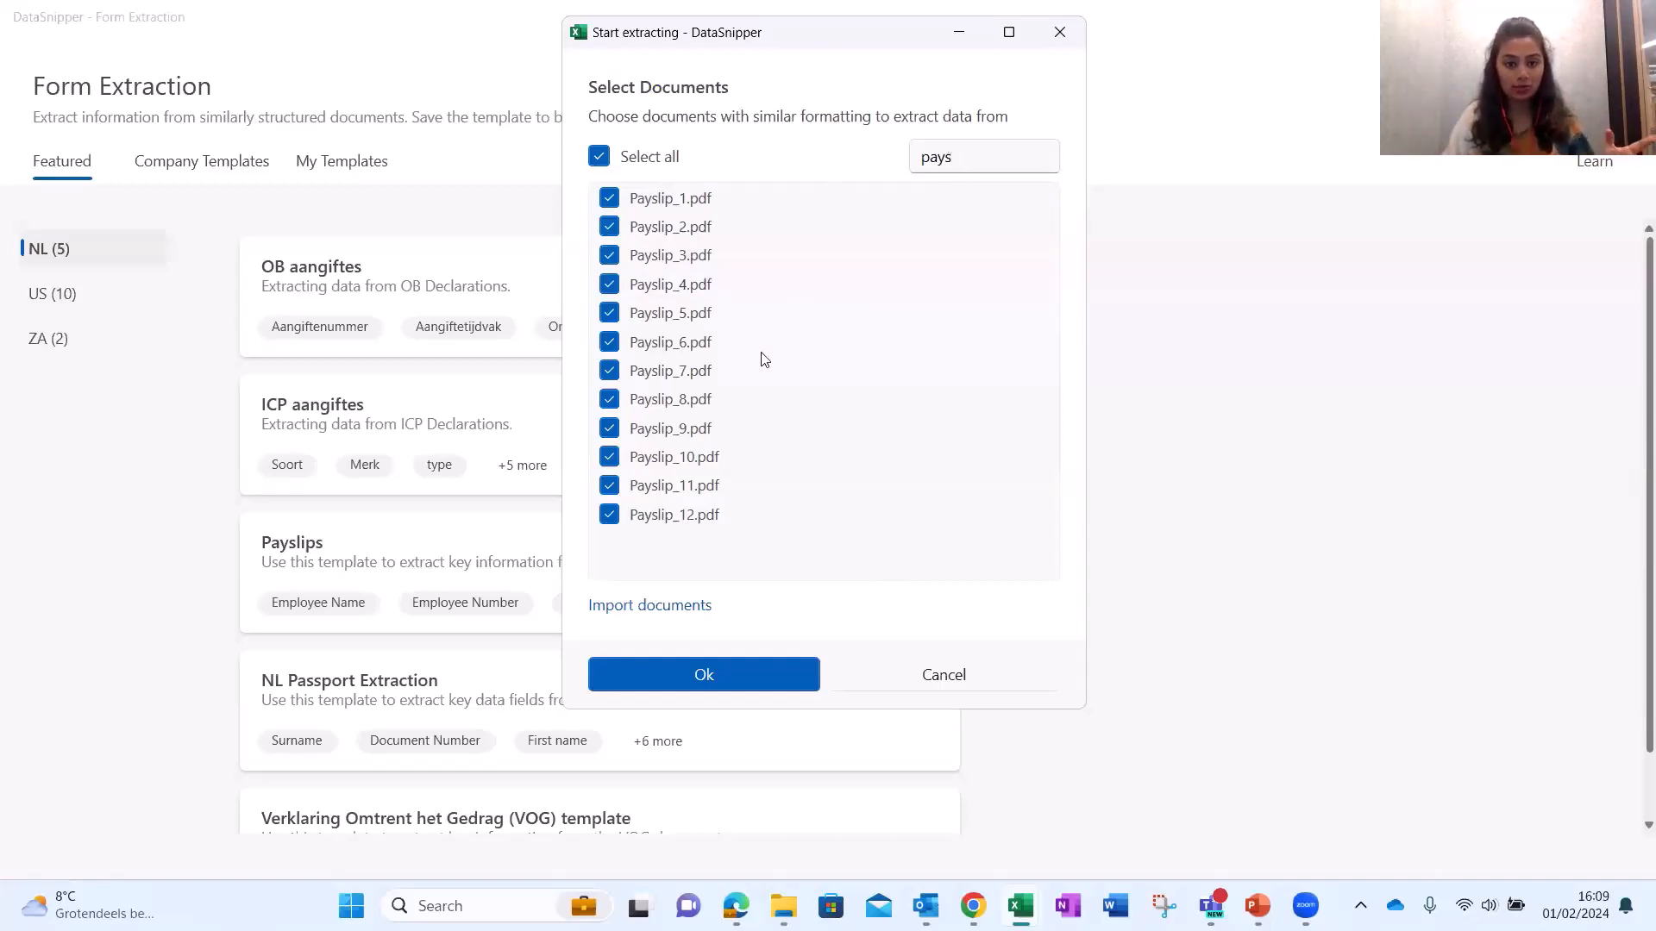
click(787, 674)
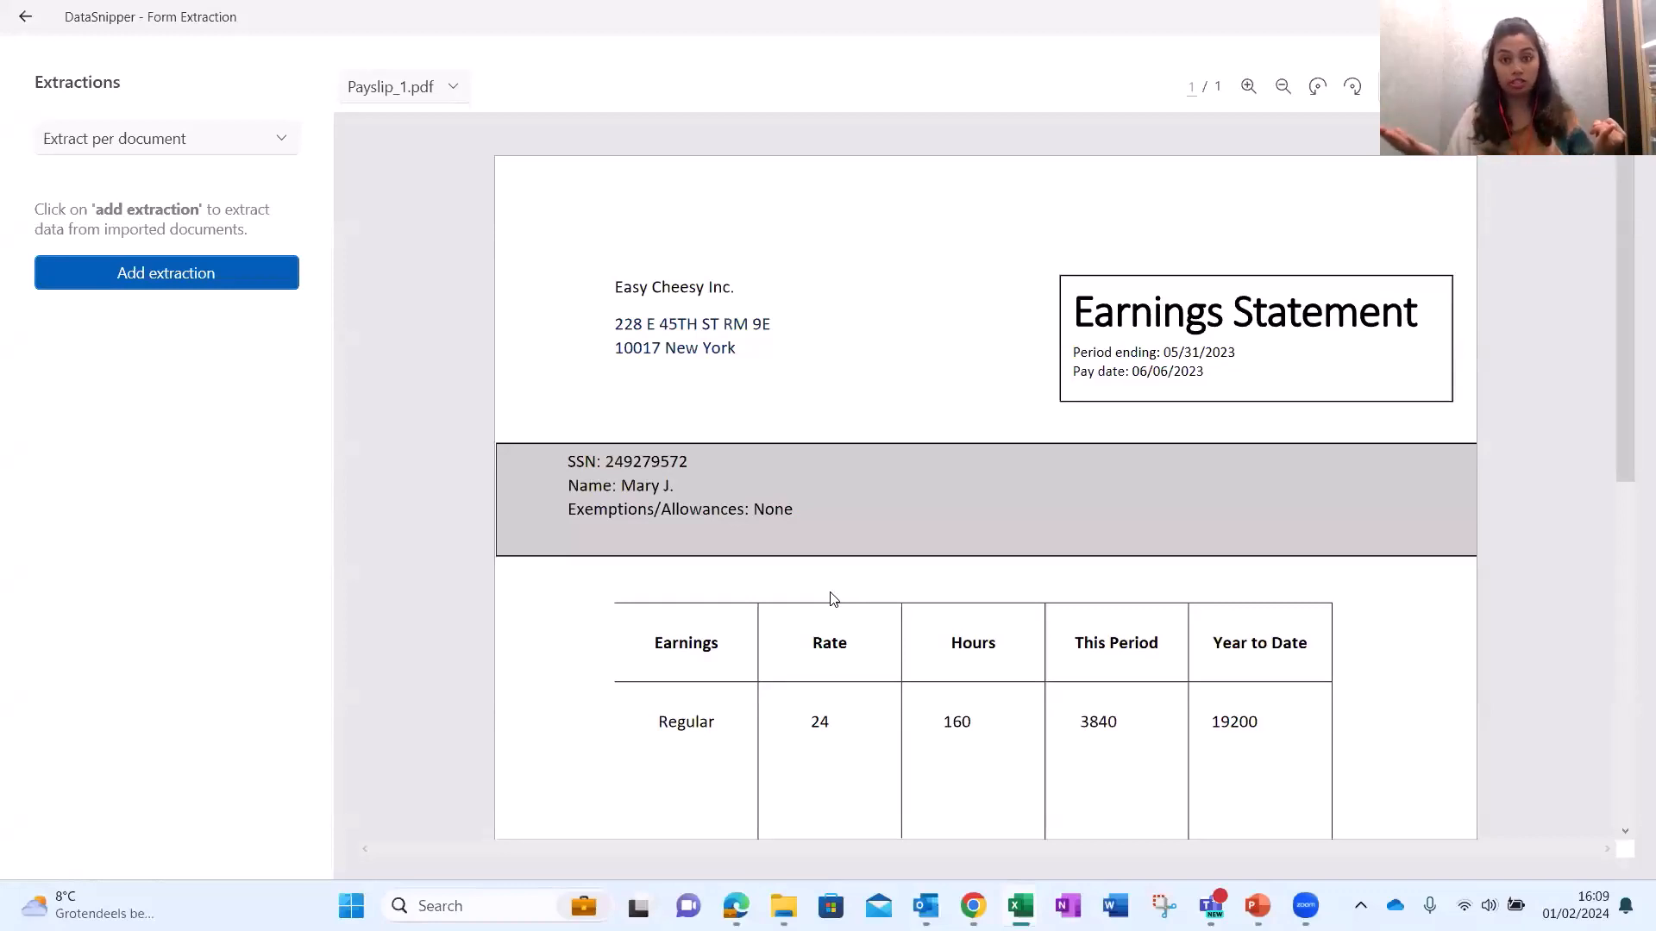
scroll(957, 532, down, 5)
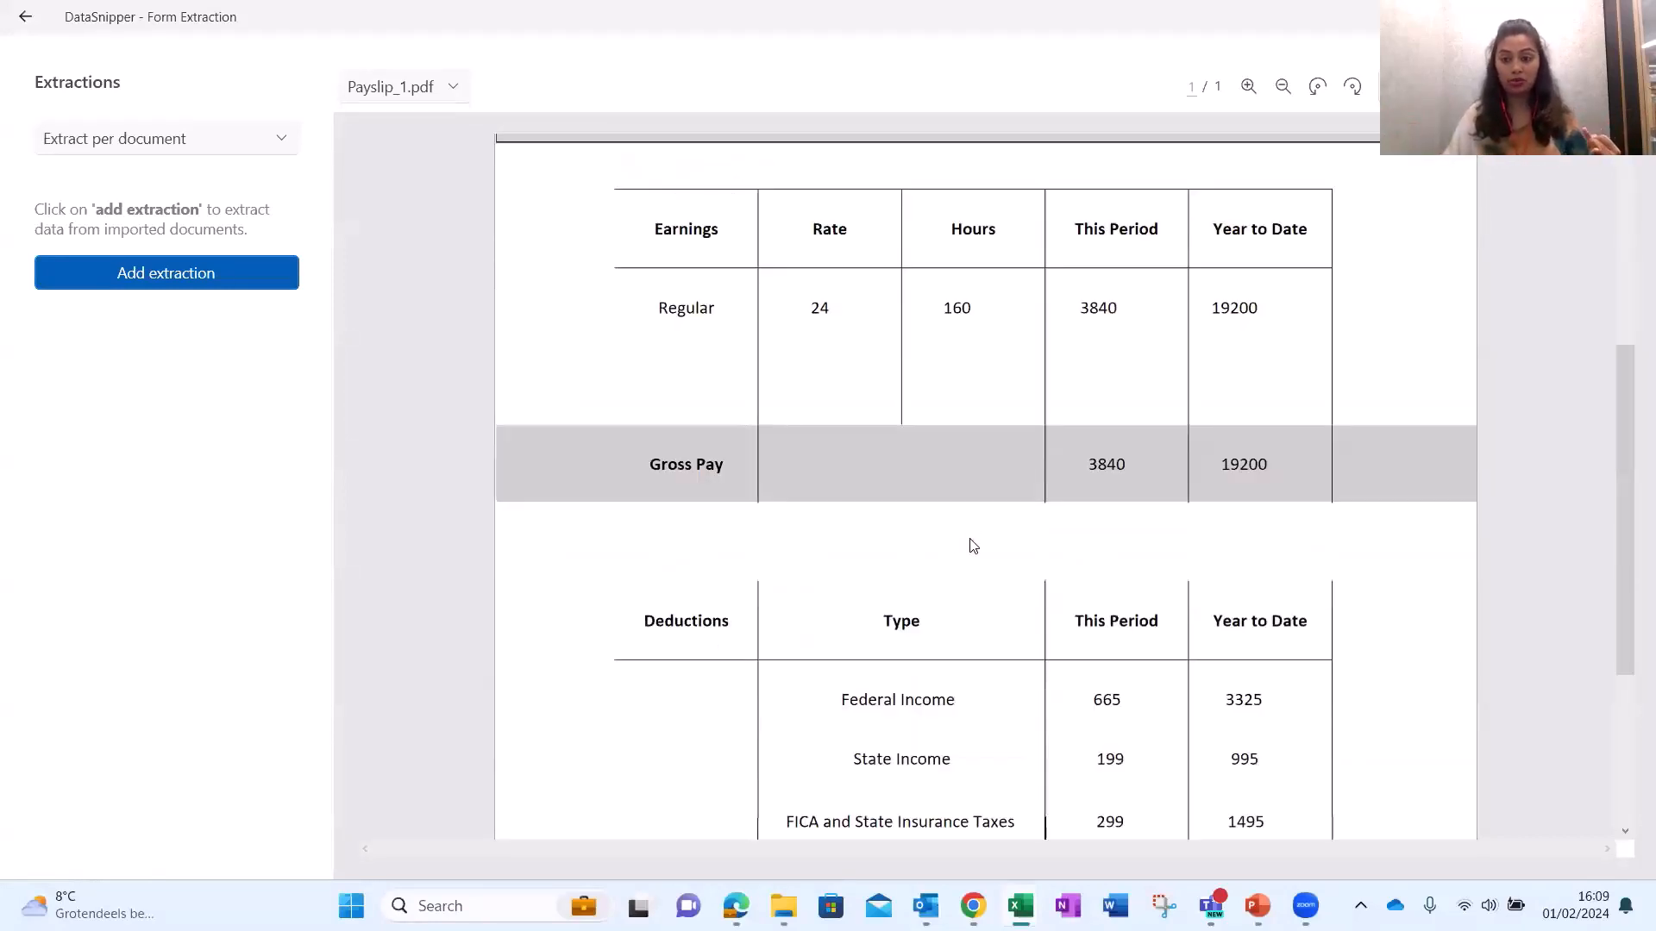
scroll(1187, 493, down, 3)
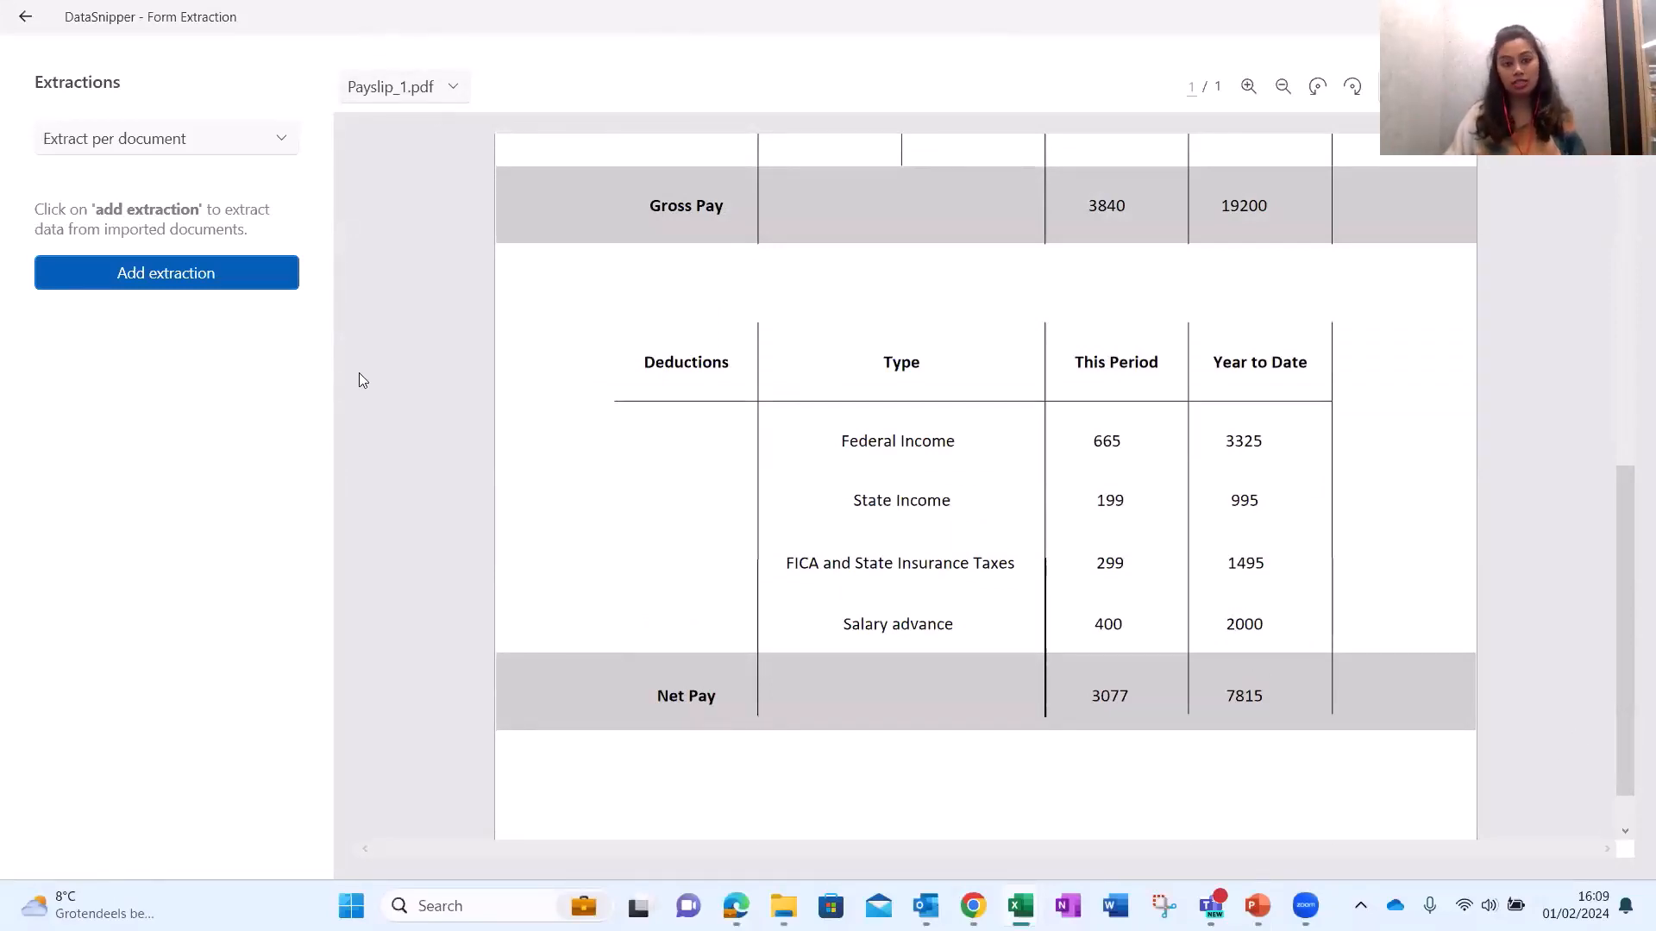
click(402, 93)
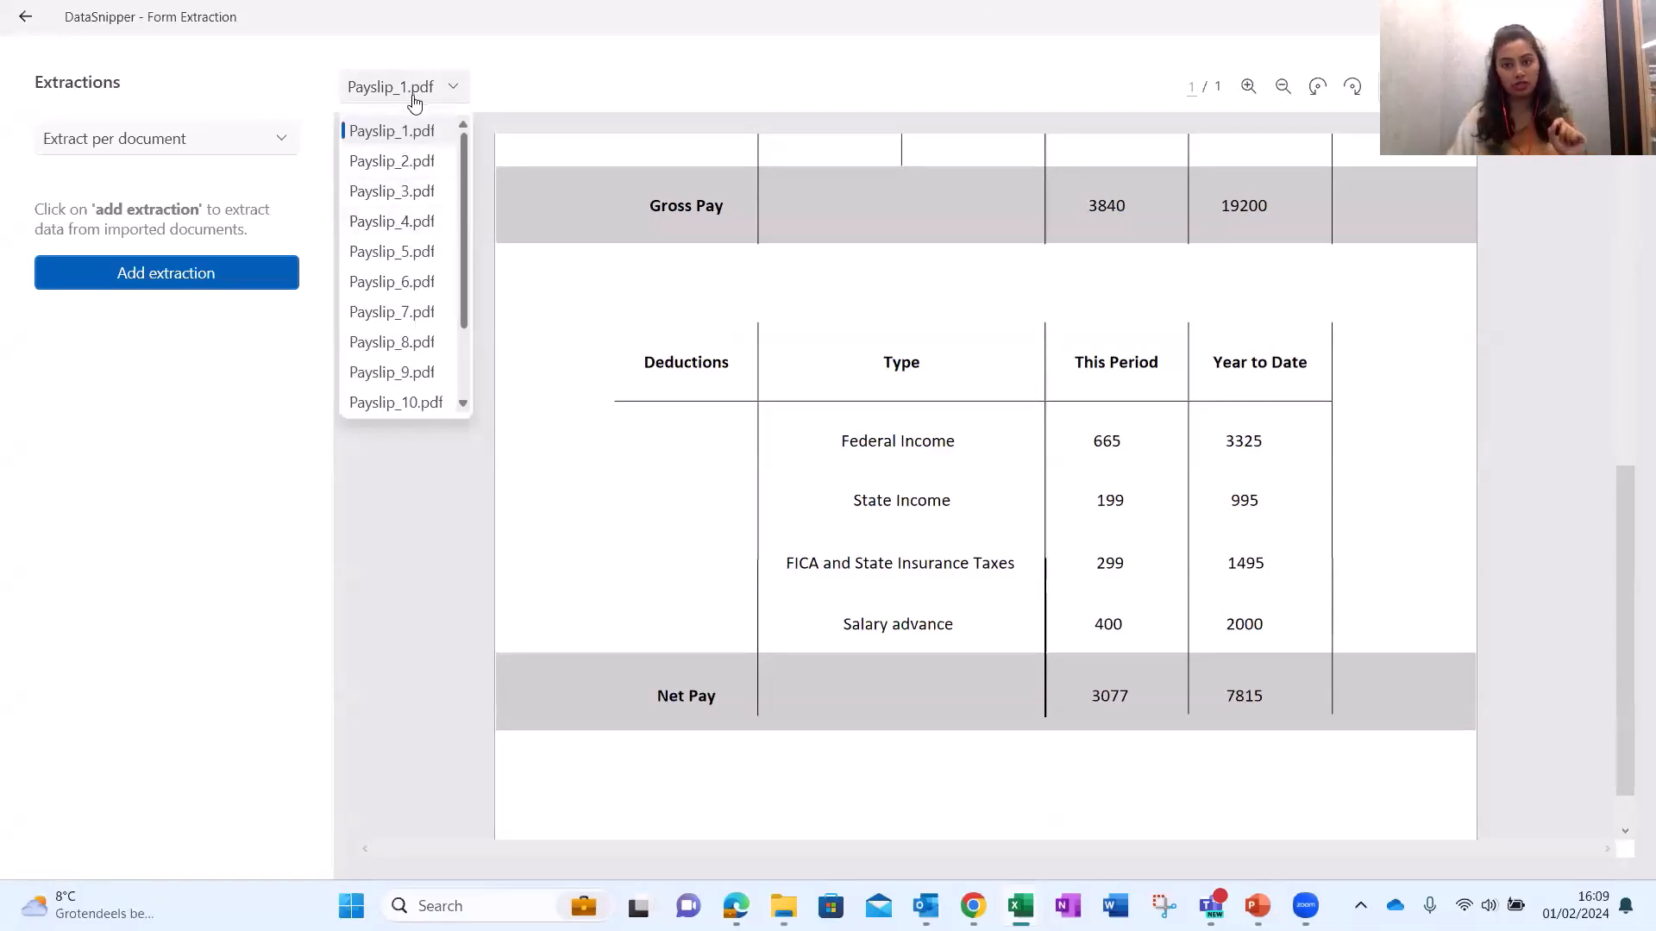
click(1195, 101)
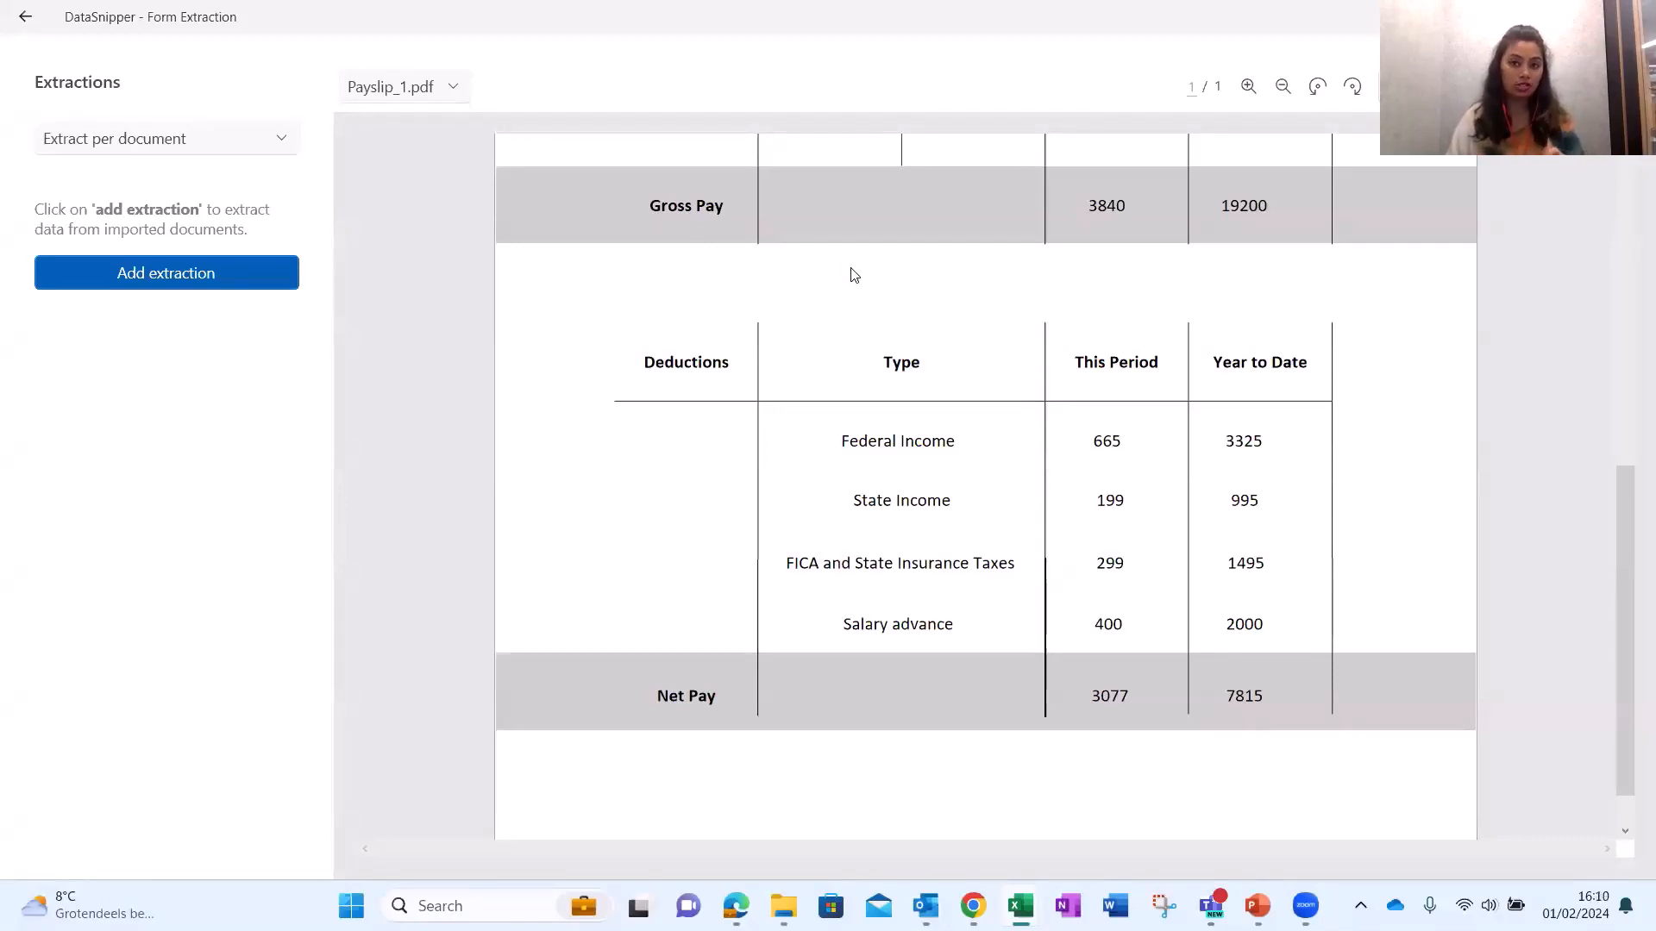
click(212, 151)
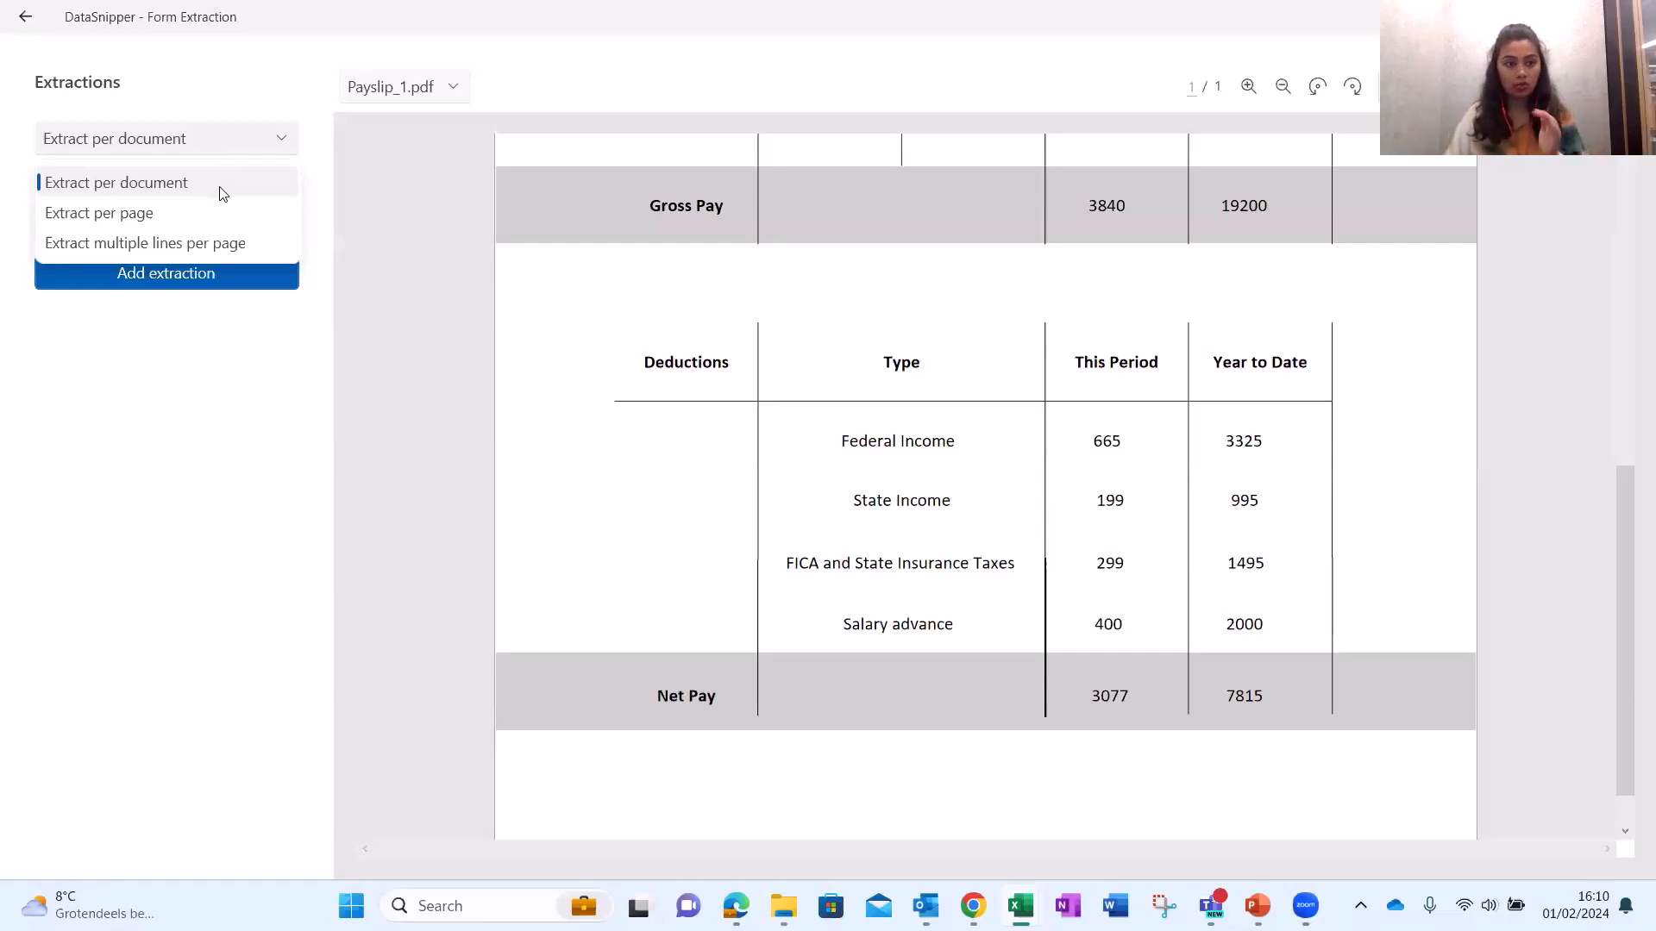
Keep Extract per document, browse the loaded payslip list and return to Payslip_1's page top.
click(102, 185)
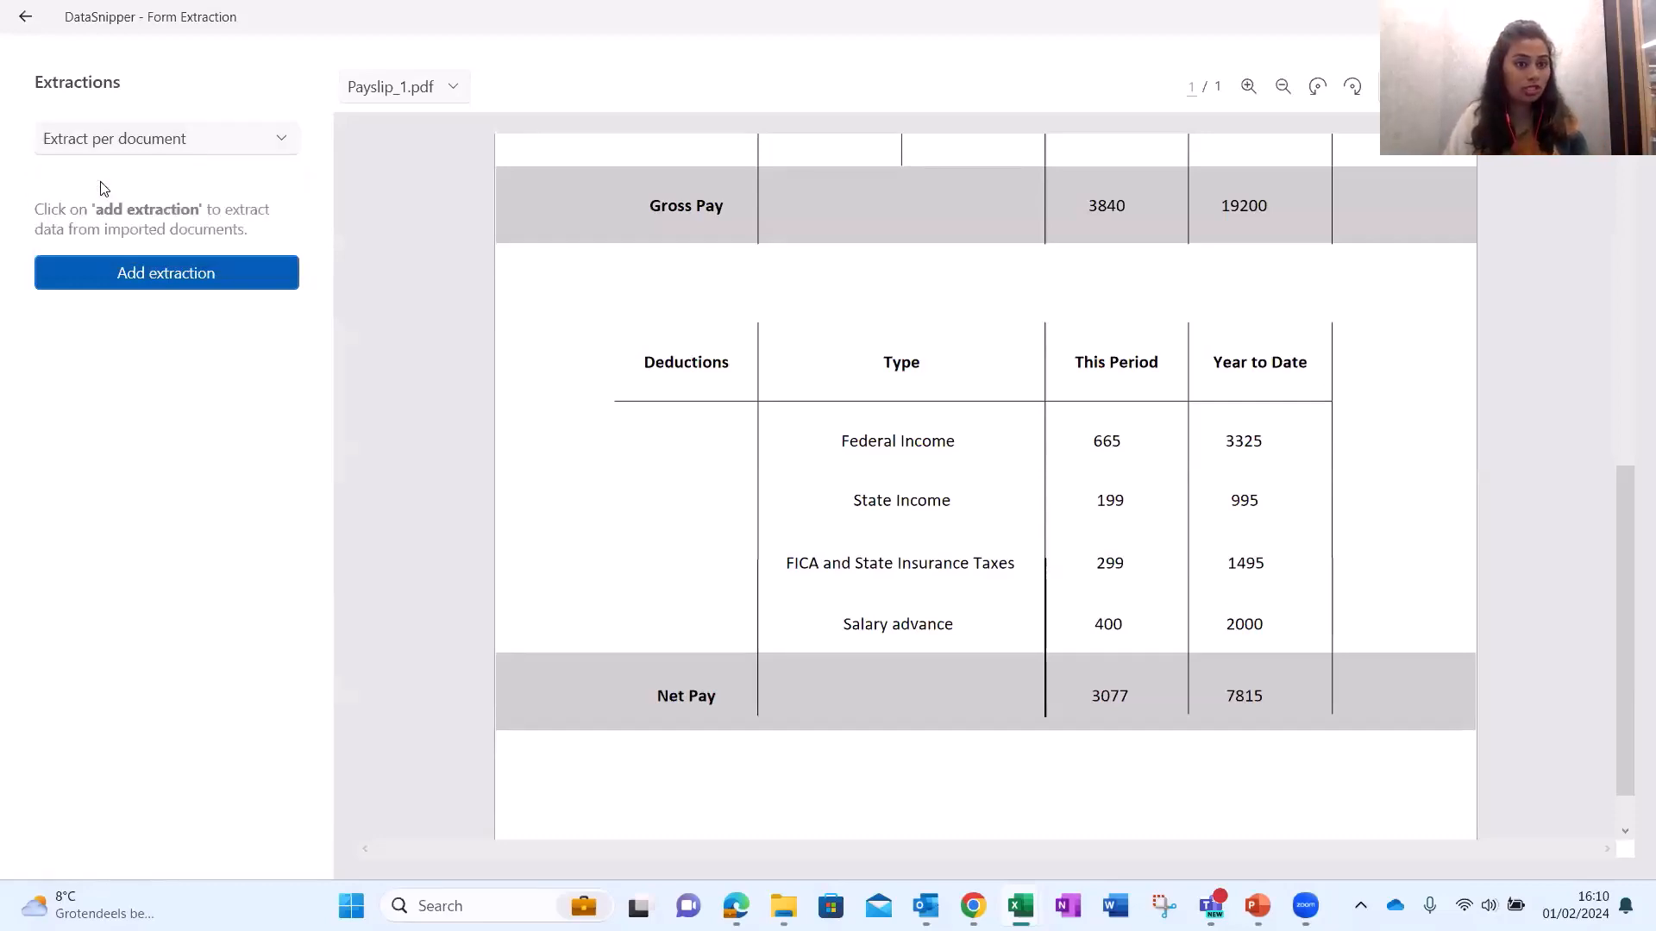
click(371, 89)
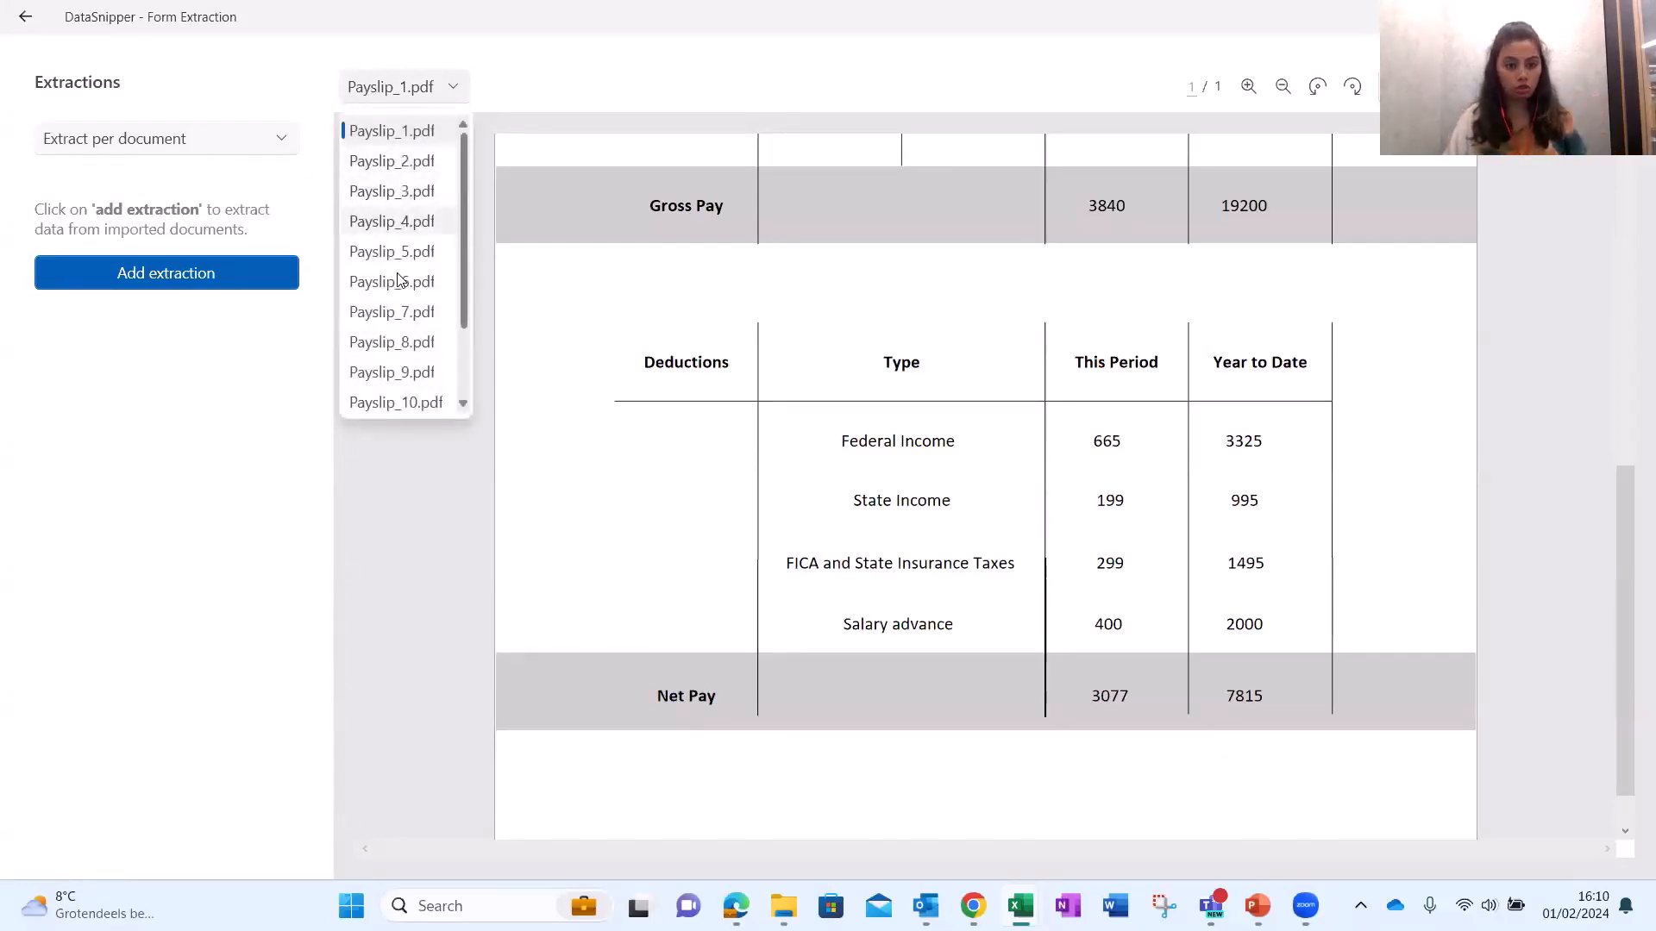
scroll(398, 362, down, 1)
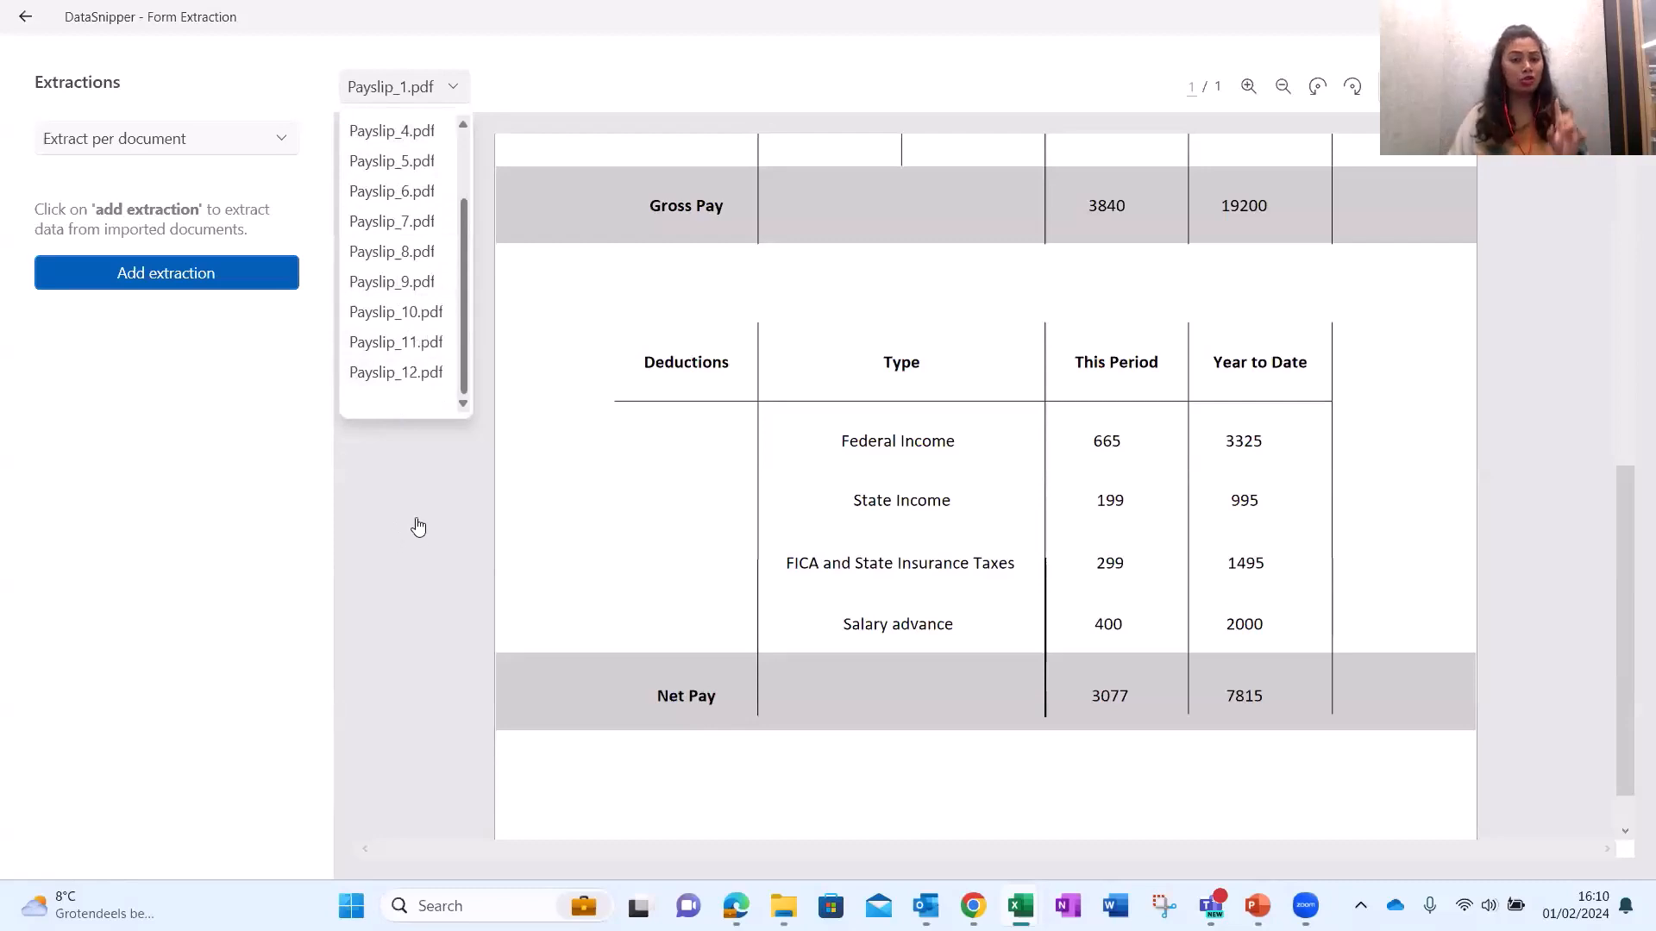
click(414, 524)
scroll(905, 480, up, 5)
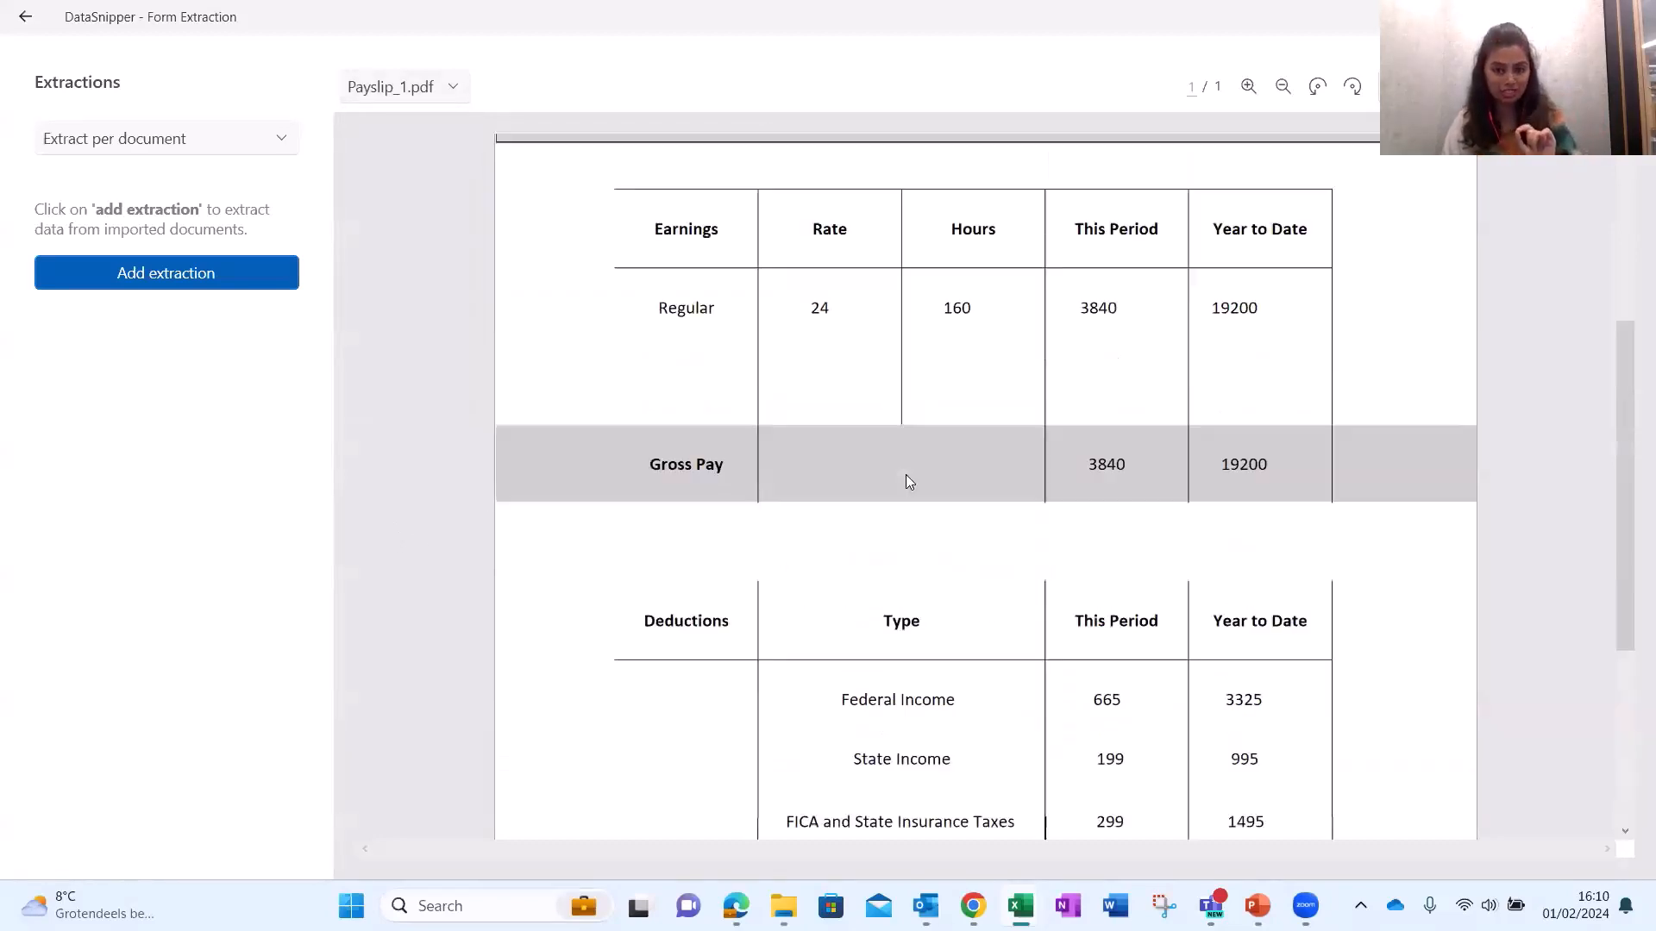
scroll(912, 478, up, 2)
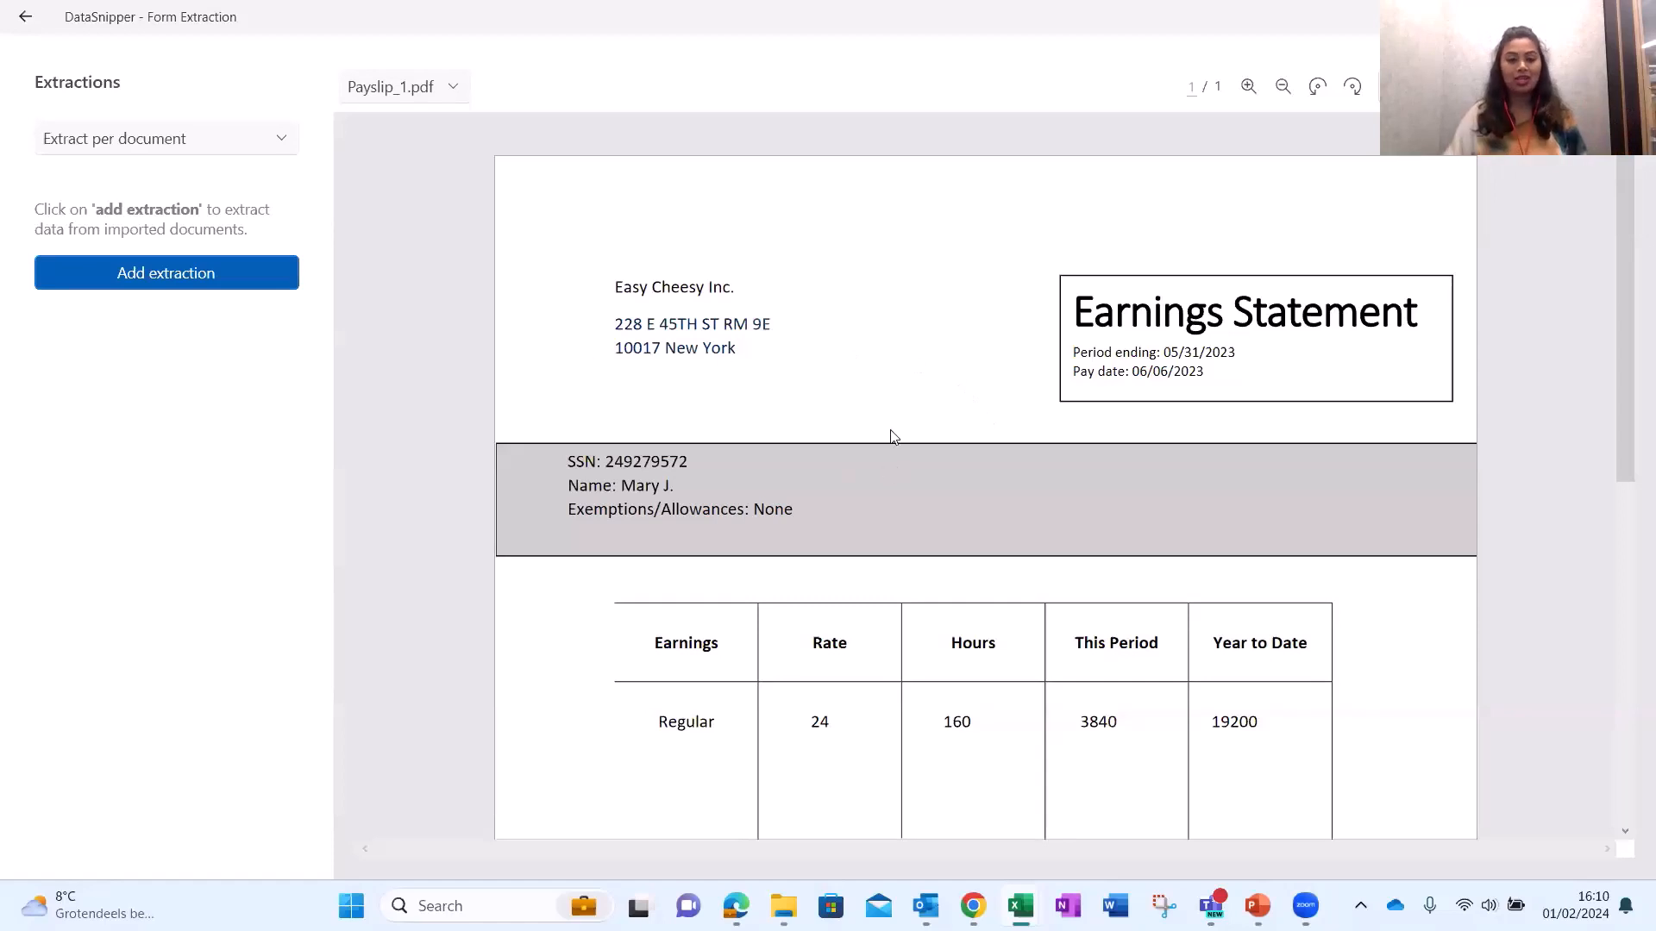
scroll(893, 437, down, 1)
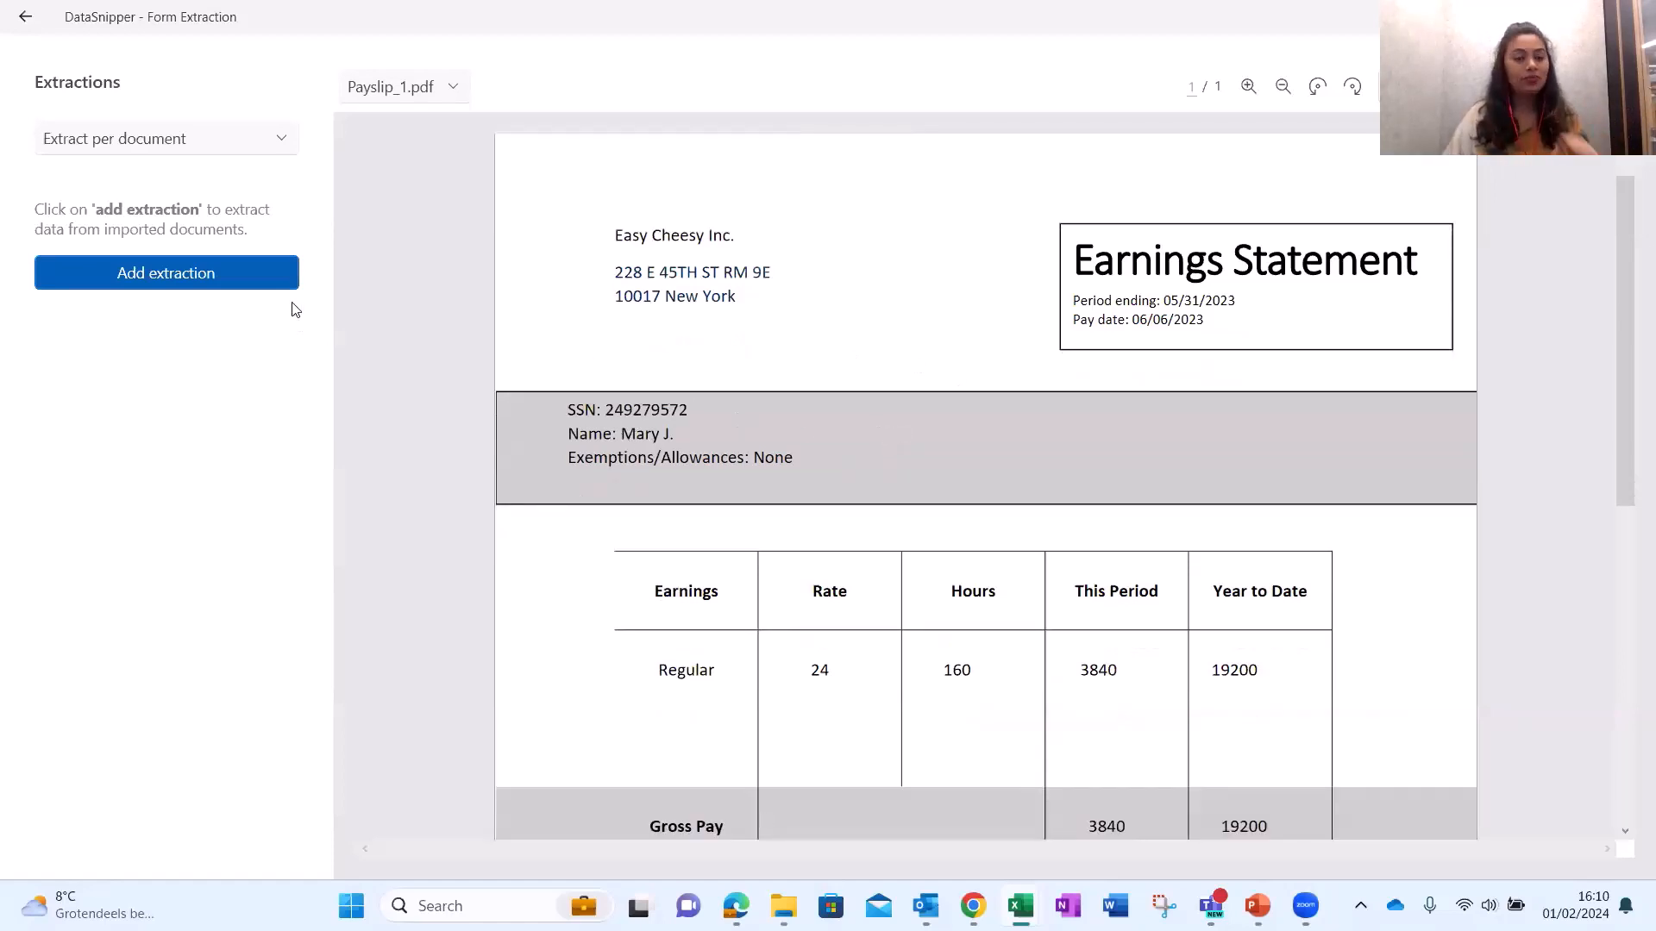
Snip the employee name on Payslip_1 and check the source payslips of the extracted names.
click(208, 274)
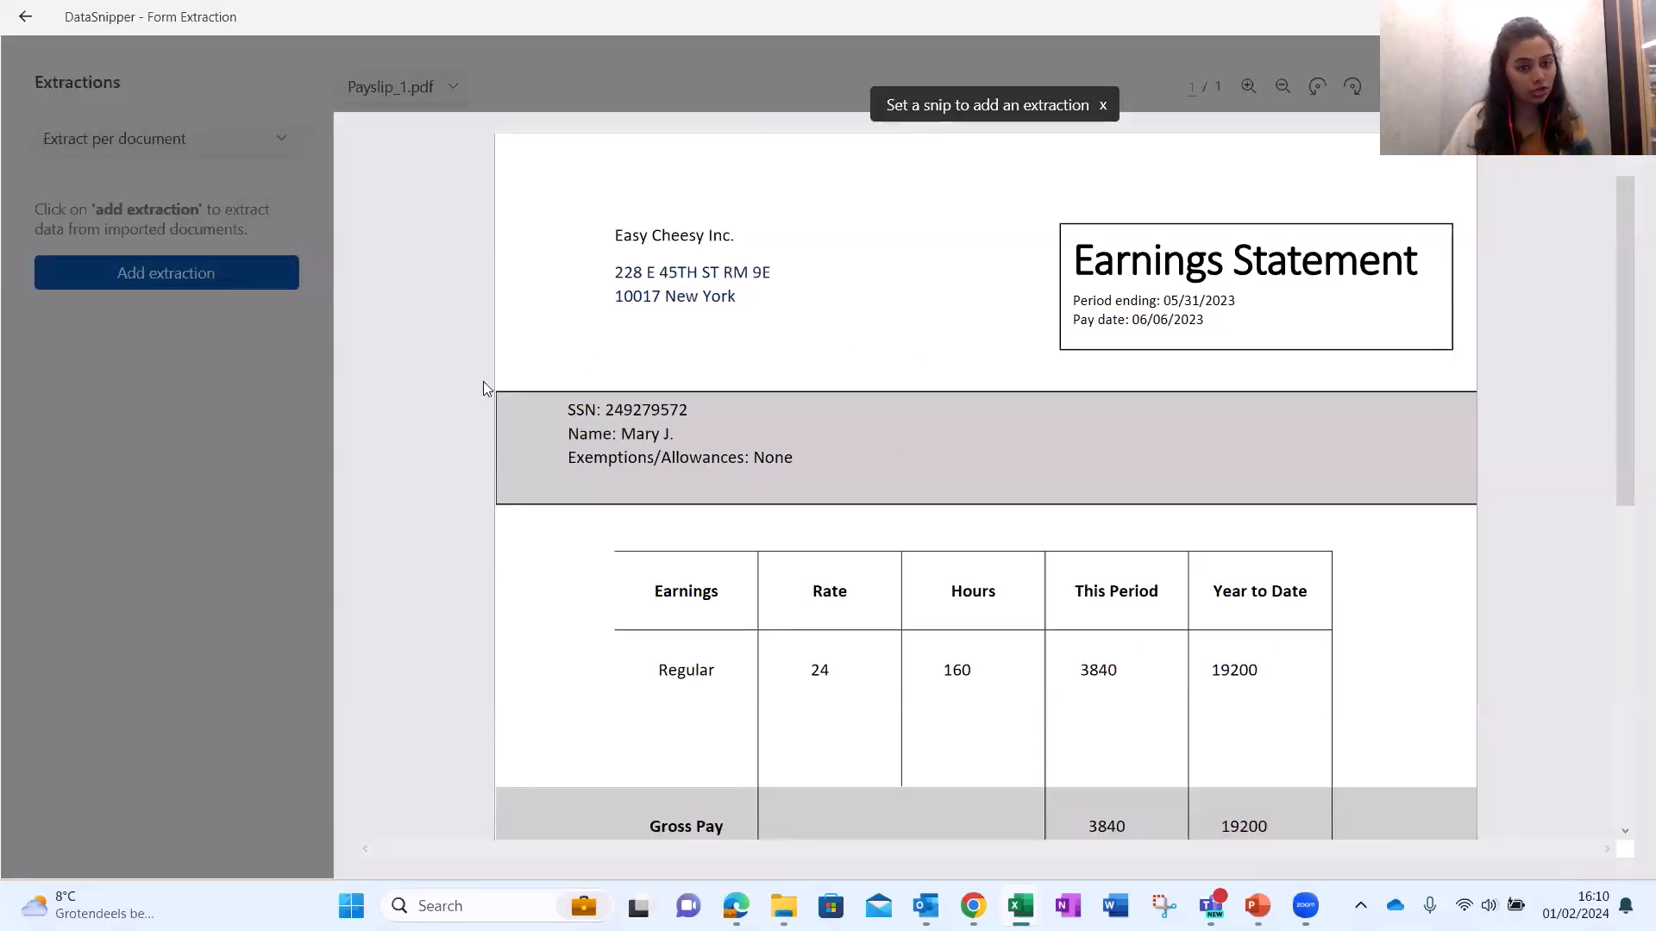
drag(615, 422, 754, 443)
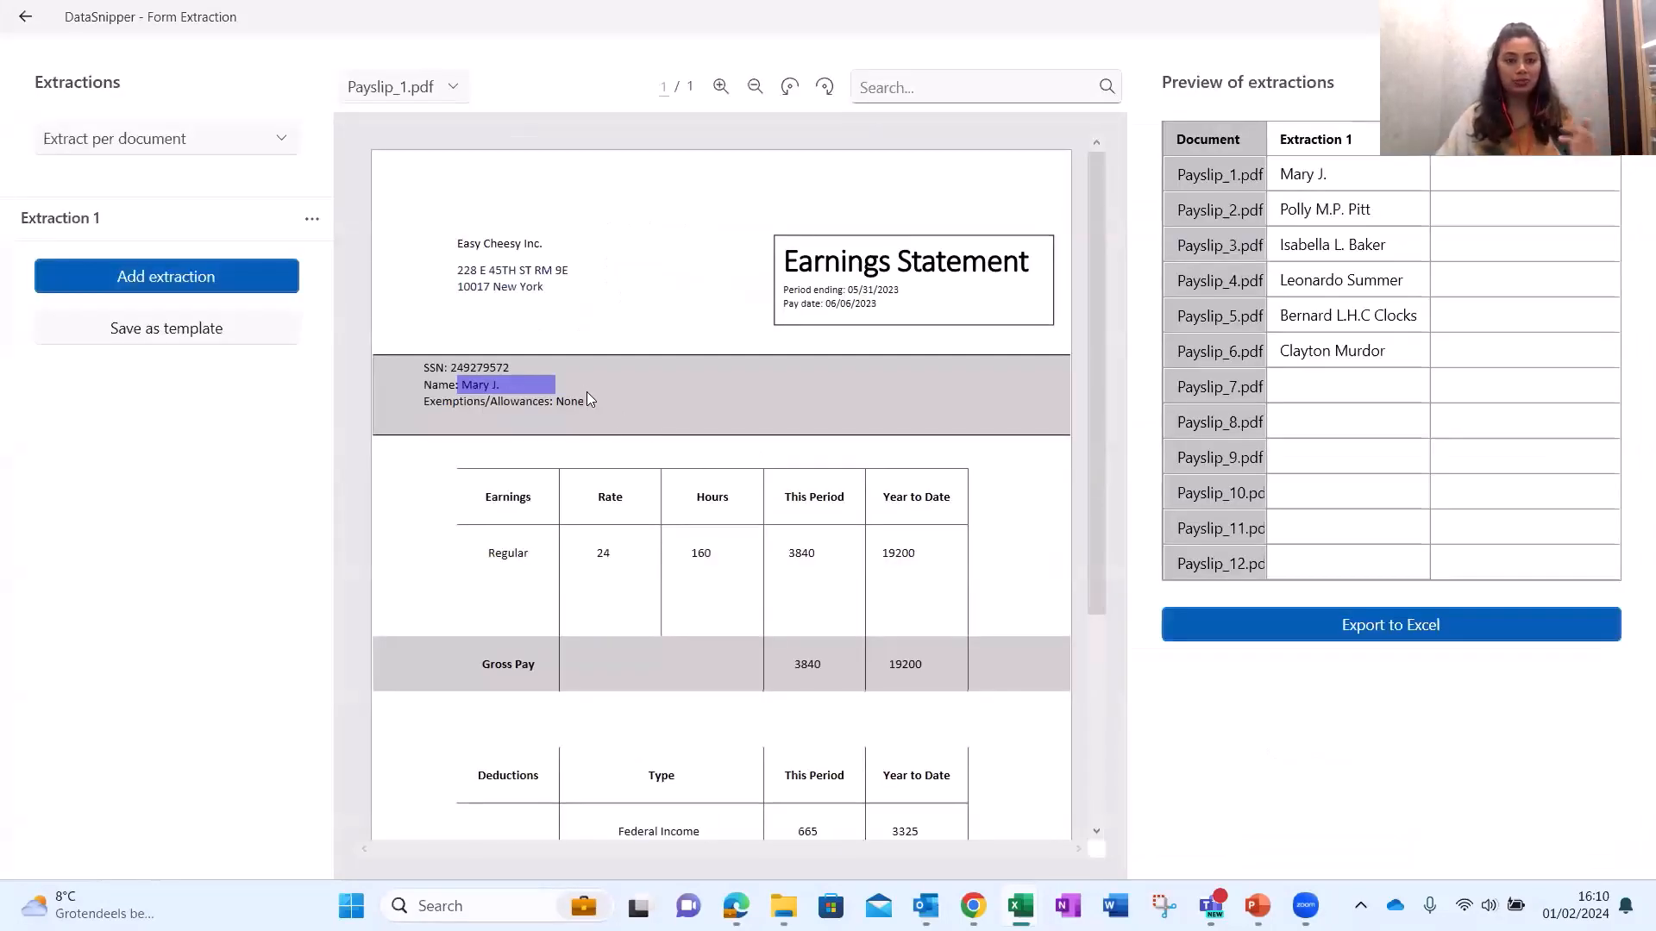
click(1319, 209)
click(1319, 245)
click(1315, 281)
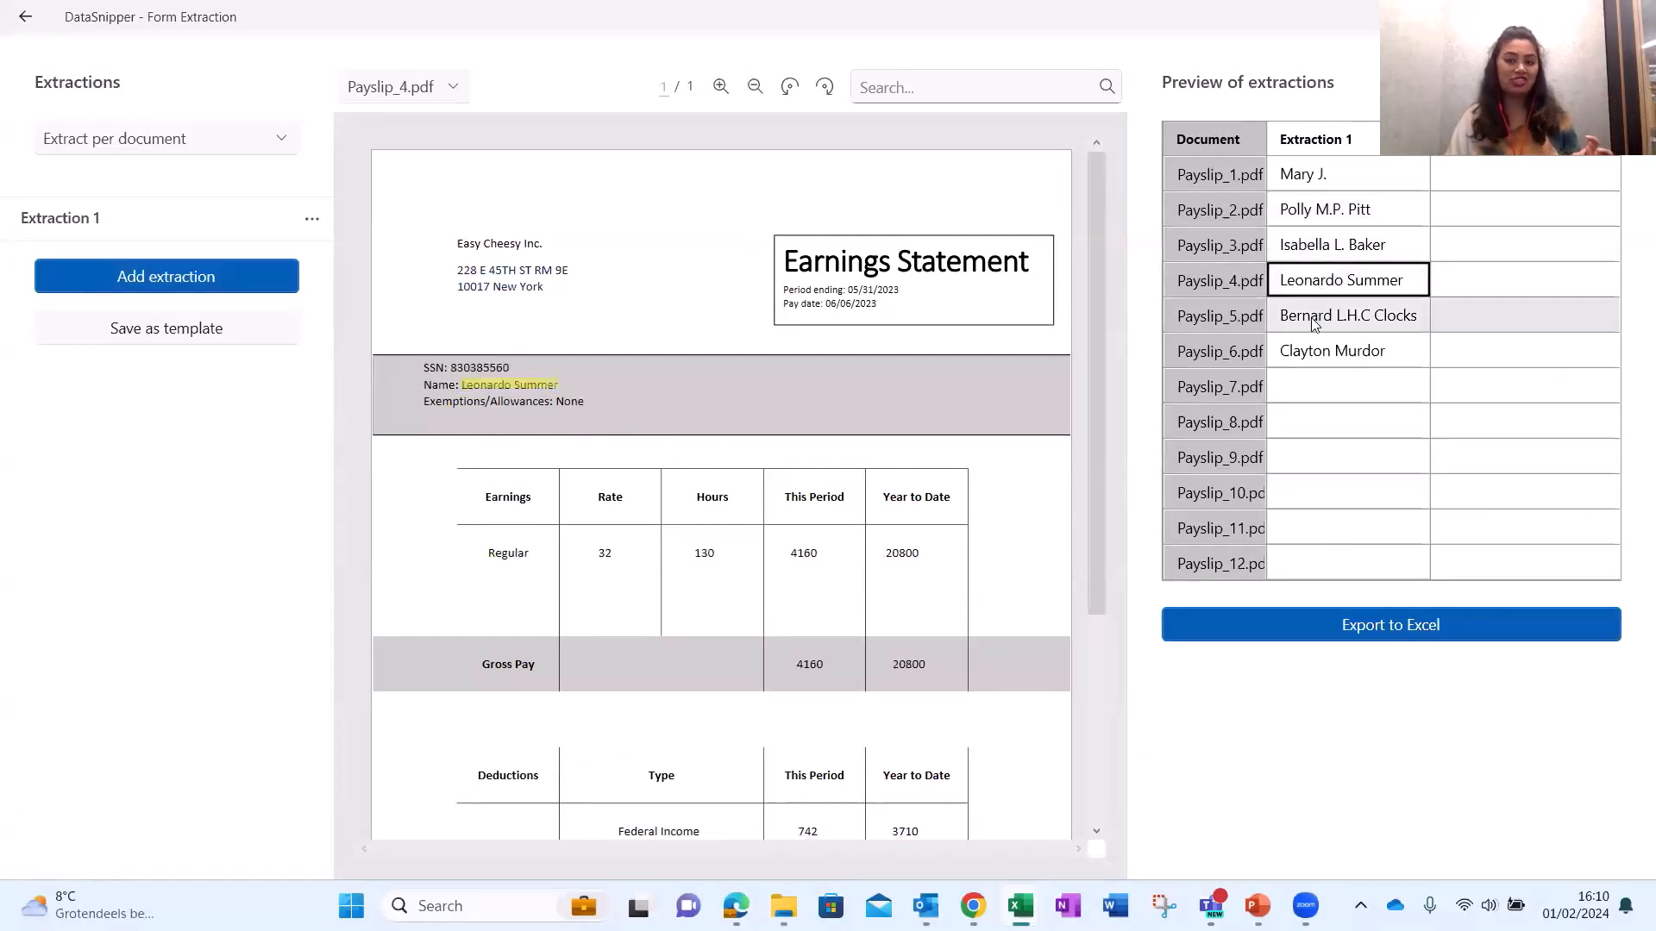
click(1316, 315)
click(1316, 351)
click(1314, 179)
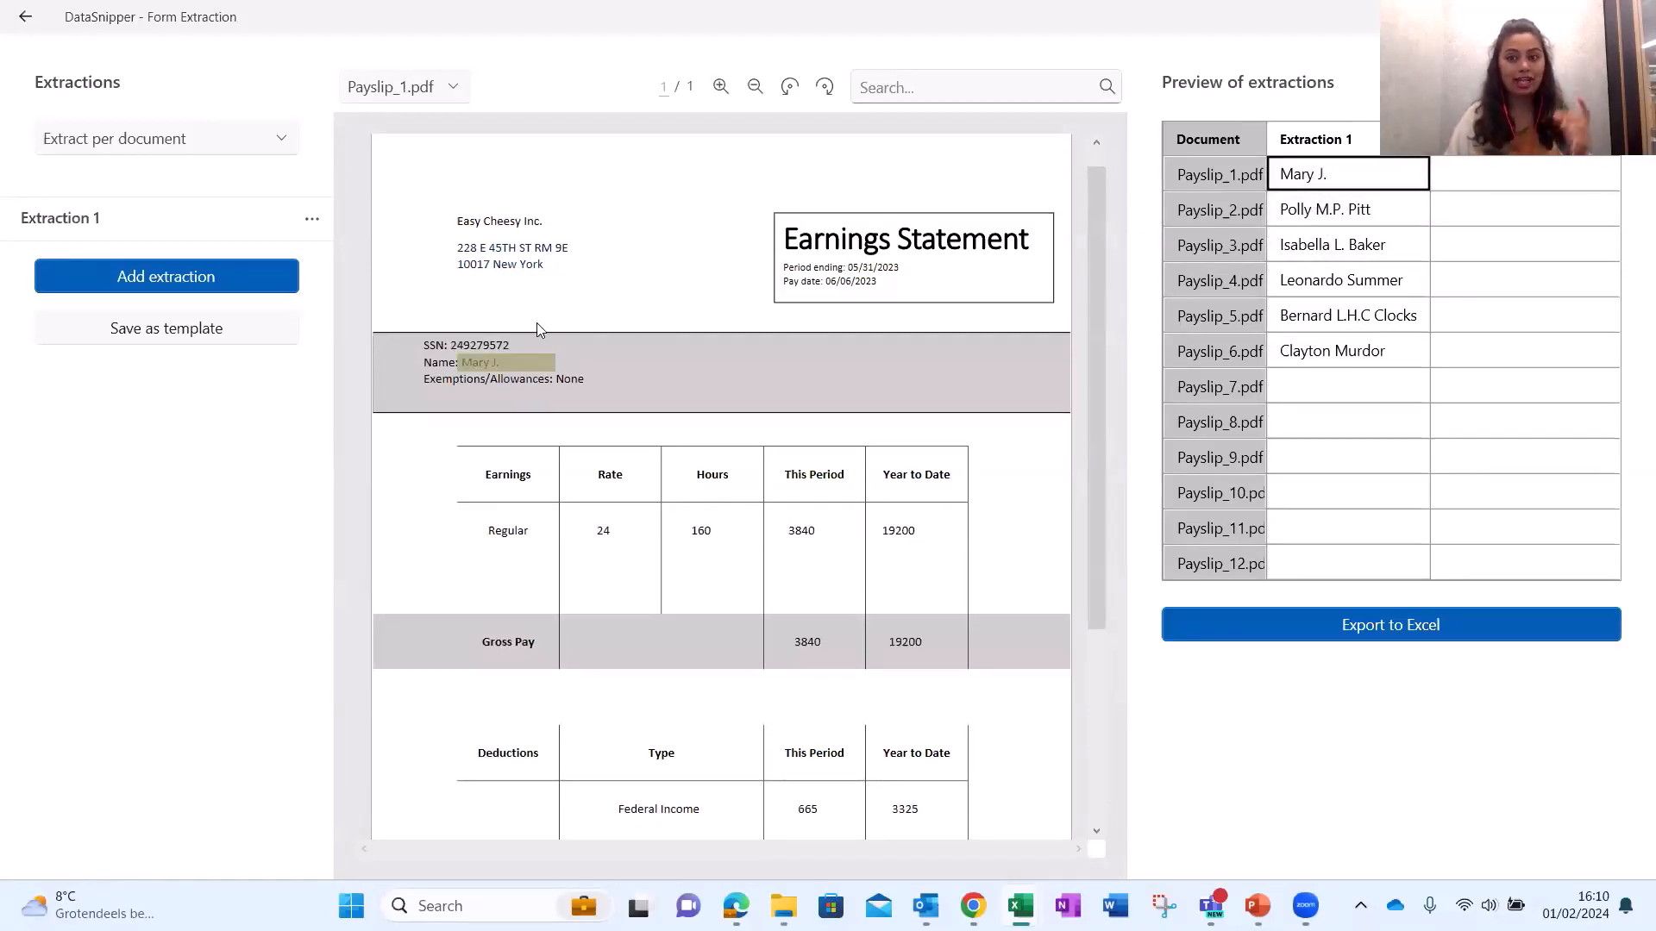
Add extractions for the SSN, year-to-date gross pay 19200 and year-to-date net pay 7815.
click(212, 284)
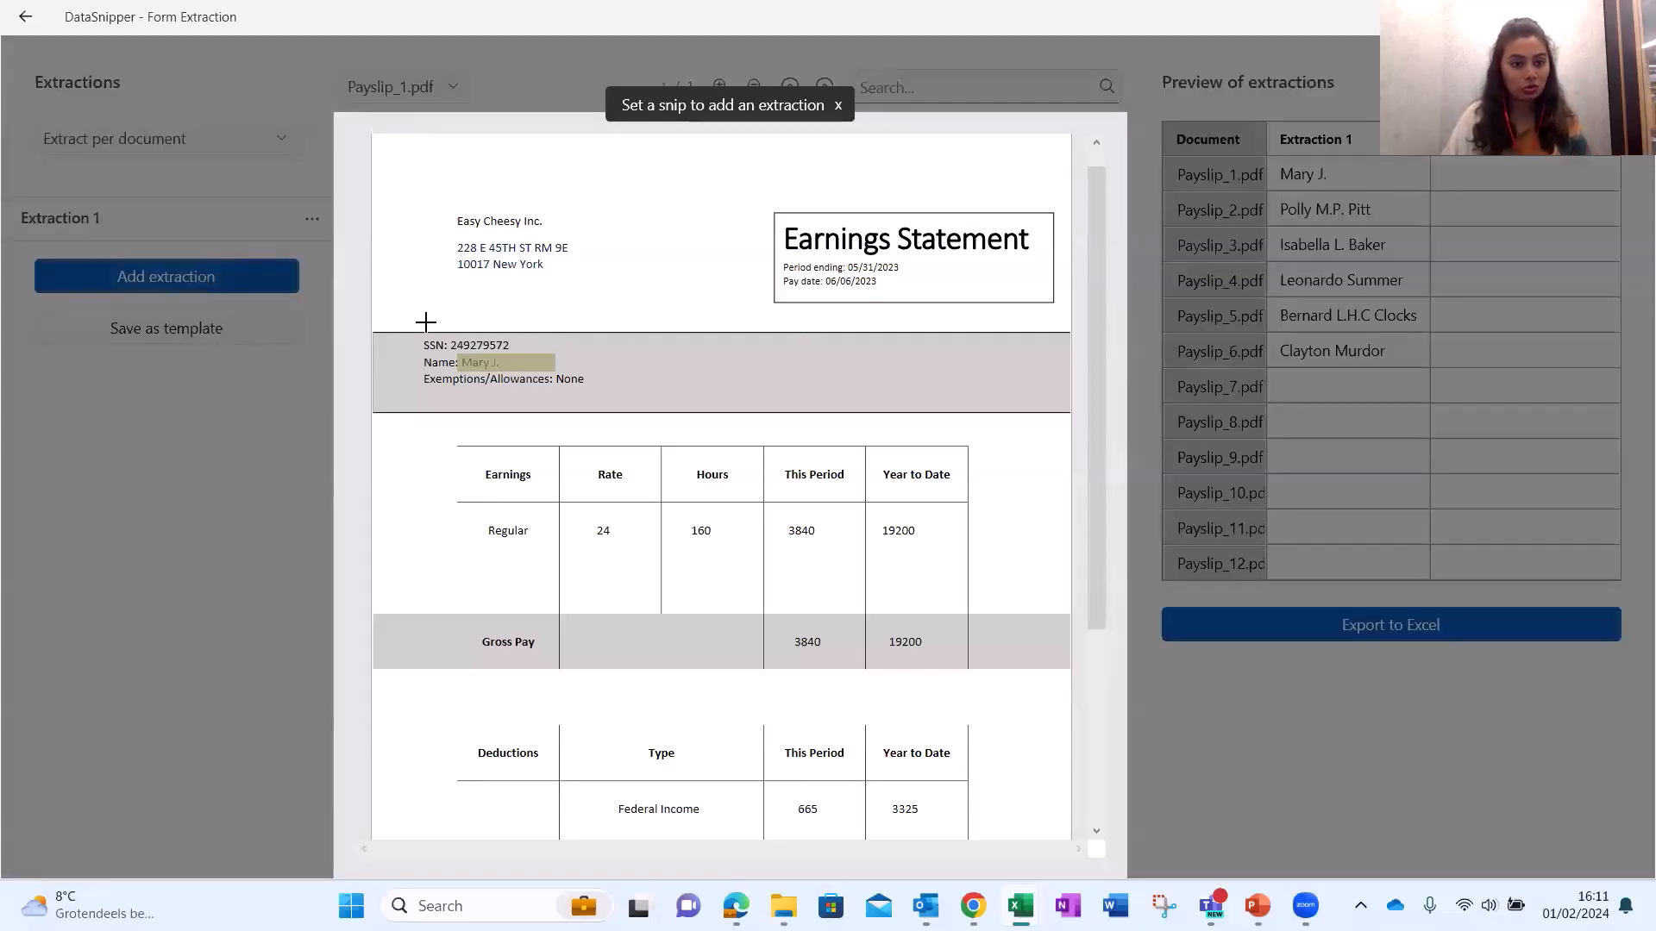
drag(447, 337, 545, 351)
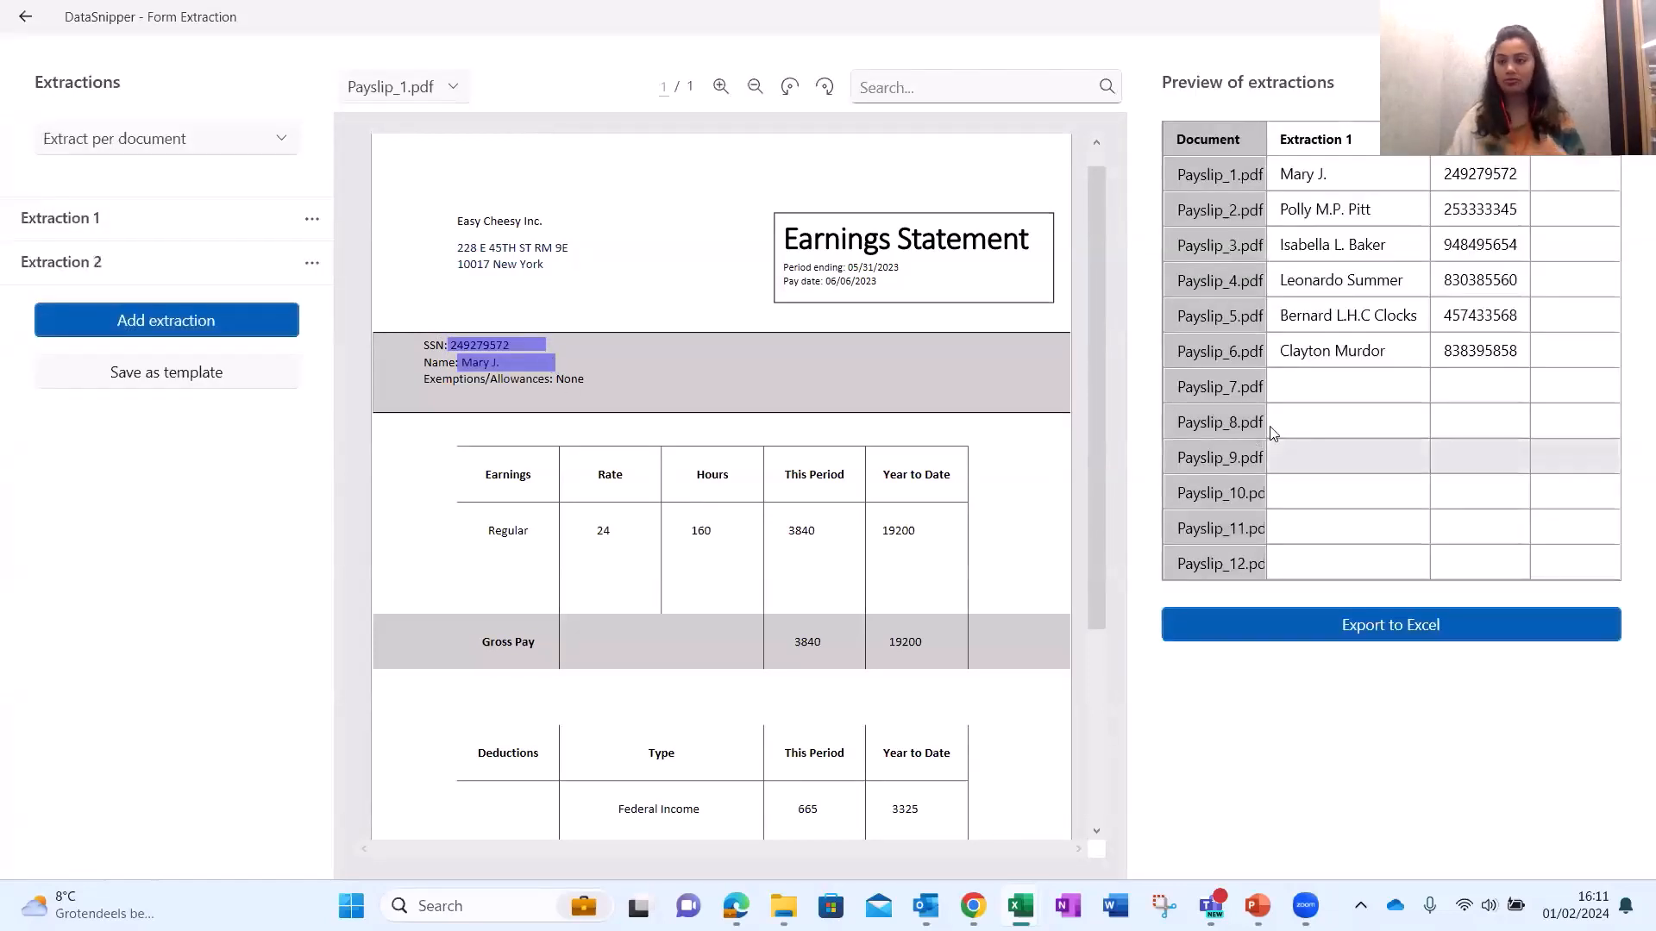
click(164, 321)
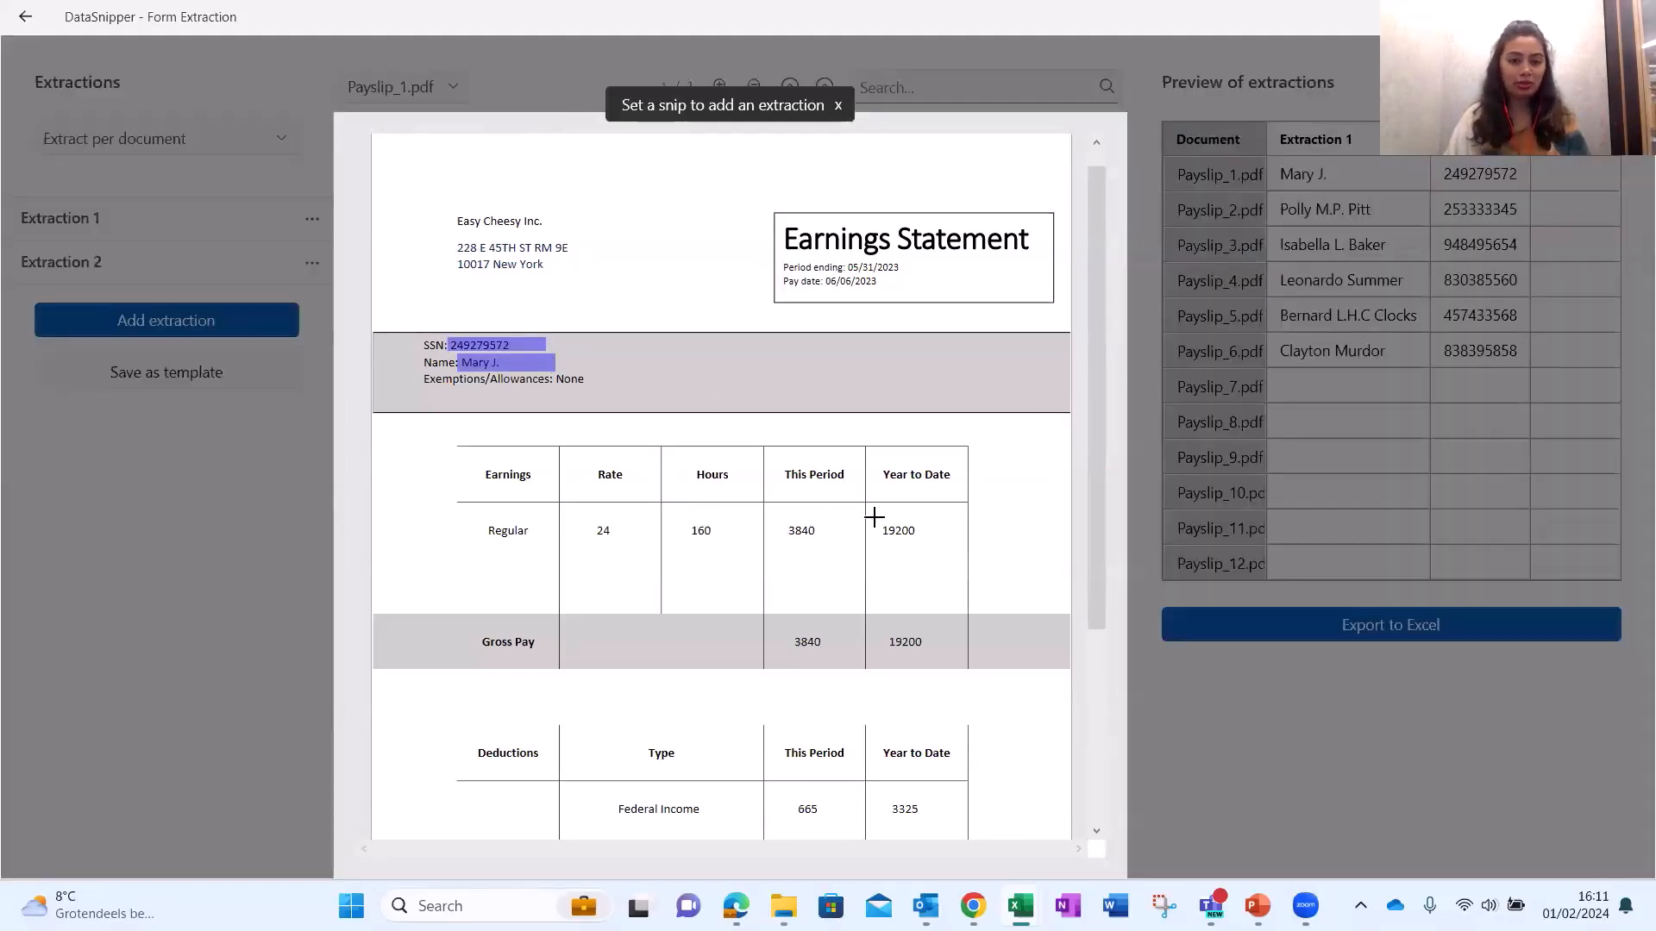
drag(885, 635, 925, 656)
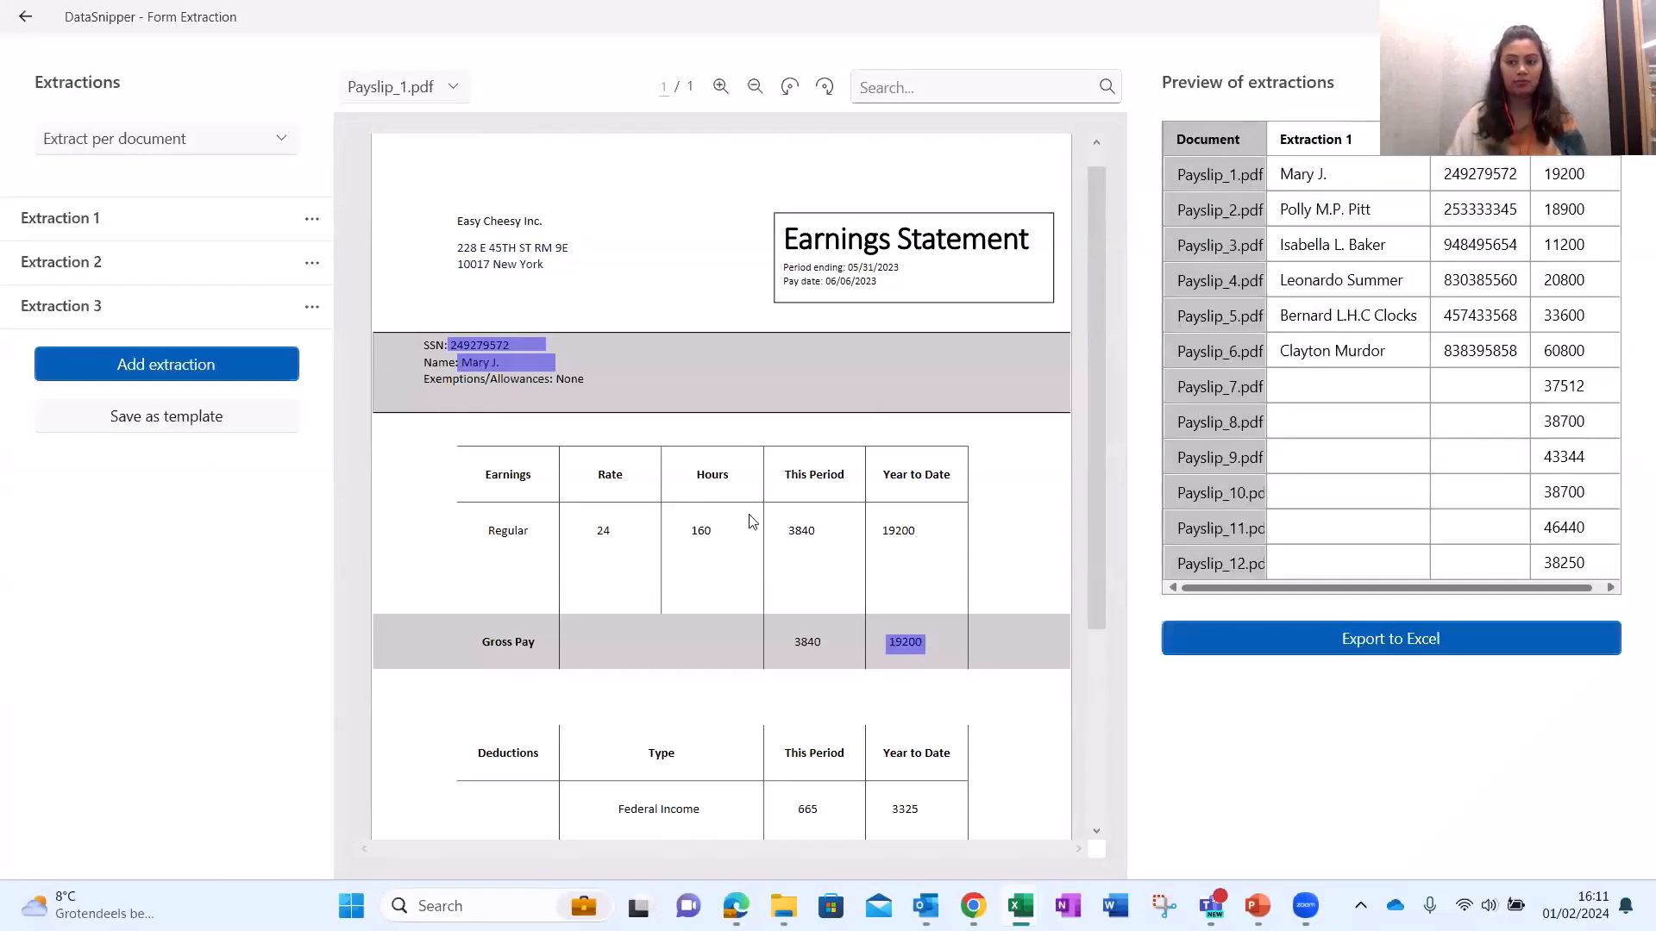
click(221, 370)
scroll(742, 453, down, 3)
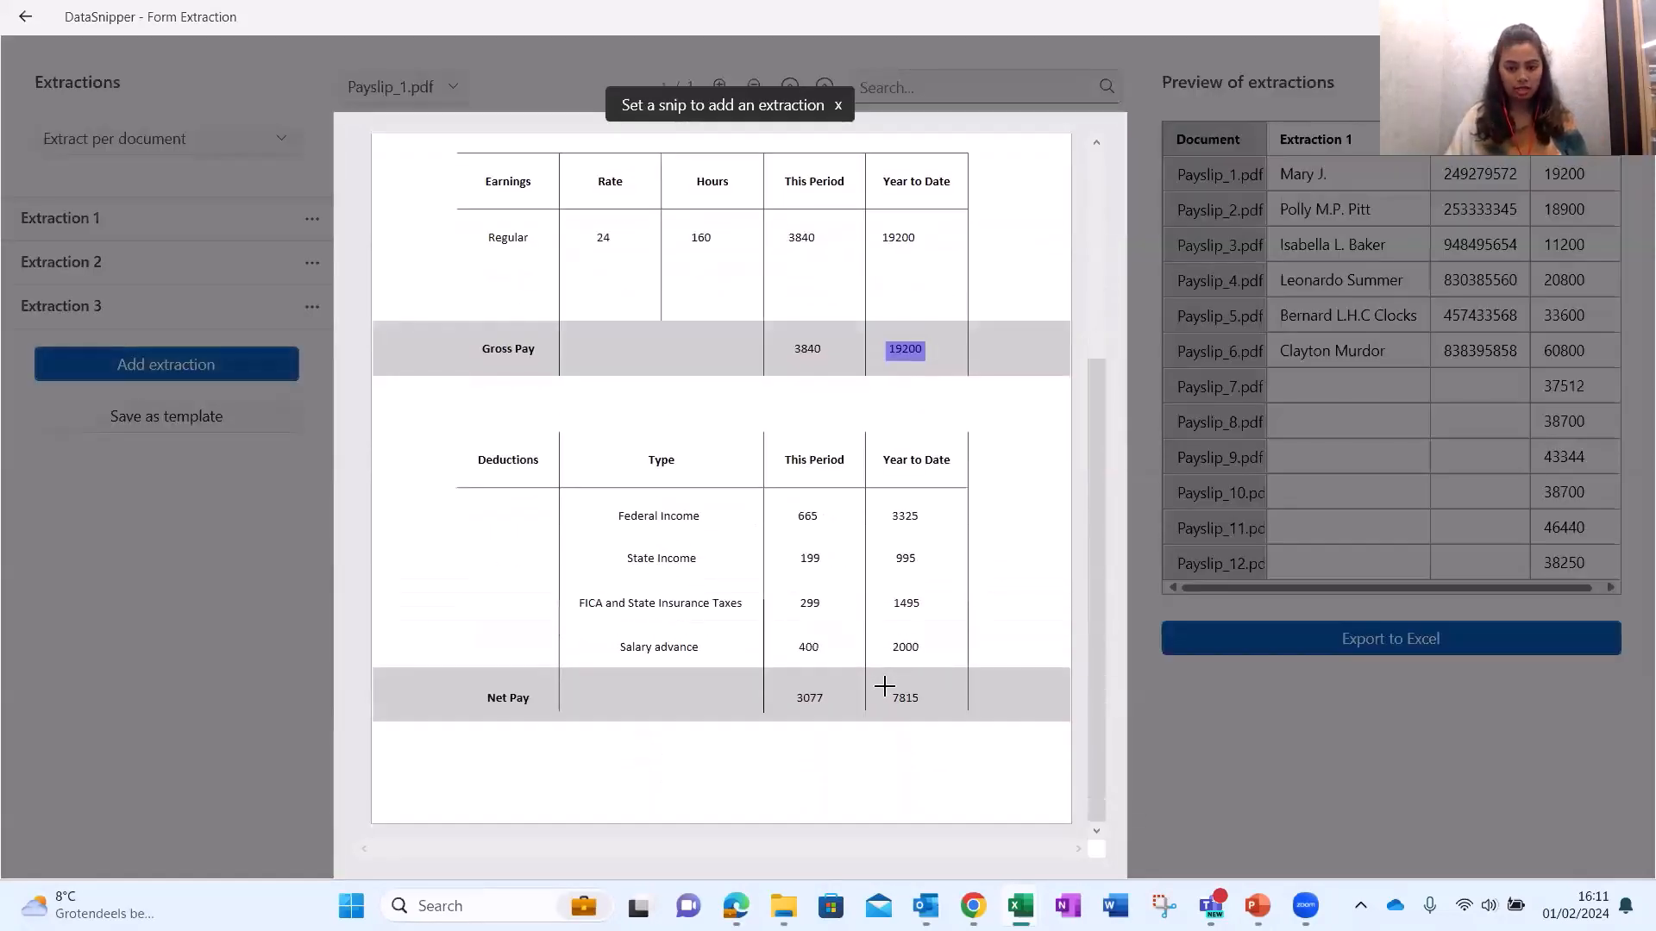
drag(886, 688, 927, 708)
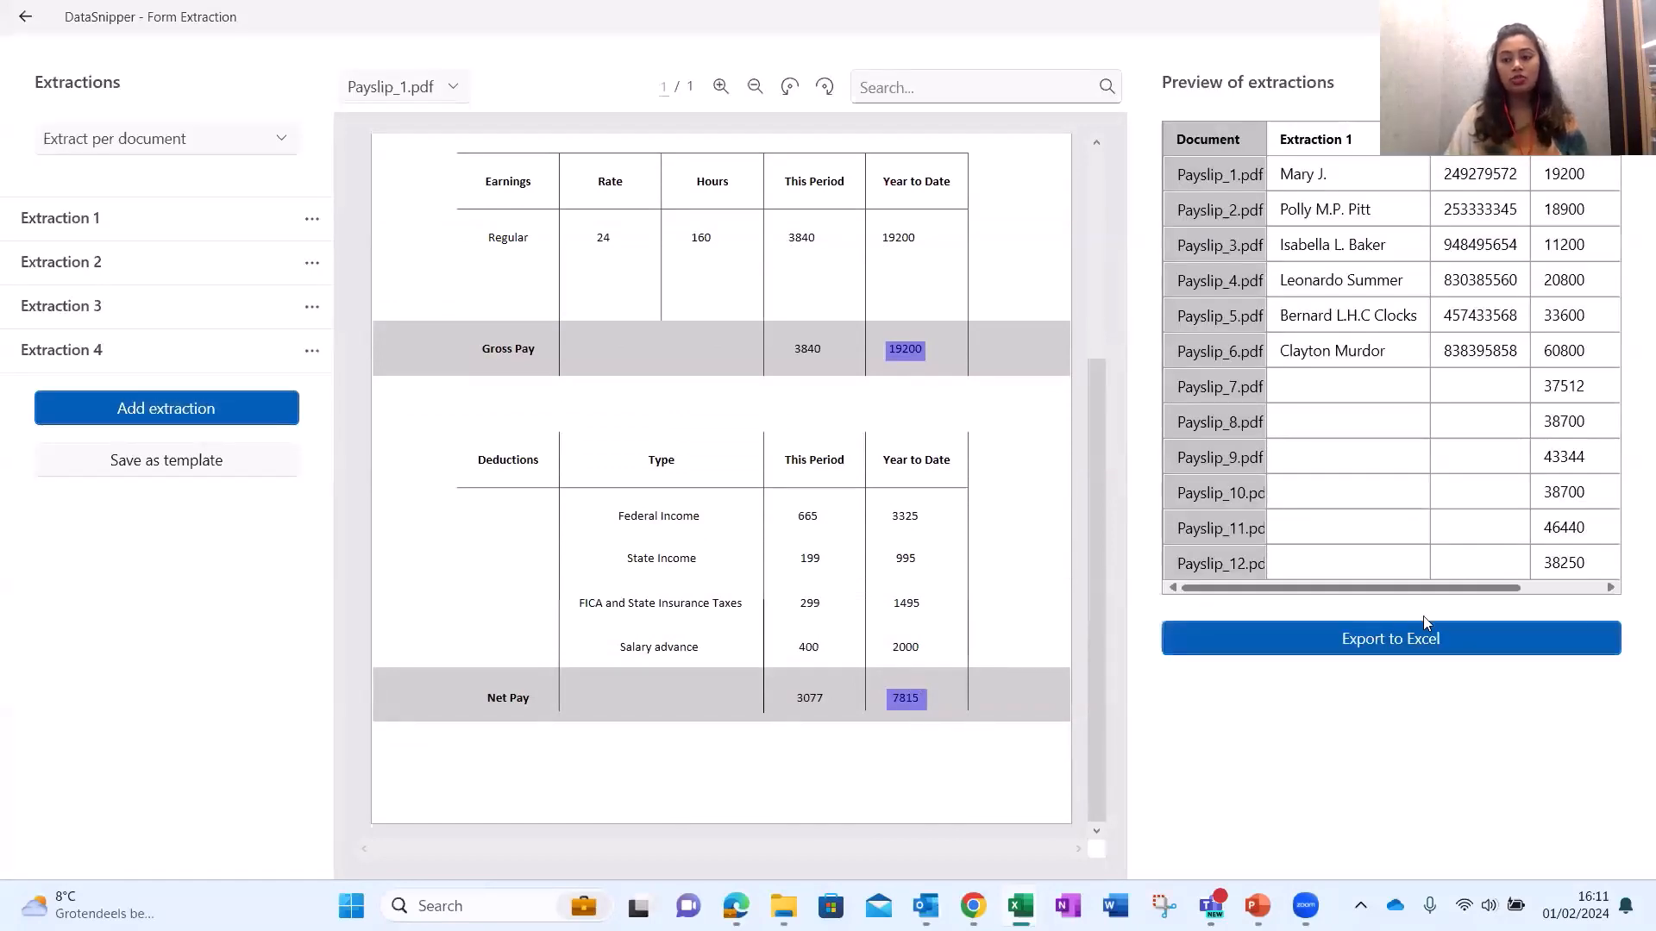
Trace each payslip's year-to-date gross pay (19200, 20800, 33600, 37512, 38700, 46440, 38250) to its source.
scroll(1572, 592, right, 3)
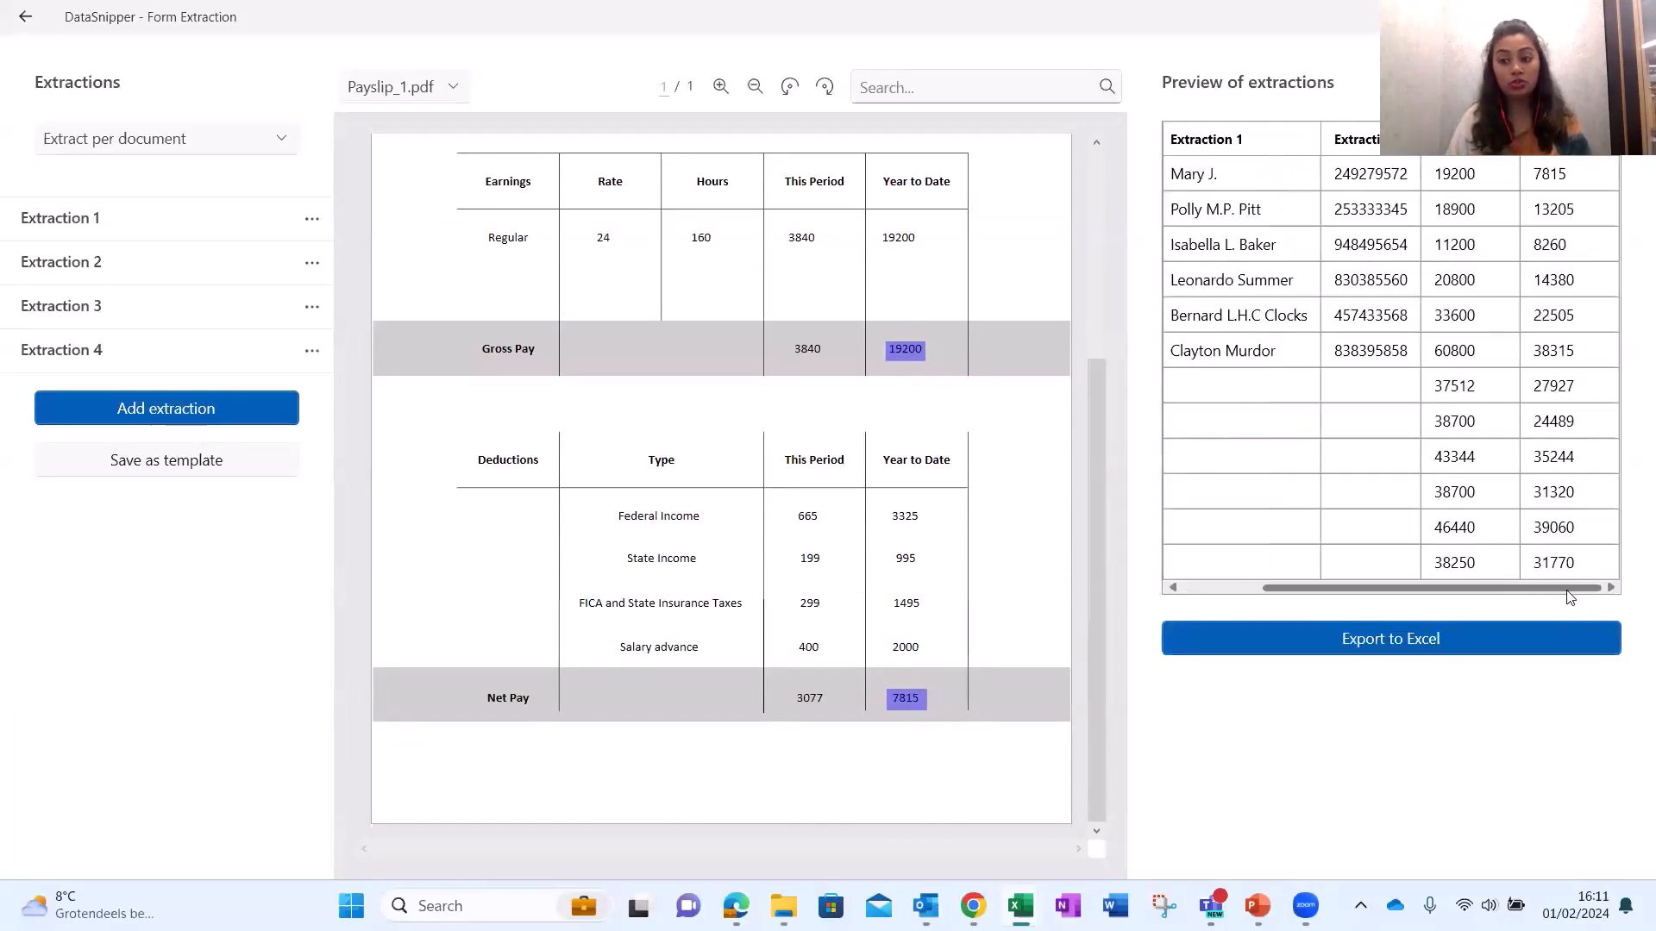
scroll(1552, 600, left, 3)
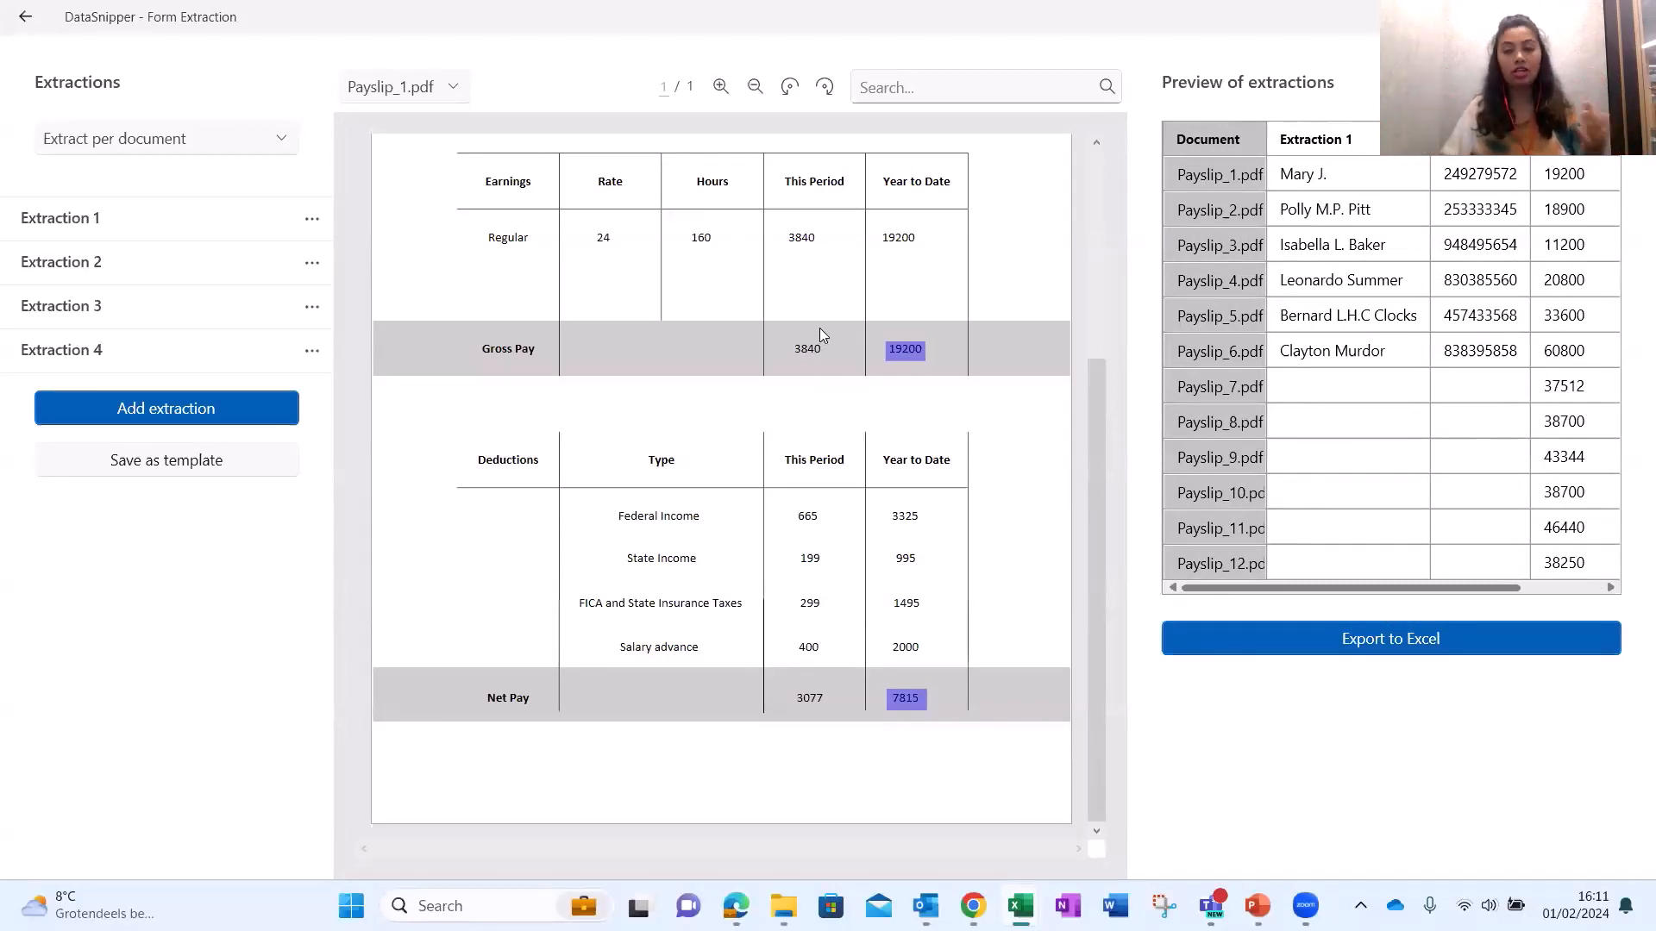
scroll(552, 332, up, 4)
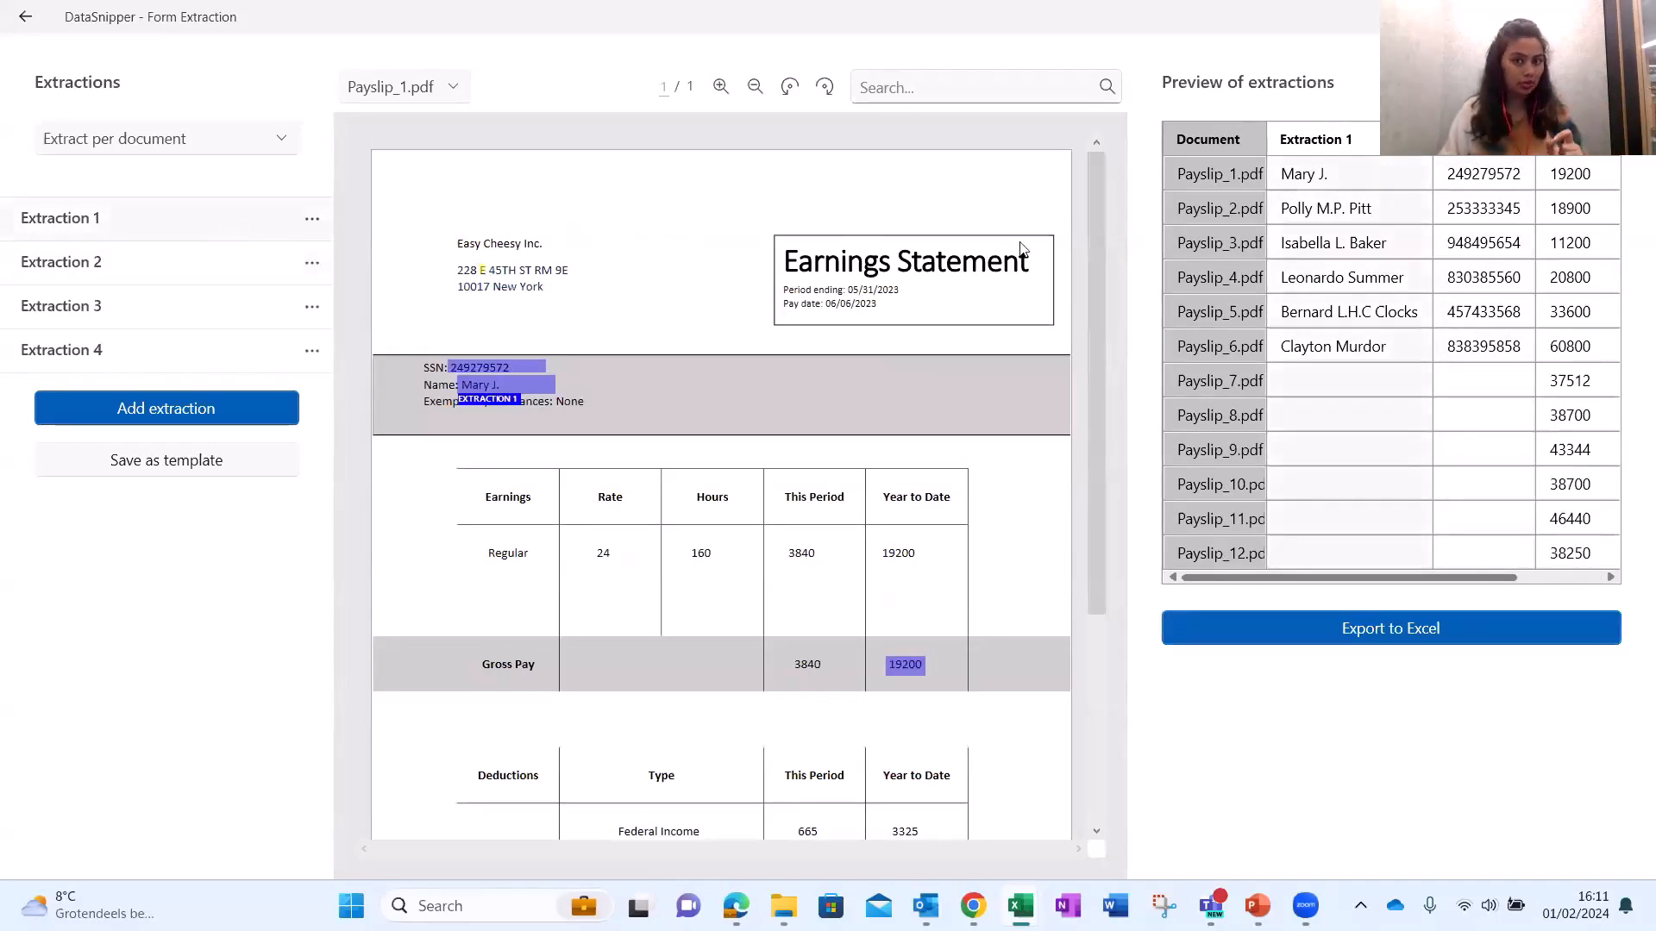
click(1556, 185)
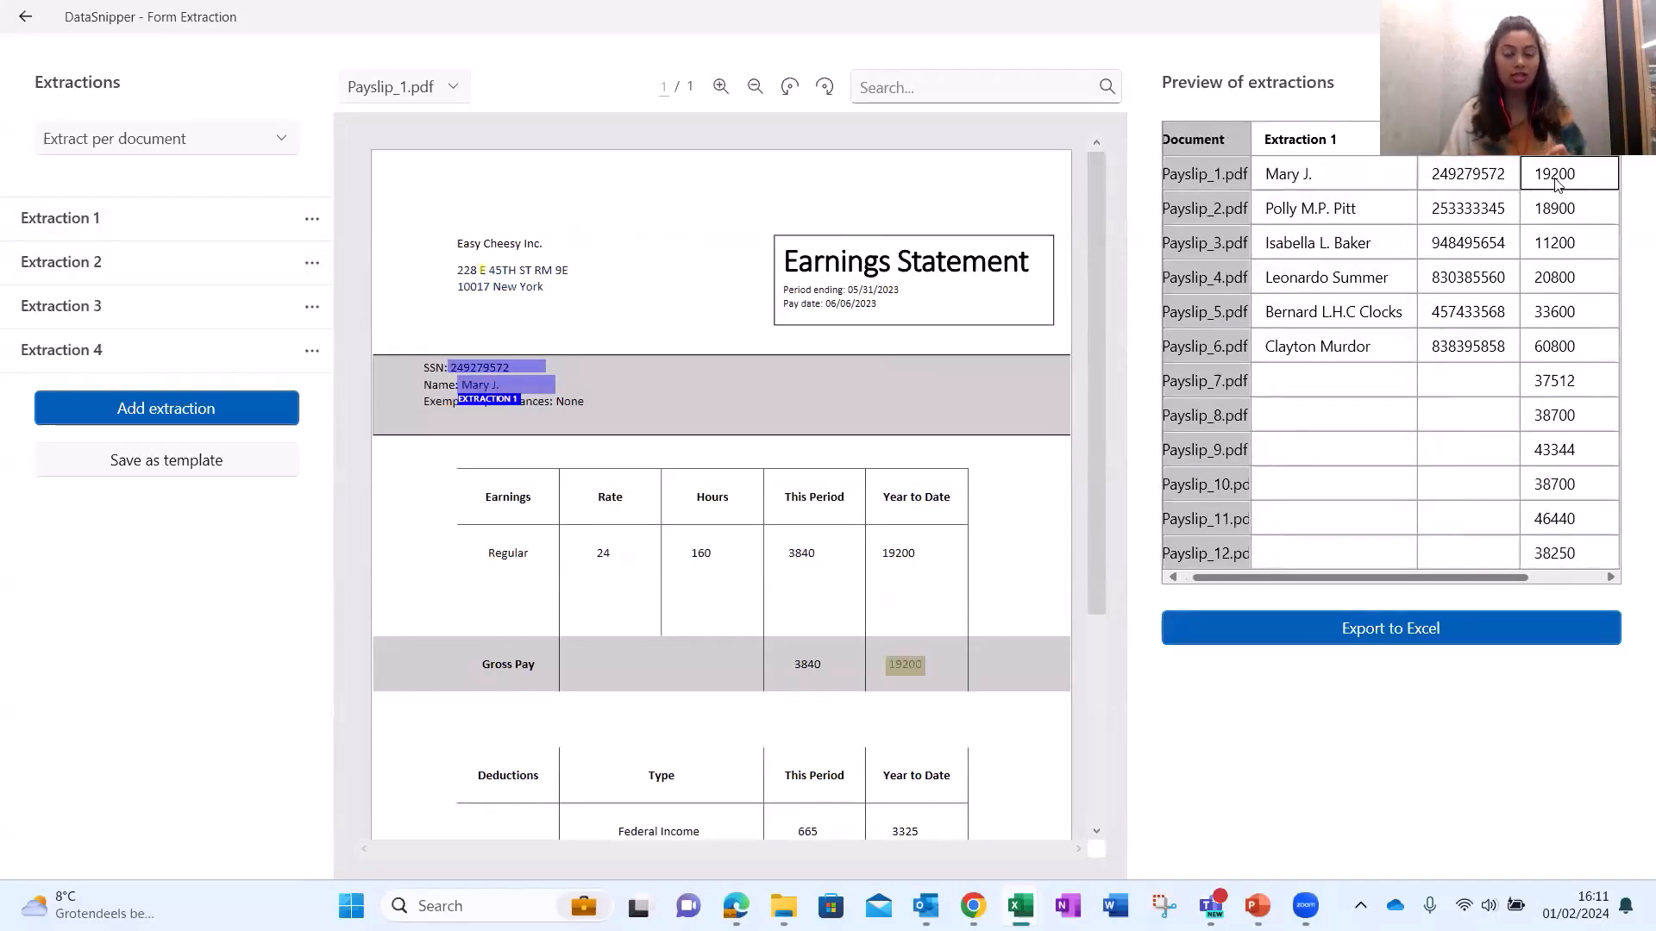
click(1567, 274)
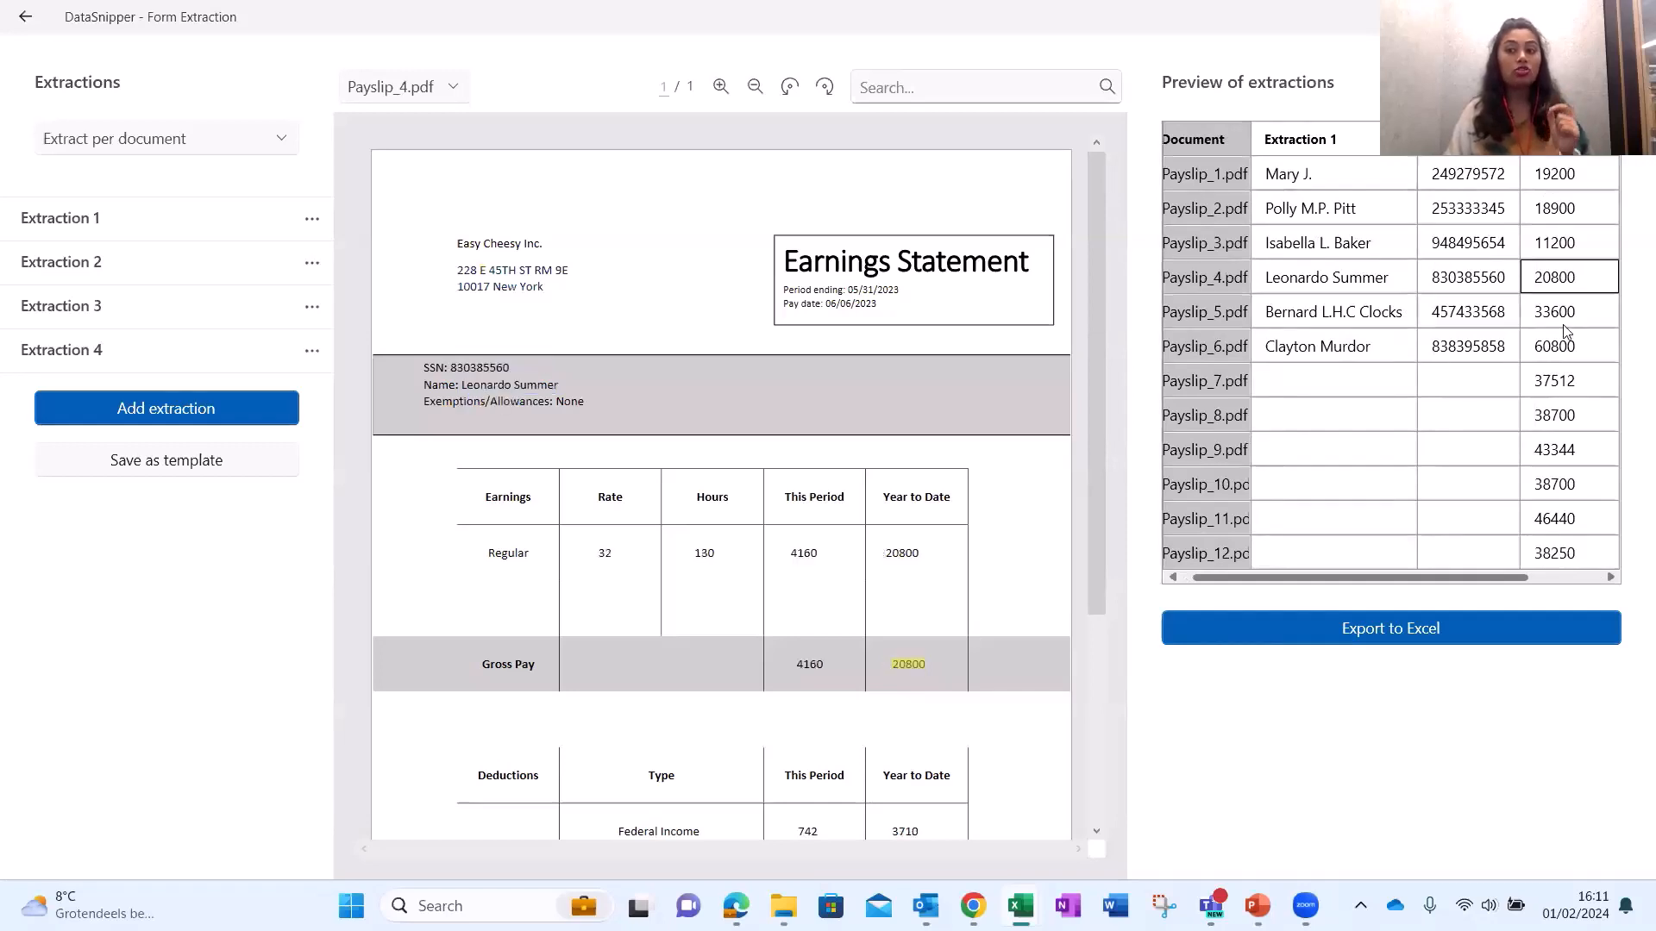
click(1564, 321)
click(1563, 347)
click(1565, 382)
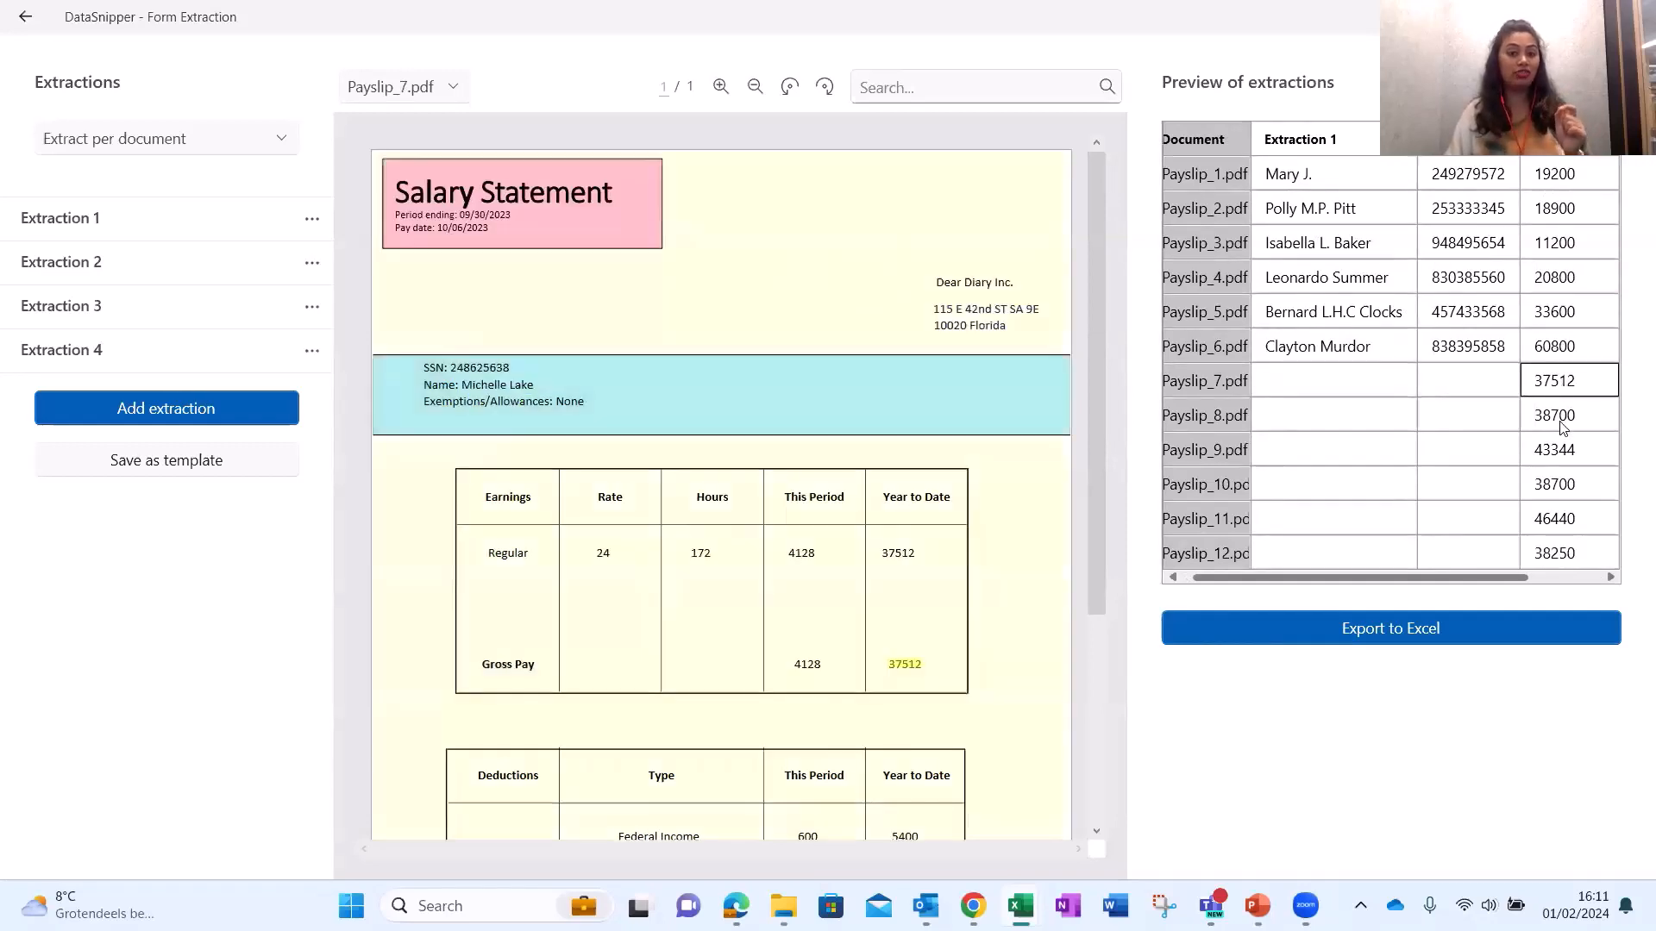
click(1562, 417)
click(1563, 459)
click(1559, 499)
click(1564, 528)
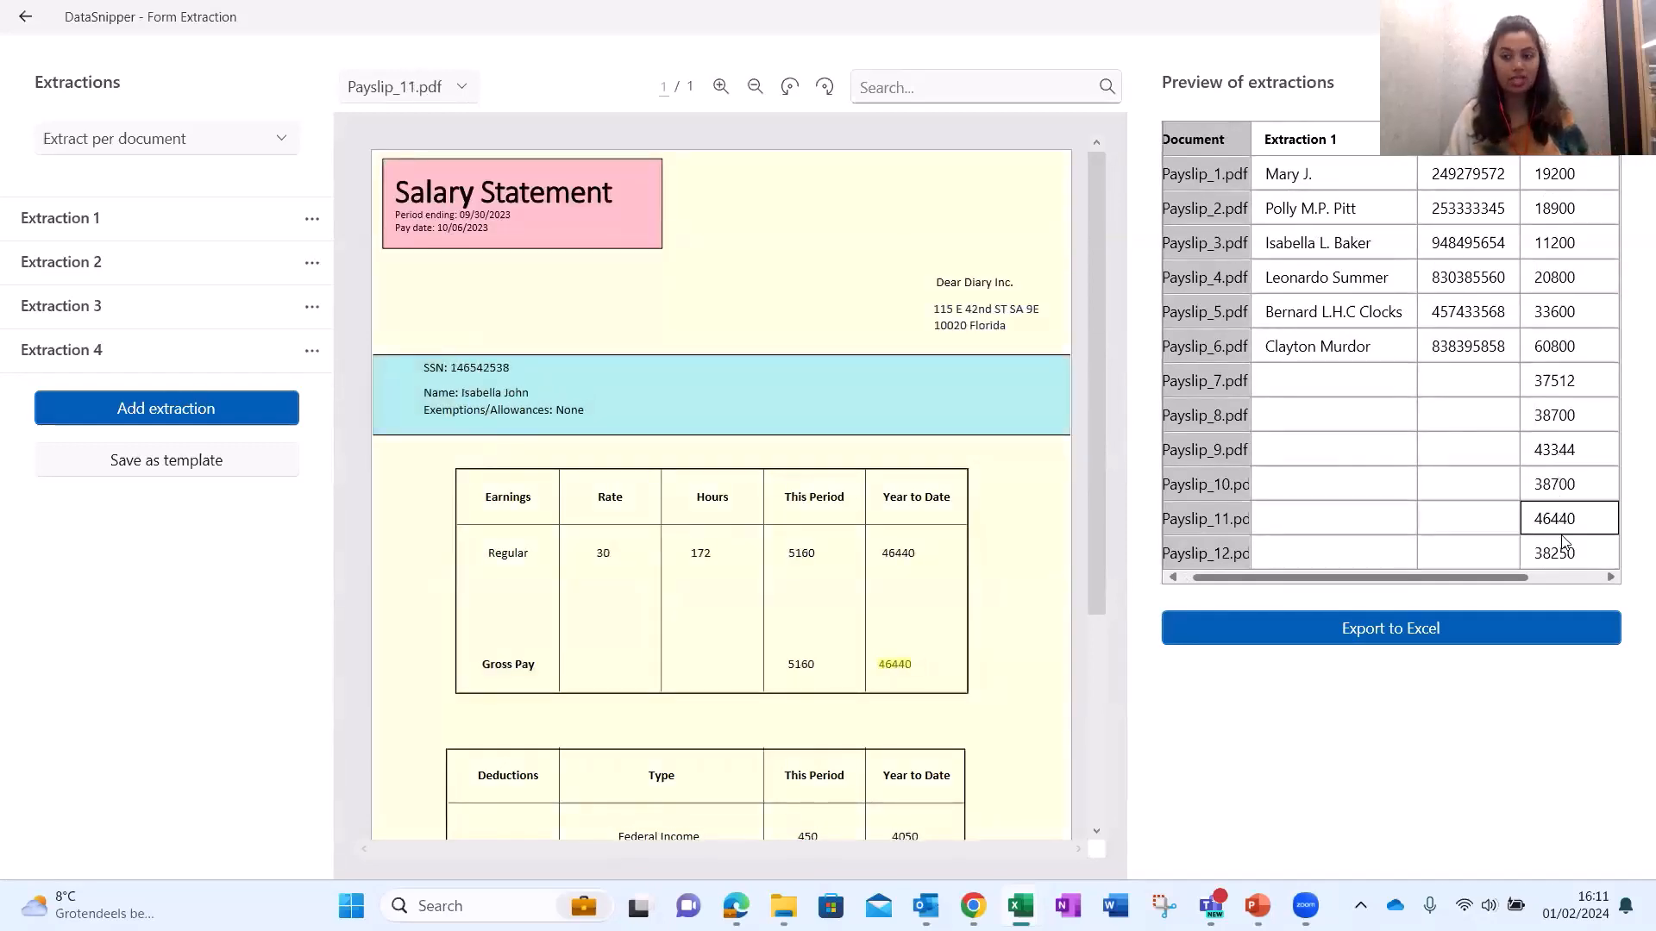
click(1565, 556)
Verify the net pay values (35244, 38315, 14380, 13205, 7815) against their payslips.
click(1569, 577)
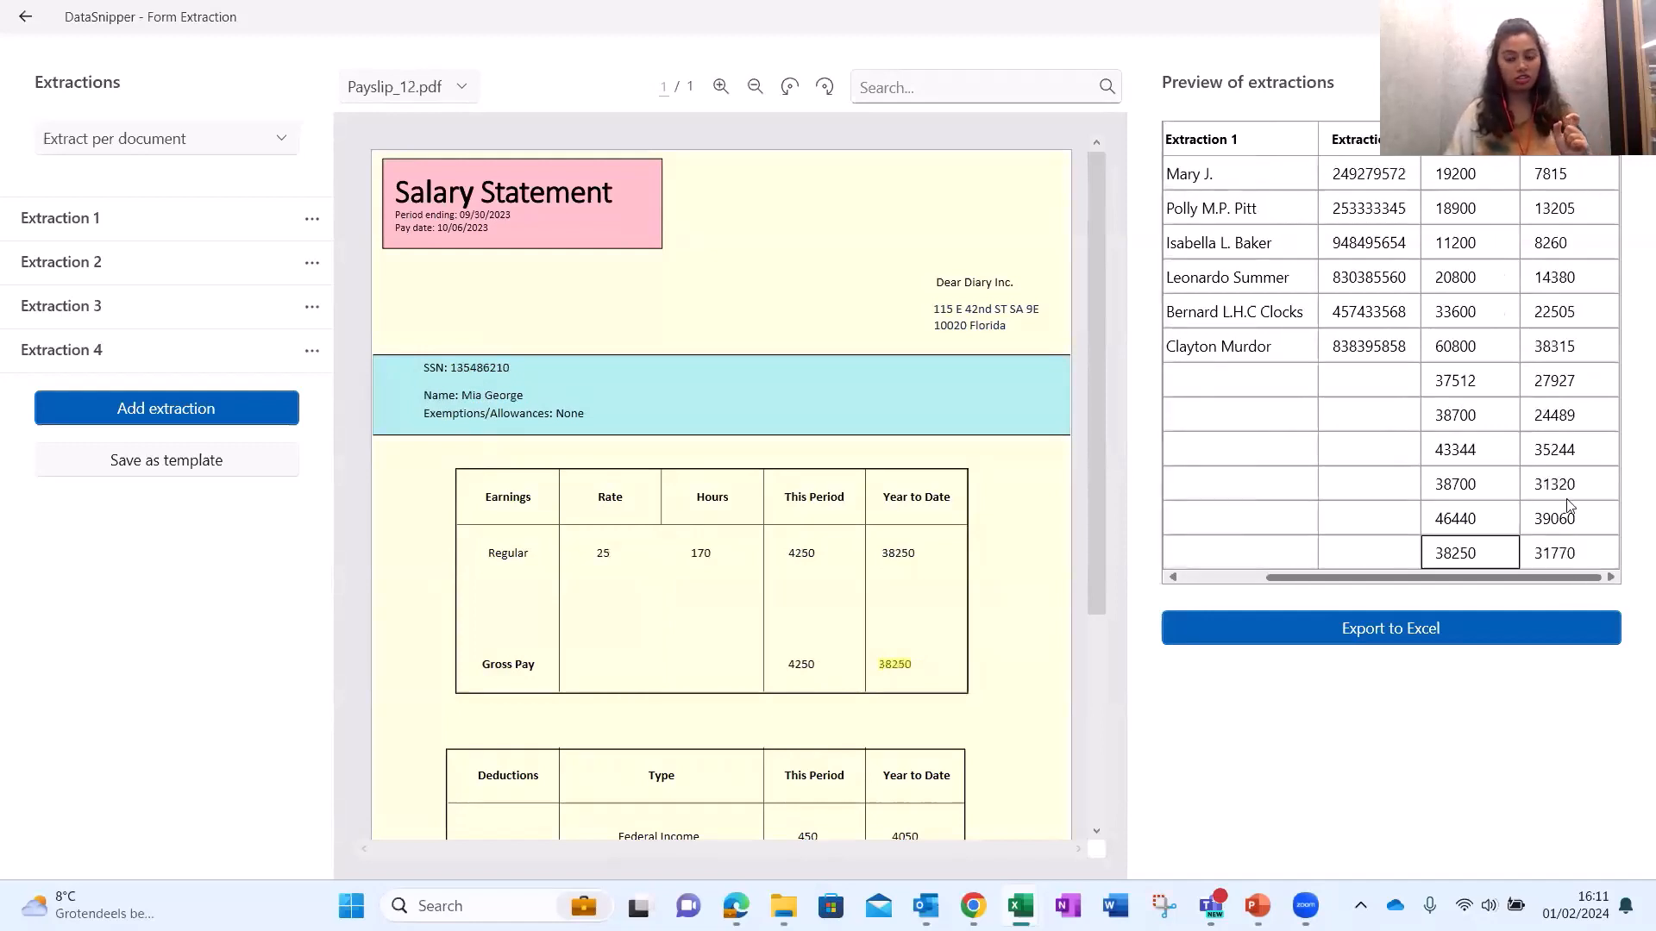
click(1568, 449)
click(1571, 347)
click(1561, 277)
click(1552, 209)
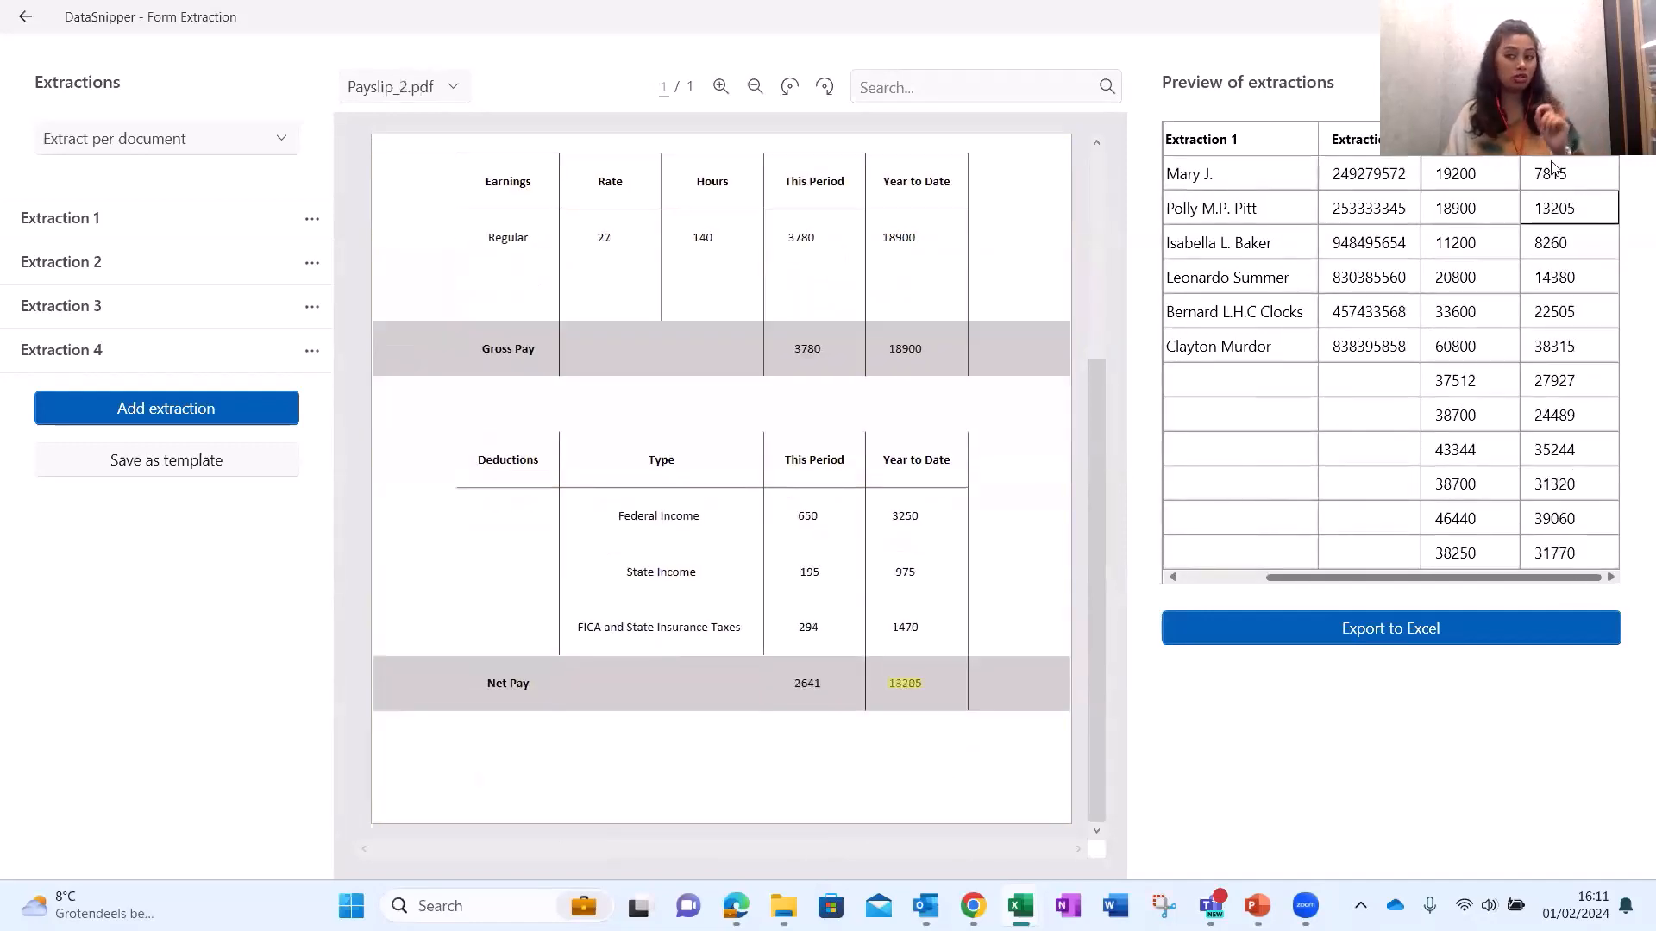
click(1552, 174)
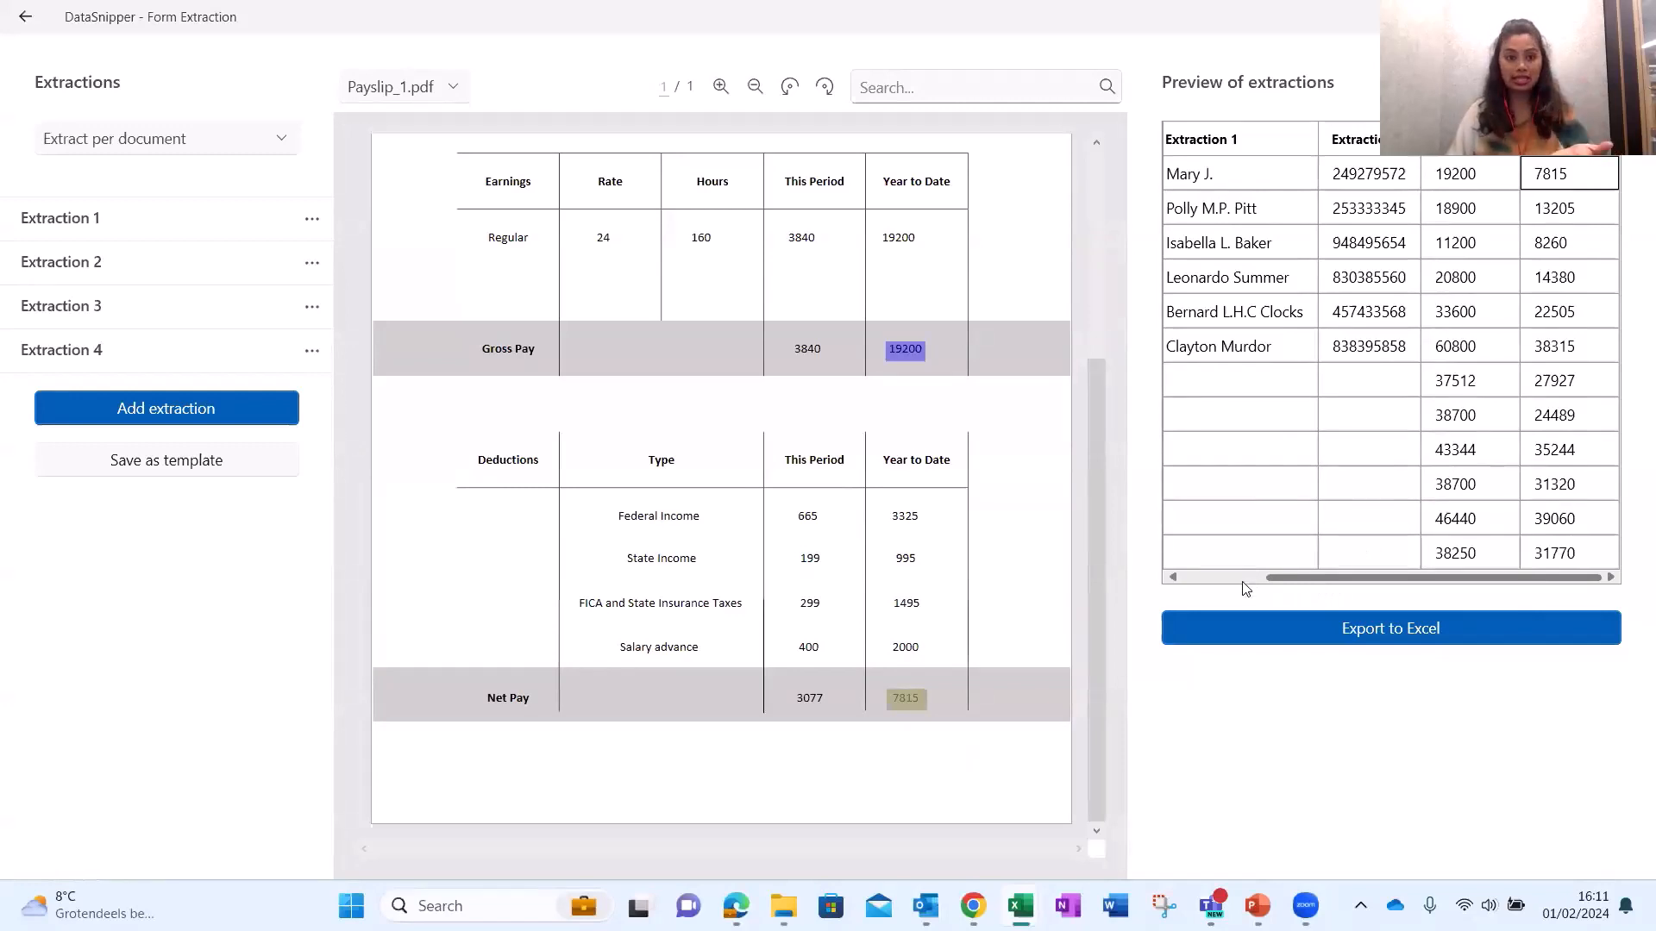
Recheck Payslip_6's SSN and Payslip_7–9 pay values 37512, 38700, 35244 and 27927.
click(1382, 352)
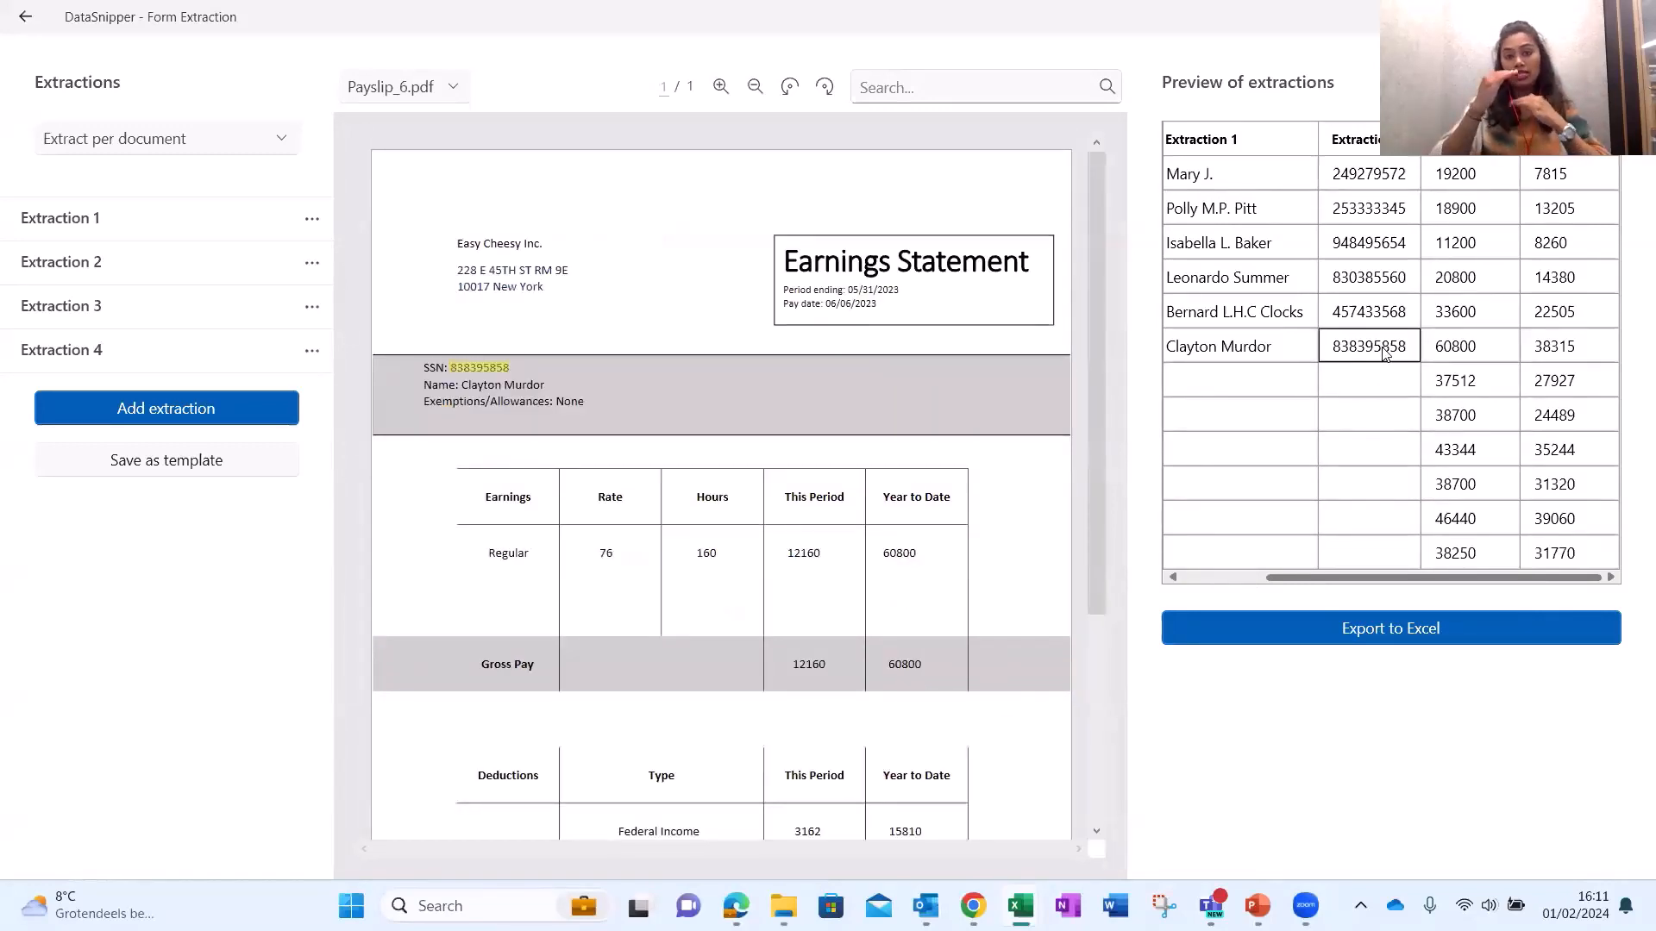
click(1466, 390)
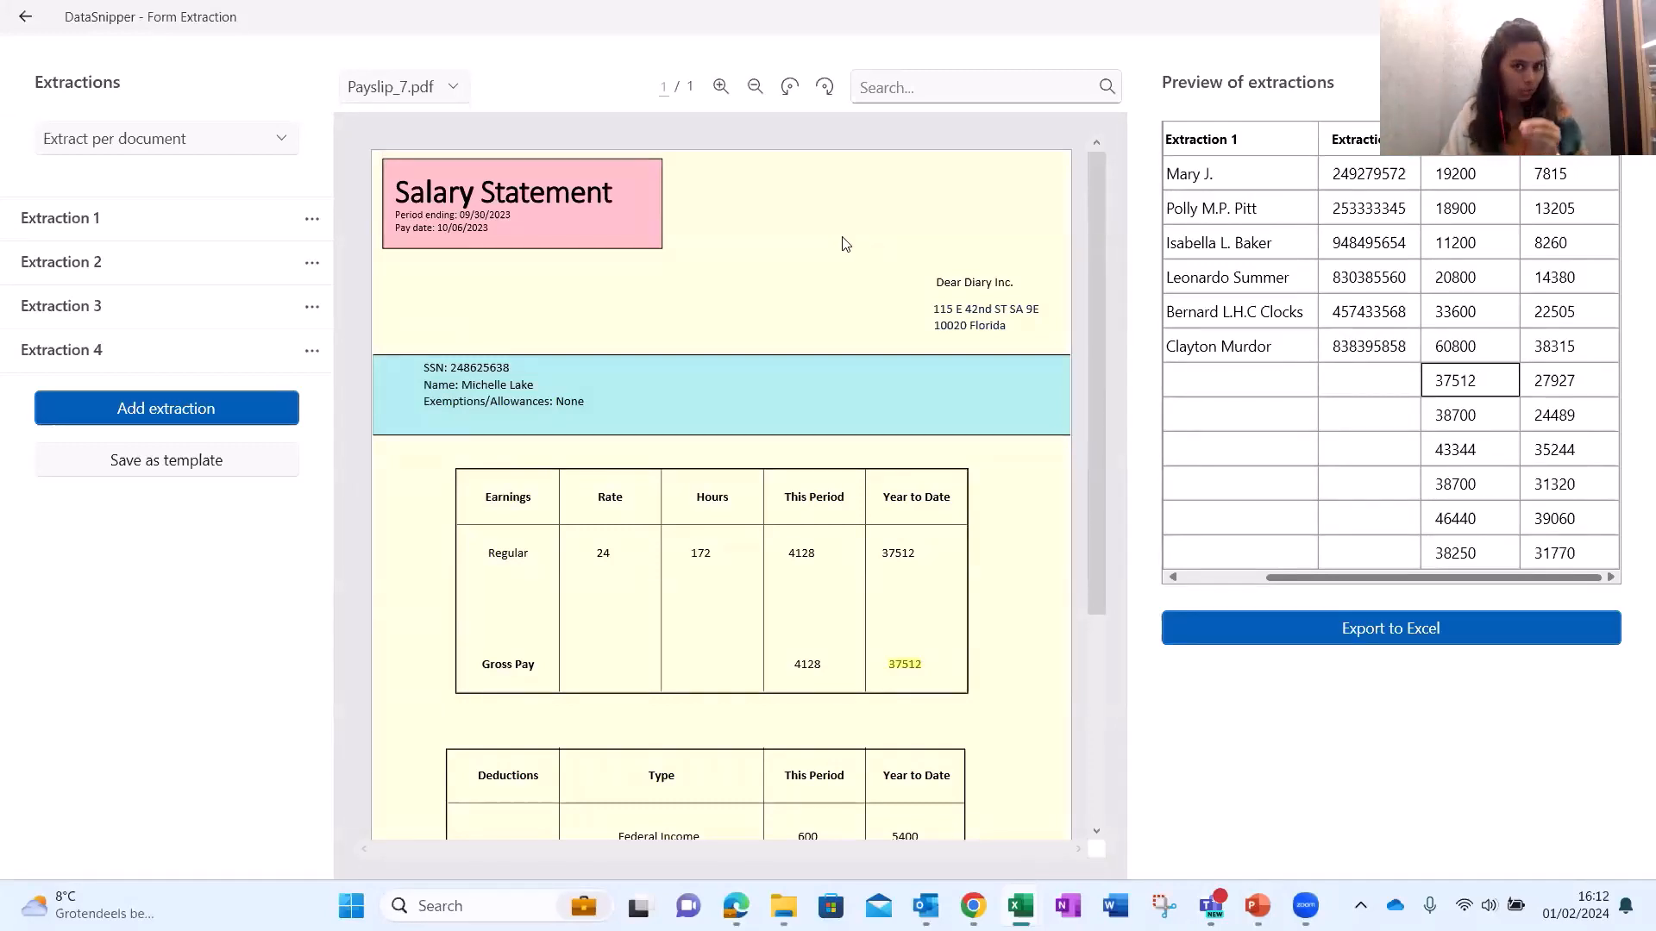
click(1480, 420)
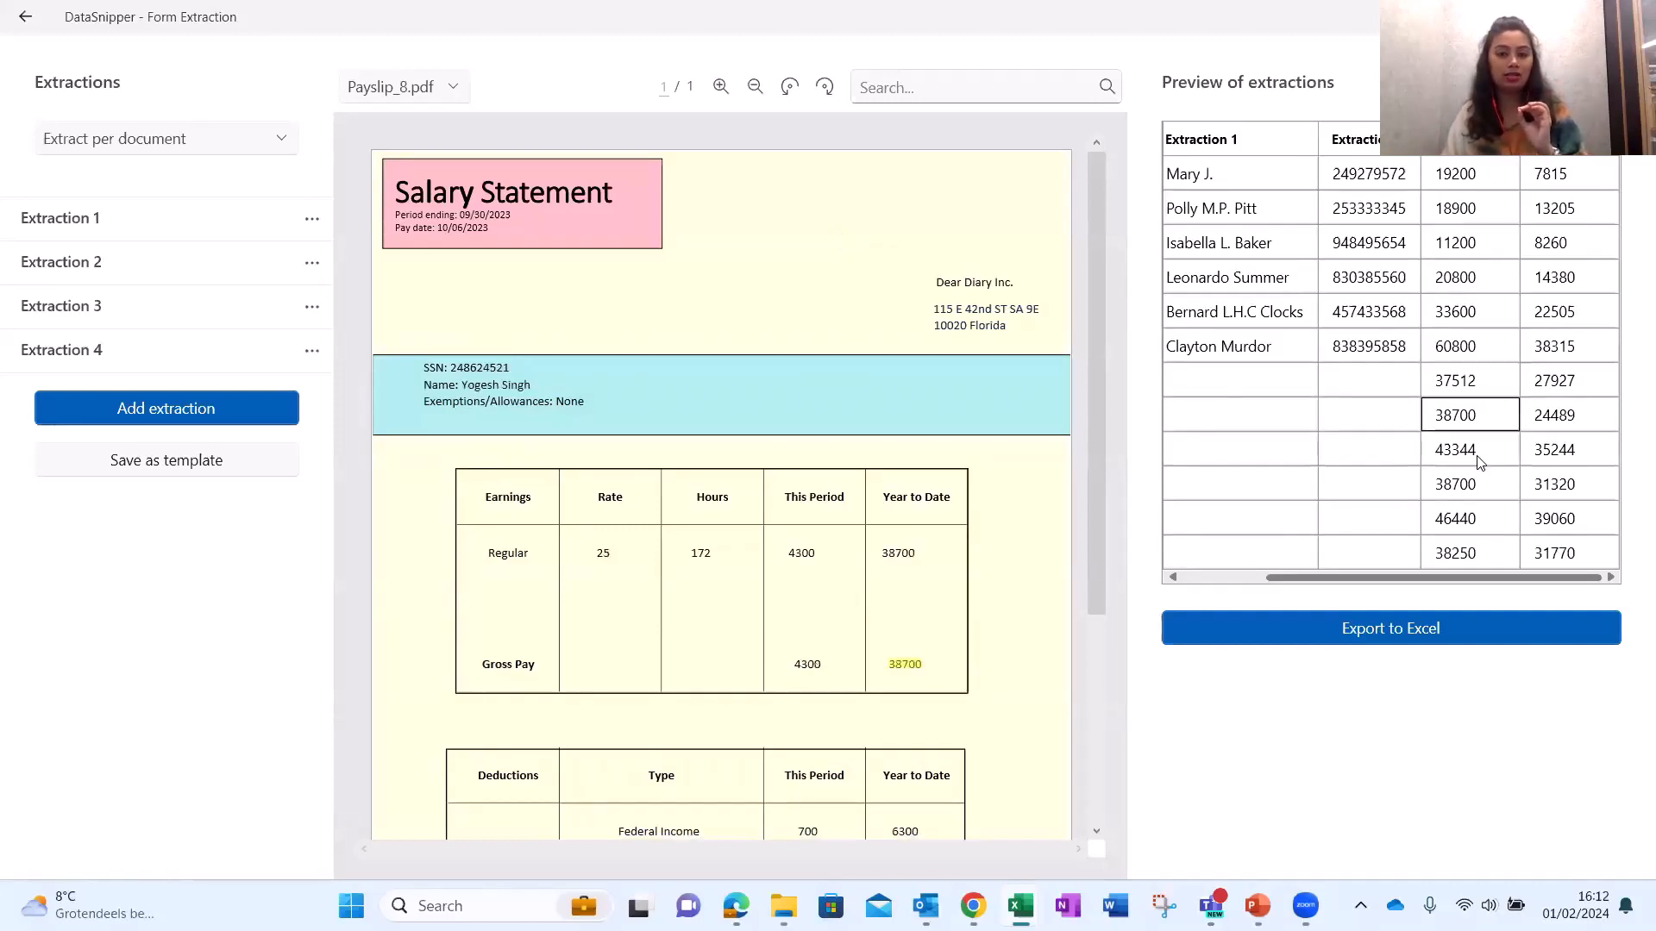
click(1539, 447)
click(1557, 382)
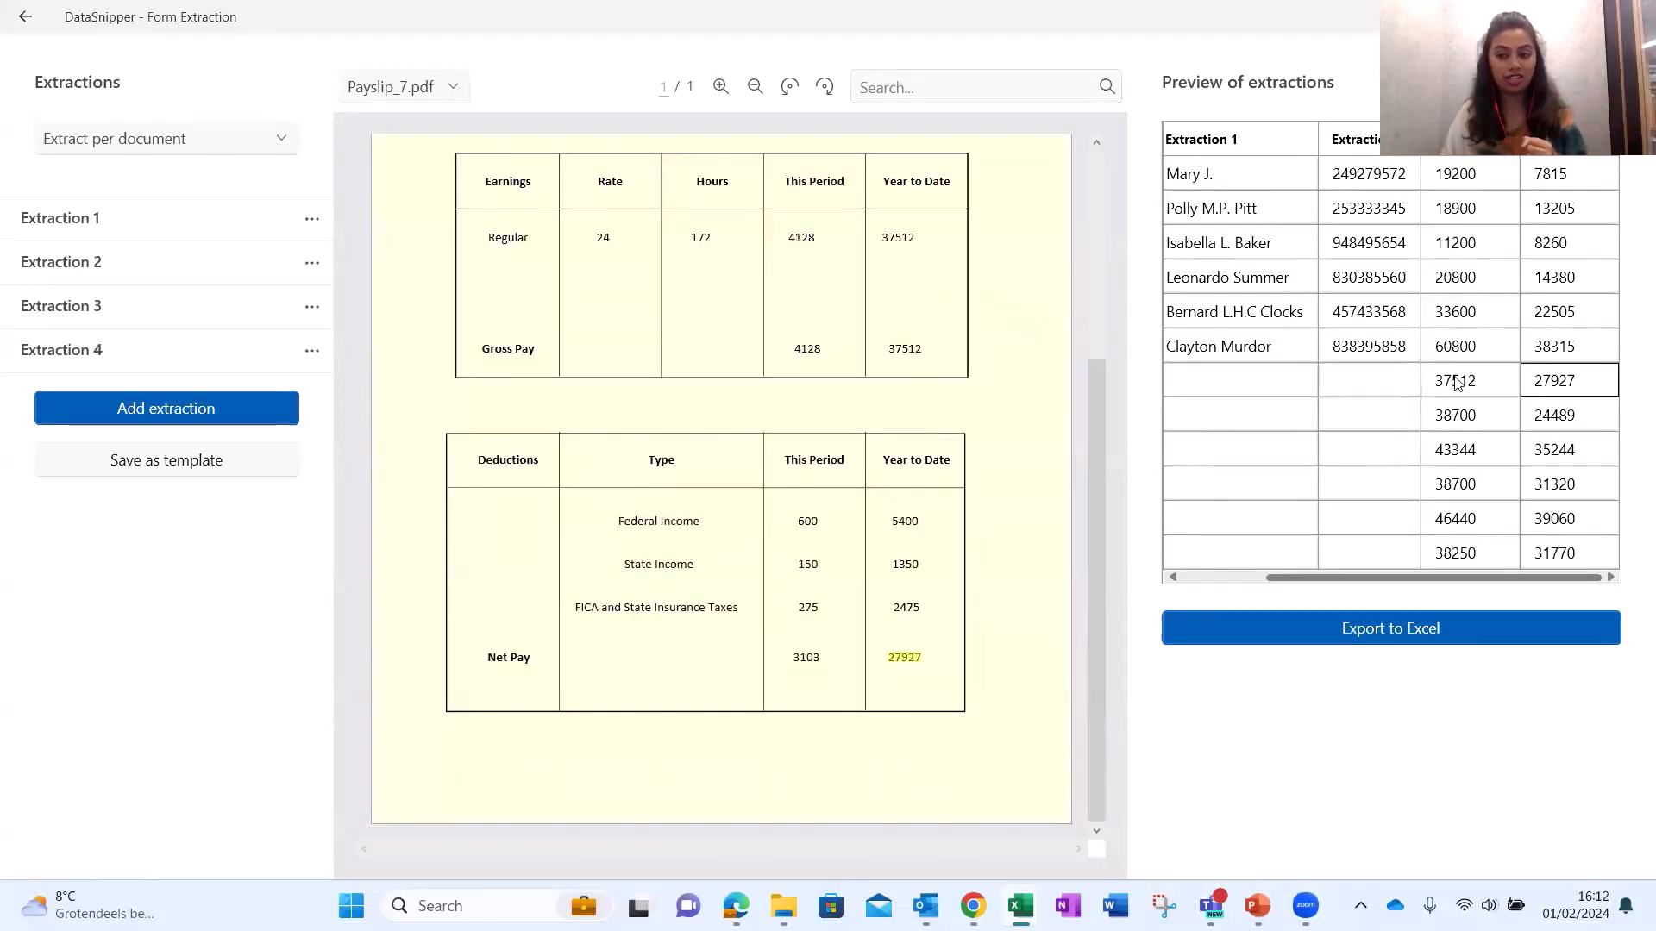
click(1457, 414)
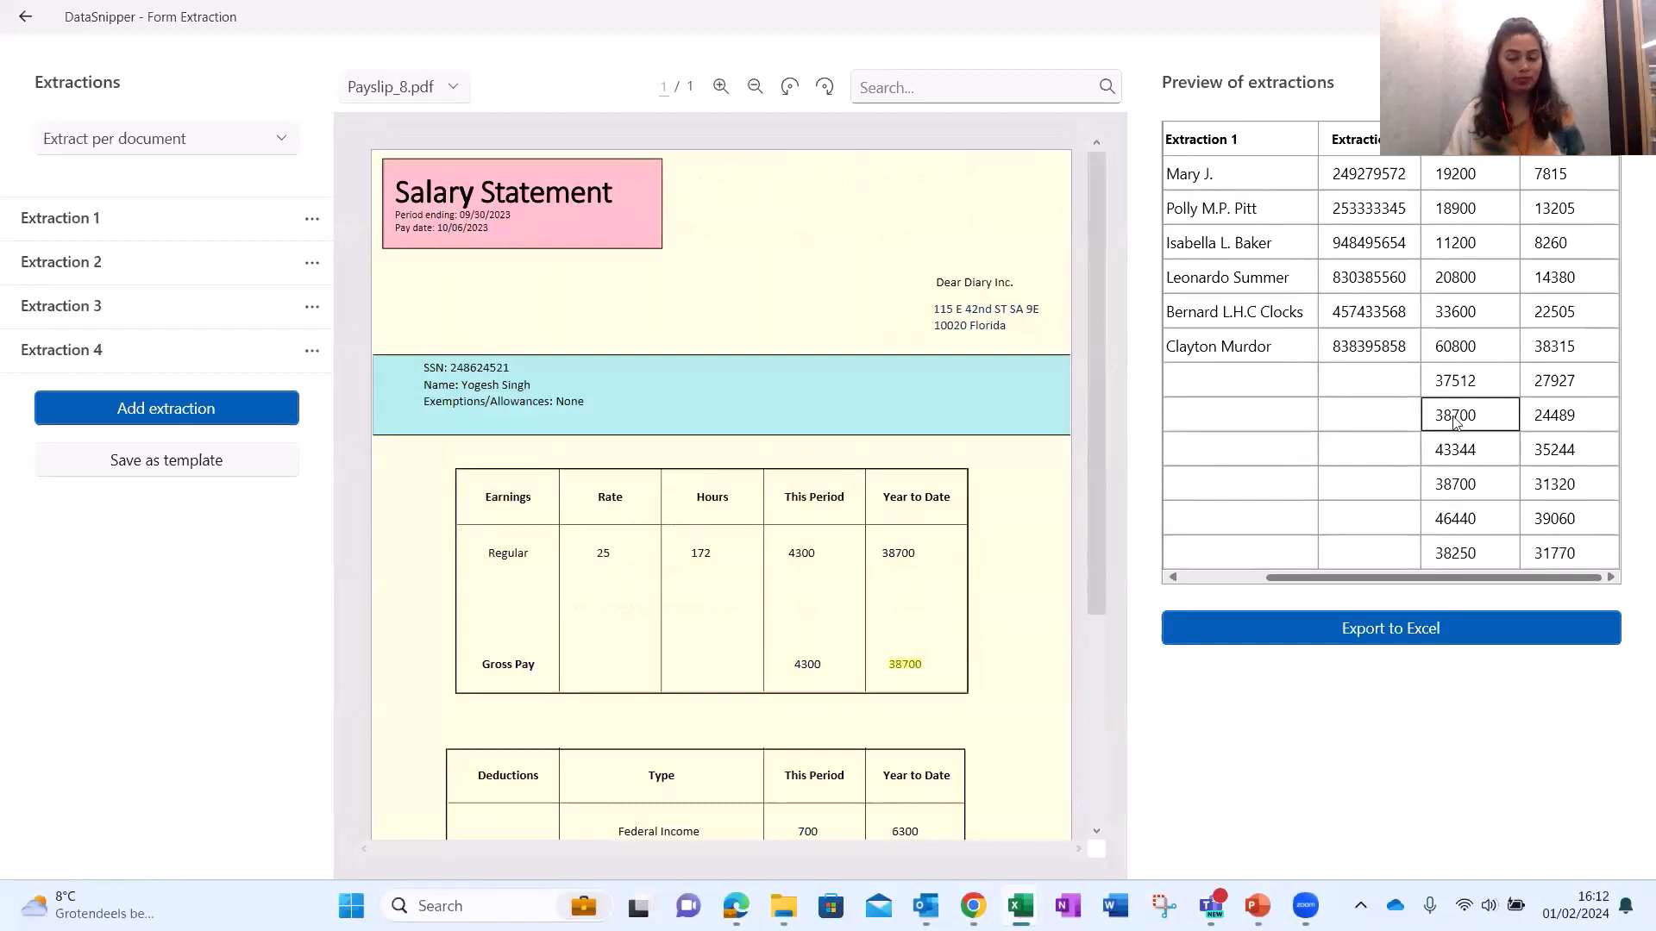
Inspect the missing names and SSNs for Payslip_7 and 8, ending on Payslip_3's SSN.
click(1247, 279)
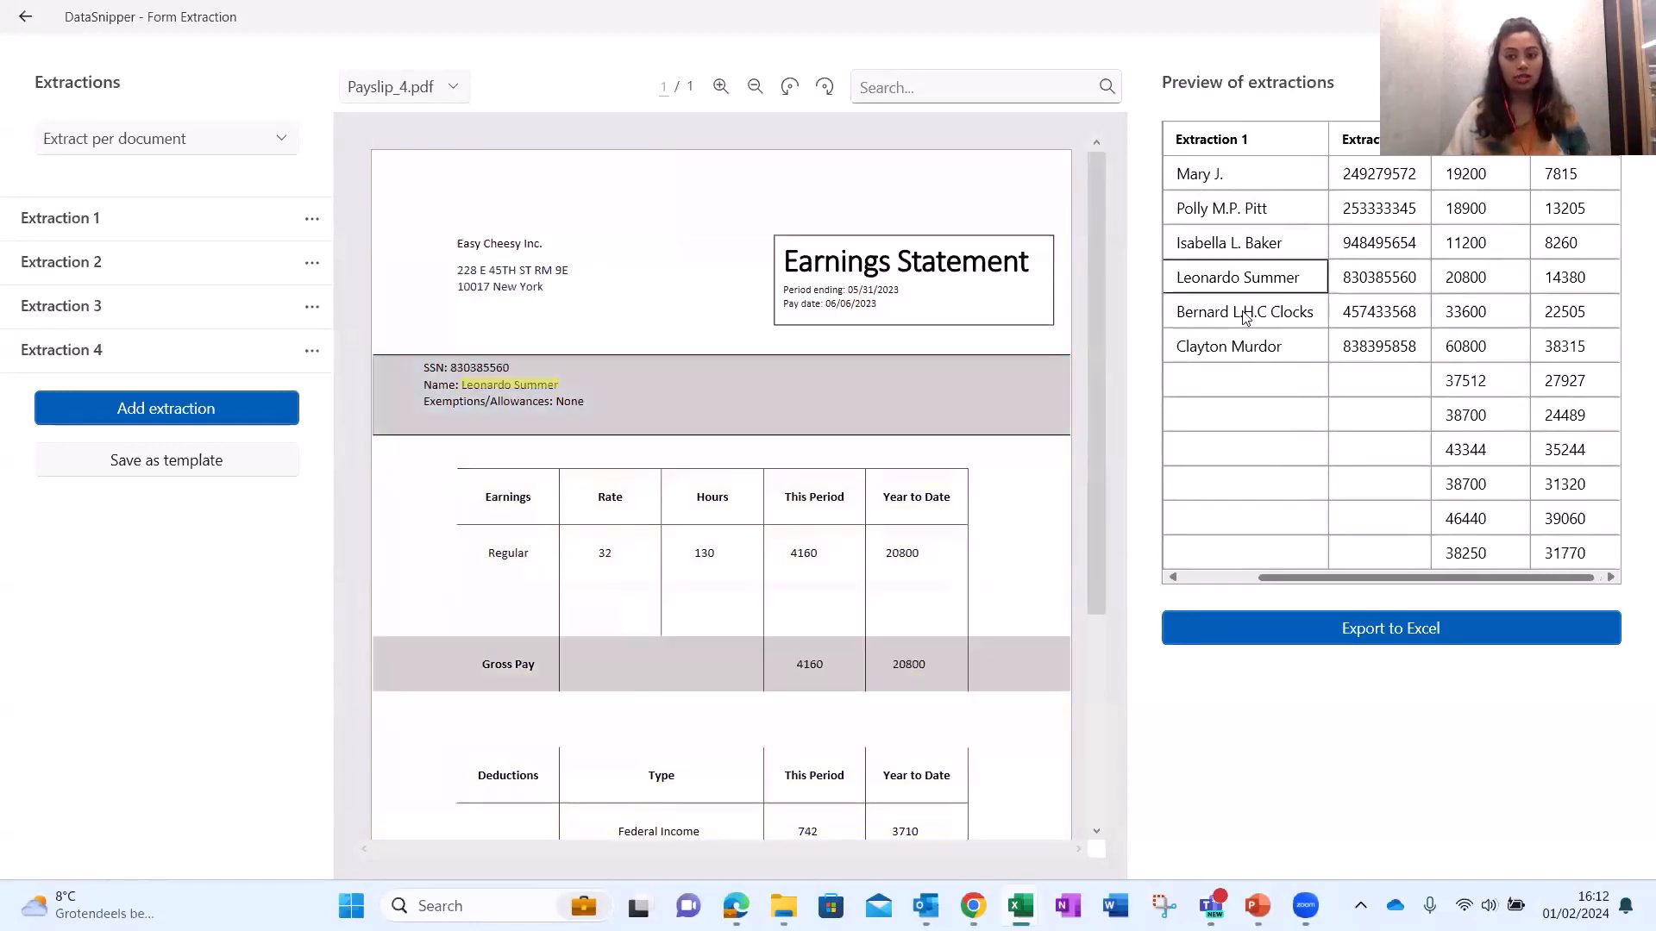
click(1258, 387)
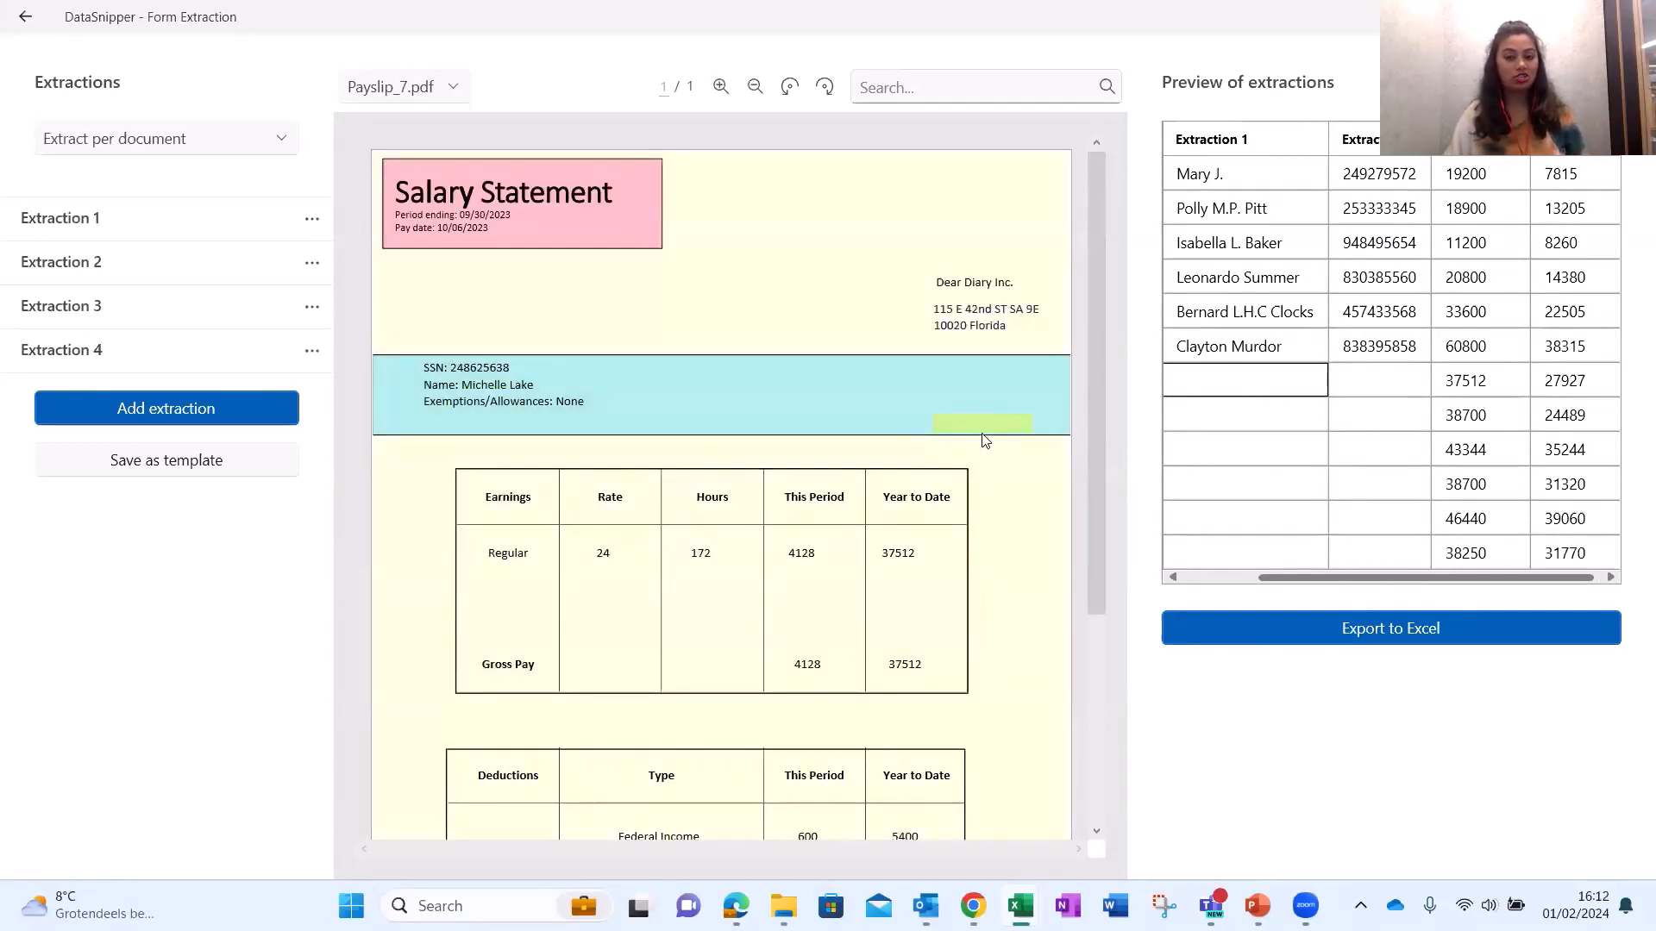
click(1227, 420)
click(1353, 412)
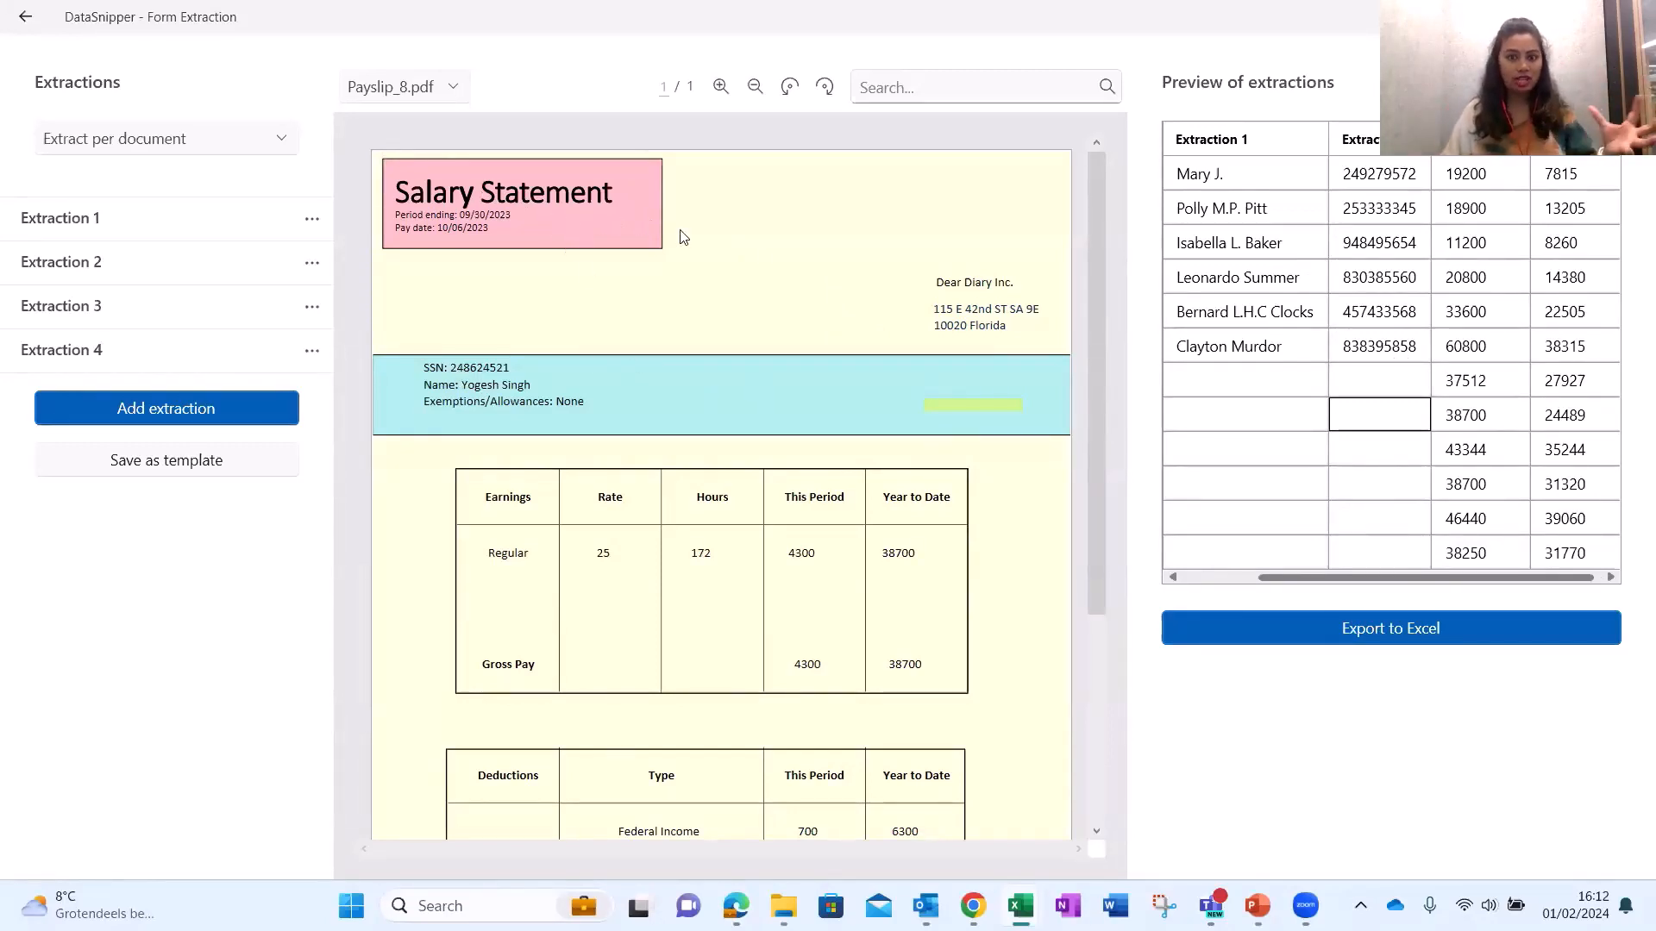
click(1399, 250)
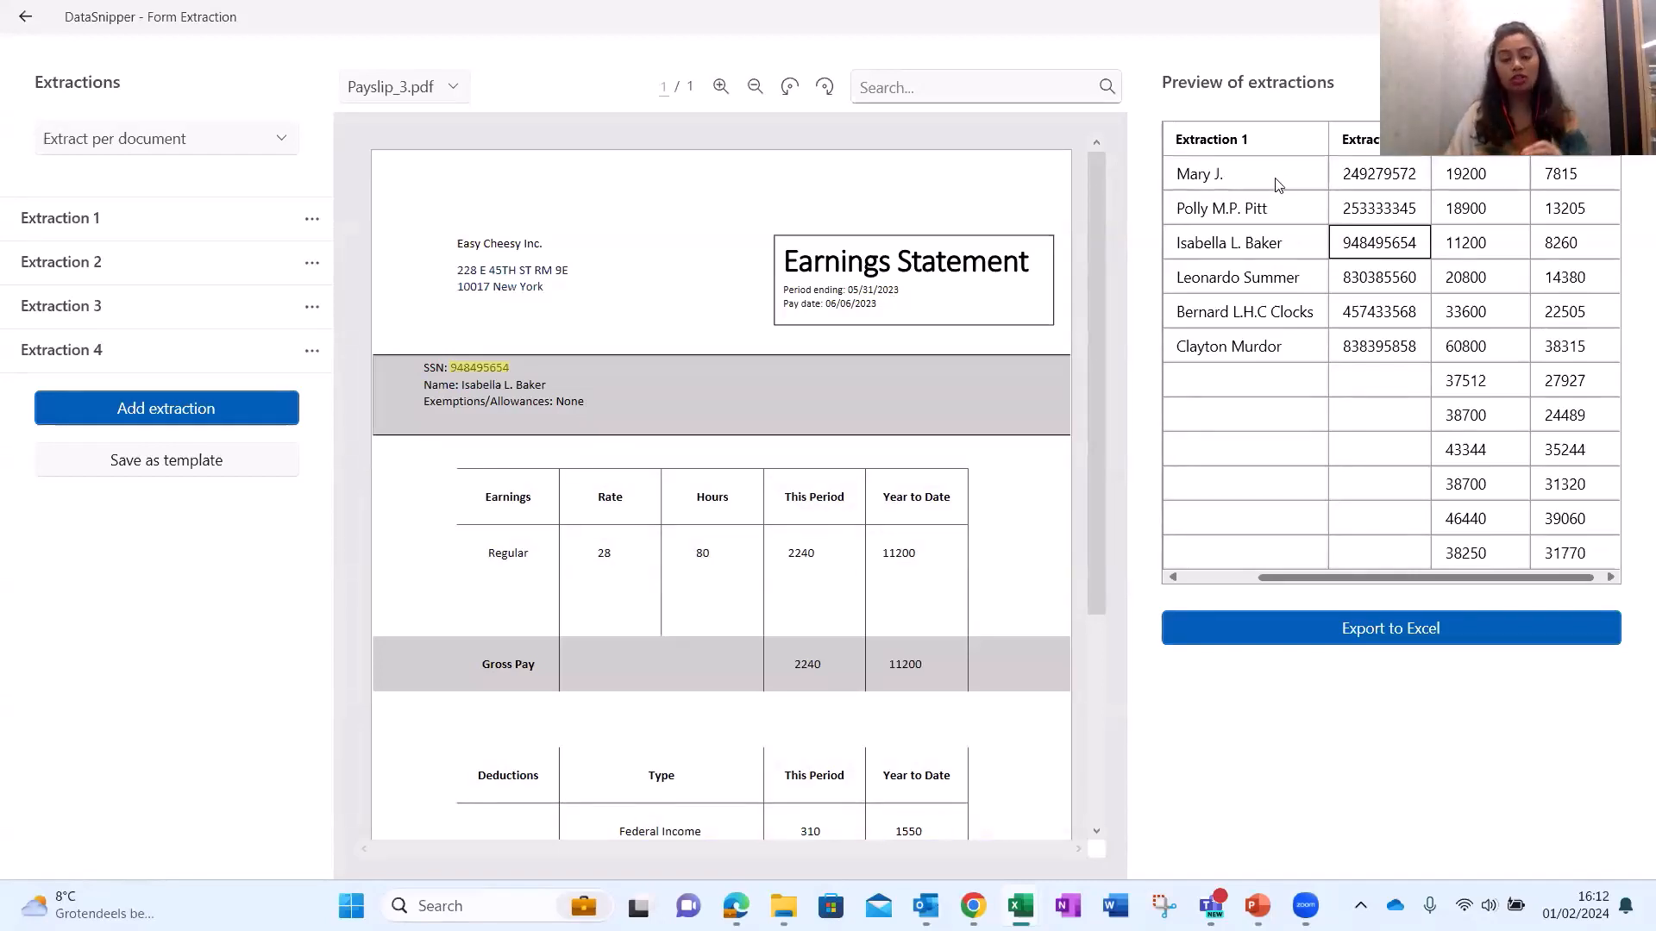
click(1225, 577)
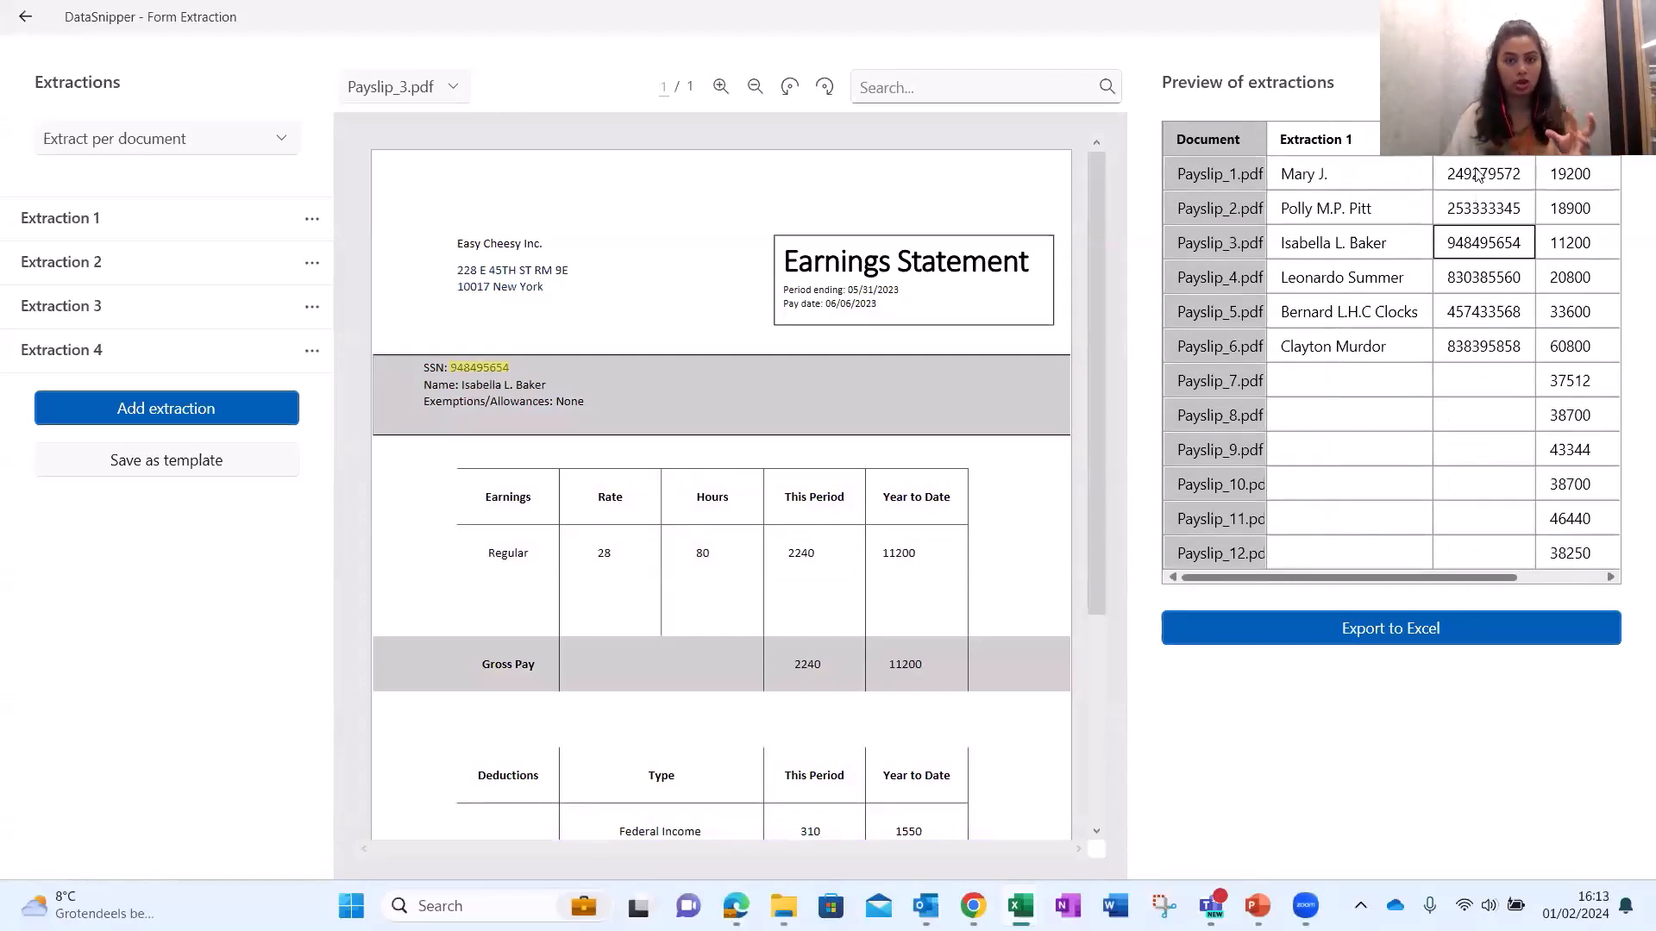
Zoom into Payslip_1, then open Payslip_7.pdf from its empty Extraction 1 cell in the preview.
click(1477, 175)
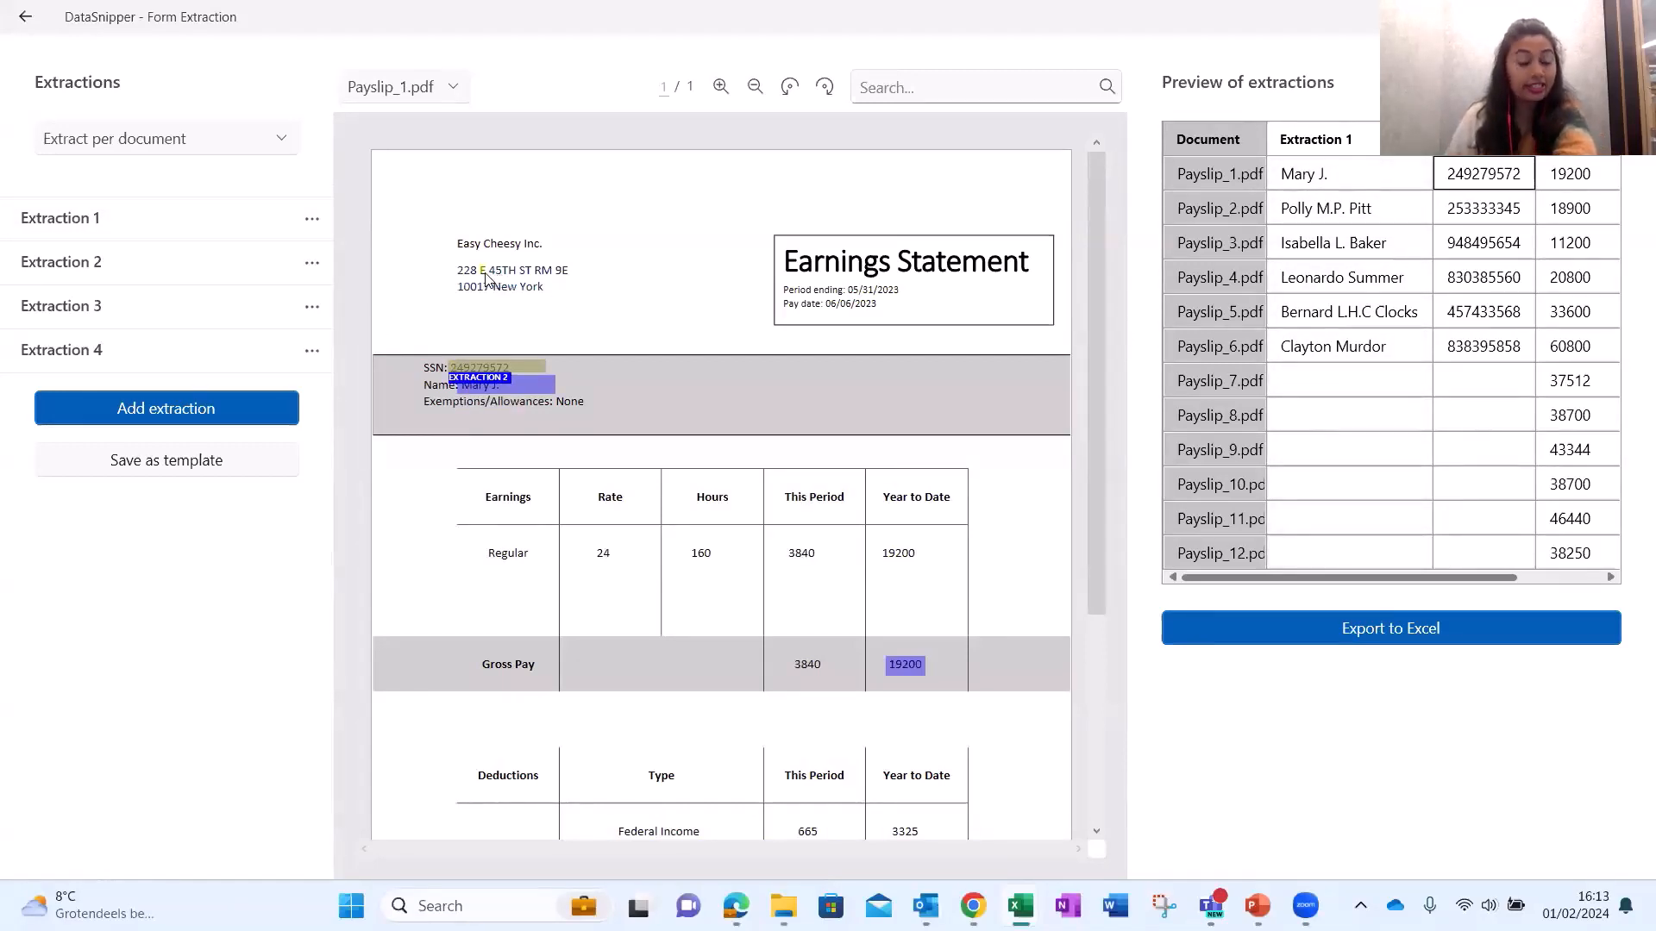
click(723, 88)
click(729, 89)
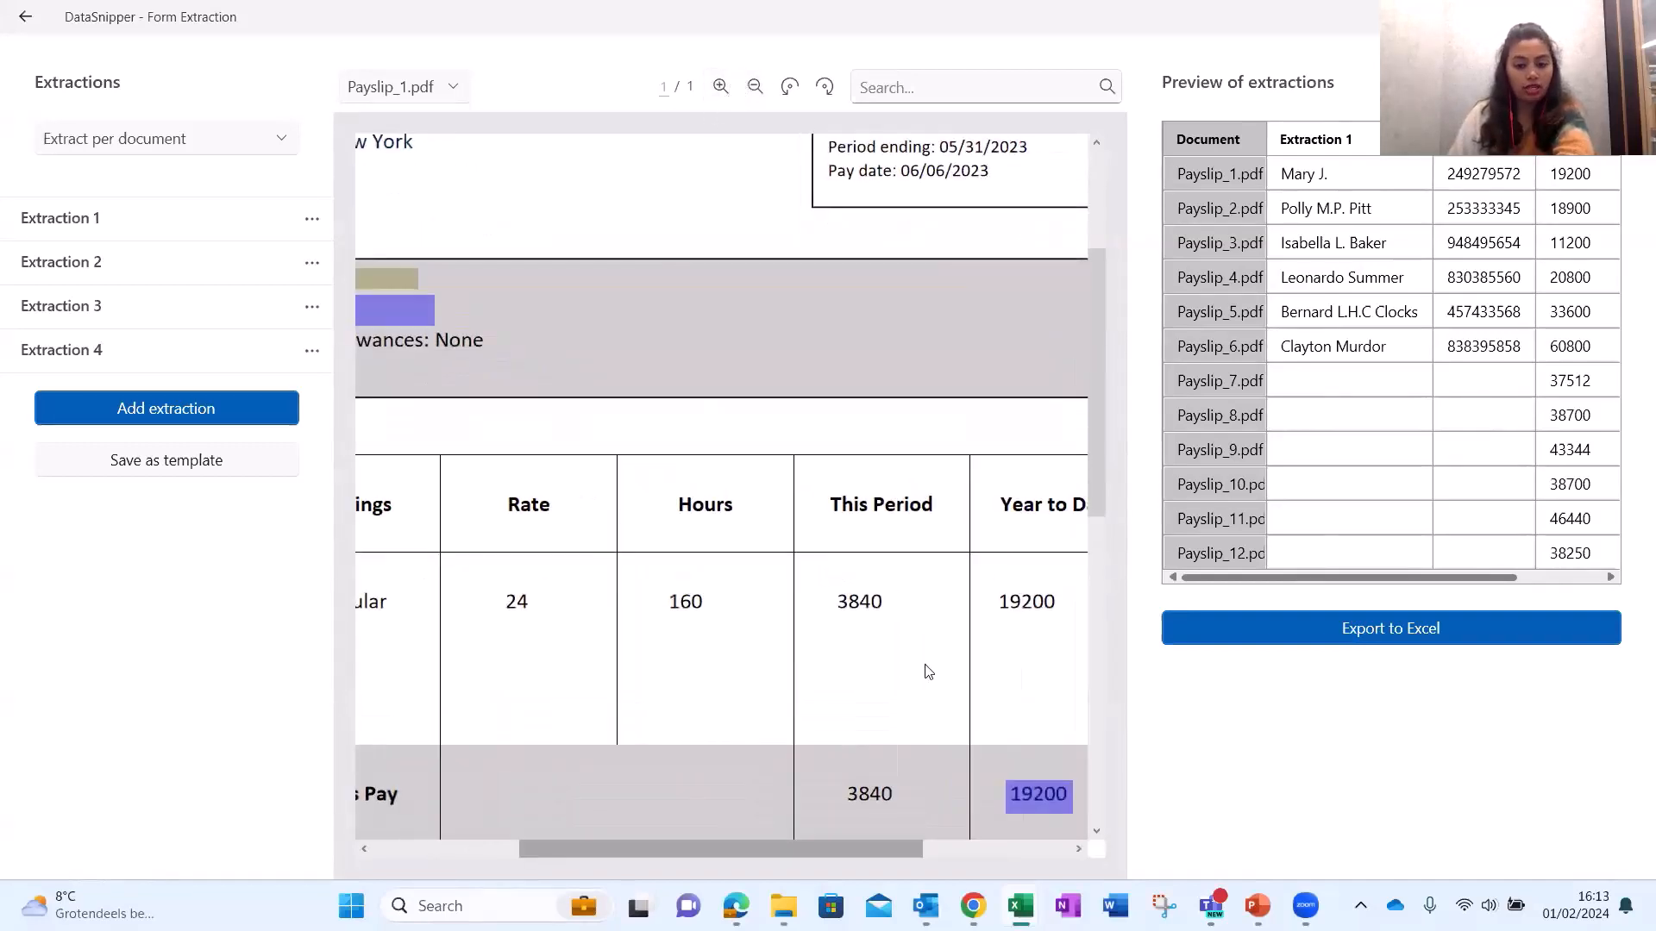
scroll(924, 669, left, 3)
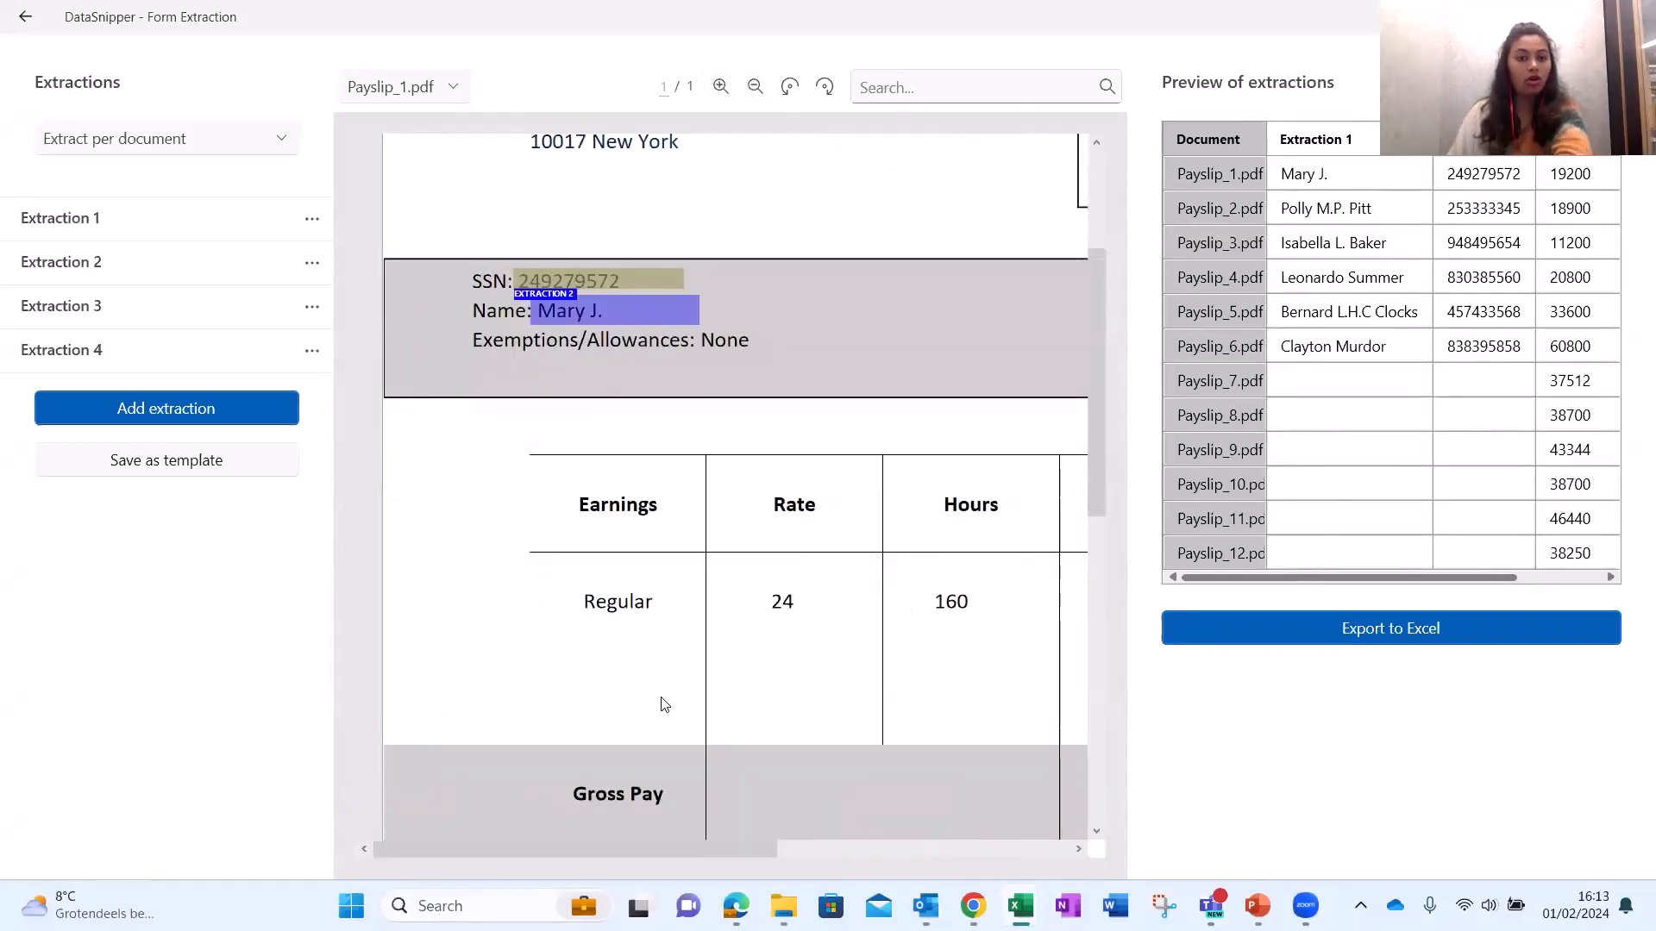
scroll(567, 381, up, 3)
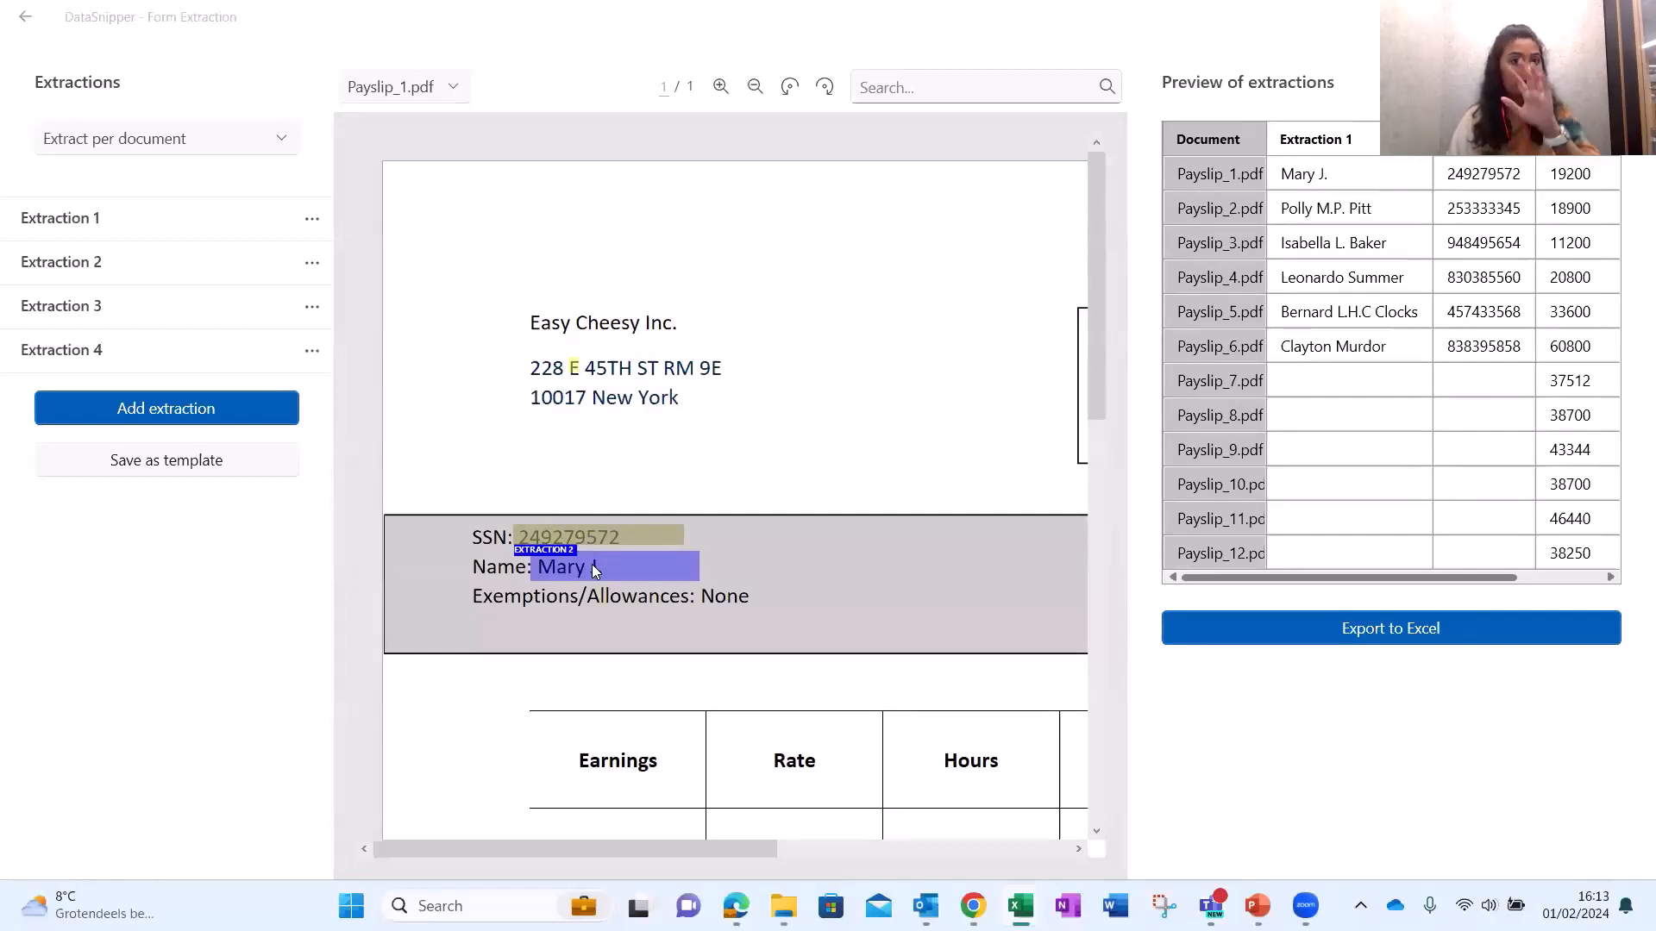
click(1343, 387)
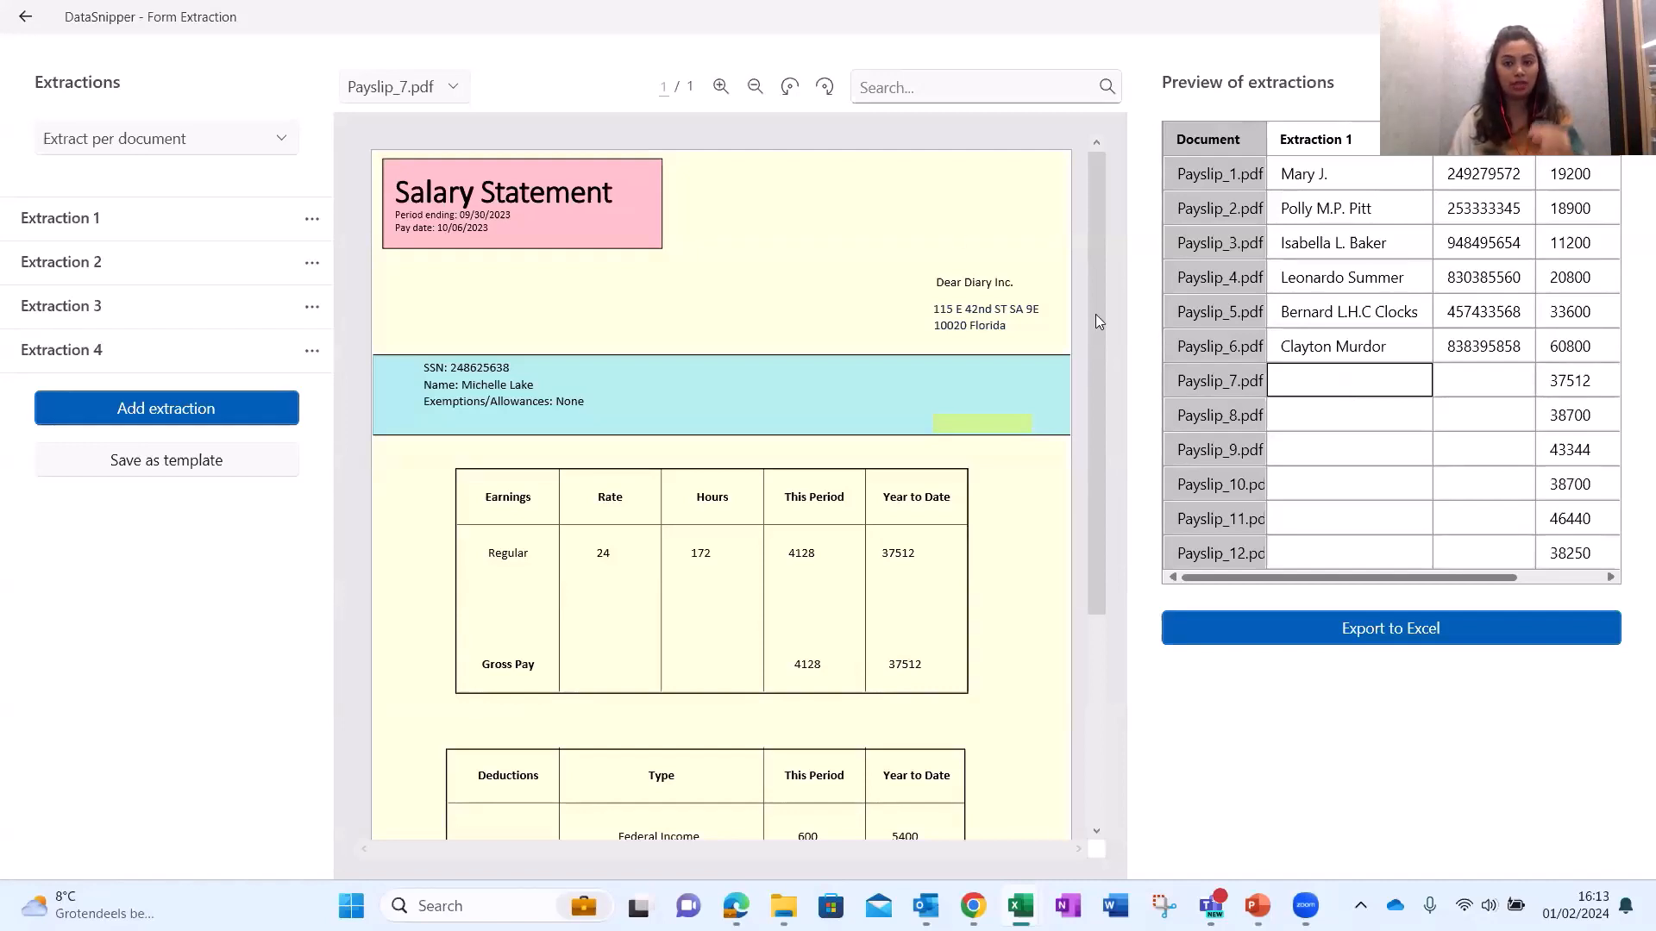
Zoom into Payslip_7's Salary Statement, then reopen Payslip_1.pdf with its extractions highlighted.
click(720, 86)
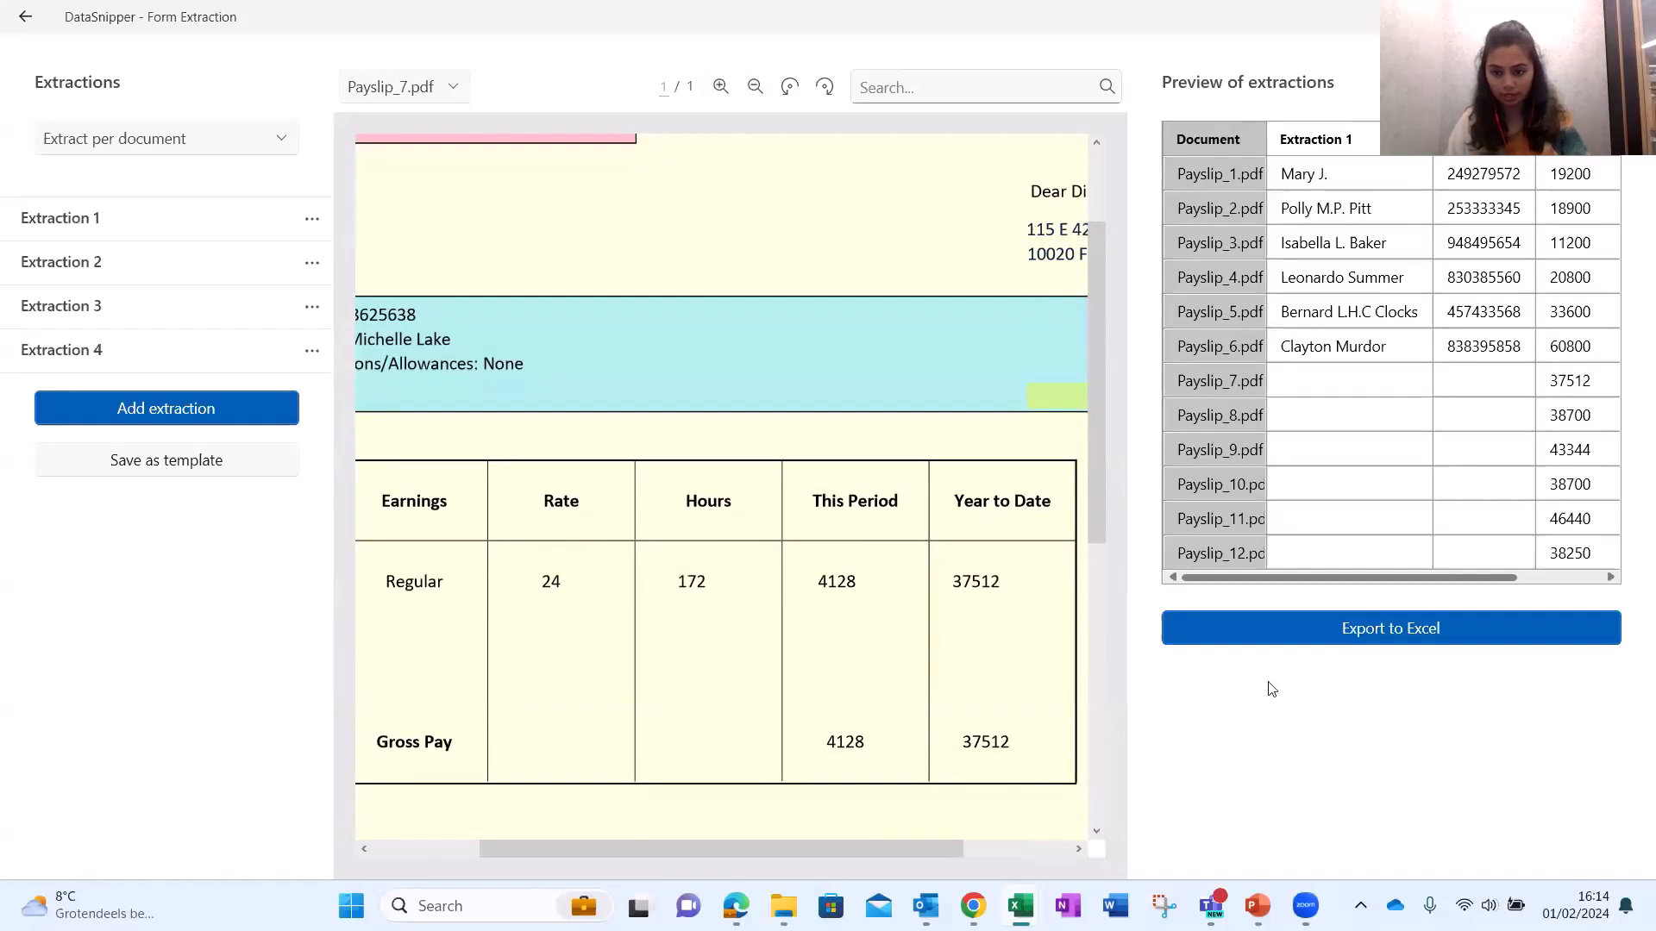
click(1078, 850)
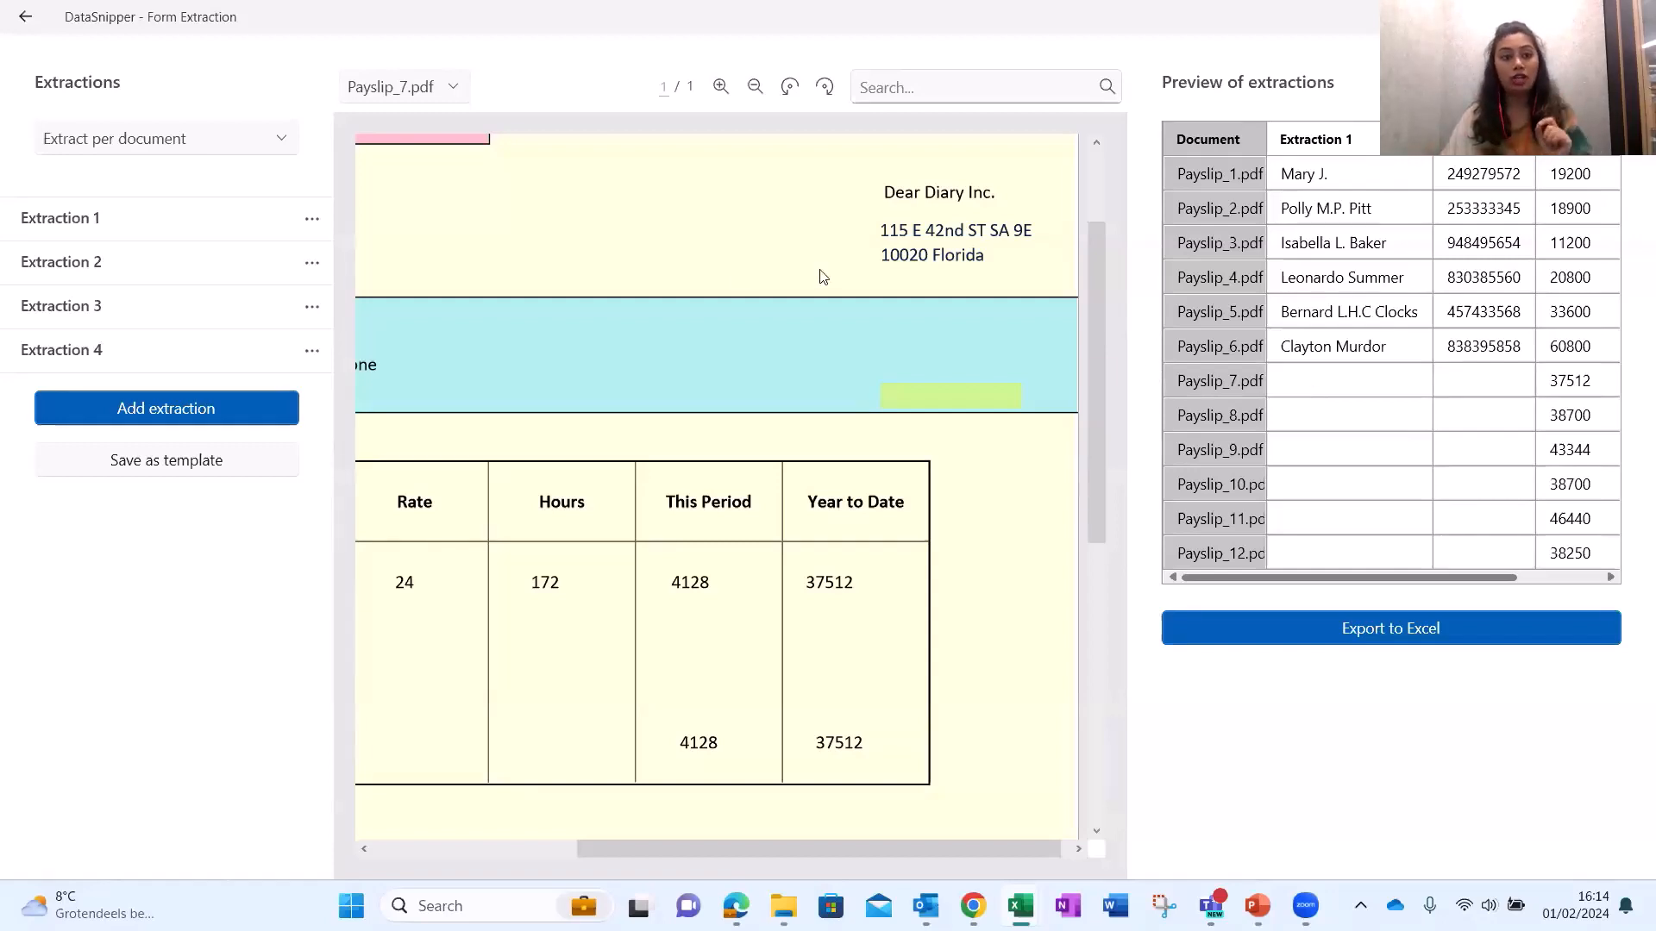
click(301, 222)
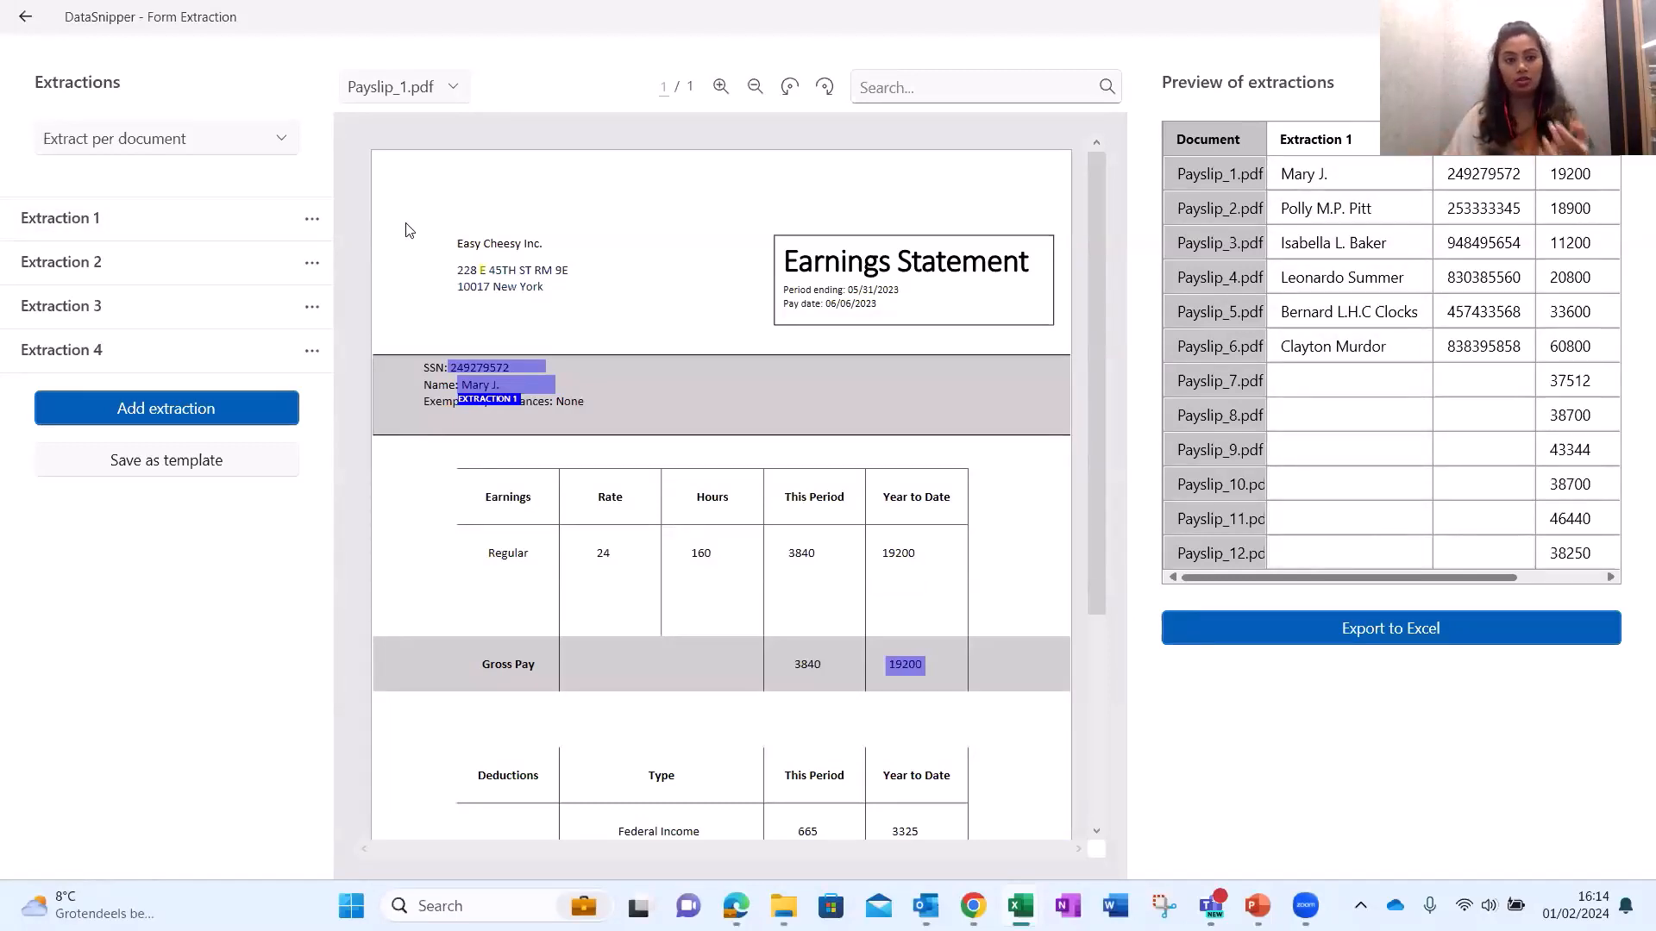
Set the name extraction's key to the word Name via Edit Key.
click(312, 219)
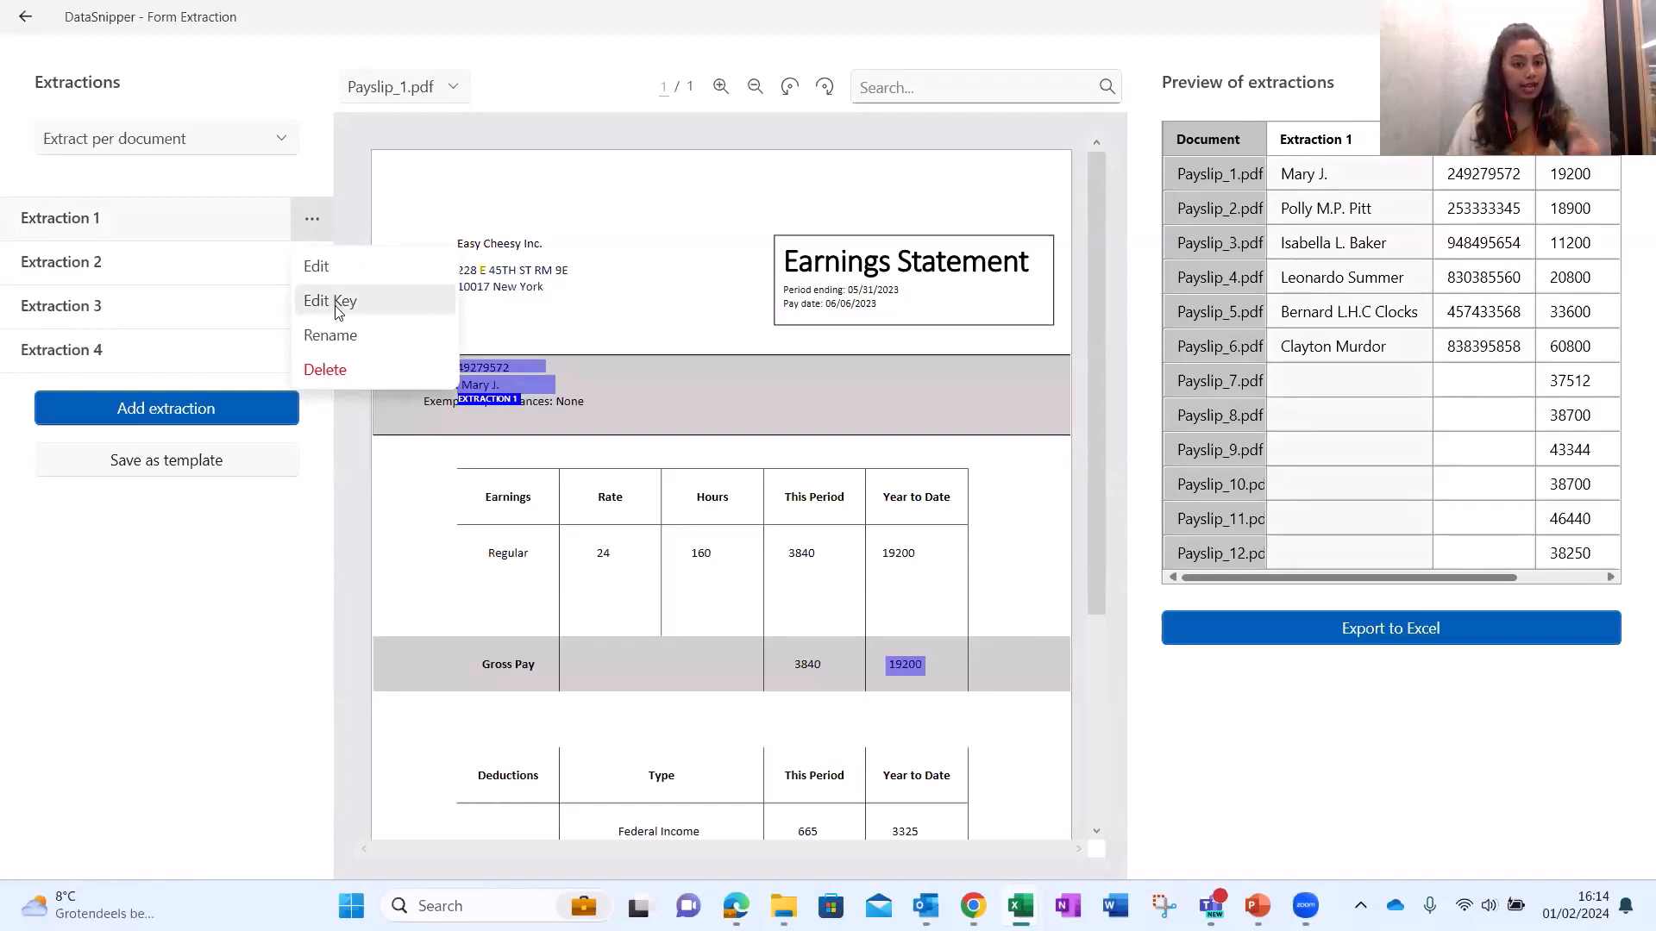
click(337, 302)
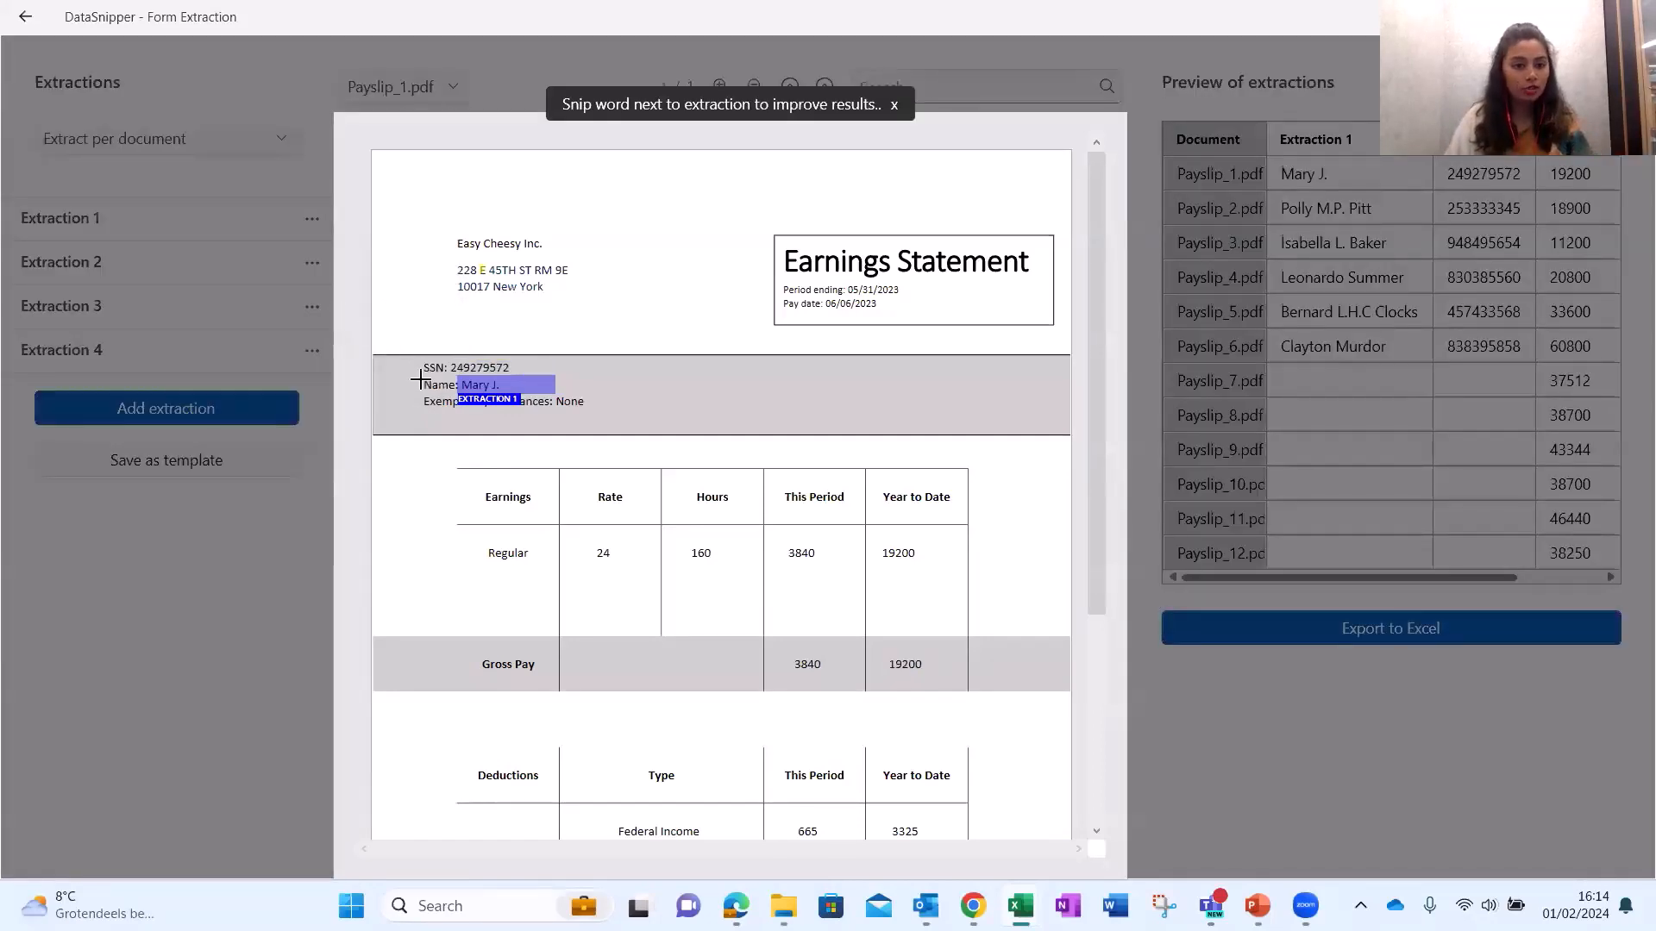
drag(420, 379, 457, 392)
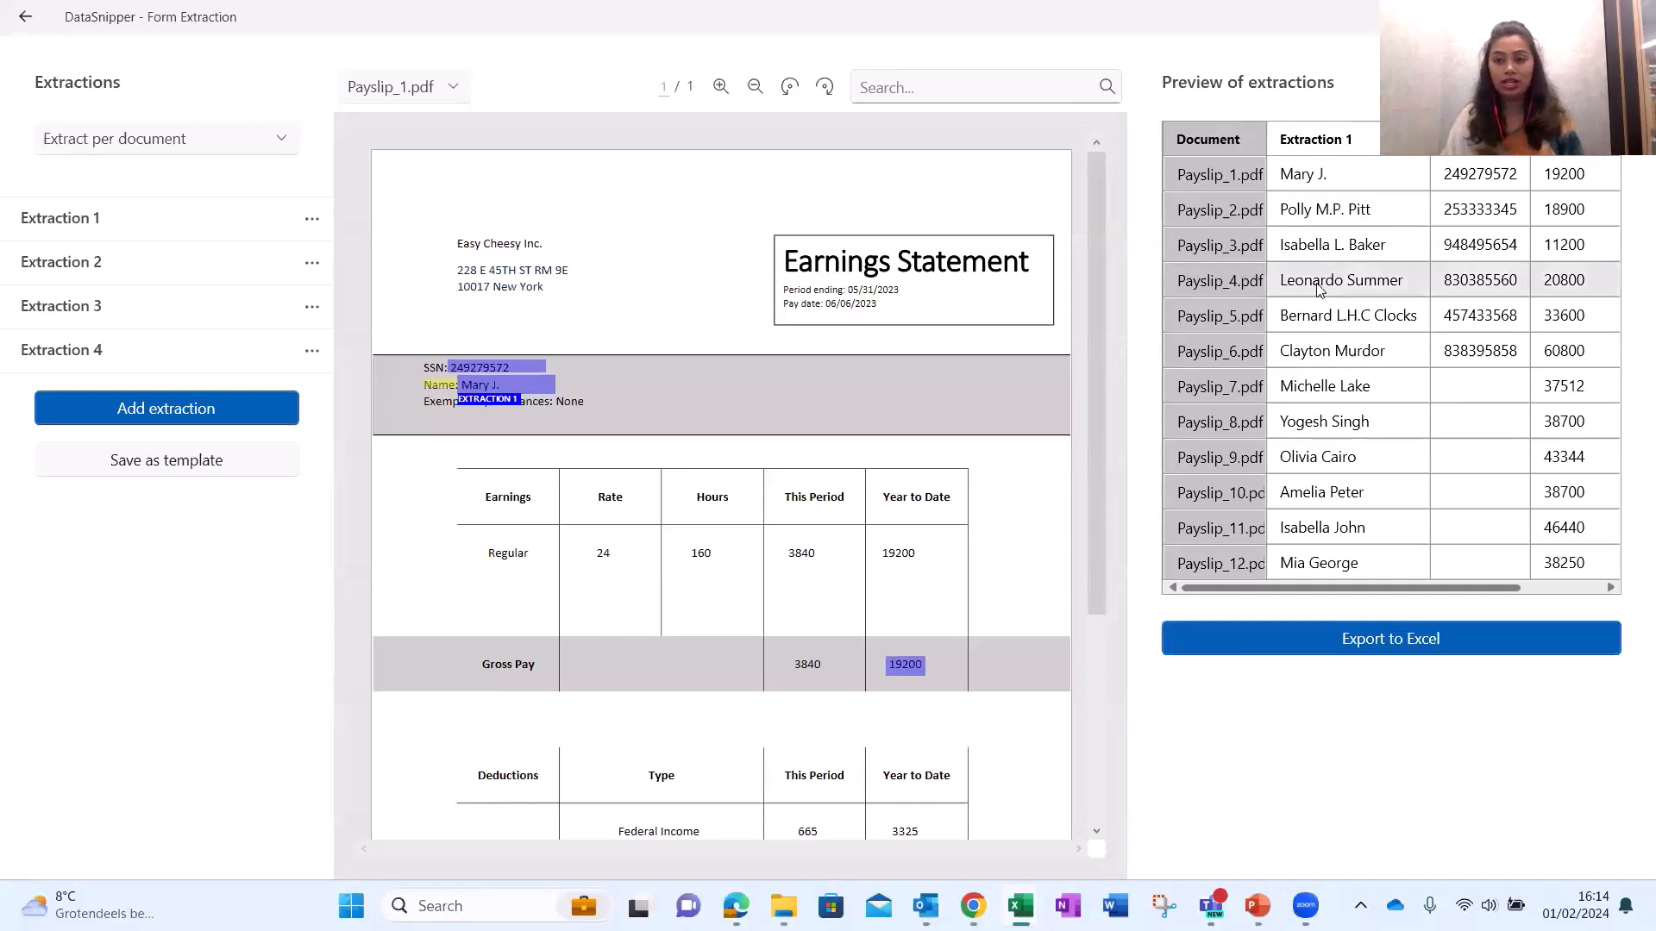
Step through the preview to confirm names now appear for all twelve payslips, back to Payslip_1.
click(1315, 388)
click(1317, 435)
click(1318, 462)
click(1319, 493)
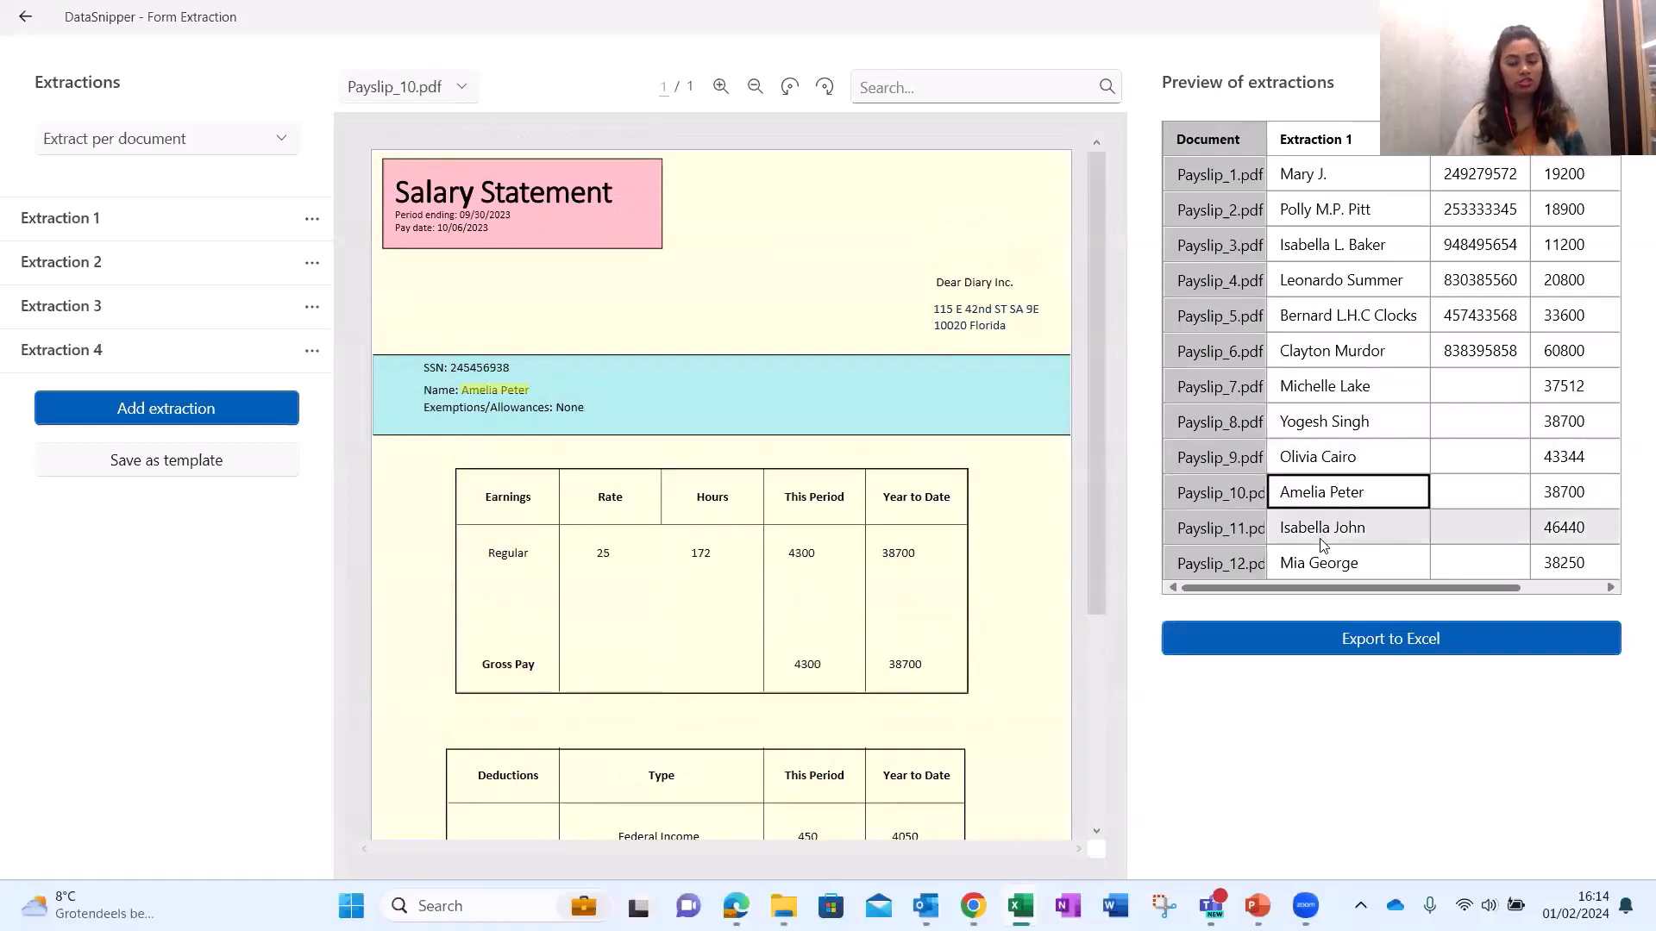
click(1324, 528)
click(1324, 561)
click(1324, 422)
click(1328, 386)
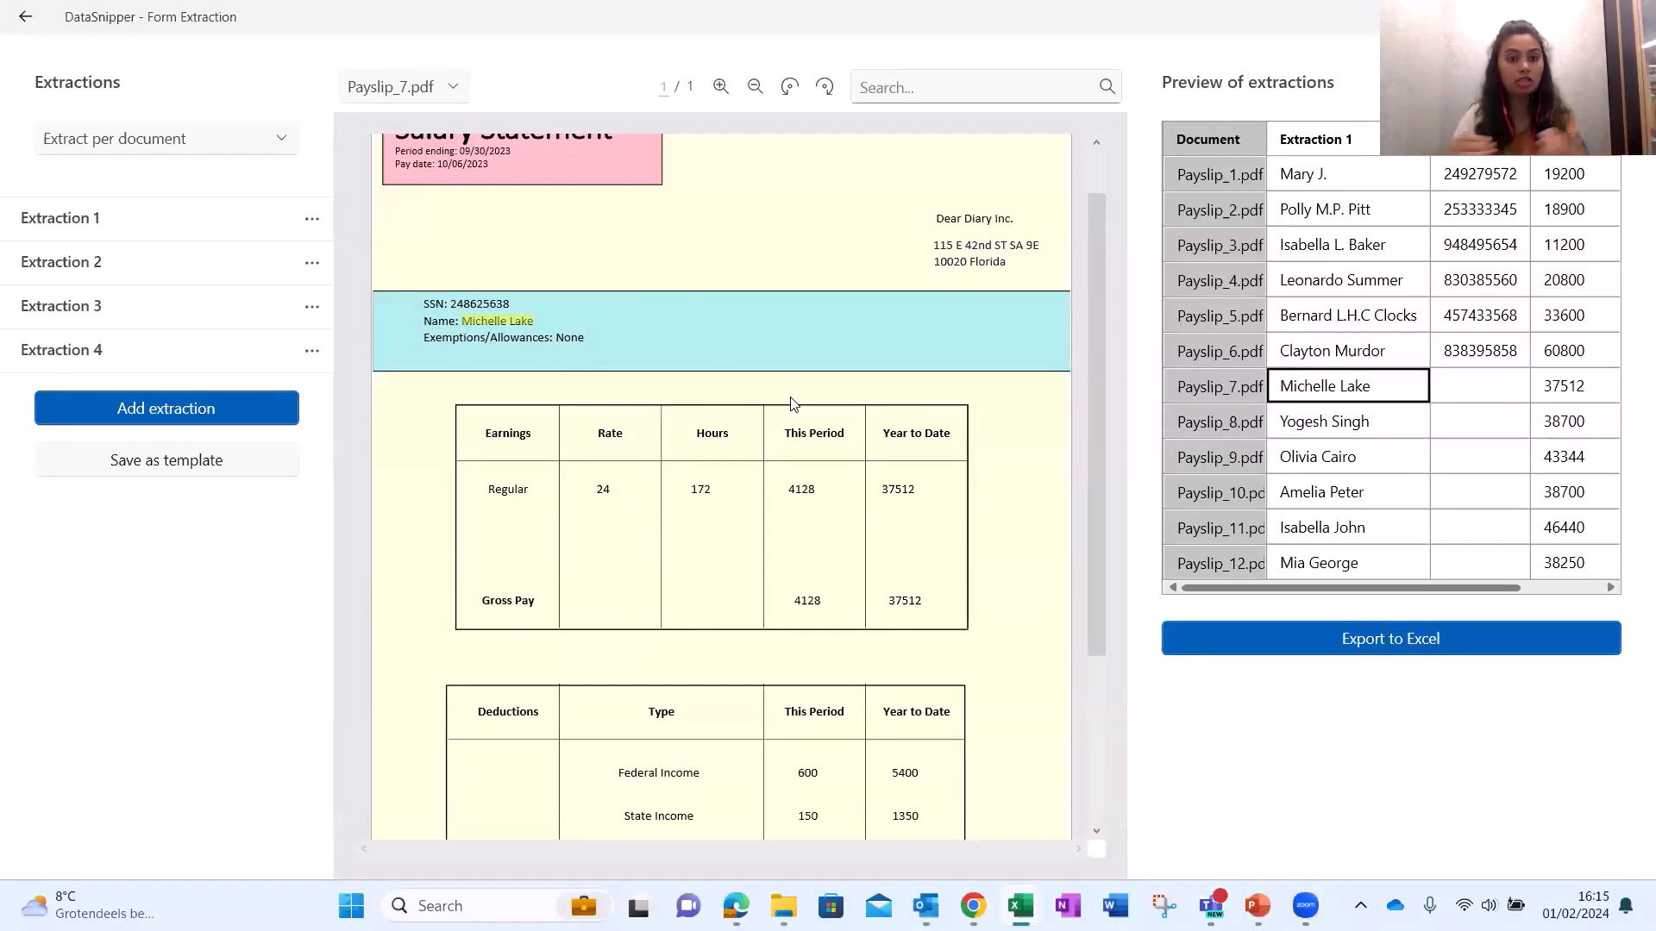
click(1320, 350)
click(1317, 279)
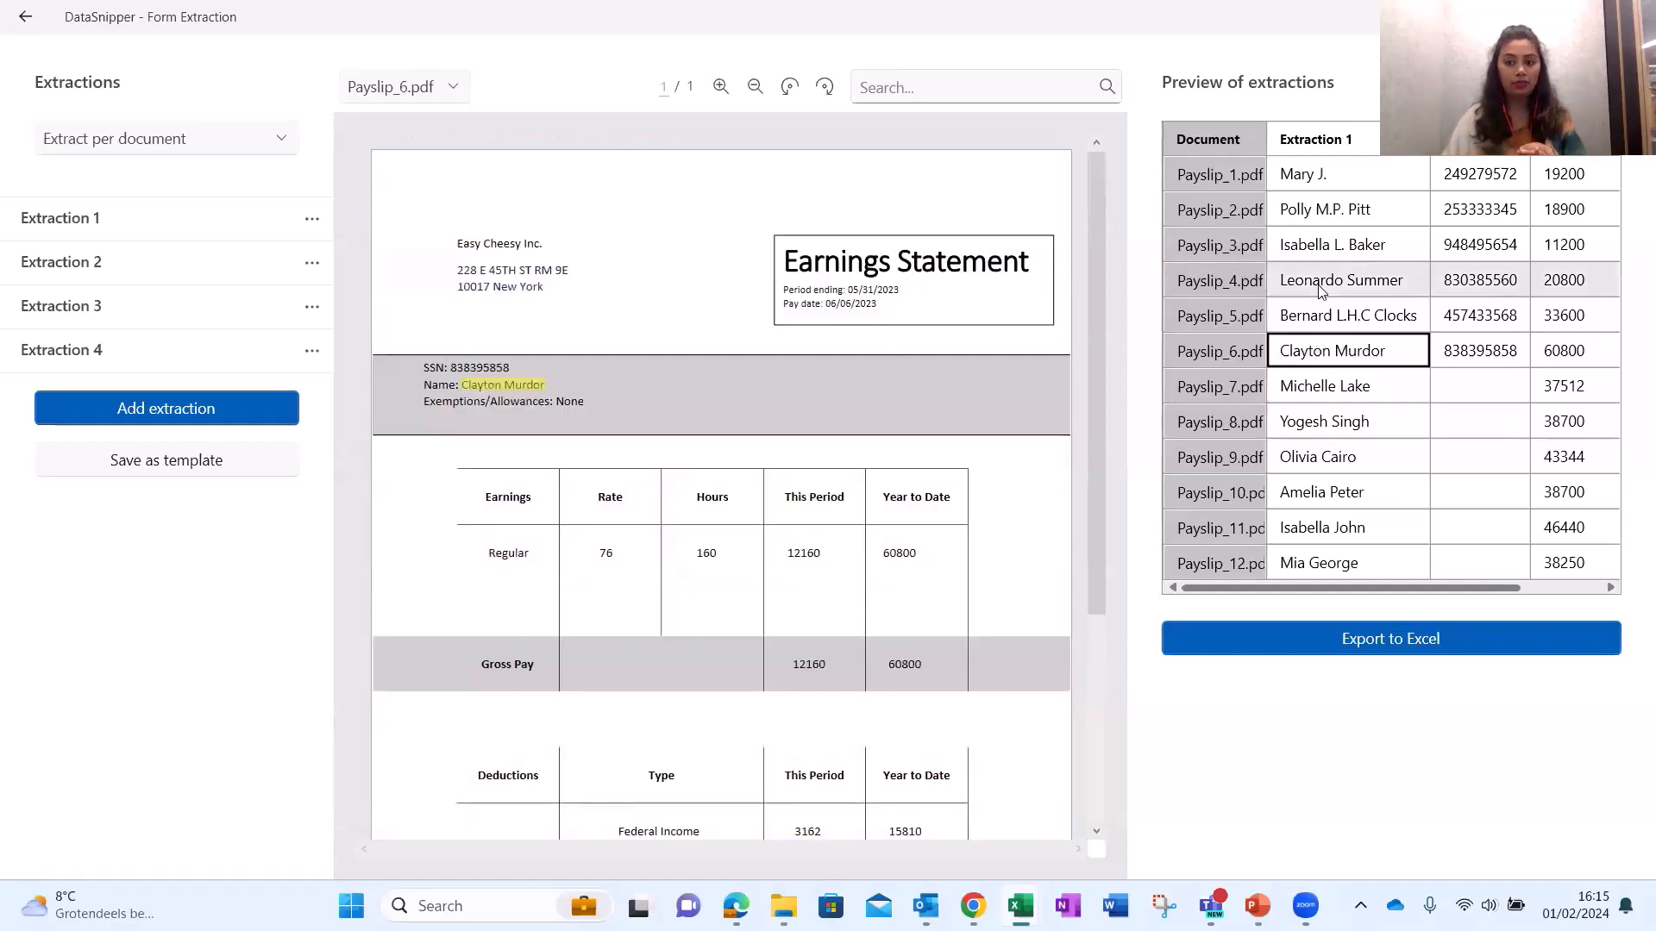
click(1314, 240)
click(1315, 210)
click(1312, 174)
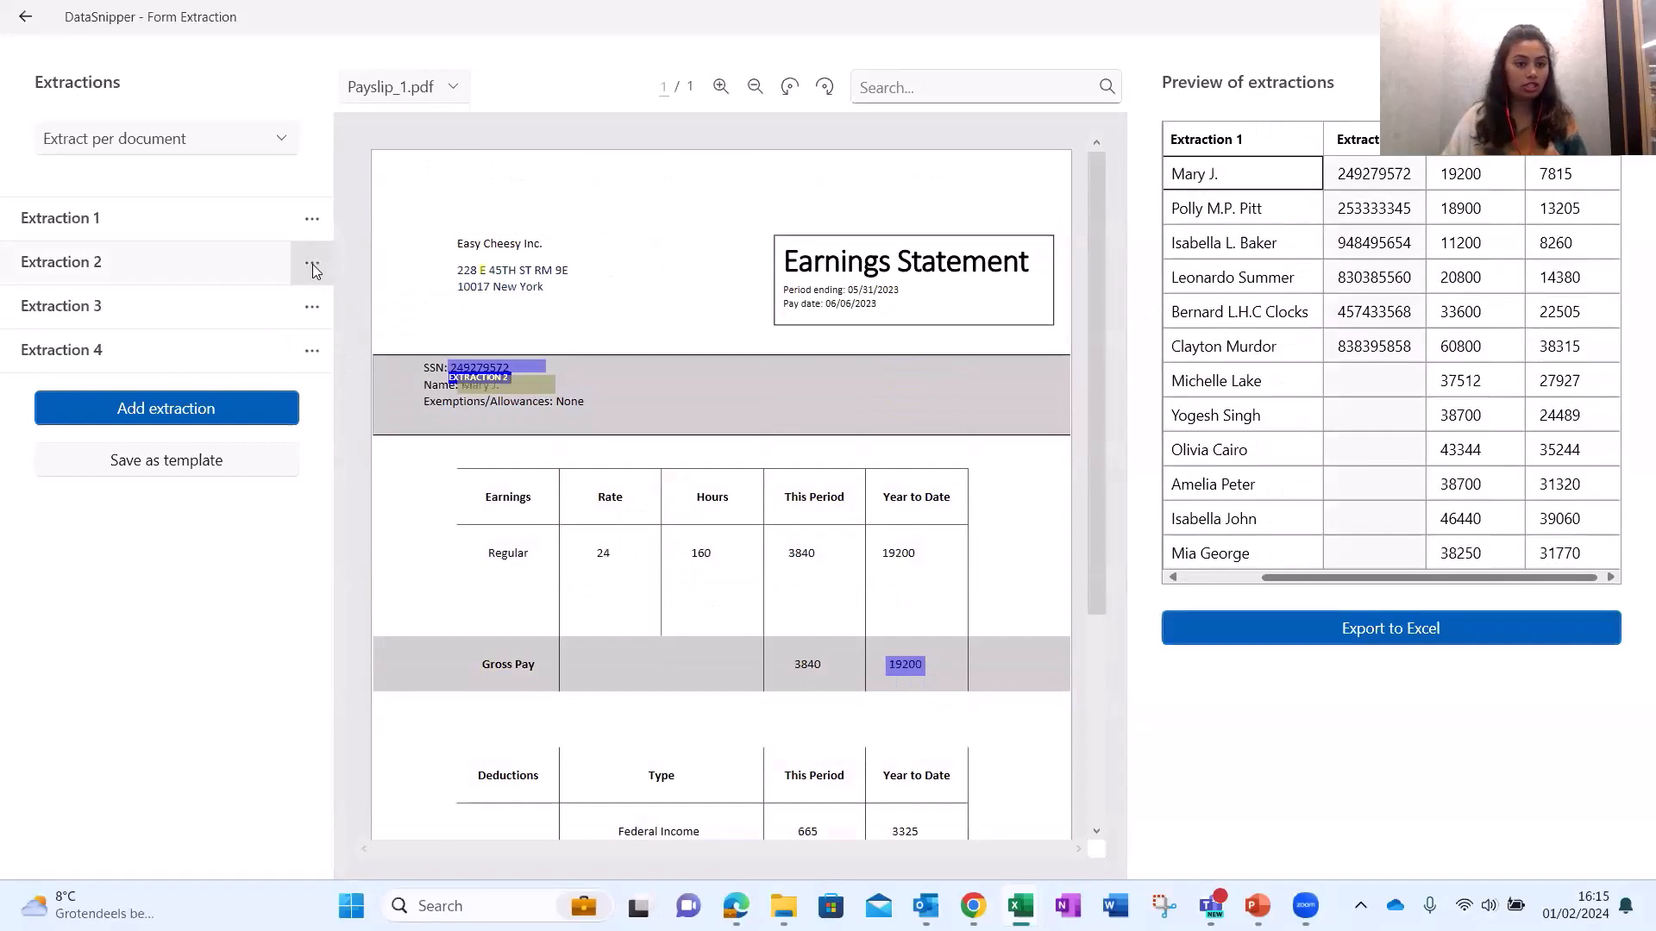
Set the SSN extraction's key to the SSN: label via Edit Key.
click(312, 262)
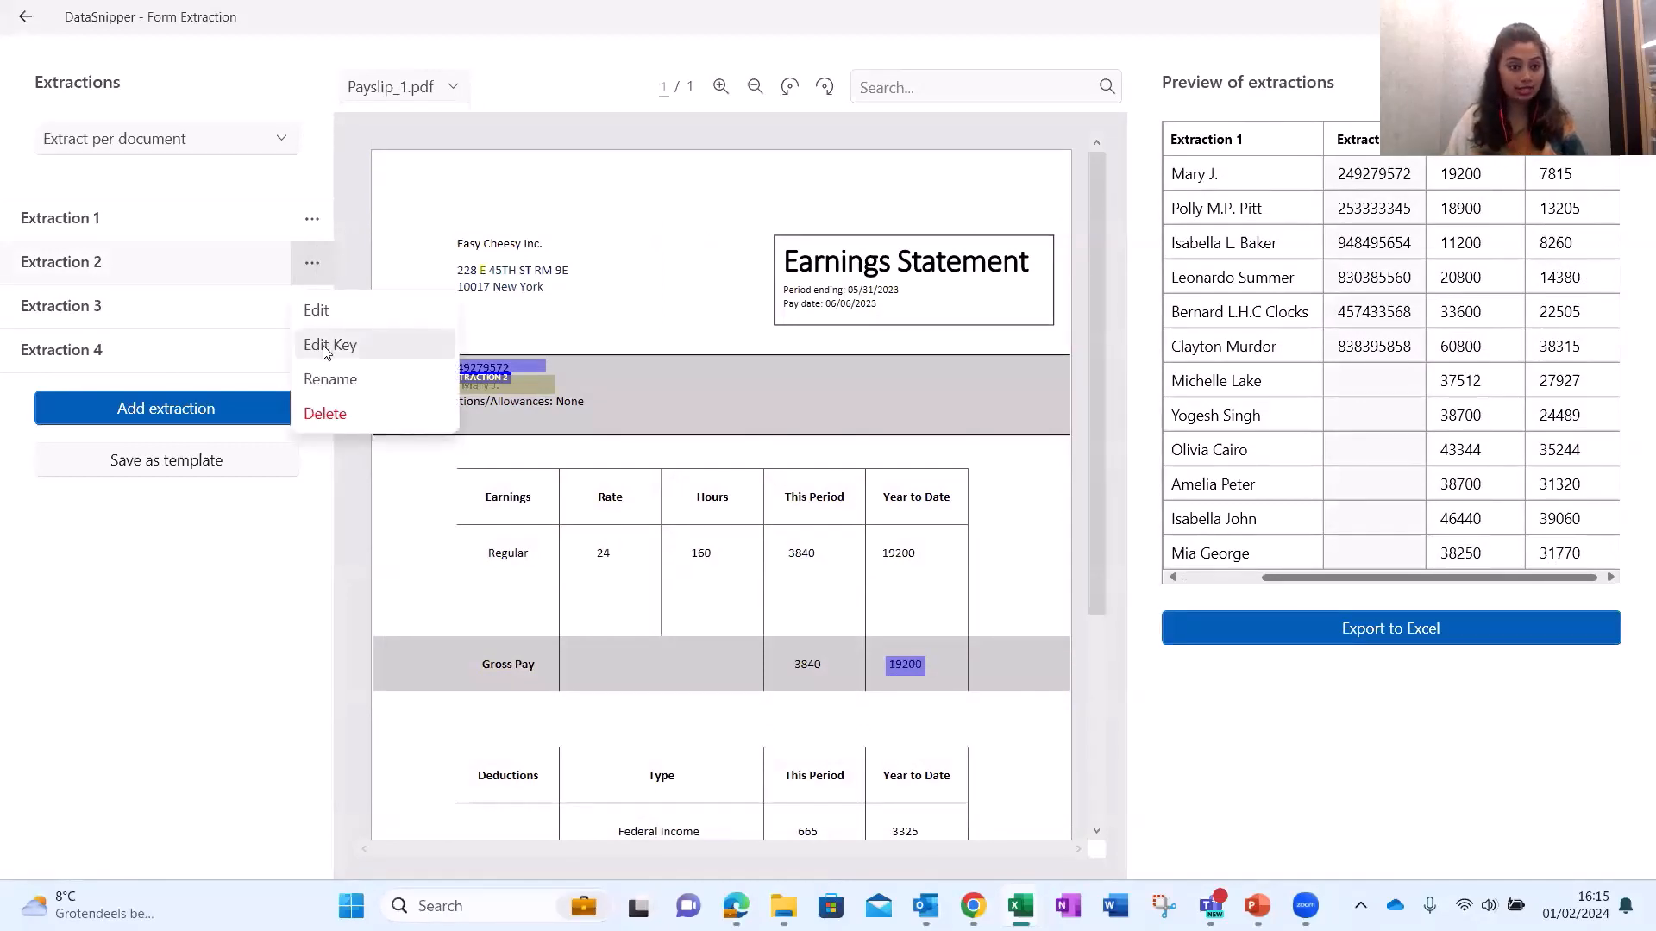
click(325, 346)
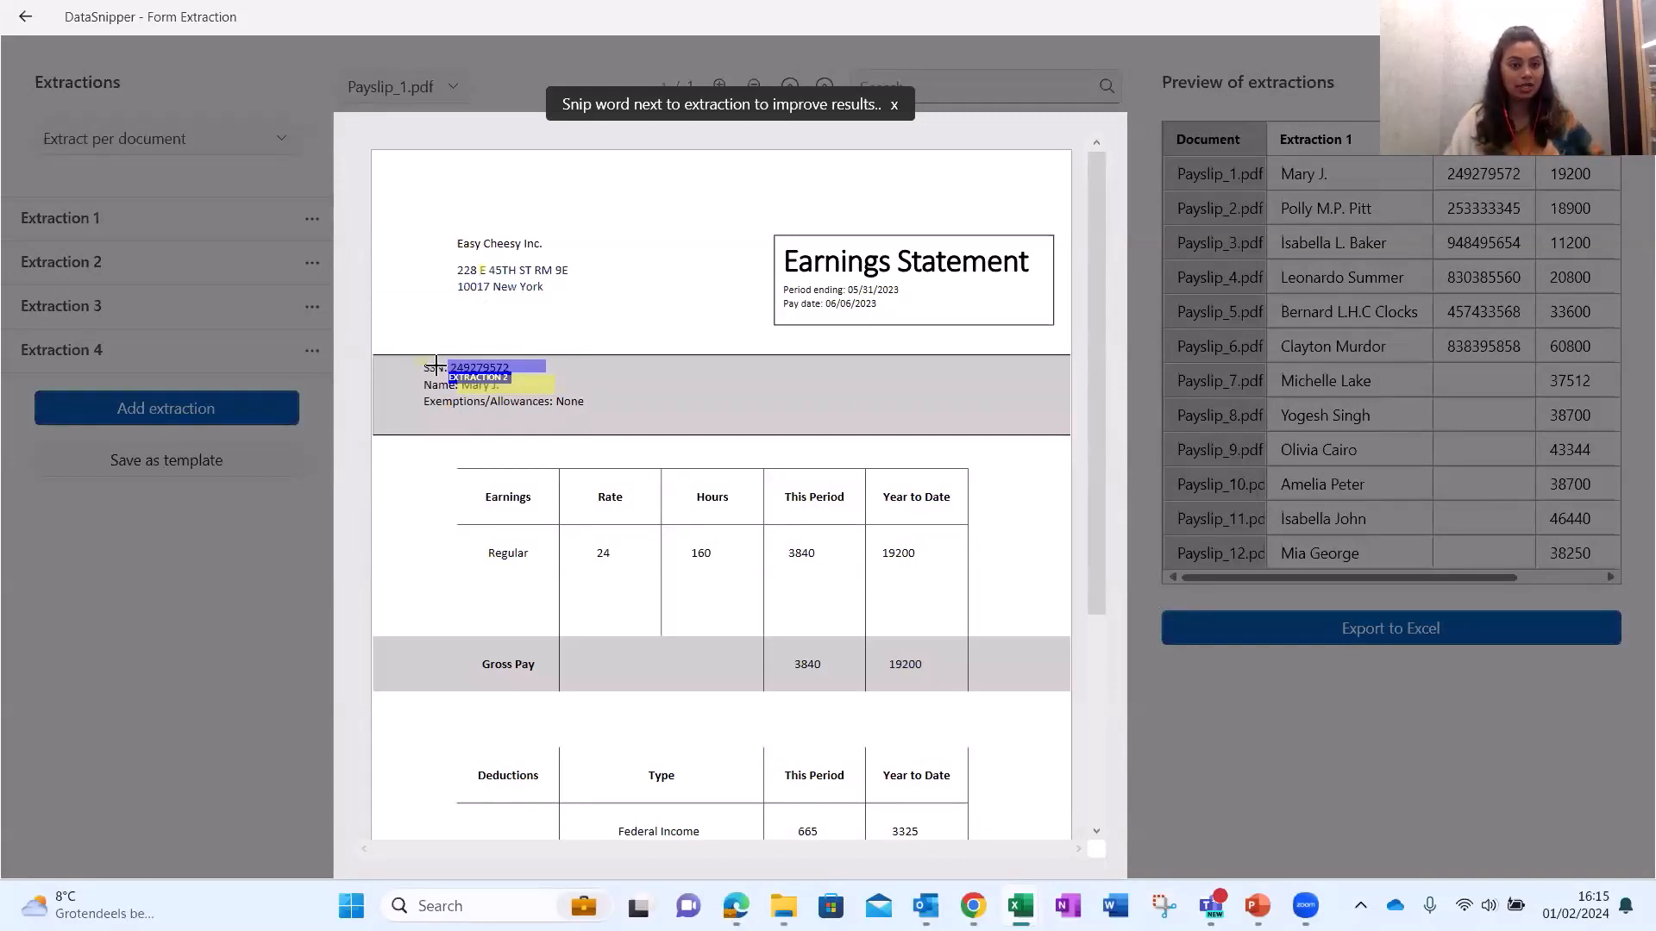
click(441, 368)
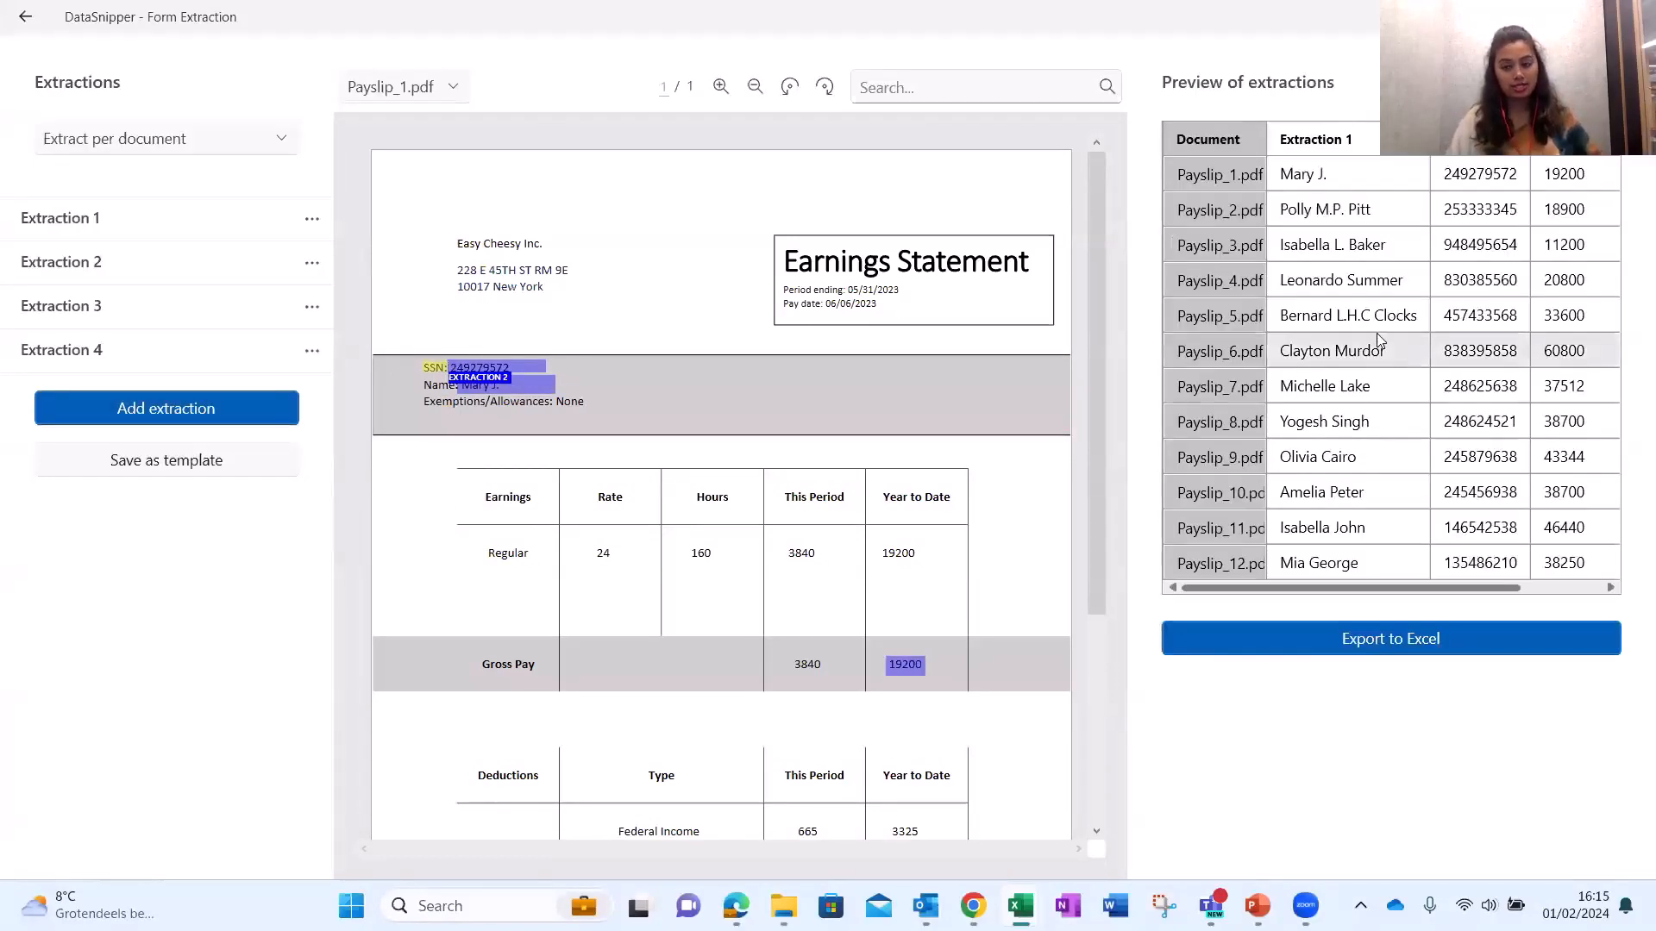
Check the extracted values for Payslip_6, 12, 4, 3 and 5 in the preview.
click(1362, 293)
click(1480, 280)
click(1563, 350)
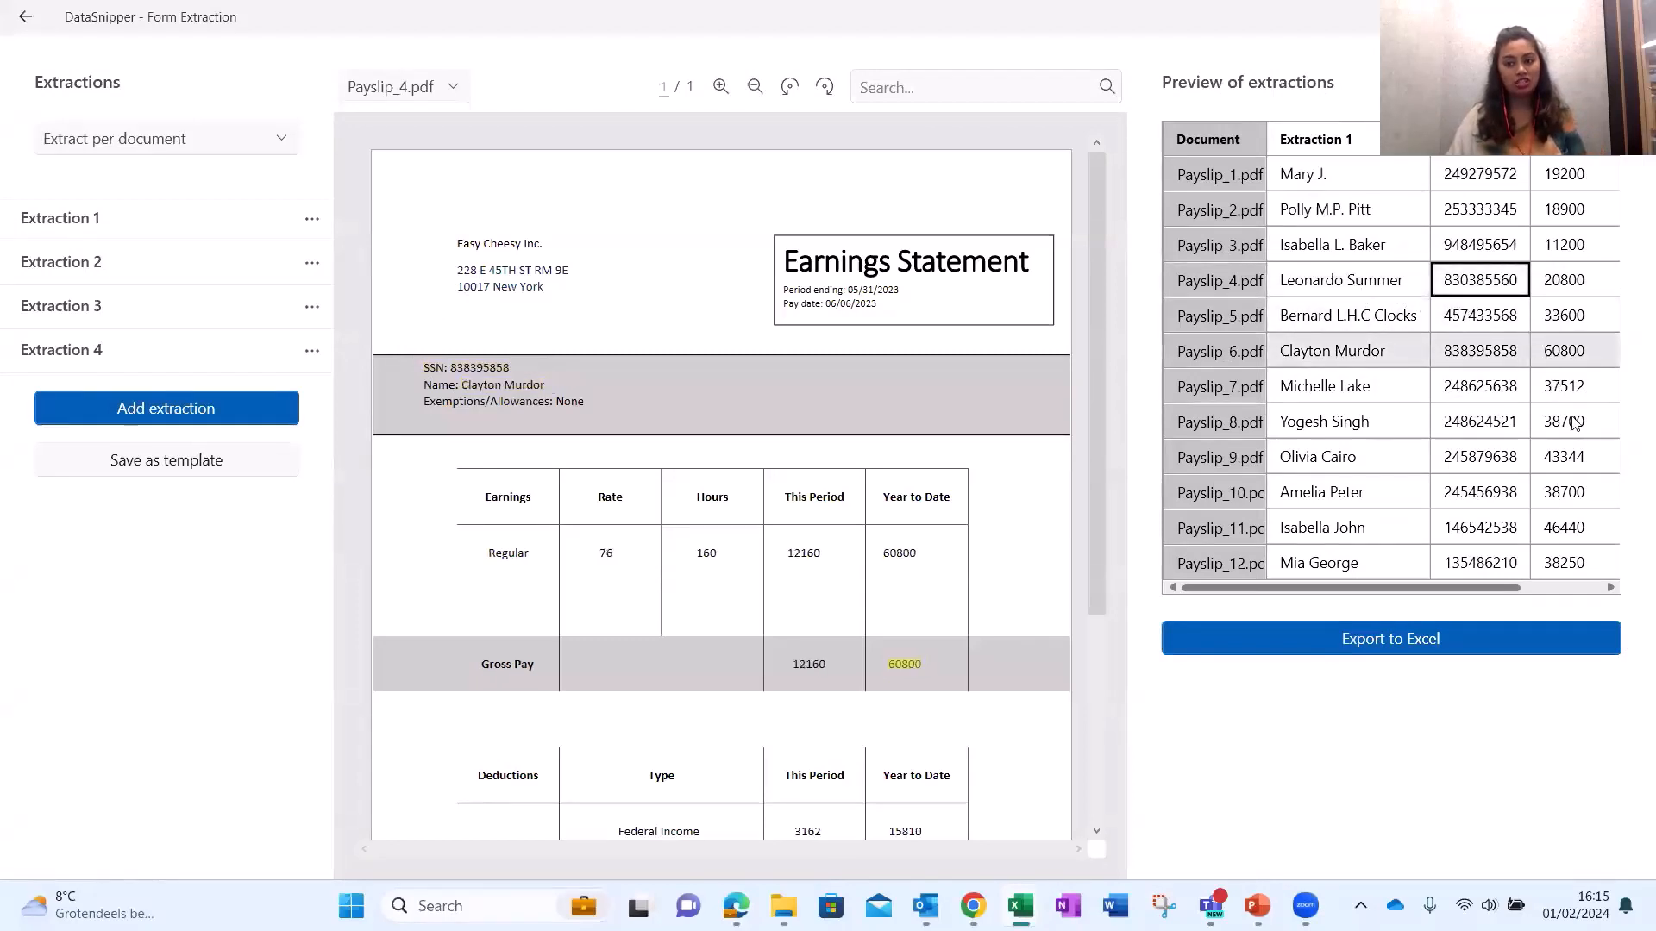
click(1562, 573)
click(1564, 590)
click(1566, 279)
click(1371, 244)
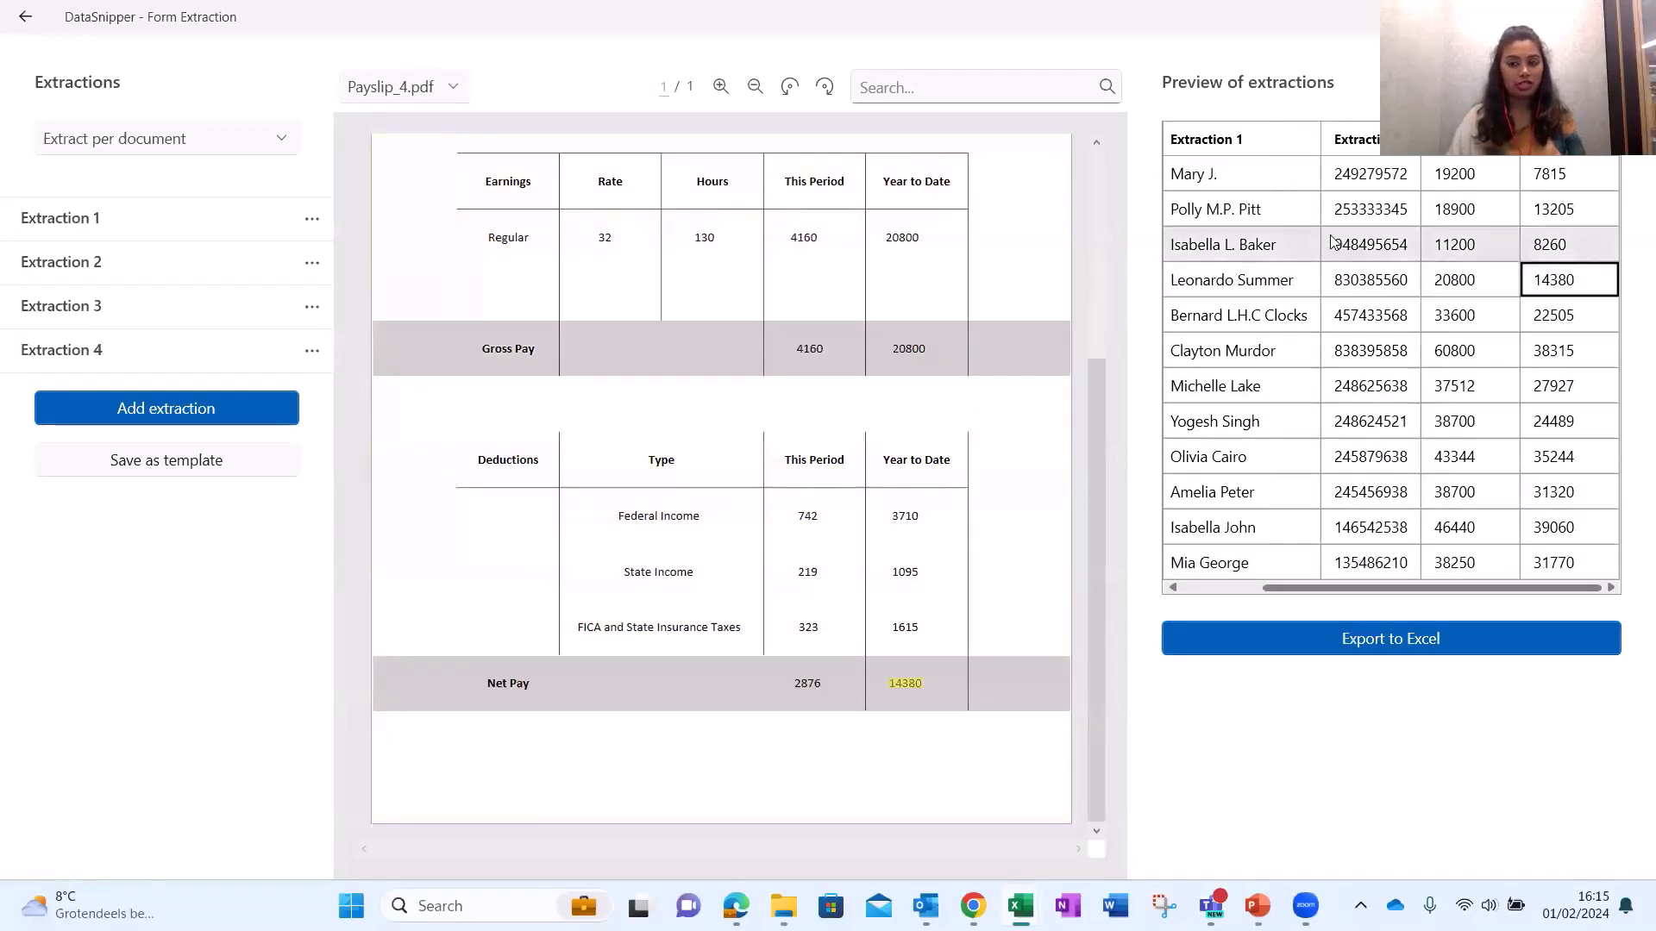
click(1257, 181)
click(1259, 281)
click(1261, 315)
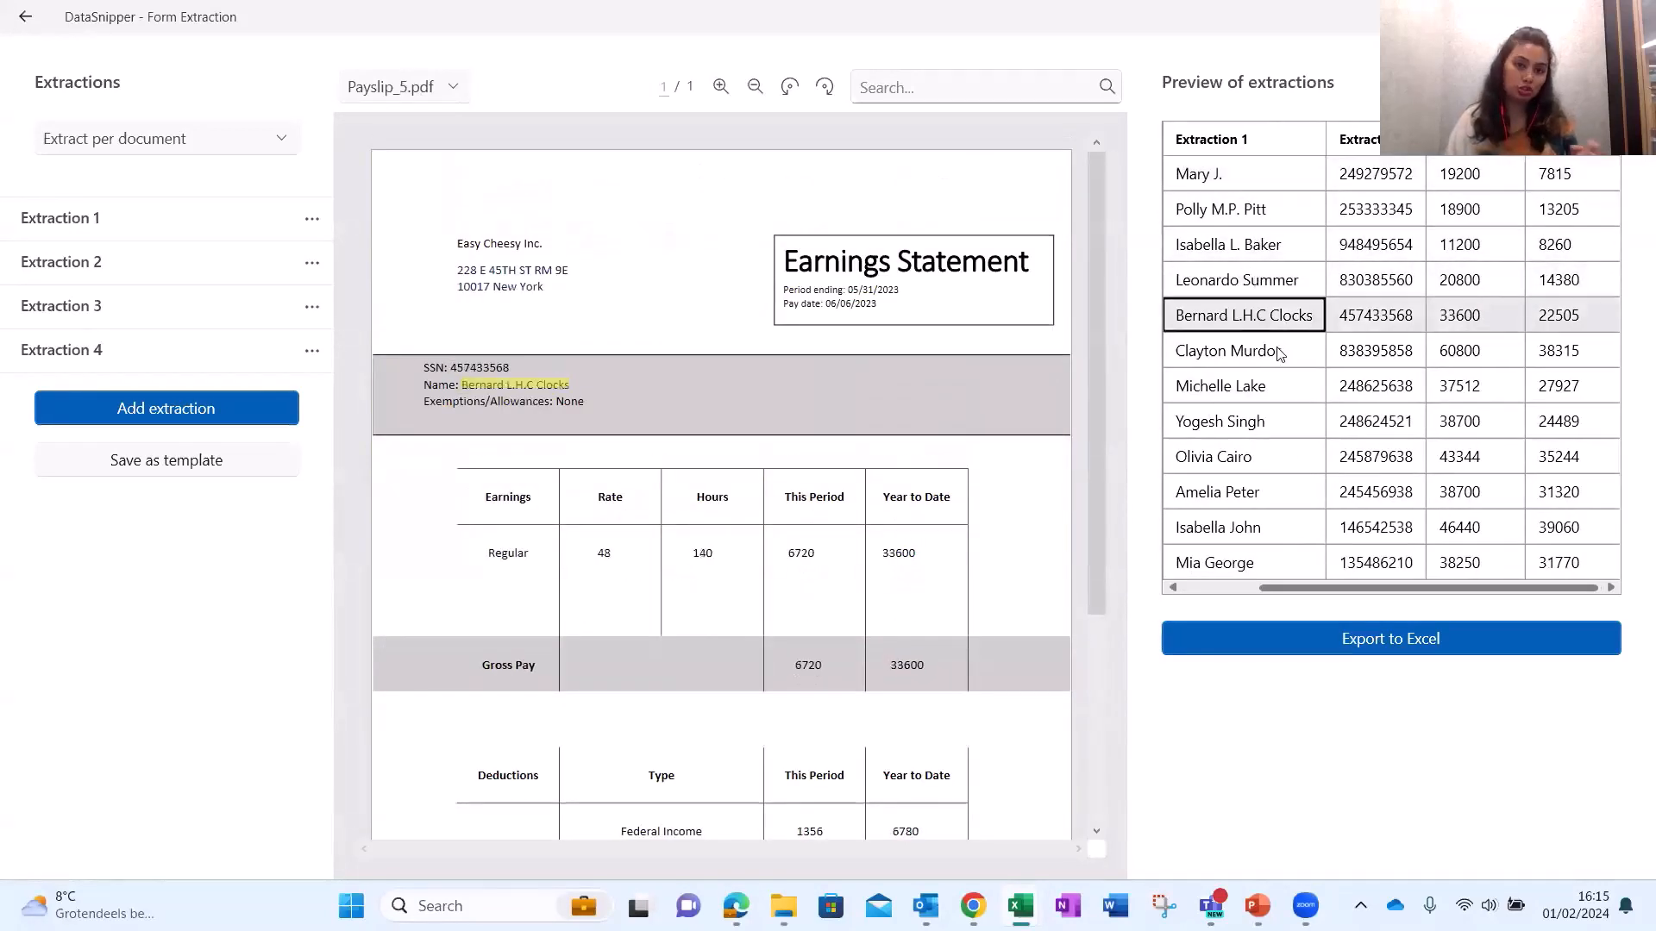
Review the SSNs and values for Payslip_4, 8 and 10, ending on Payslip_1.
click(1279, 384)
click(1376, 350)
click(1375, 280)
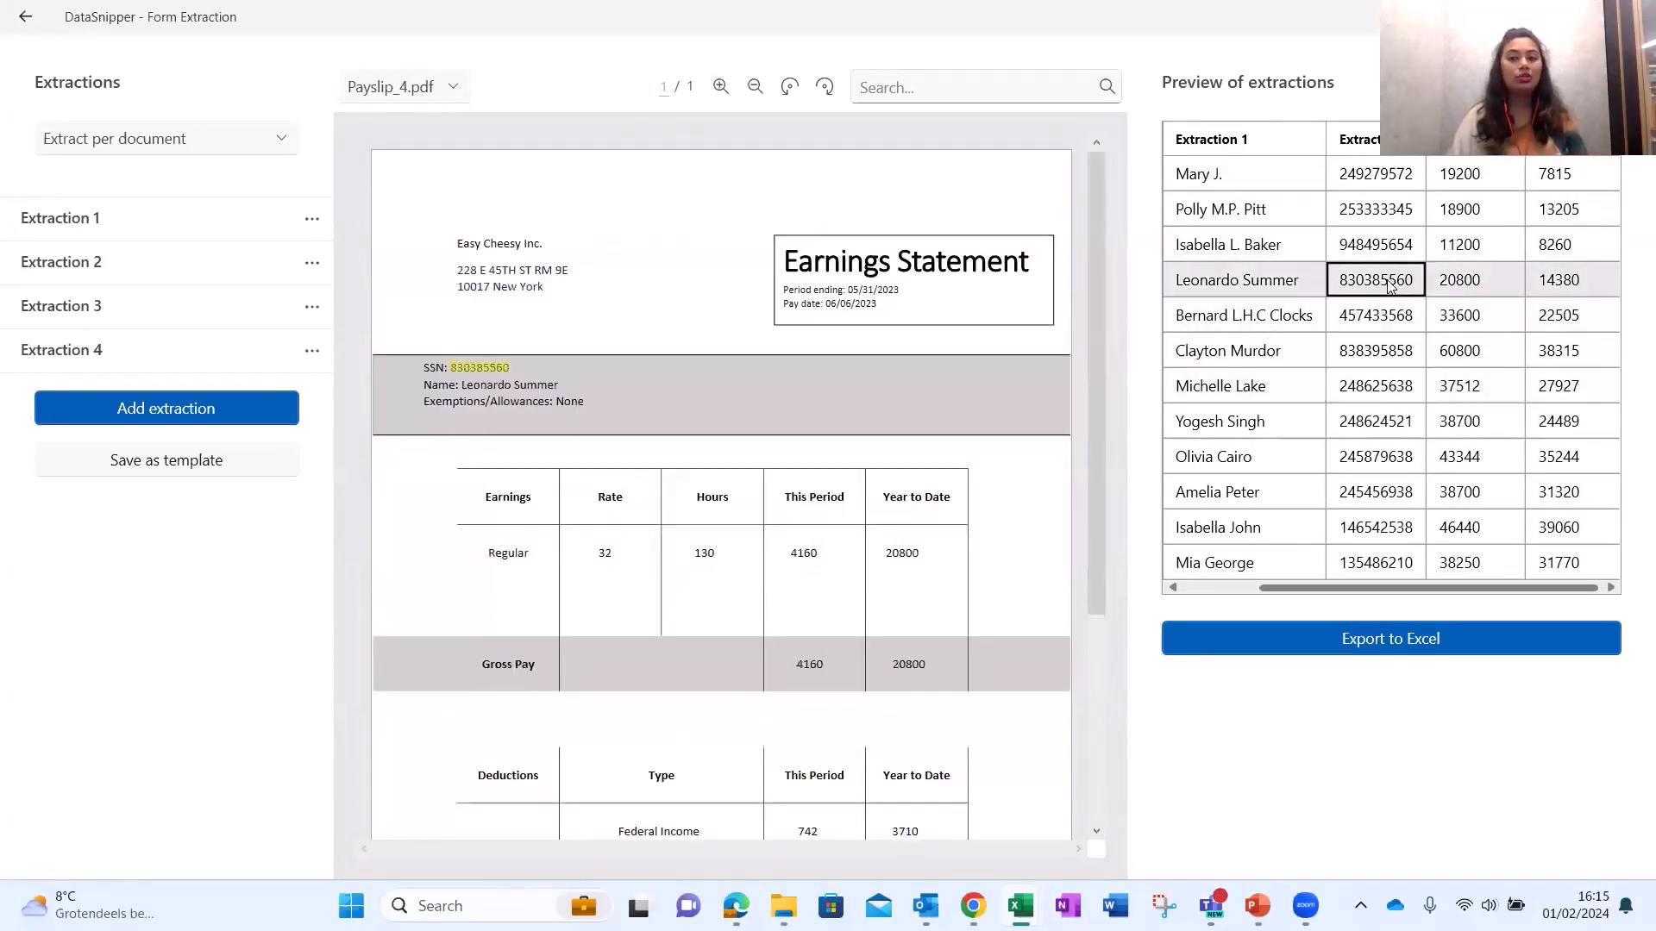
click(1242, 209)
click(1225, 173)
click(1242, 279)
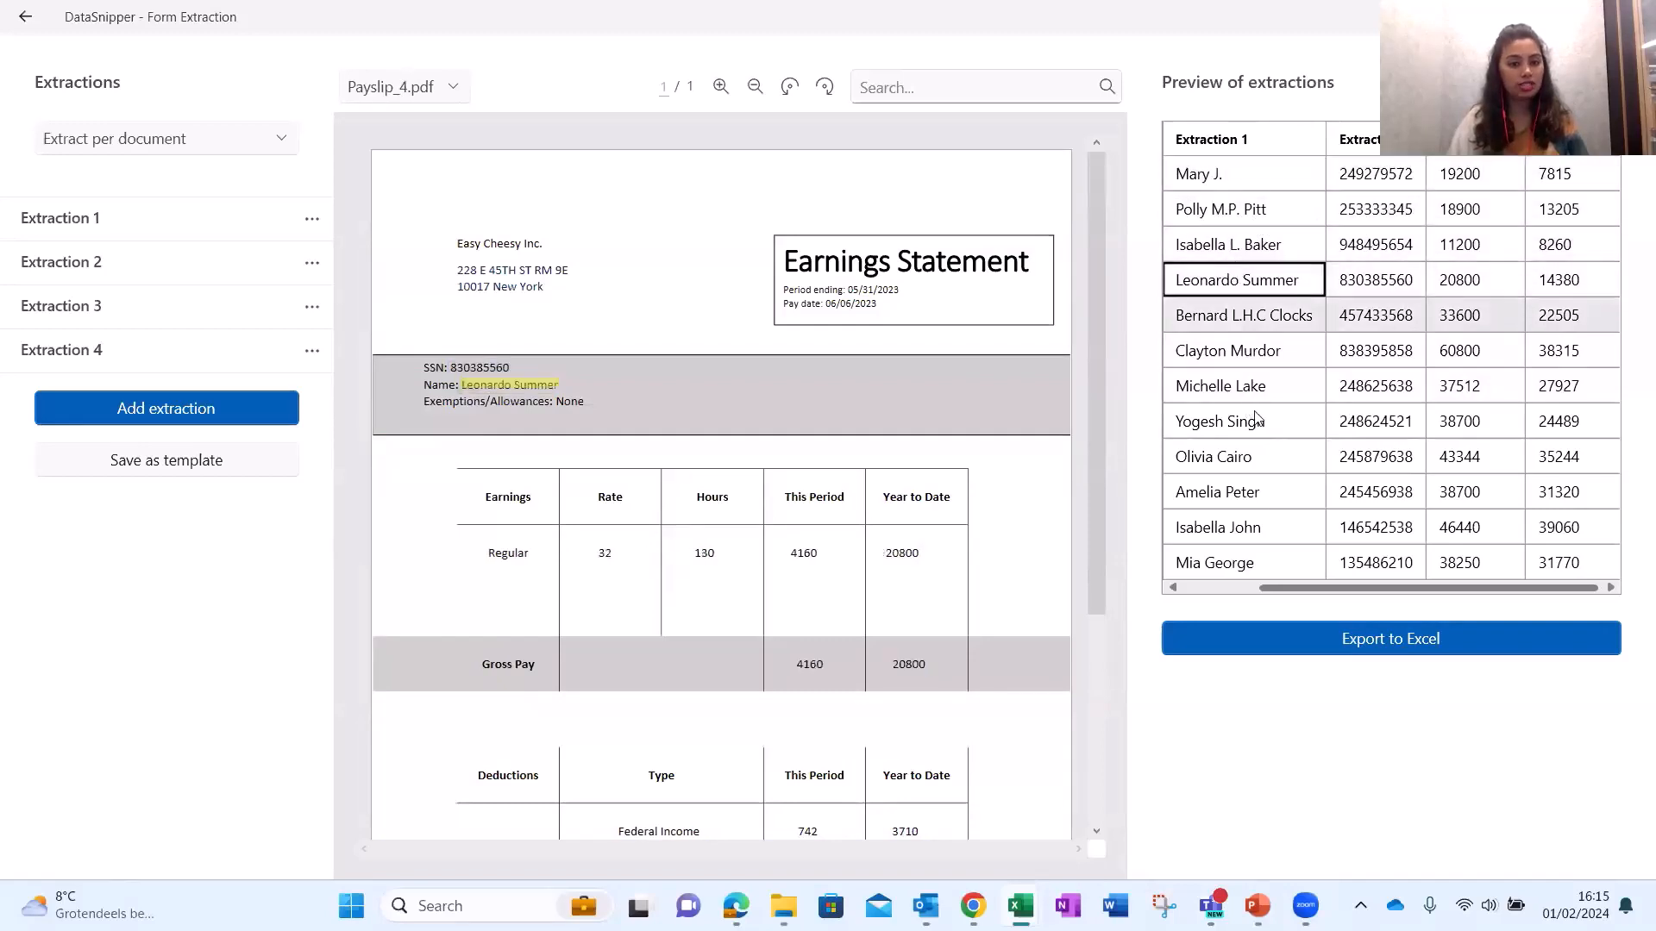
click(1242, 421)
click(1306, 502)
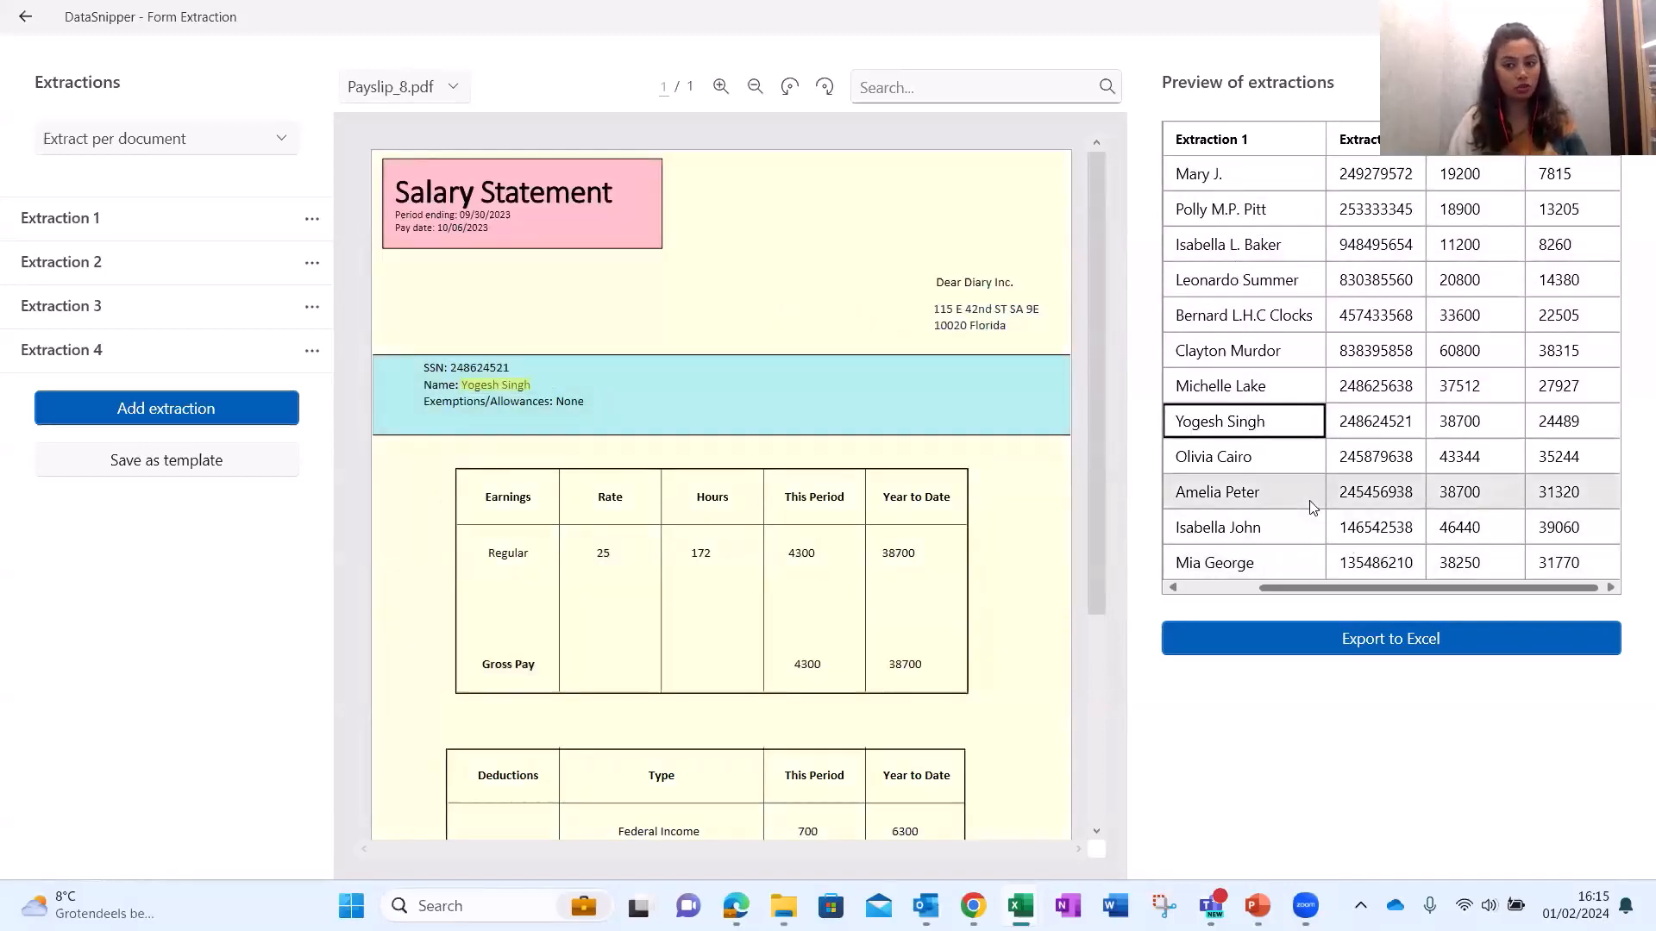
click(1238, 588)
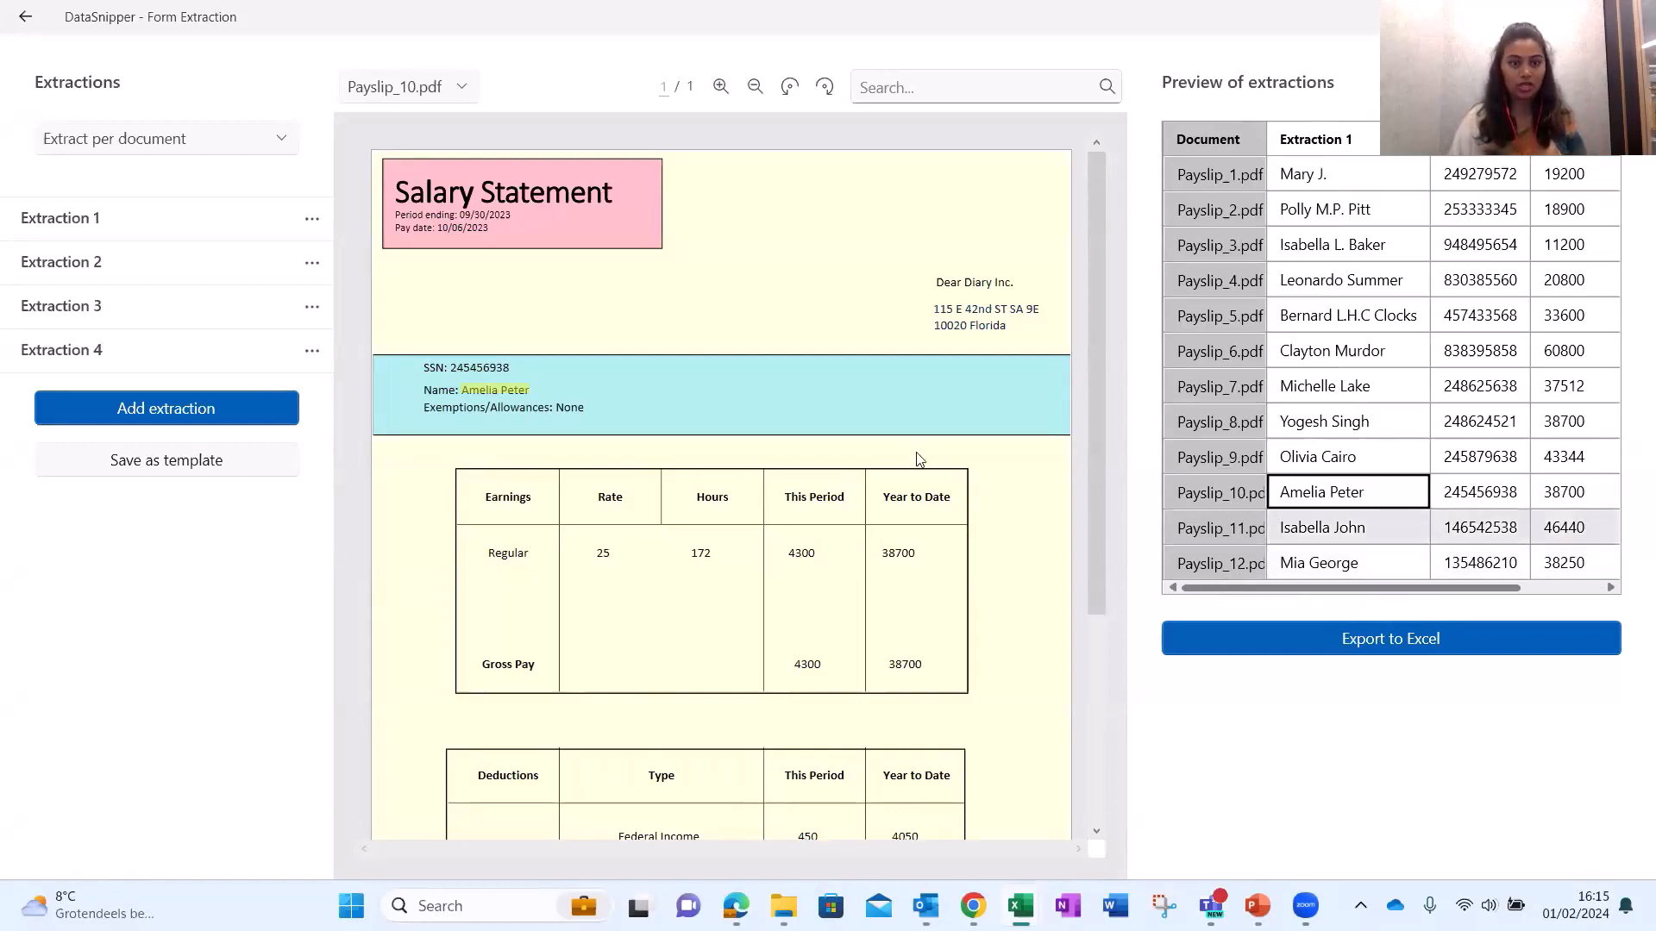
click(1328, 186)
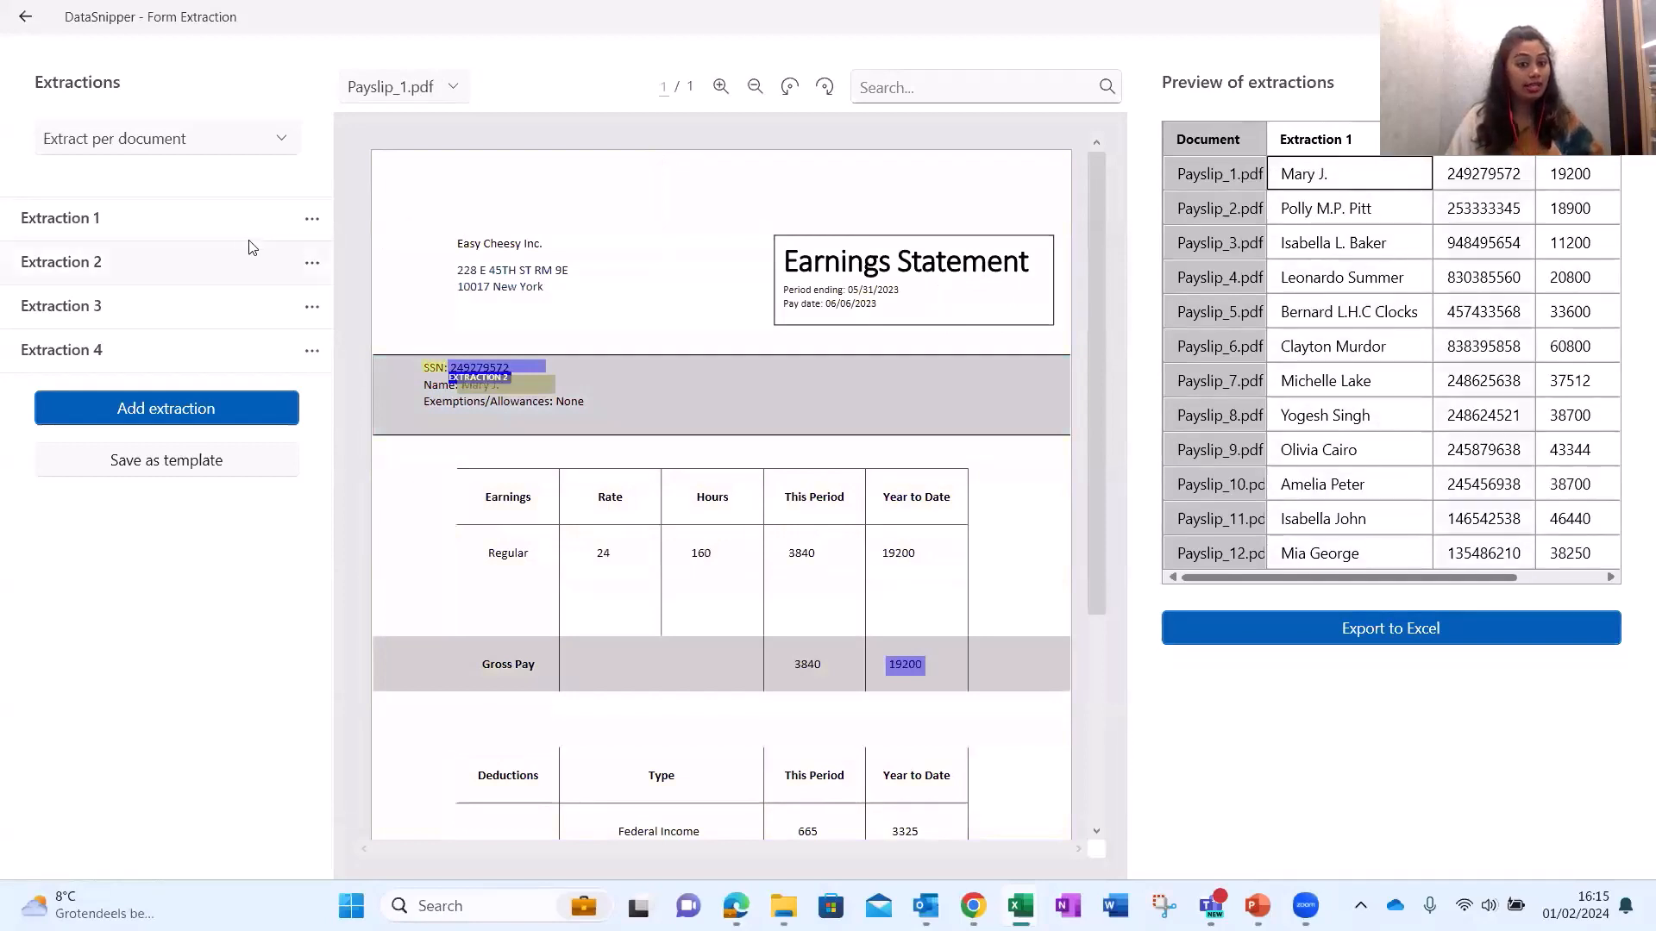
Stretch the name extraction's snip box on Payslip_1 rightward via Edit to fit longer names.
click(311, 221)
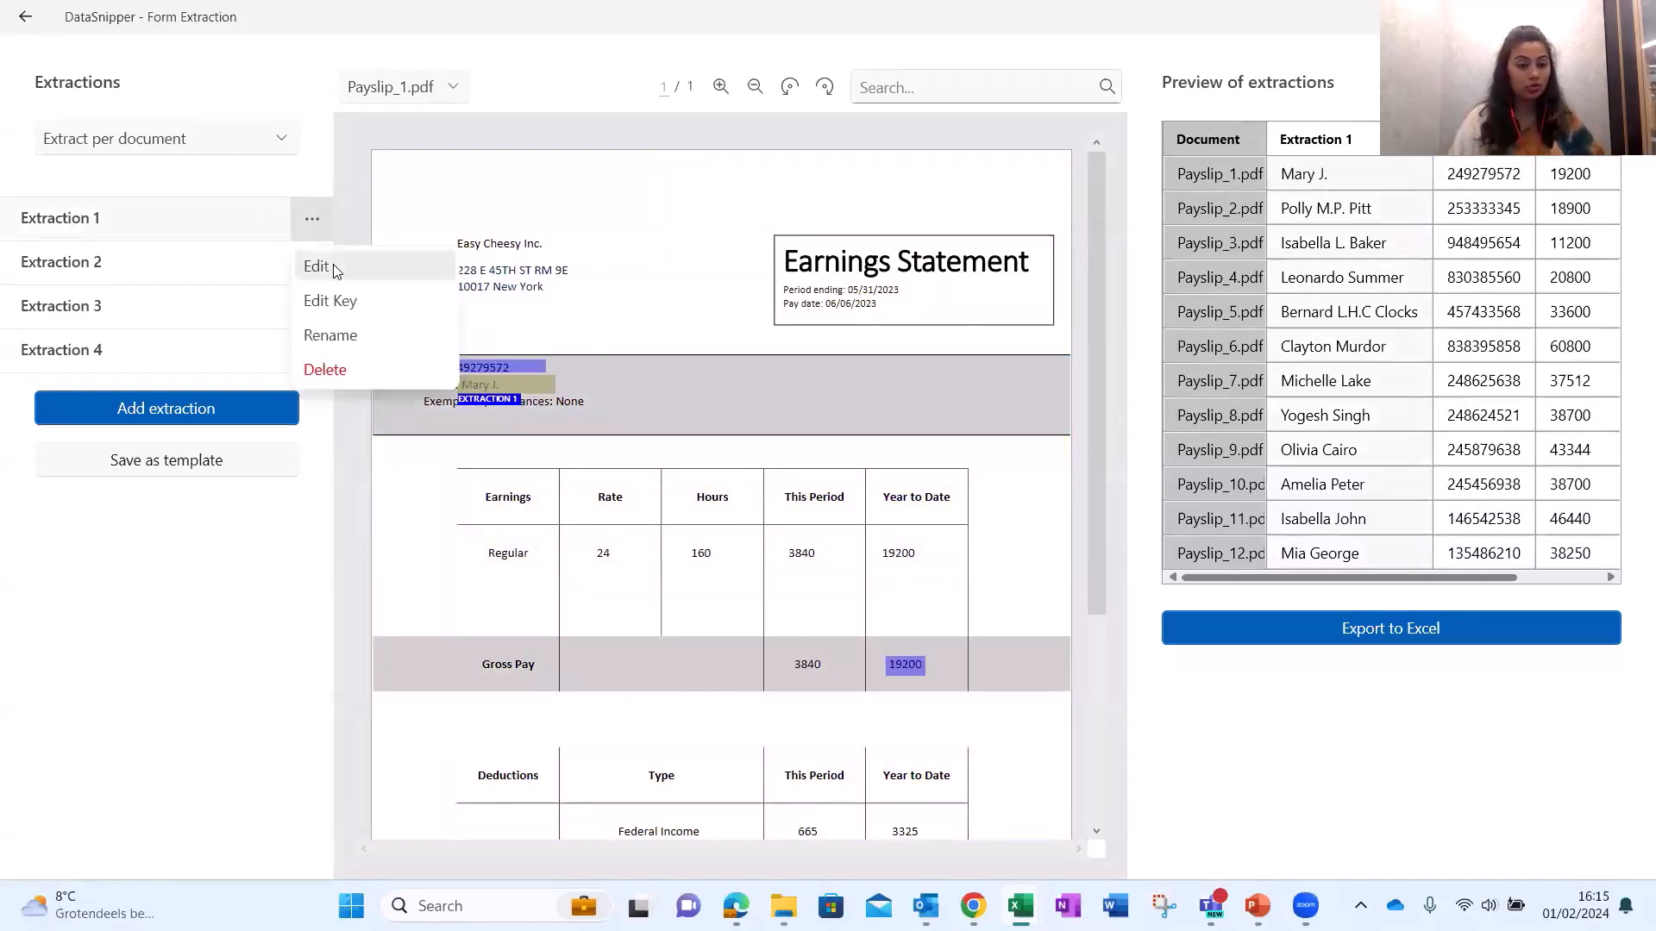
click(335, 265)
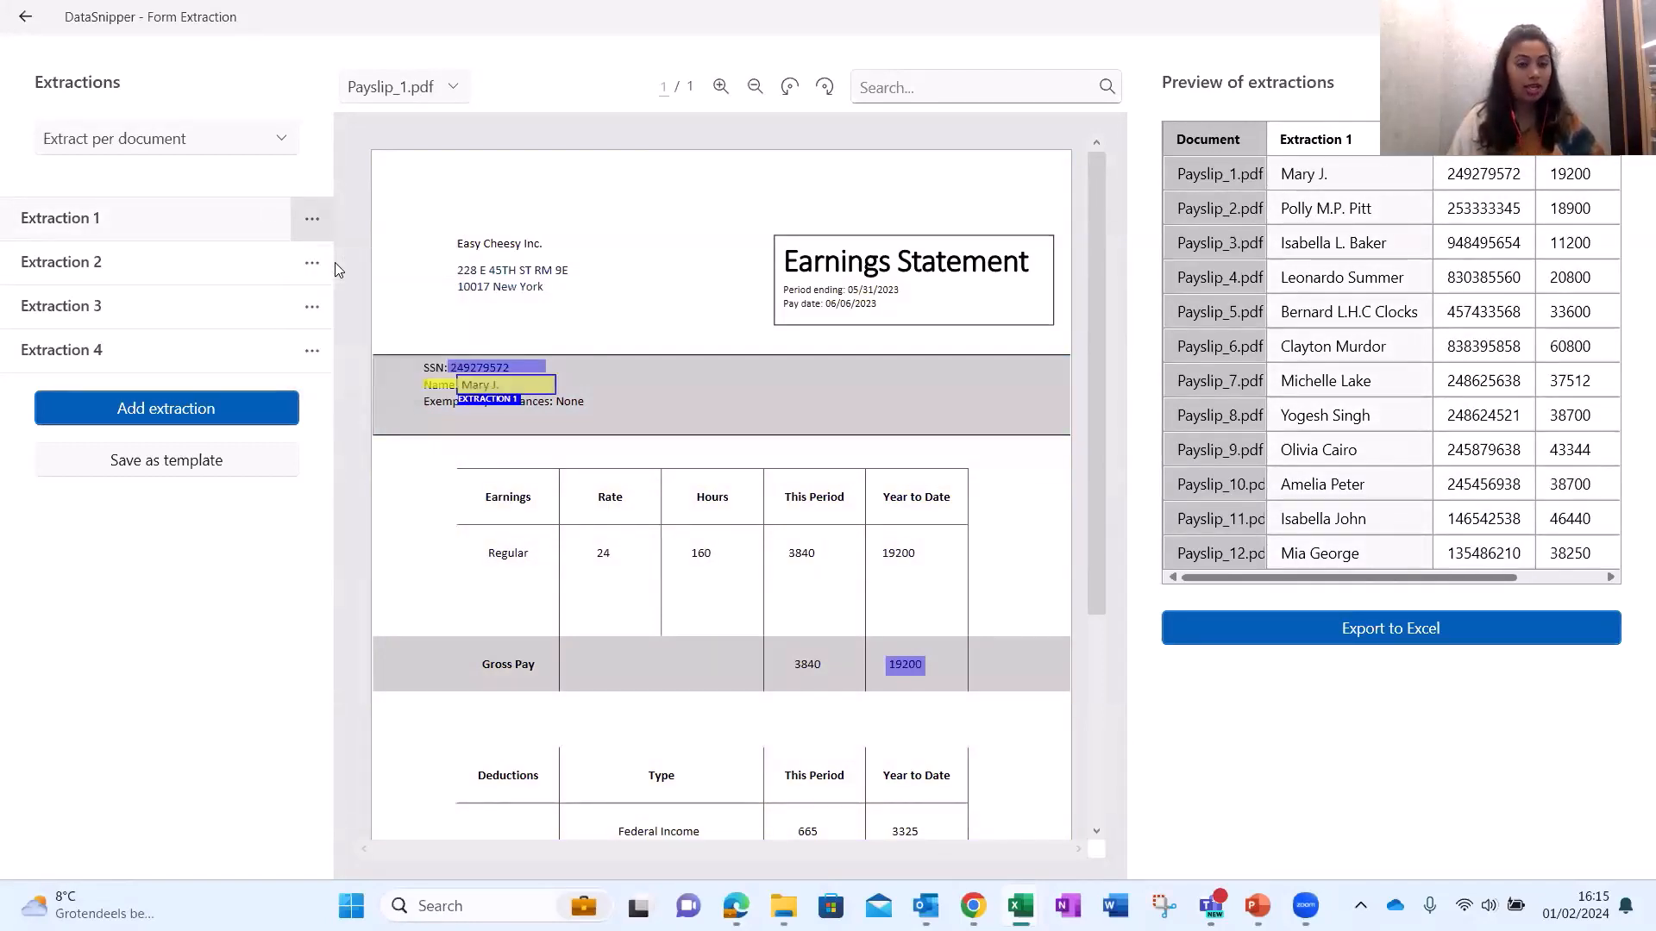
drag(555, 388, 715, 395)
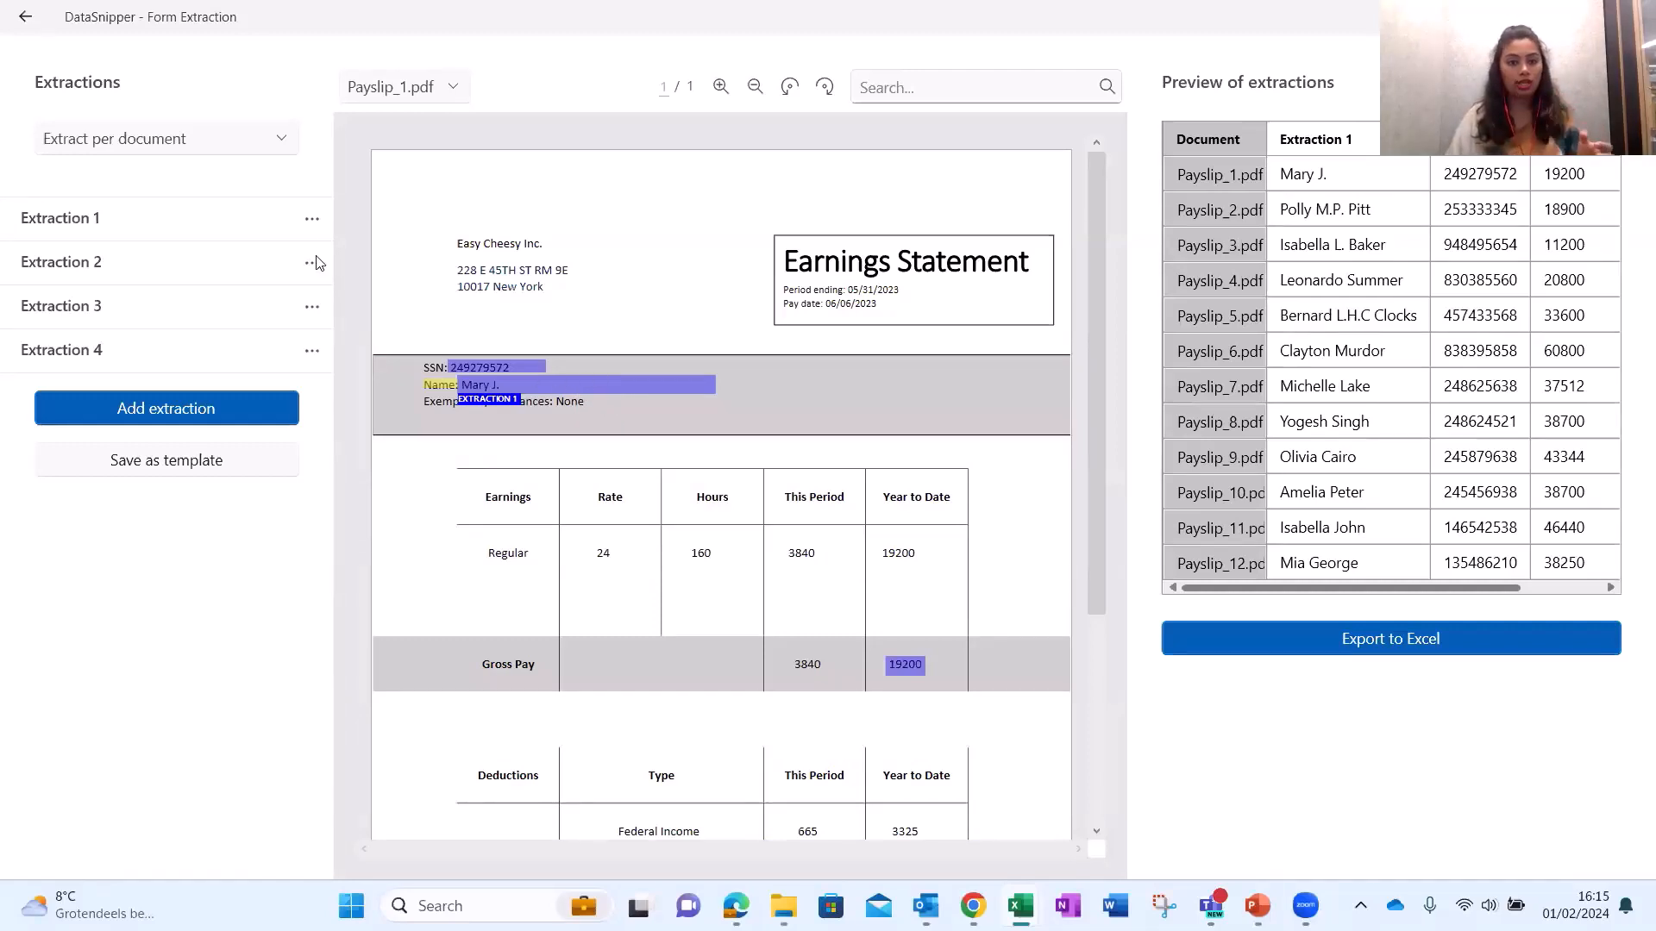
Rename the first two payslip extractions to Name and SSN.
click(311, 219)
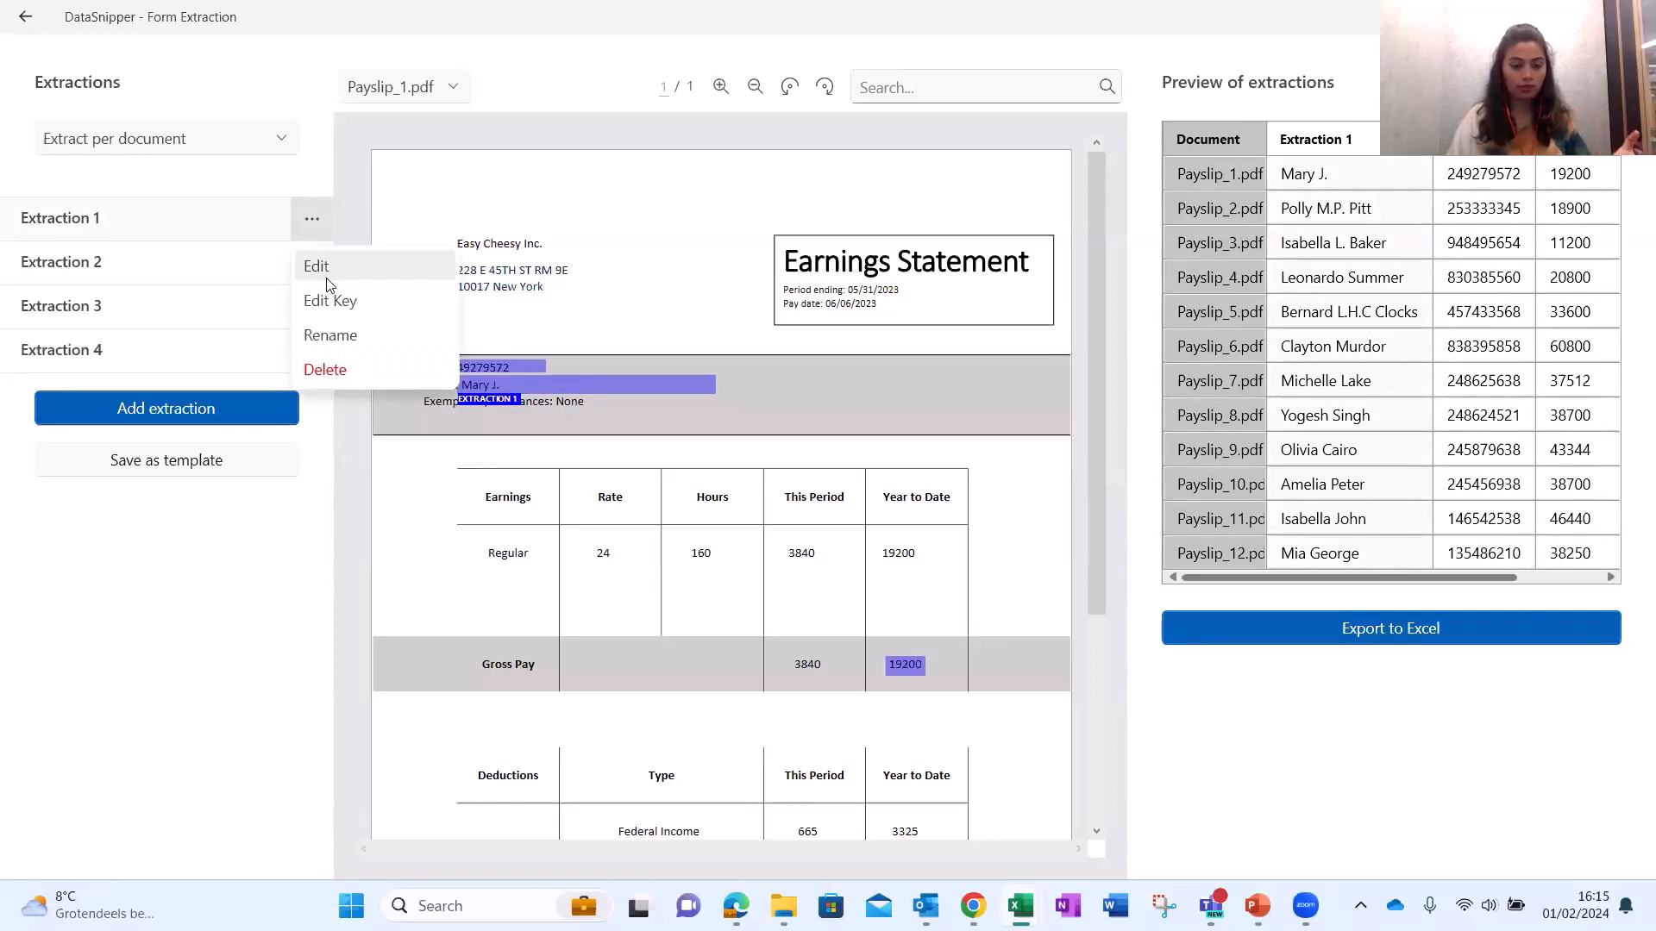
click(331, 336)
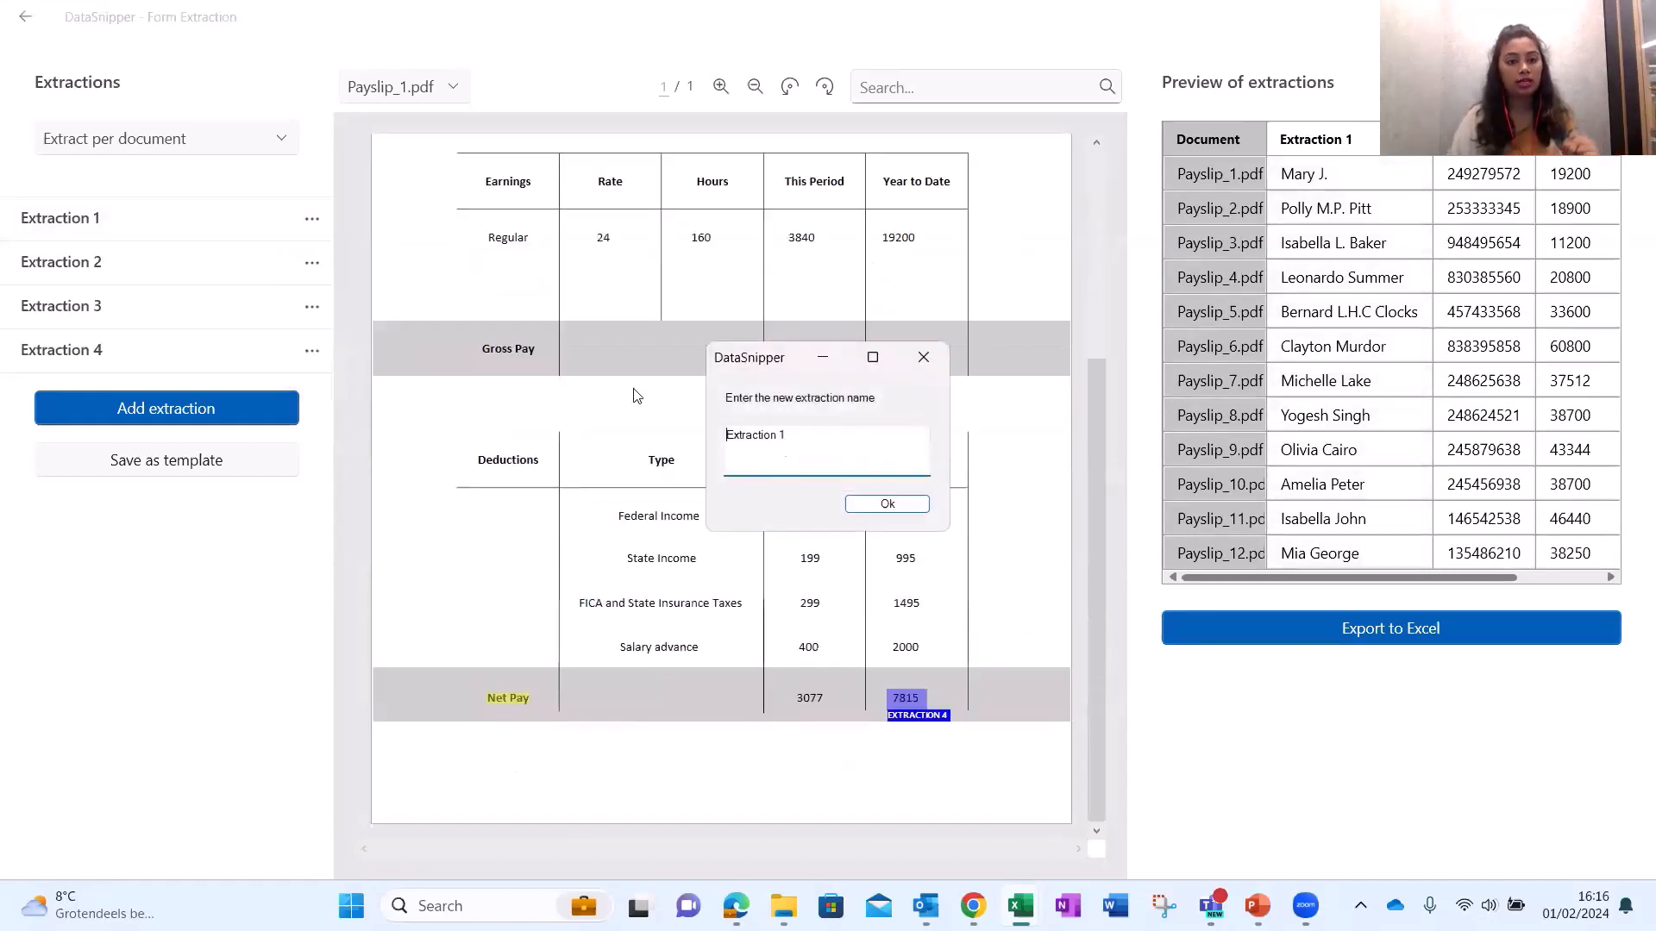
key(ctrl+a)
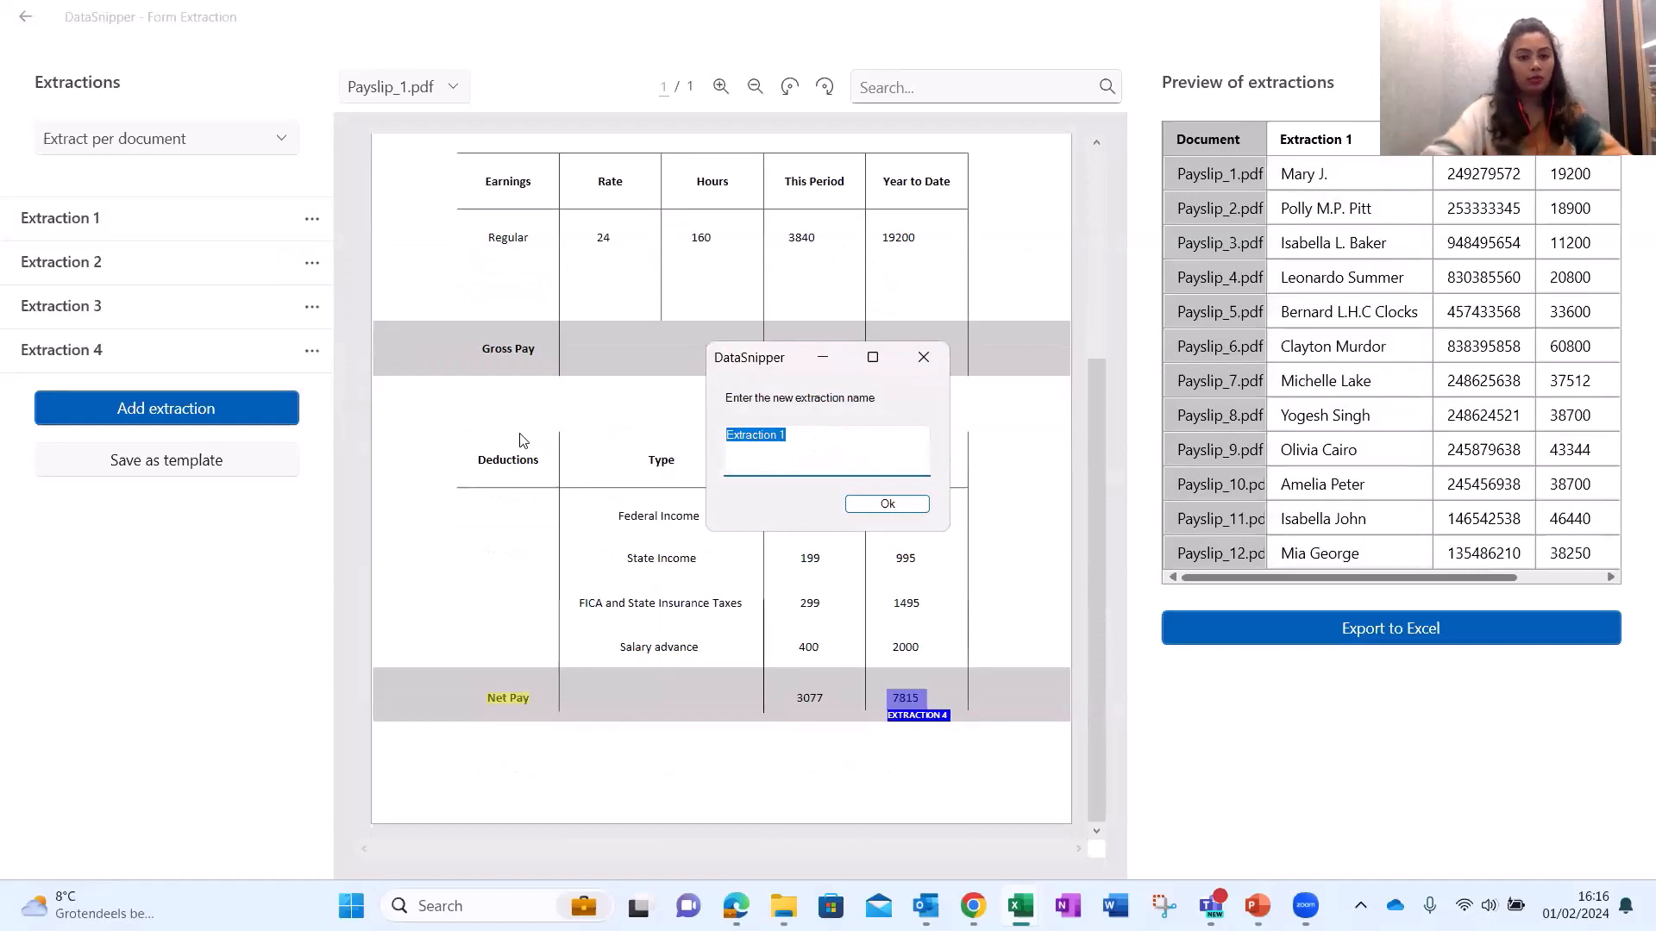
text(NA)
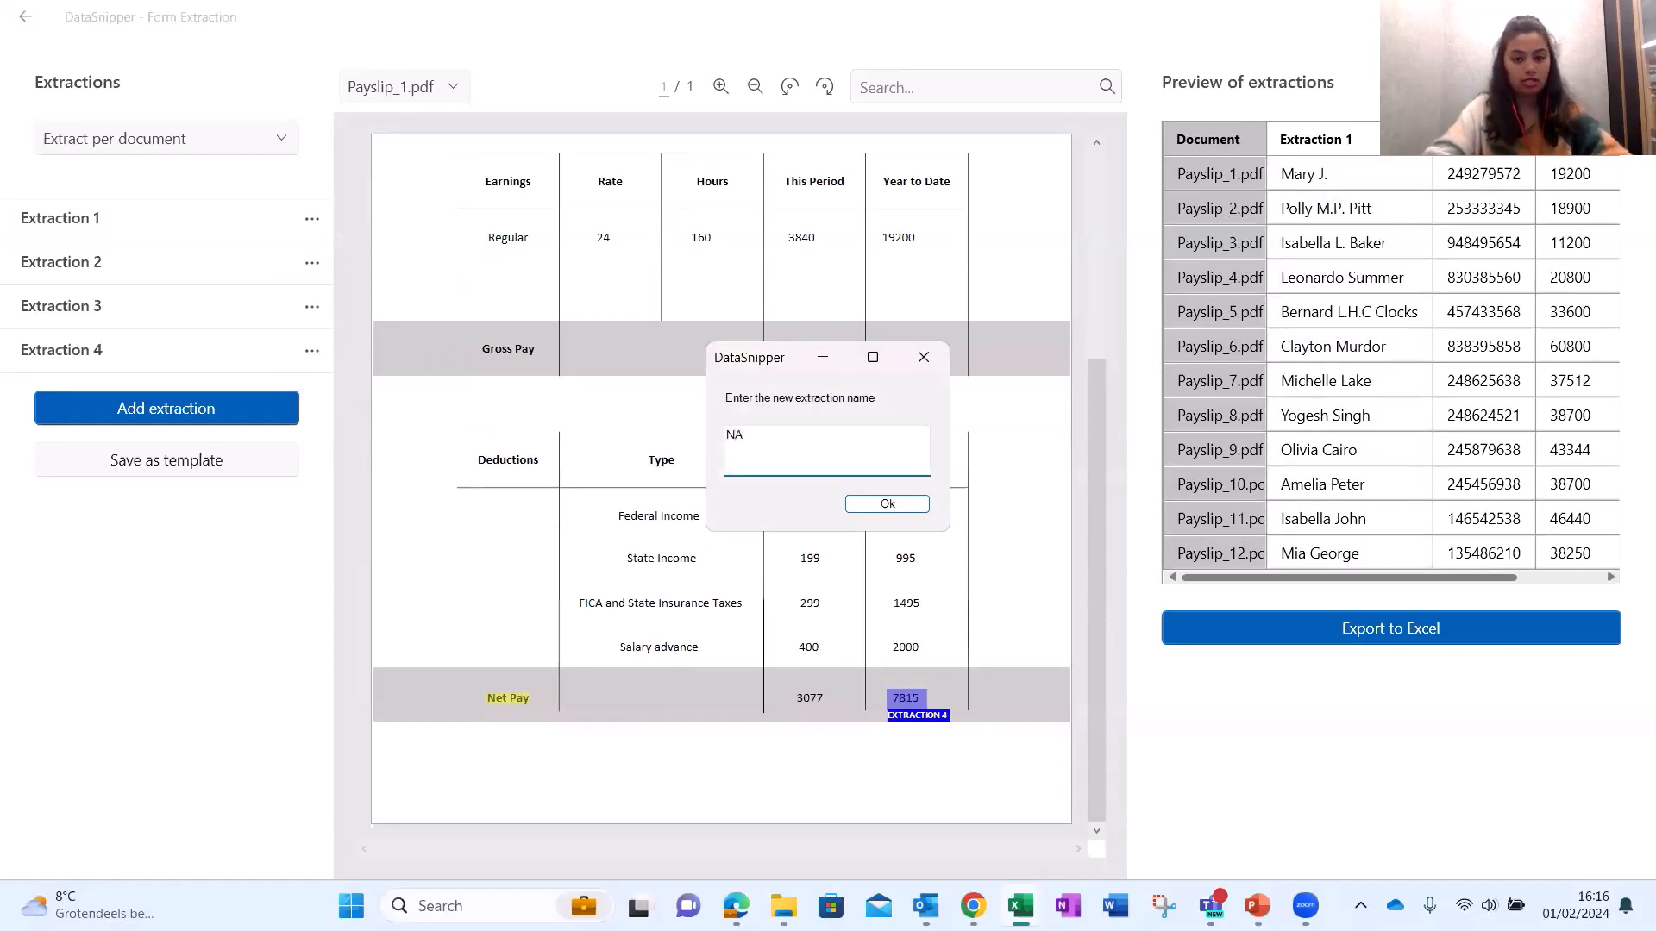
key(BackSpace)
text(ame)
key(Return)
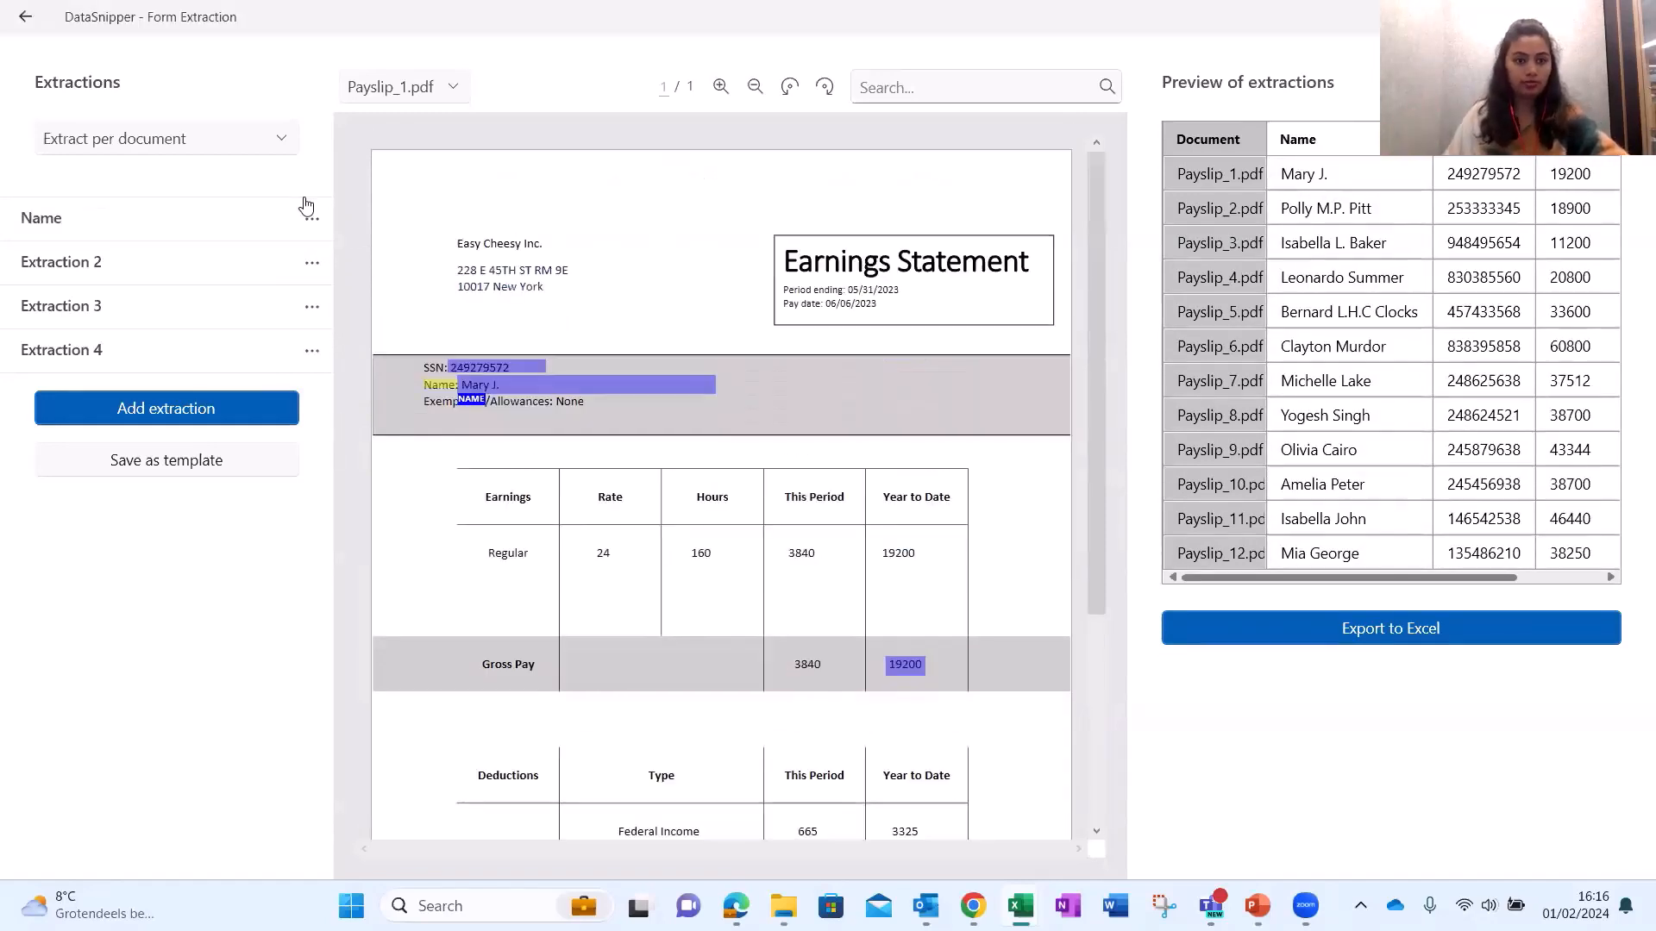
click(312, 262)
click(330, 380)
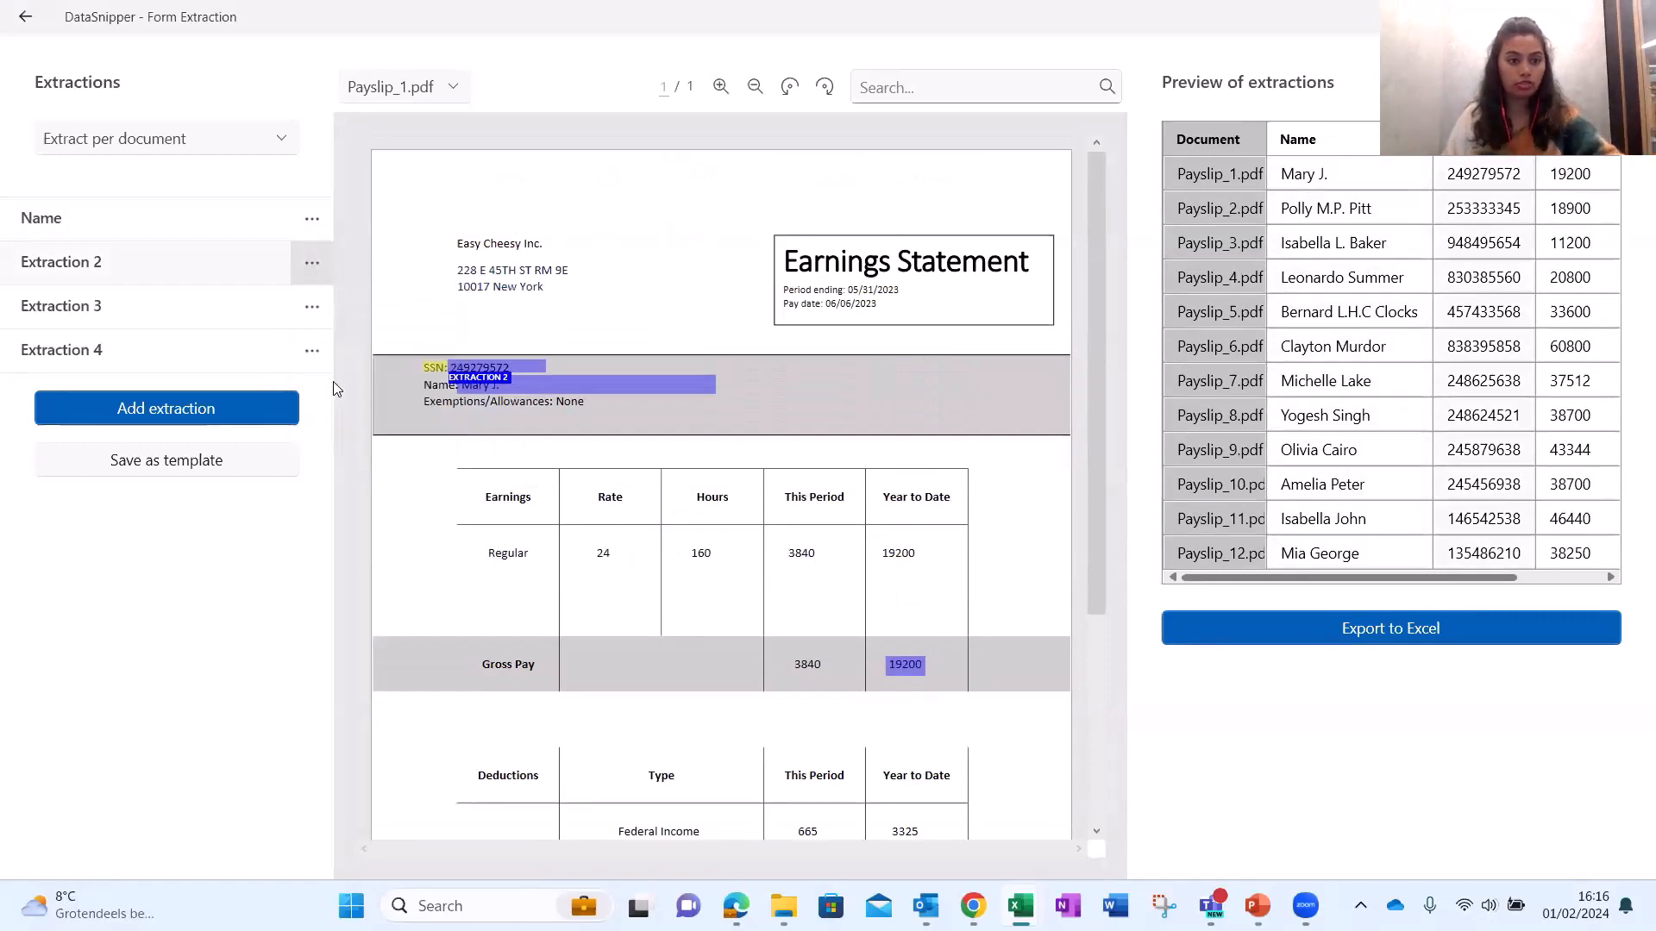
key(shift+Left)
key(shift+Left)
key(shift+Left)
key(shift+Left)
key(shift+Left)
key(shift+Left)
key(shift+Left)
key(shift+Left)
key(shift+Left)
key(shift+Left)
key(shift+Left)
key(shift+Left)
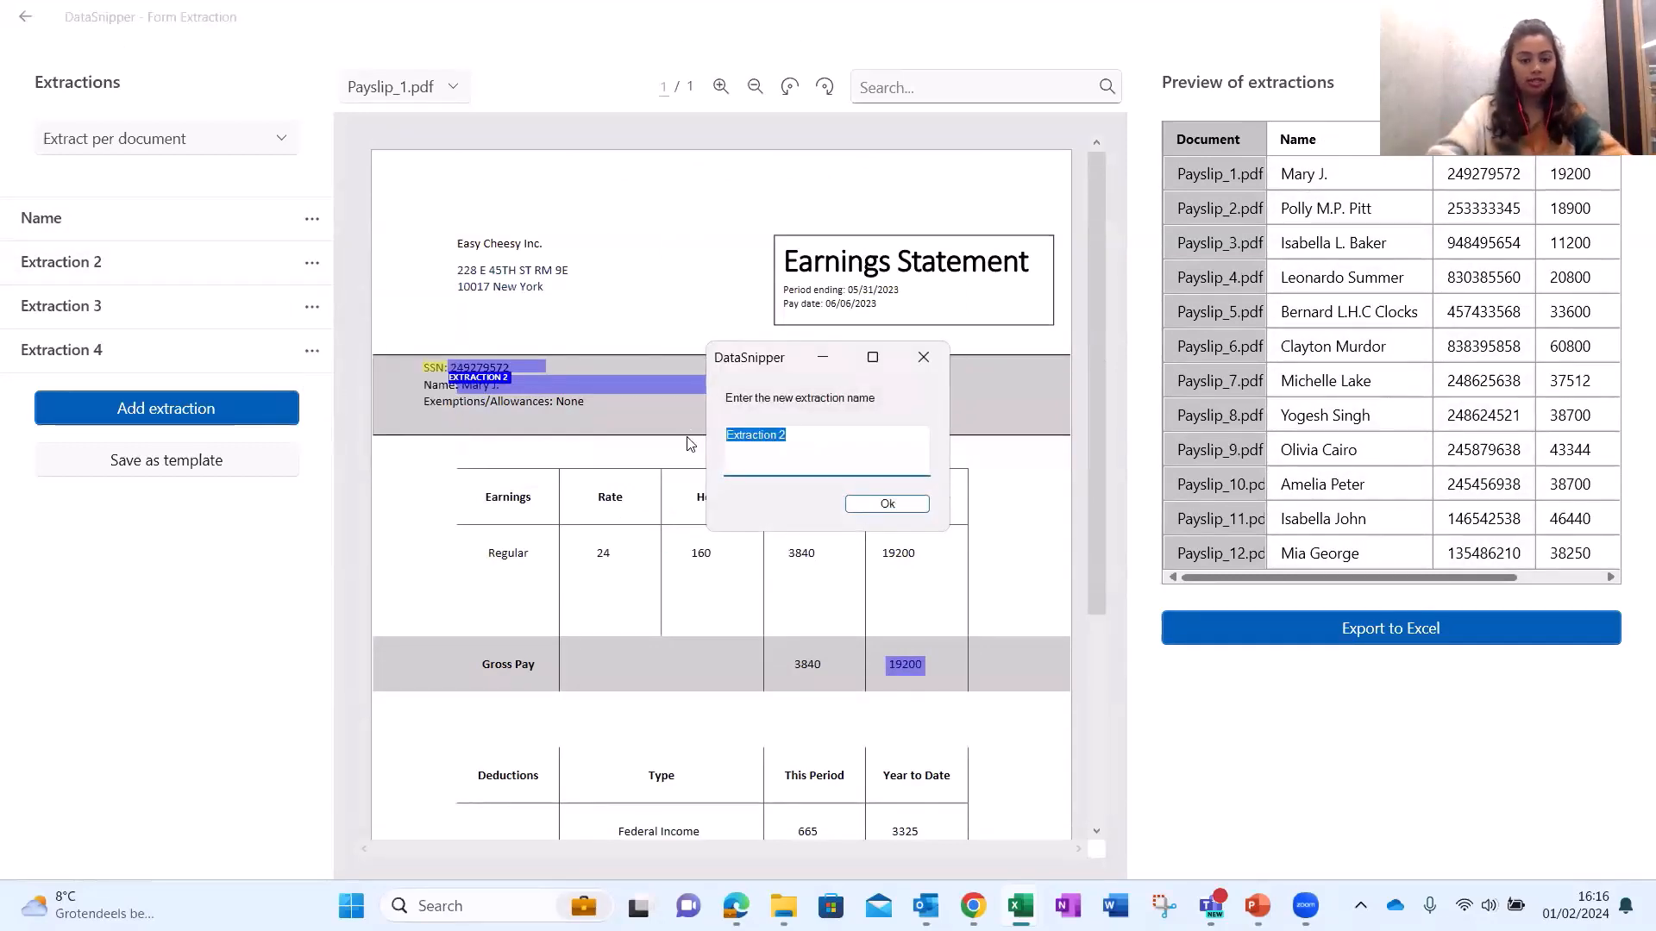
text(SSN)
key(Return)
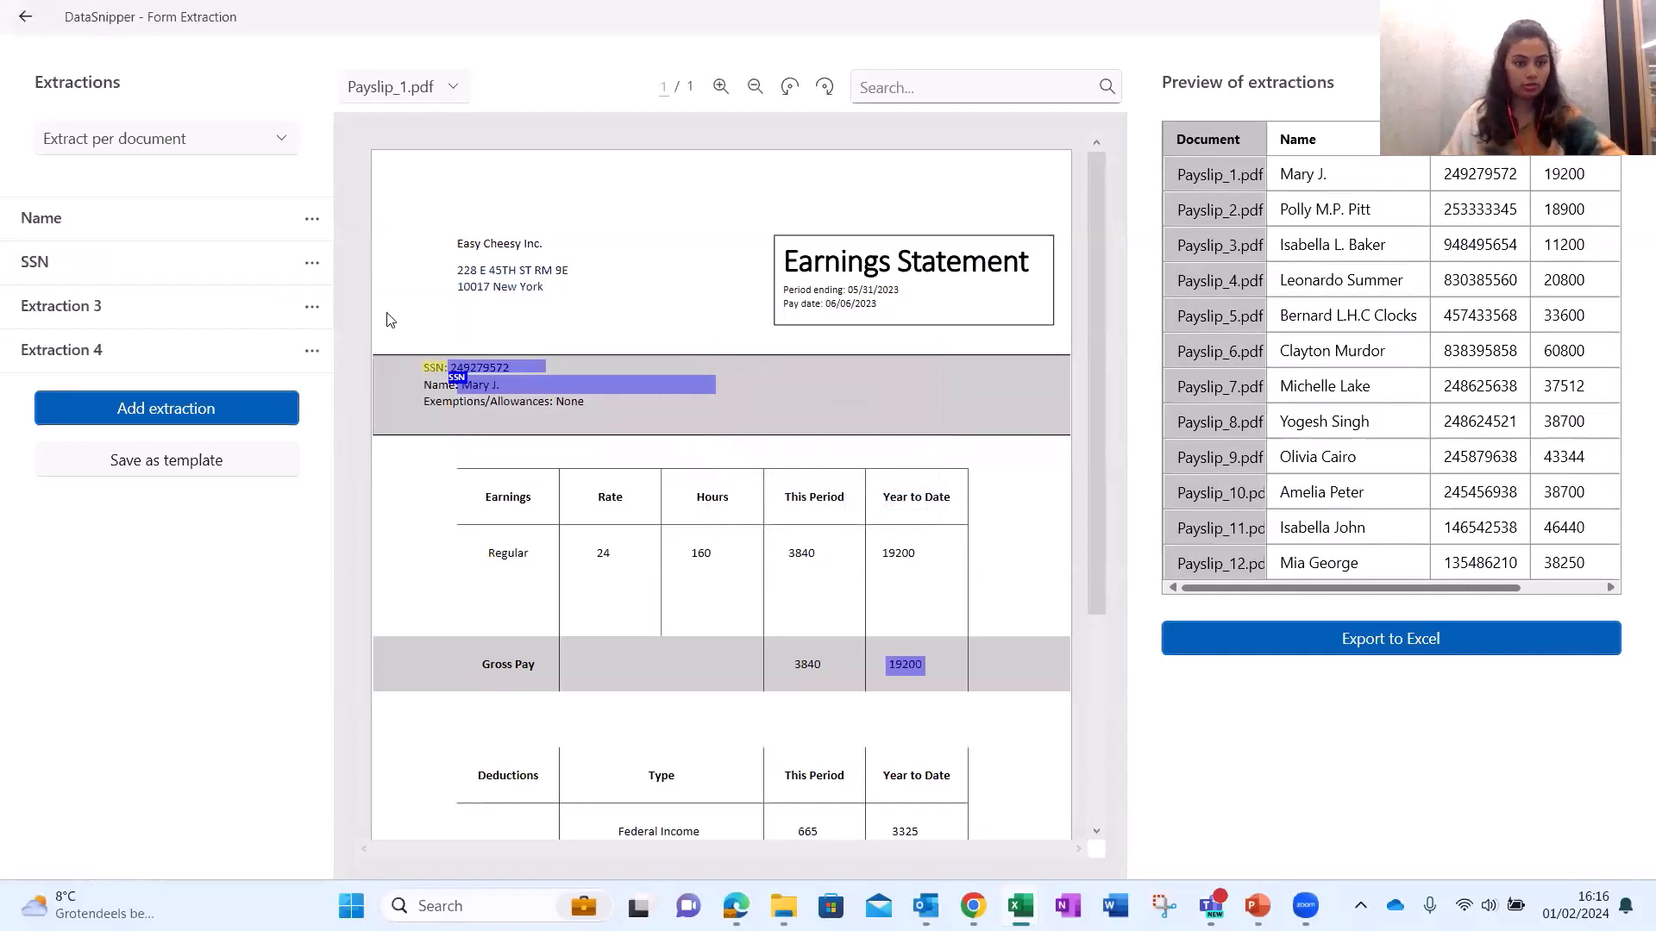
Rename Extraction 3 and Extraction 4 to Gross Pay and Net Pay.
click(311, 306)
click(328, 383)
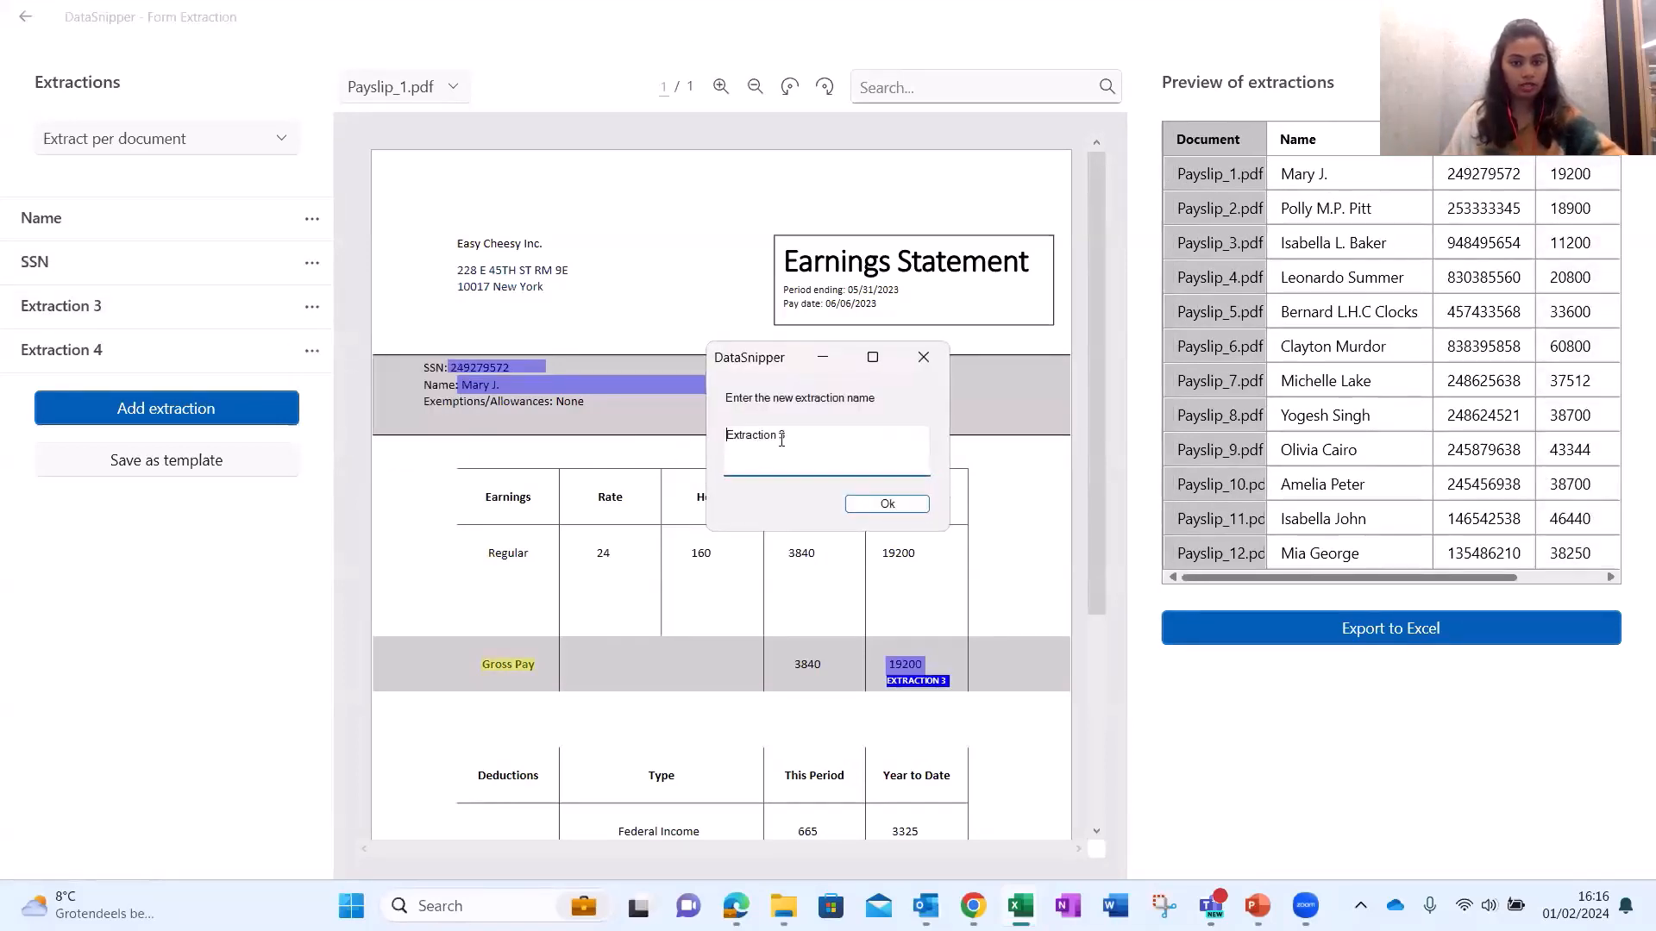
key(ctrl+a)
text(Gro)
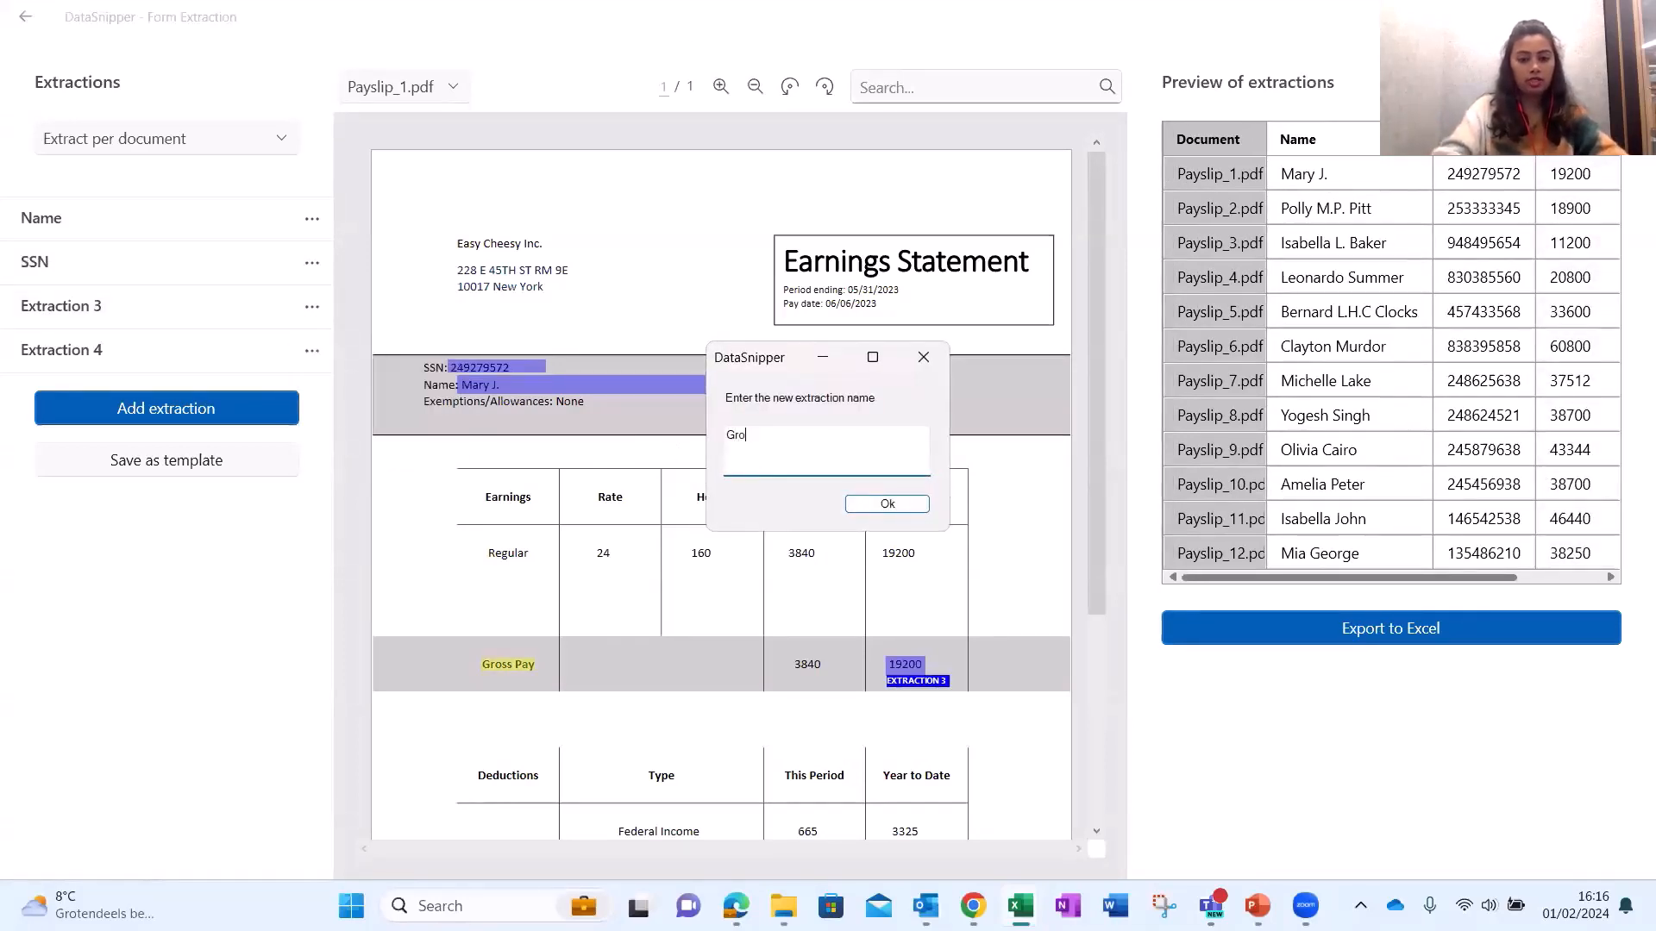
text(ss Pay)
key(Return)
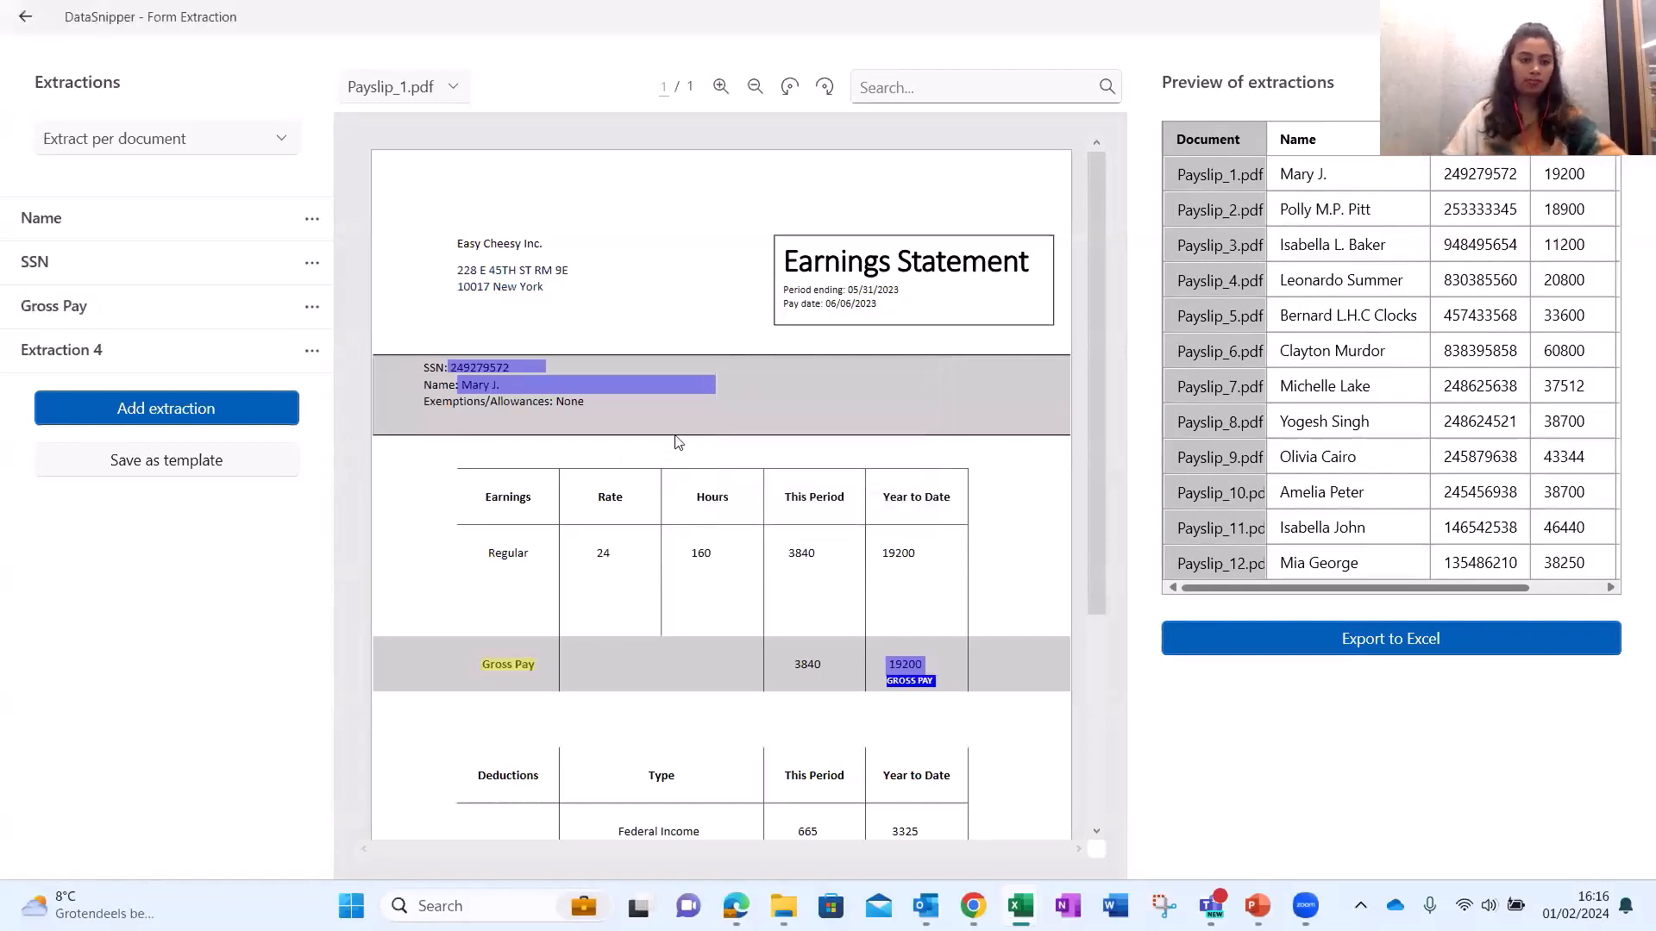
click(311, 350)
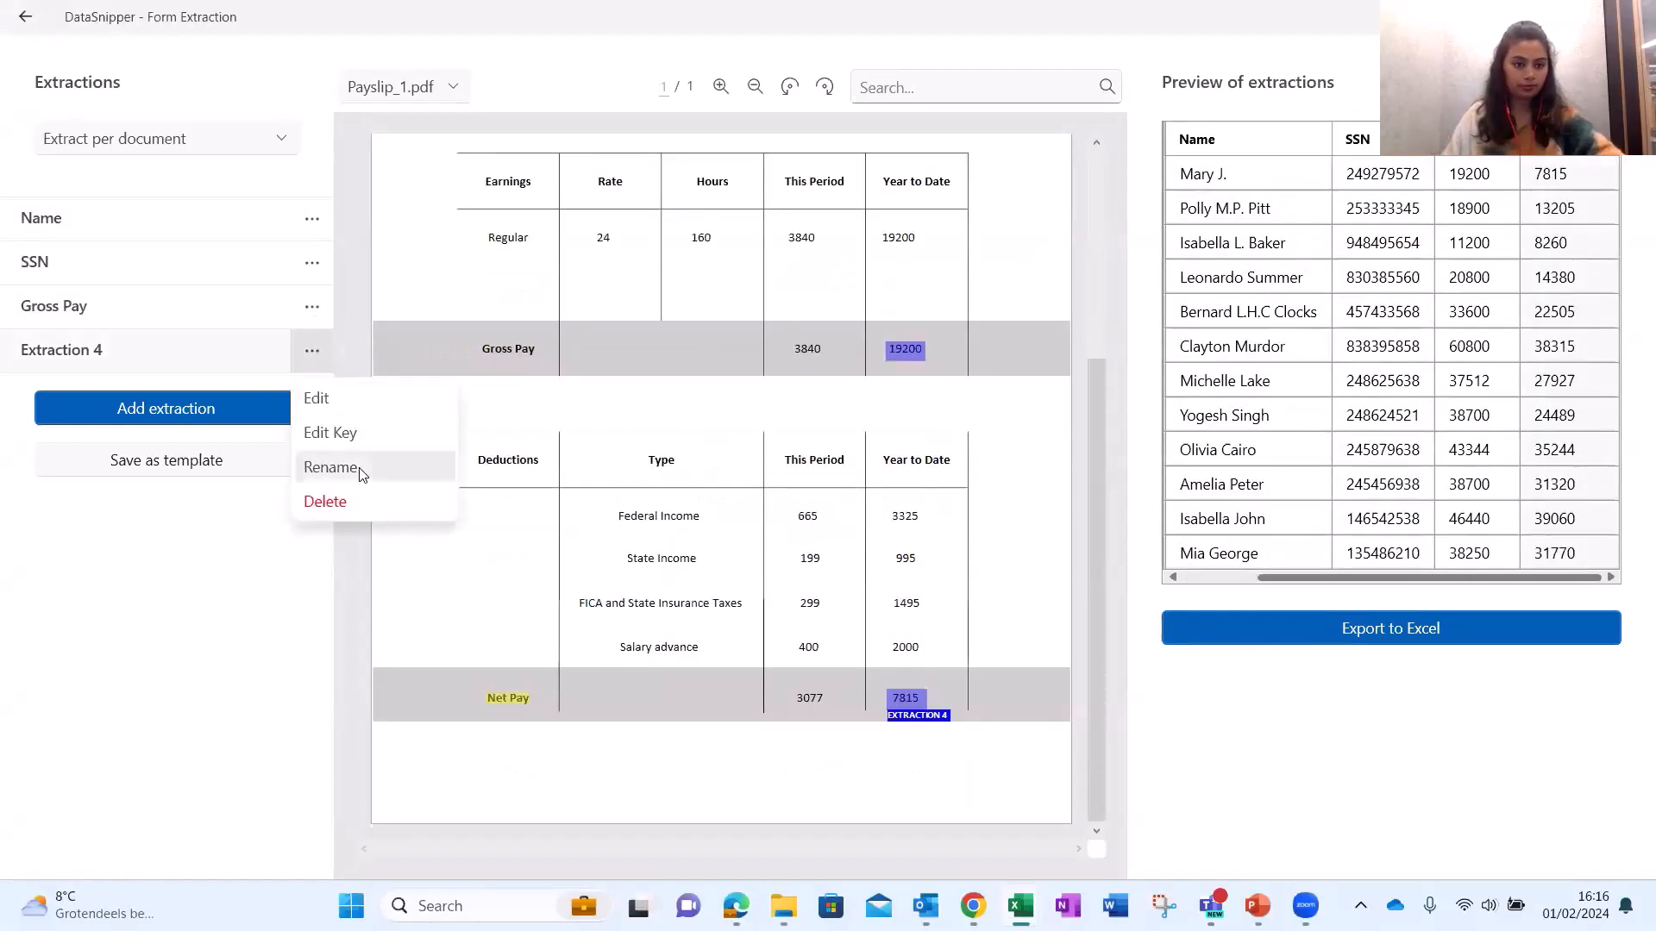
click(331, 467)
key(ctrl+a)
text(N)
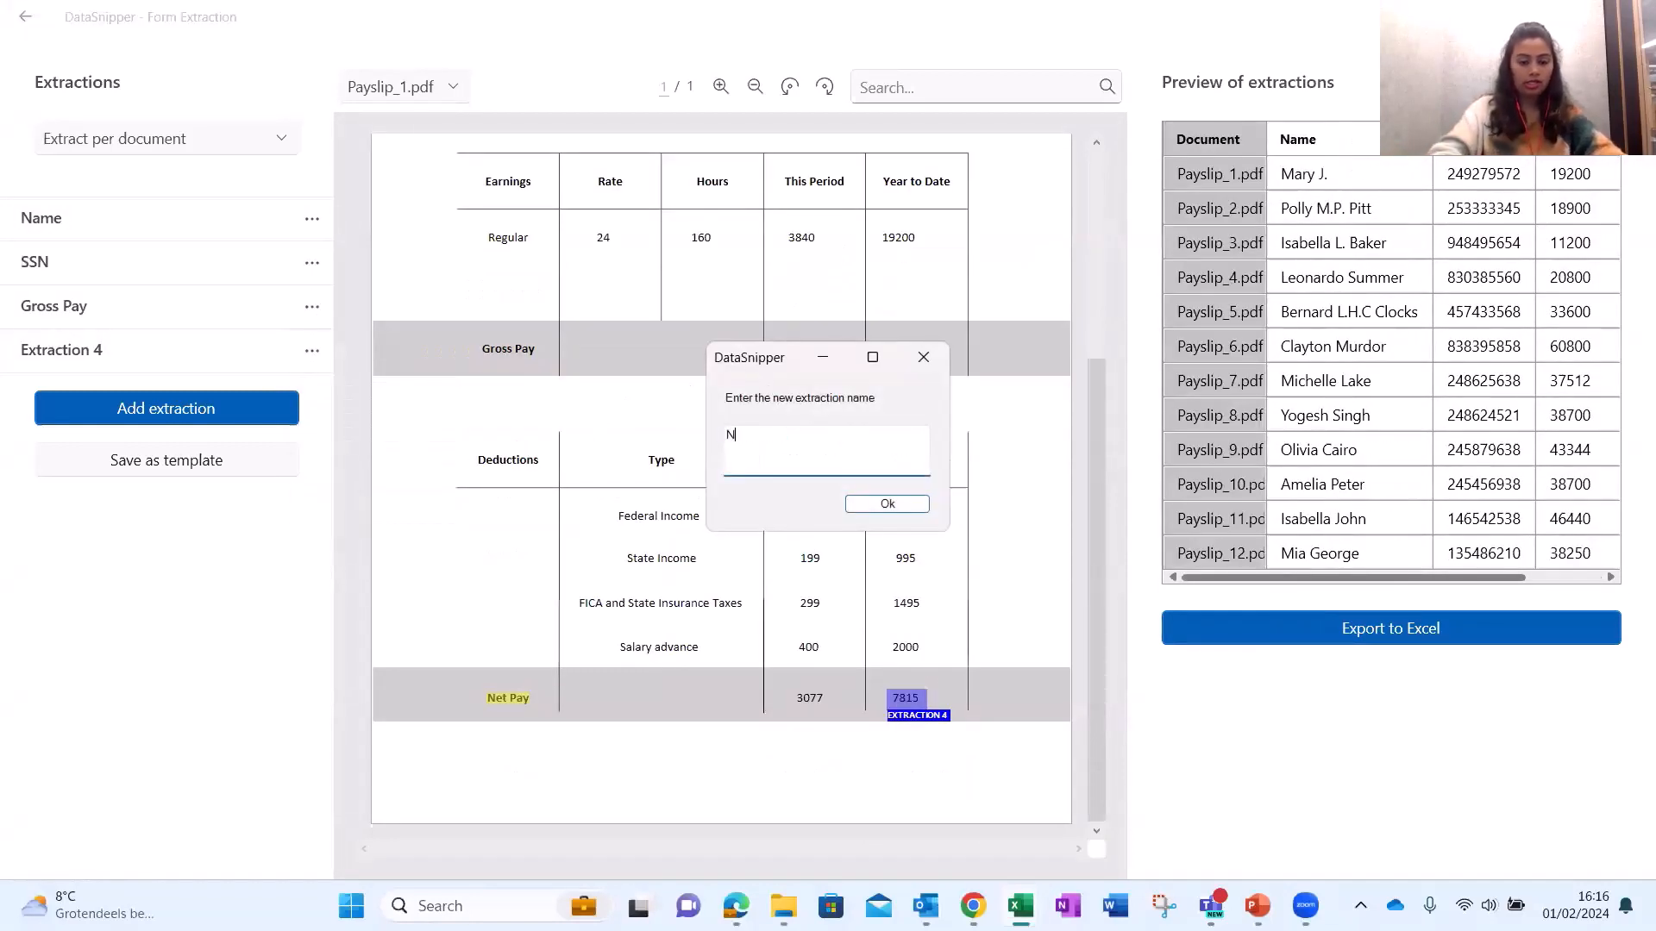
text(et Pay)
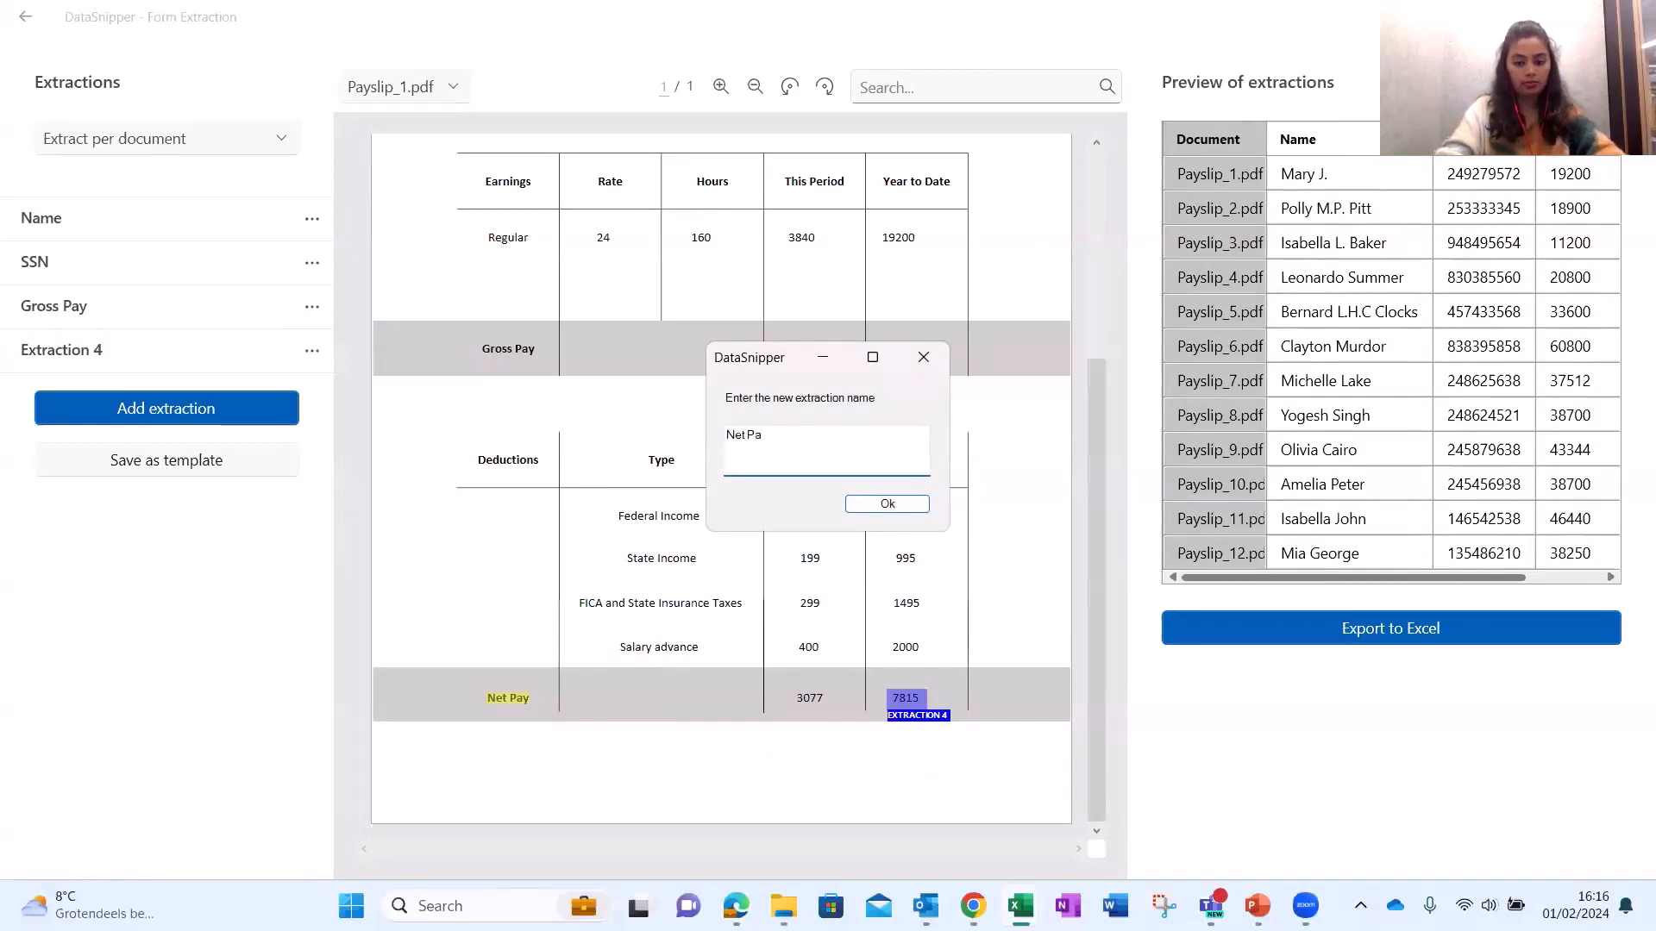
key(Return)
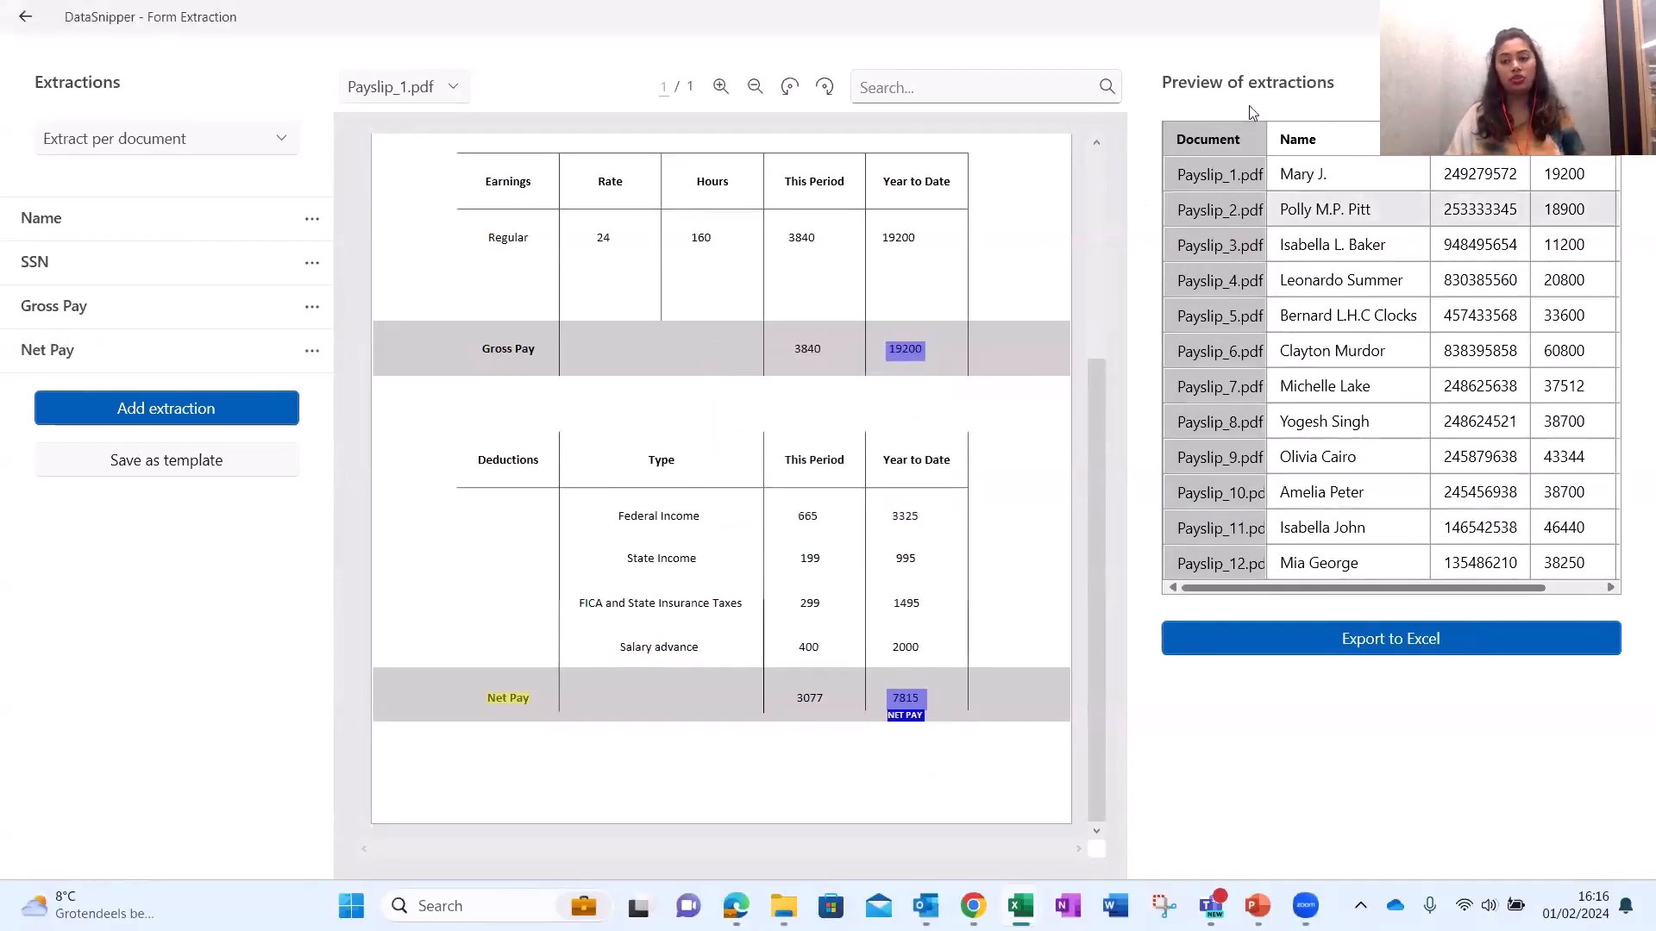
Trace preview names and SSNs to their payslips, then export the extractions to a Form Extraction sheet.
click(1382, 388)
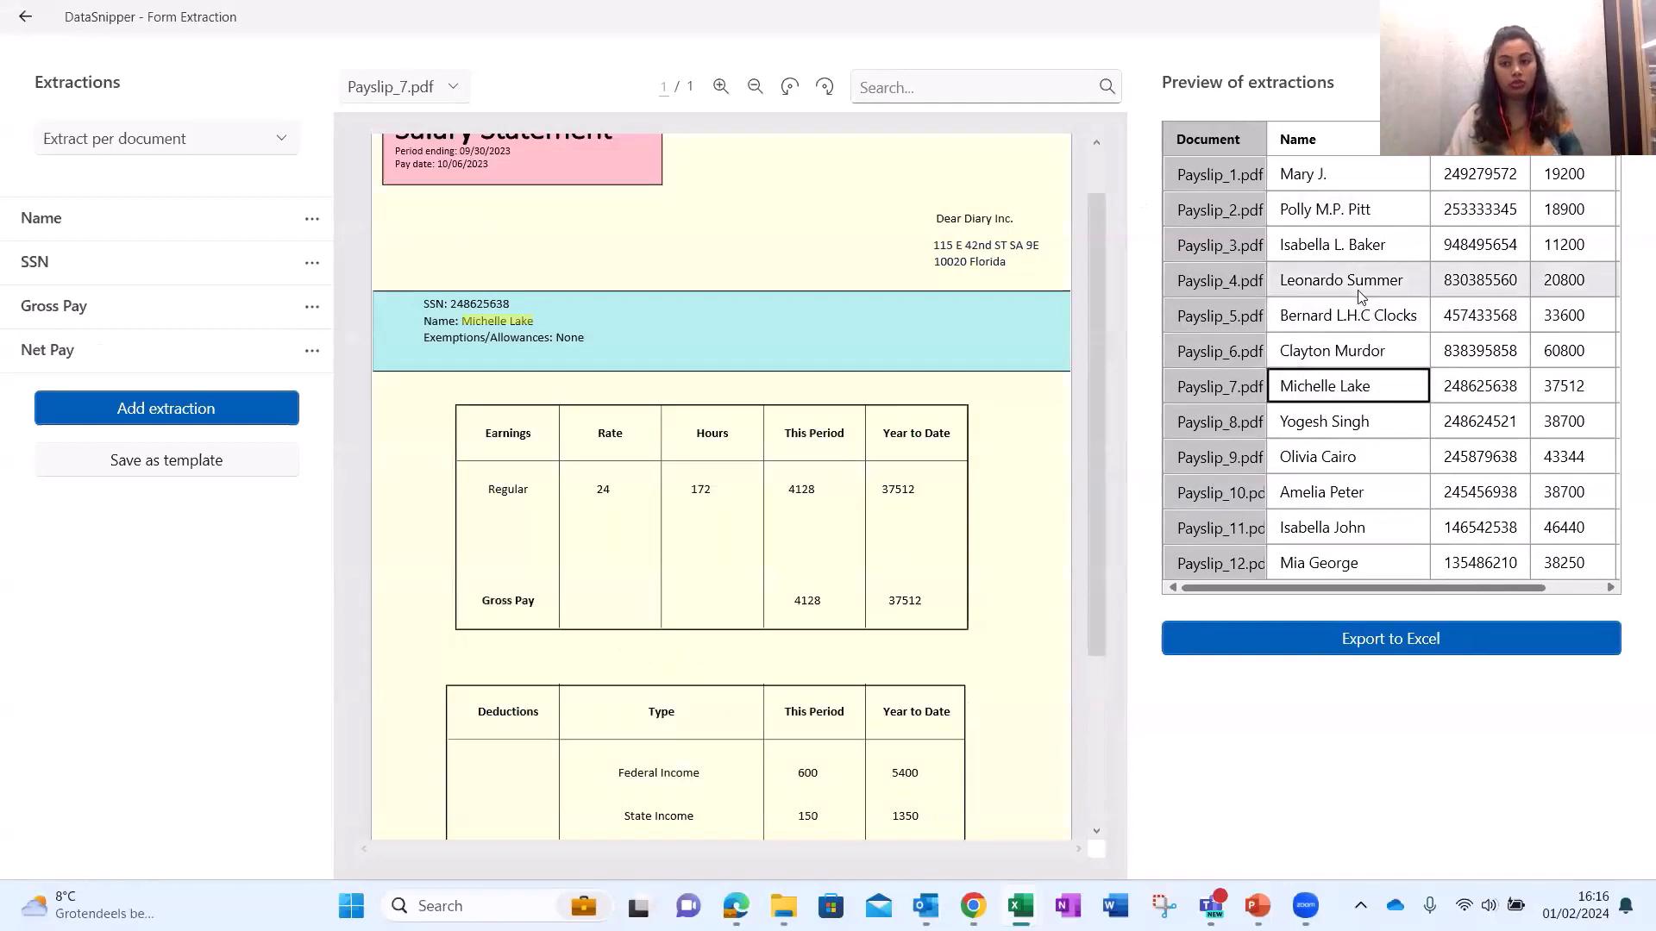
click(1345, 174)
click(1479, 245)
click(1480, 350)
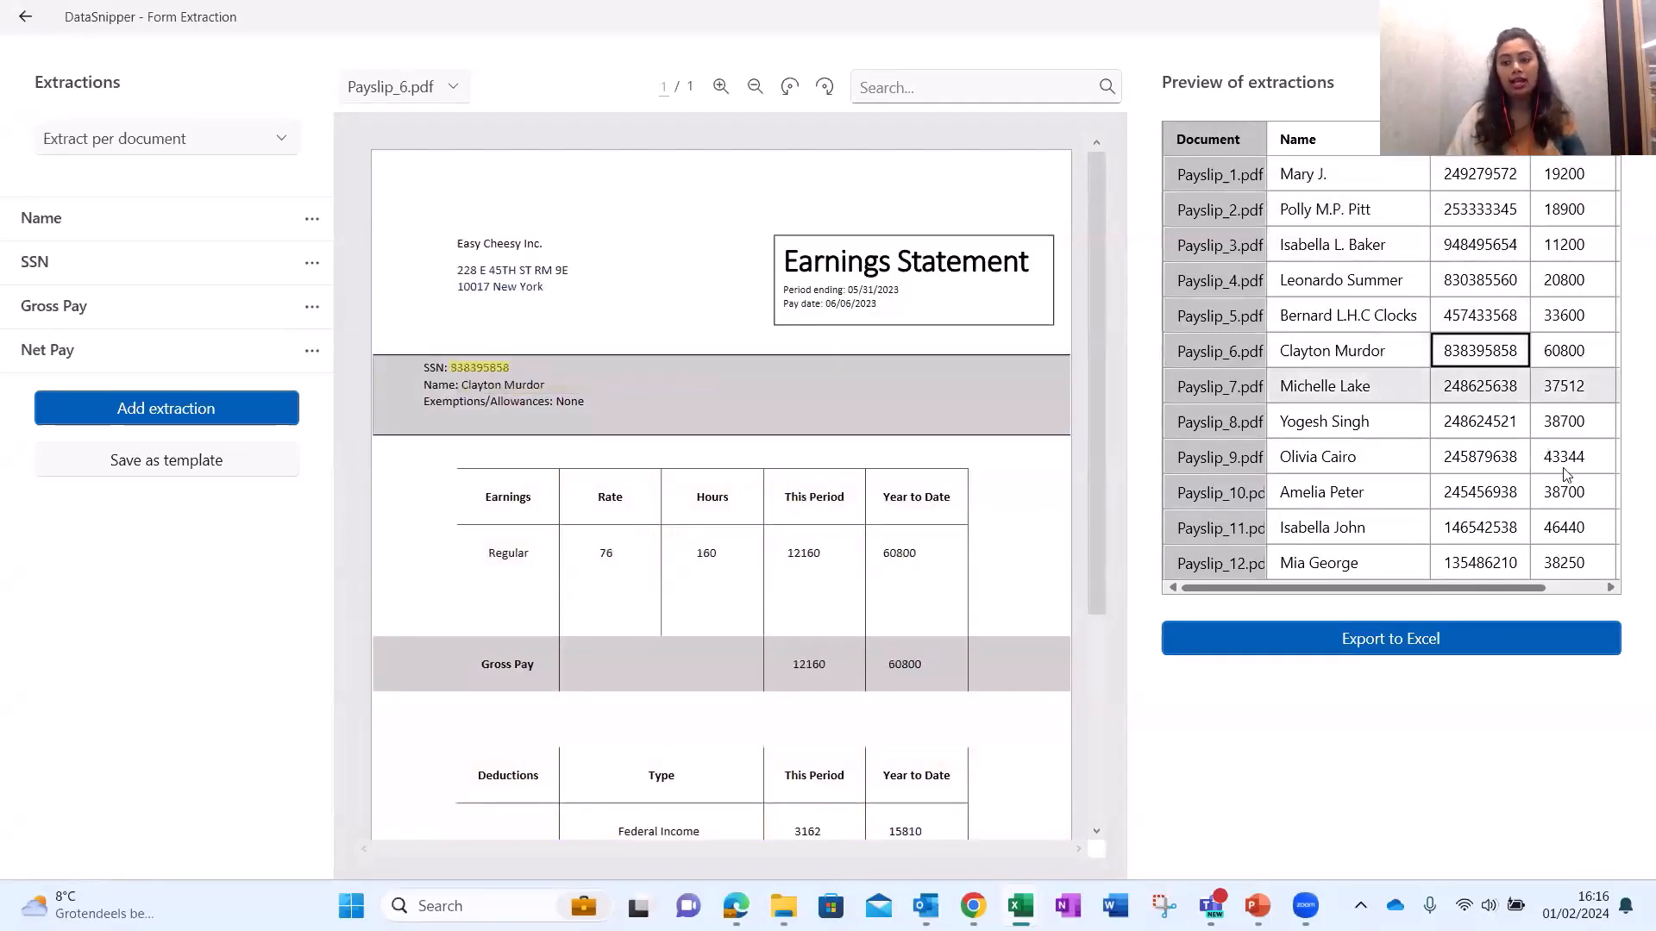
click(1583, 588)
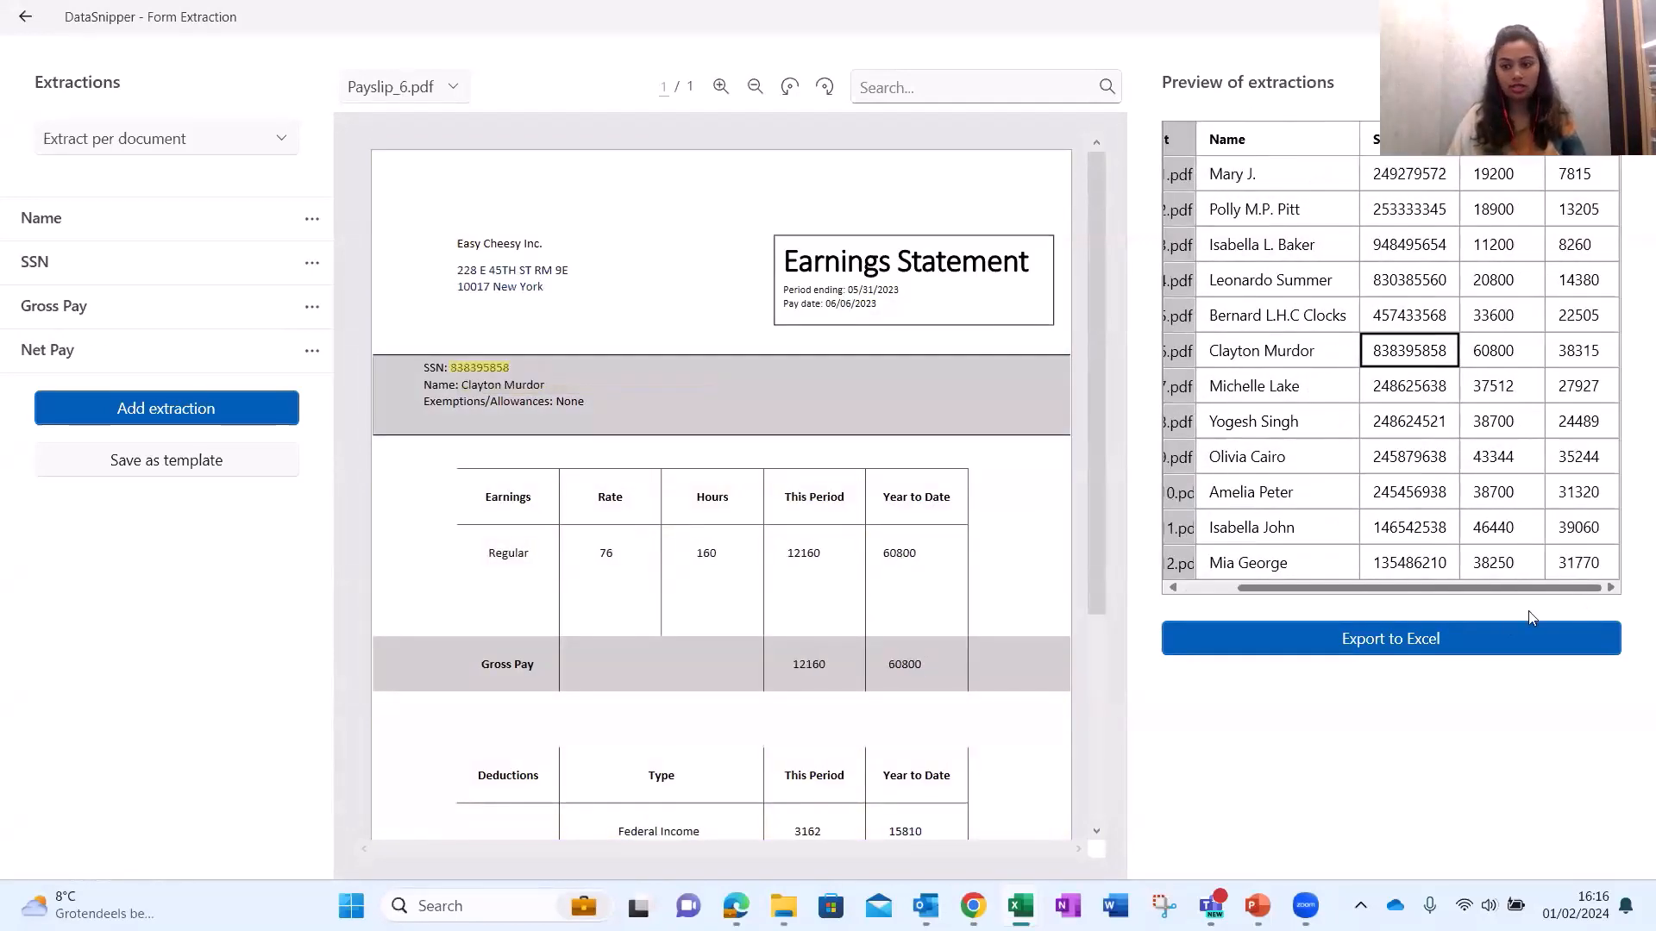
click(1463, 648)
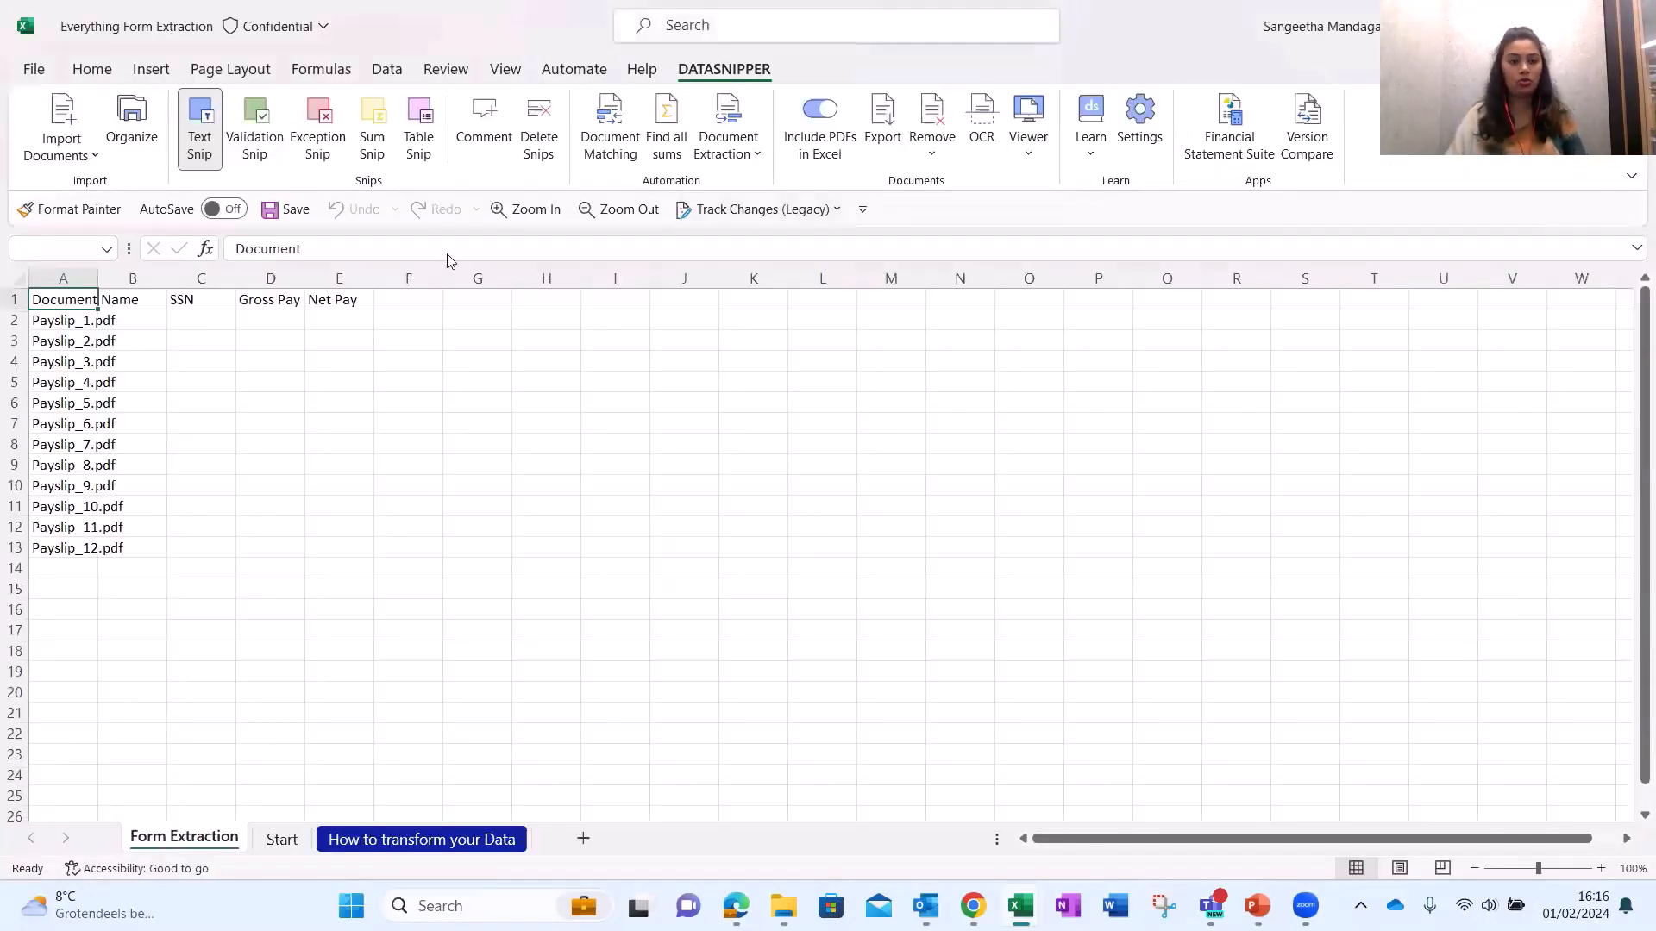
Trace exported names and gross pay values back to their source payslips in the Document Viewer.
click(131, 382)
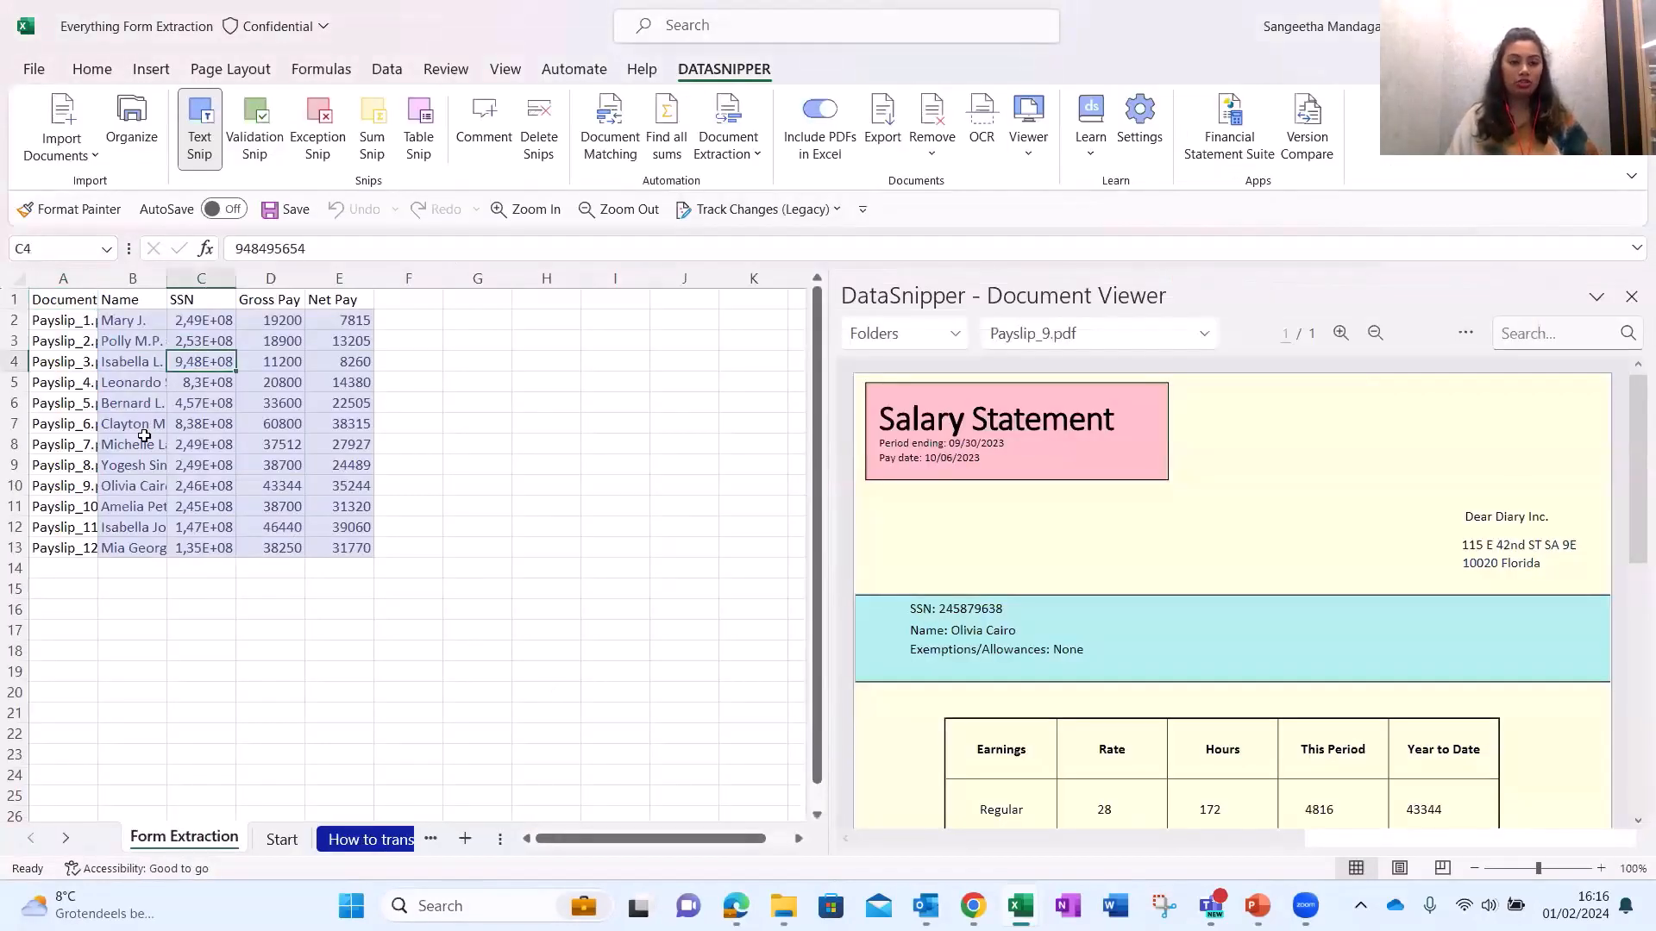
click(125, 345)
click(148, 466)
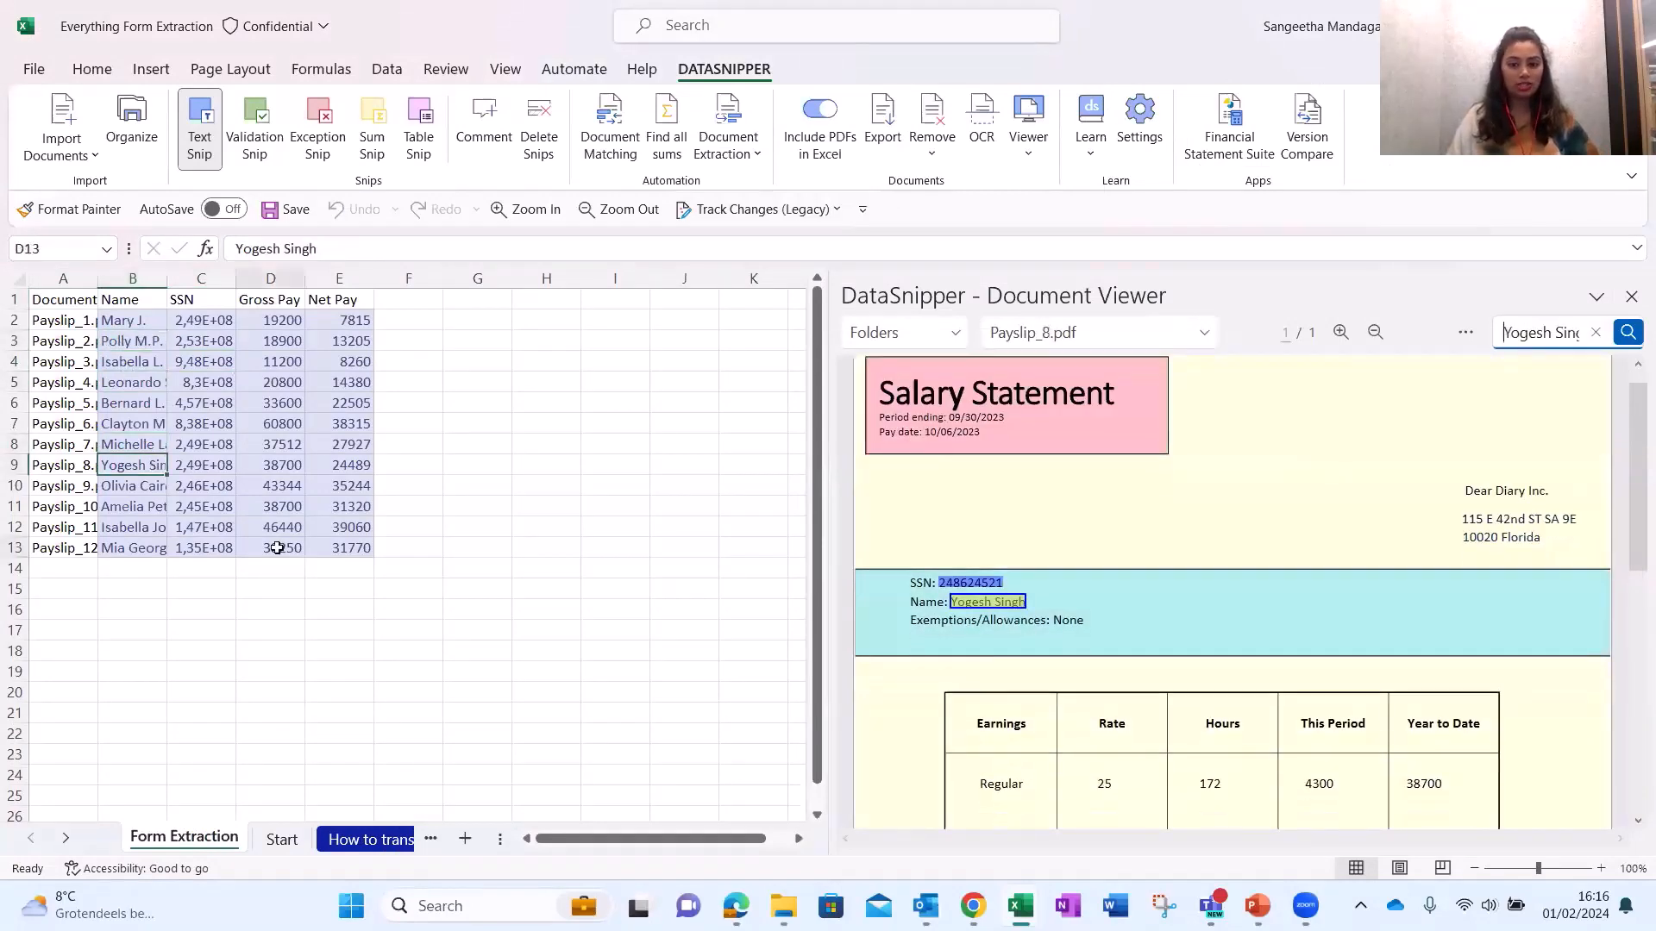
click(270, 548)
click(270, 485)
click(246, 414)
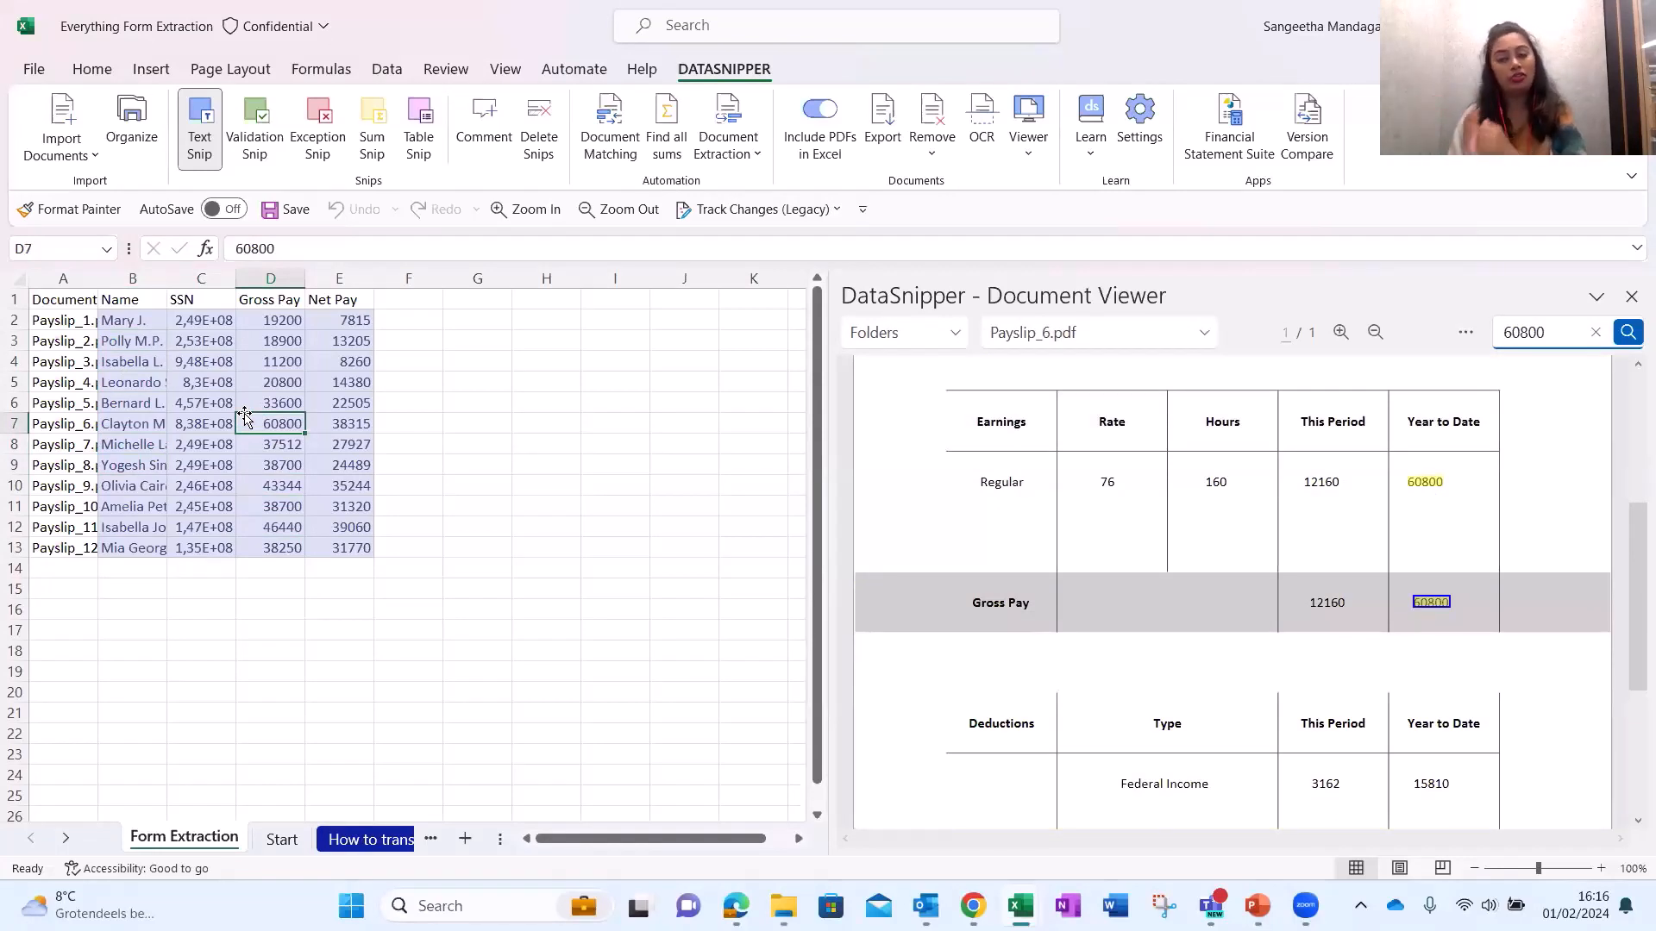
click(481, 486)
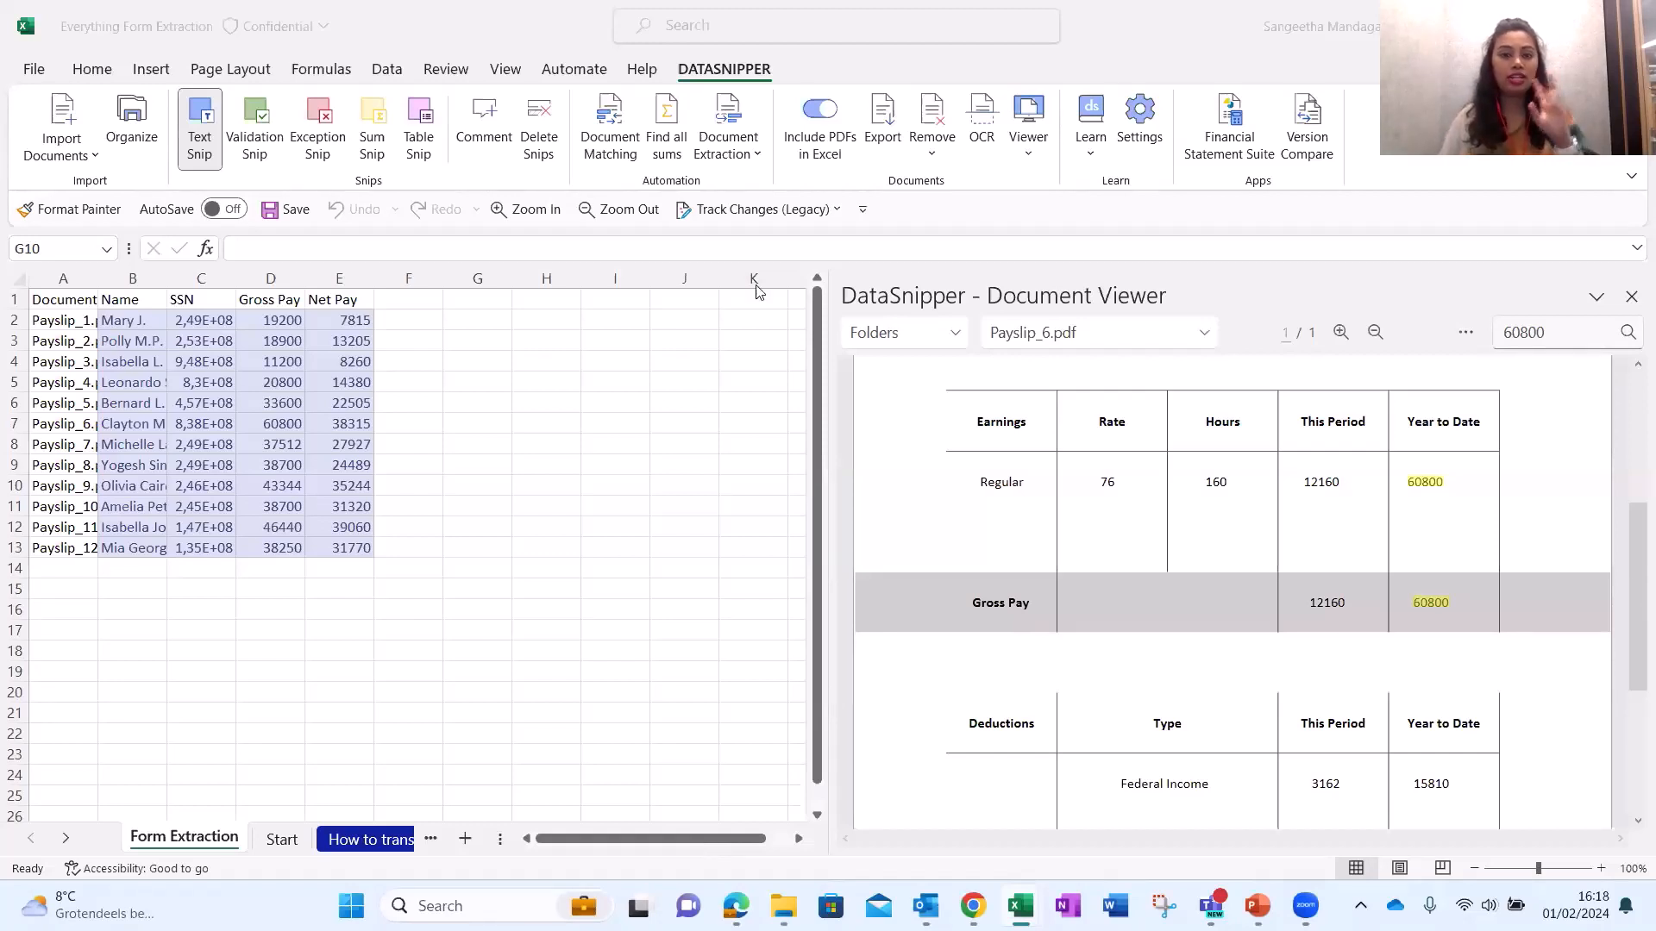
click(730, 164)
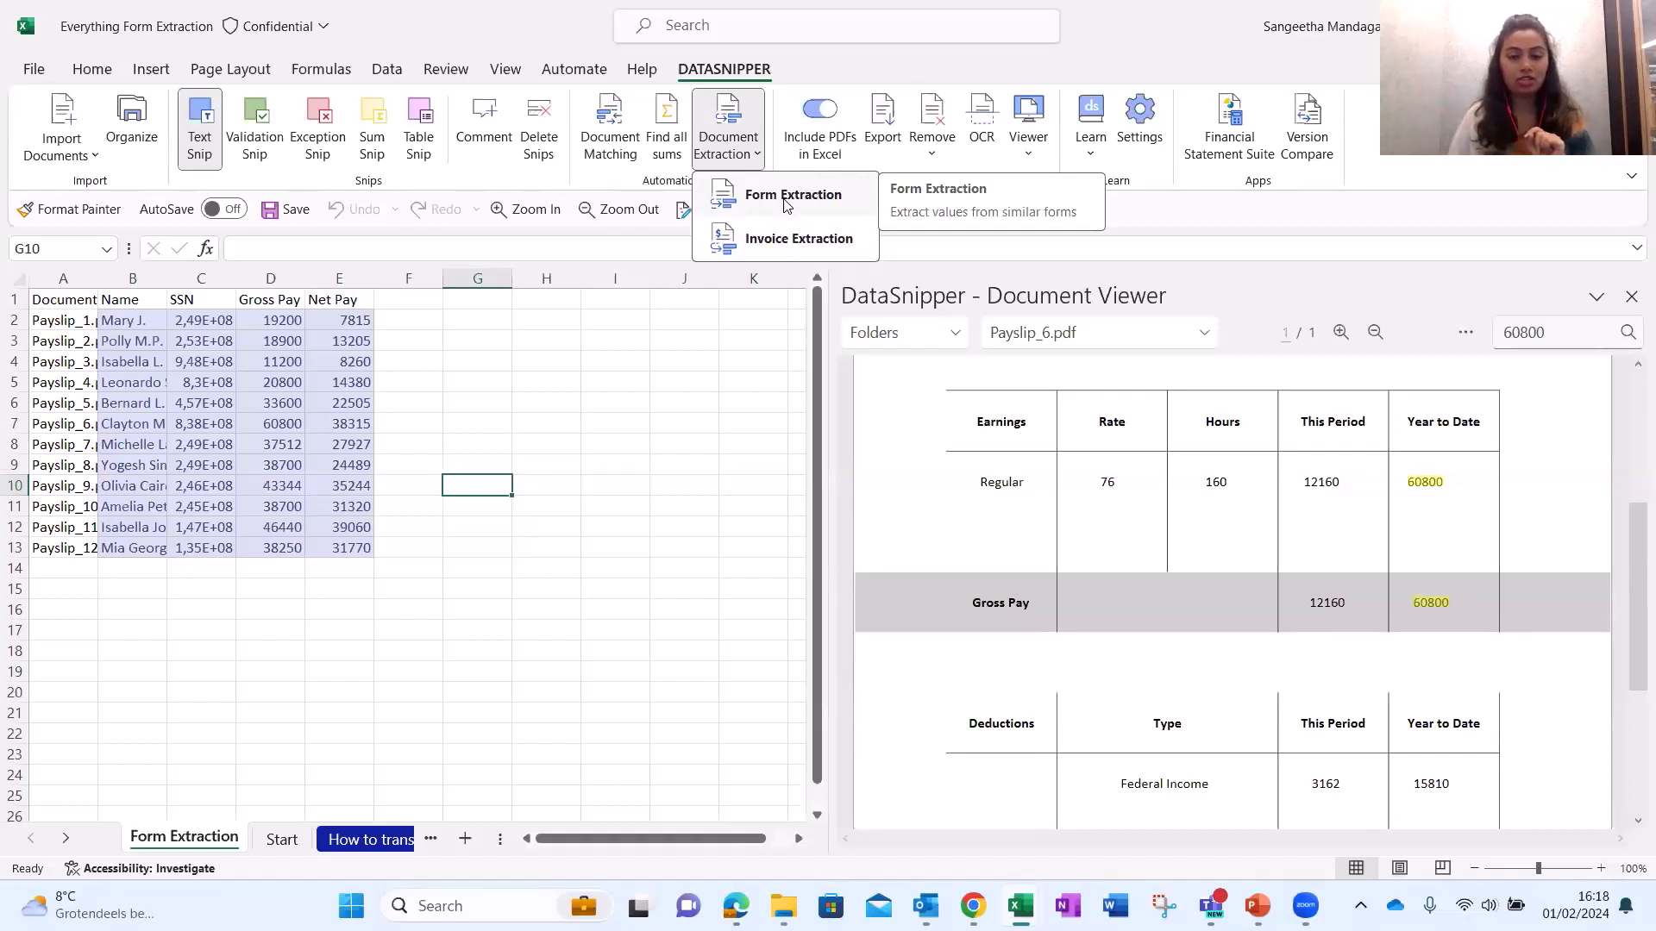
click(785, 201)
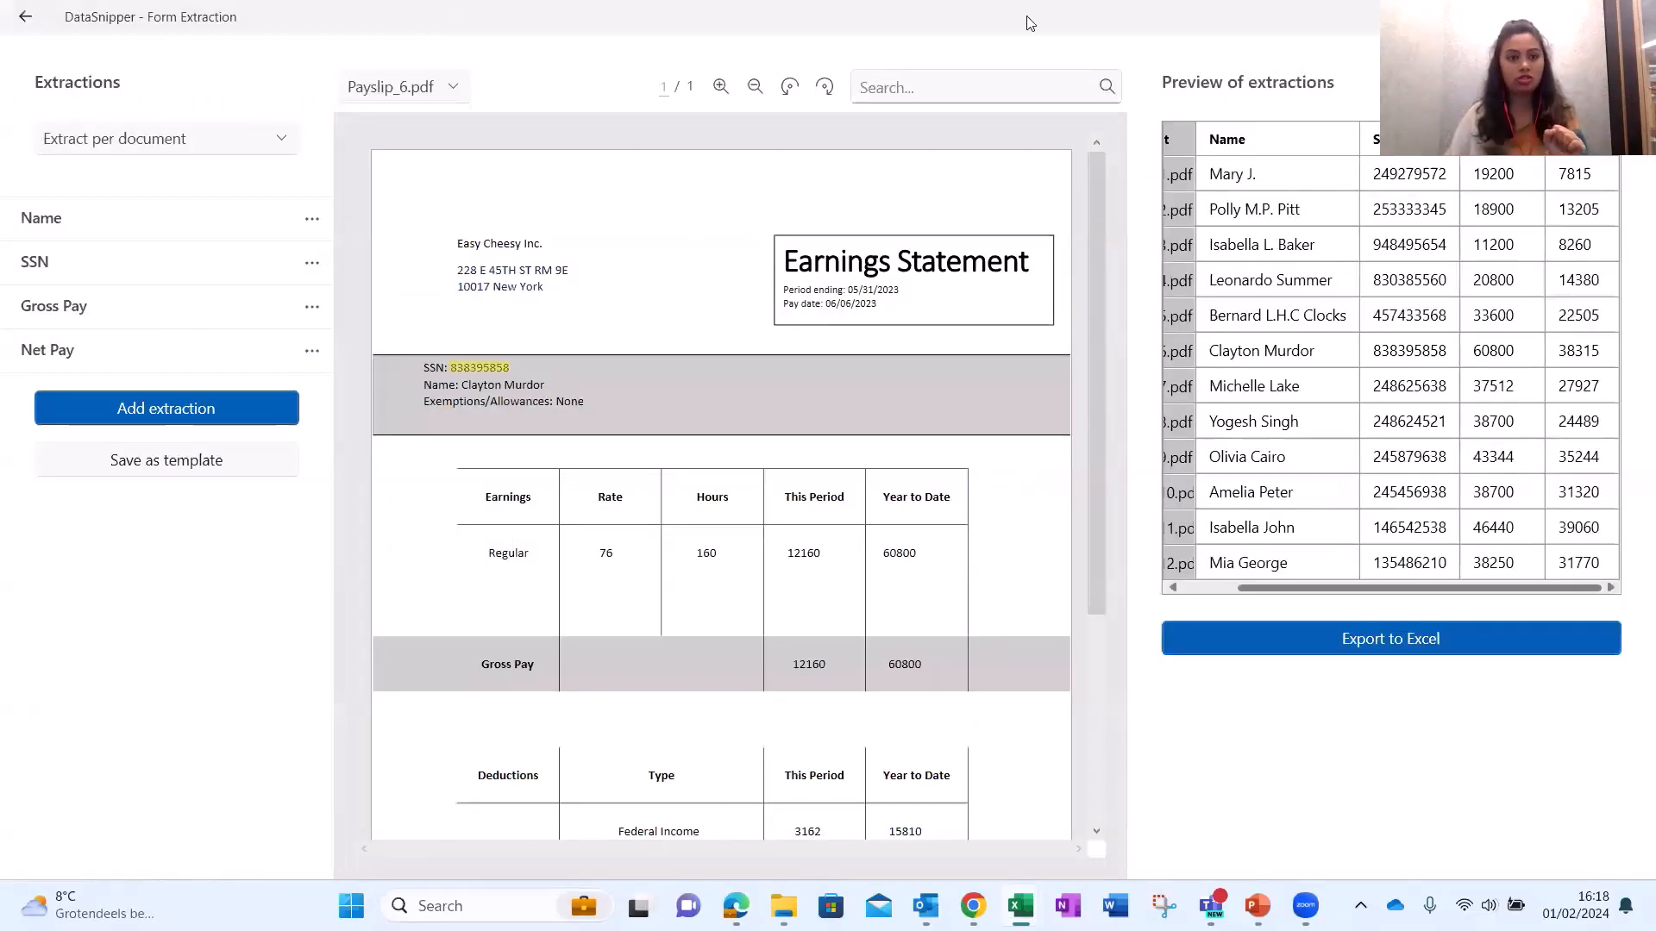
click(1634, 17)
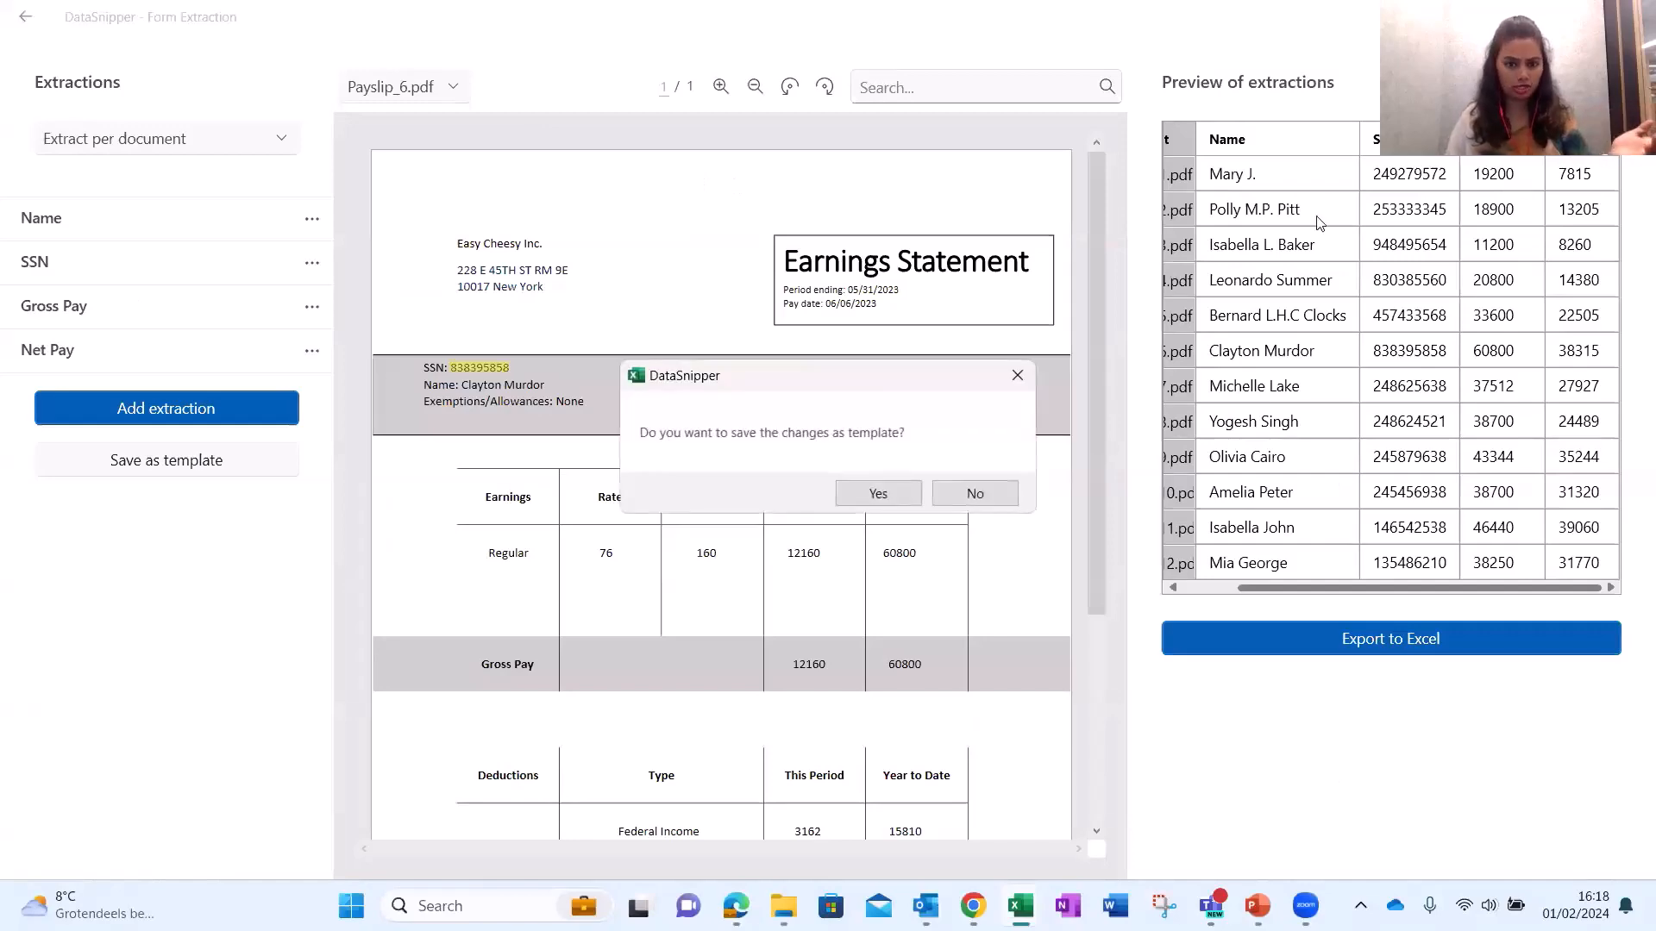
click(975, 494)
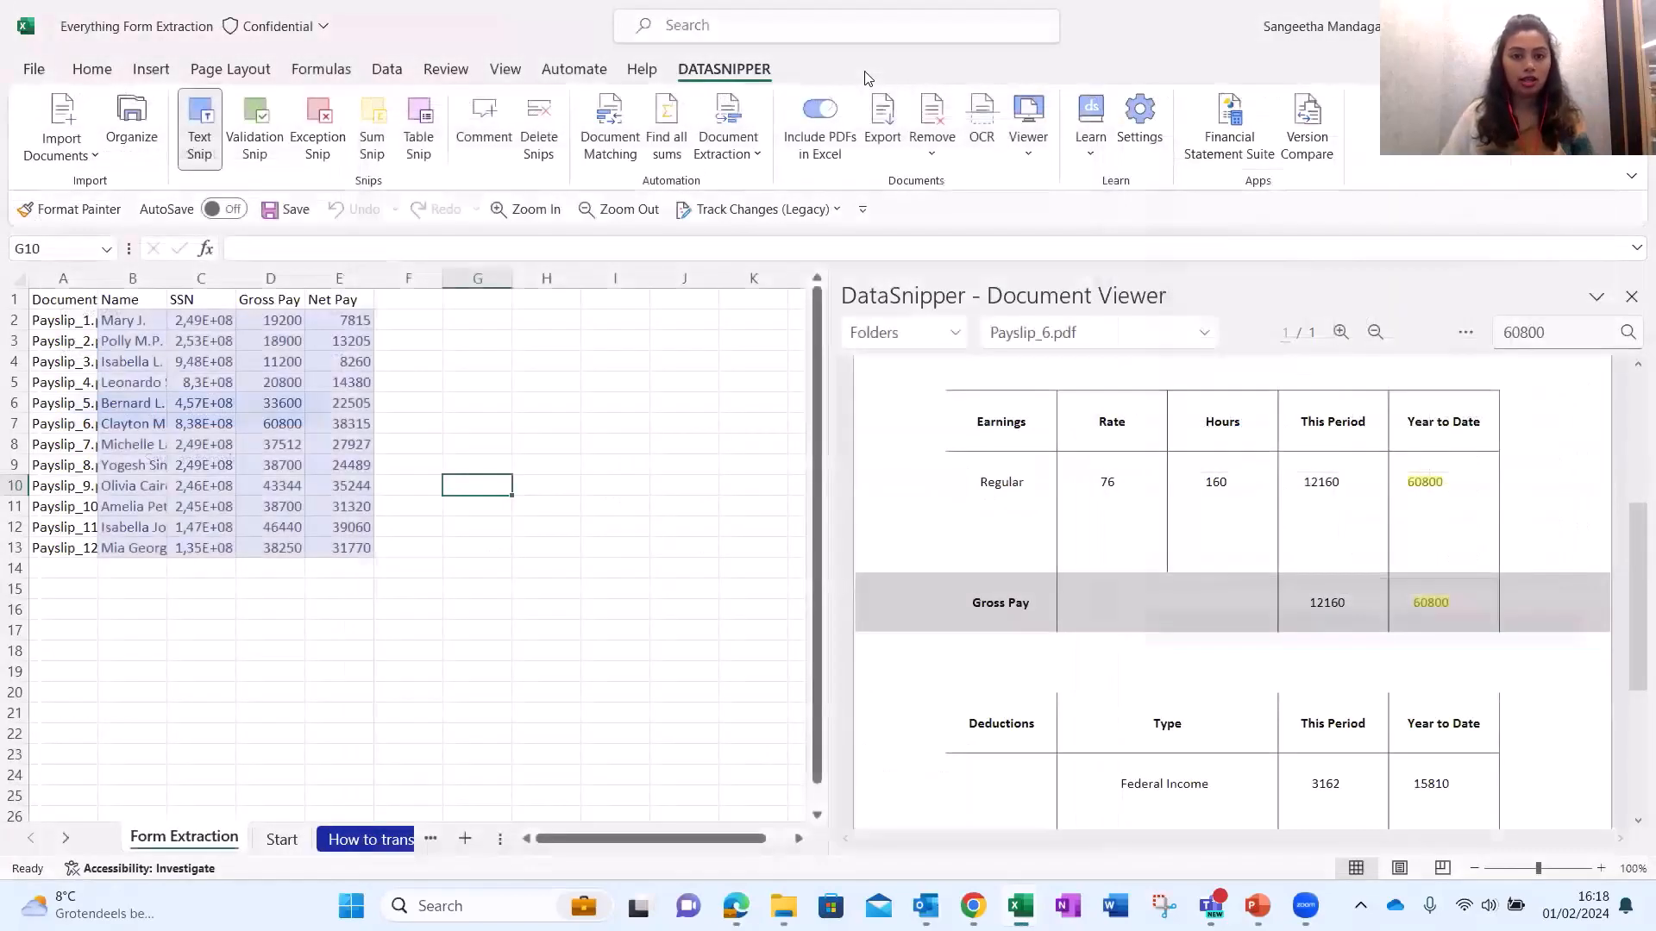
click(740, 169)
click(762, 198)
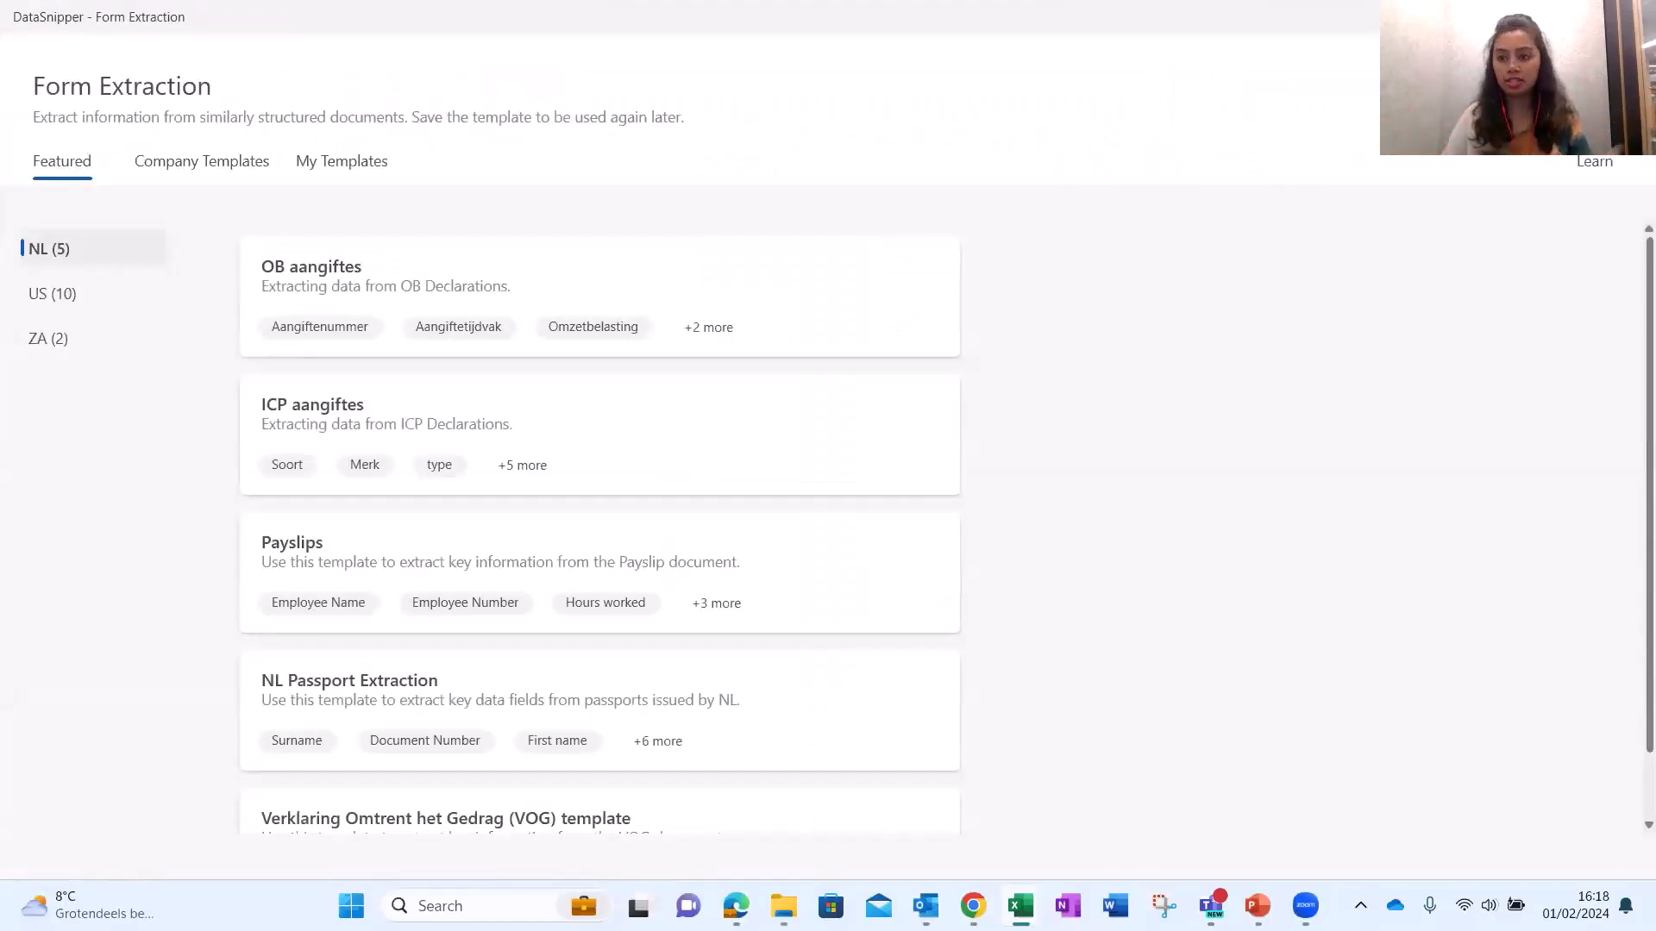
Select User Access Approvals.pdf as the document and confirm the form extraction.
scroll(902, 436, down, 5)
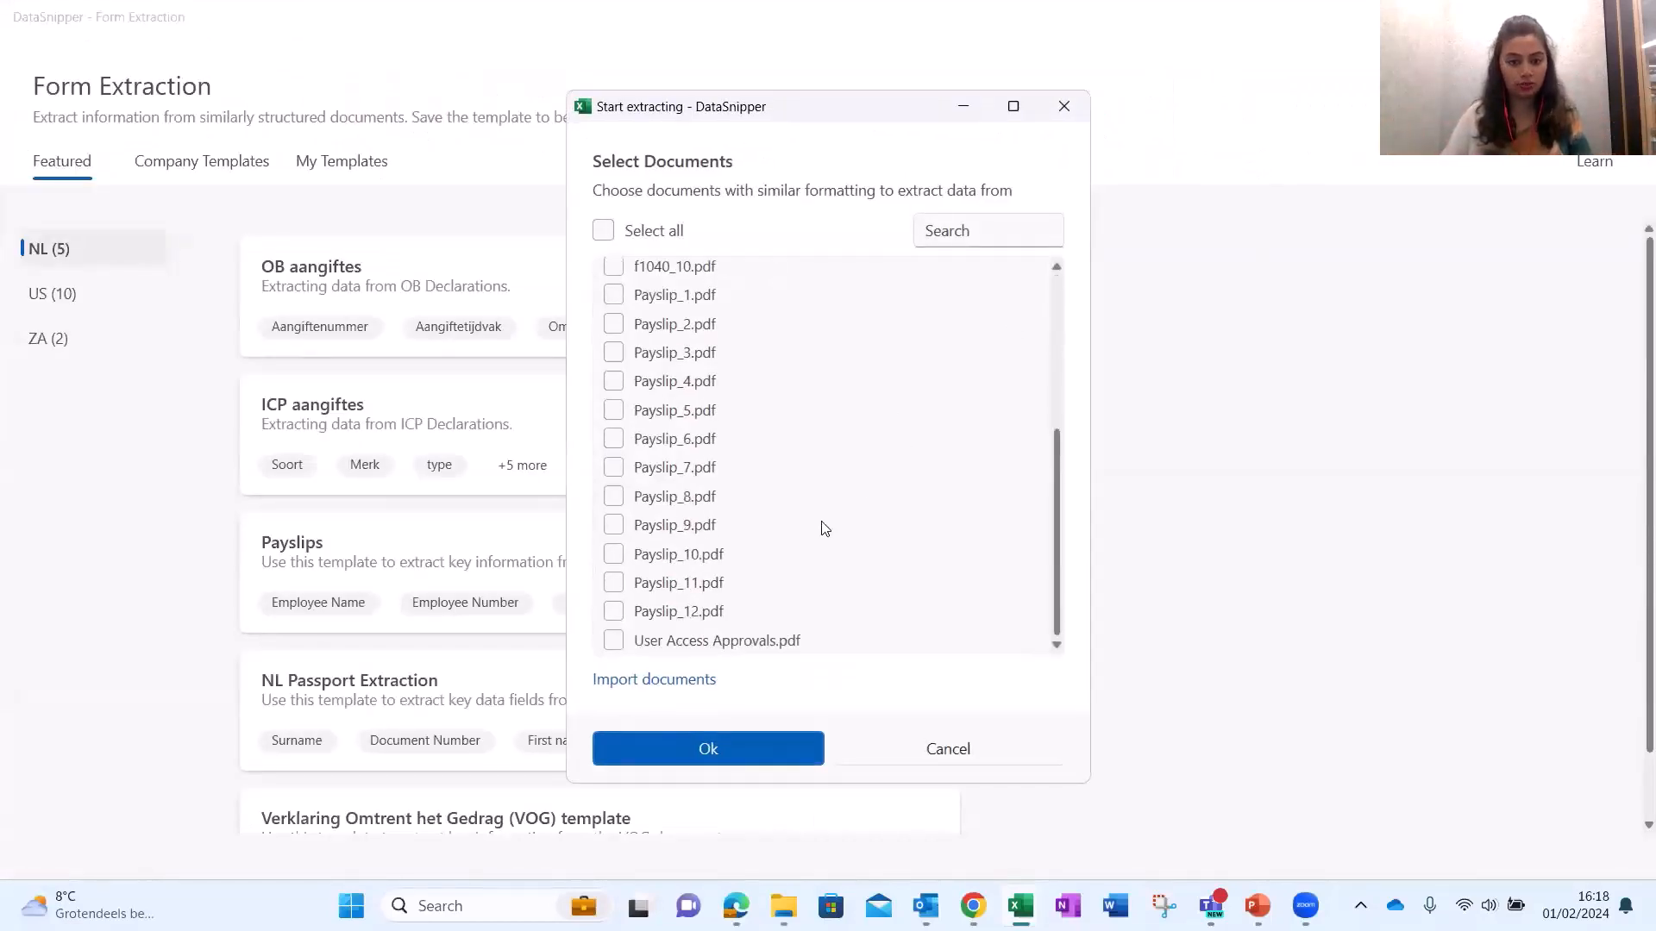
click(761, 652)
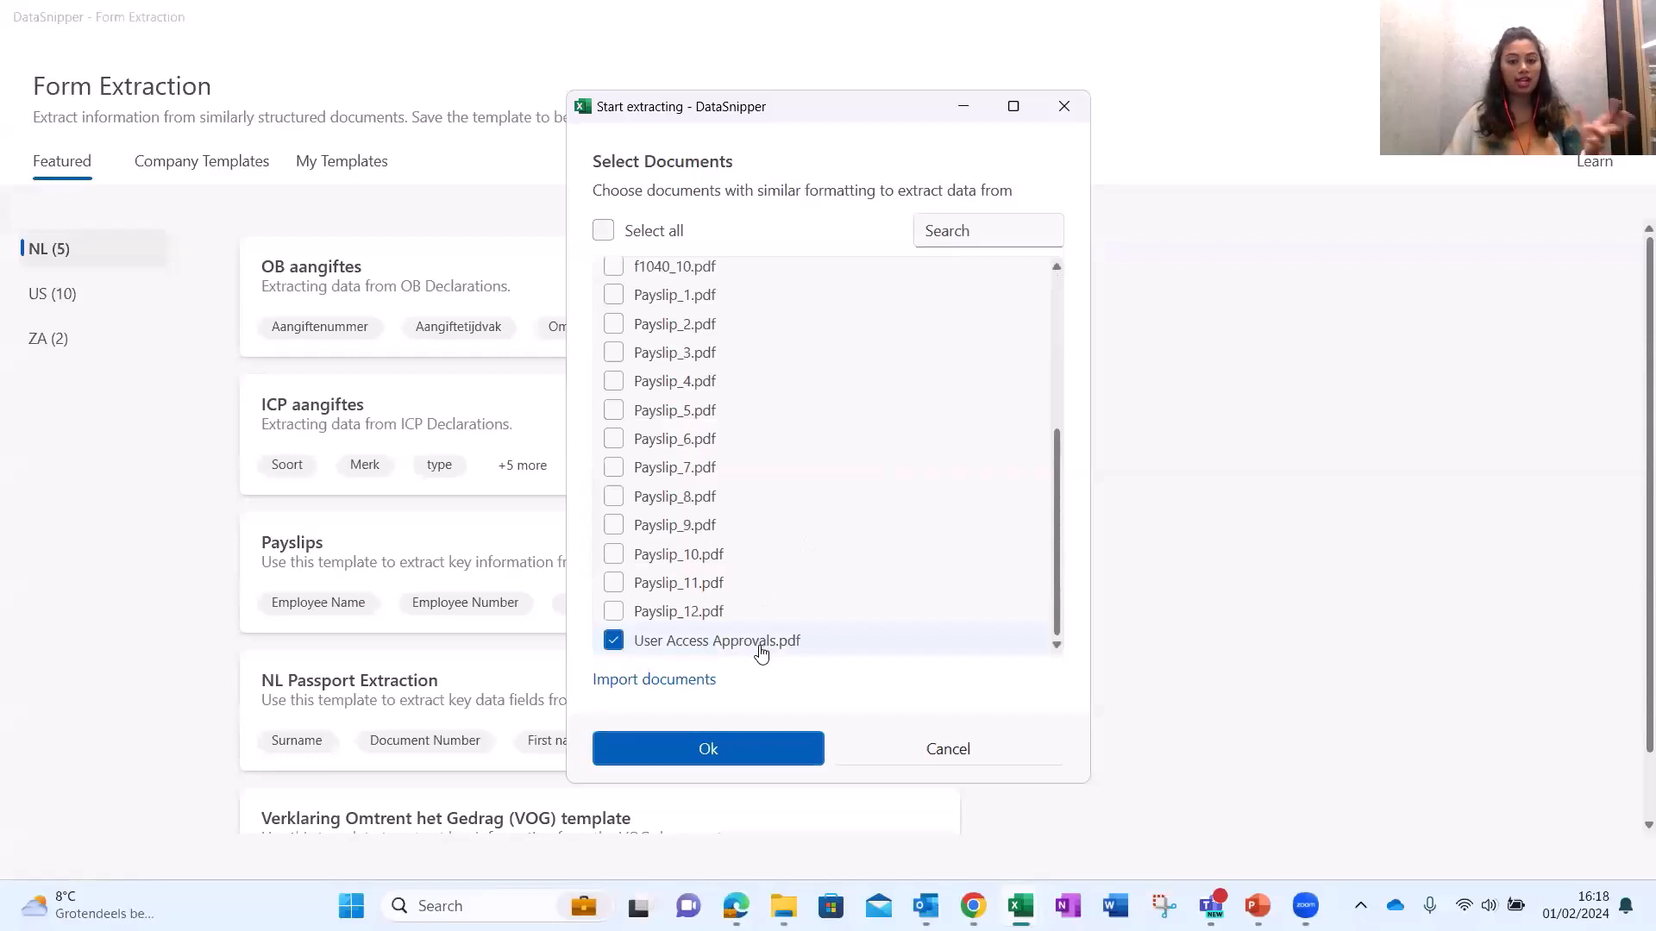
click(766, 750)
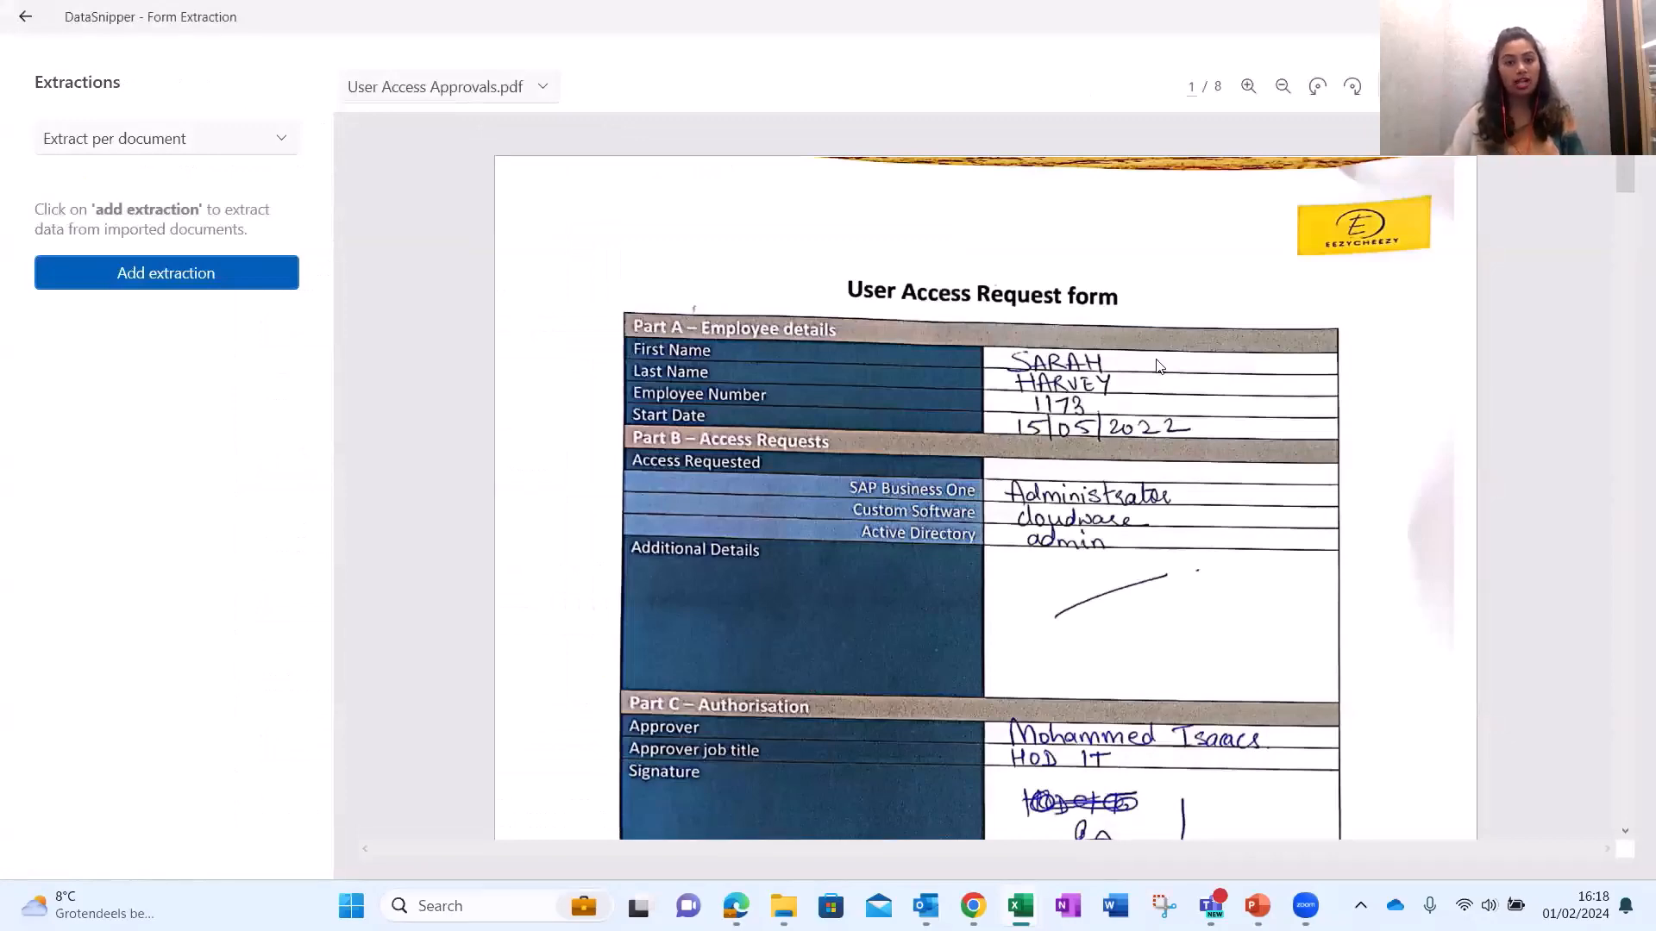
scroll(1158, 365, down, 5)
scroll(1158, 365, down, 20)
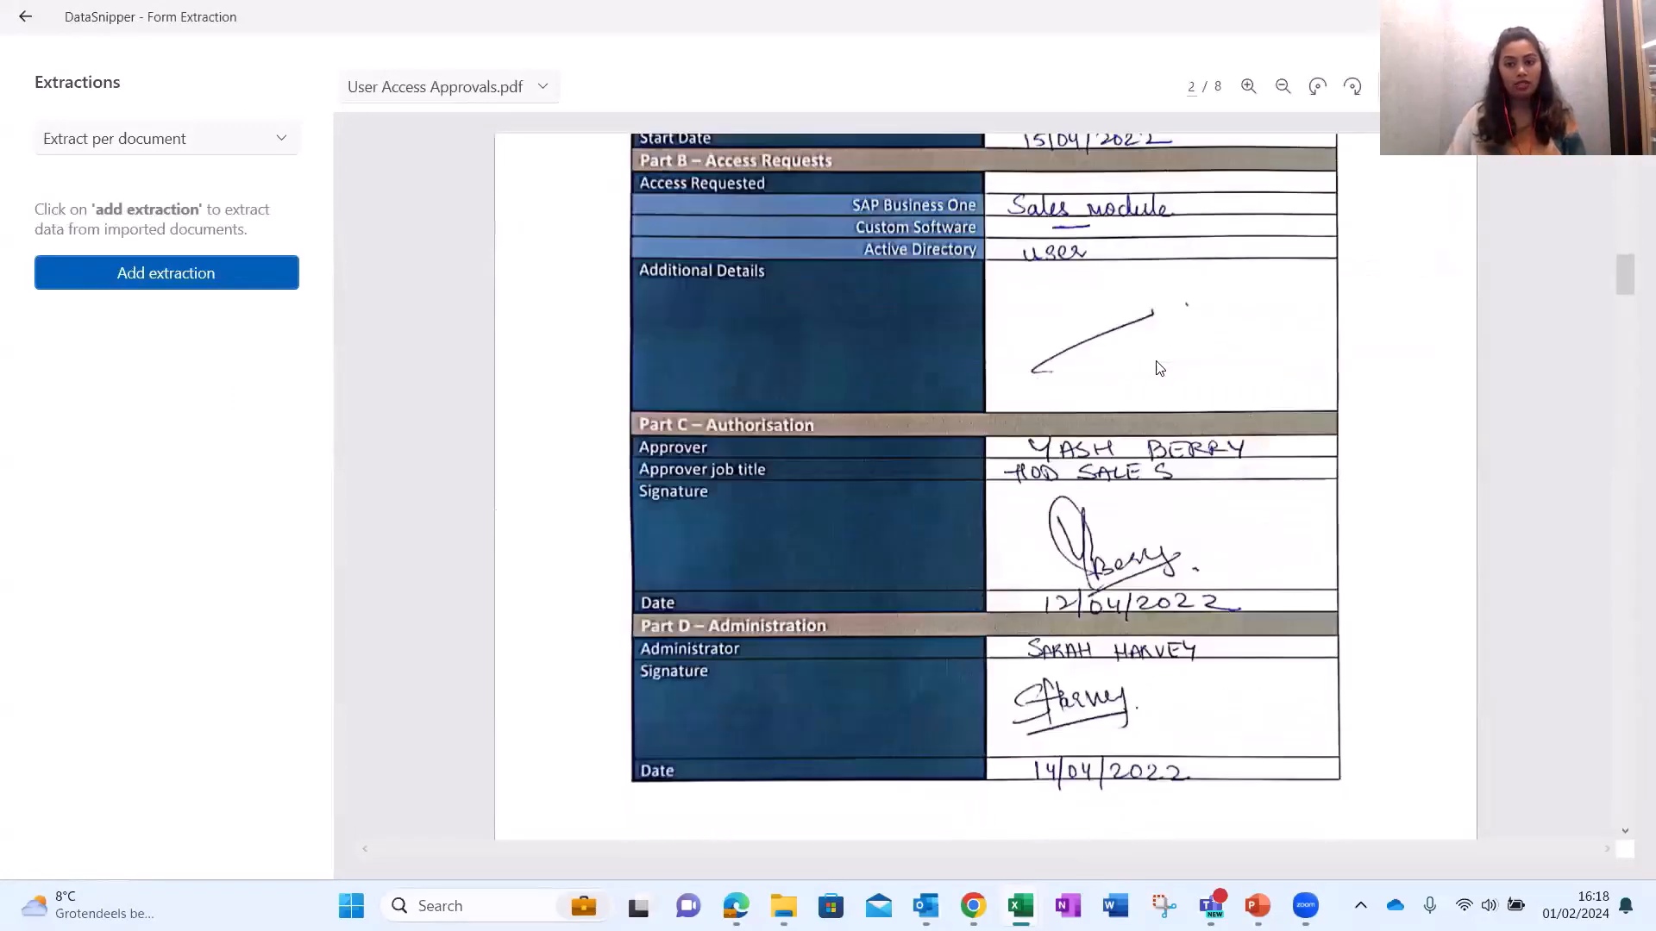
scroll(1158, 368, down, 20)
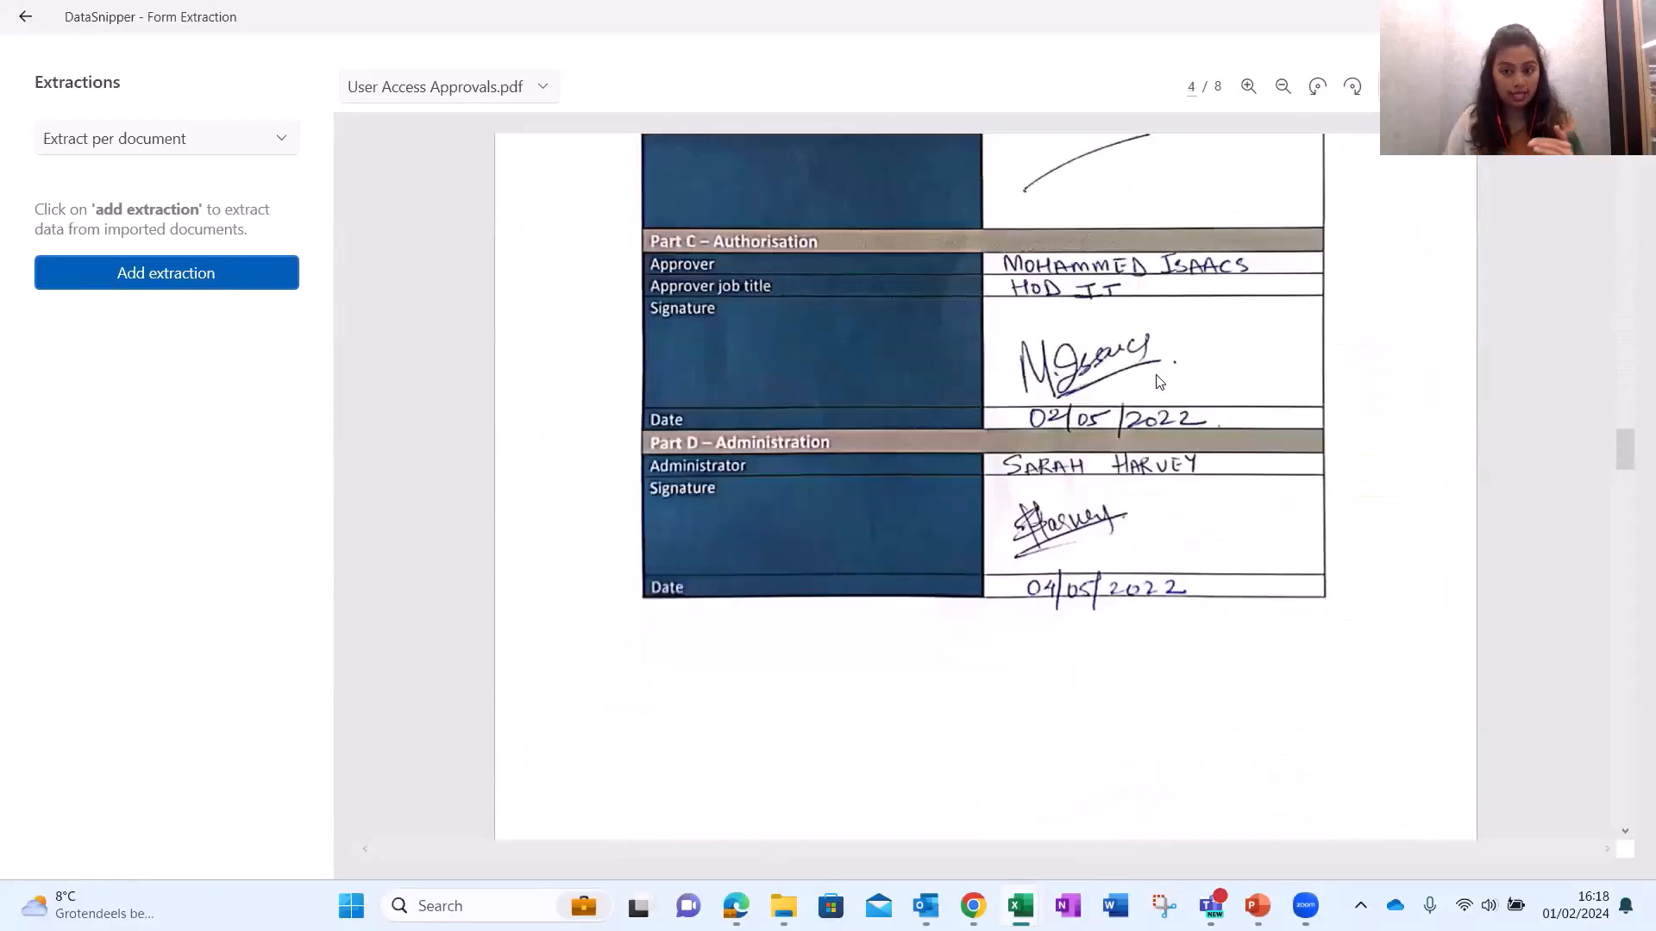
scroll(1158, 385, down, 20)
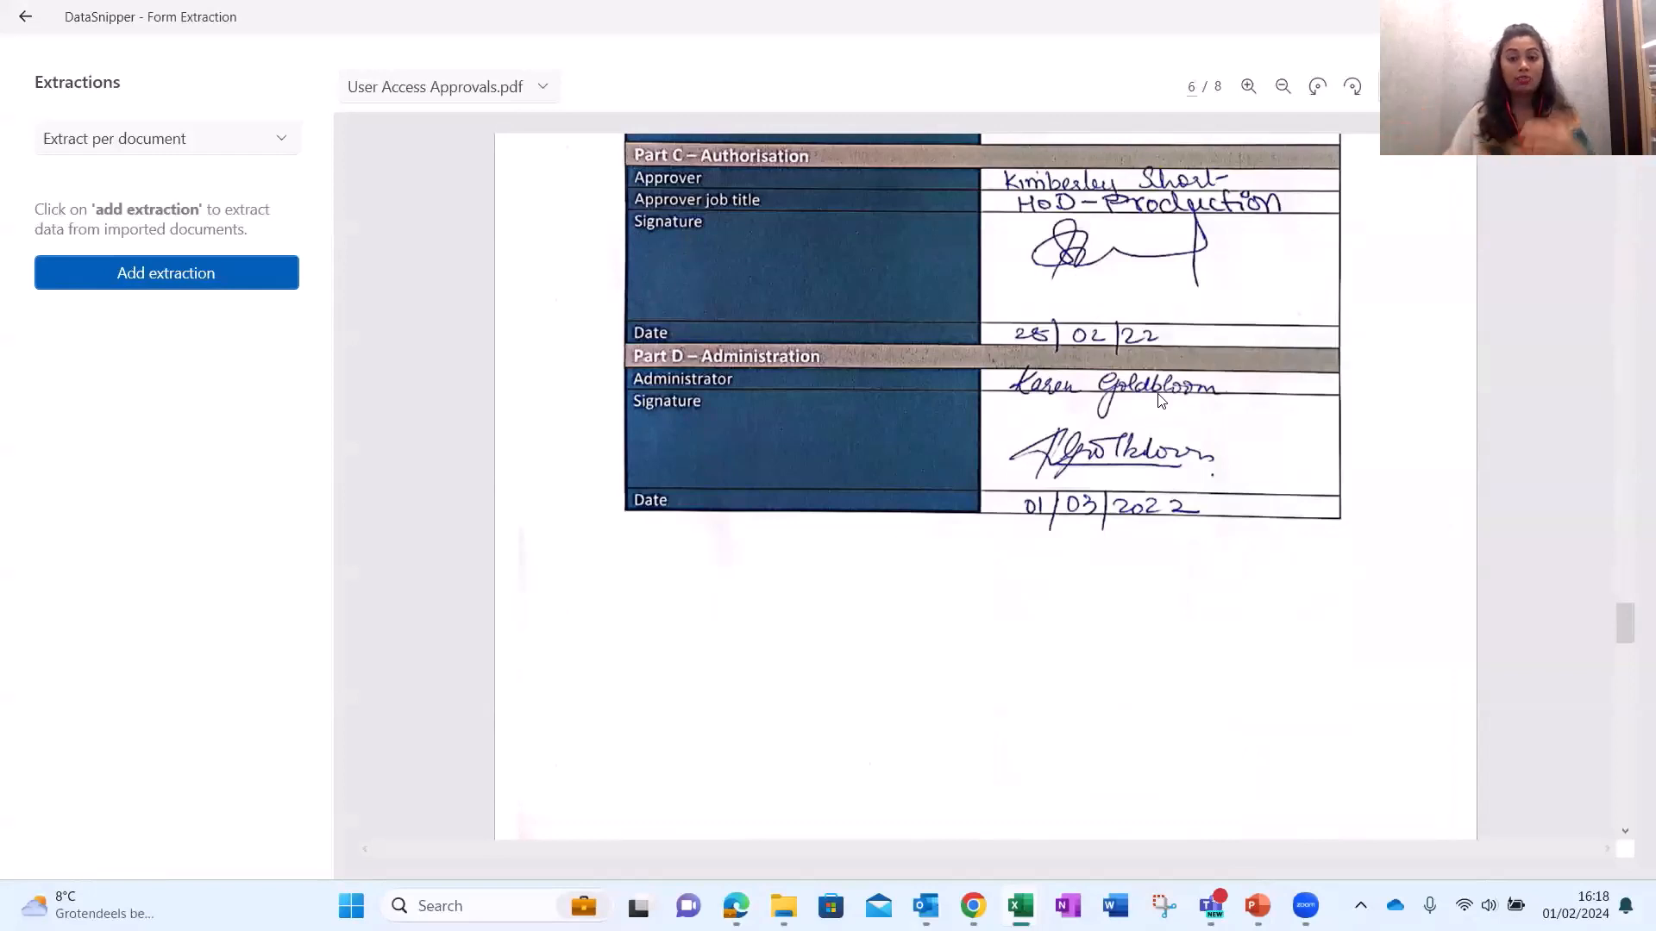
scroll(1173, 526, down, 5)
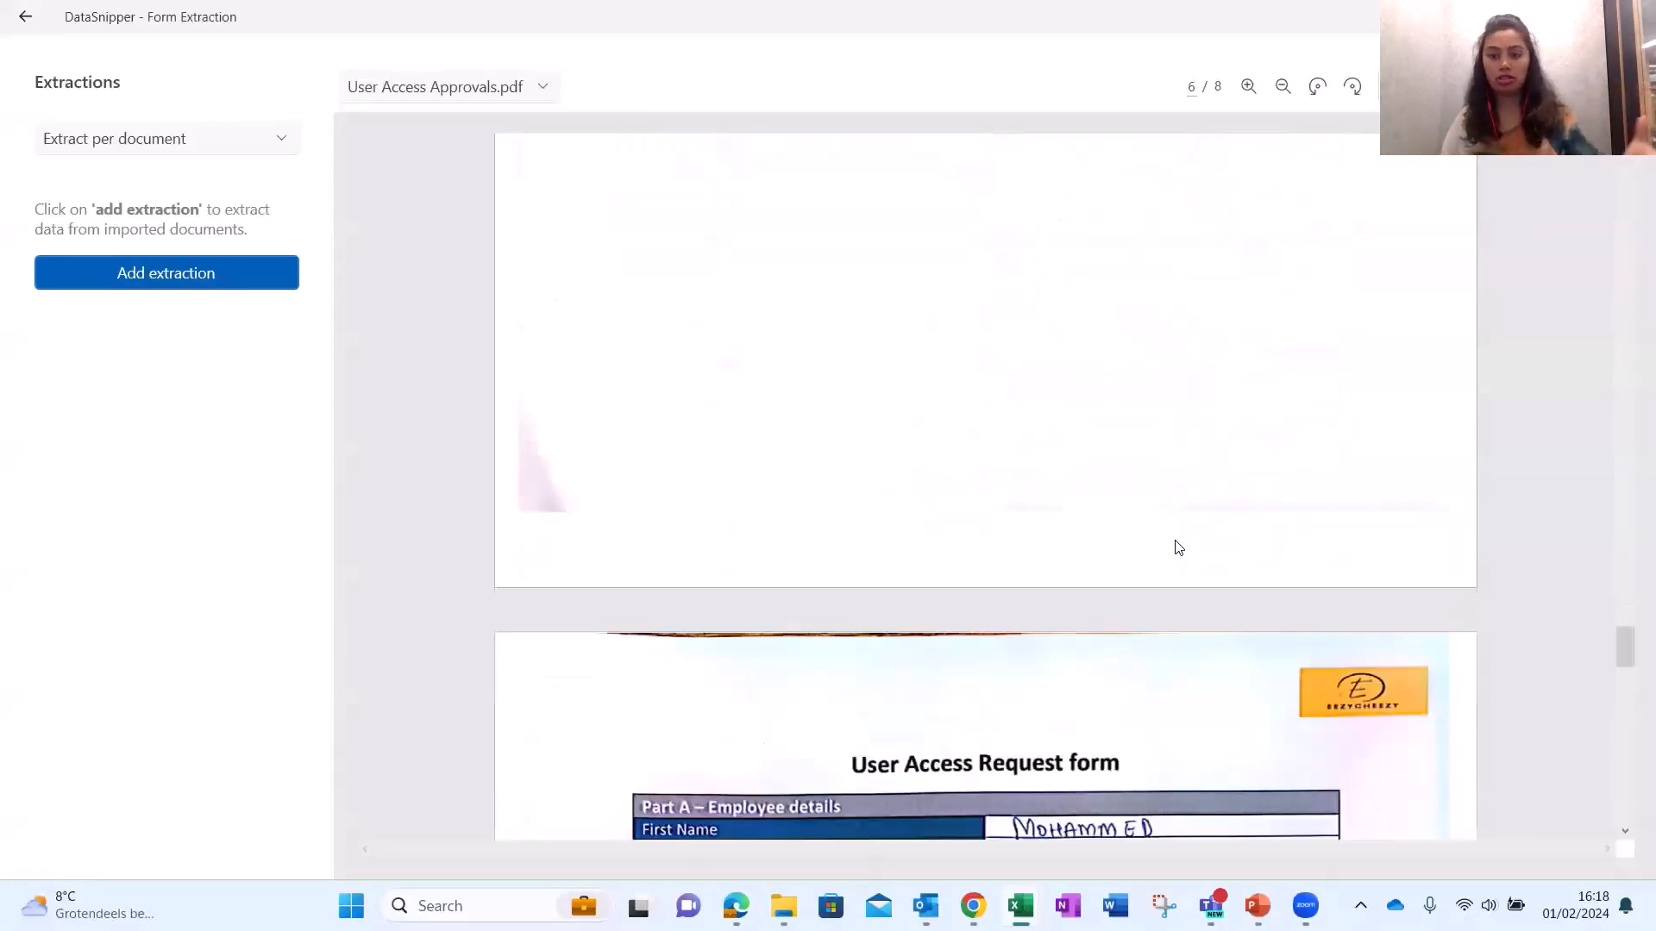
scroll(1178, 547, down, 8)
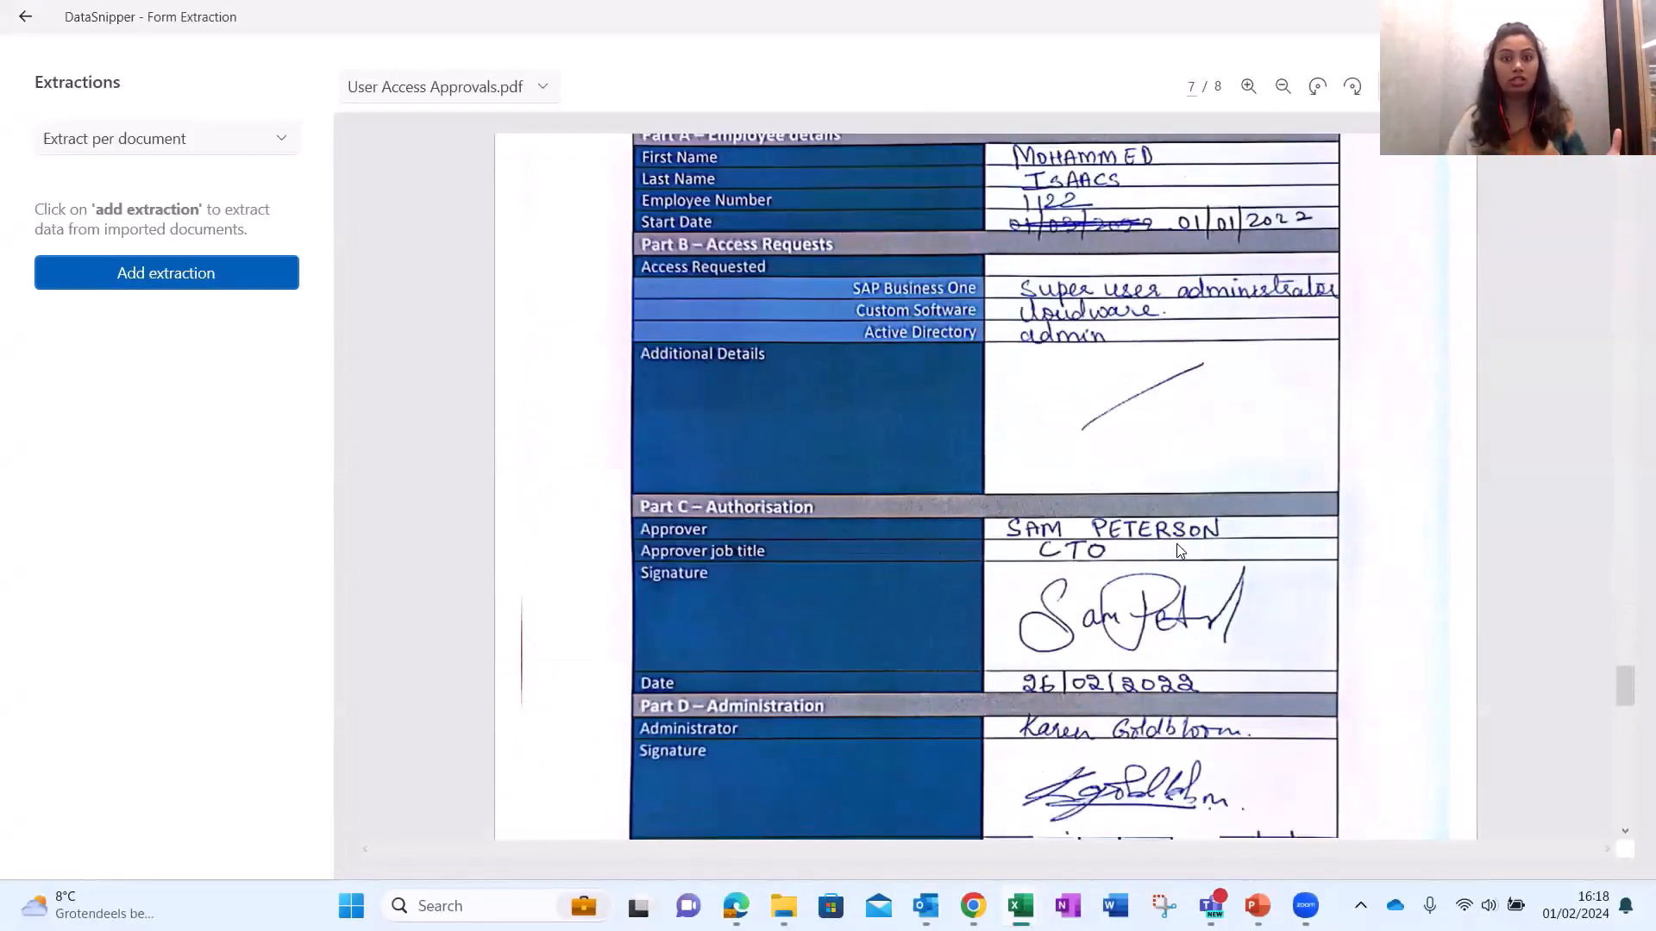
scroll(1179, 551, down, 15)
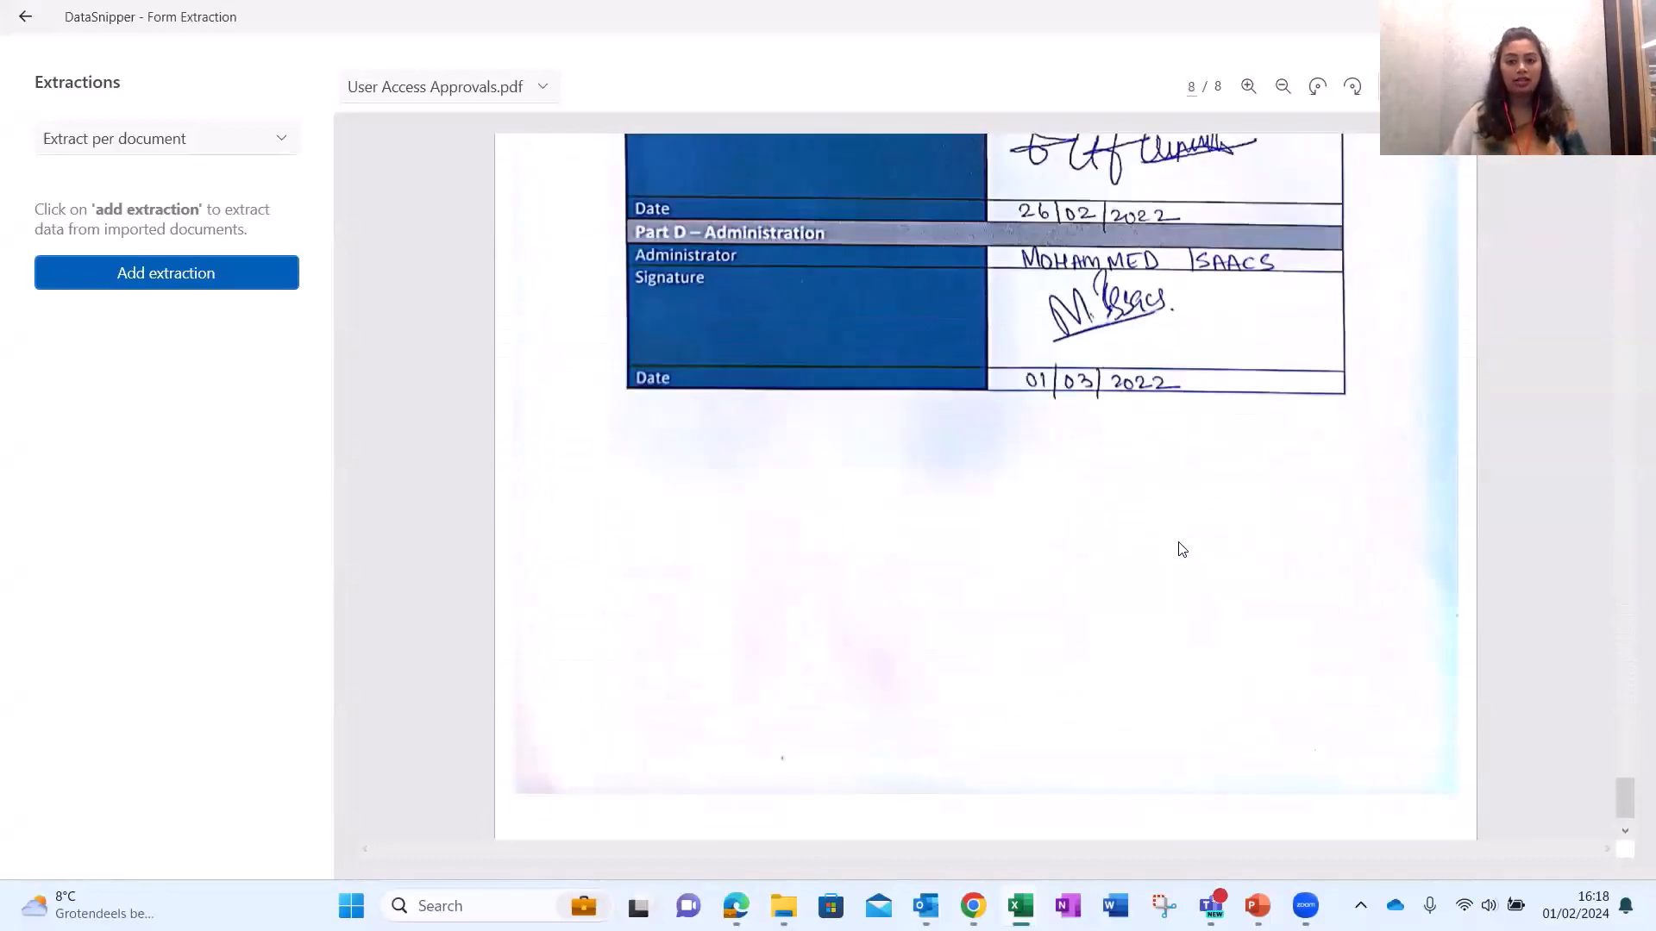
scroll(1181, 549, up, 20)
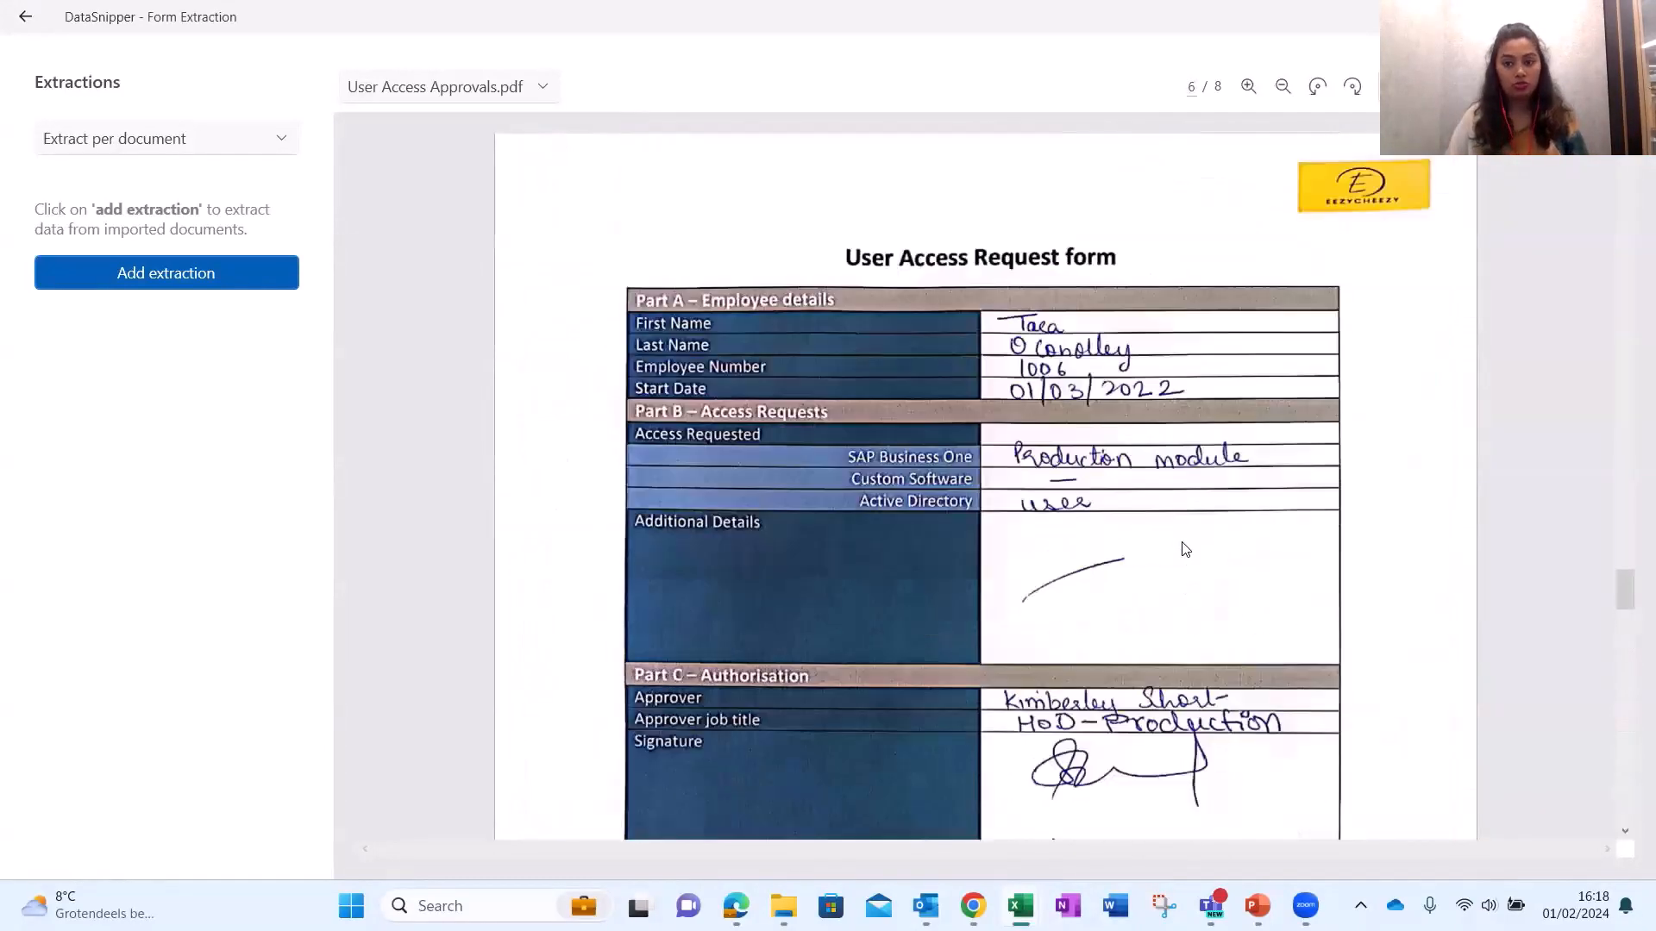
scroll(1184, 549, up, 10)
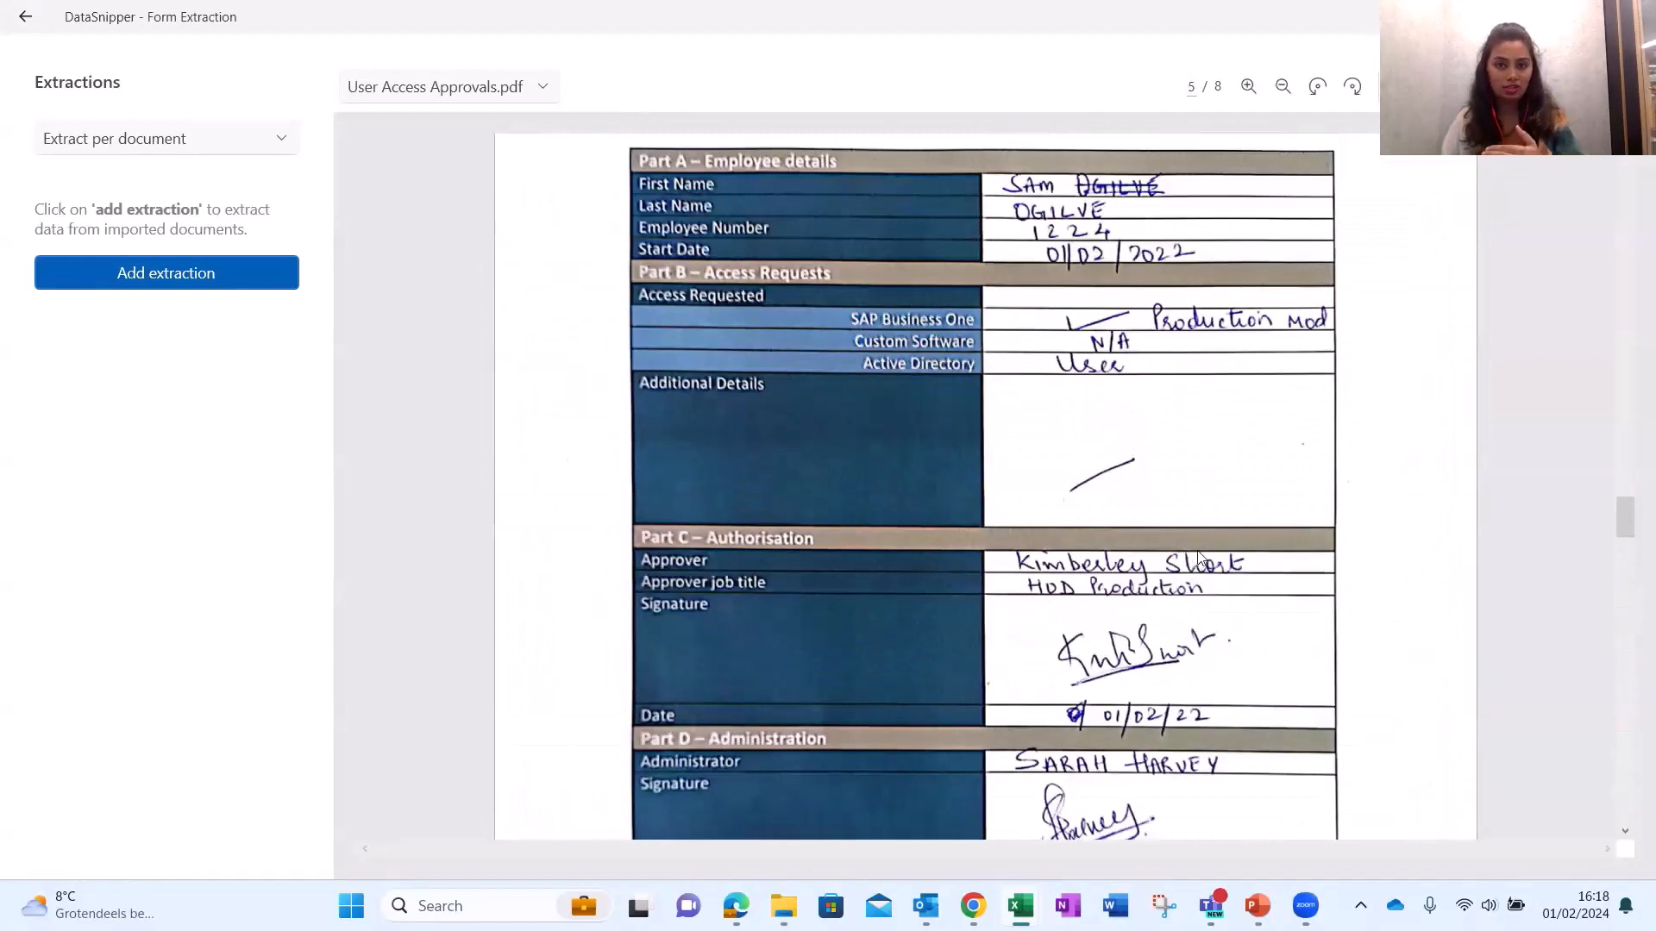
scroll(1200, 488, up, 3)
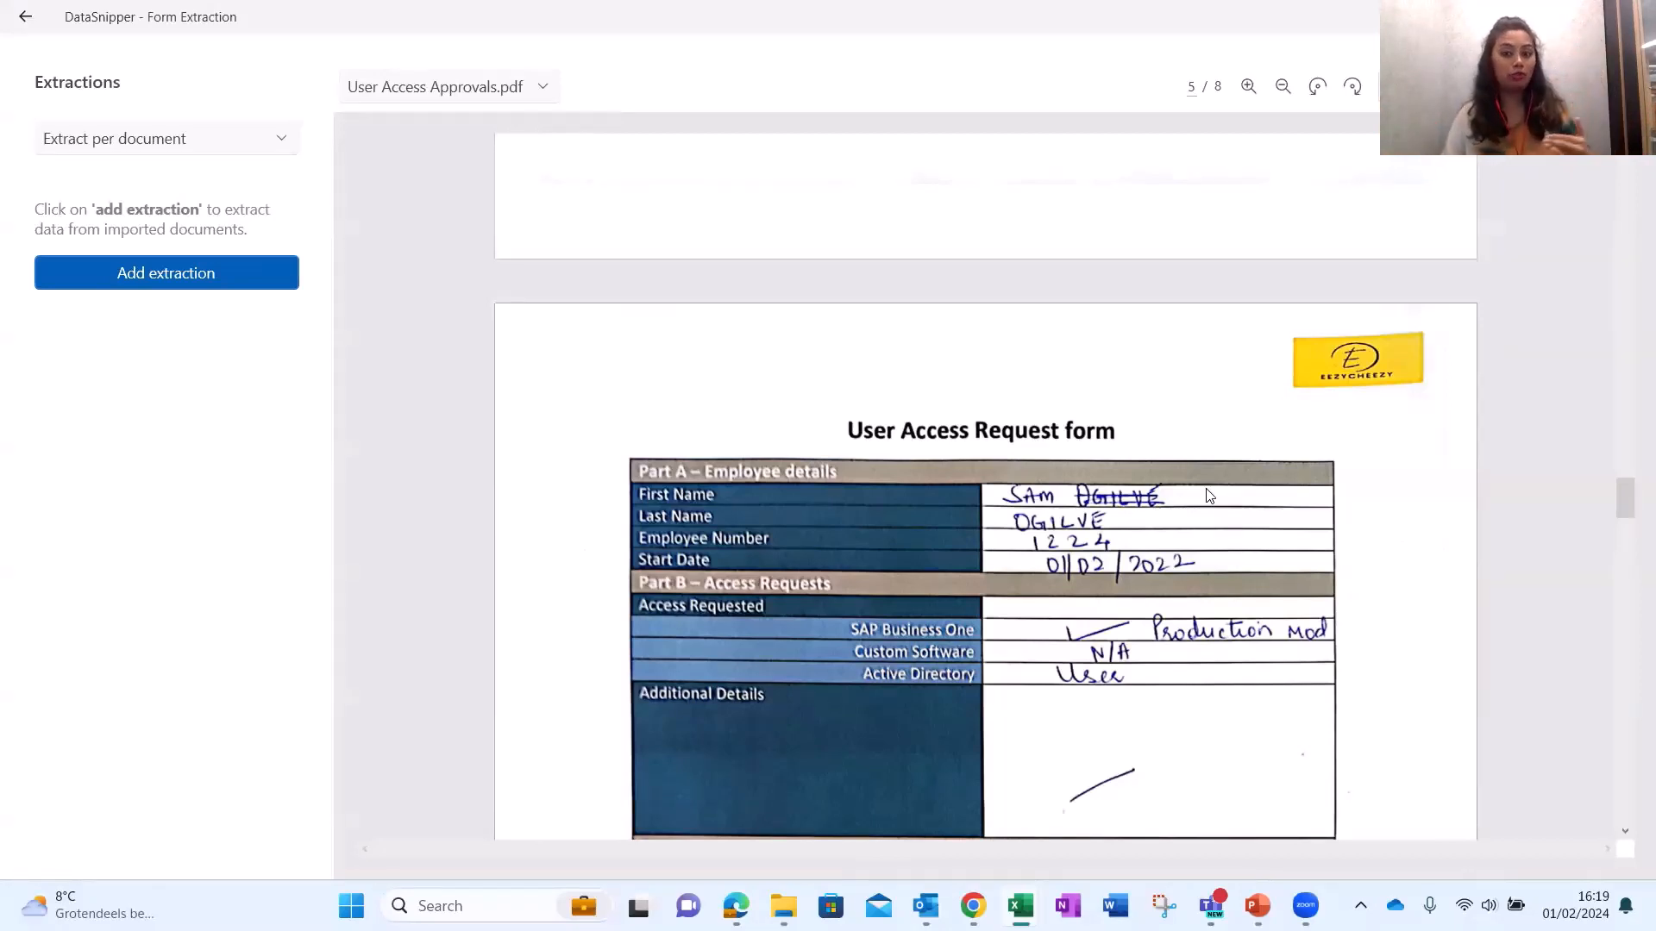
scroll(1205, 490, up, 10)
scroll(1209, 493, up, 15)
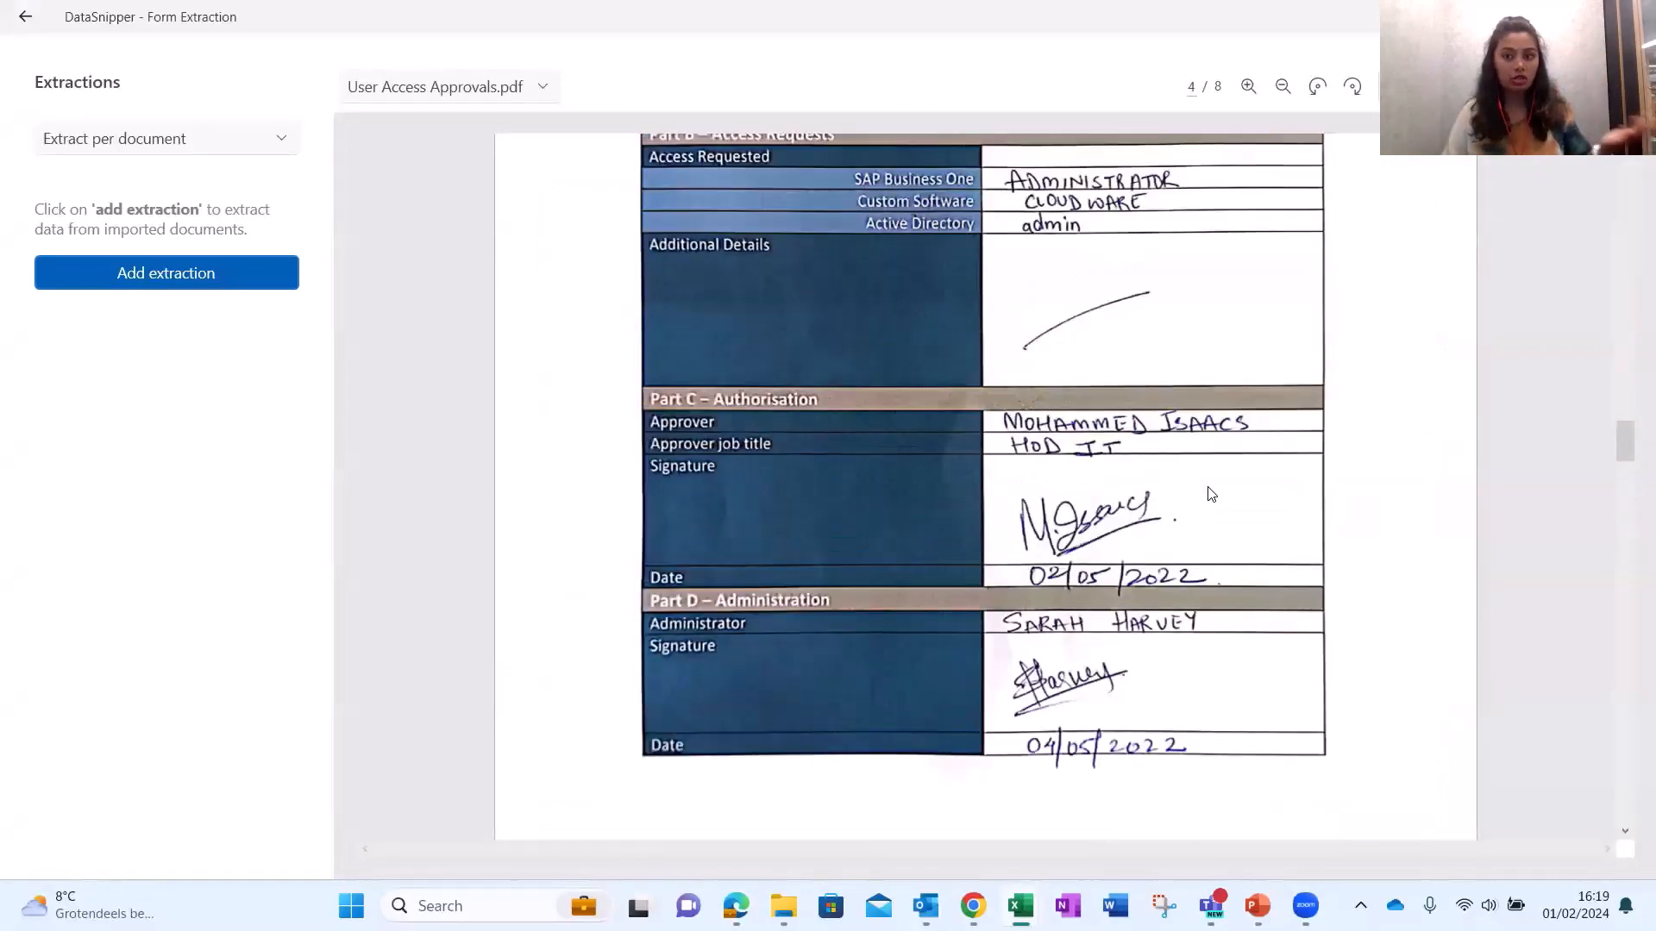
scroll(1211, 494, up, 20)
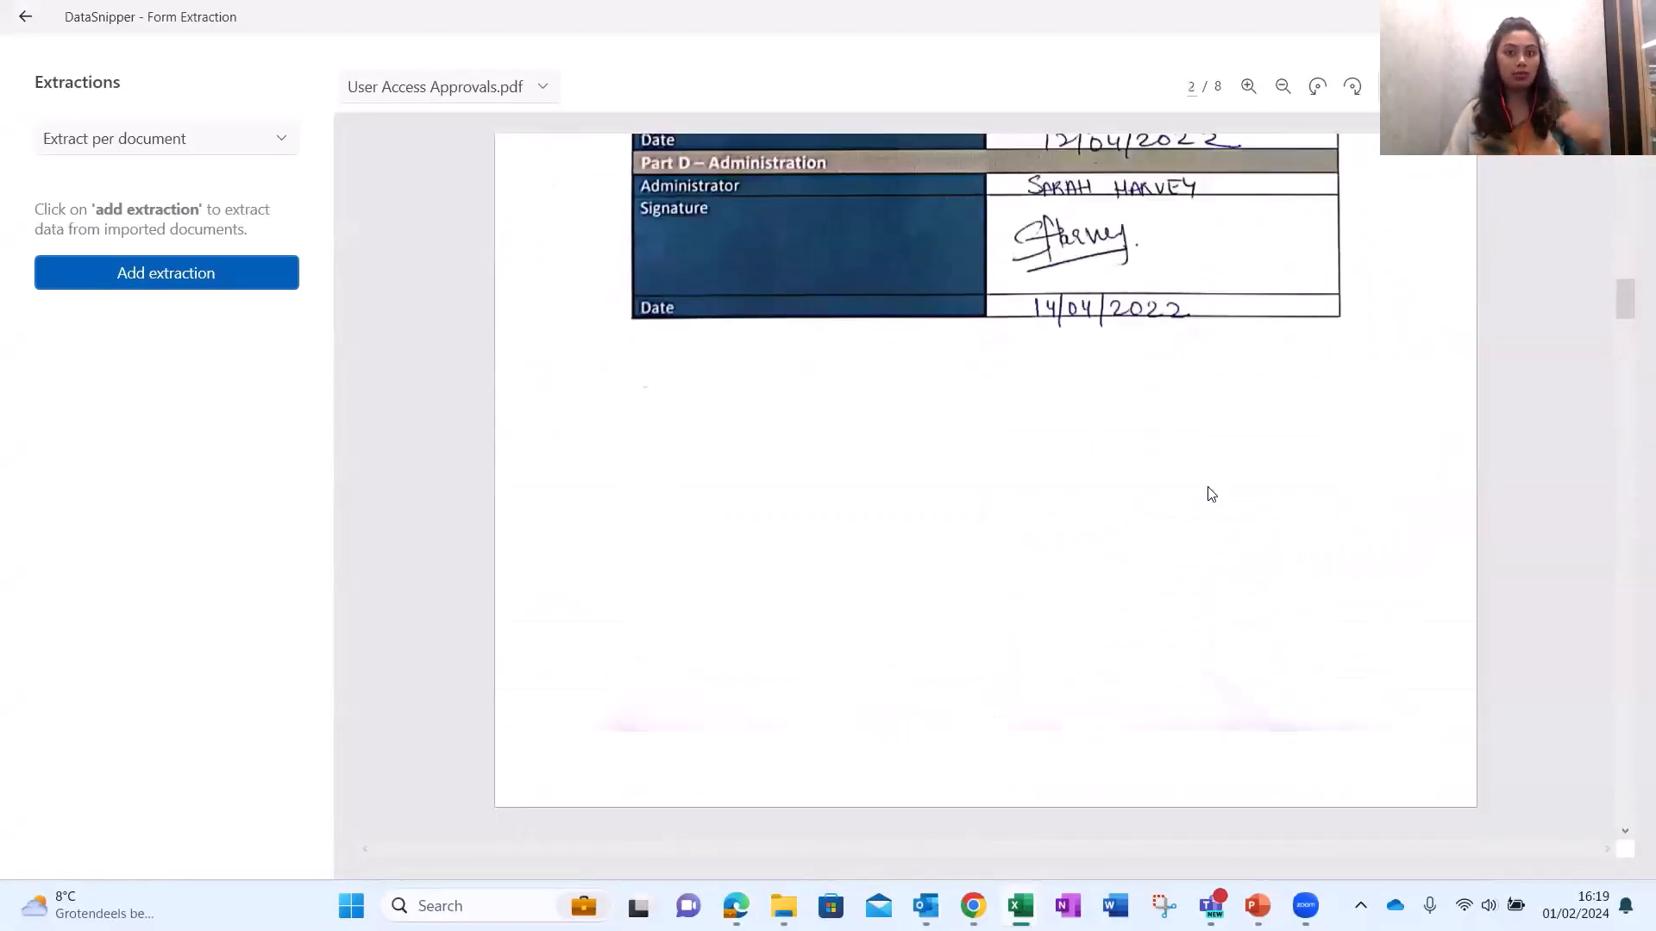
scroll(1219, 490, up, 3)
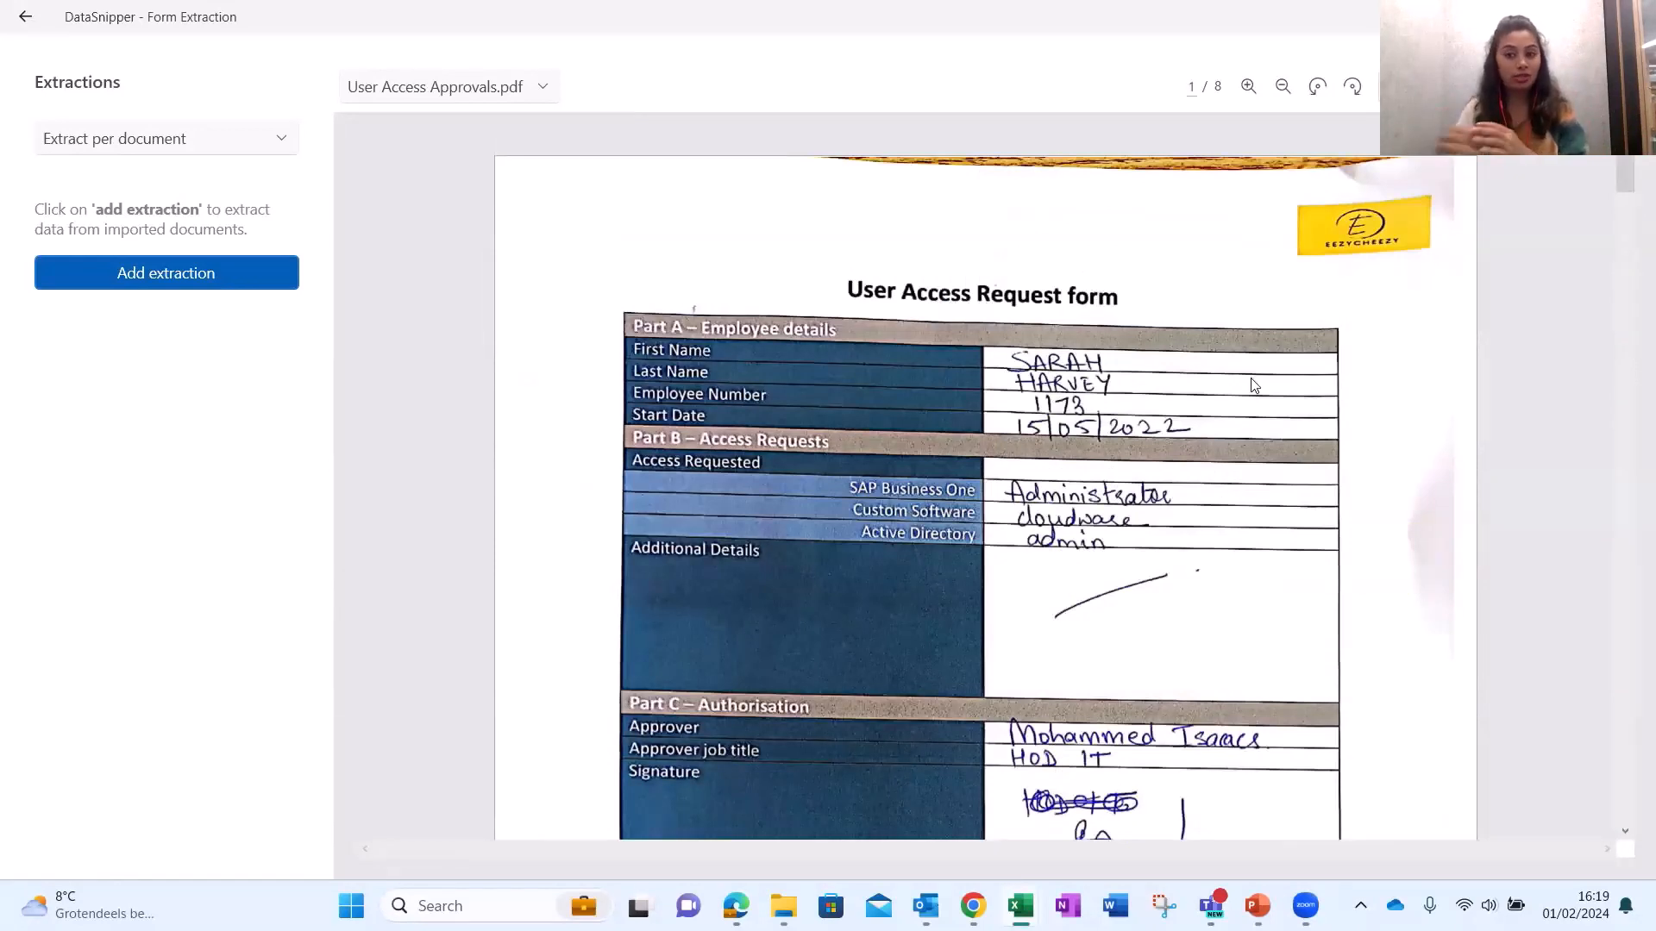
scroll(1265, 388, down, 1)
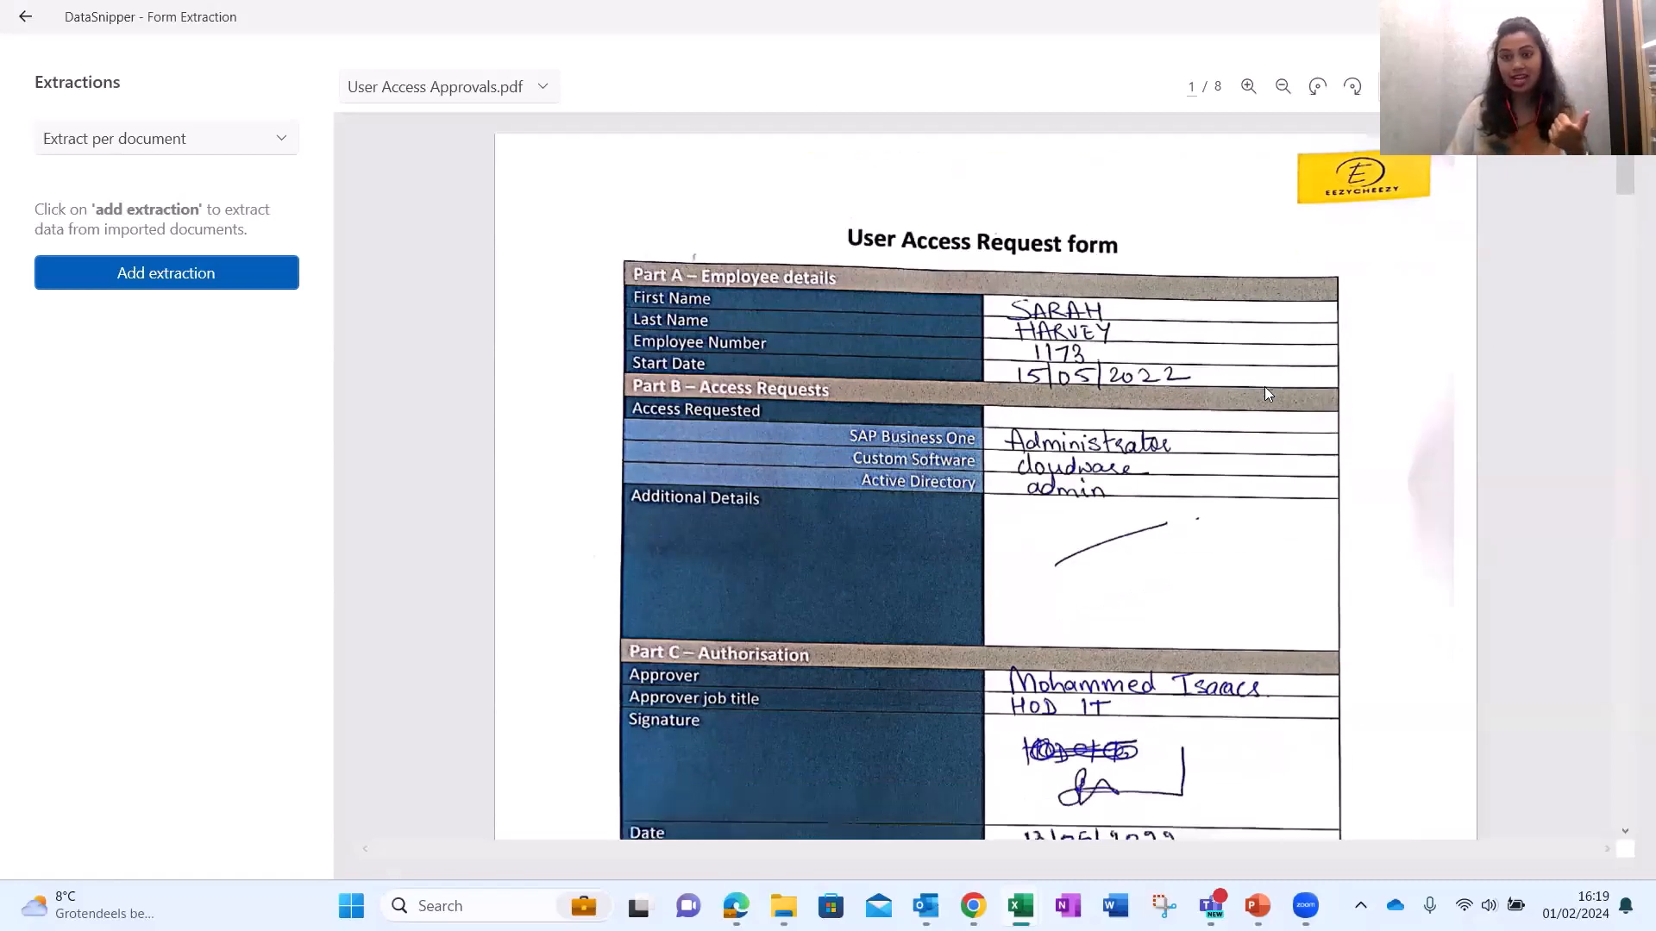
scroll(1276, 381, up, 1)
scroll(1379, 422, down, 15)
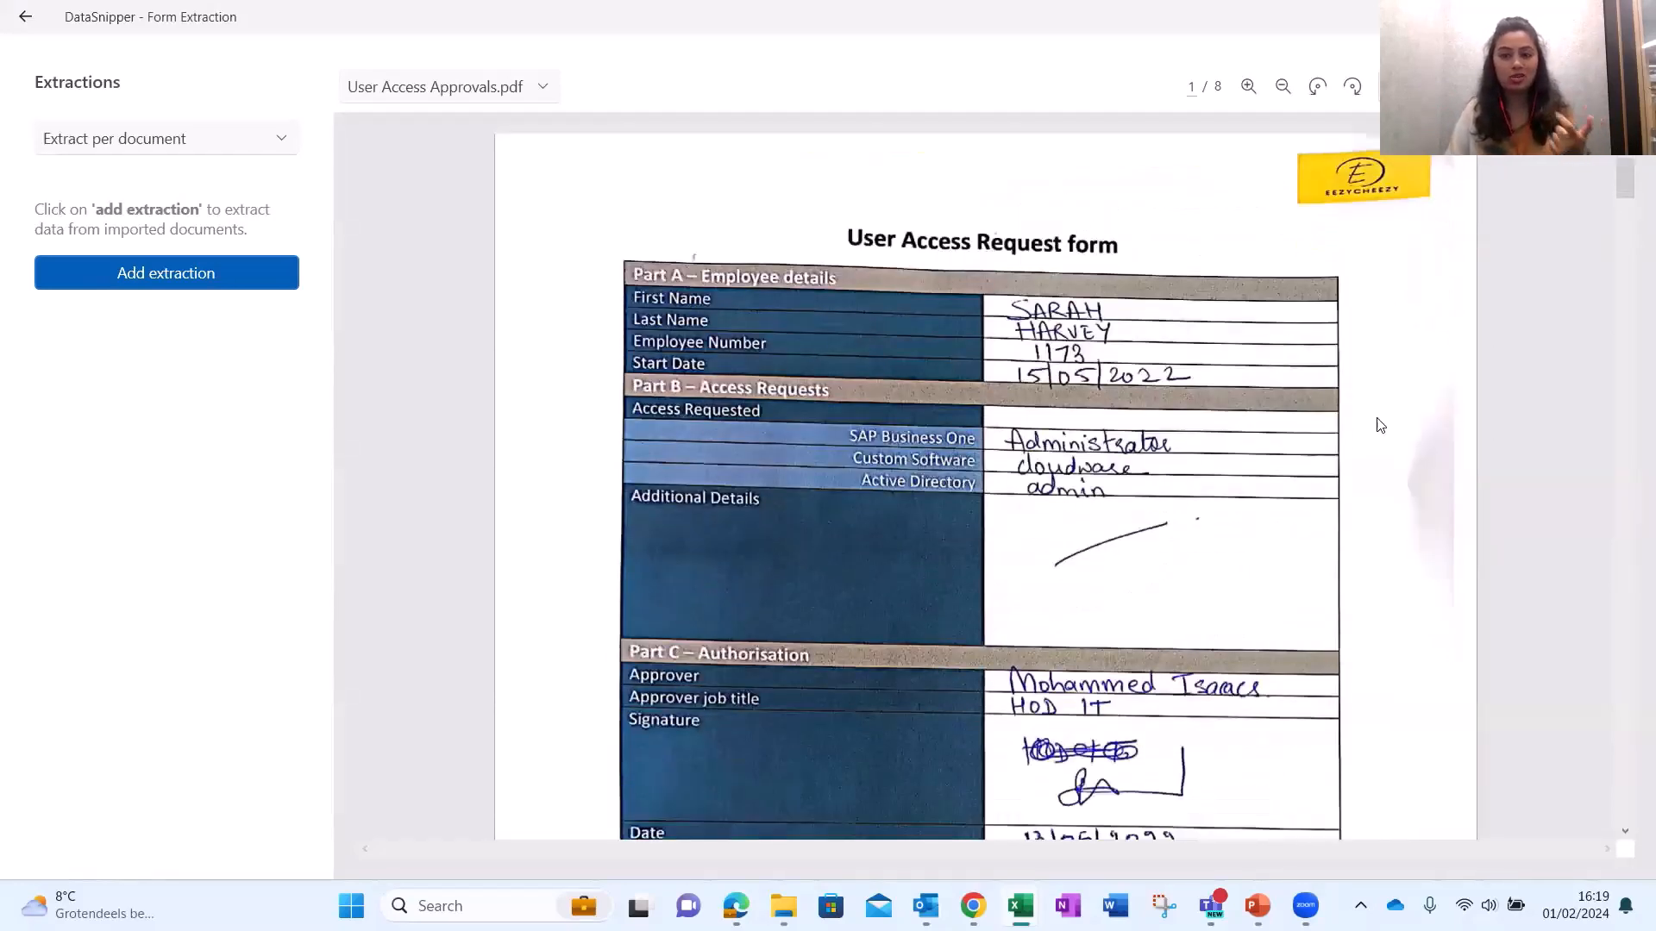
scroll(1377, 436, down, 8)
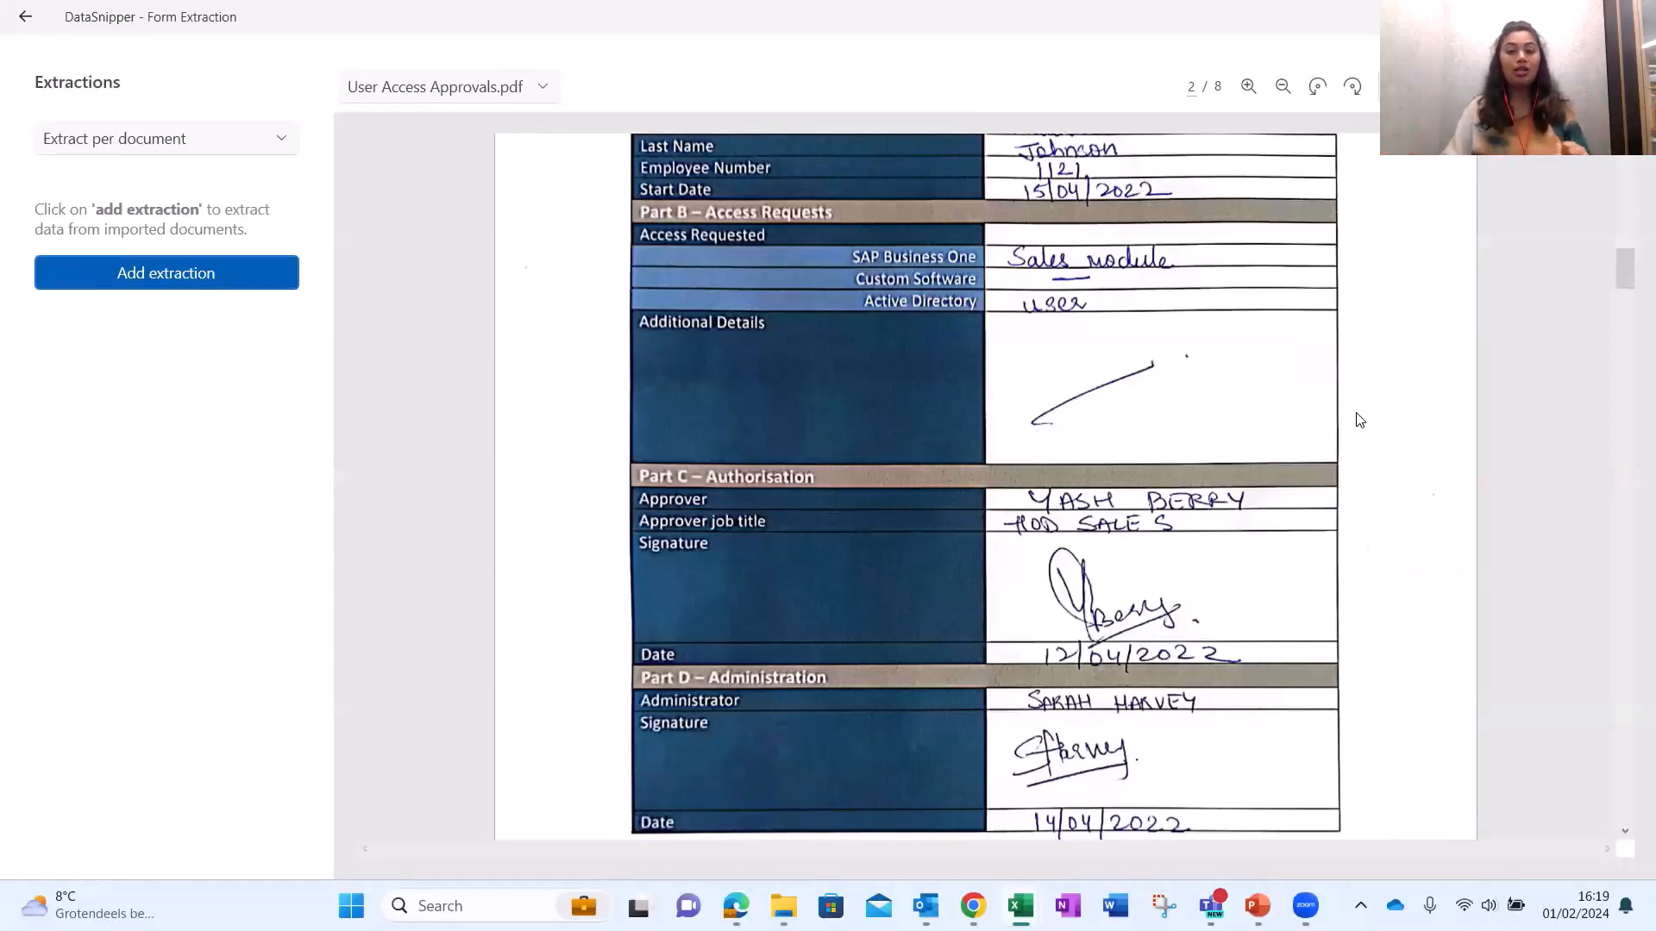
scroll(1361, 425, up, 20)
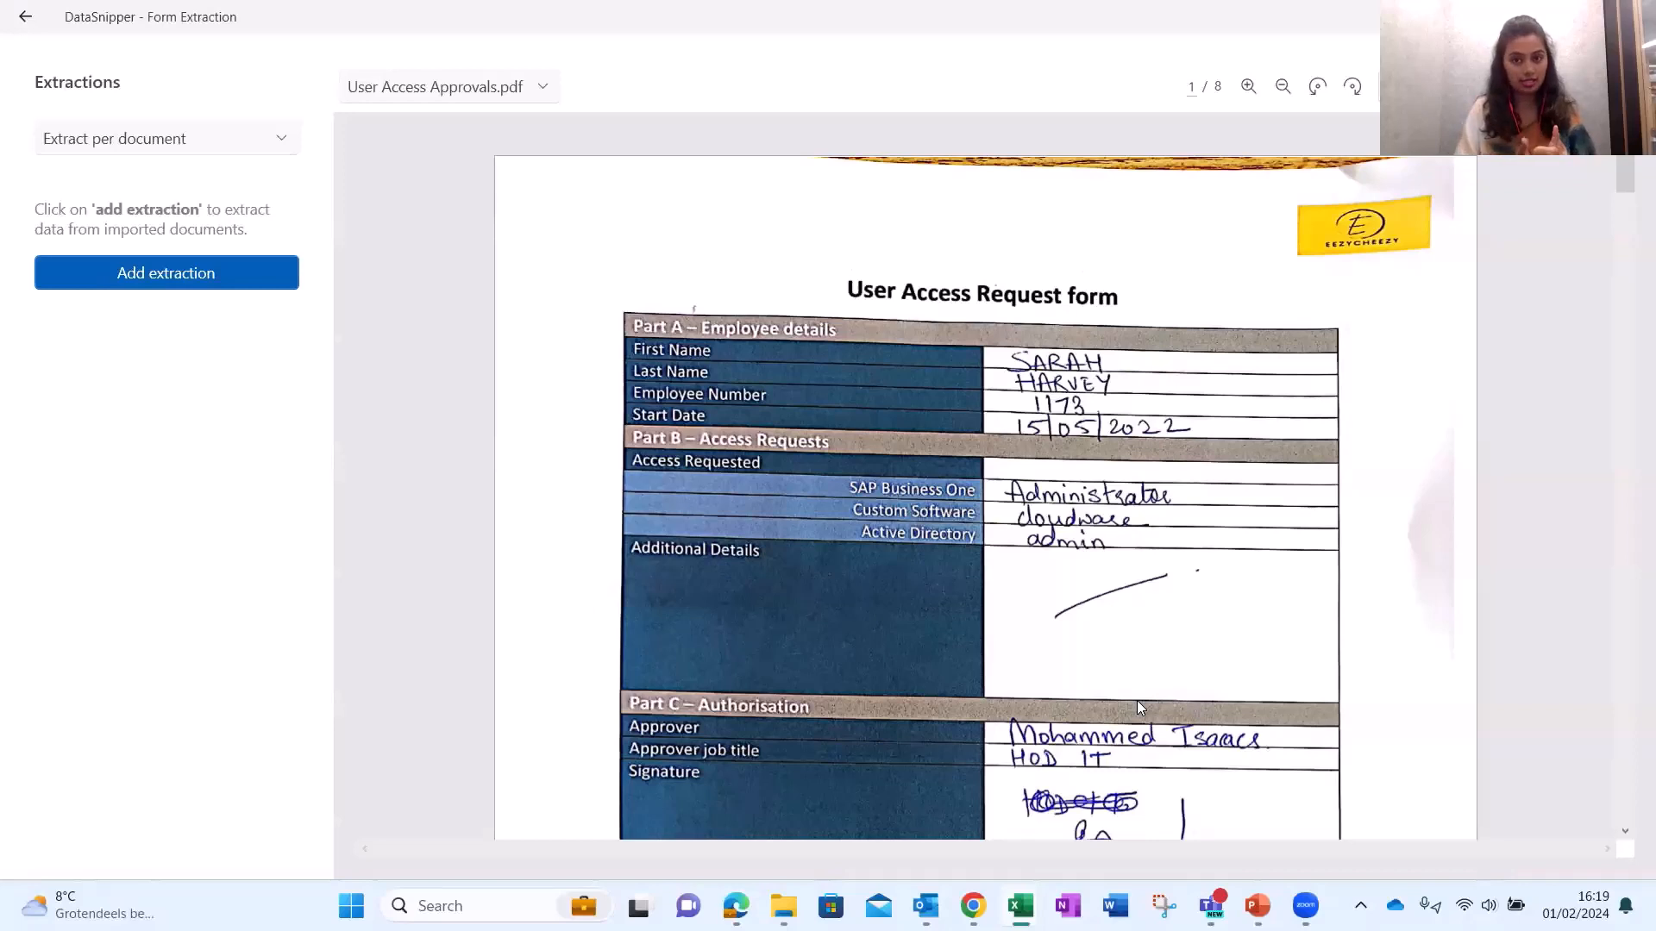
Switch the form extraction mode to Extract per page.
click(175, 141)
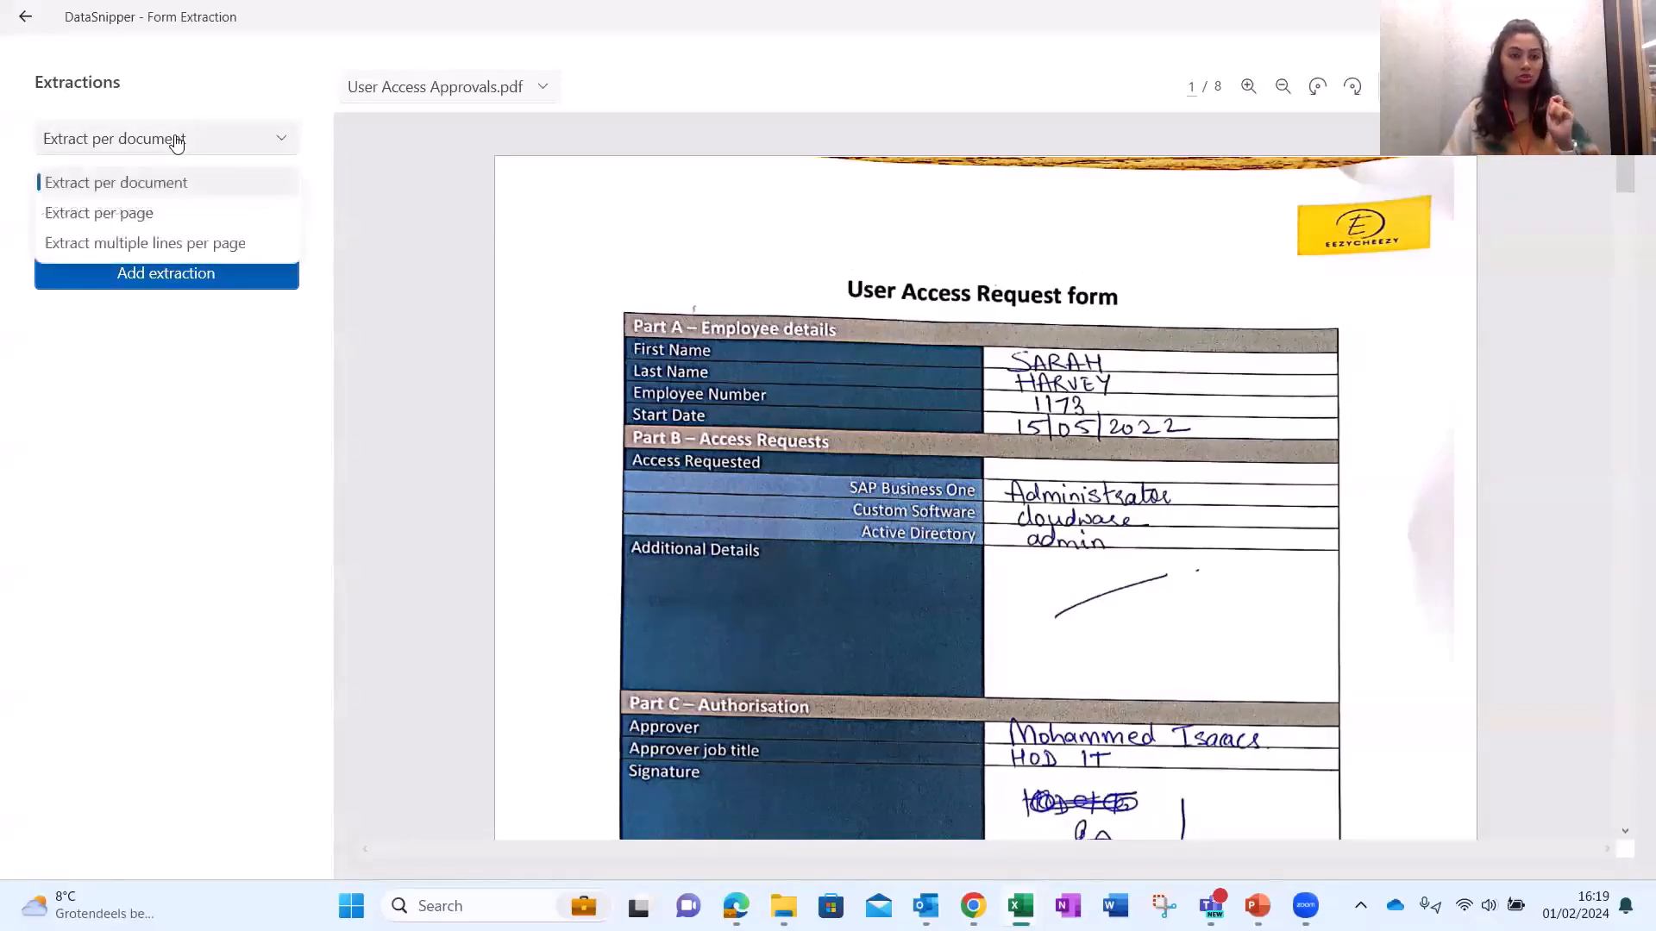
click(134, 226)
scroll(1003, 368, down, 8)
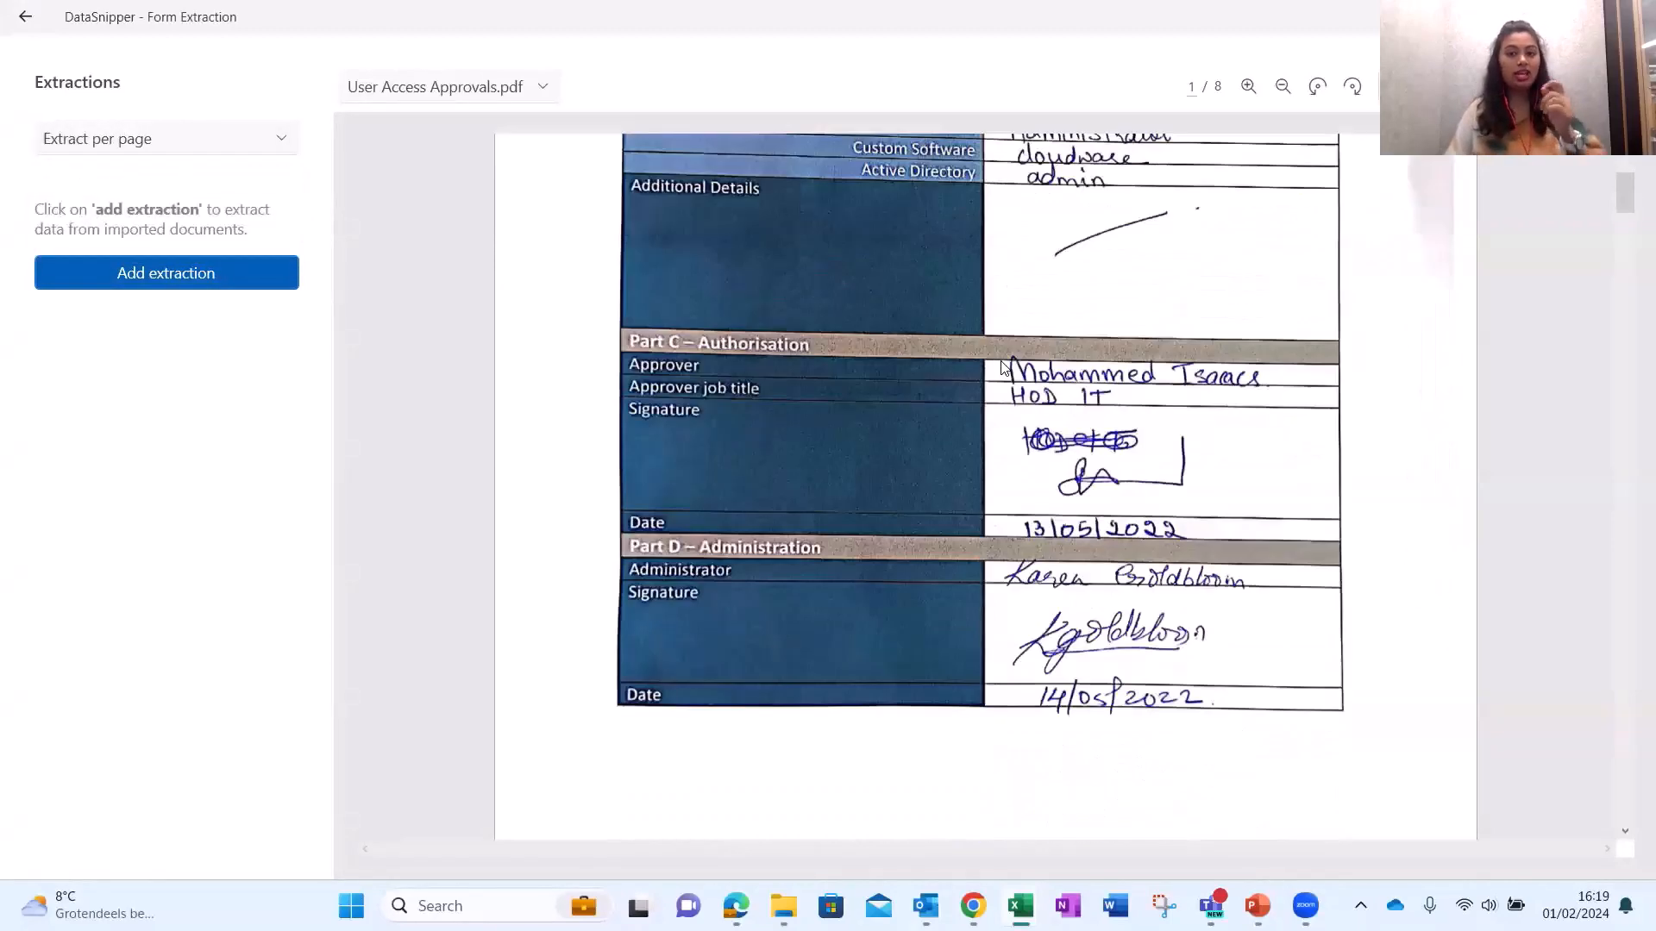
scroll(1003, 369, down, 8)
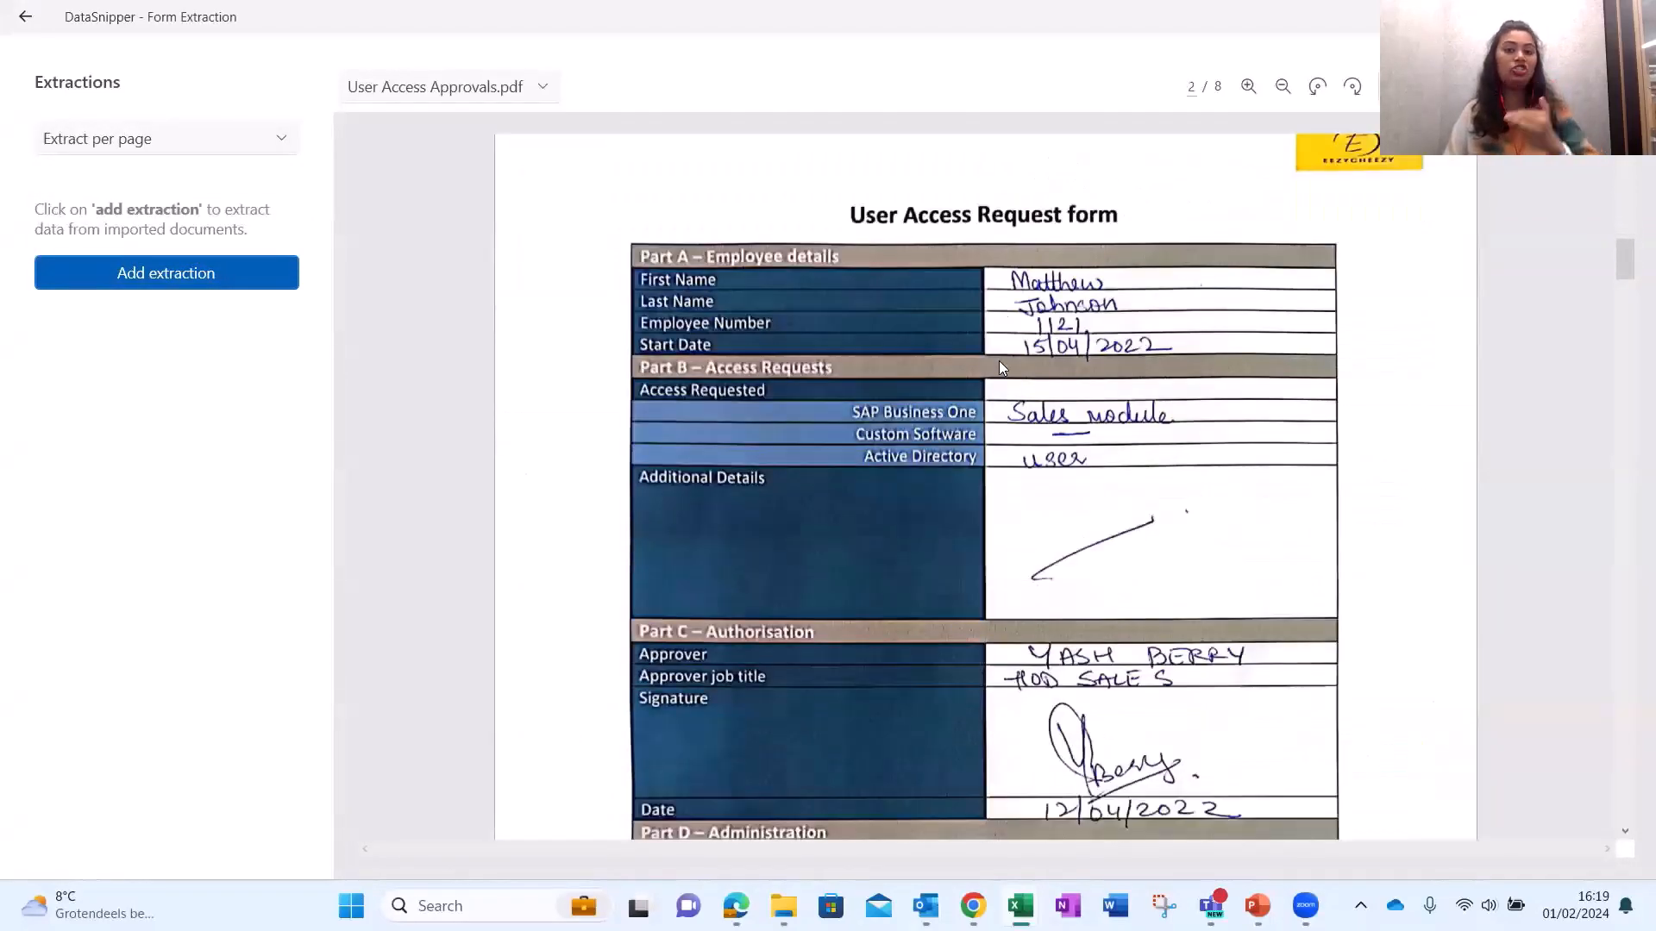
scroll(999, 372, up, 10)
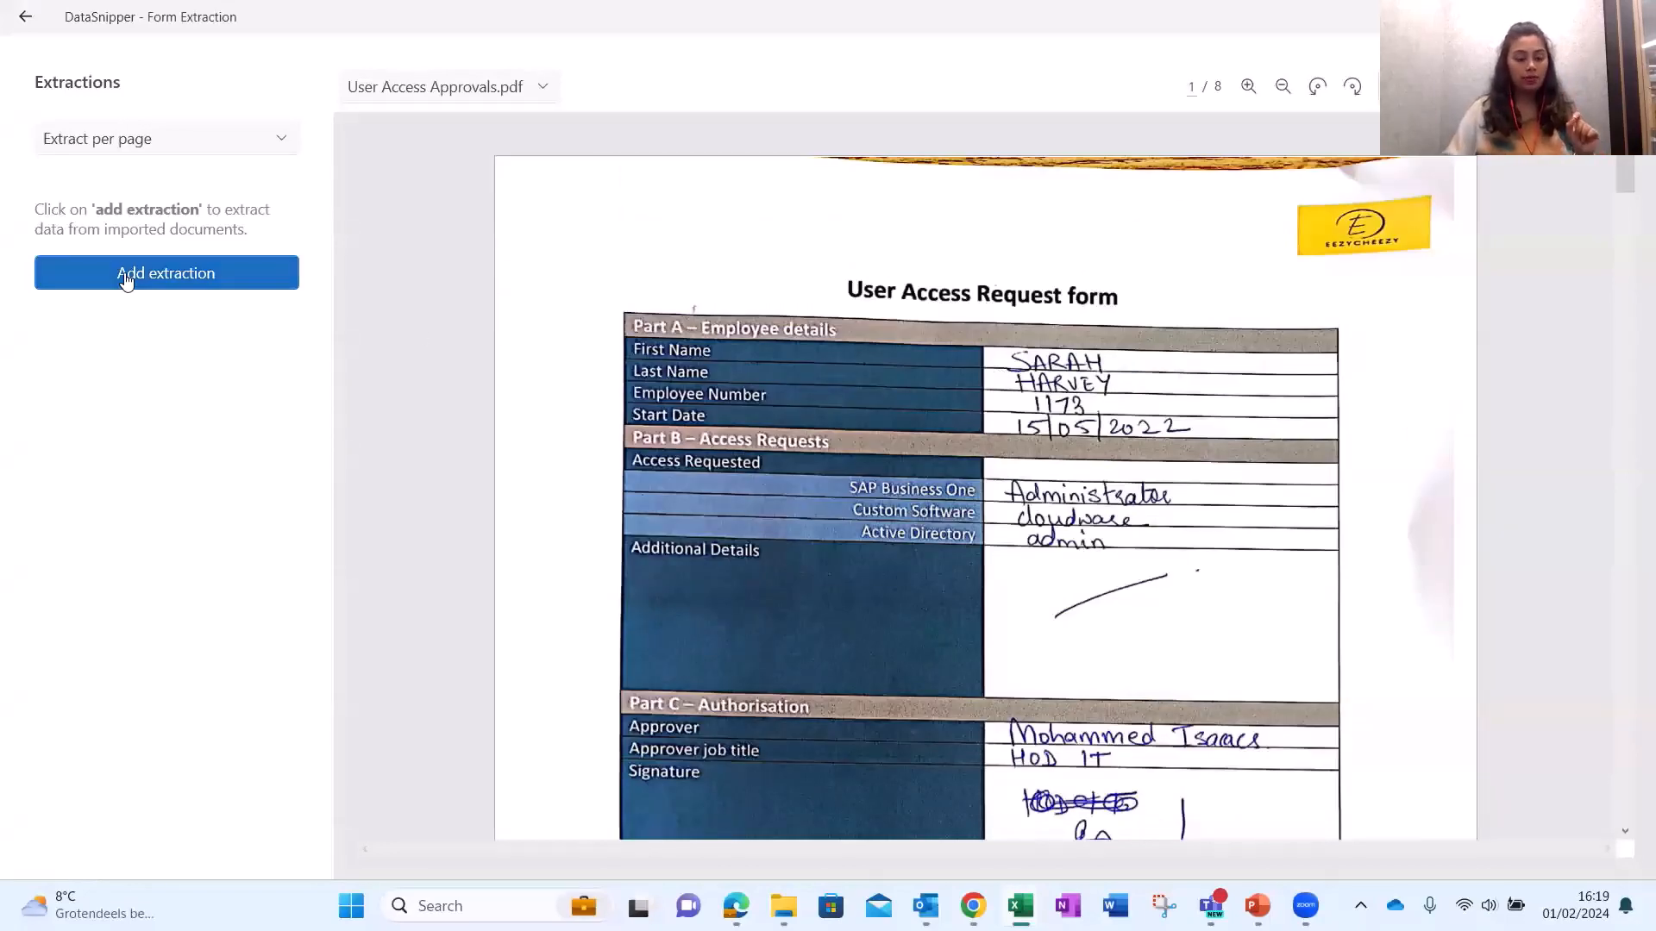
Add an extraction snipping employee number 1173, keyed on the Employee Number label.
click(124, 272)
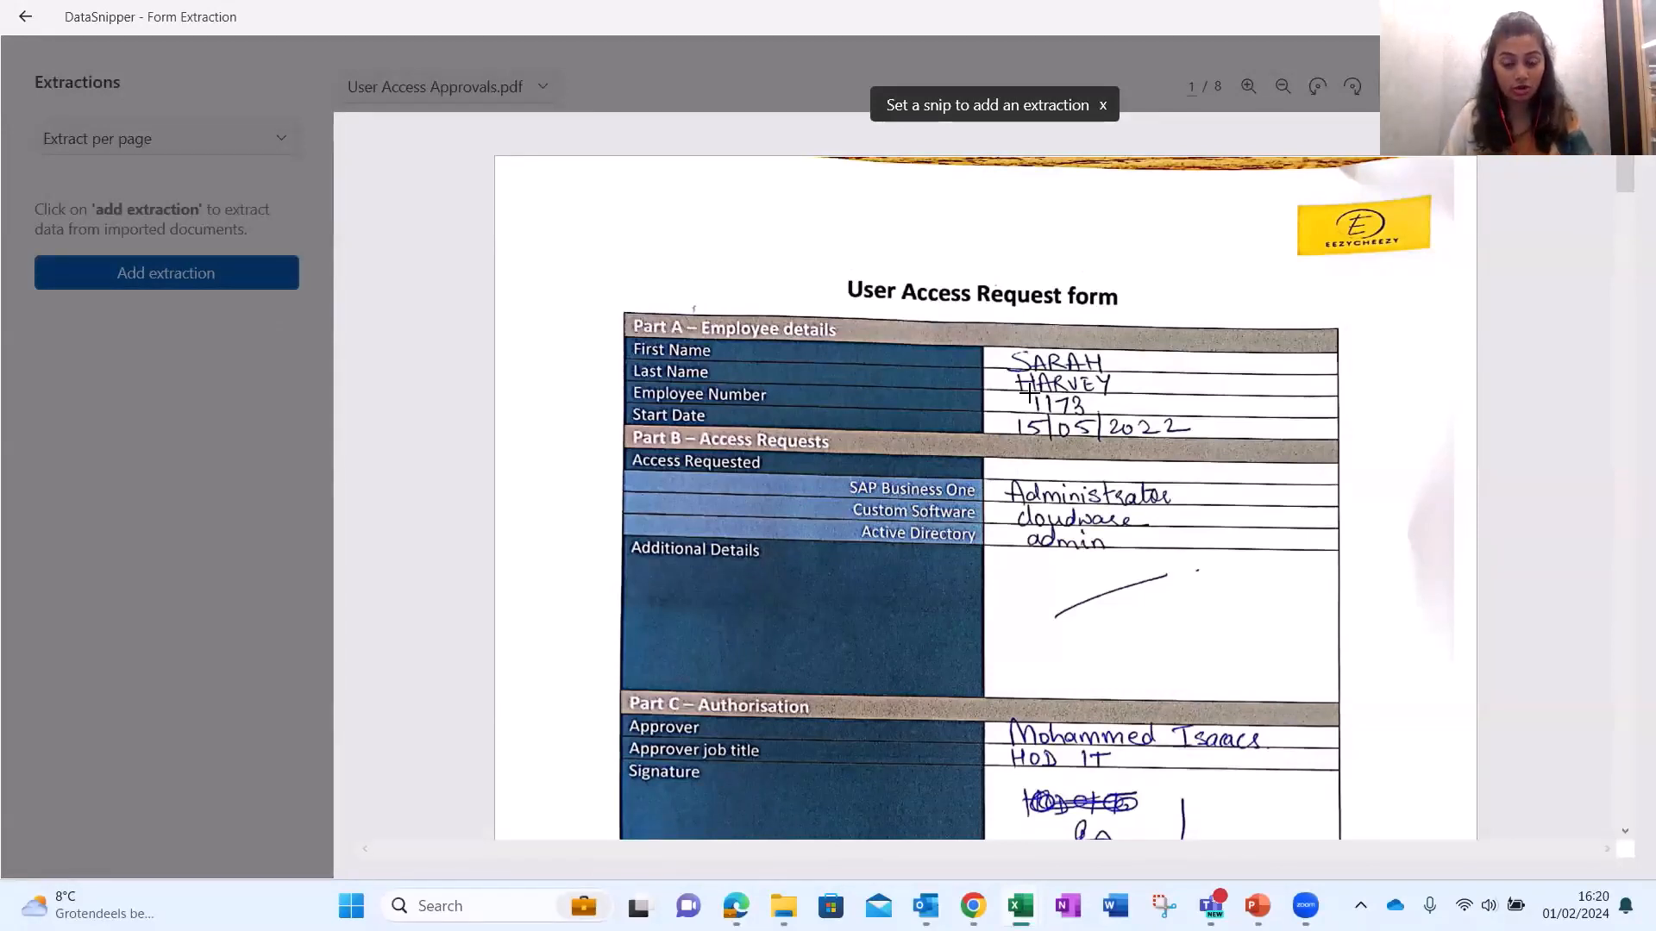
drag(1029, 392, 1098, 418)
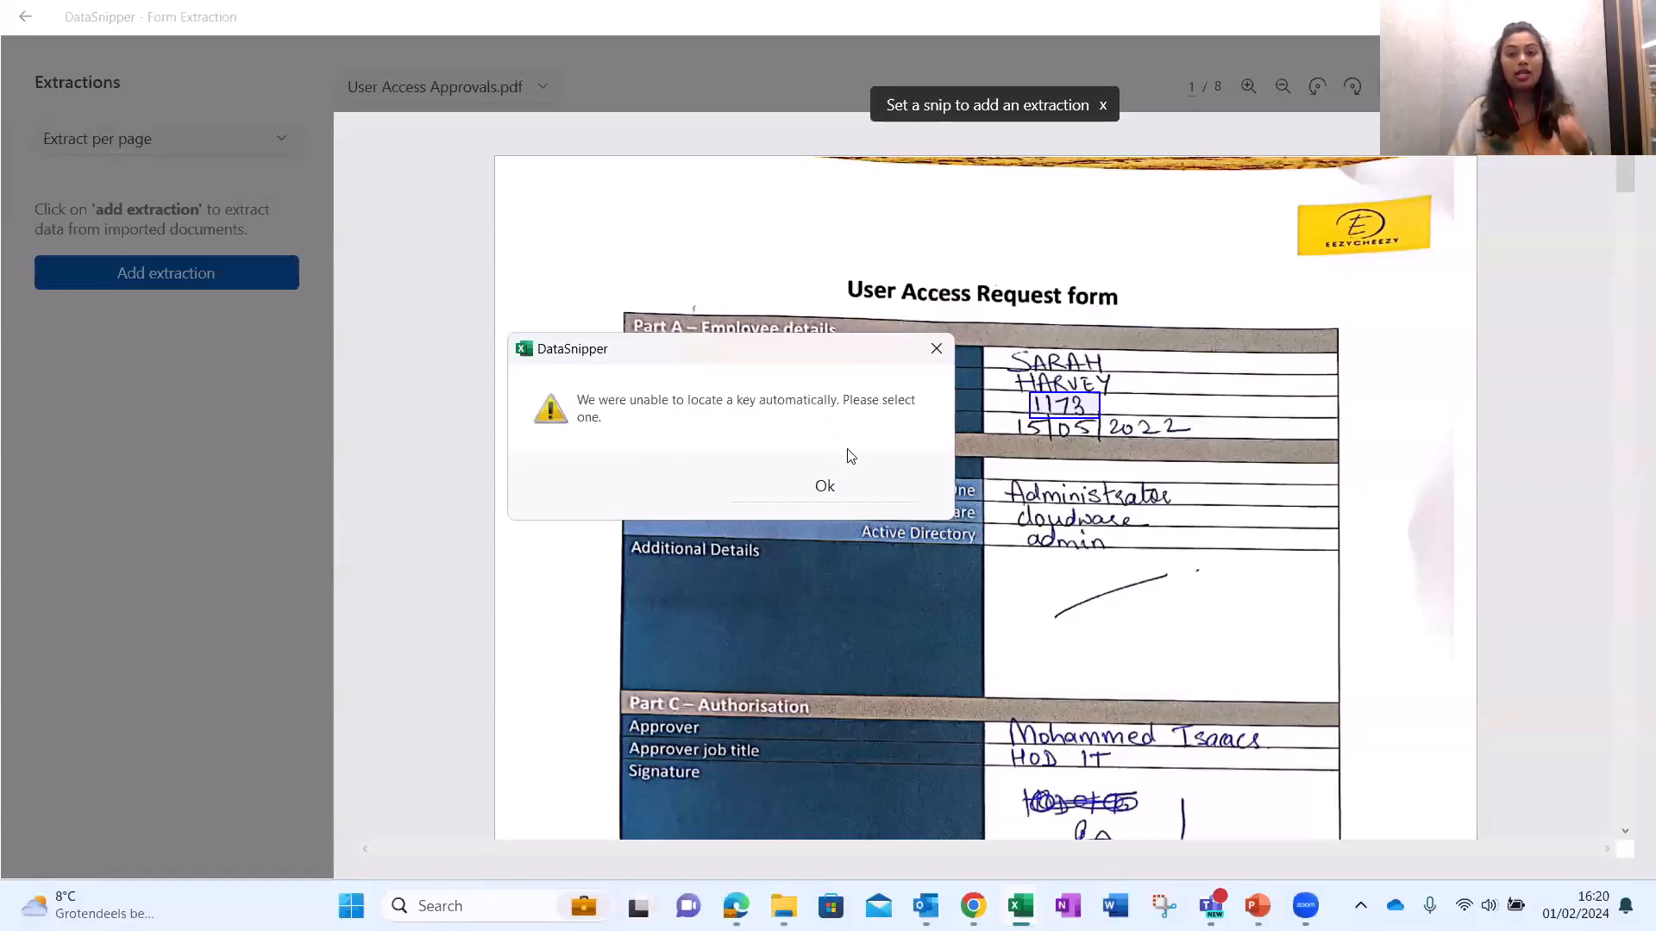
click(858, 488)
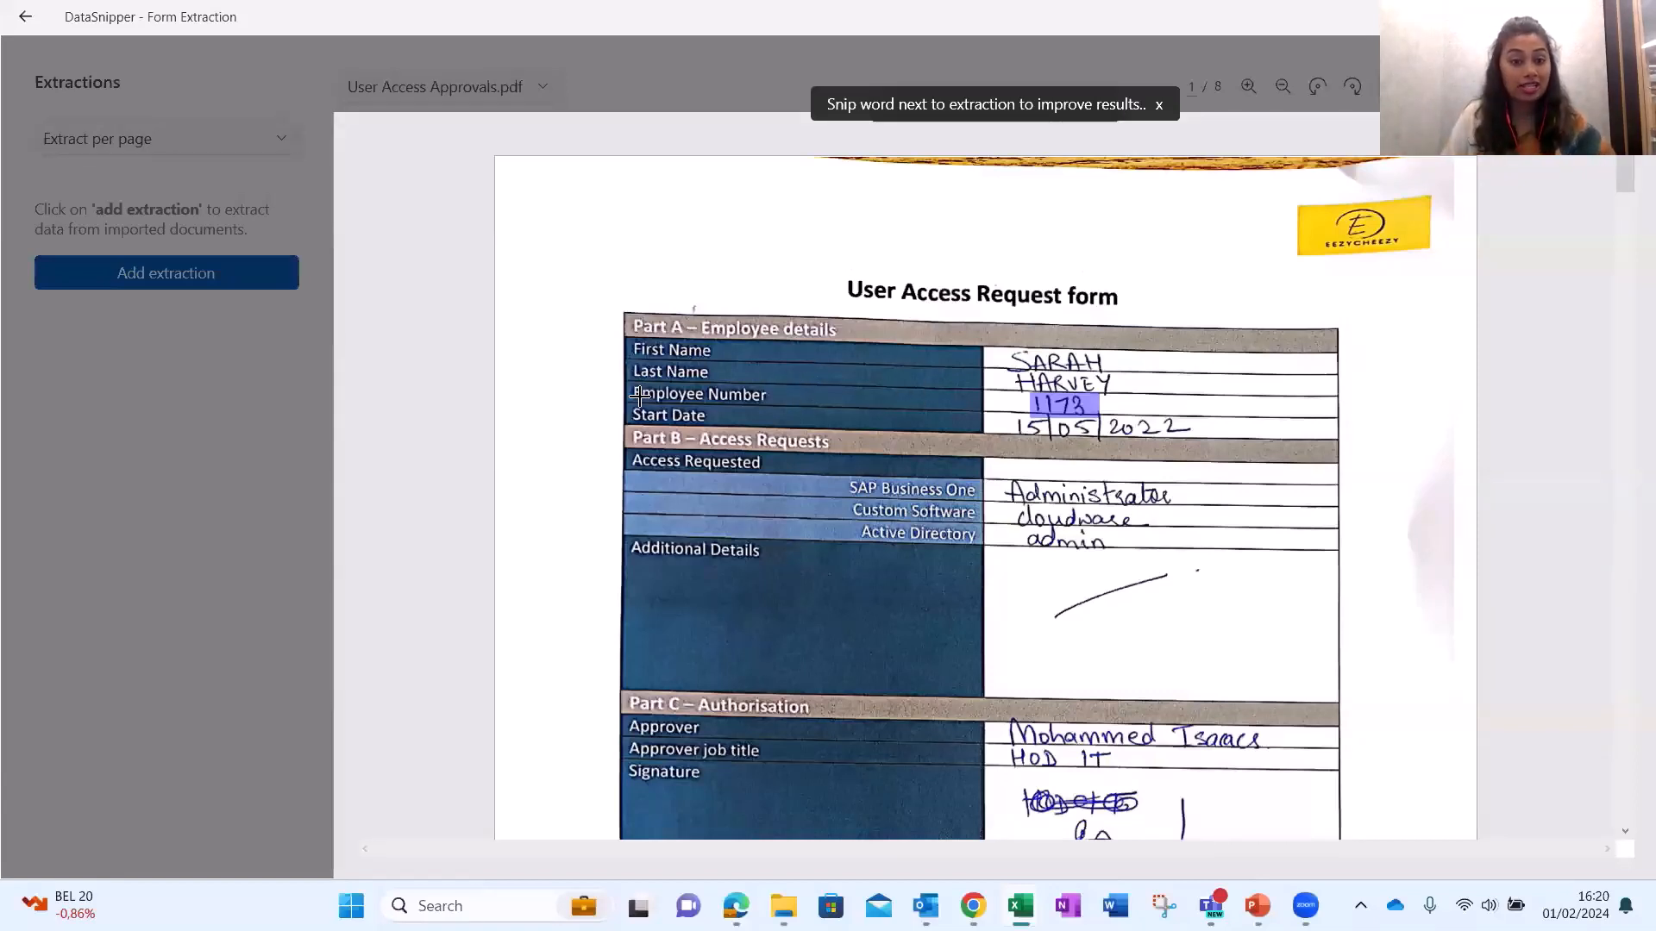
drag(632, 386, 771, 401)
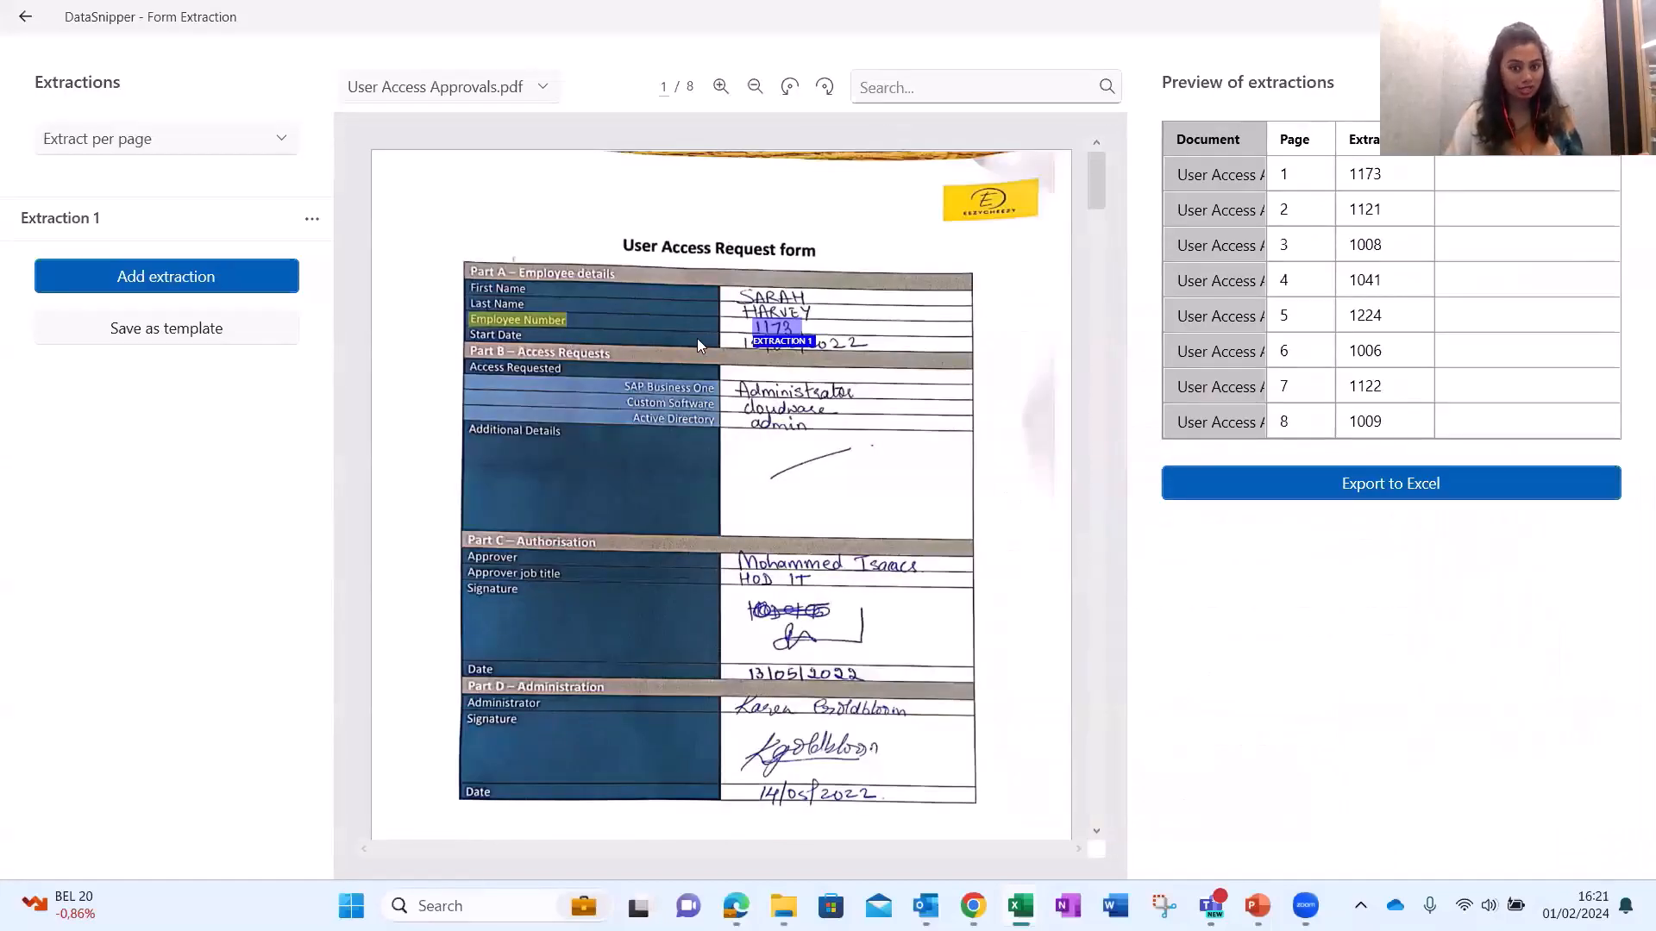
Spot-check employee numbers for pages 2, 3, 4, 6 and 7, returning to page 1's 1173.
click(1373, 212)
click(1371, 246)
click(1371, 281)
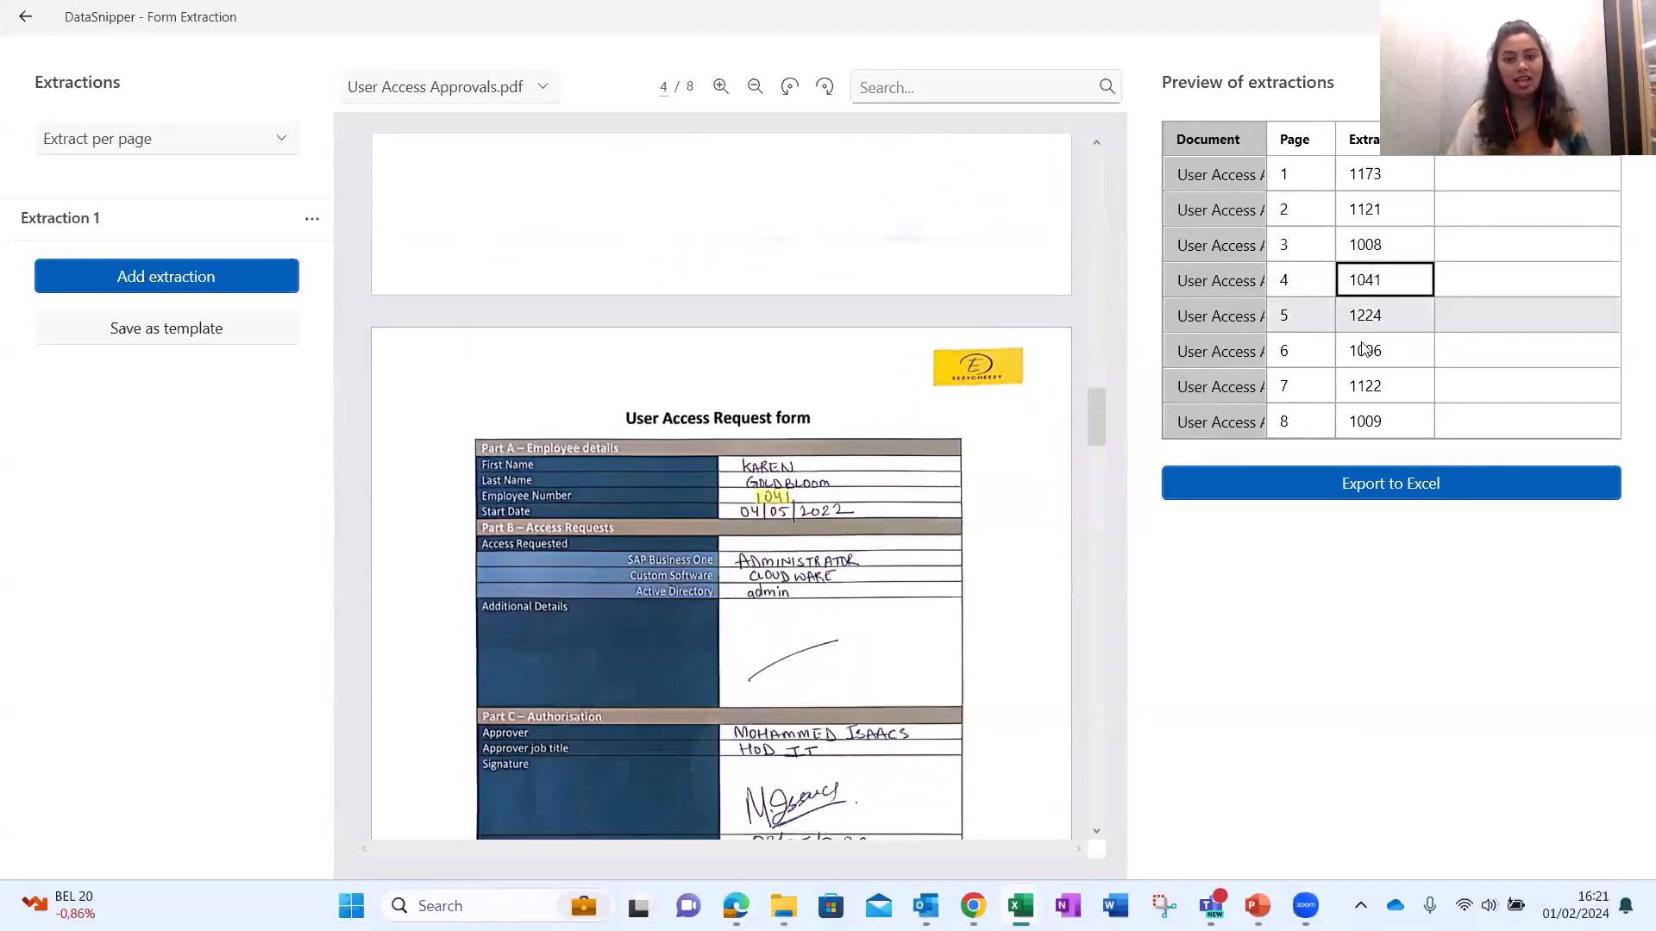
click(1362, 353)
click(1364, 388)
click(1364, 353)
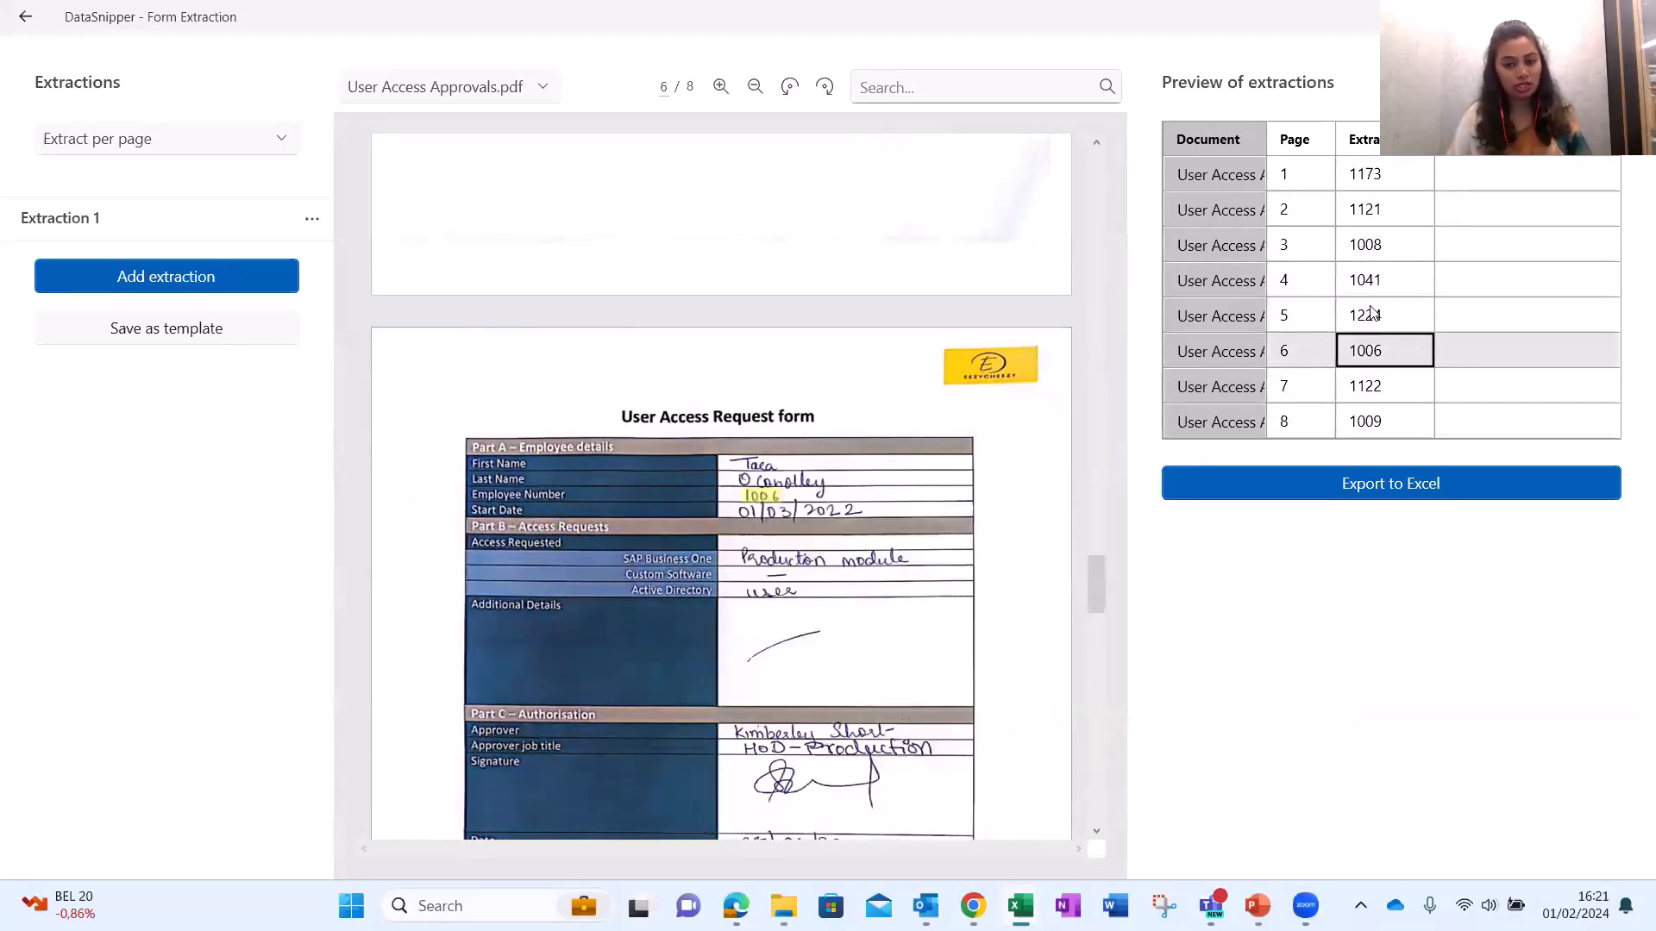
click(1369, 245)
click(1371, 211)
click(1367, 174)
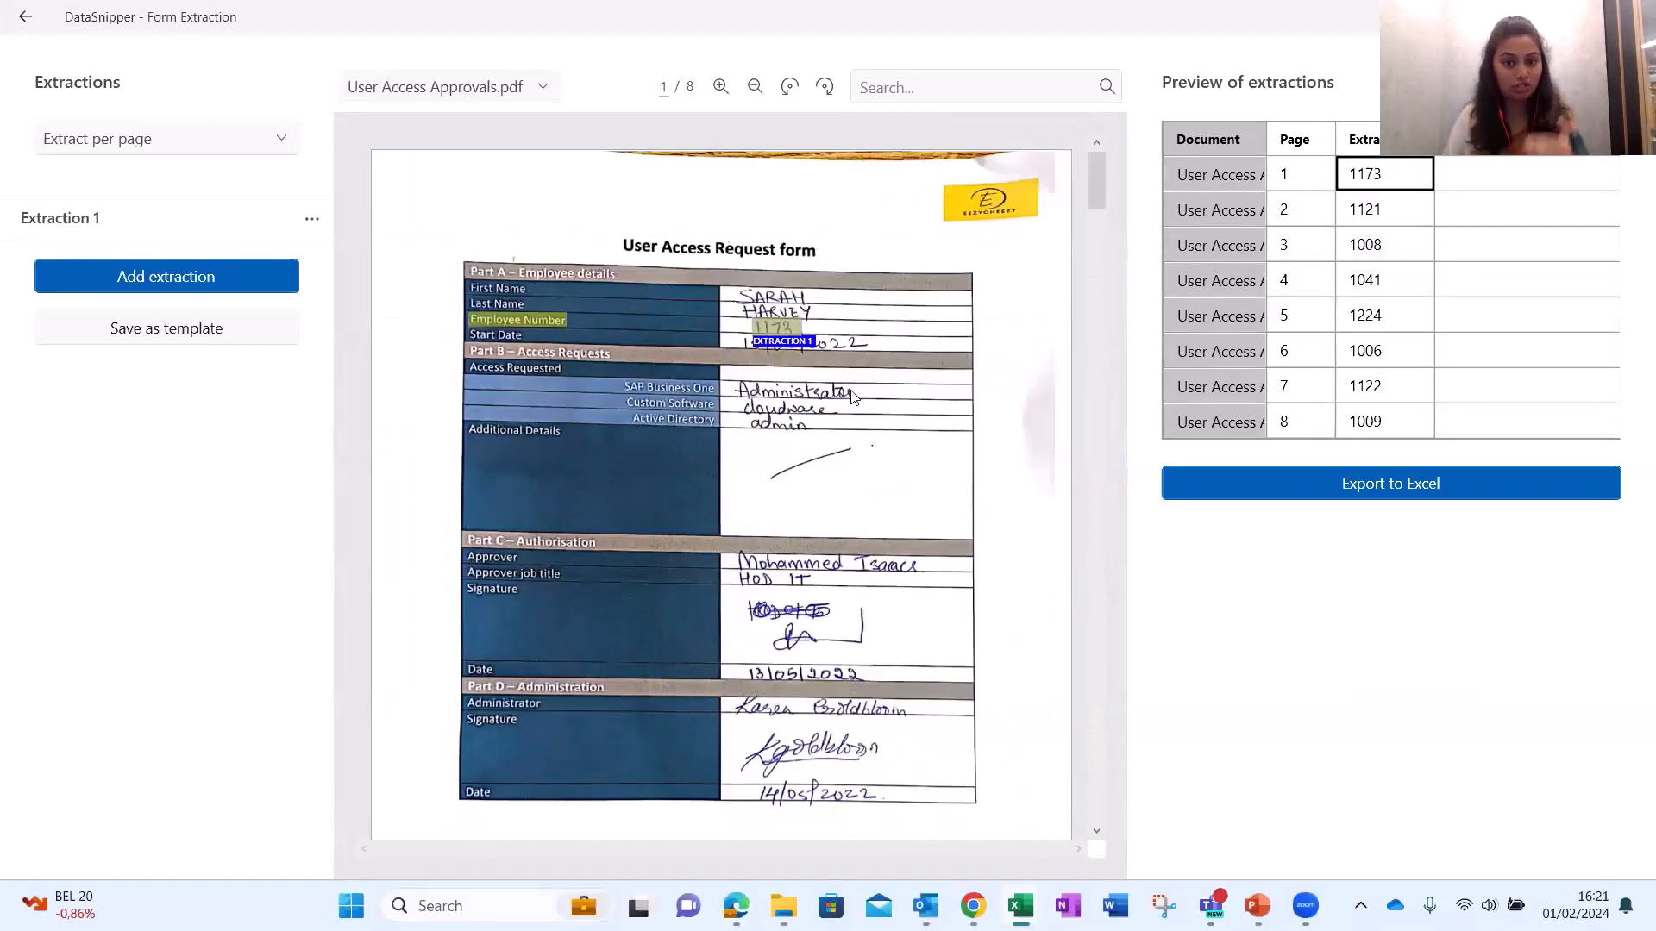
Verify rows 4 through 8, including 1041 on page 4, then return to page 1.
click(1390, 289)
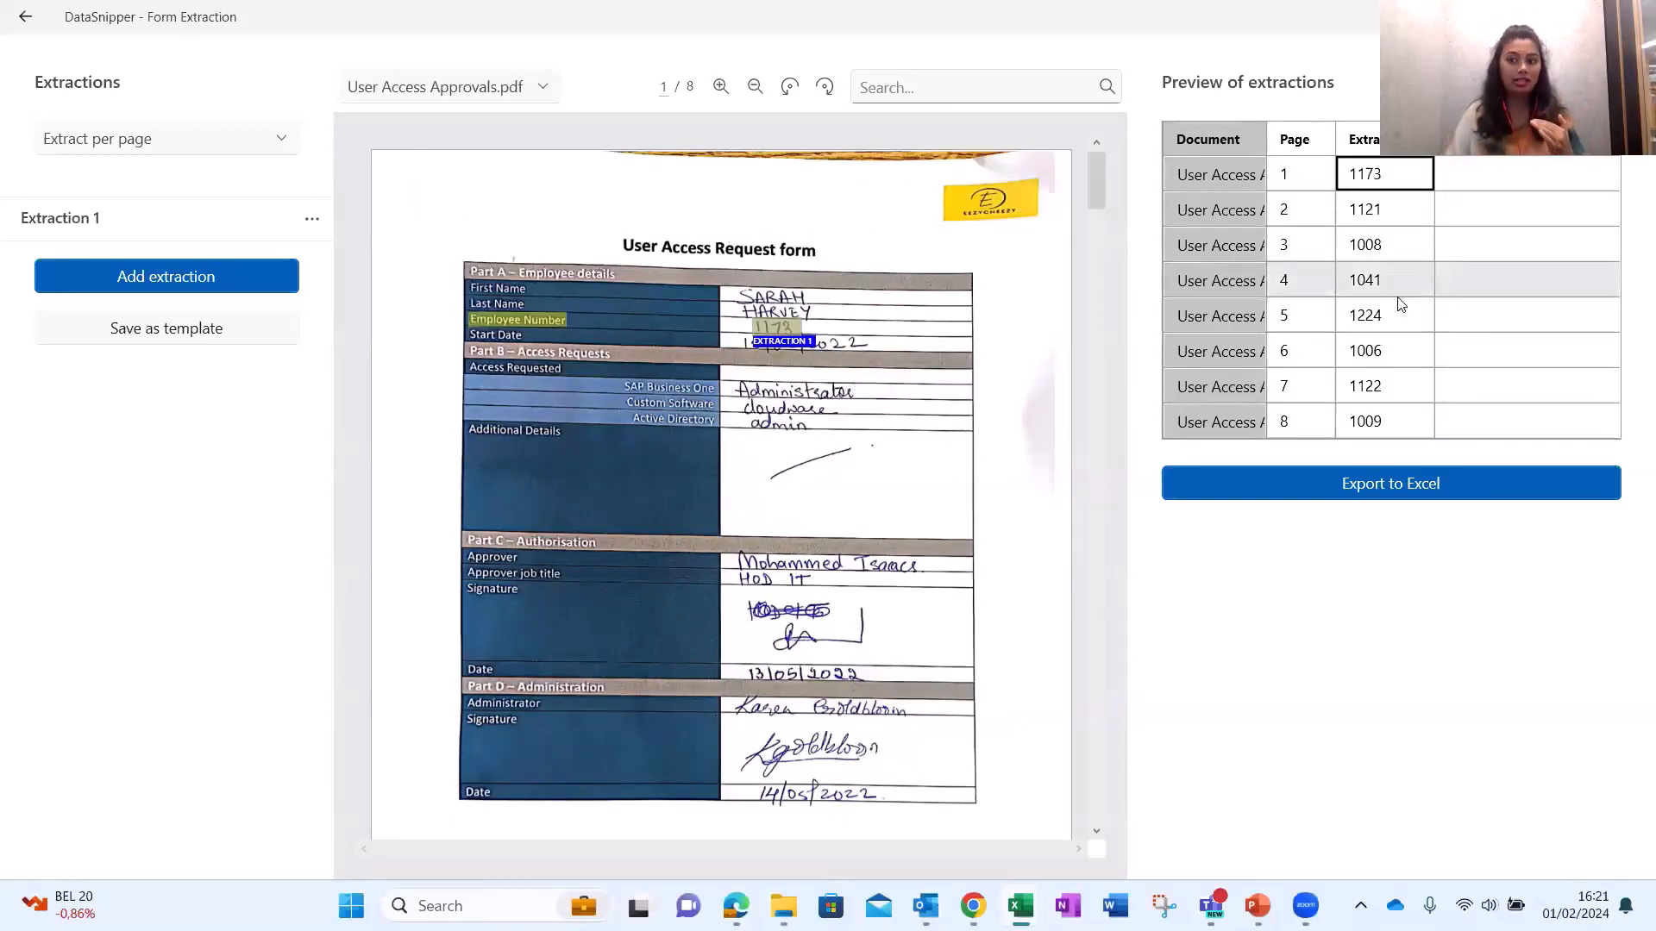
click(1384, 314)
click(1377, 350)
click(1375, 385)
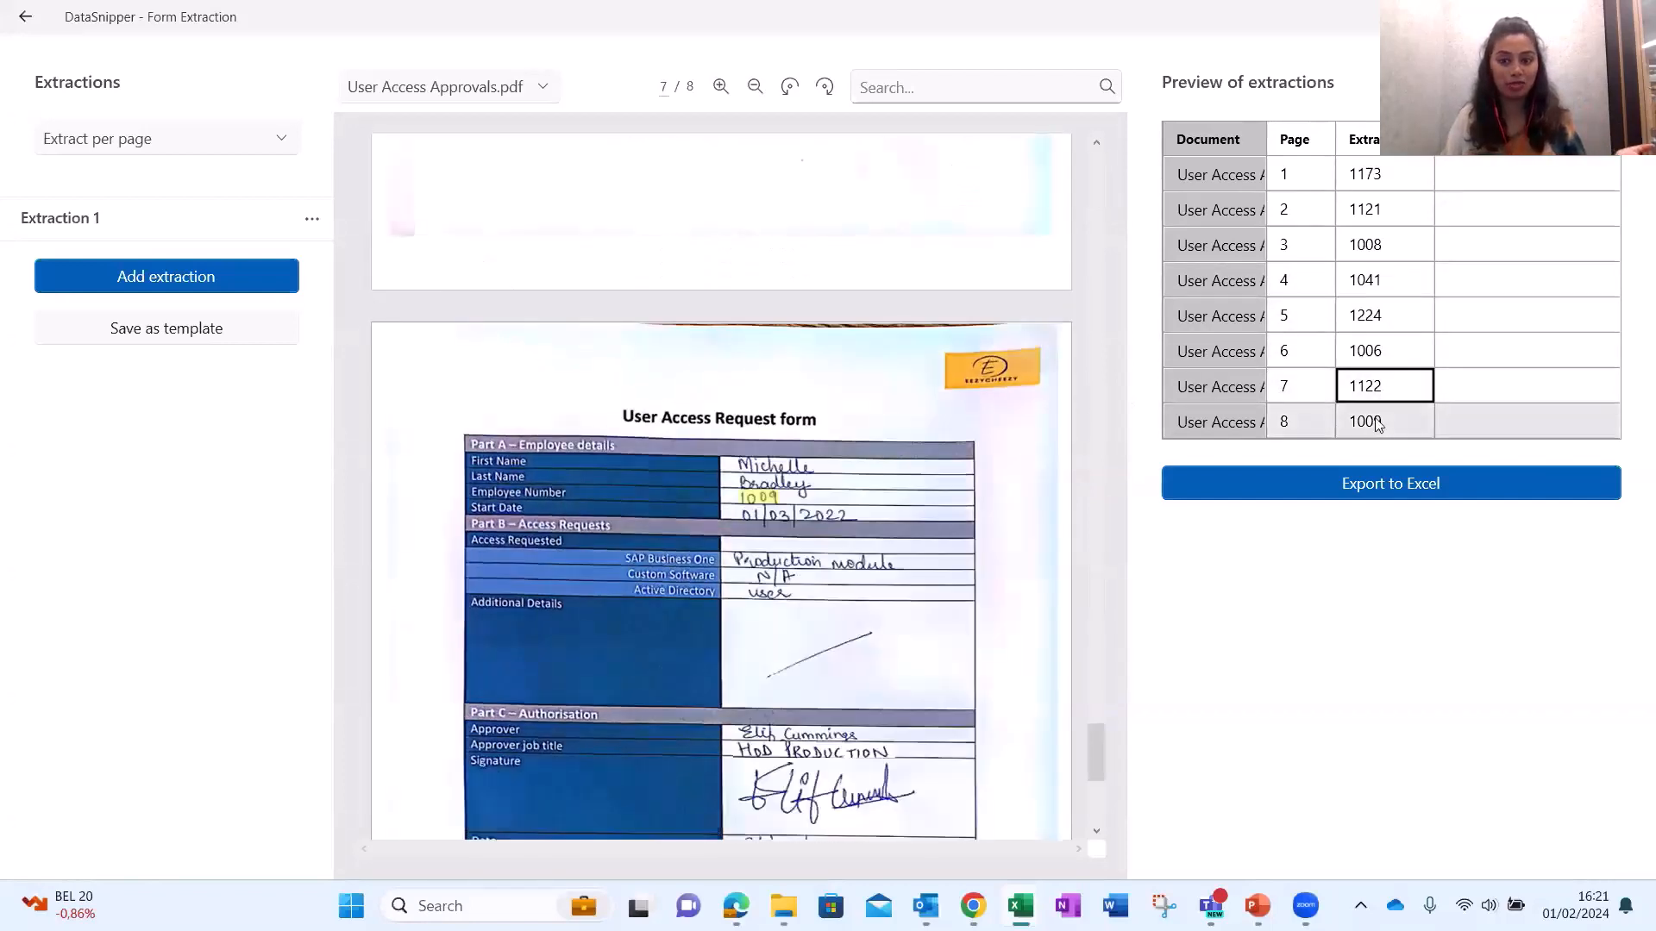
click(1371, 421)
click(1378, 173)
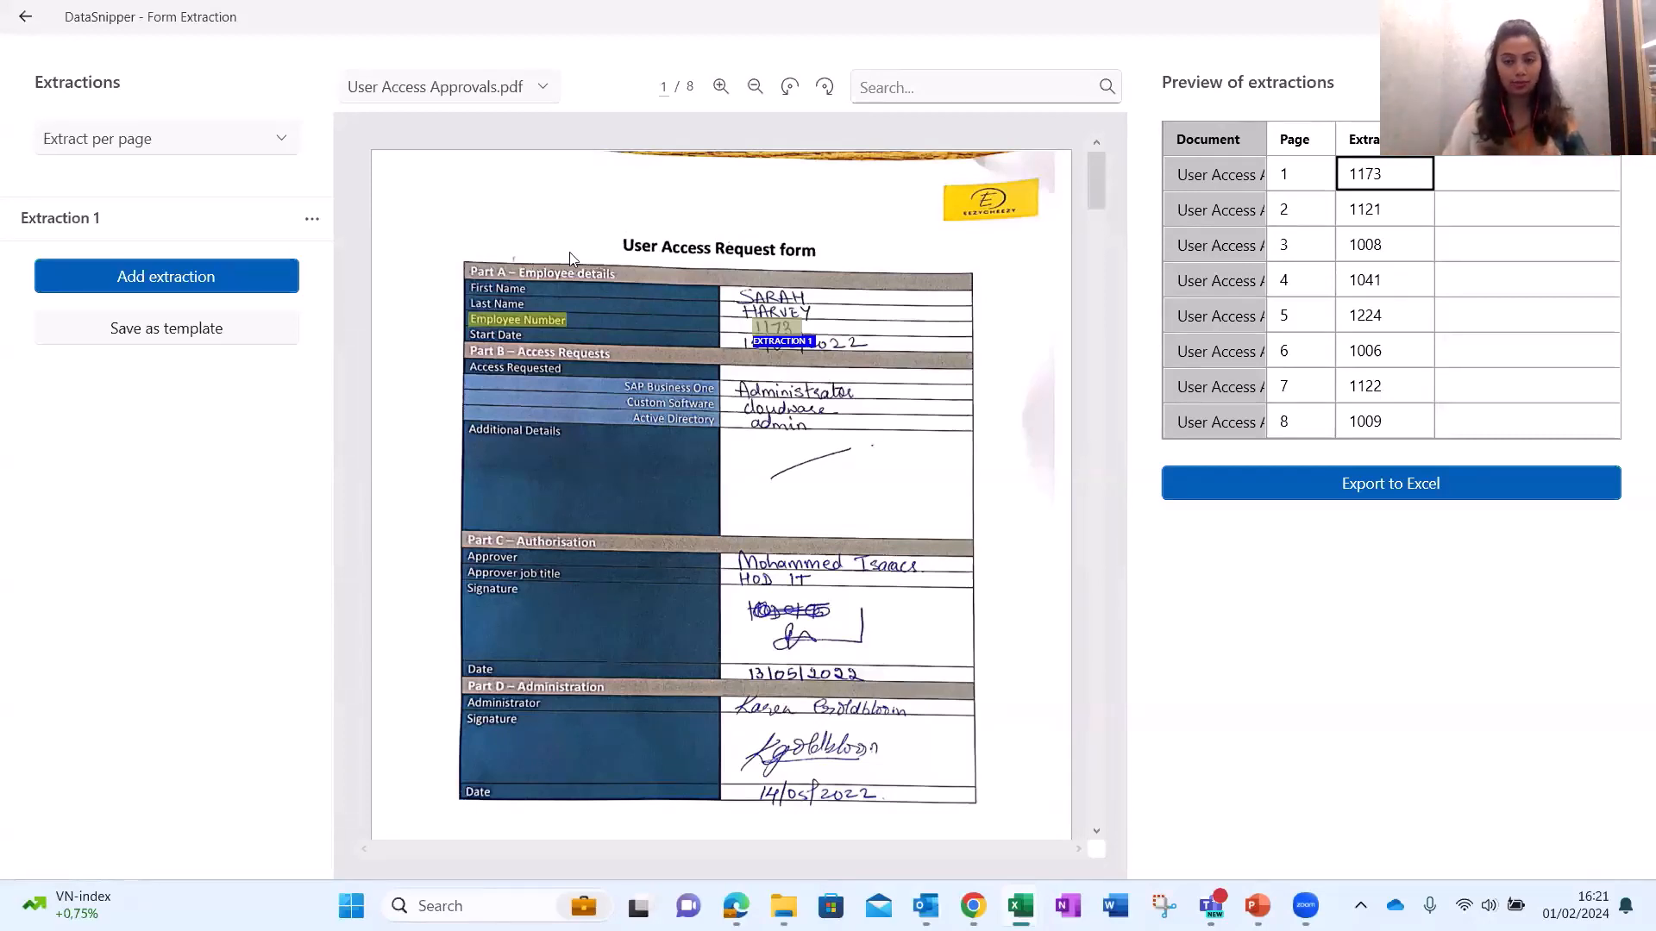
click(242, 278)
drag(730, 549, 919, 573)
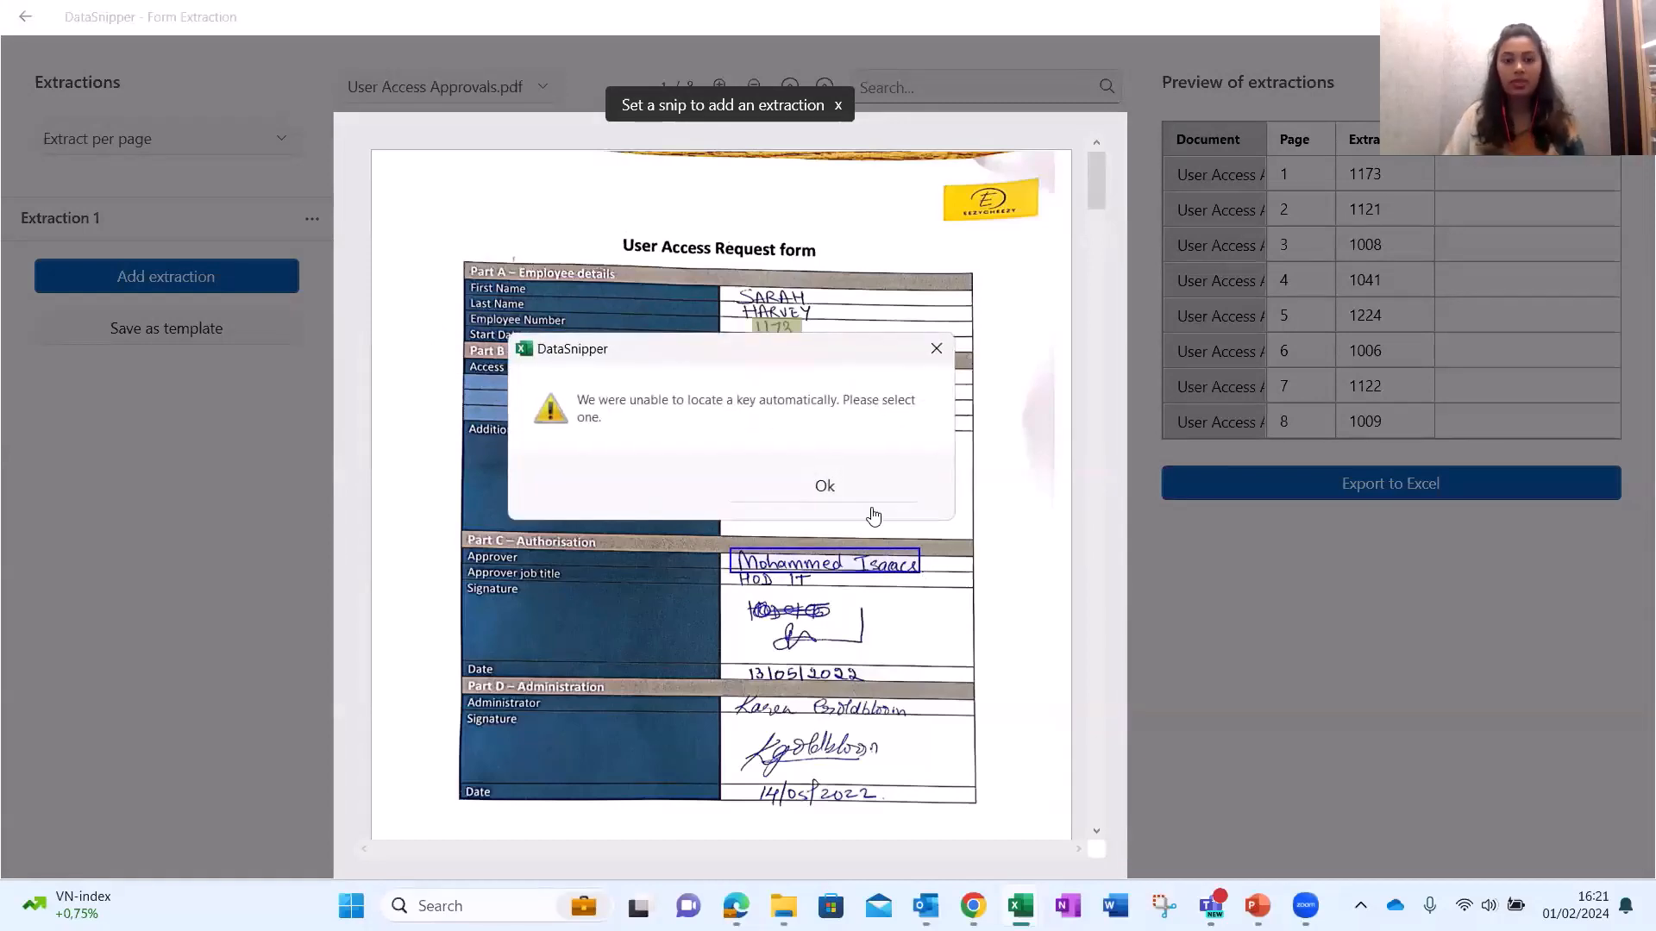
click(850, 485)
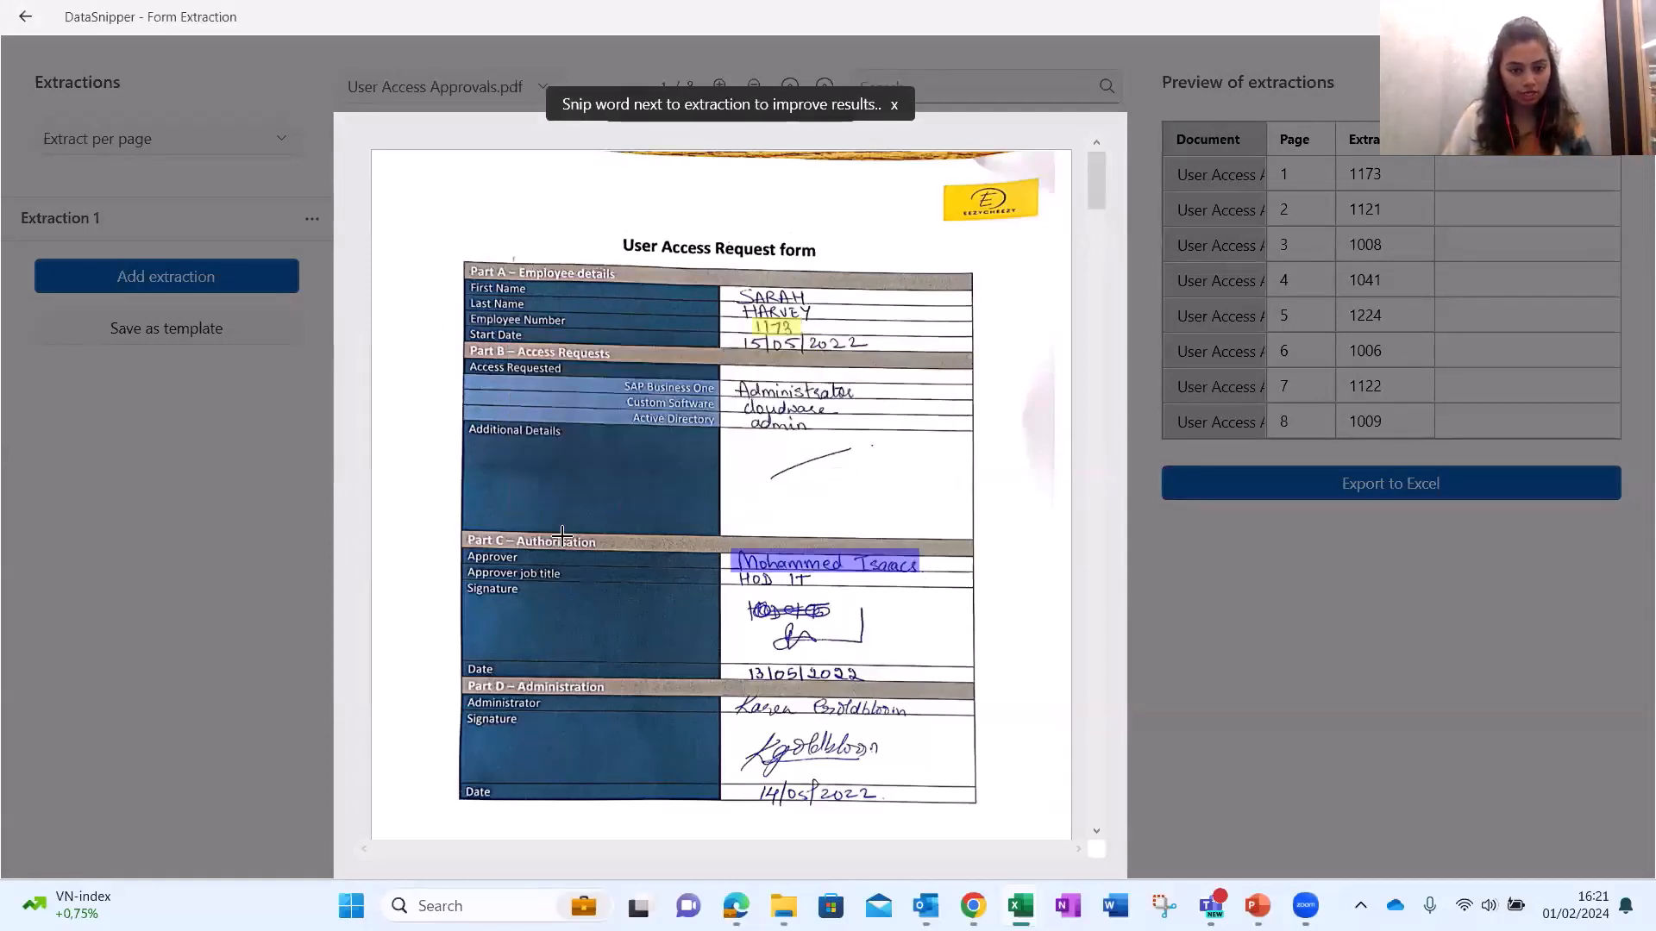
drag(464, 533, 600, 548)
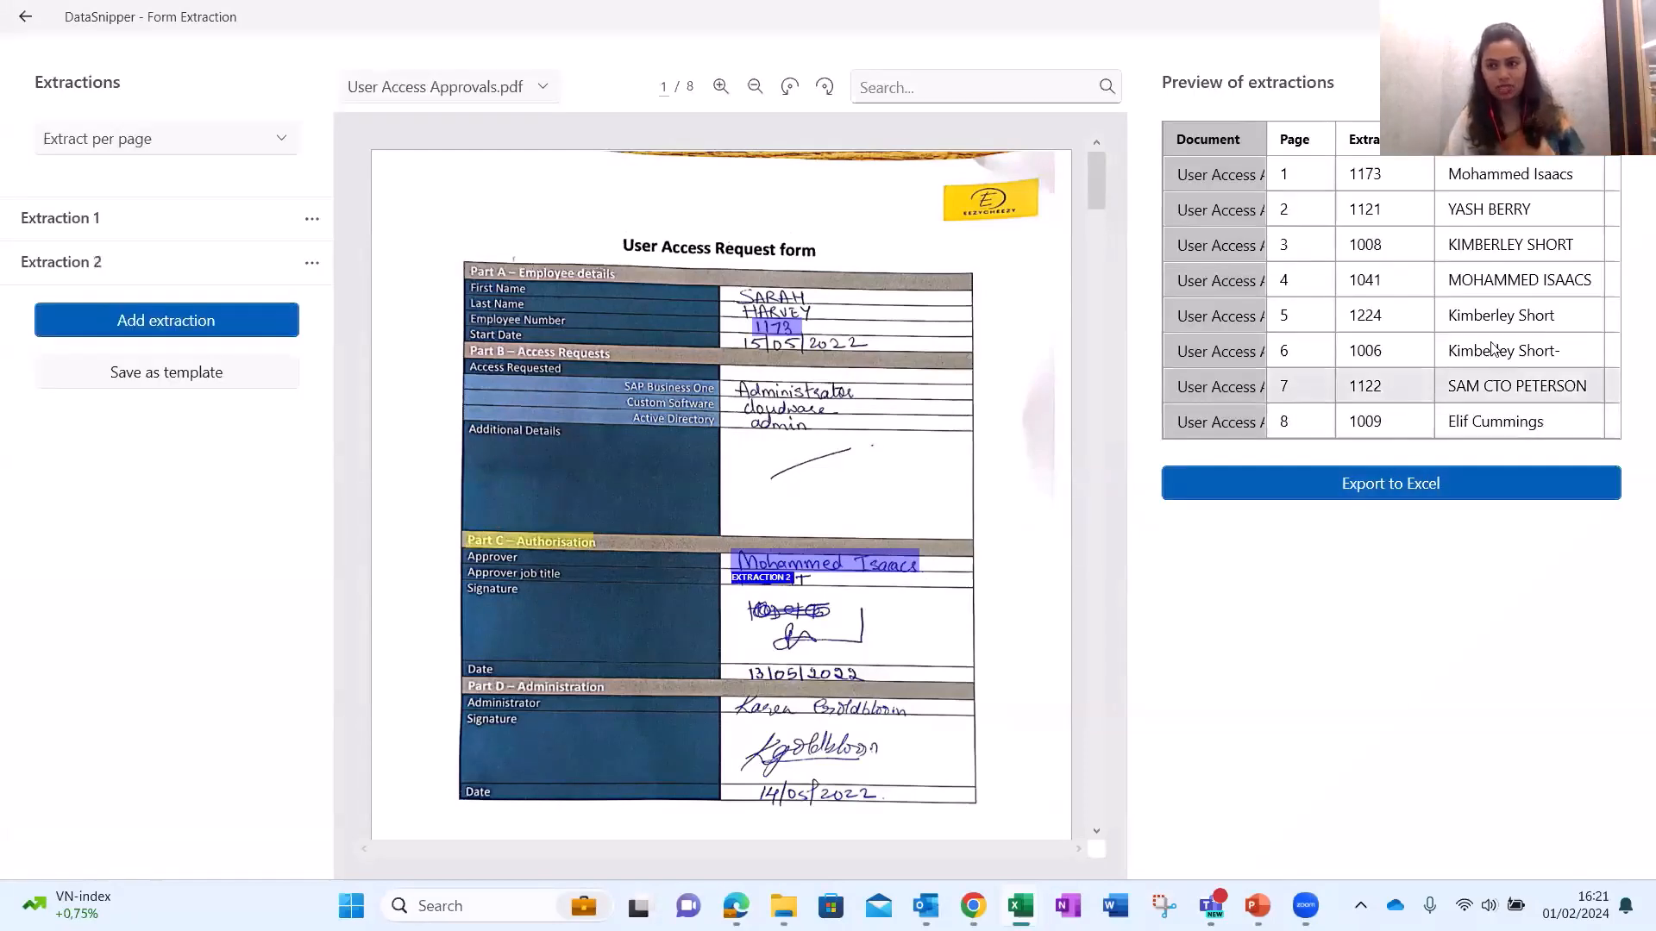
click(1505, 281)
click(1509, 351)
click(1517, 386)
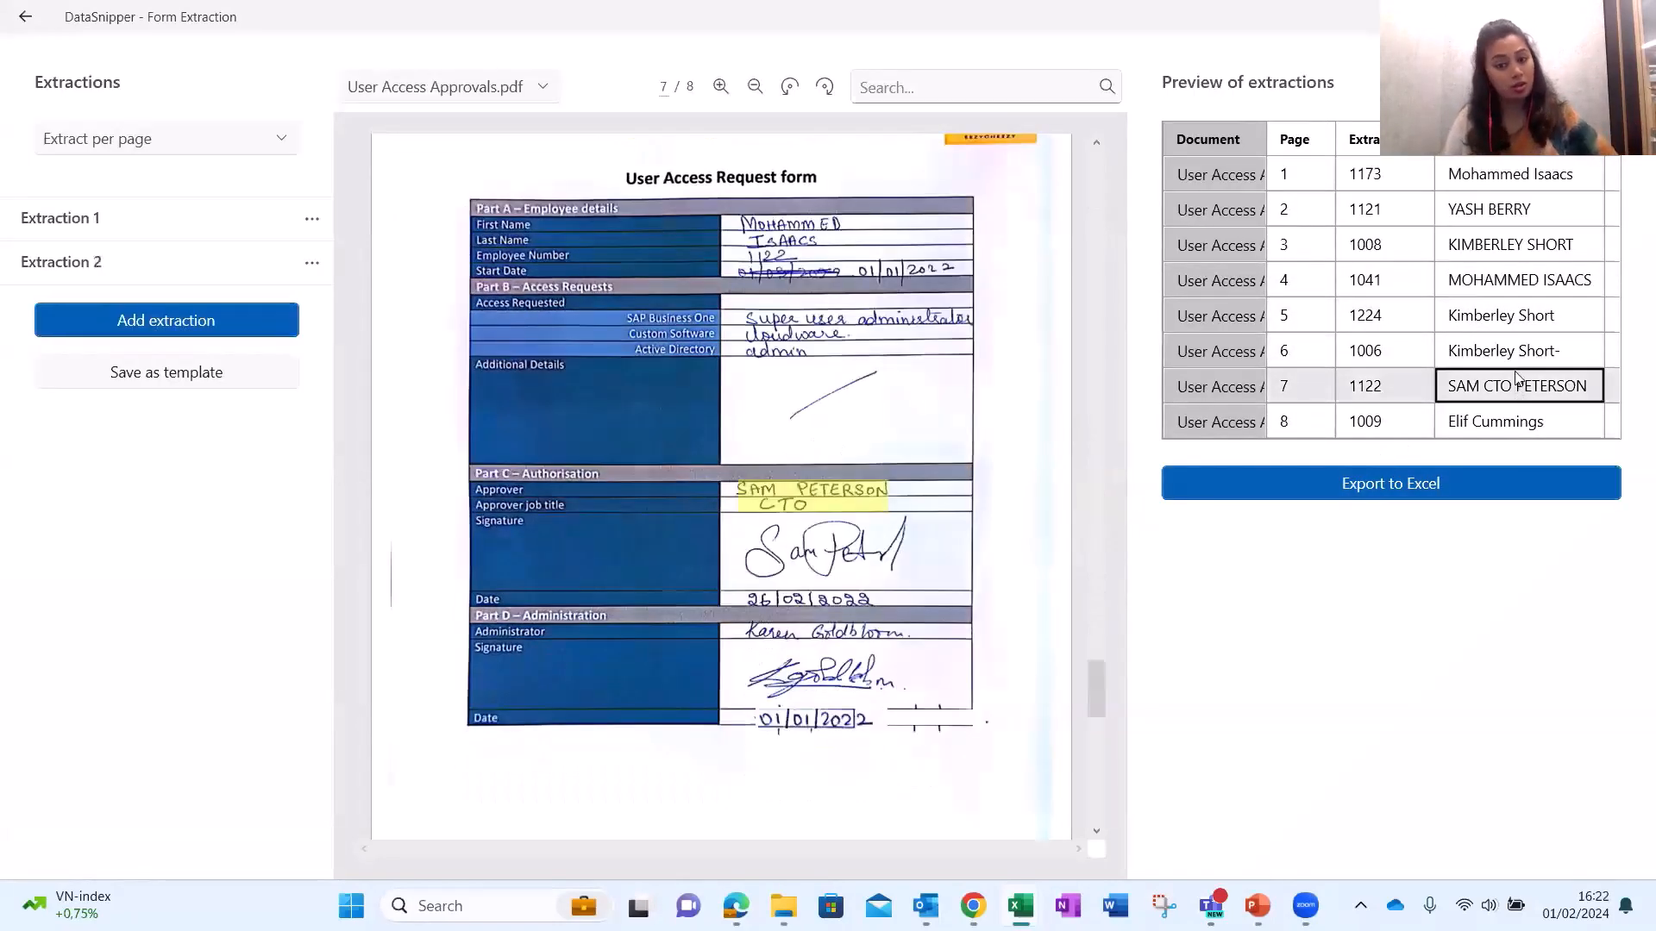
click(1518, 317)
click(1522, 388)
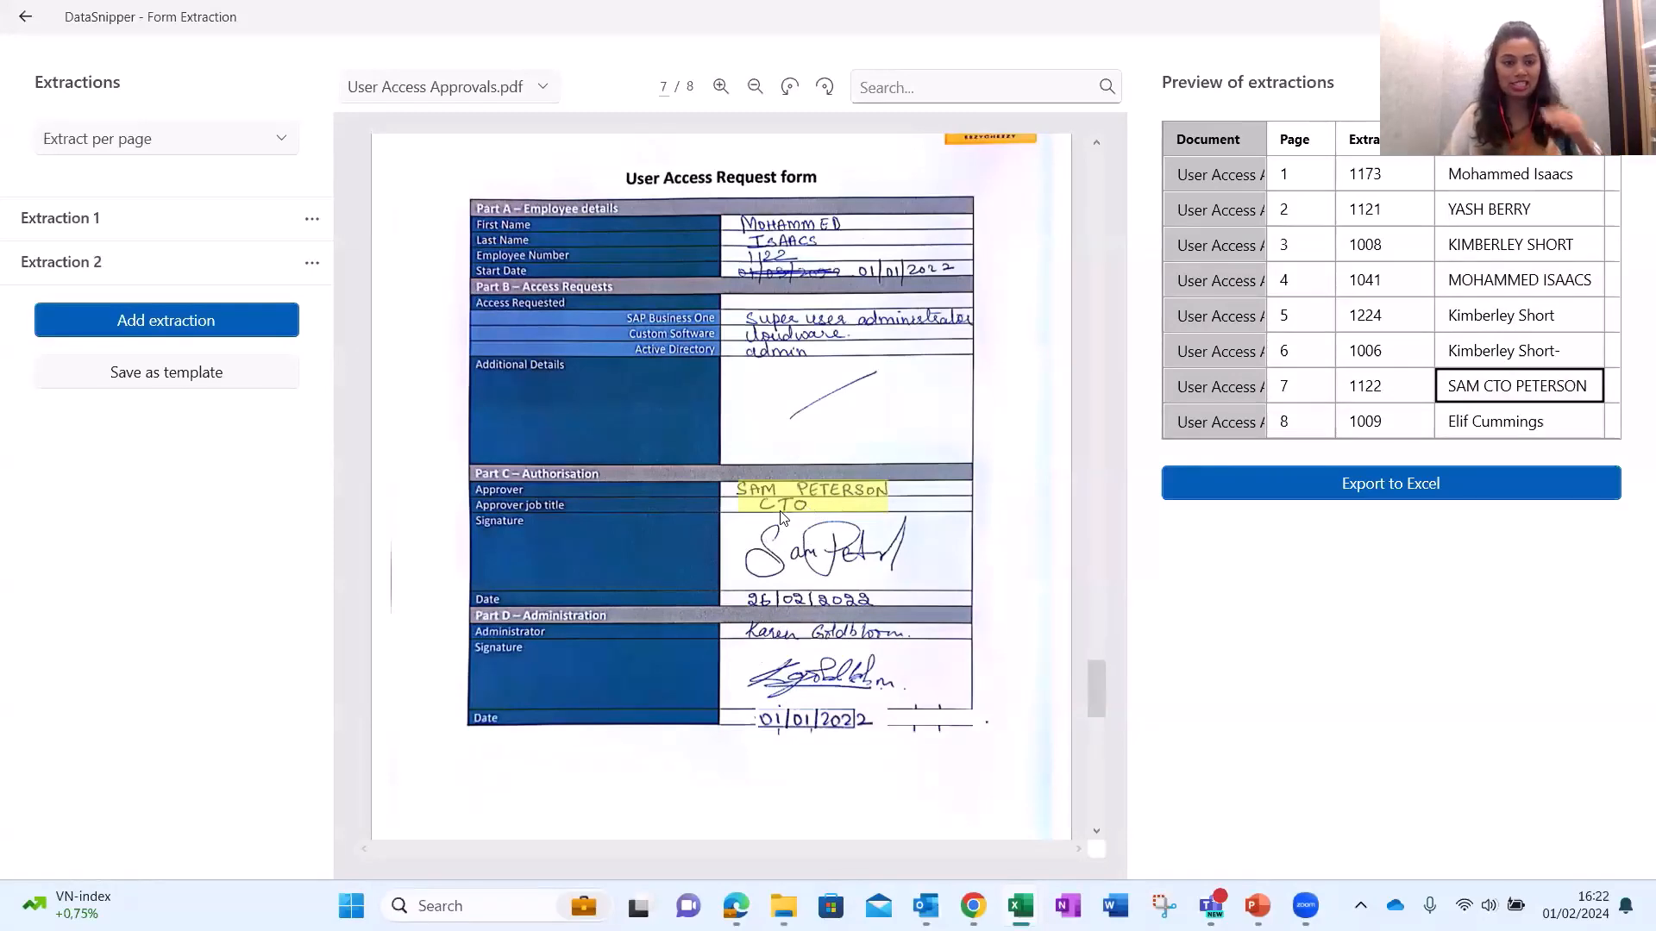
click(1520, 424)
click(1507, 186)
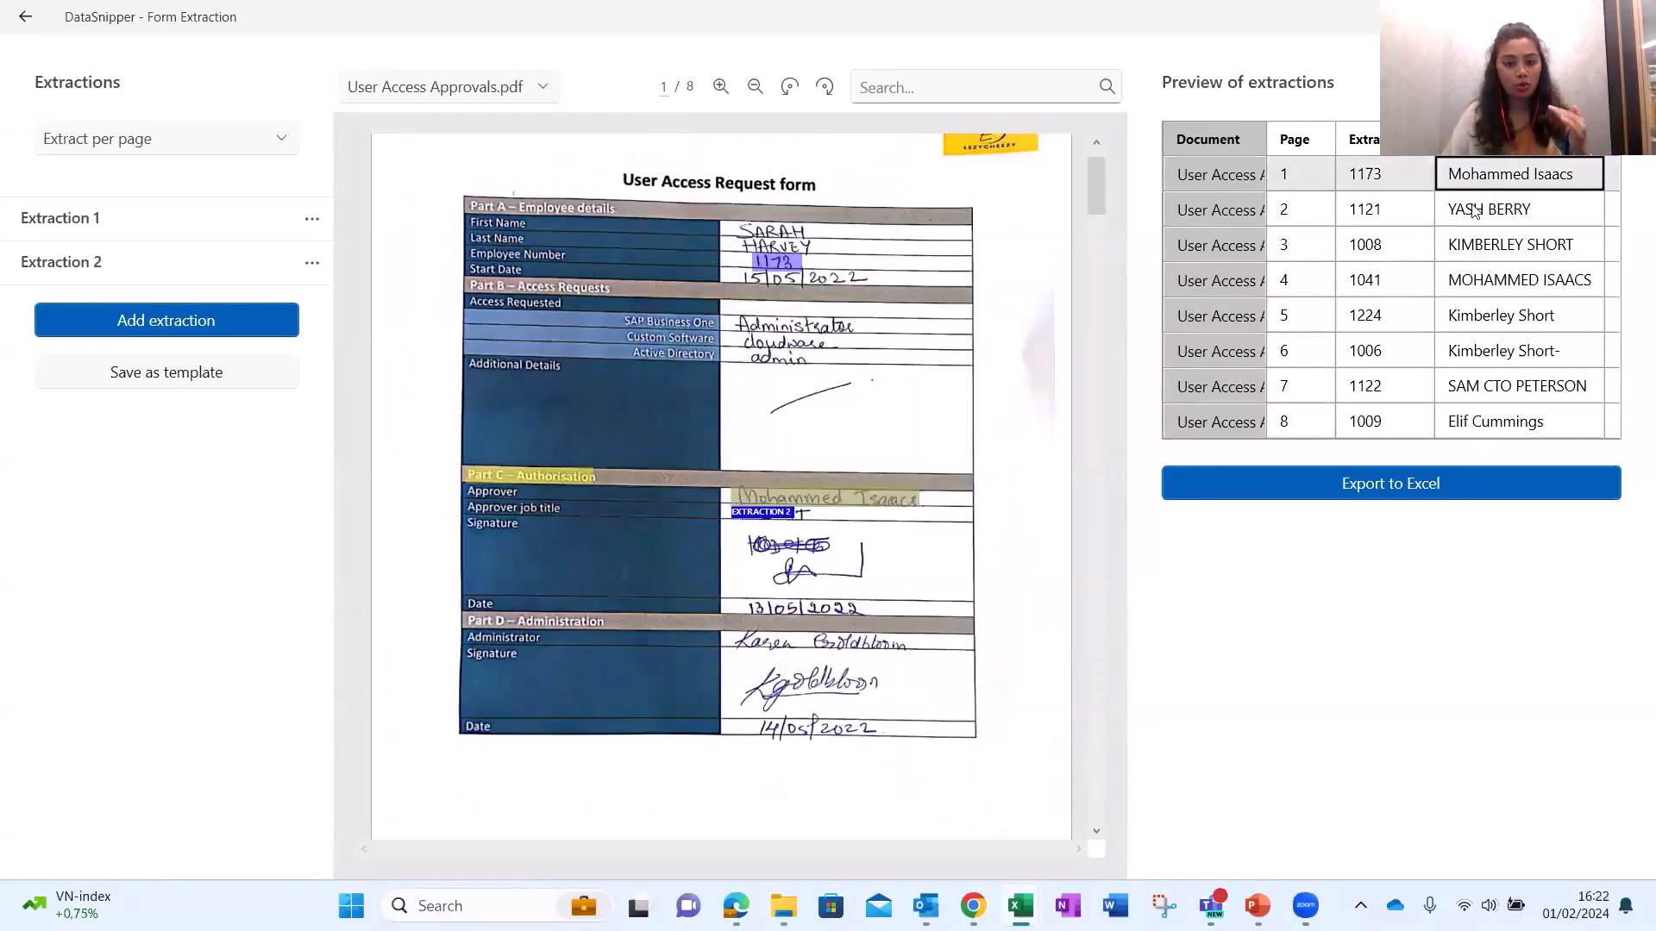
click(312, 265)
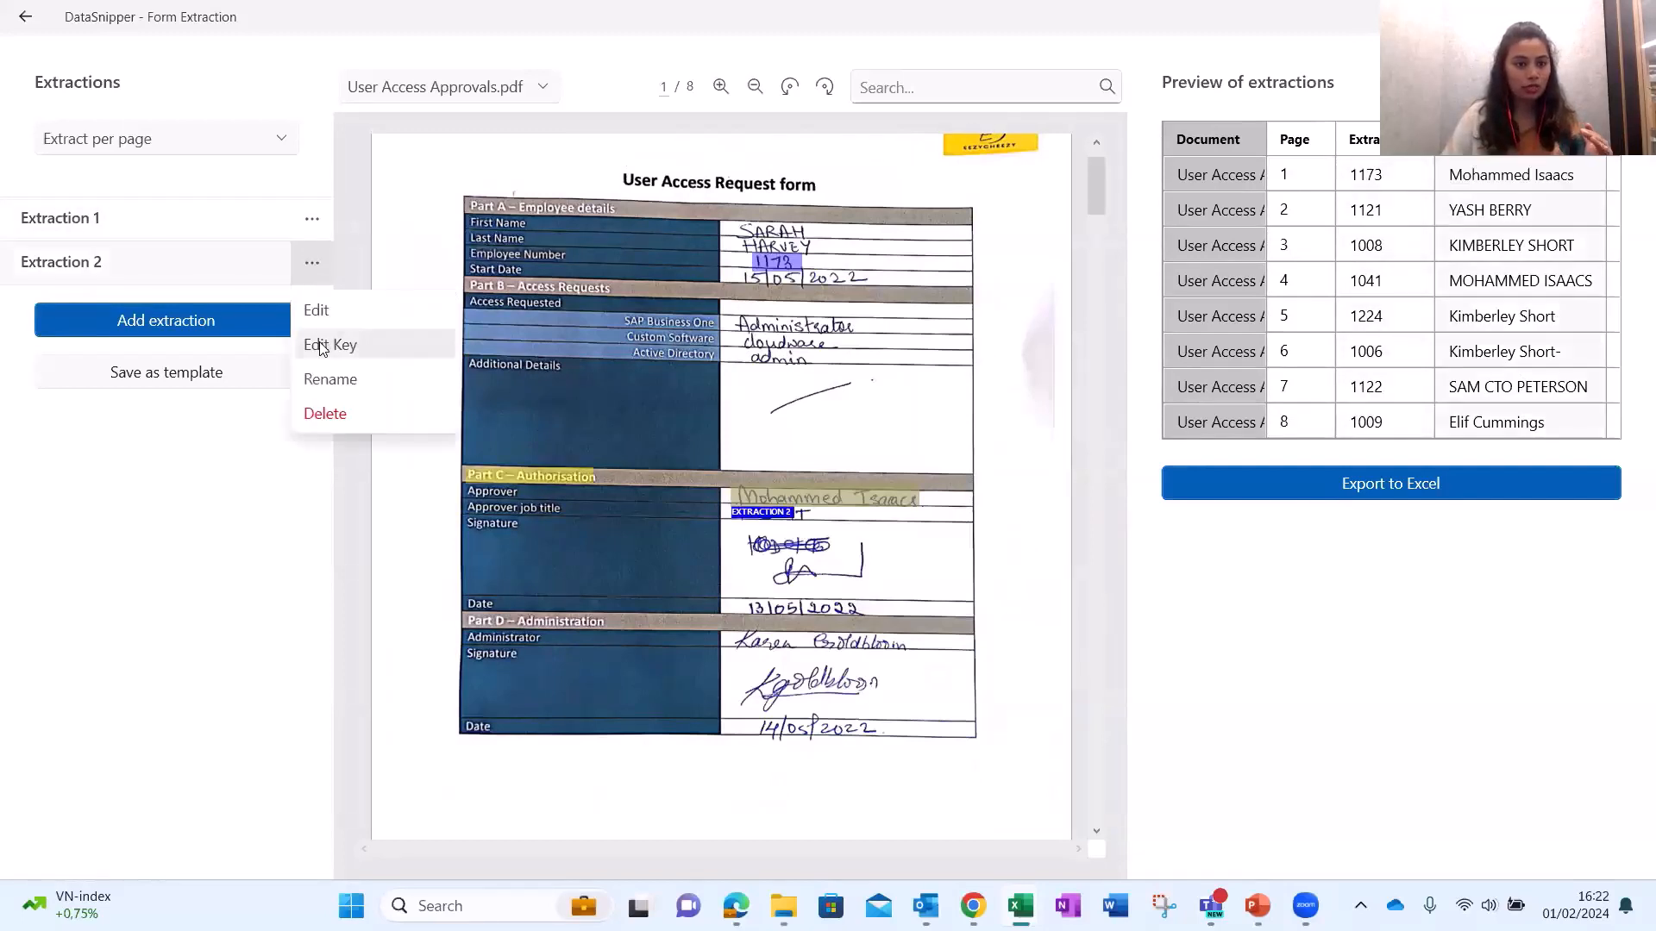
click(328, 341)
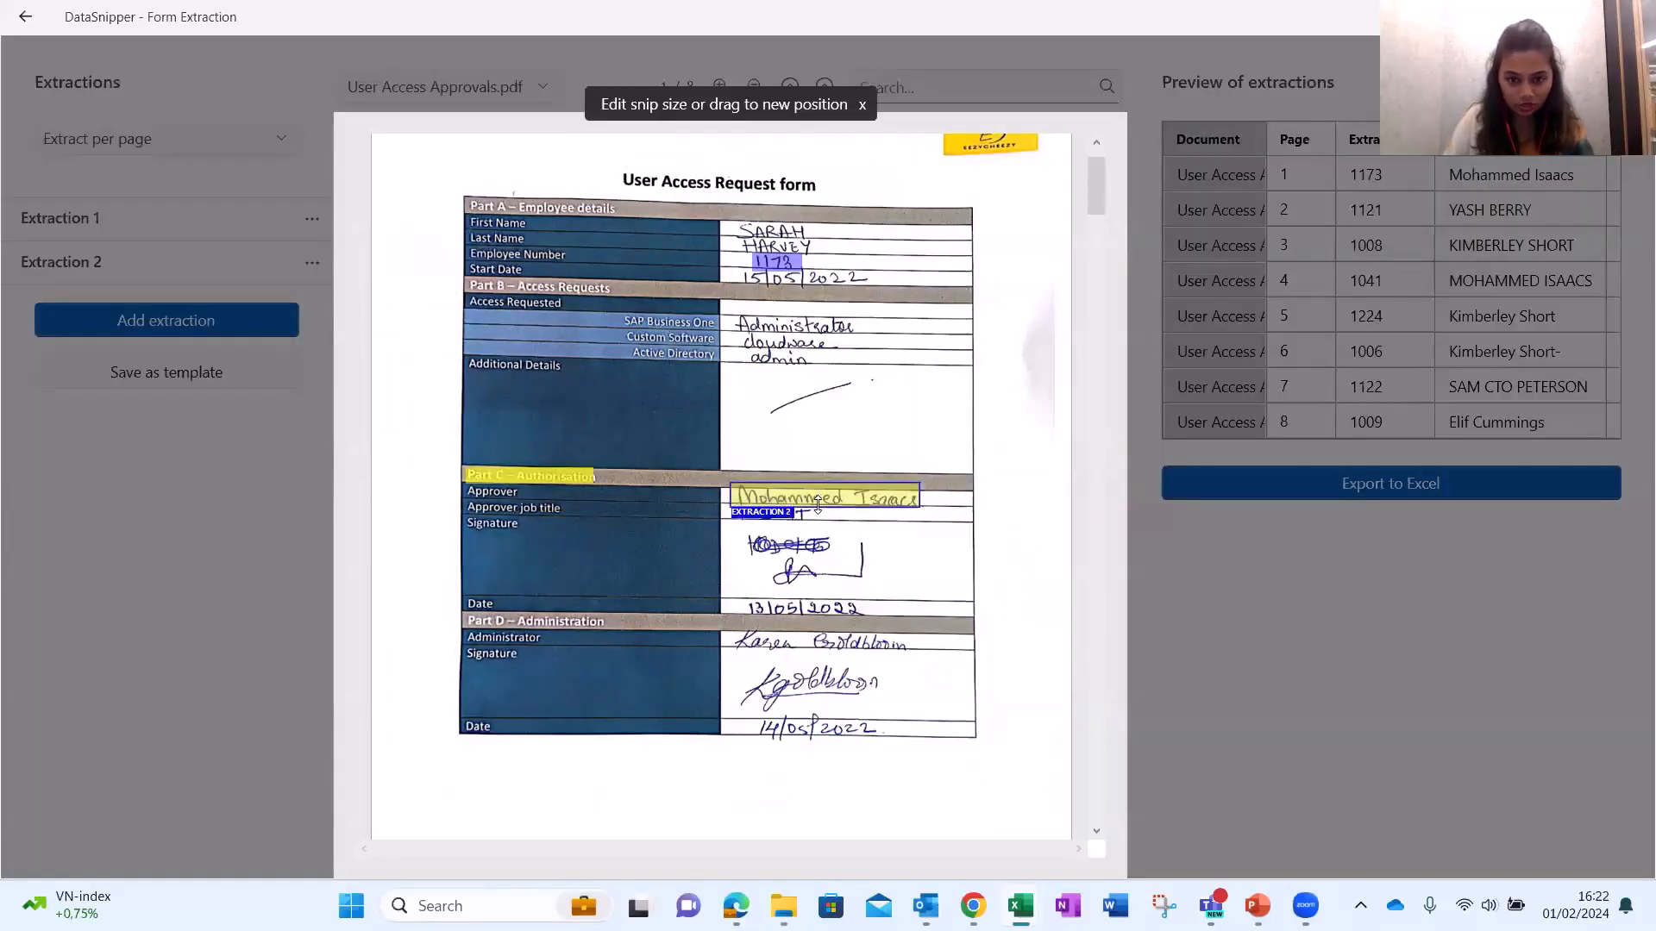
drag(818, 505, 817, 497)
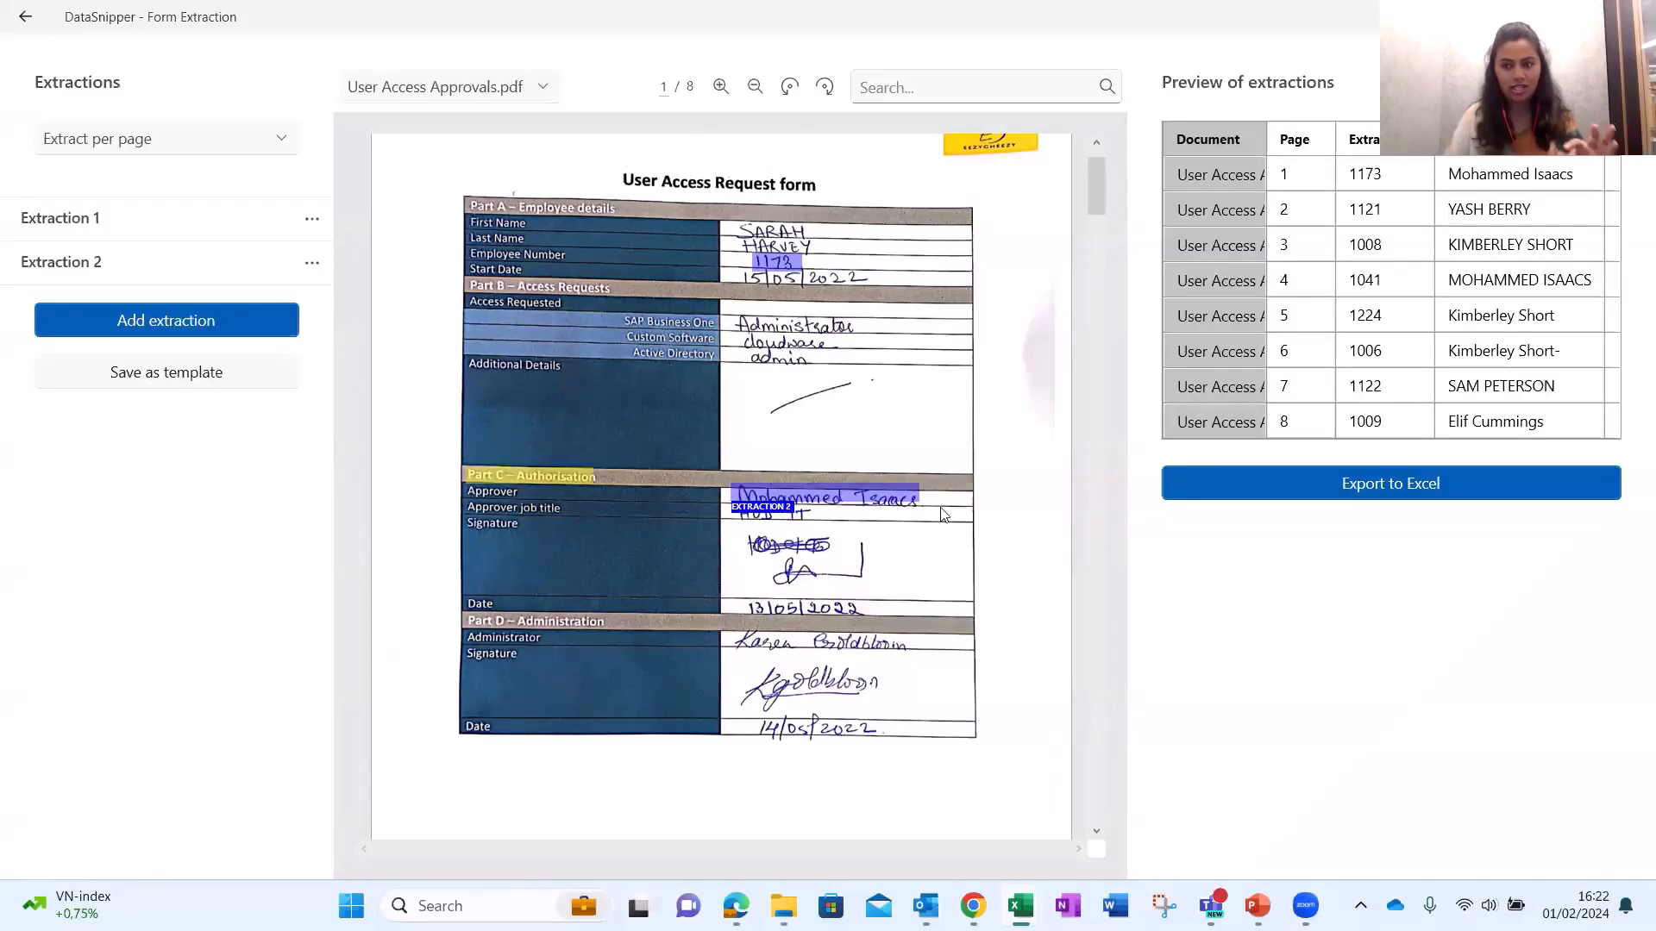
click(1562, 292)
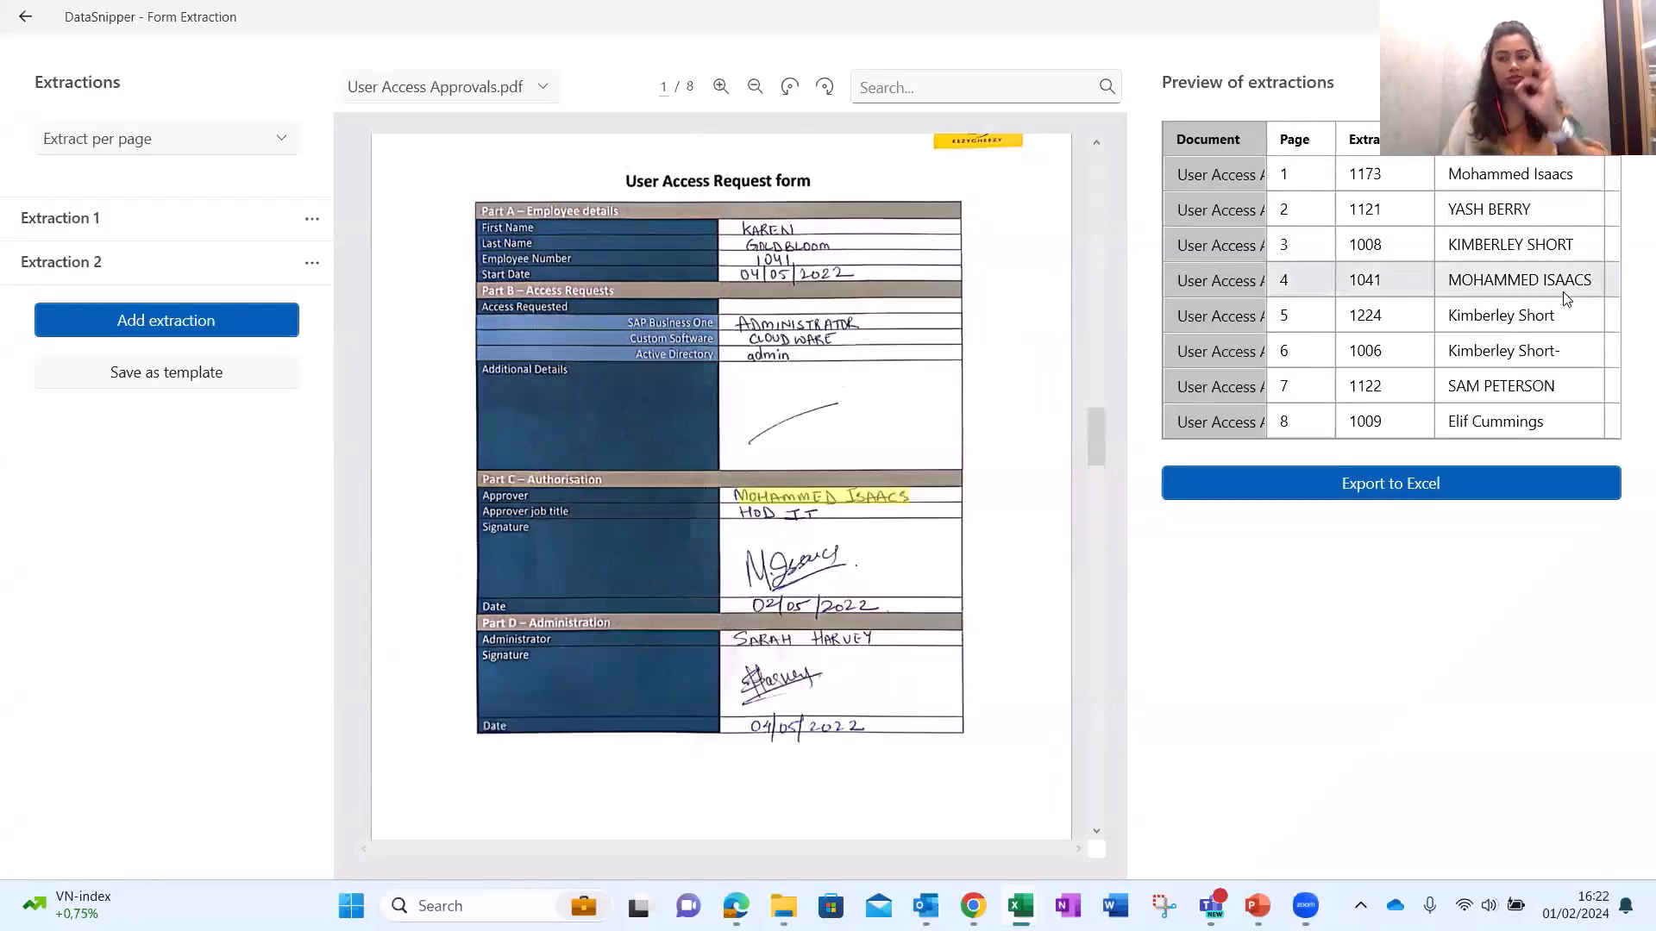
click(1552, 315)
click(1531, 388)
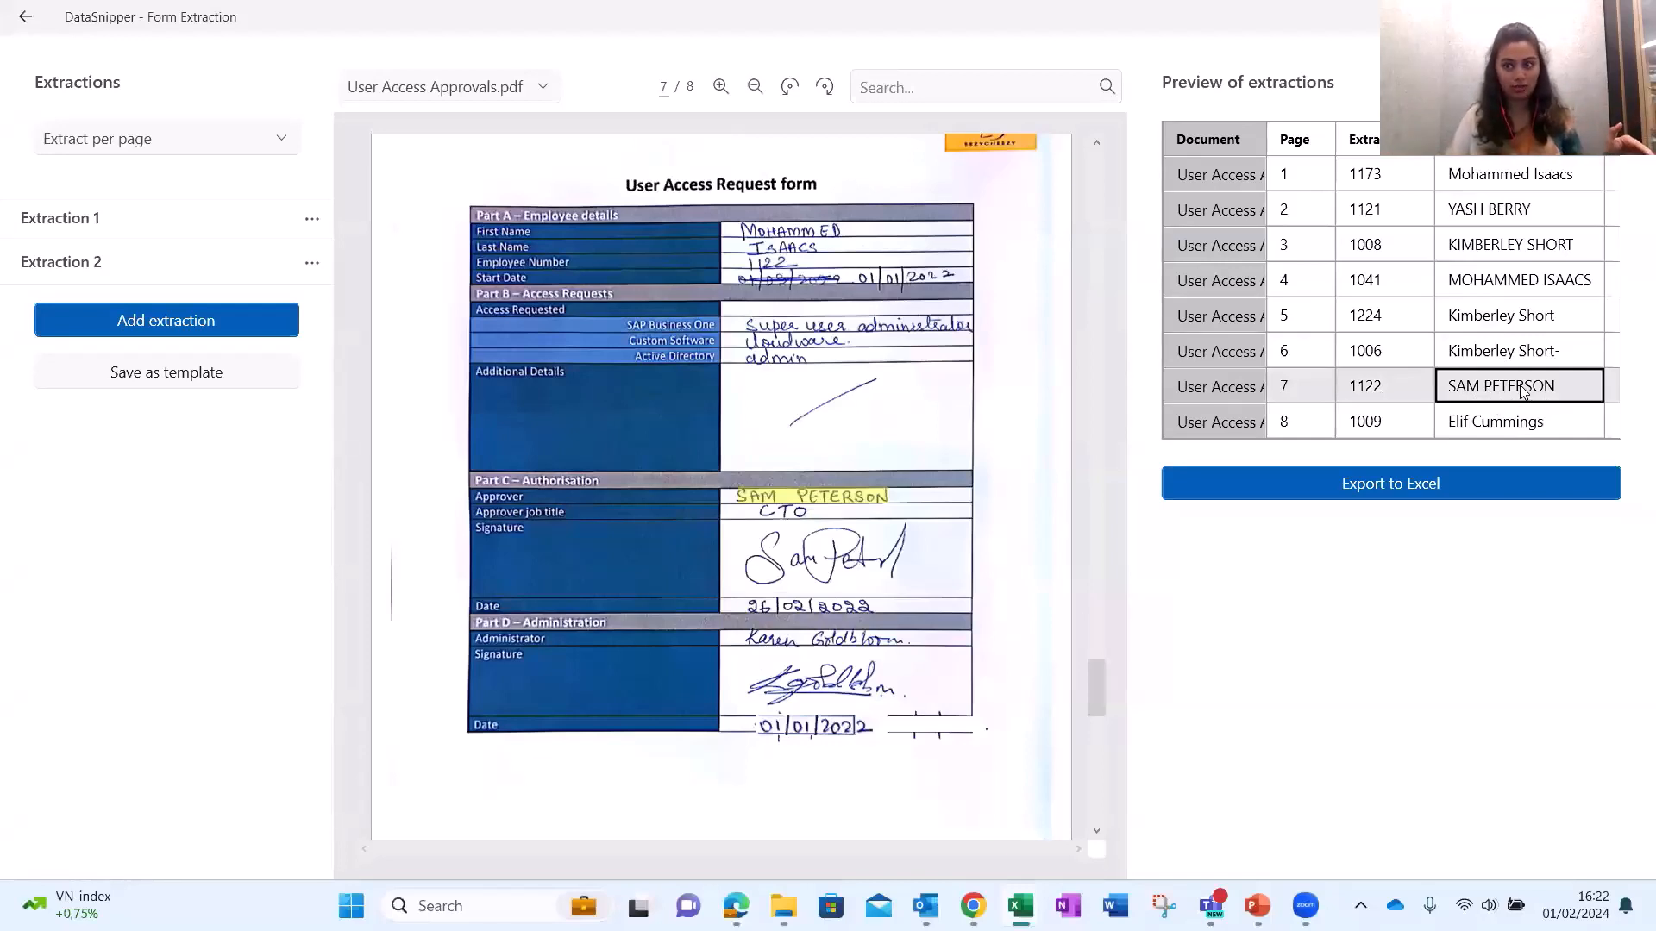
Add Extraction 3 snipping job title CTO, keyed on the Approver job title label, noting page 2's blank.
click(221, 325)
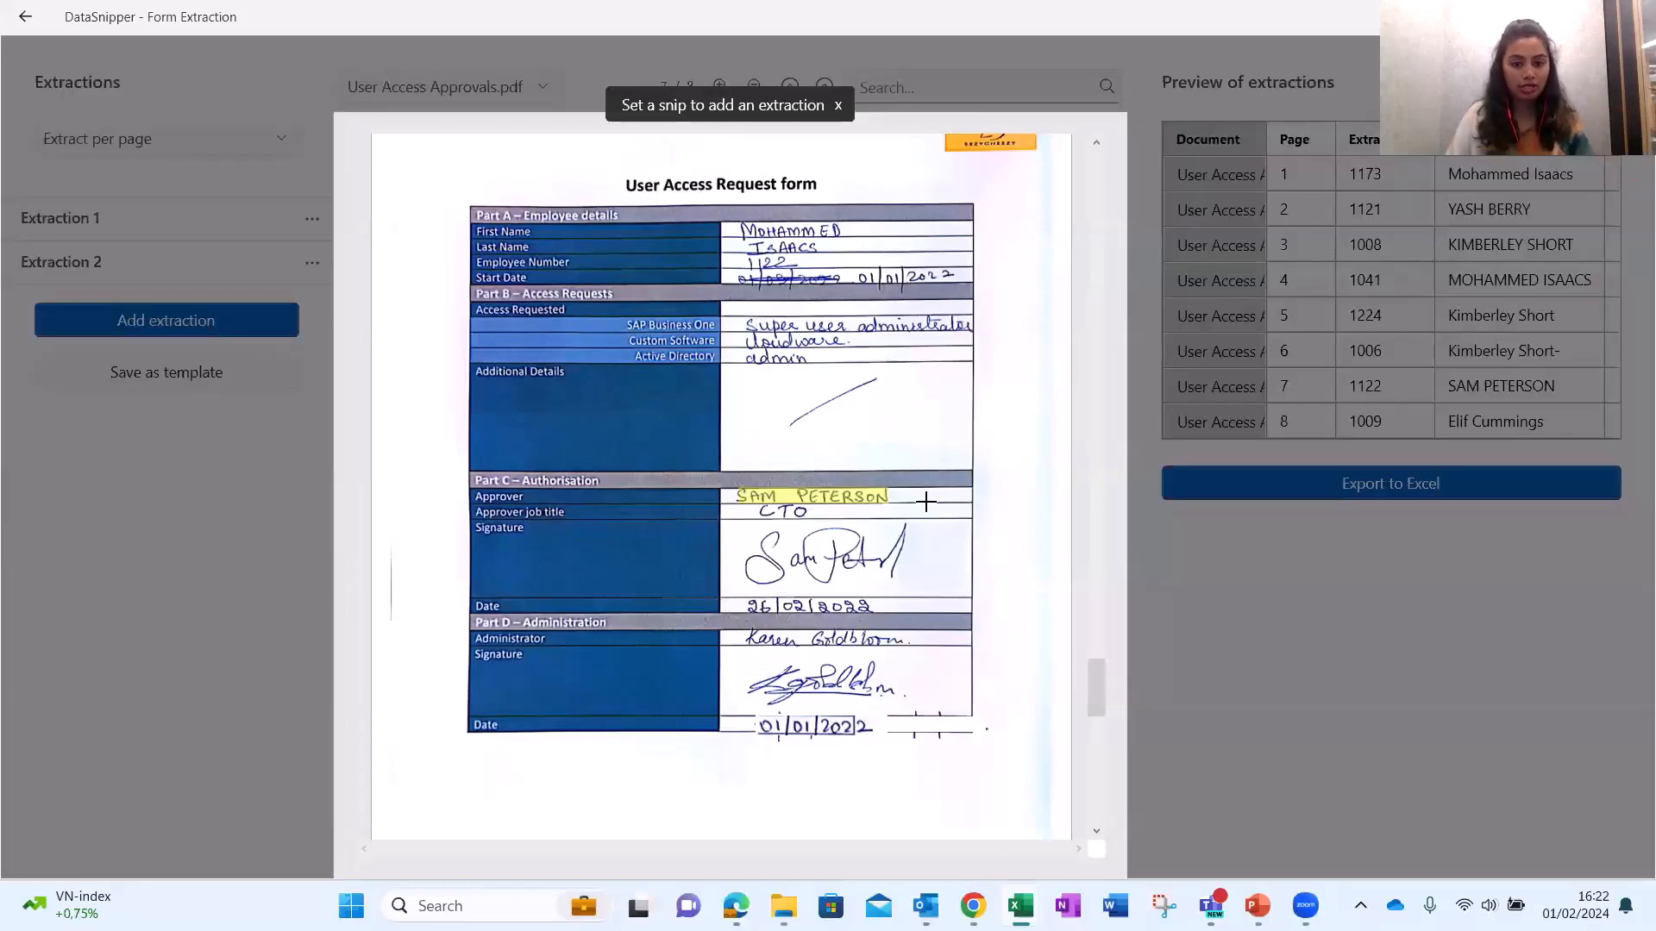
drag(759, 505, 811, 520)
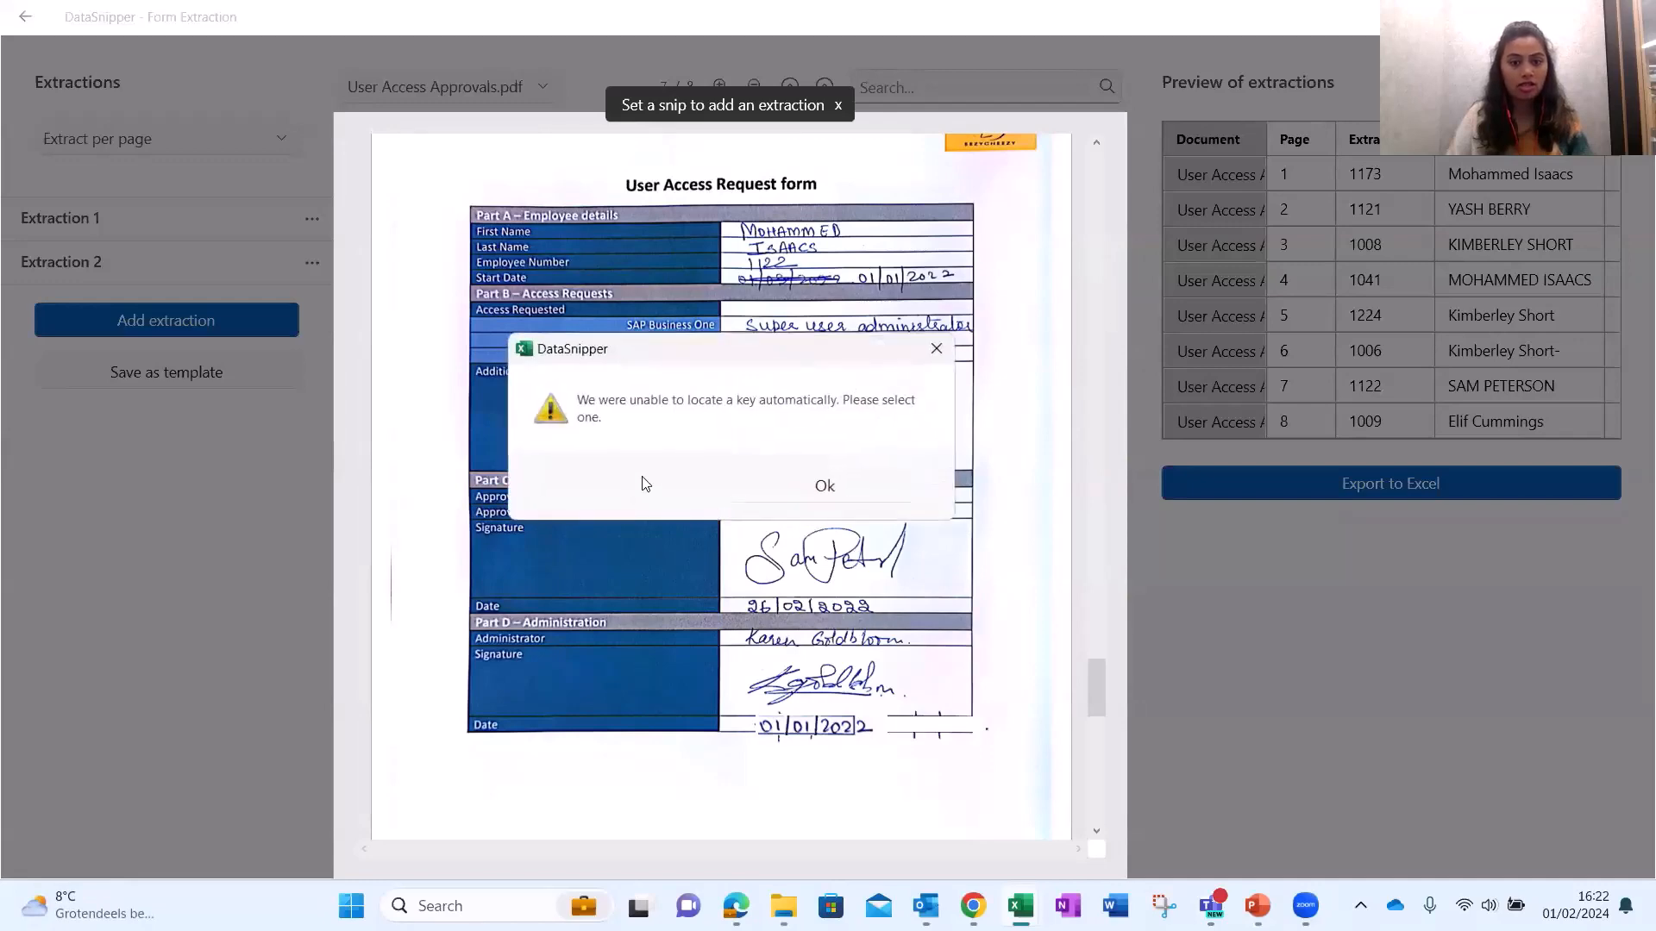
click(821, 481)
drag(473, 505, 569, 517)
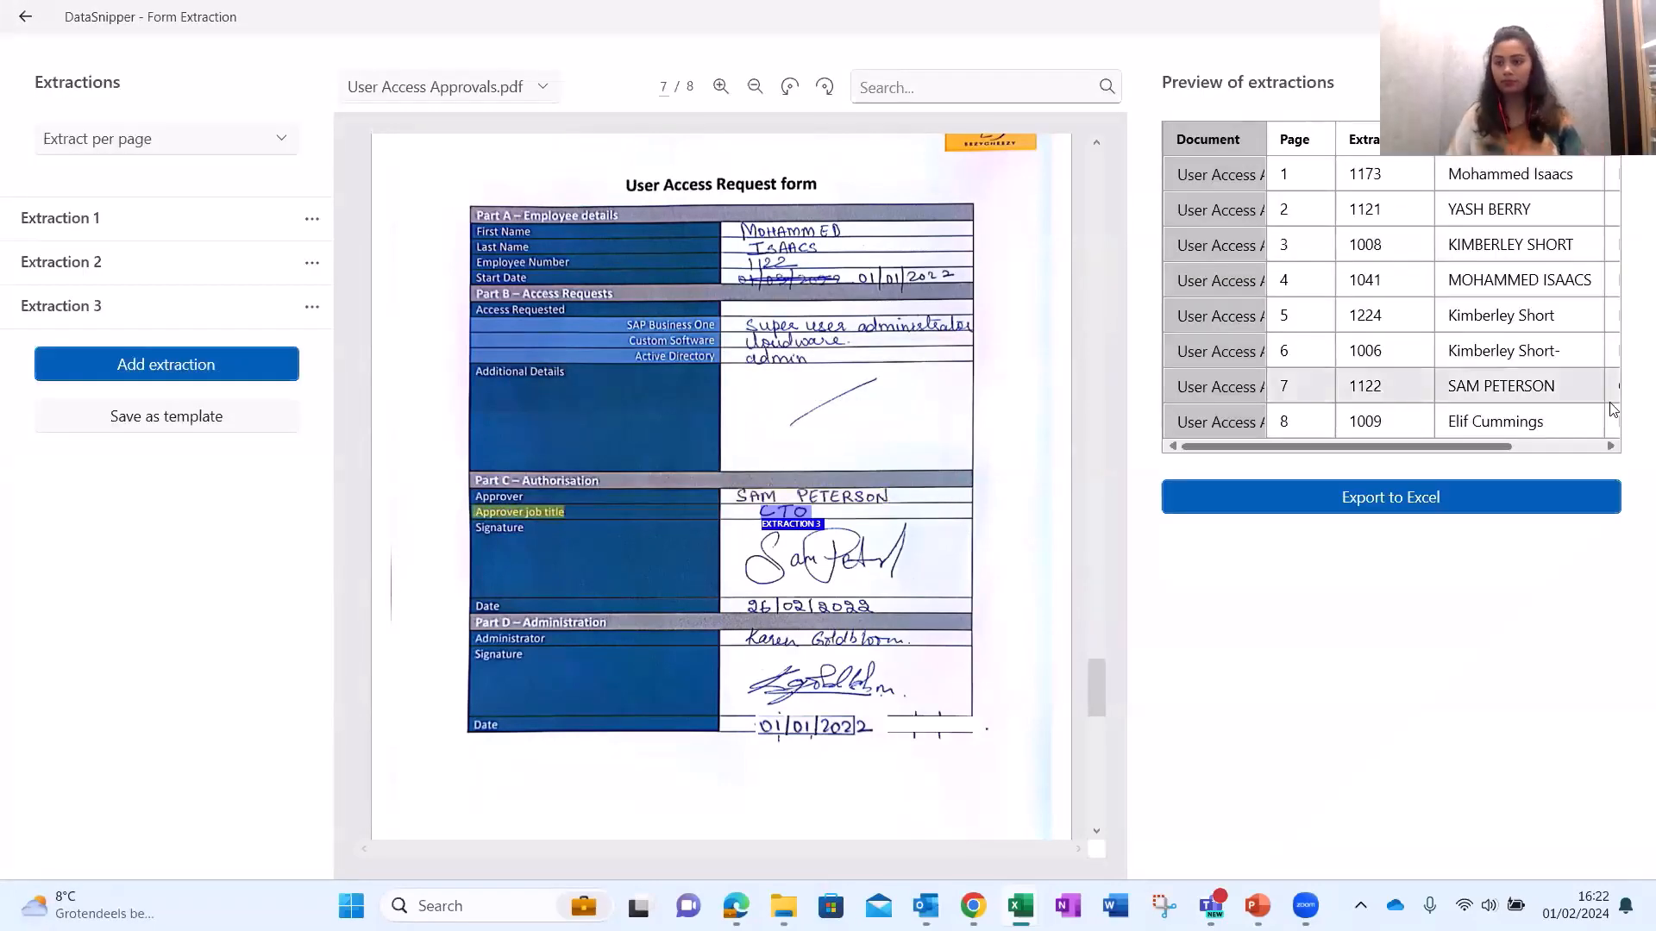
click(1565, 453)
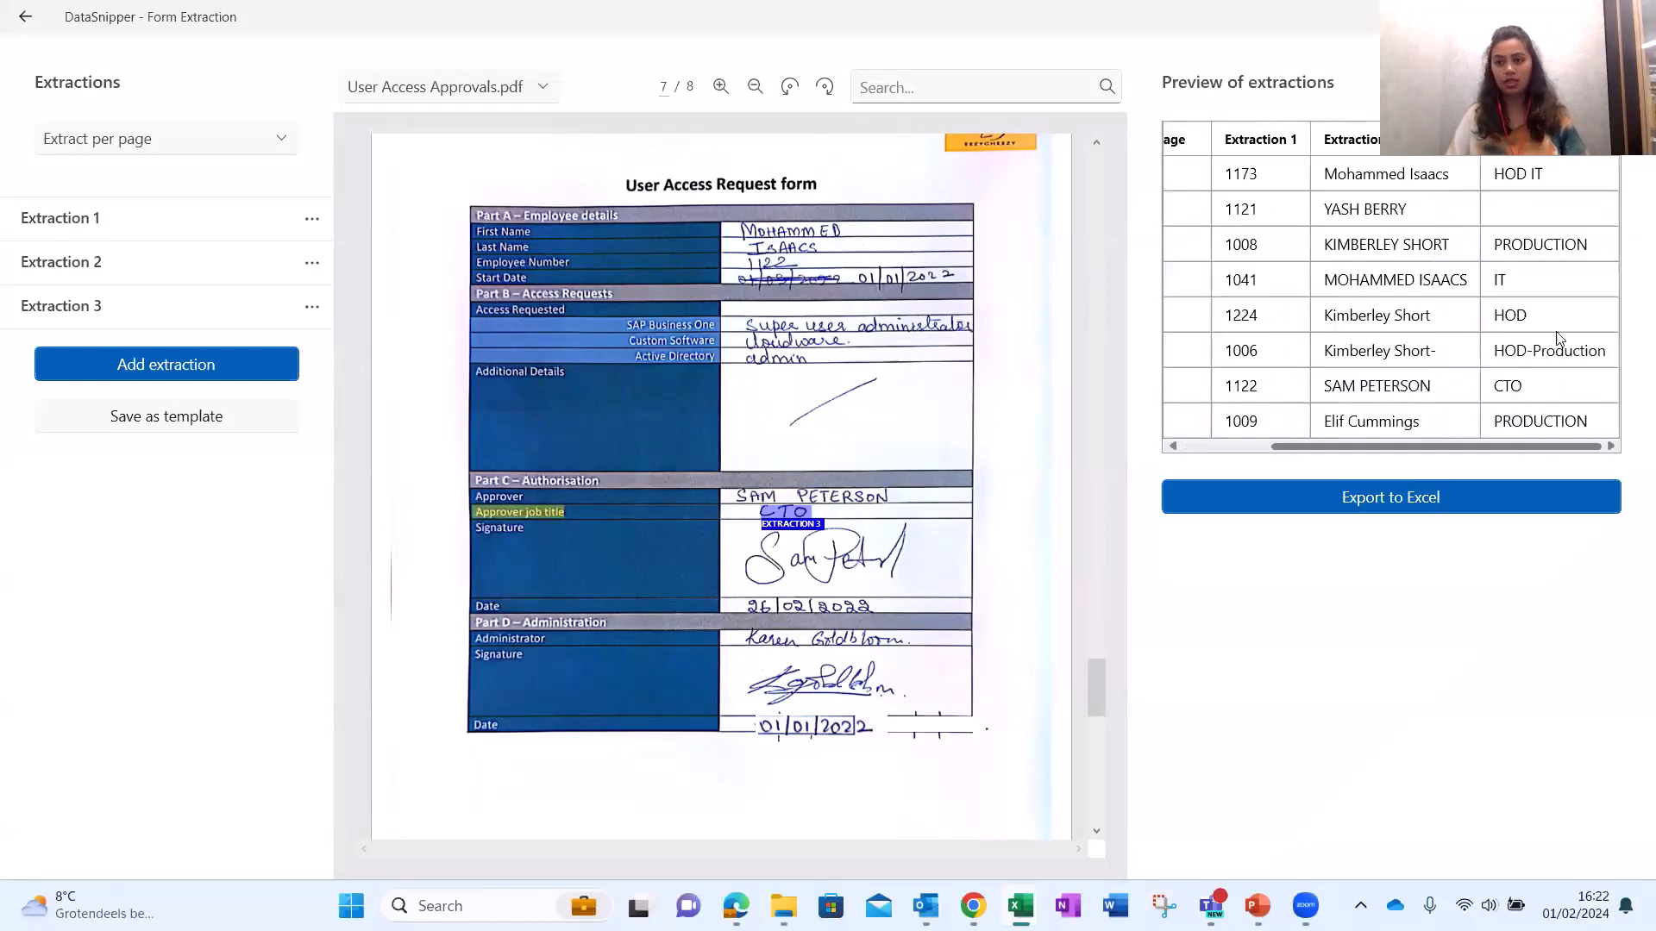
click(1523, 218)
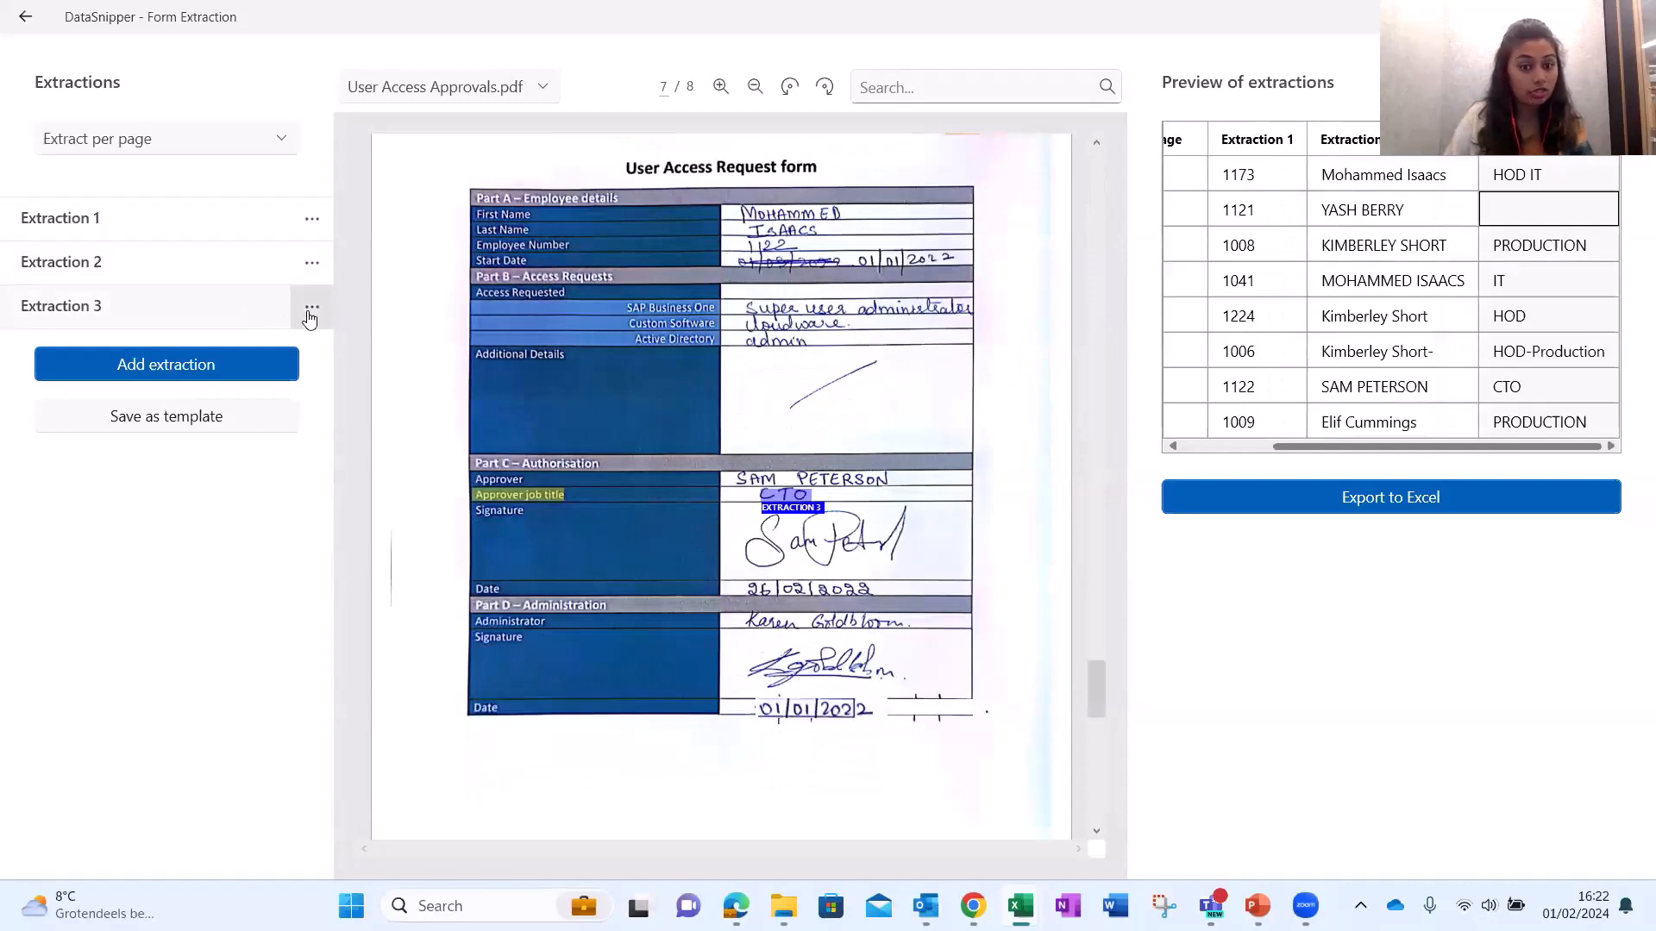
Widen Extraction 3's snip rightward and check titles SALES, PRODUCTION, IT and HOD IT.
click(312, 307)
click(315, 355)
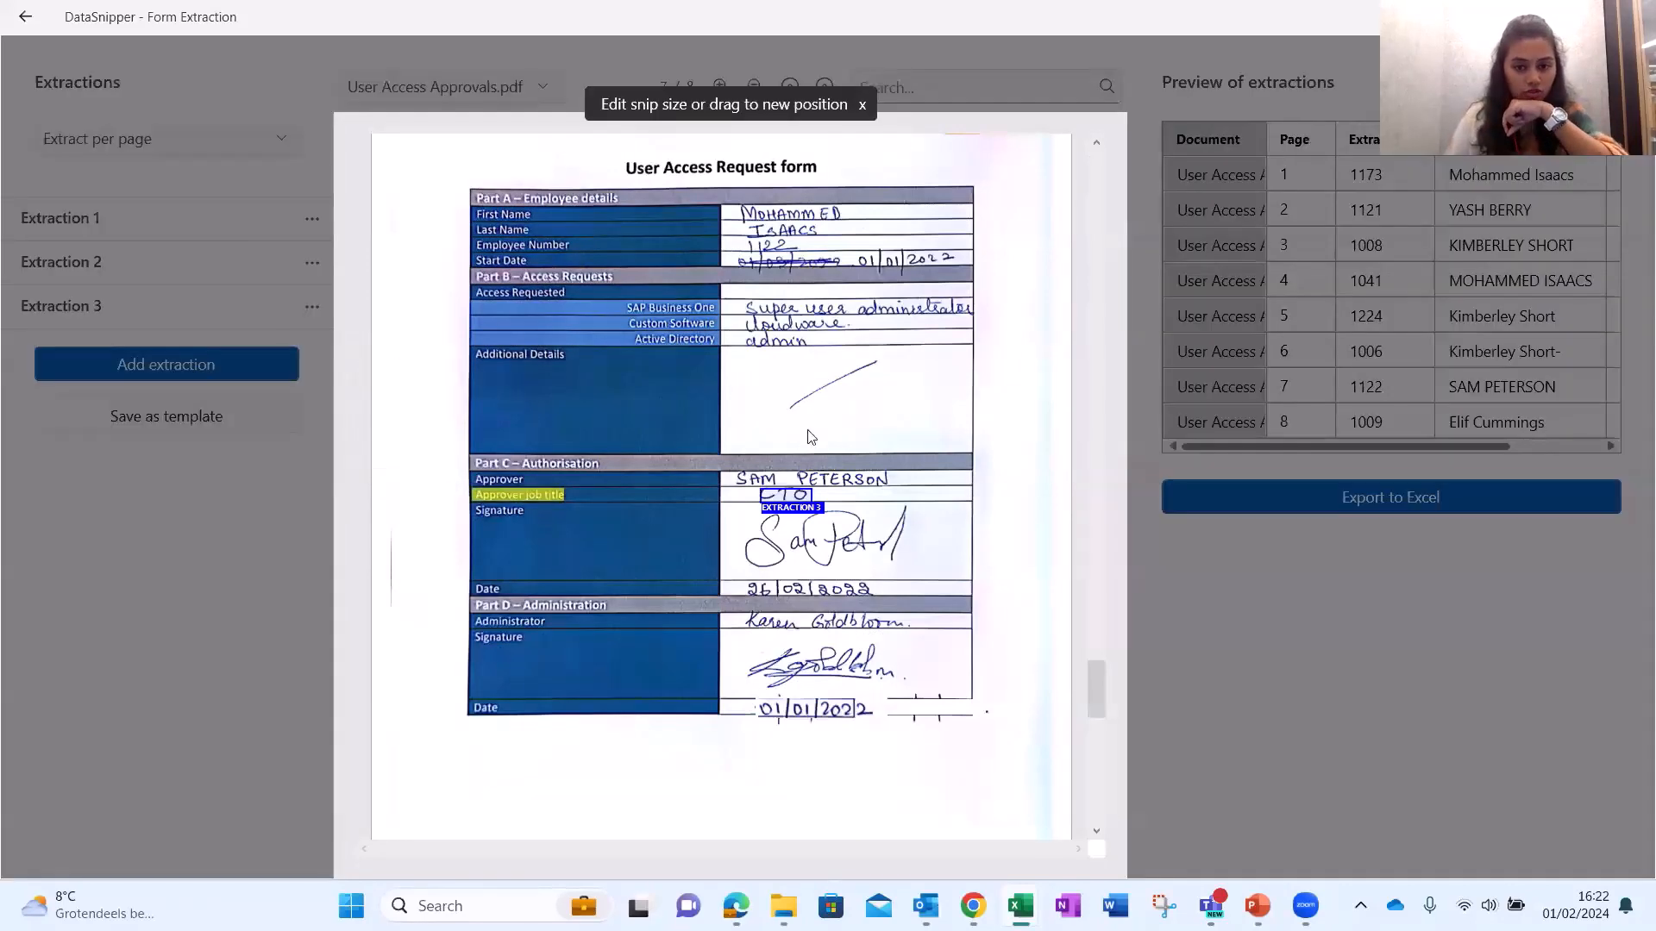
drag(806, 495, 912, 495)
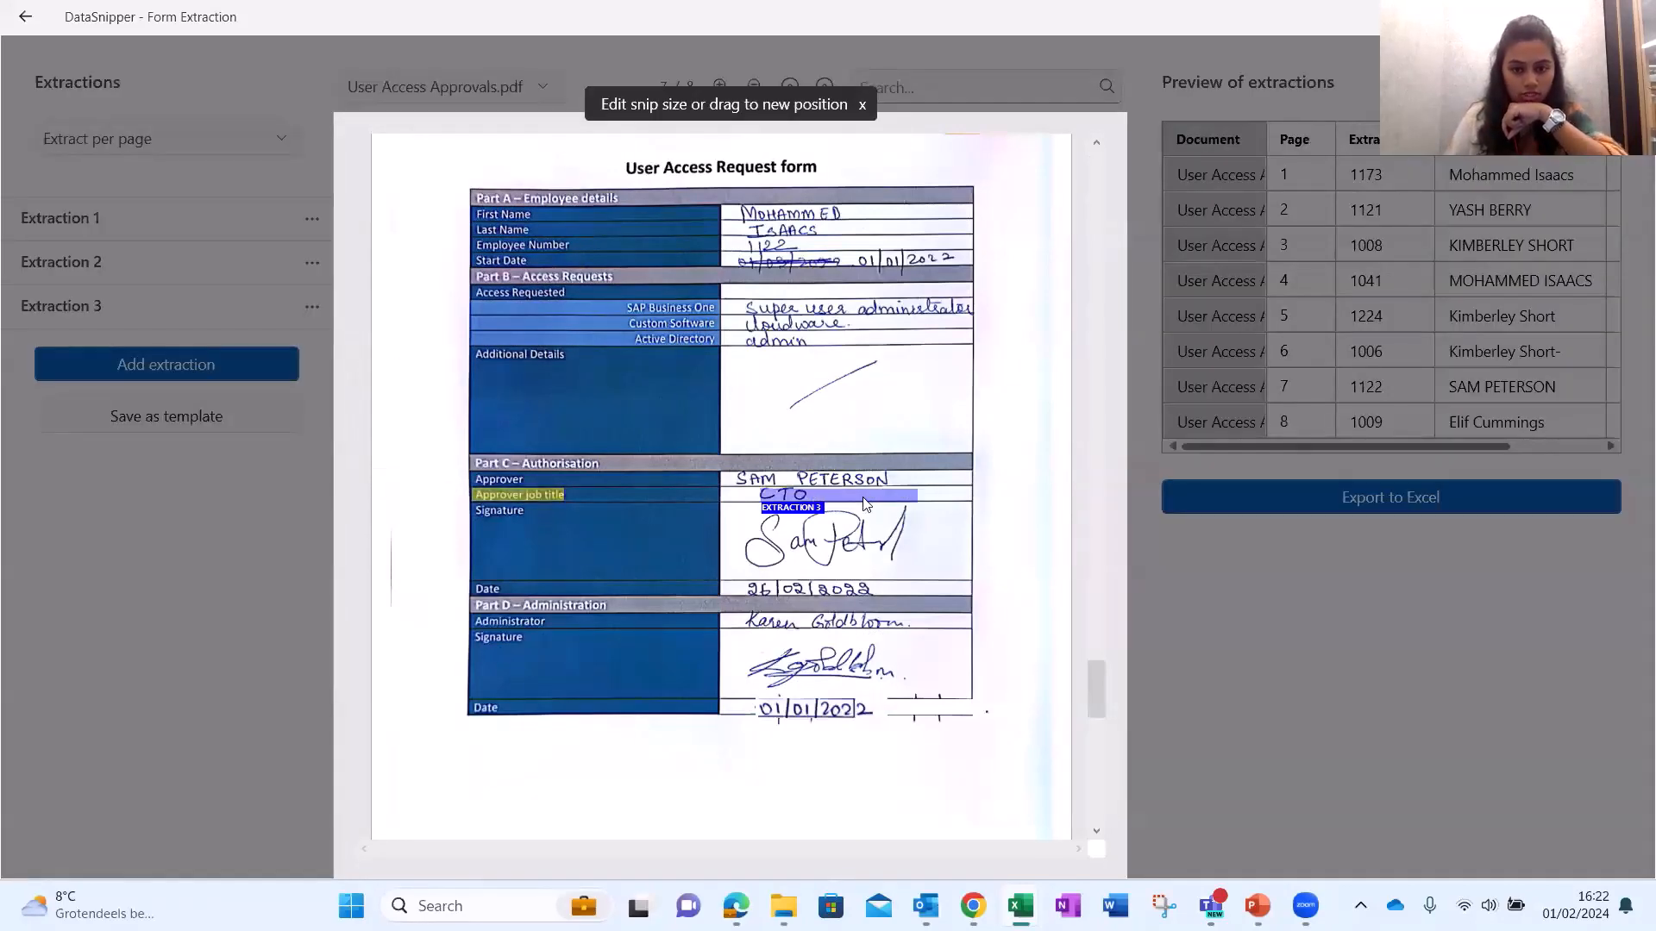
click(1560, 446)
click(1545, 210)
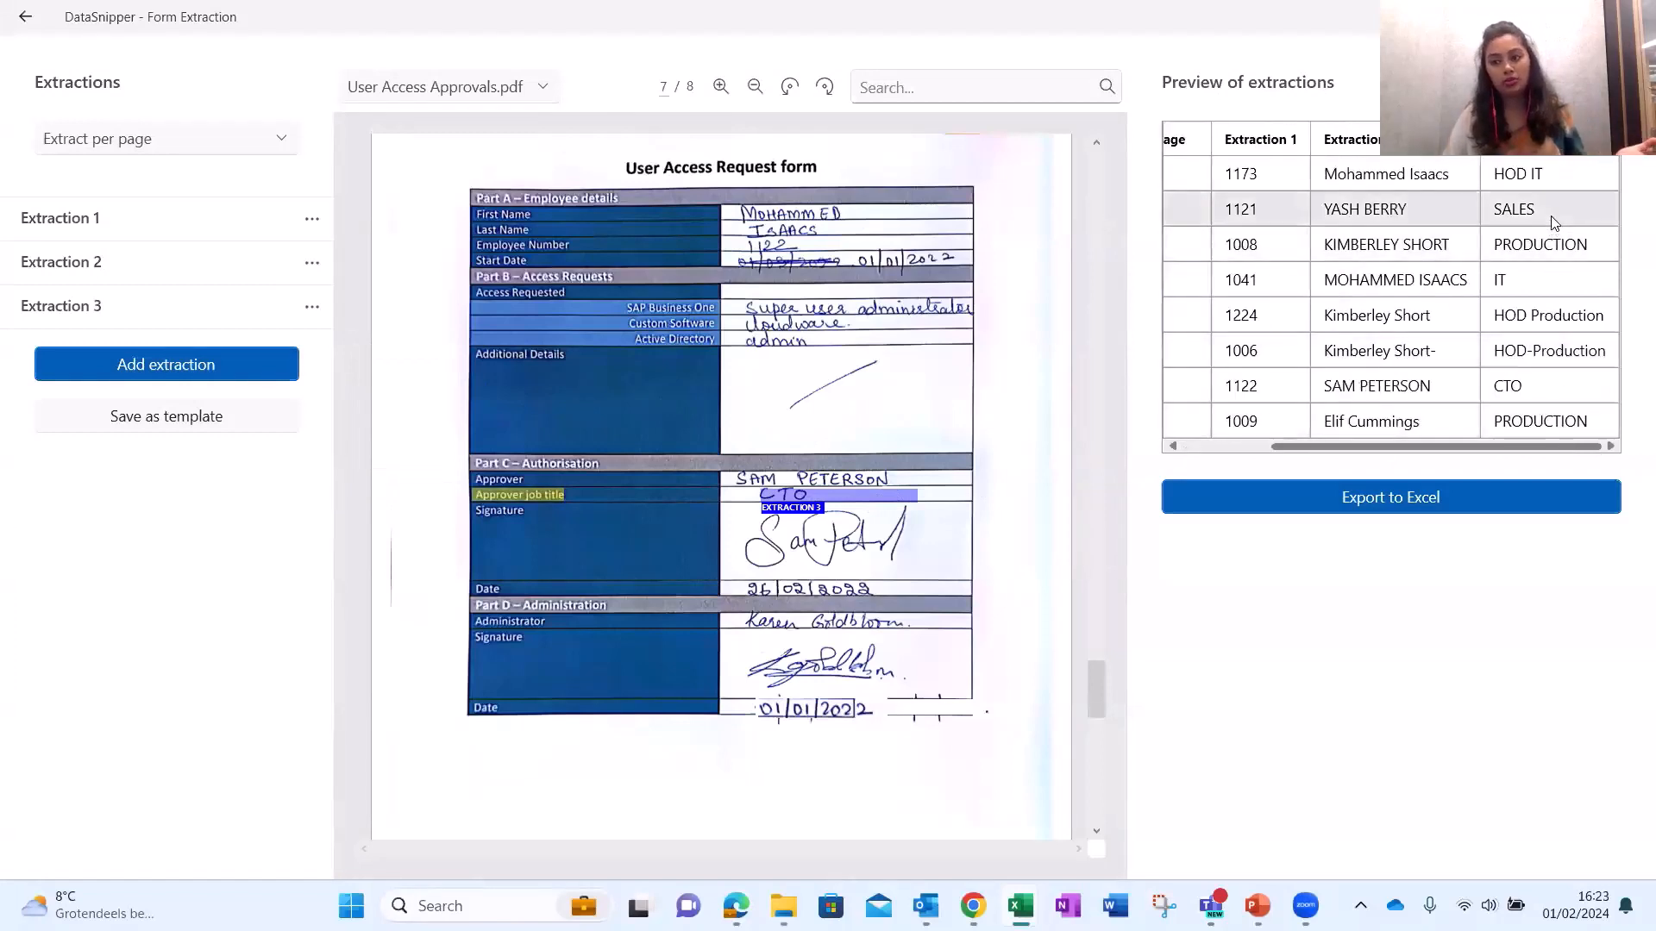
click(1548, 246)
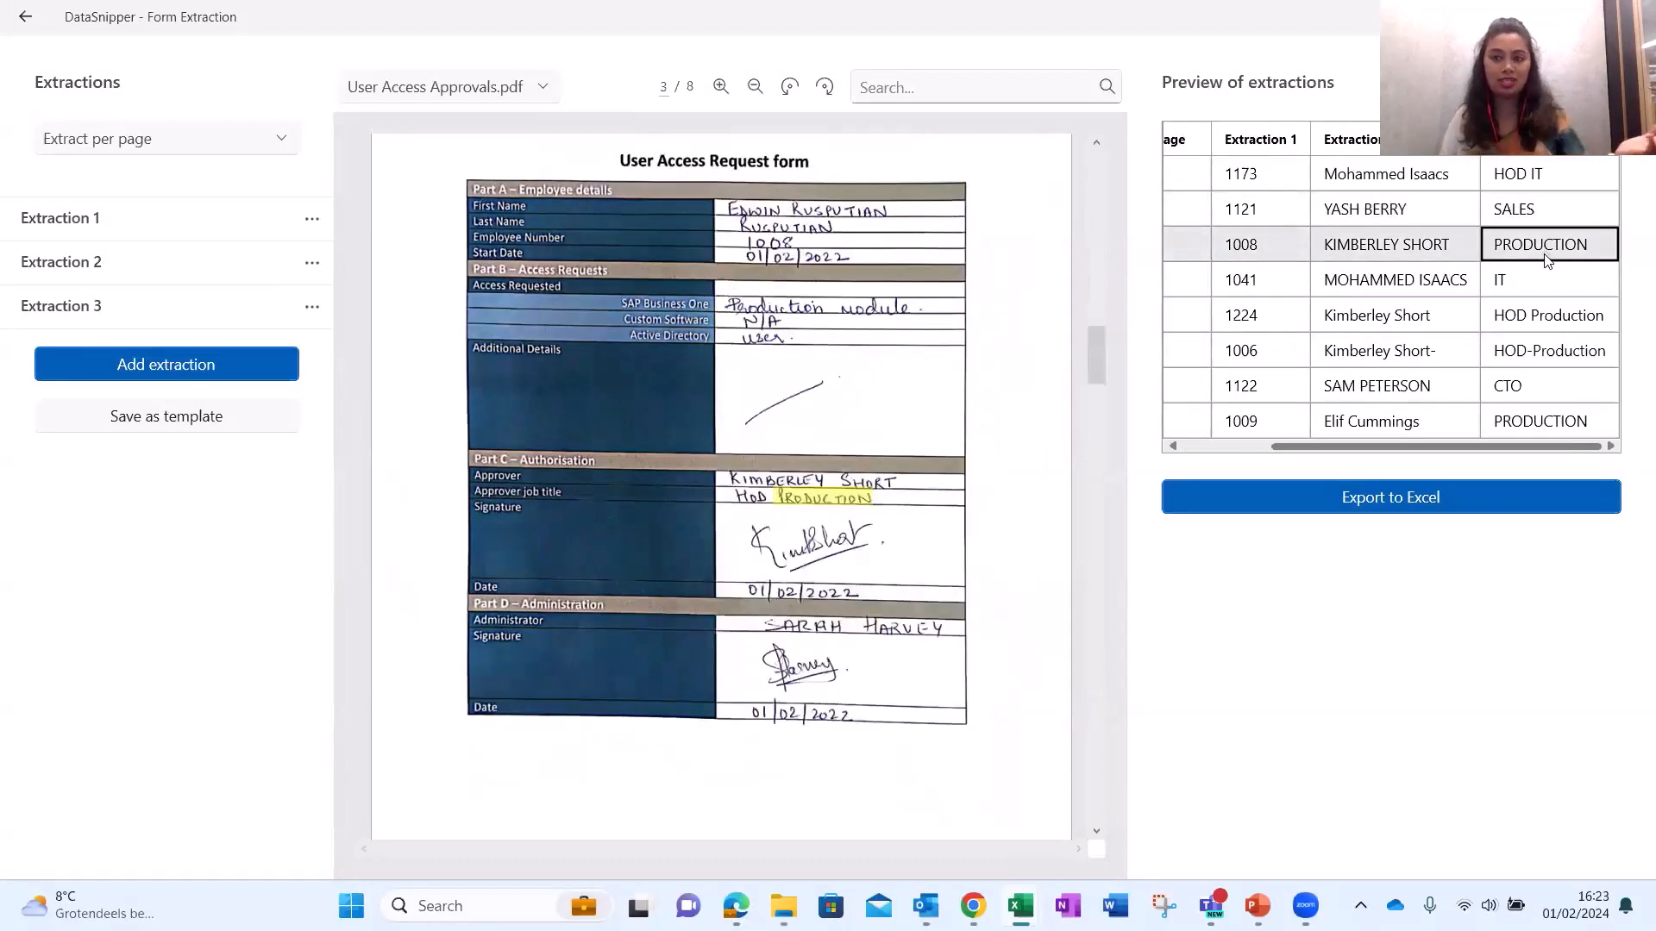
click(1542, 280)
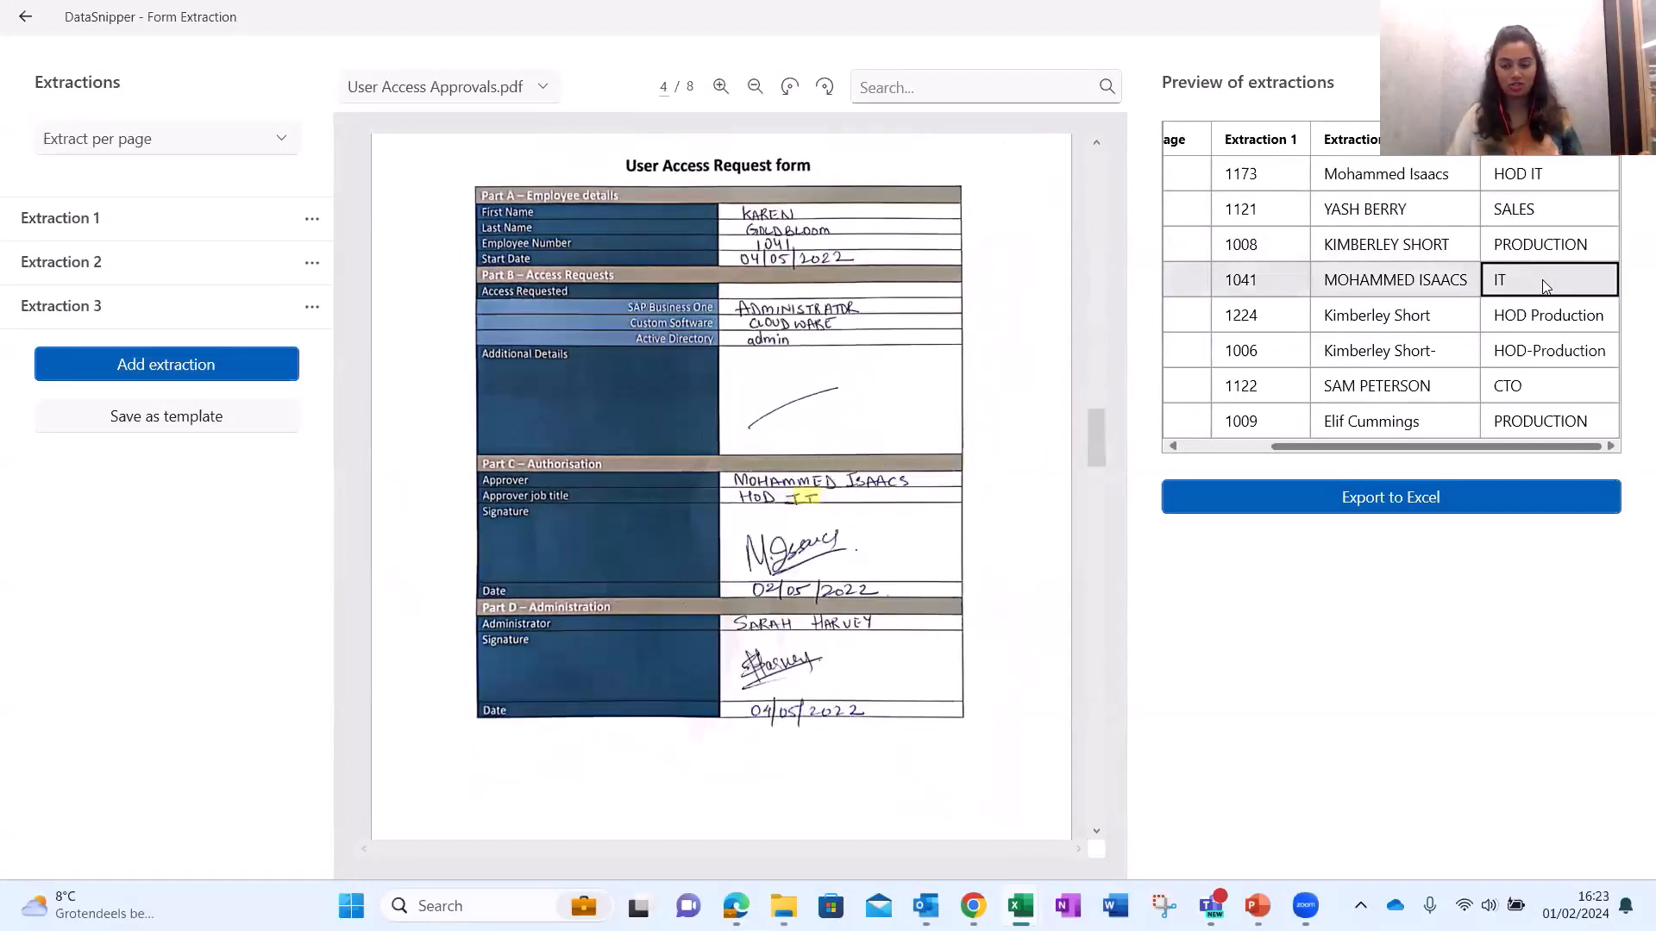
click(1533, 327)
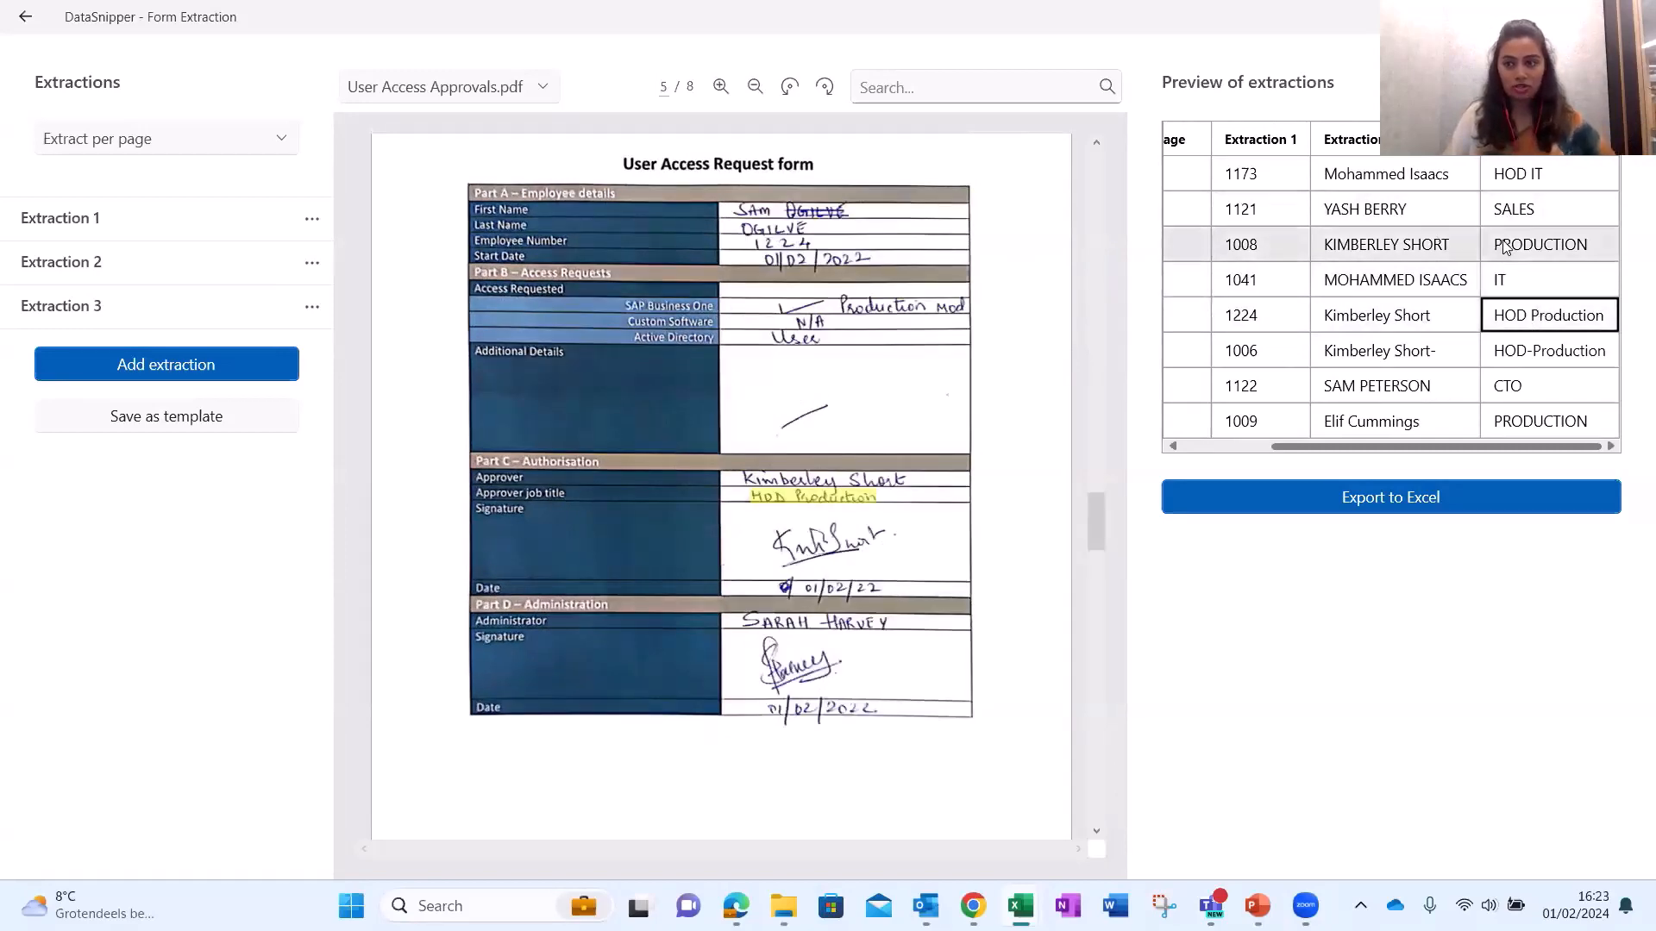
click(1526, 172)
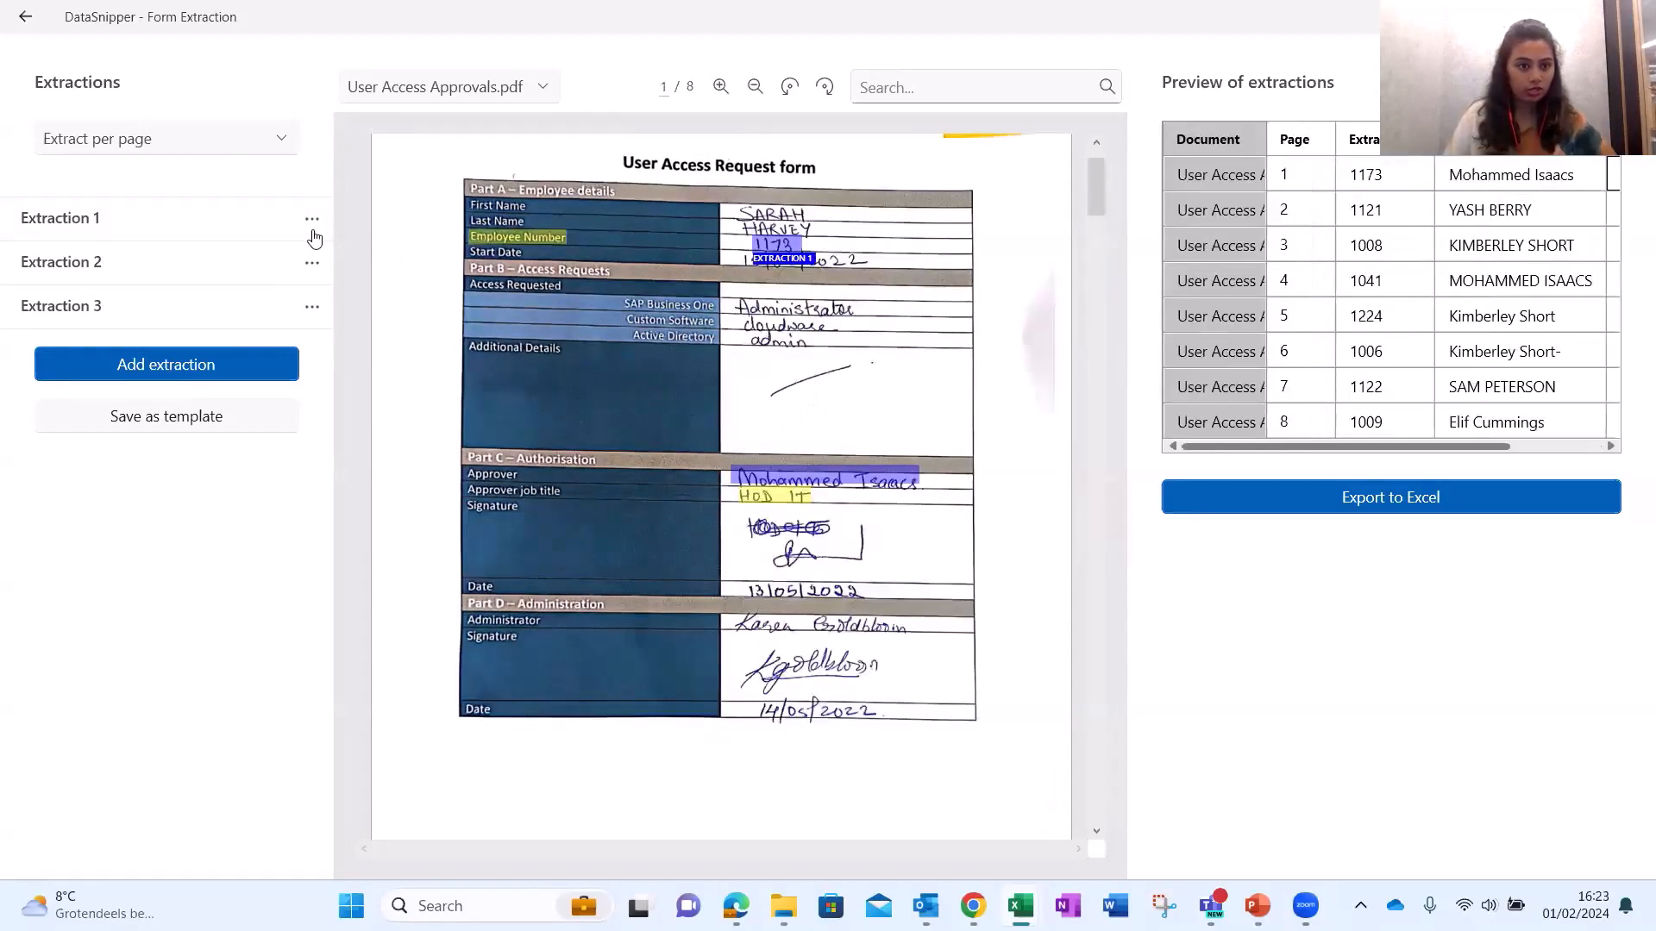
Widen the snip leftward so full titles like HOD SALES, HOD Production and CTO appear.
click(312, 307)
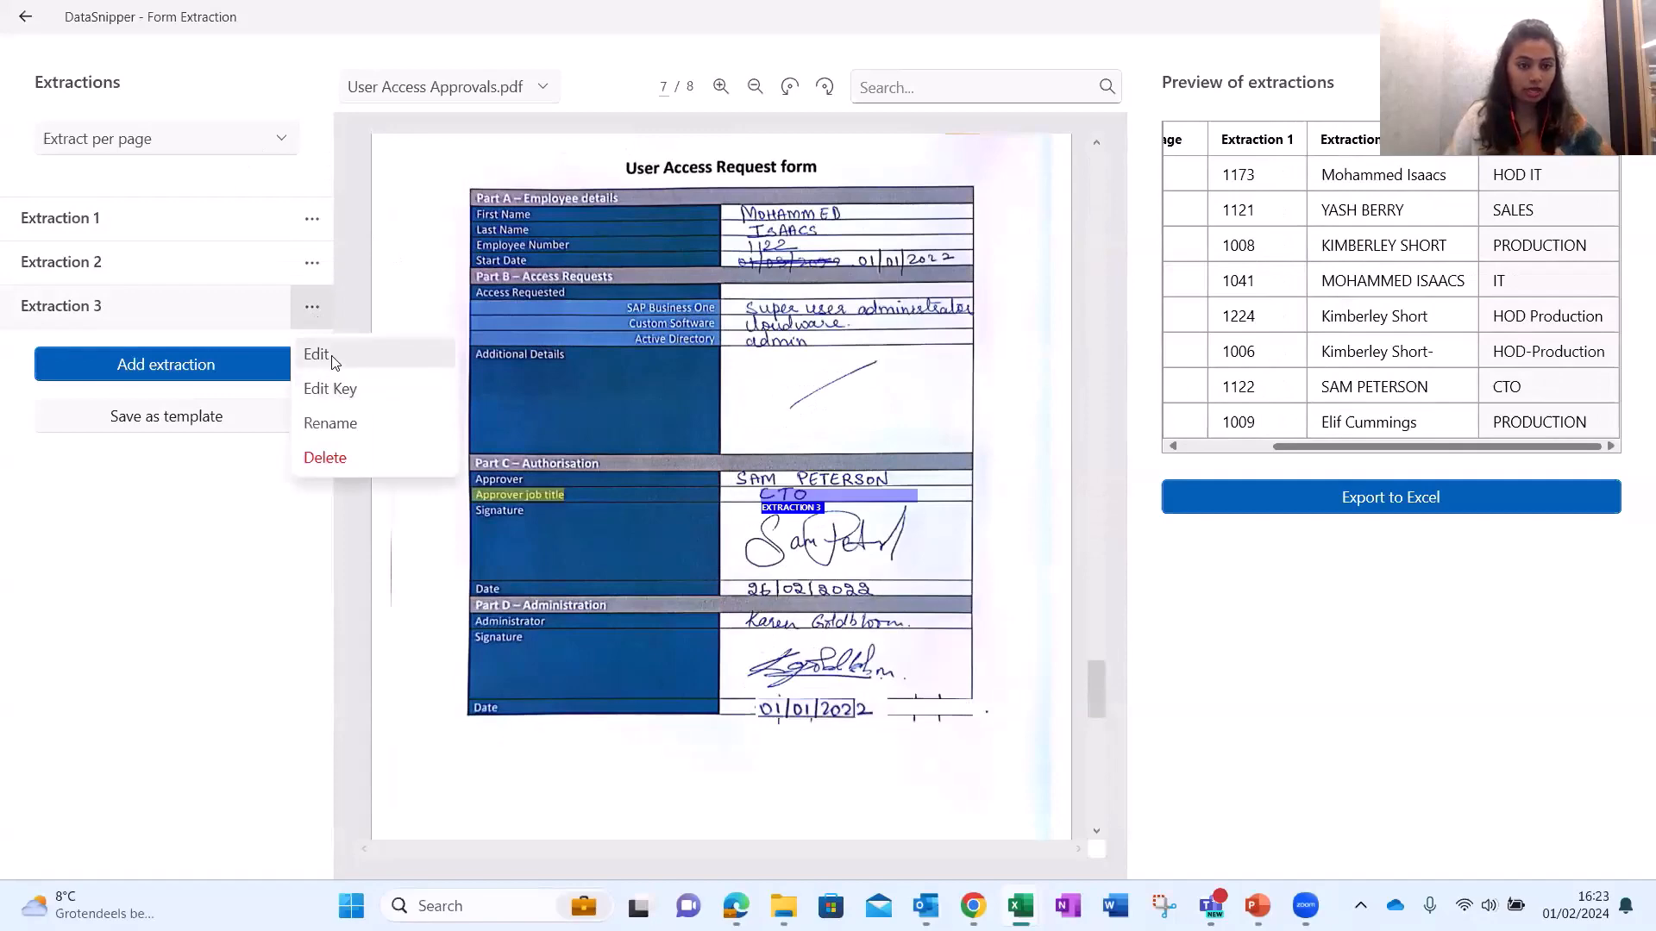
click(316, 354)
drag(762, 495, 720, 495)
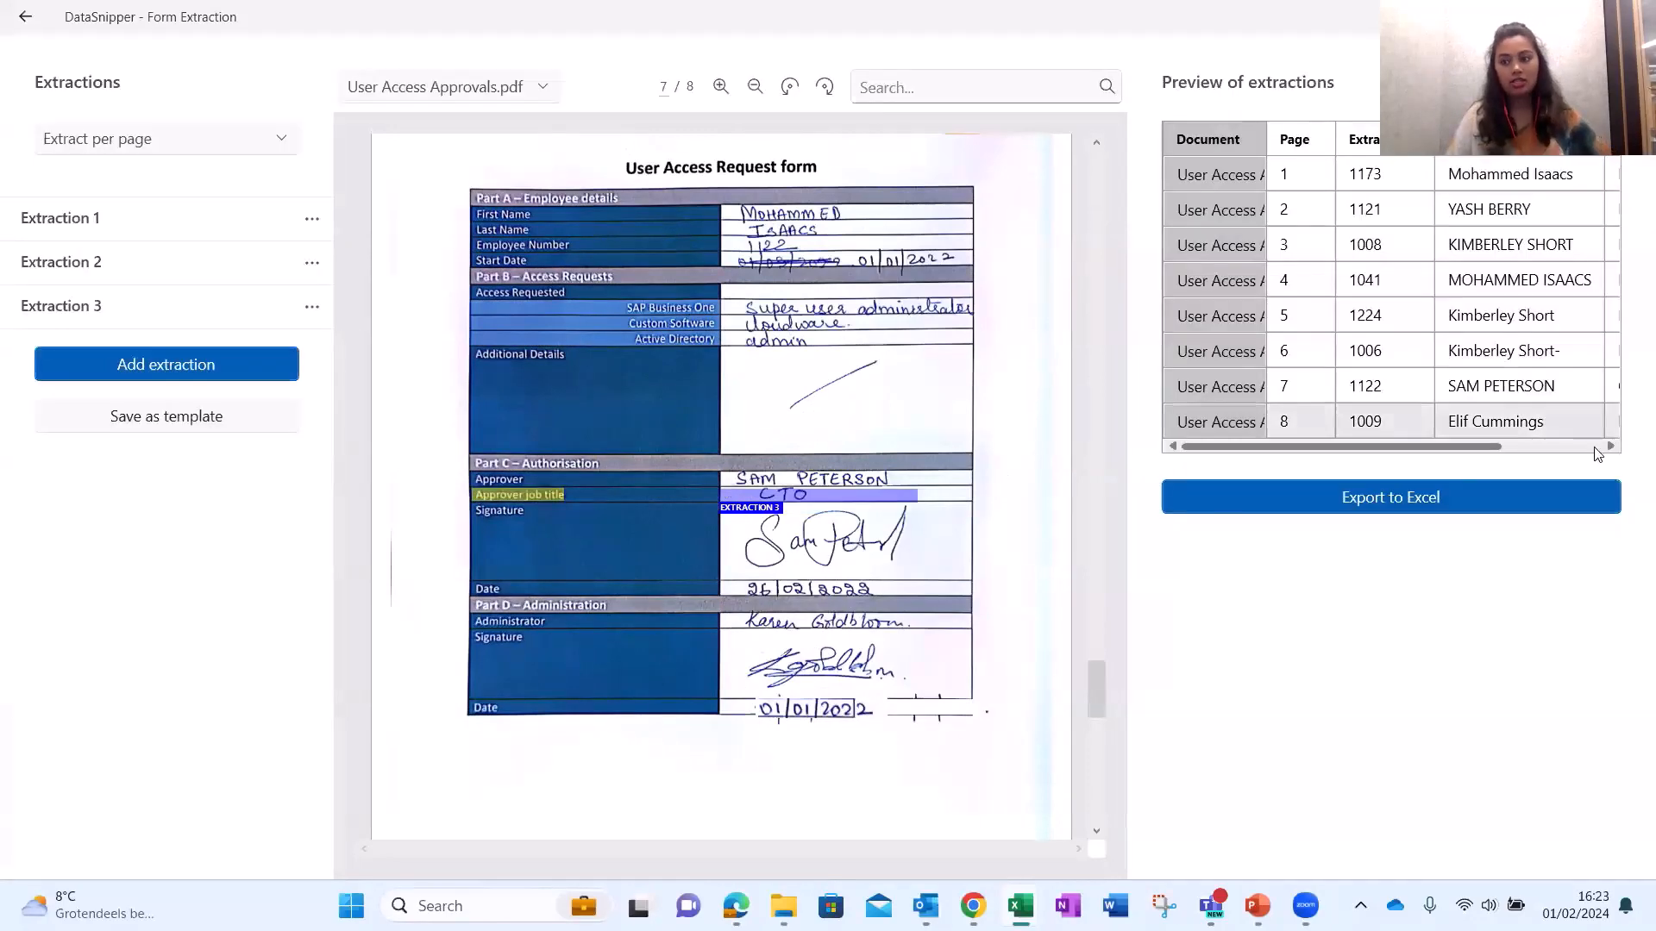
click(1595, 447)
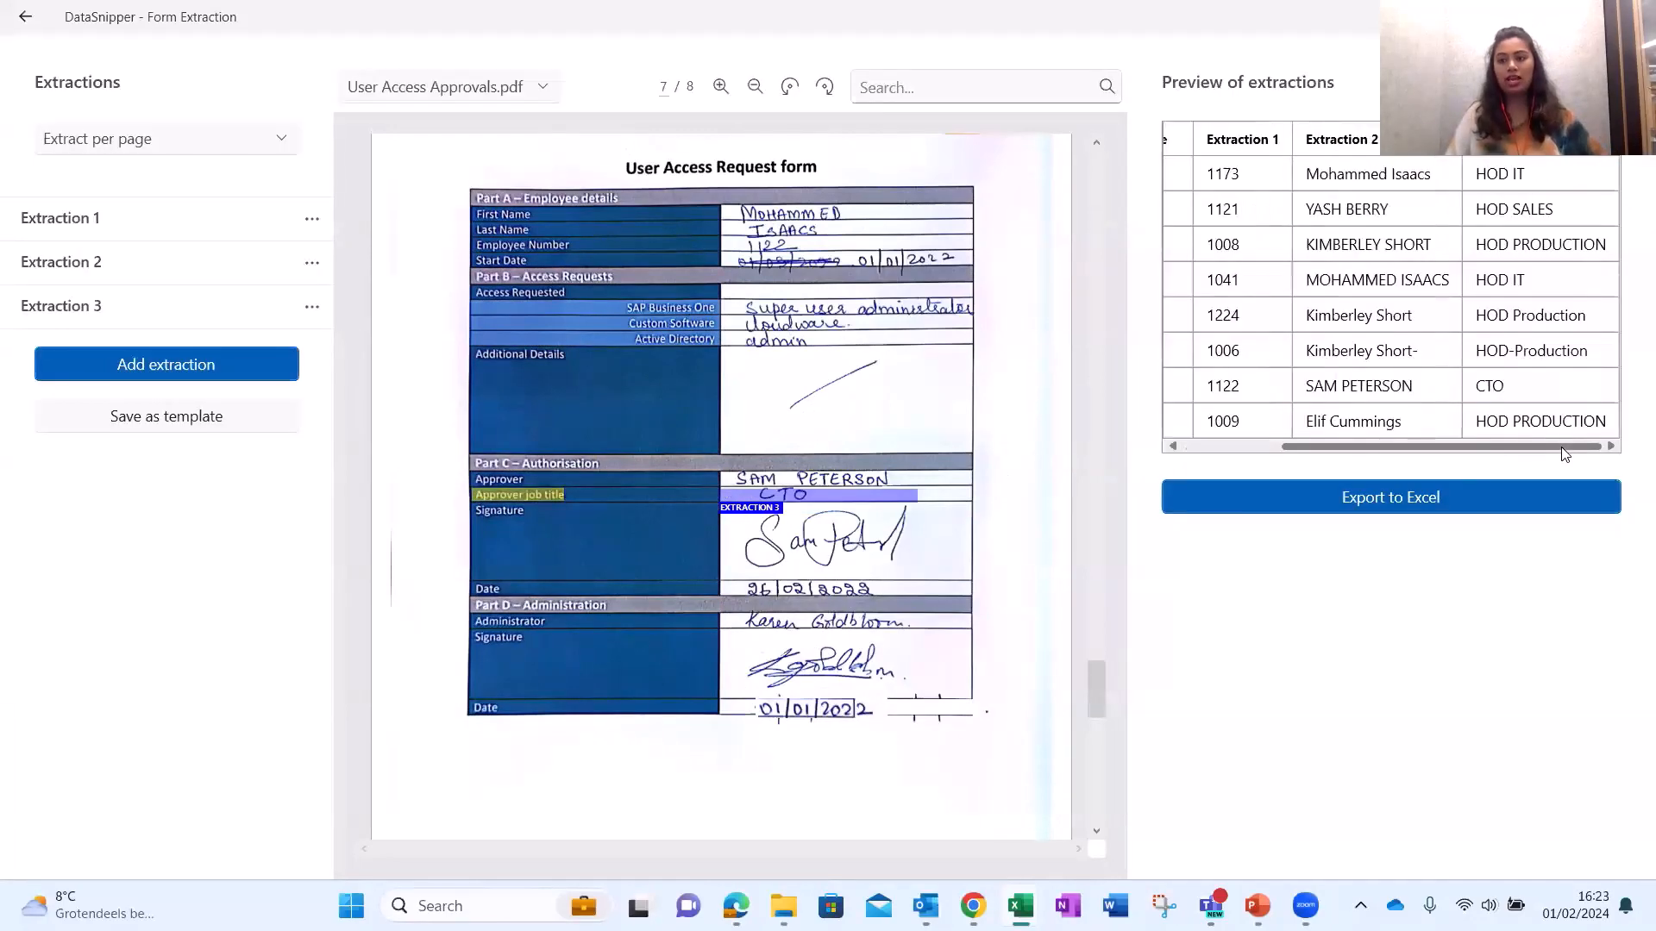
click(1546, 306)
click(1532, 209)
click(1533, 244)
click(1532, 280)
click(1532, 315)
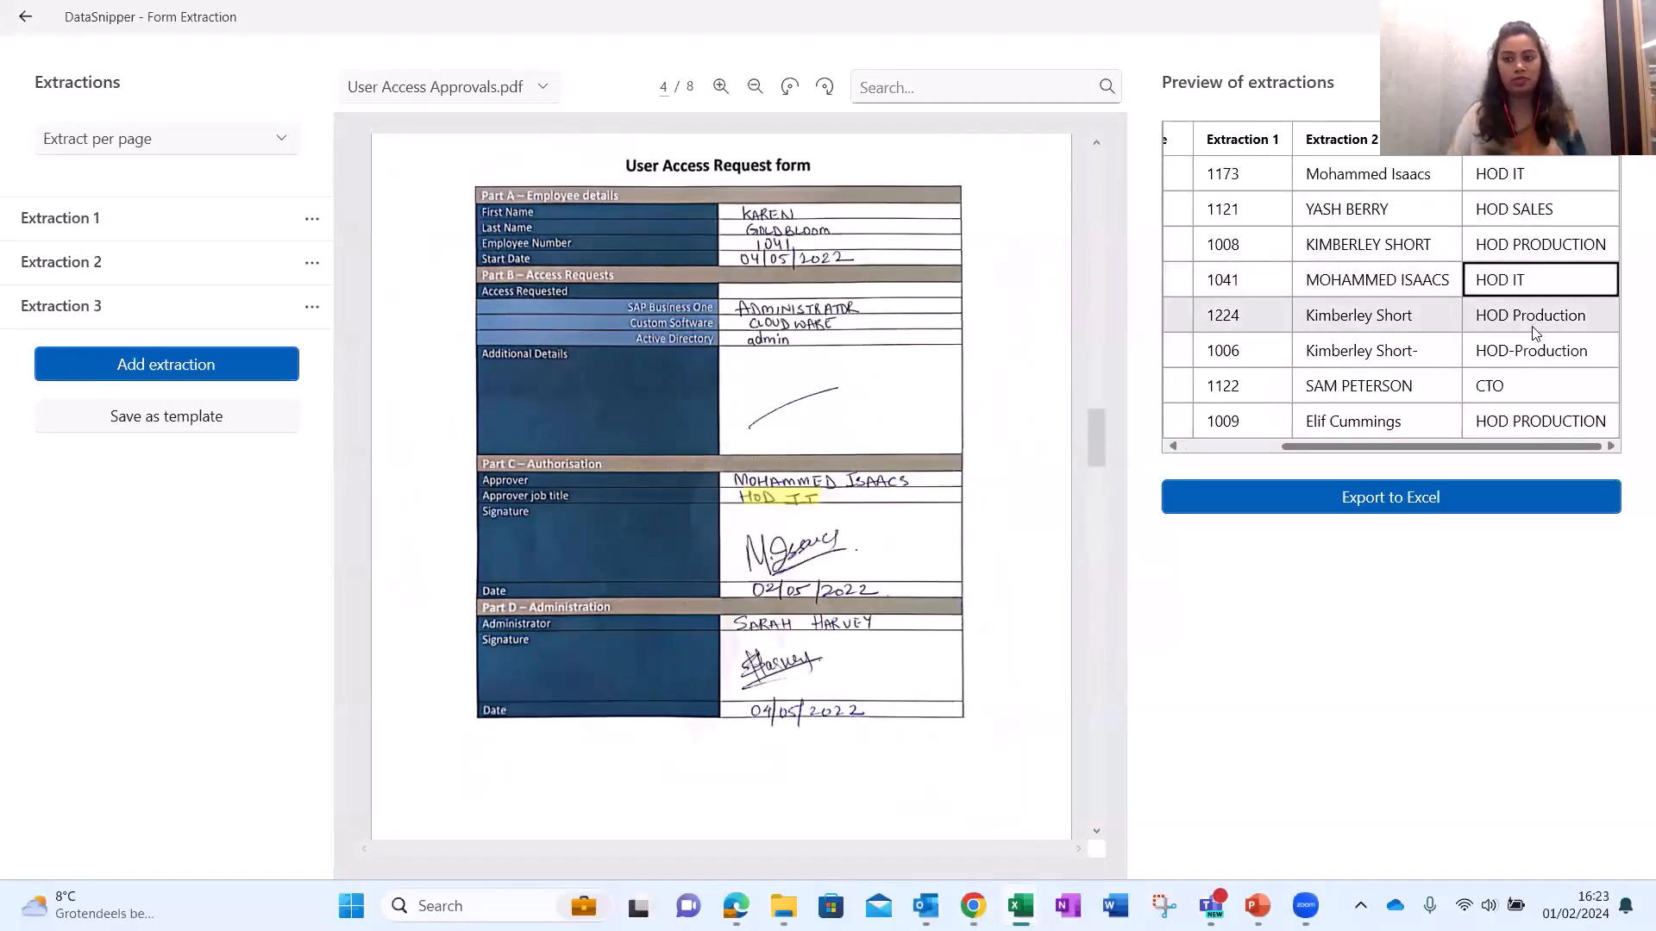
click(1532, 350)
click(1537, 385)
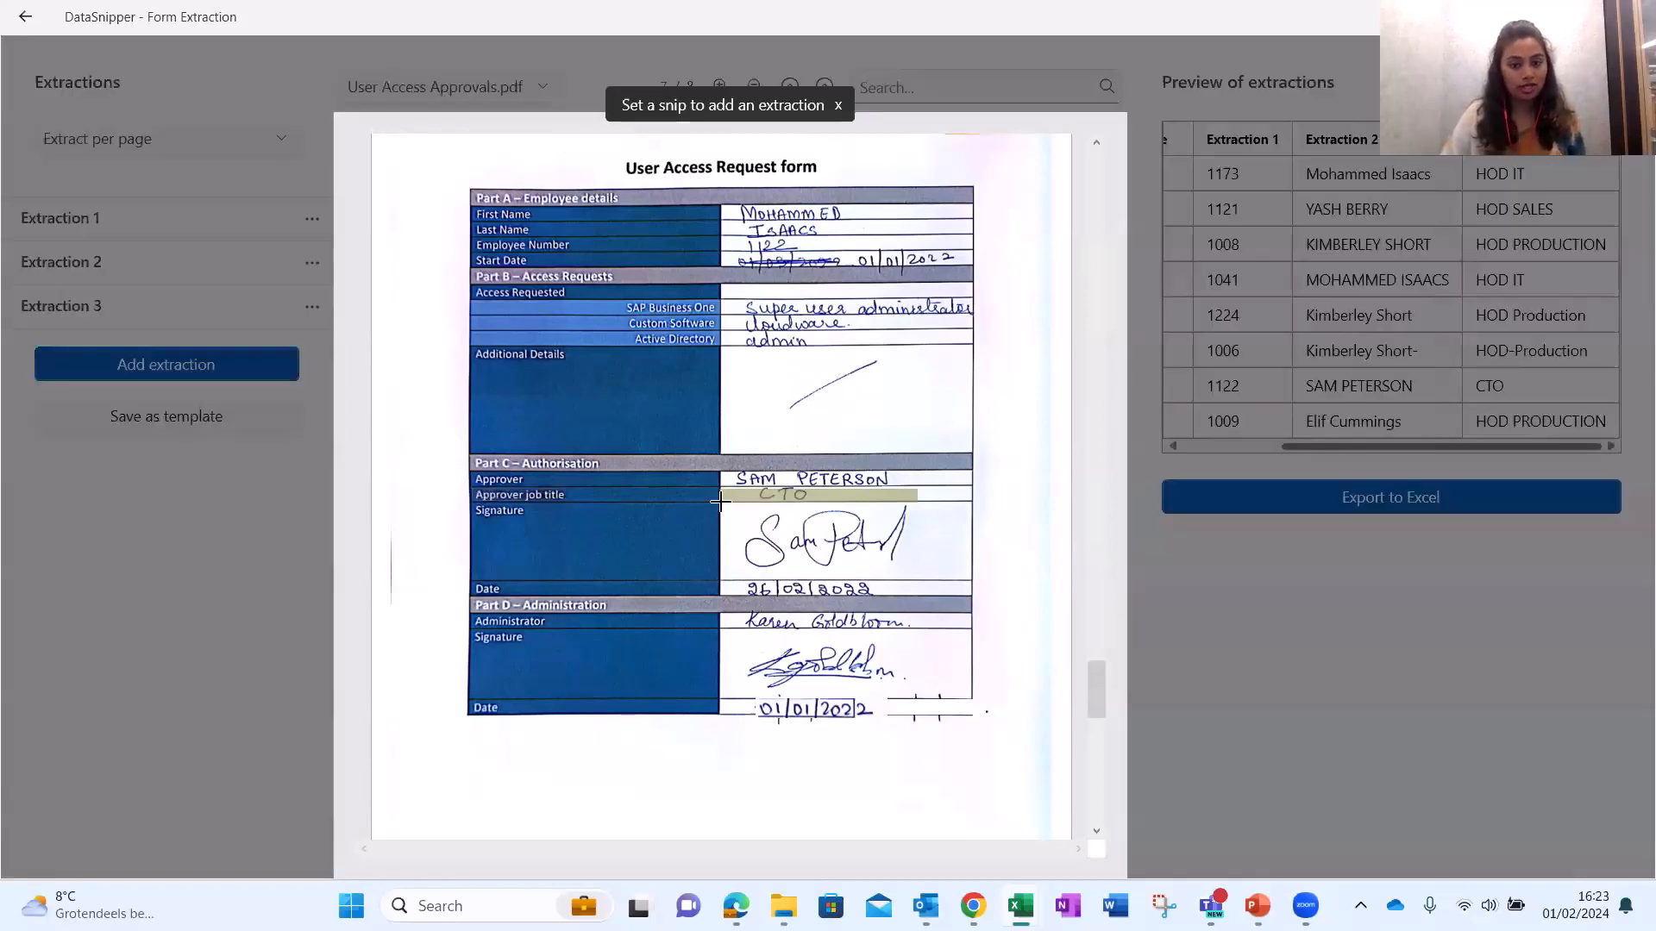
Add Extraction 4 snipping the approver date, keyed on the Part C – Authorisation heading.
click(164, 371)
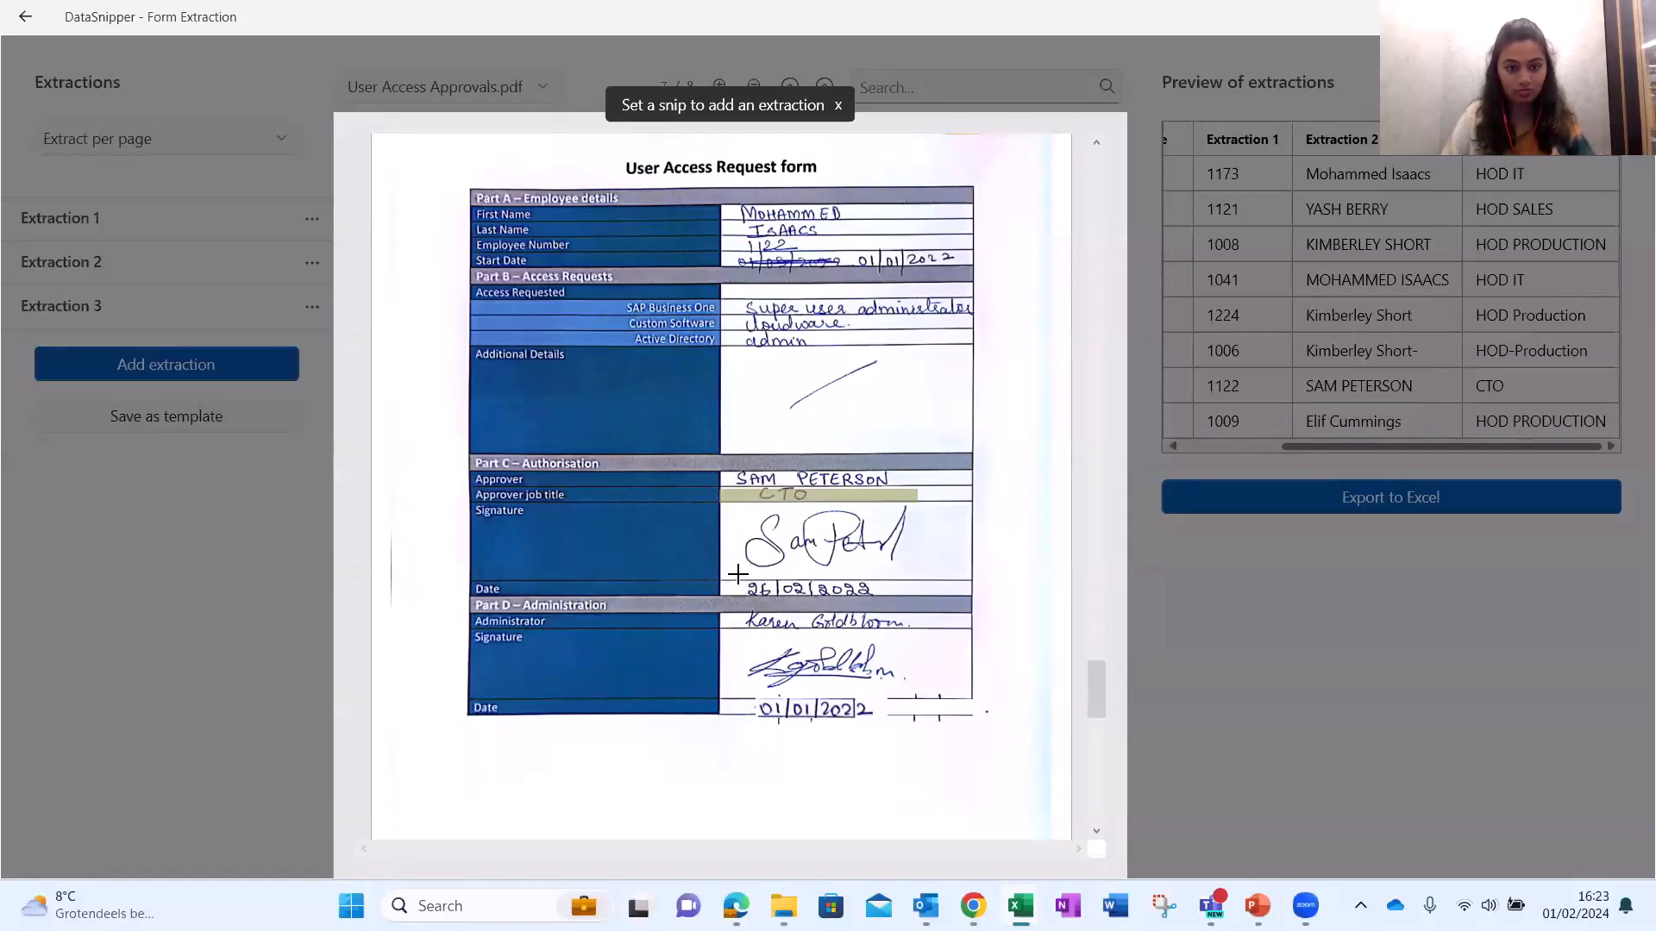
drag(738, 573, 888, 598)
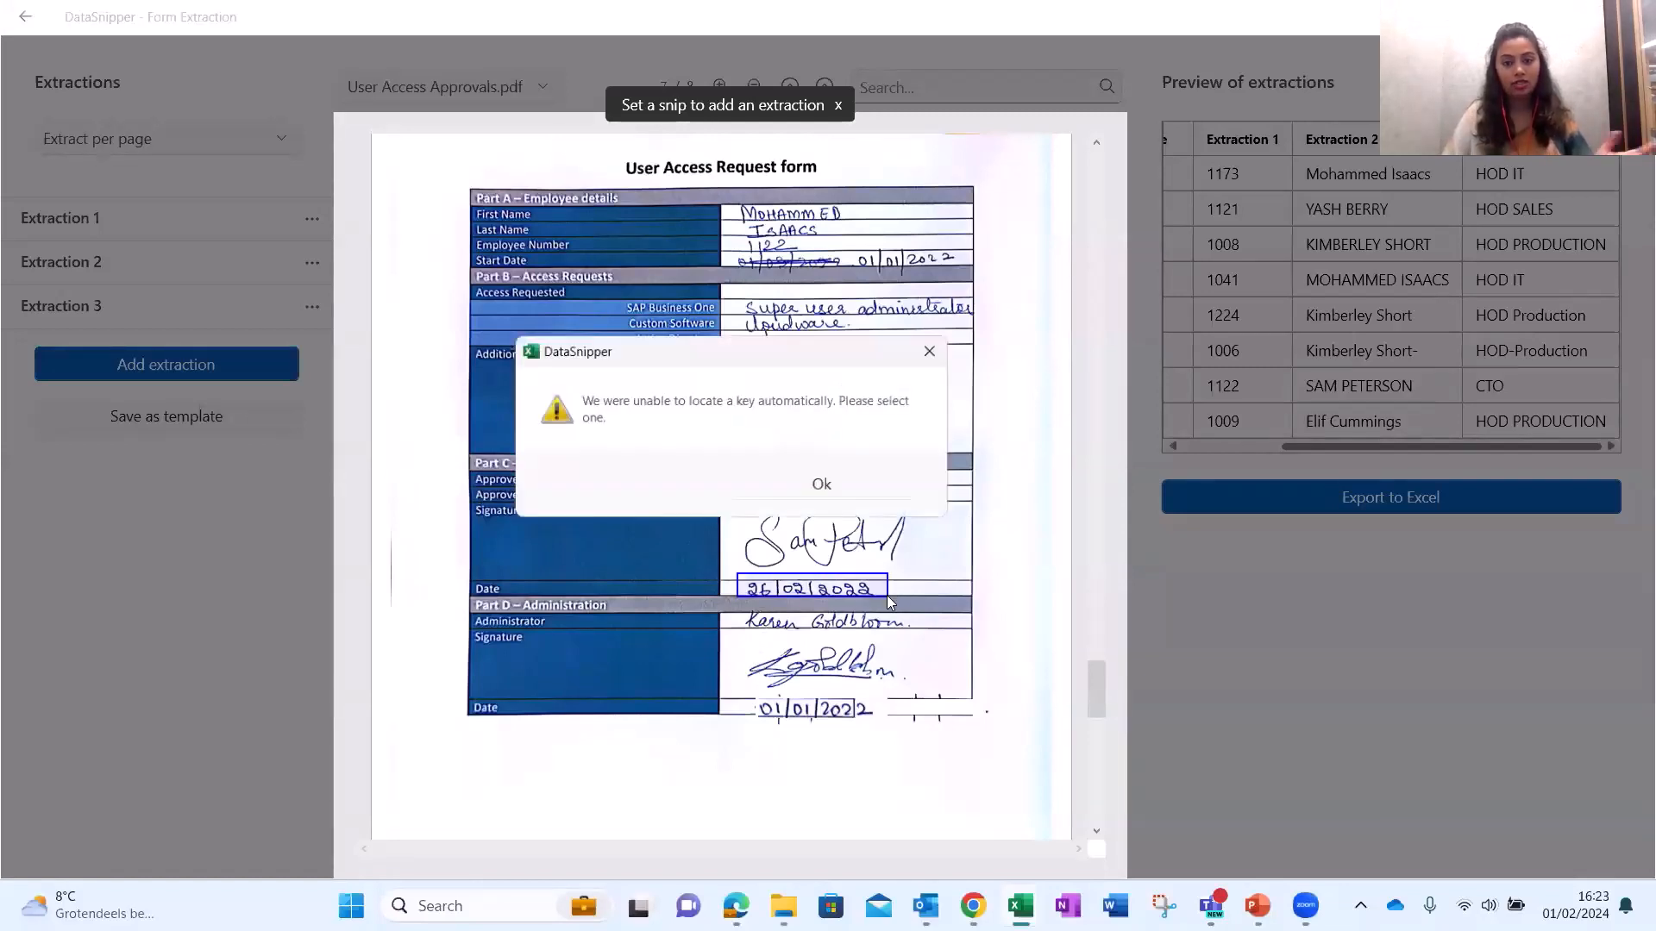
click(858, 490)
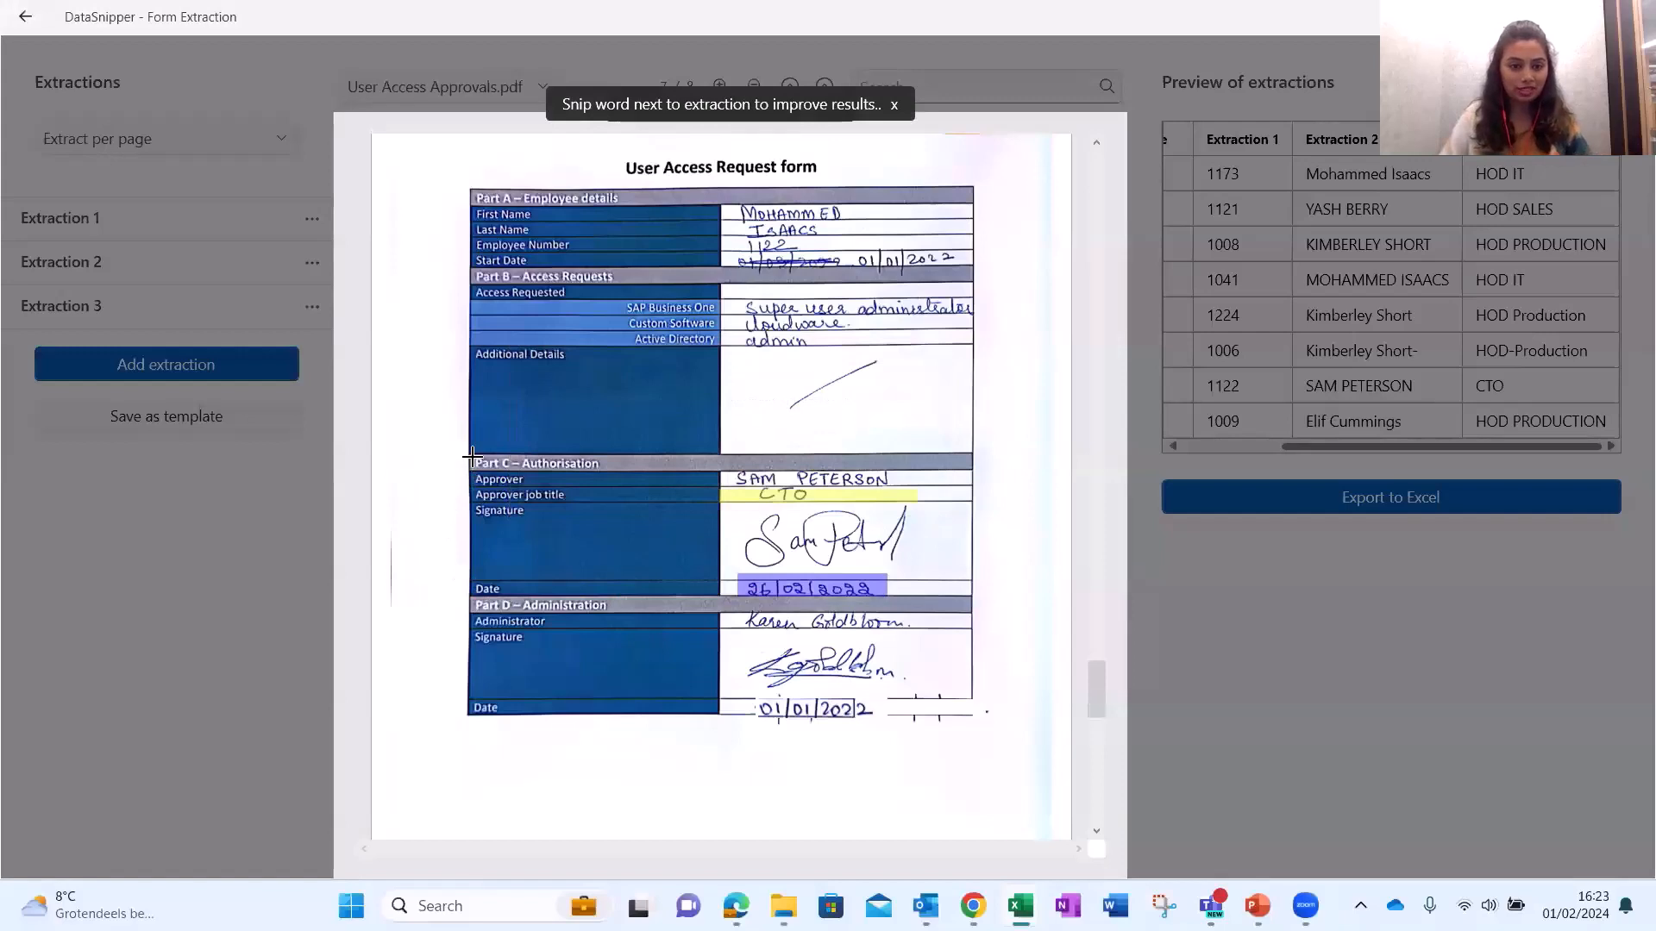
drag(473, 454, 617, 476)
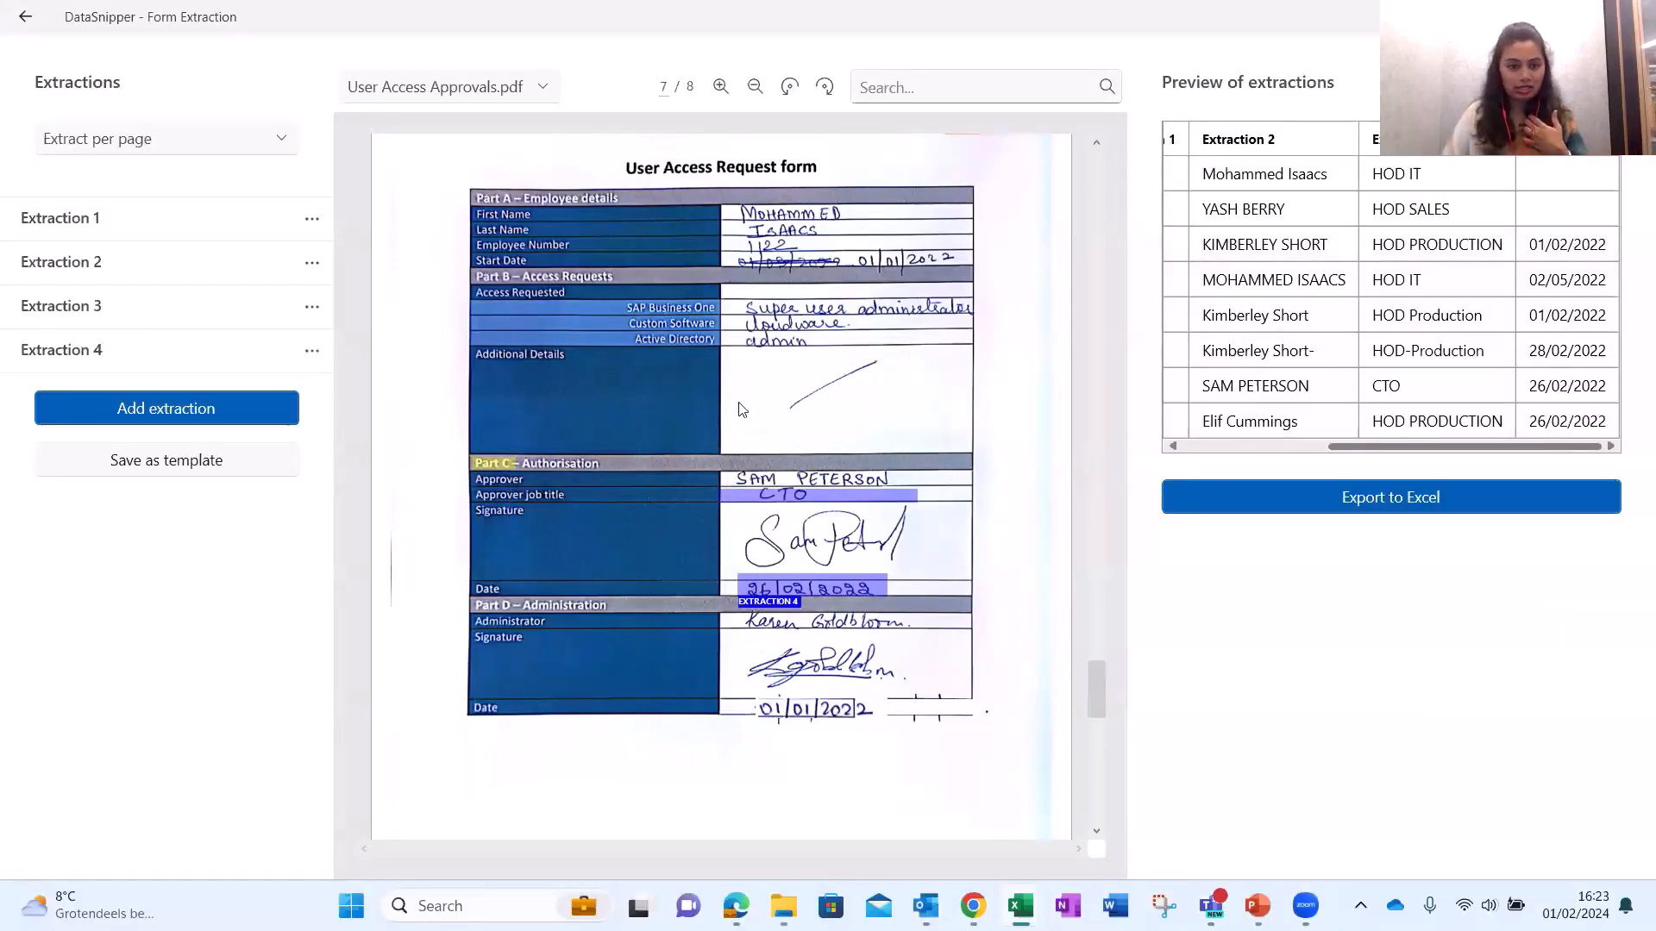
click(311, 350)
click(330, 431)
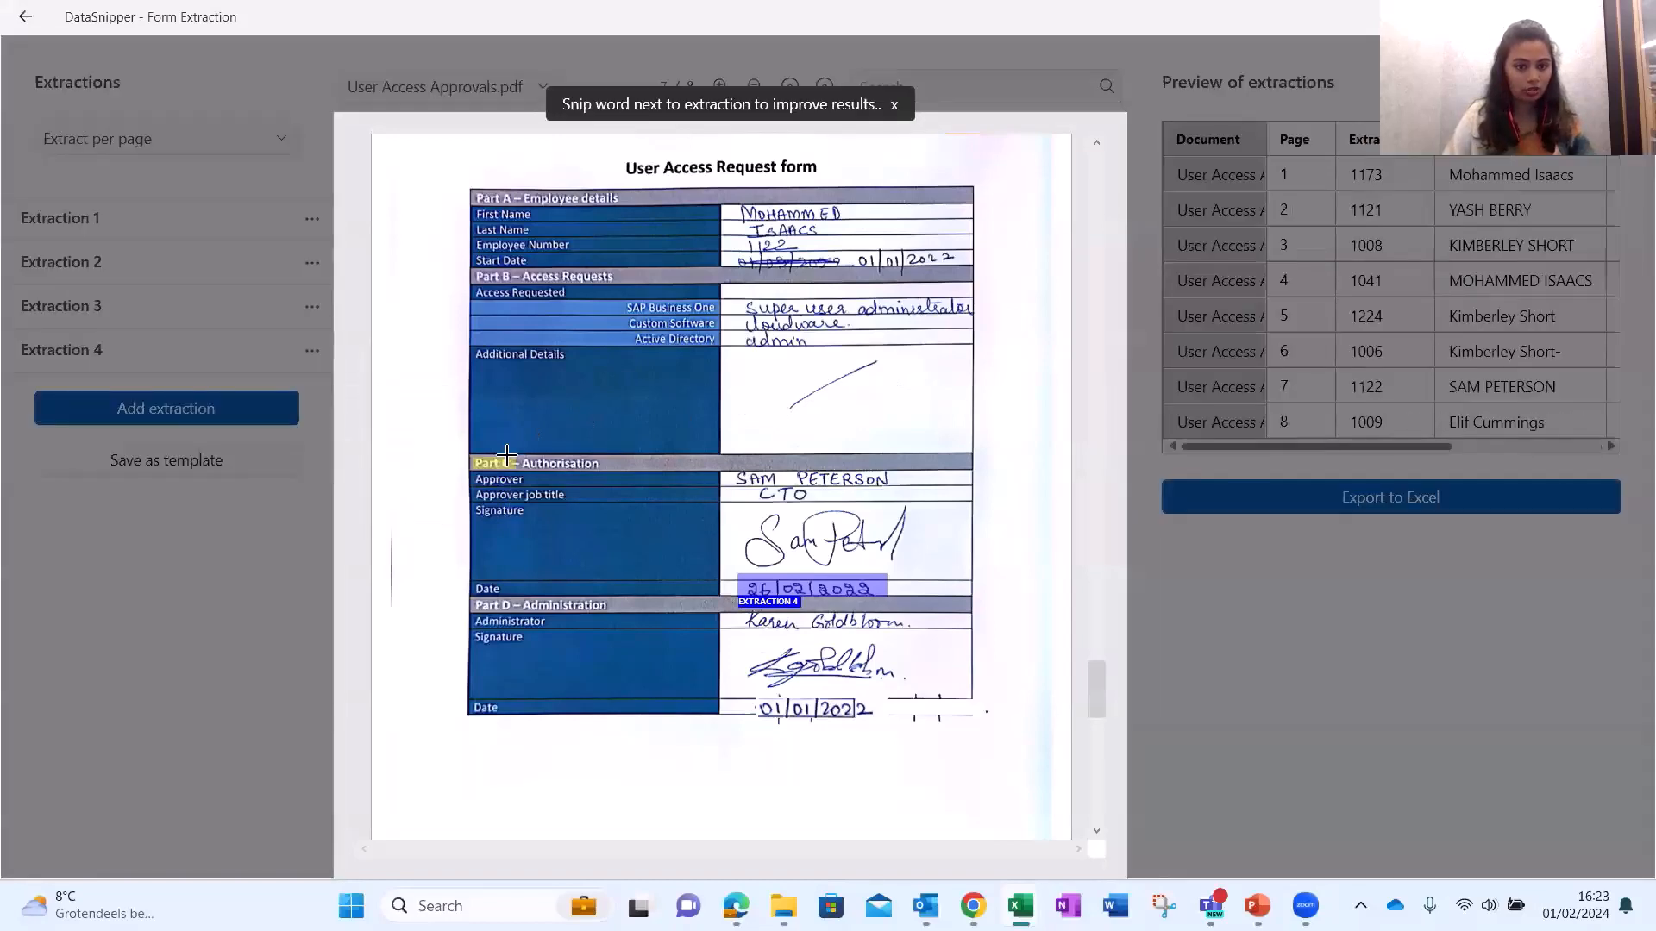
drag(475, 455, 614, 476)
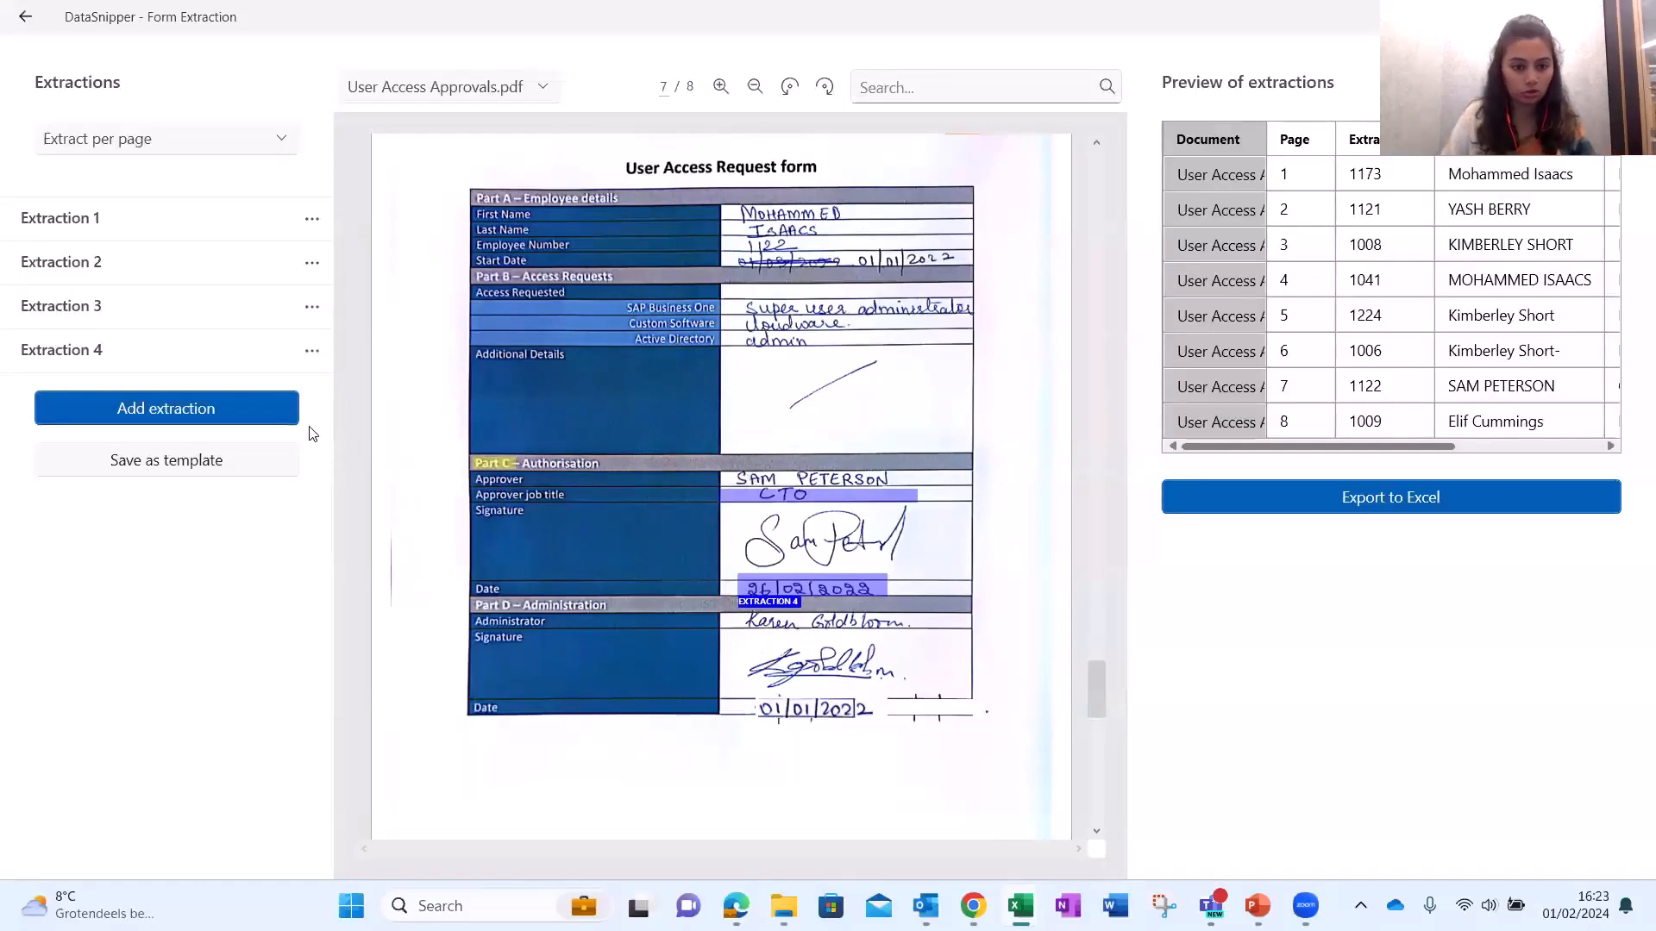
click(311, 350)
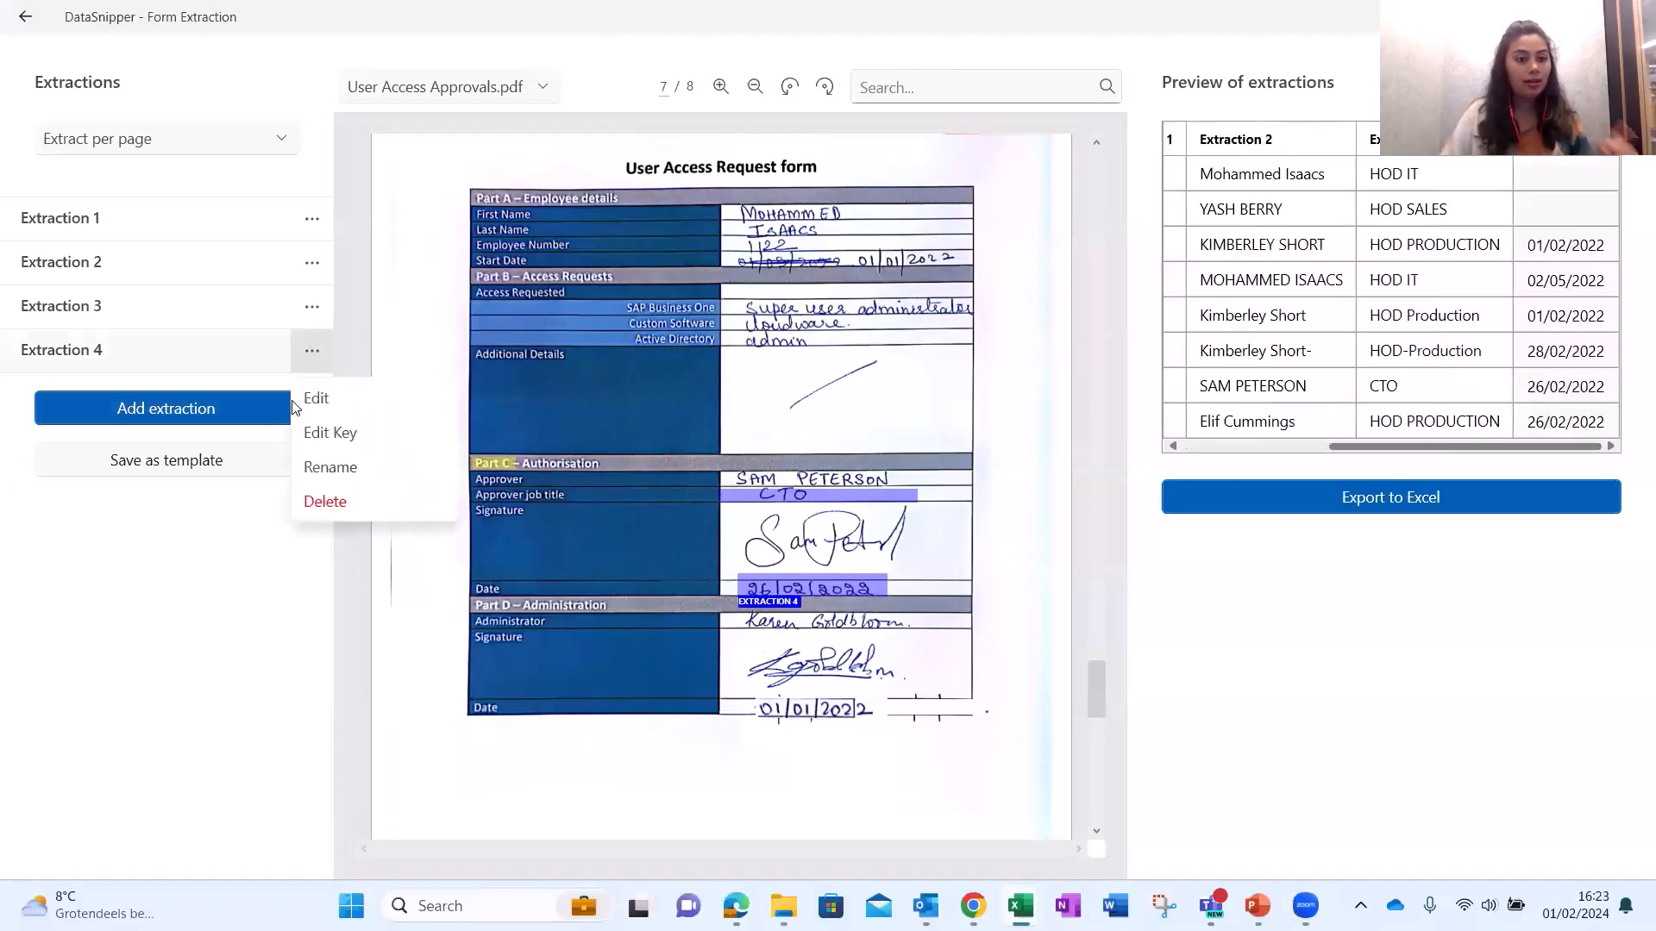
click(325, 438)
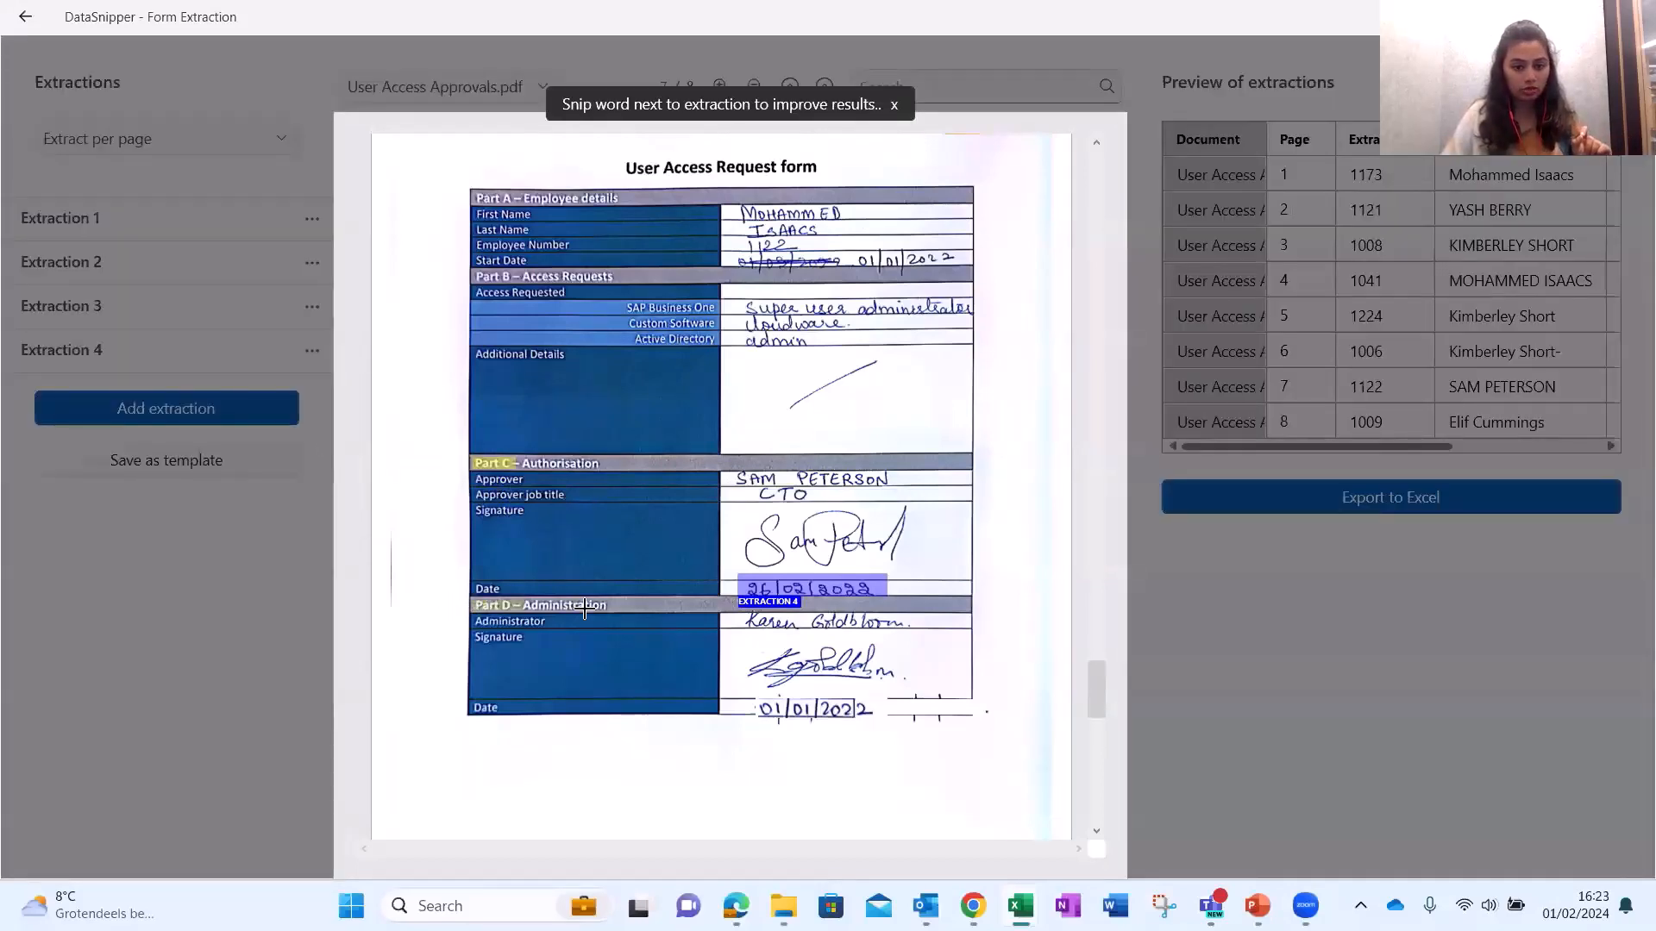
click(617, 609)
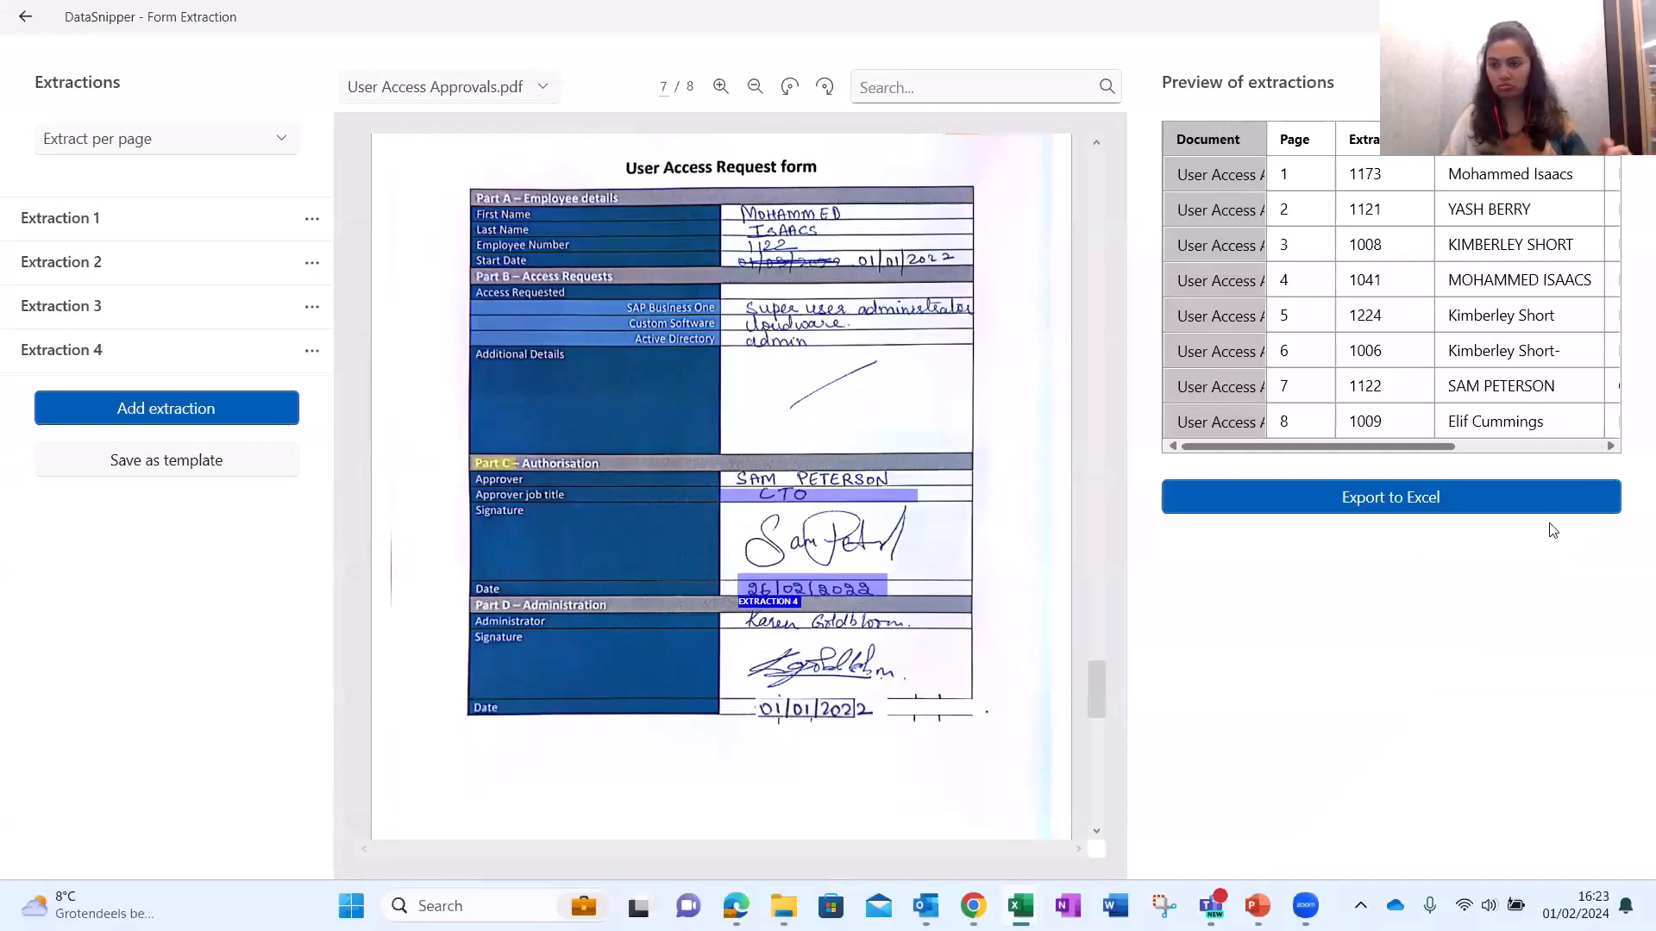
click(1565, 446)
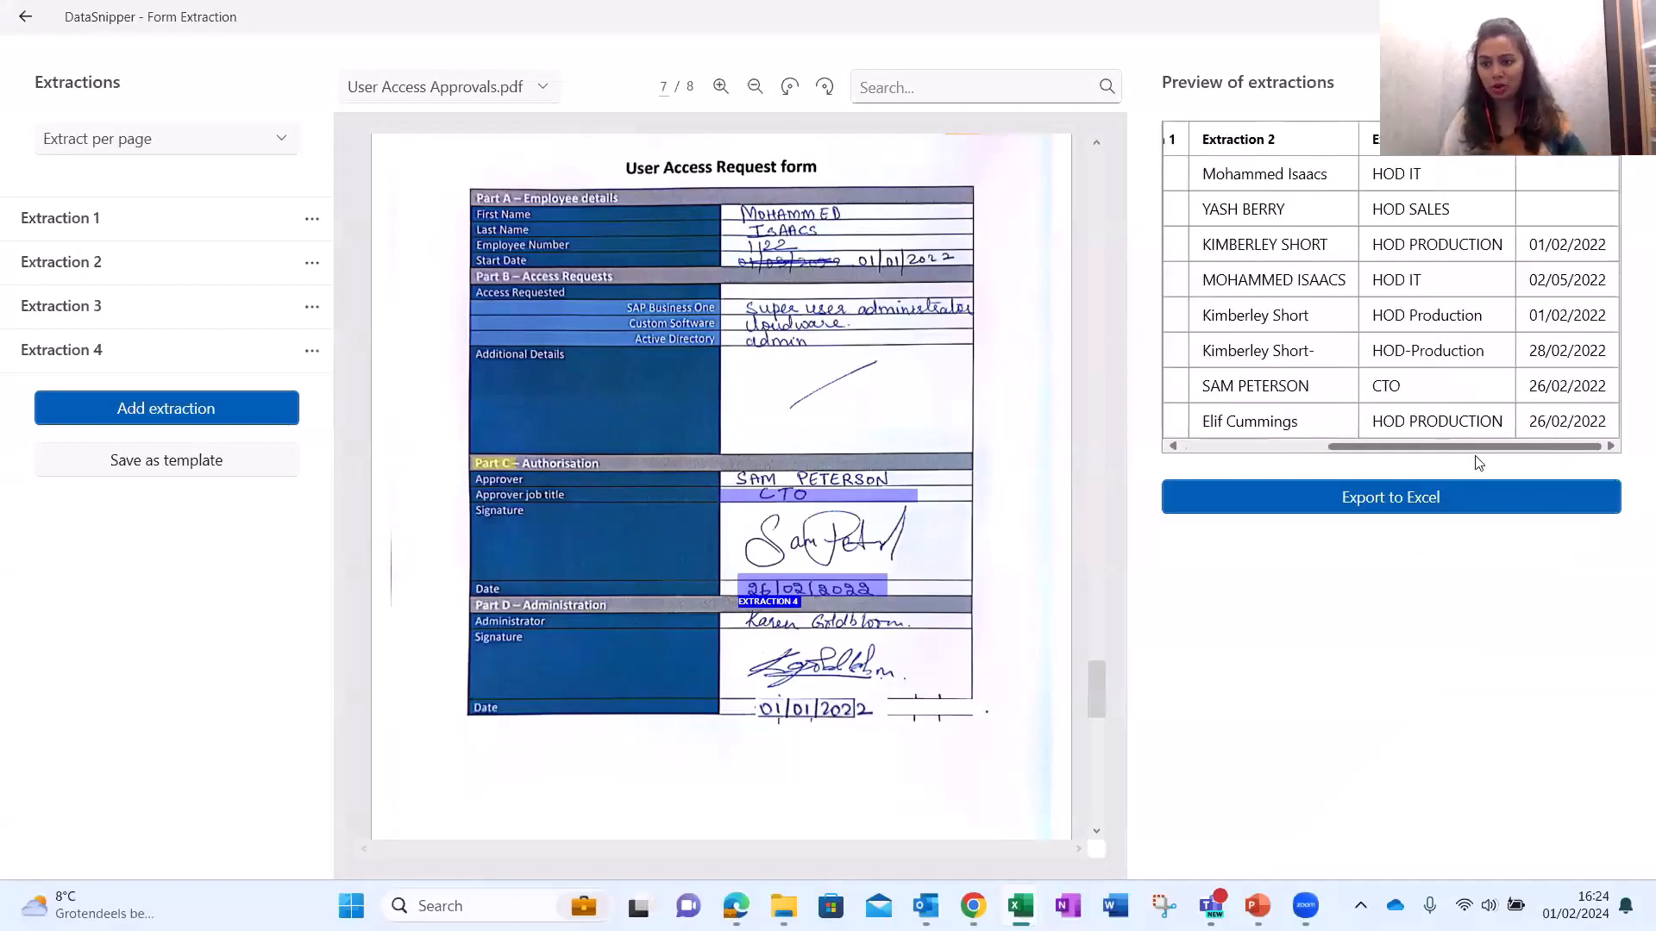
click(1550, 220)
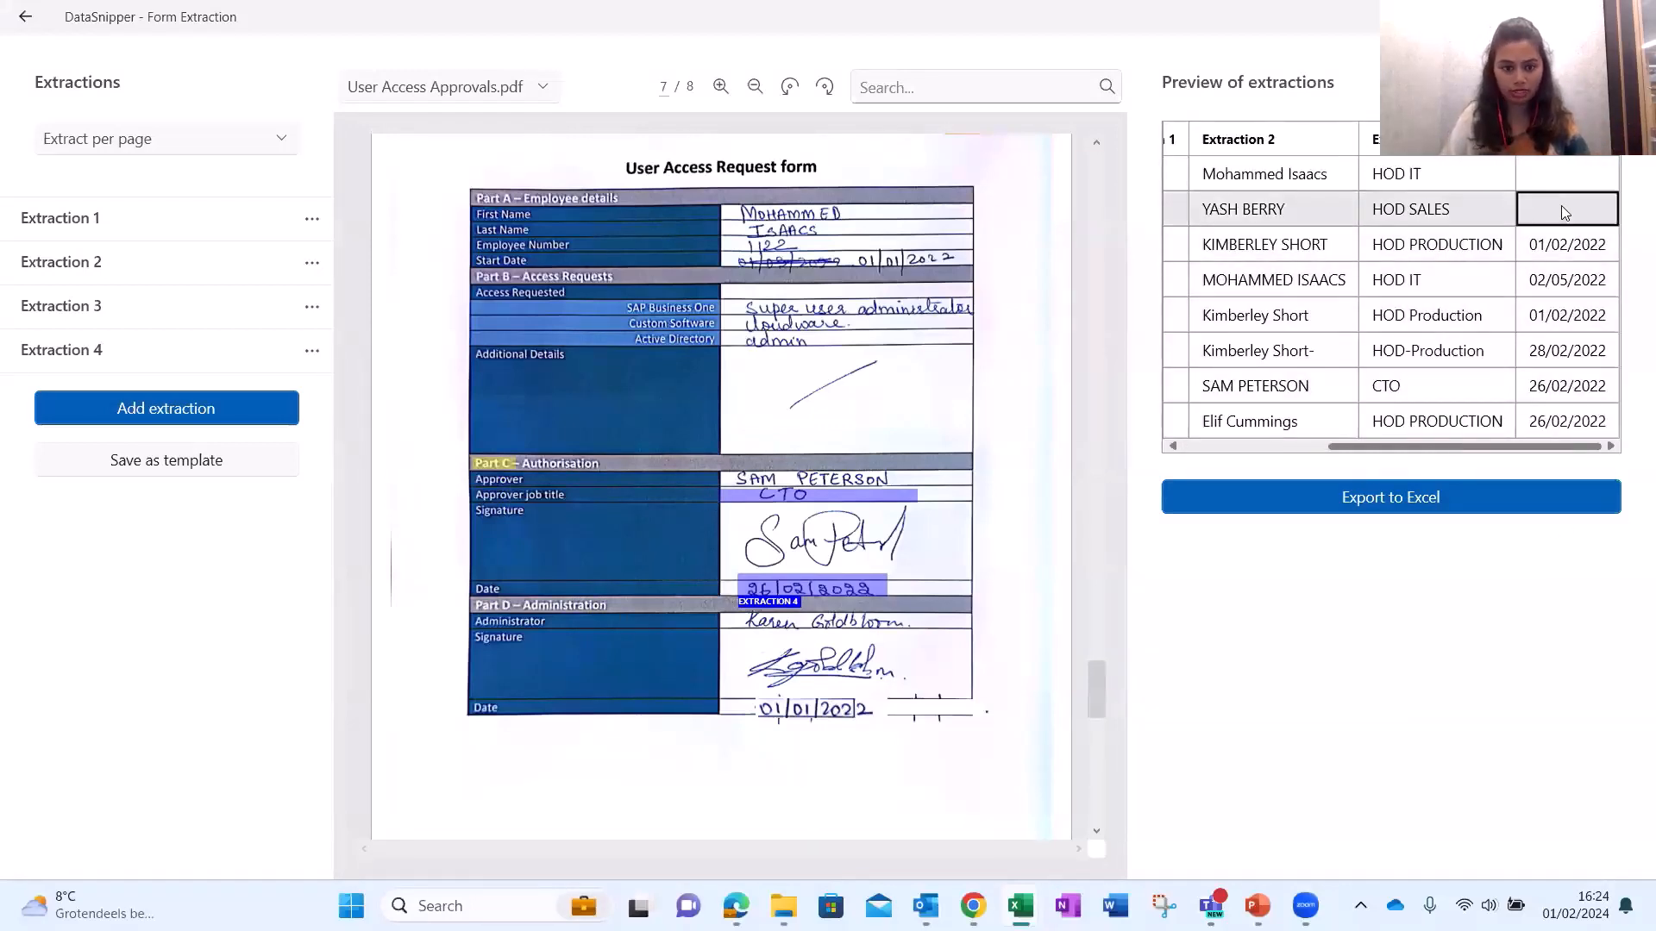
click(1550, 174)
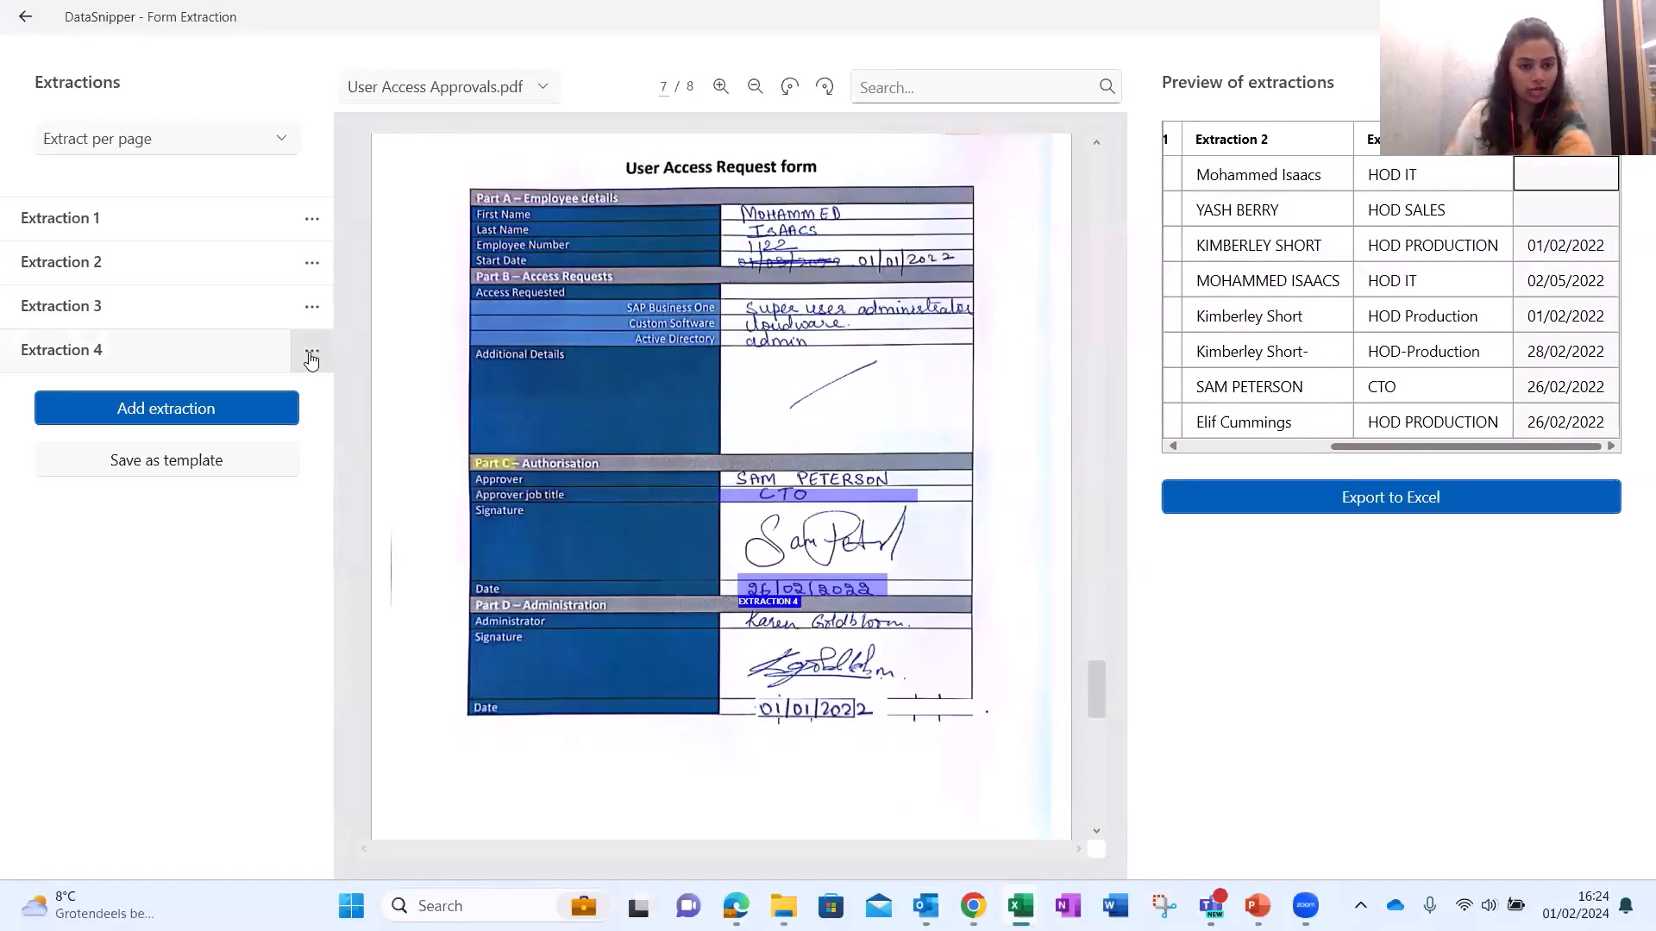
click(312, 351)
click(329, 436)
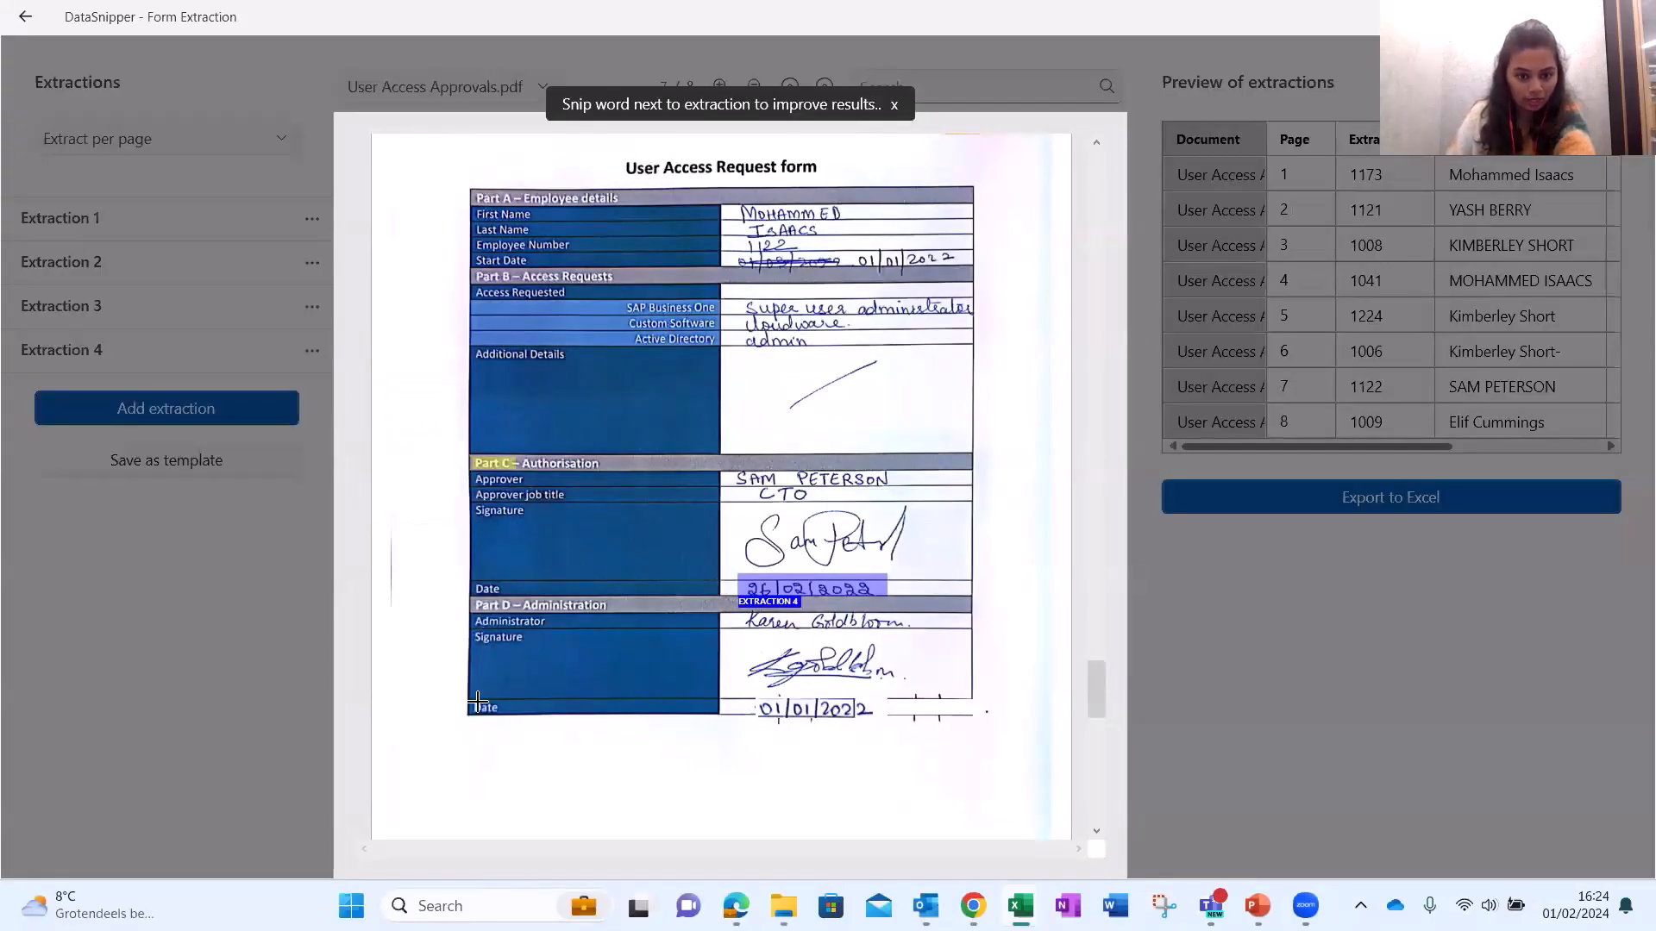
drag(474, 593, 608, 614)
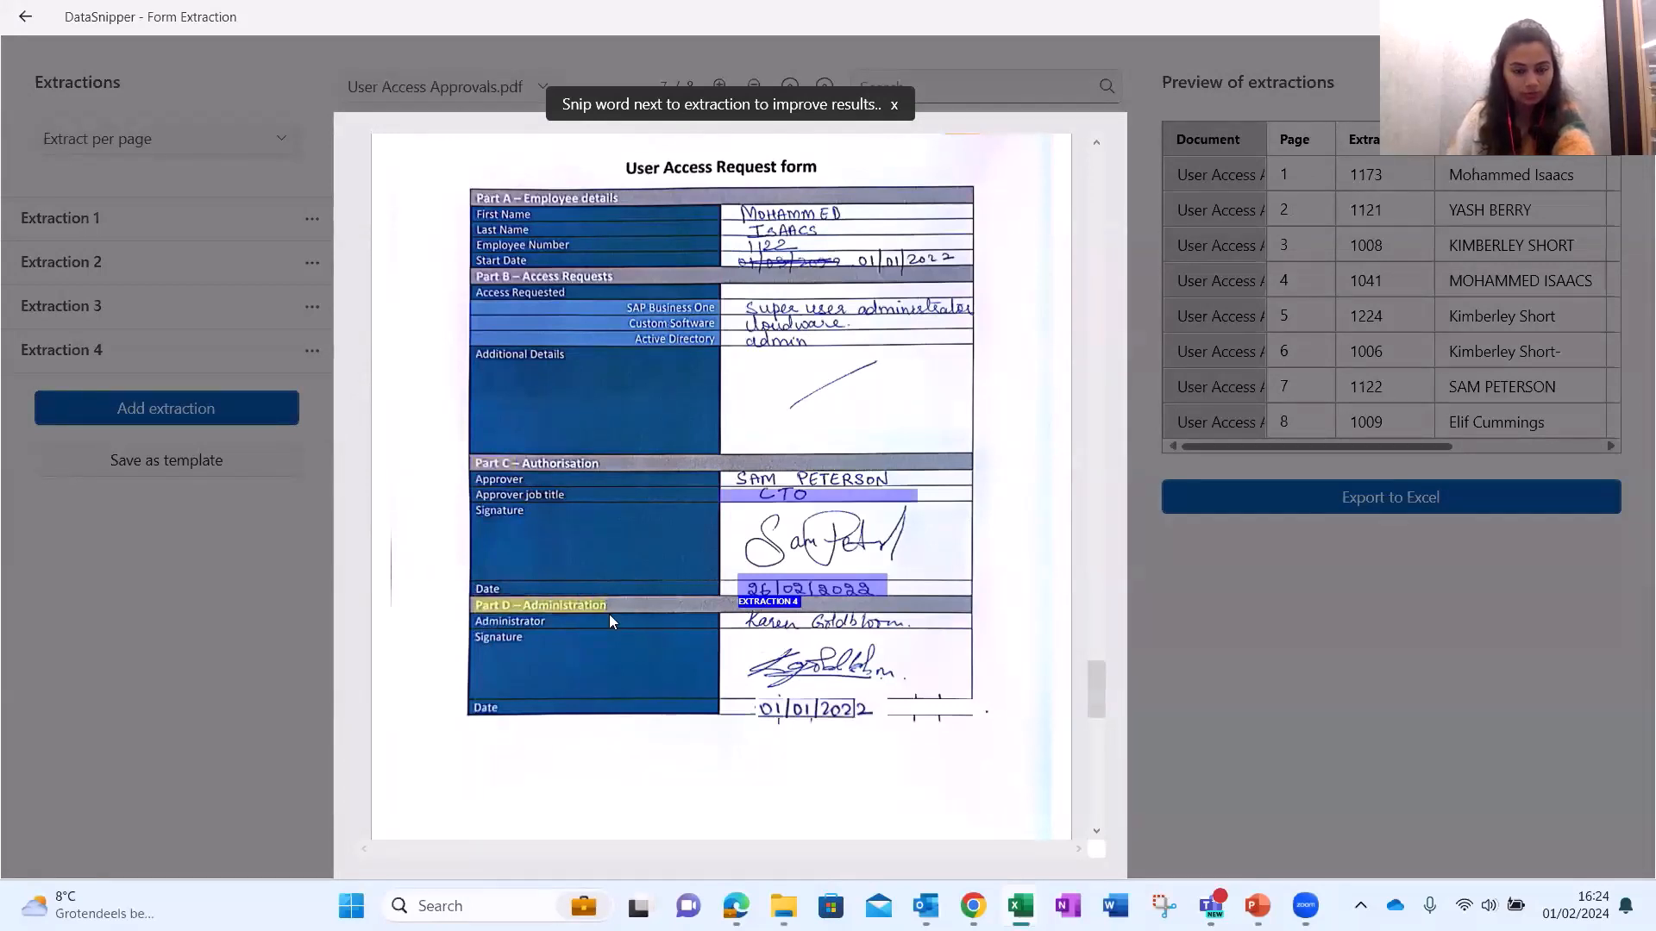
click(1515, 447)
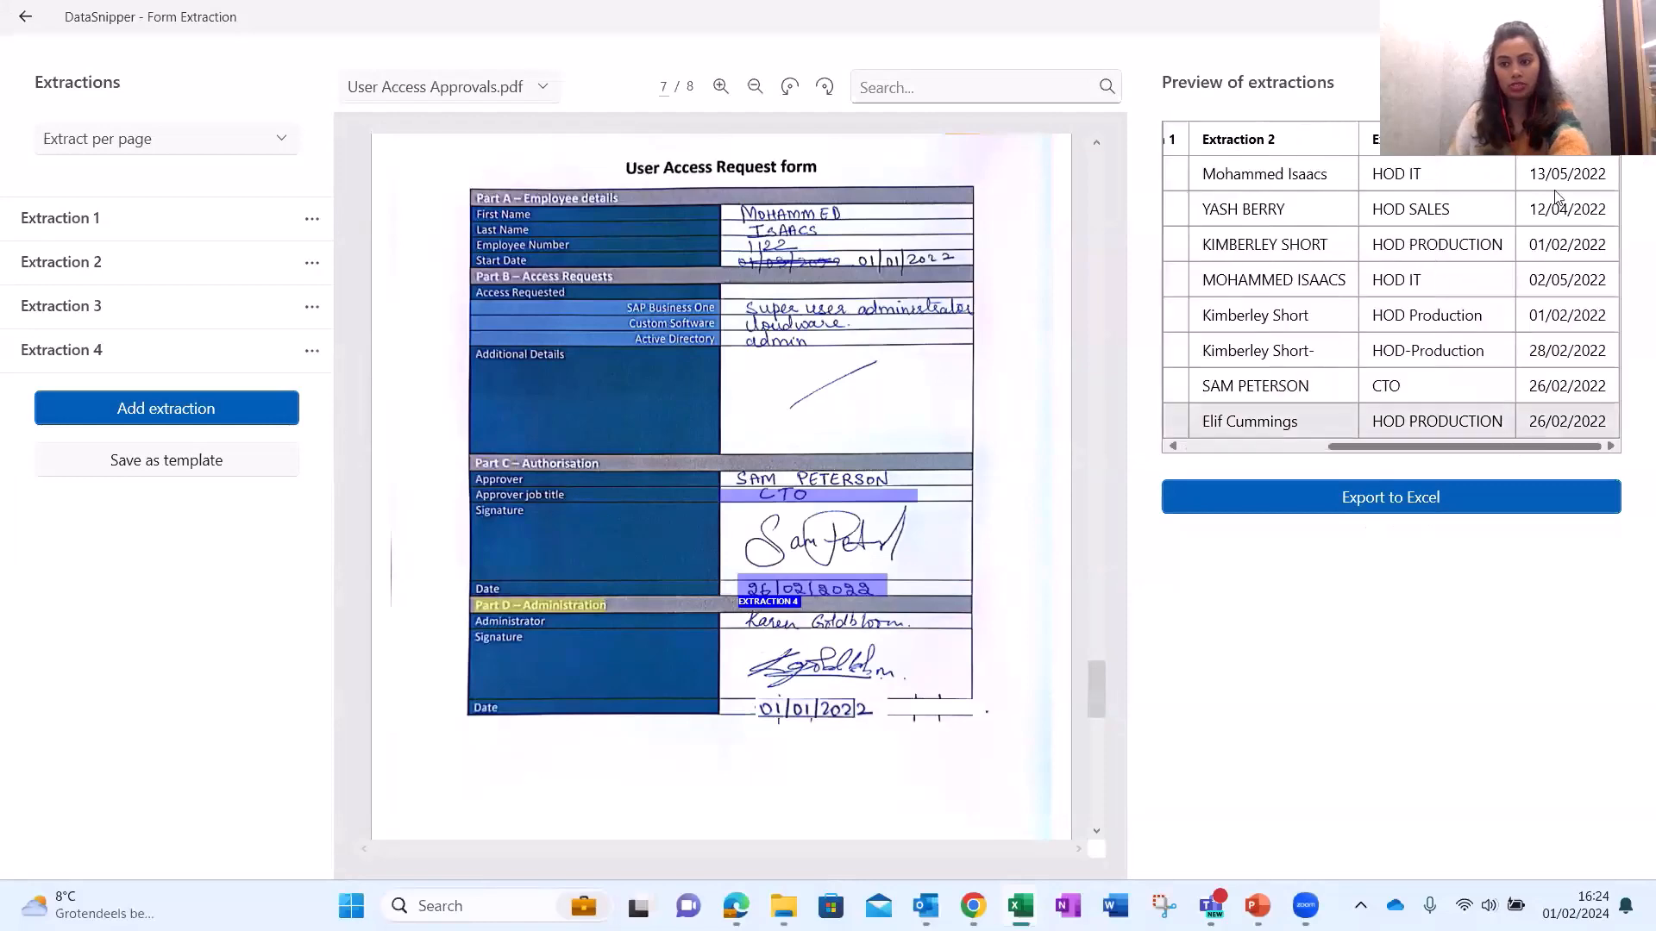
click(1566, 245)
Check the 02/05/2022 date and Extraction 1's options, then export all four extractions to Excel.
click(1570, 283)
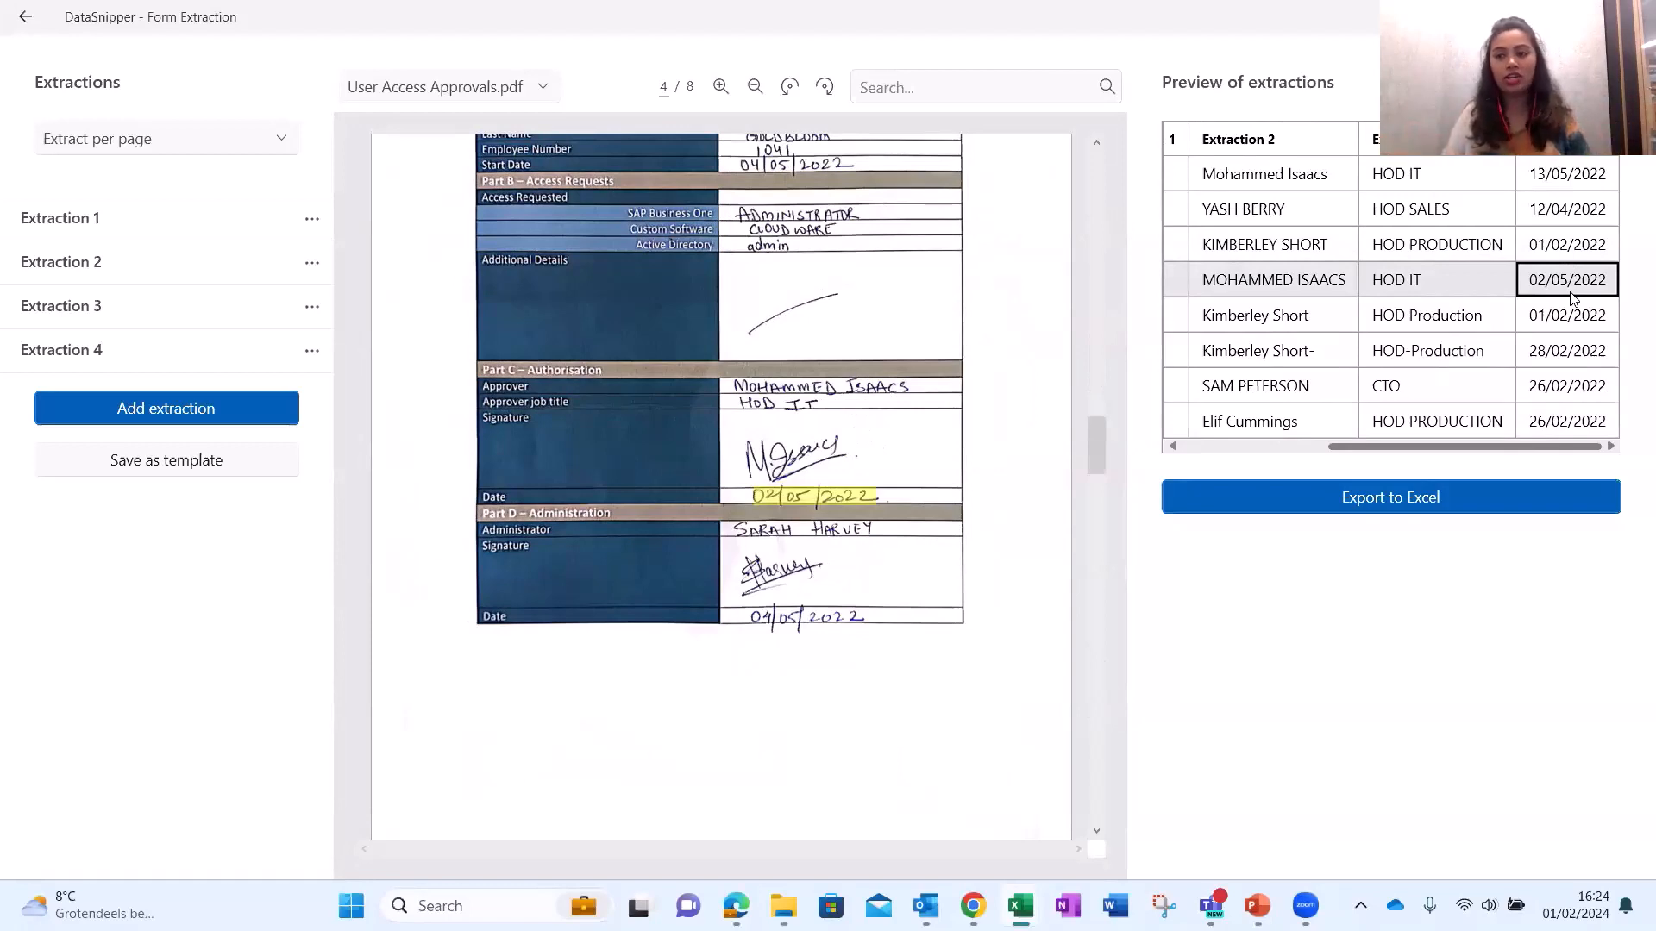
click(308, 235)
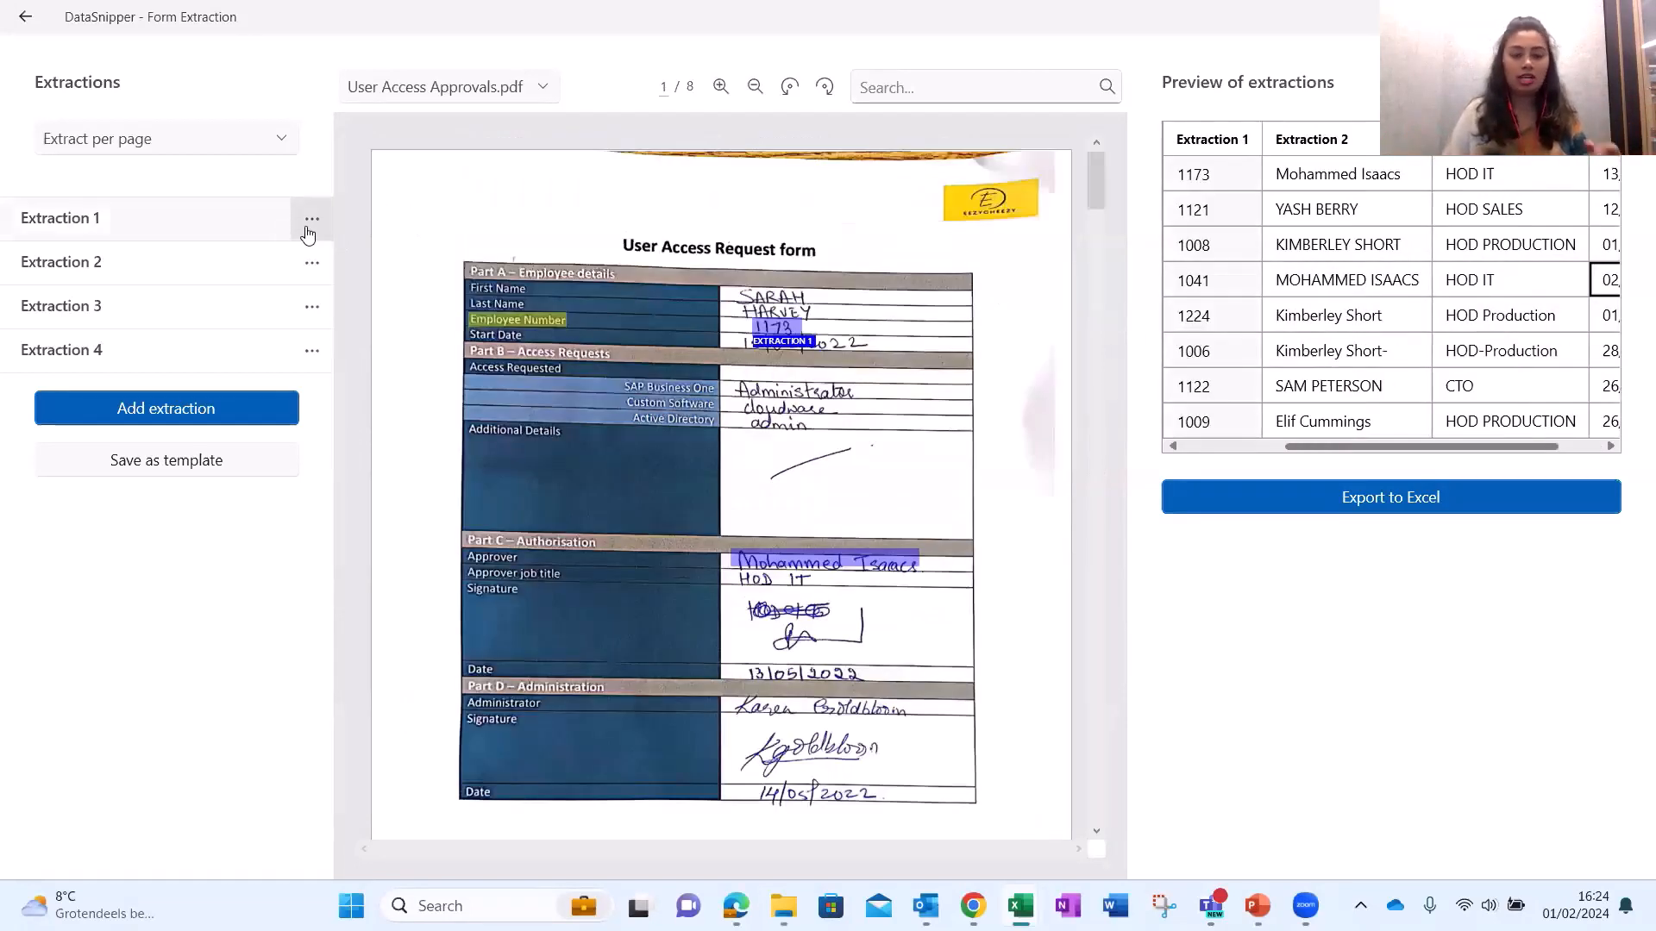
click(309, 226)
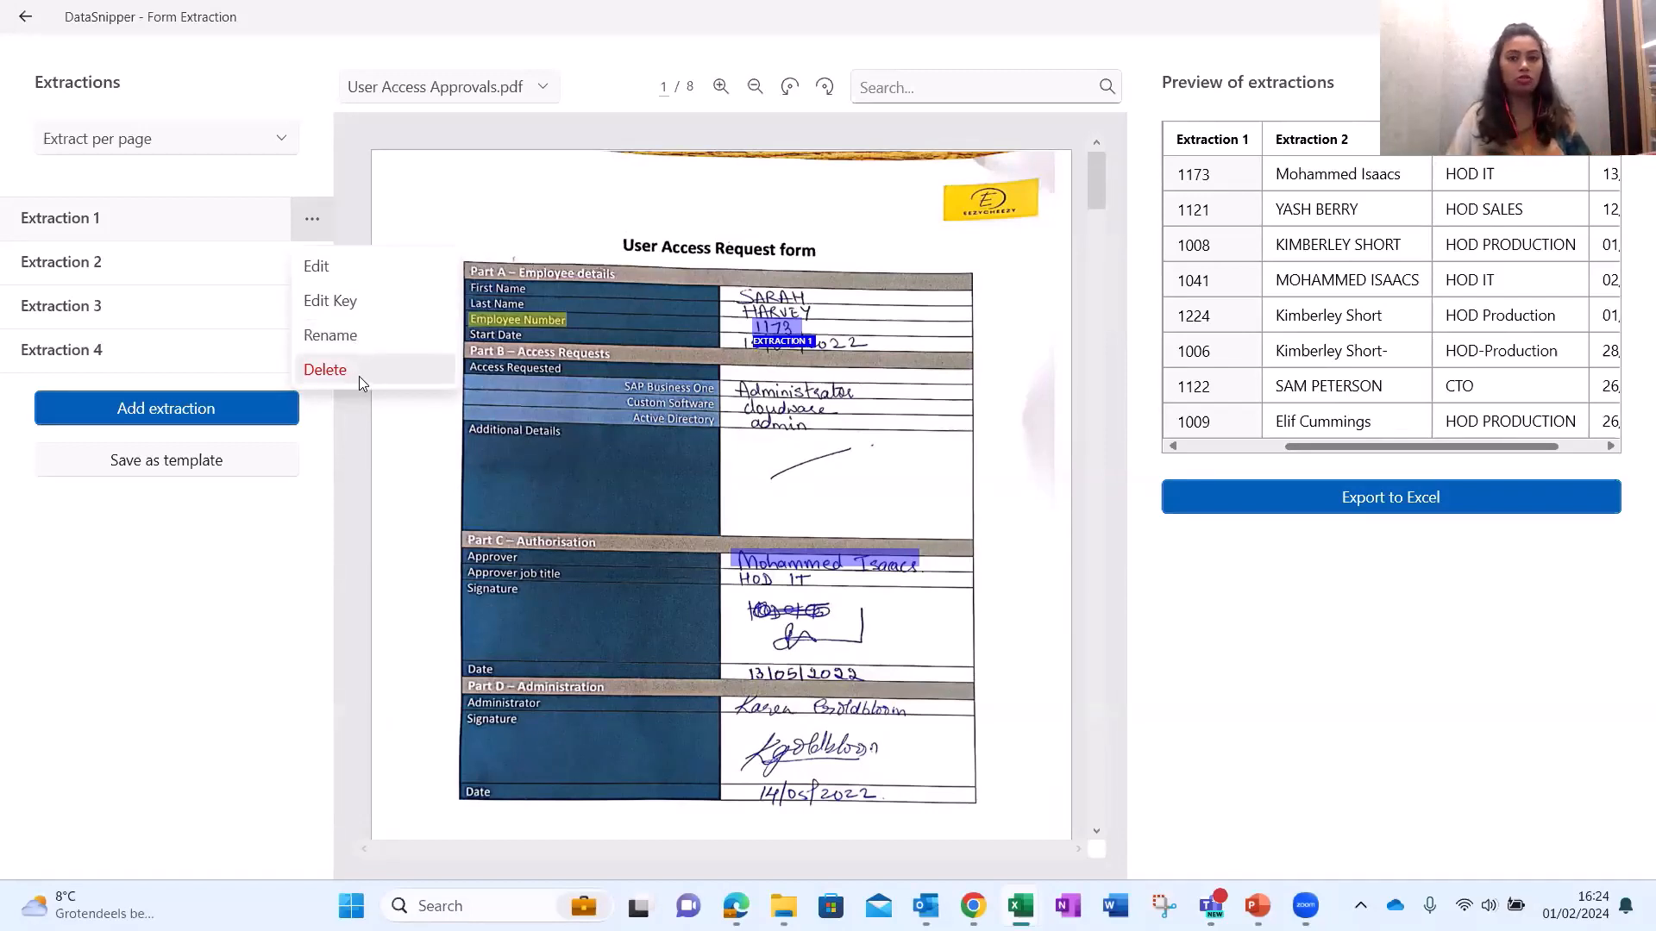
click(318, 525)
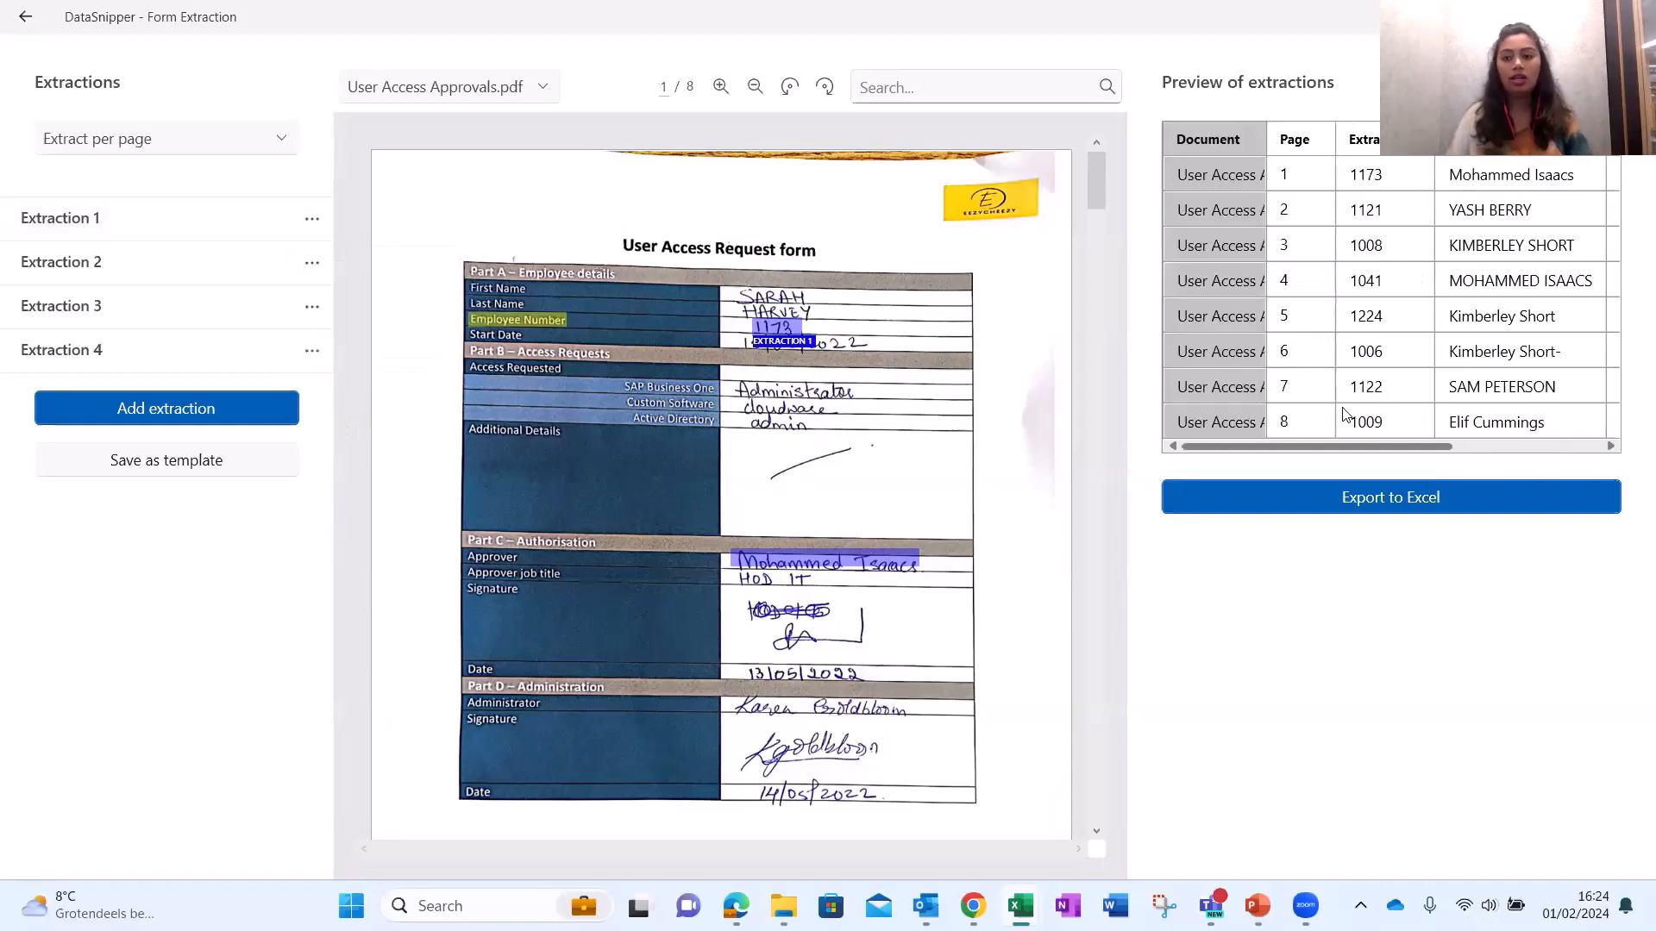
click(1404, 508)
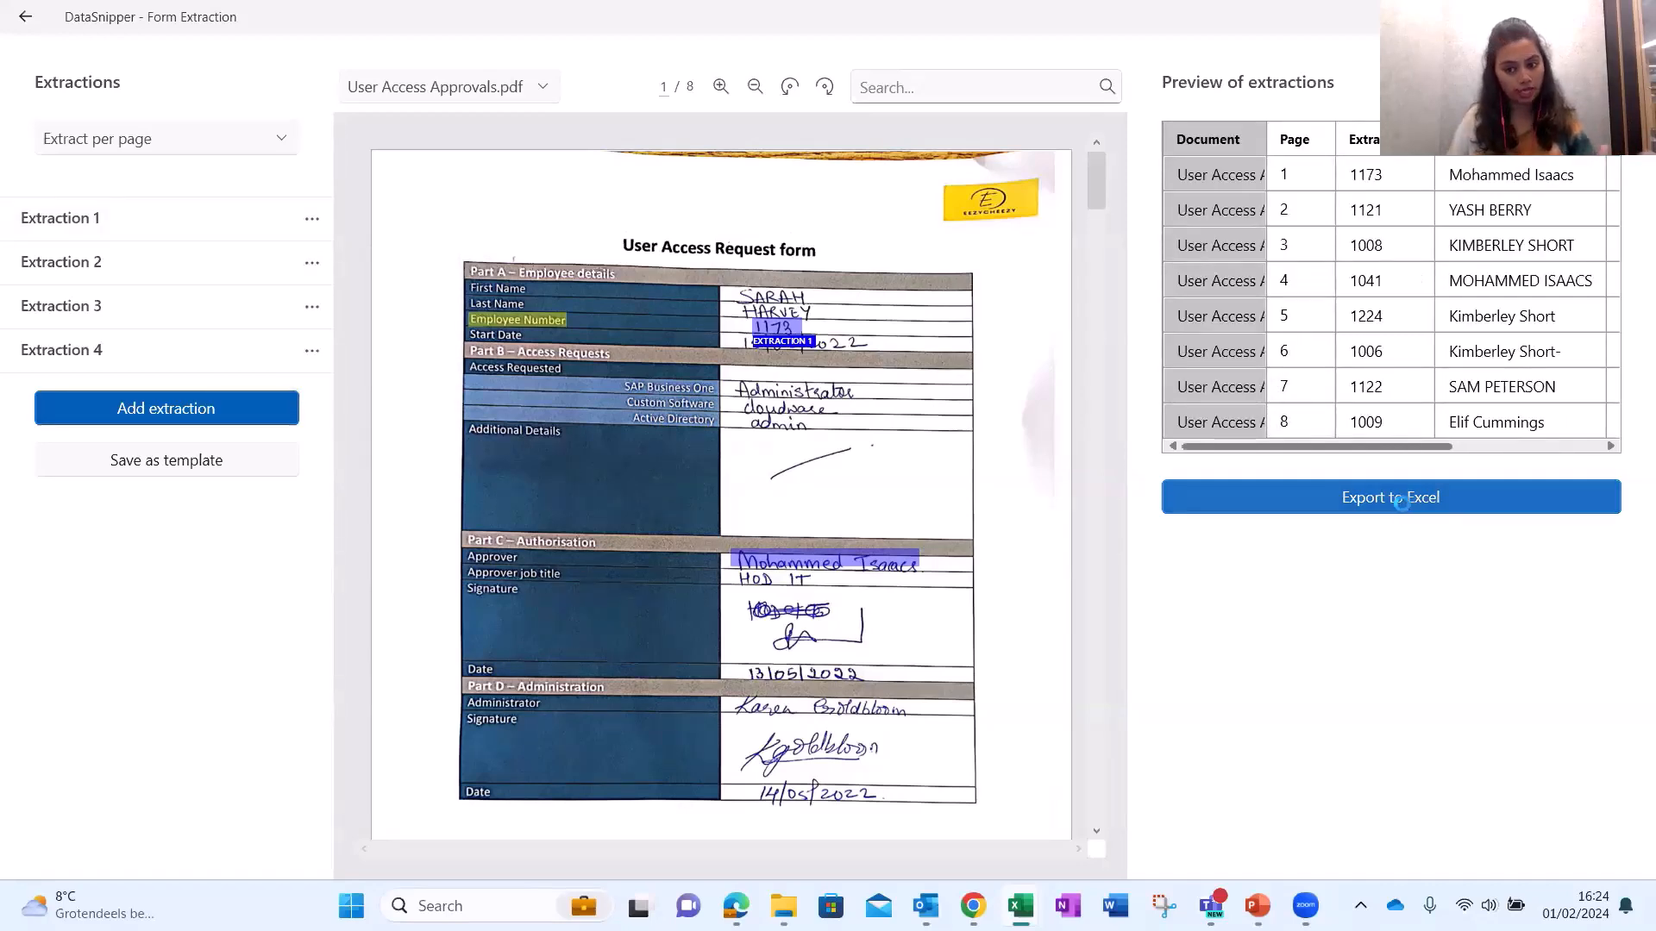
click(159, 385)
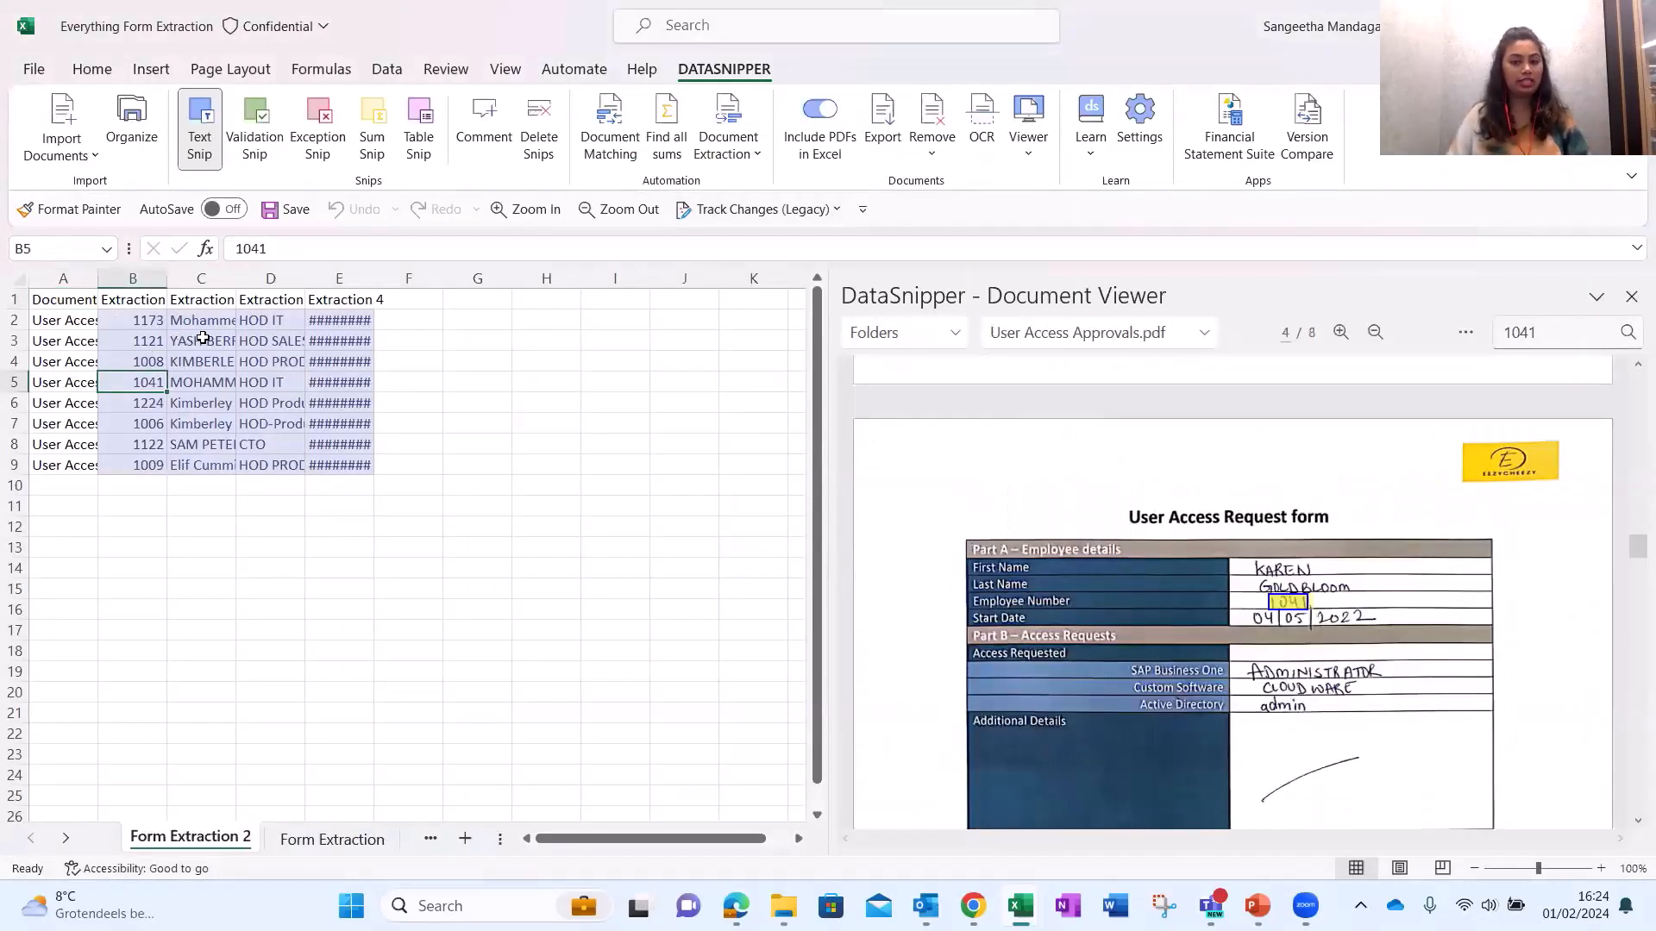
click(201, 340)
click(270, 423)
click(276, 367)
click(268, 337)
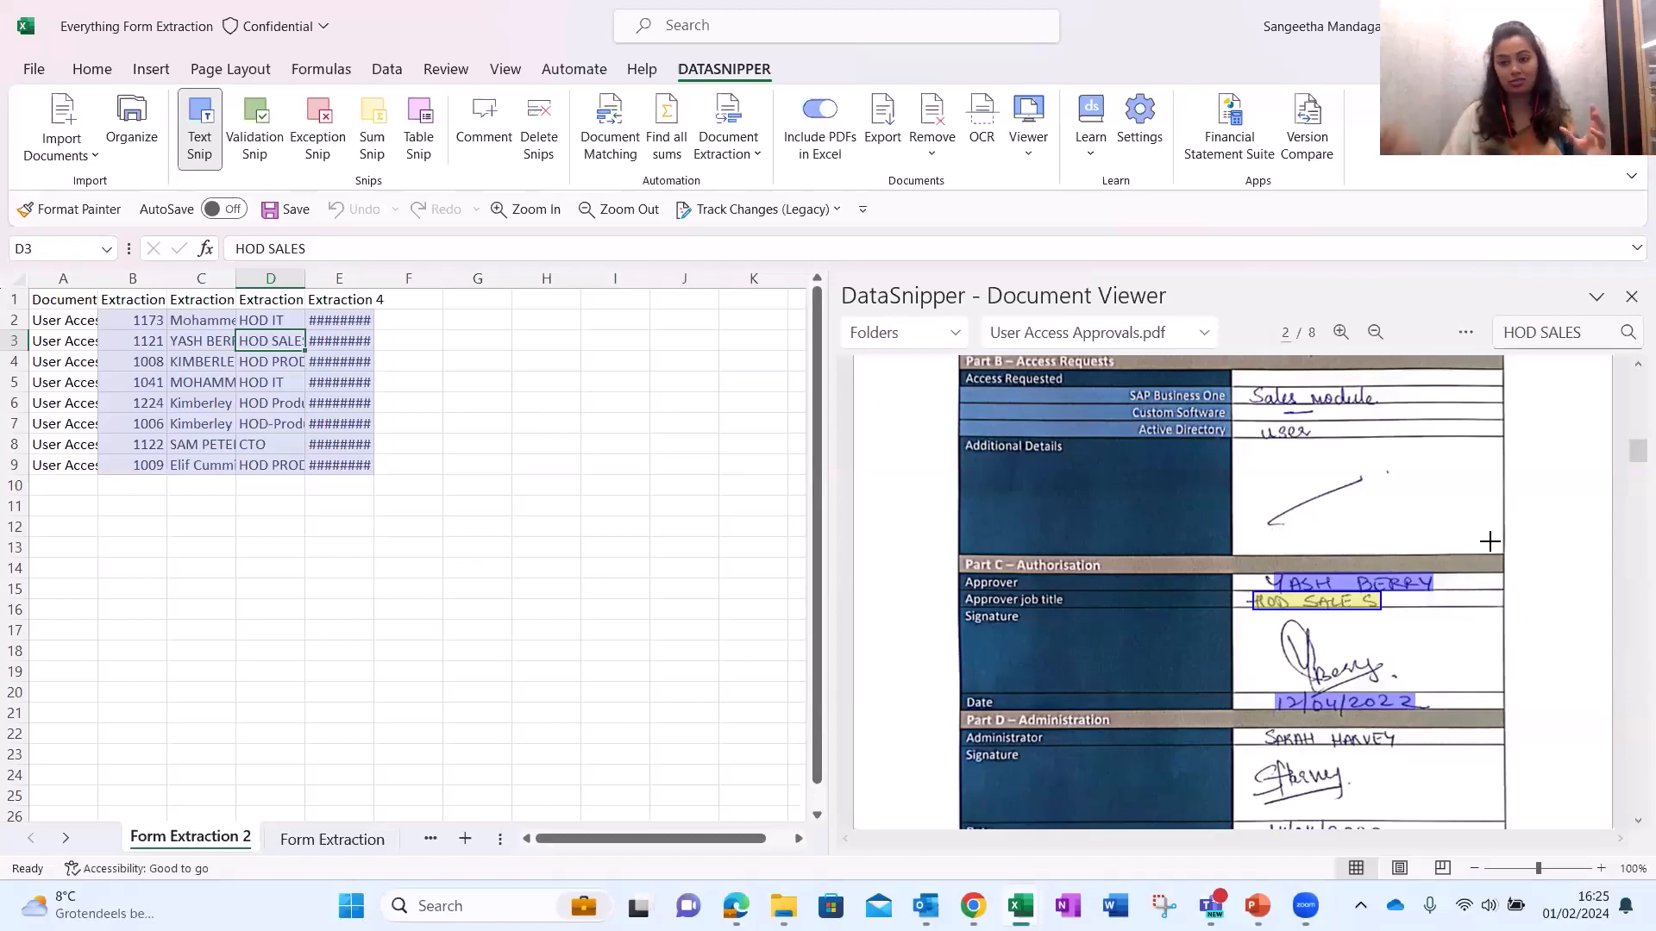
scroll(1491, 545, down, 2)
scroll(1491, 552, up, 10)
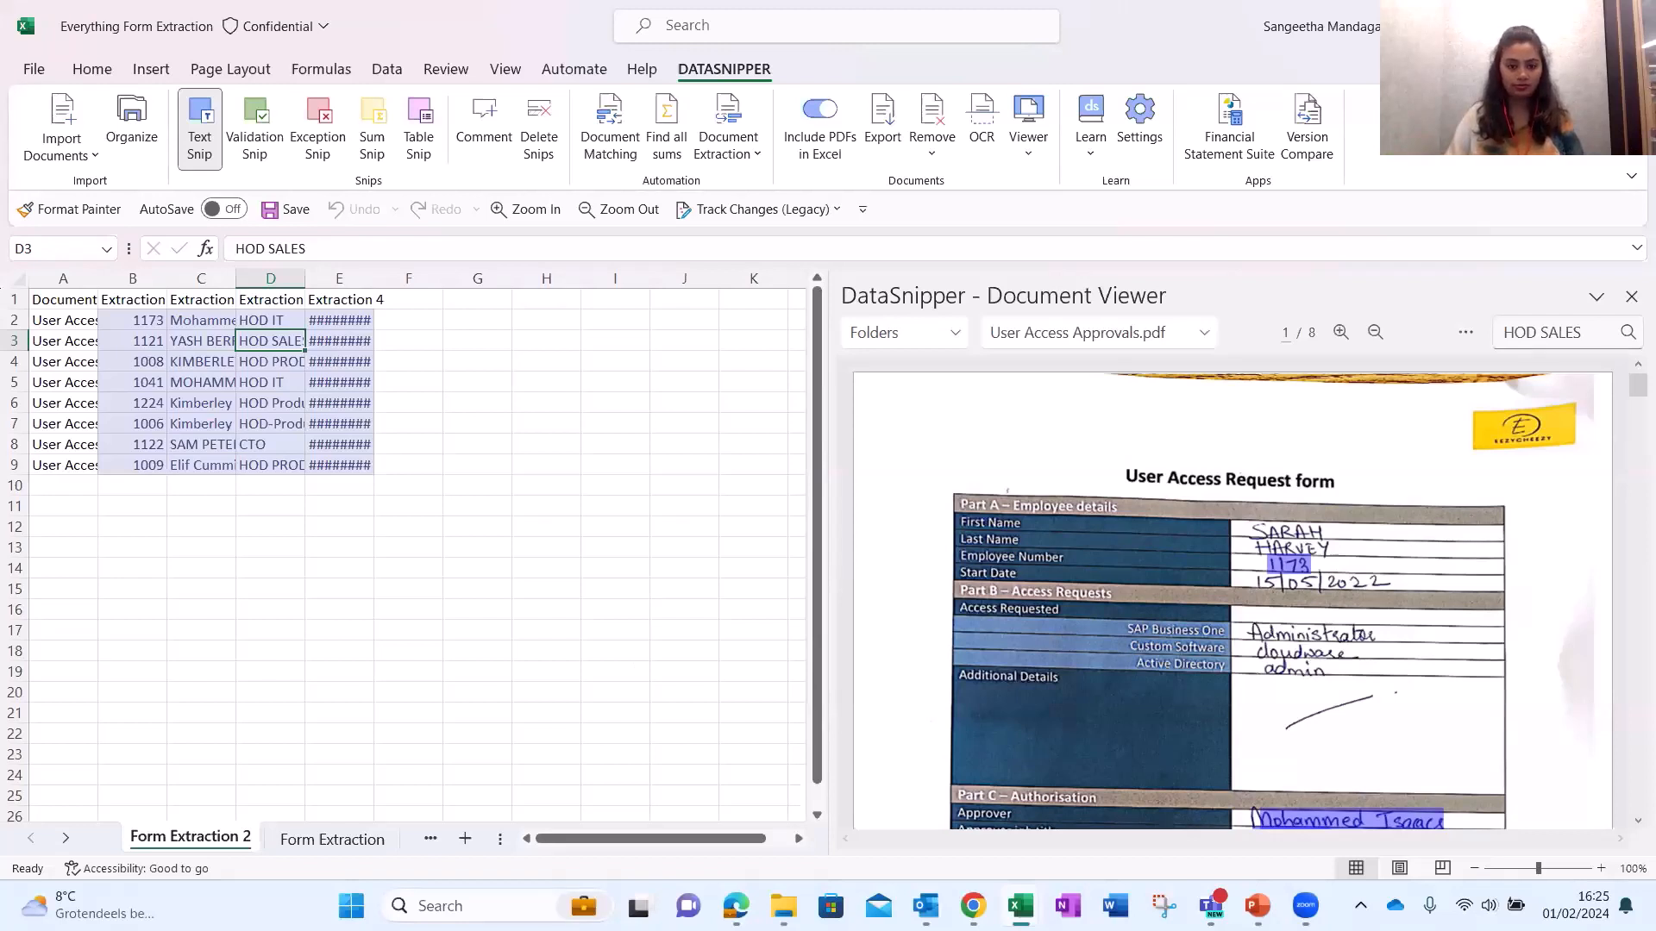
click(615, 486)
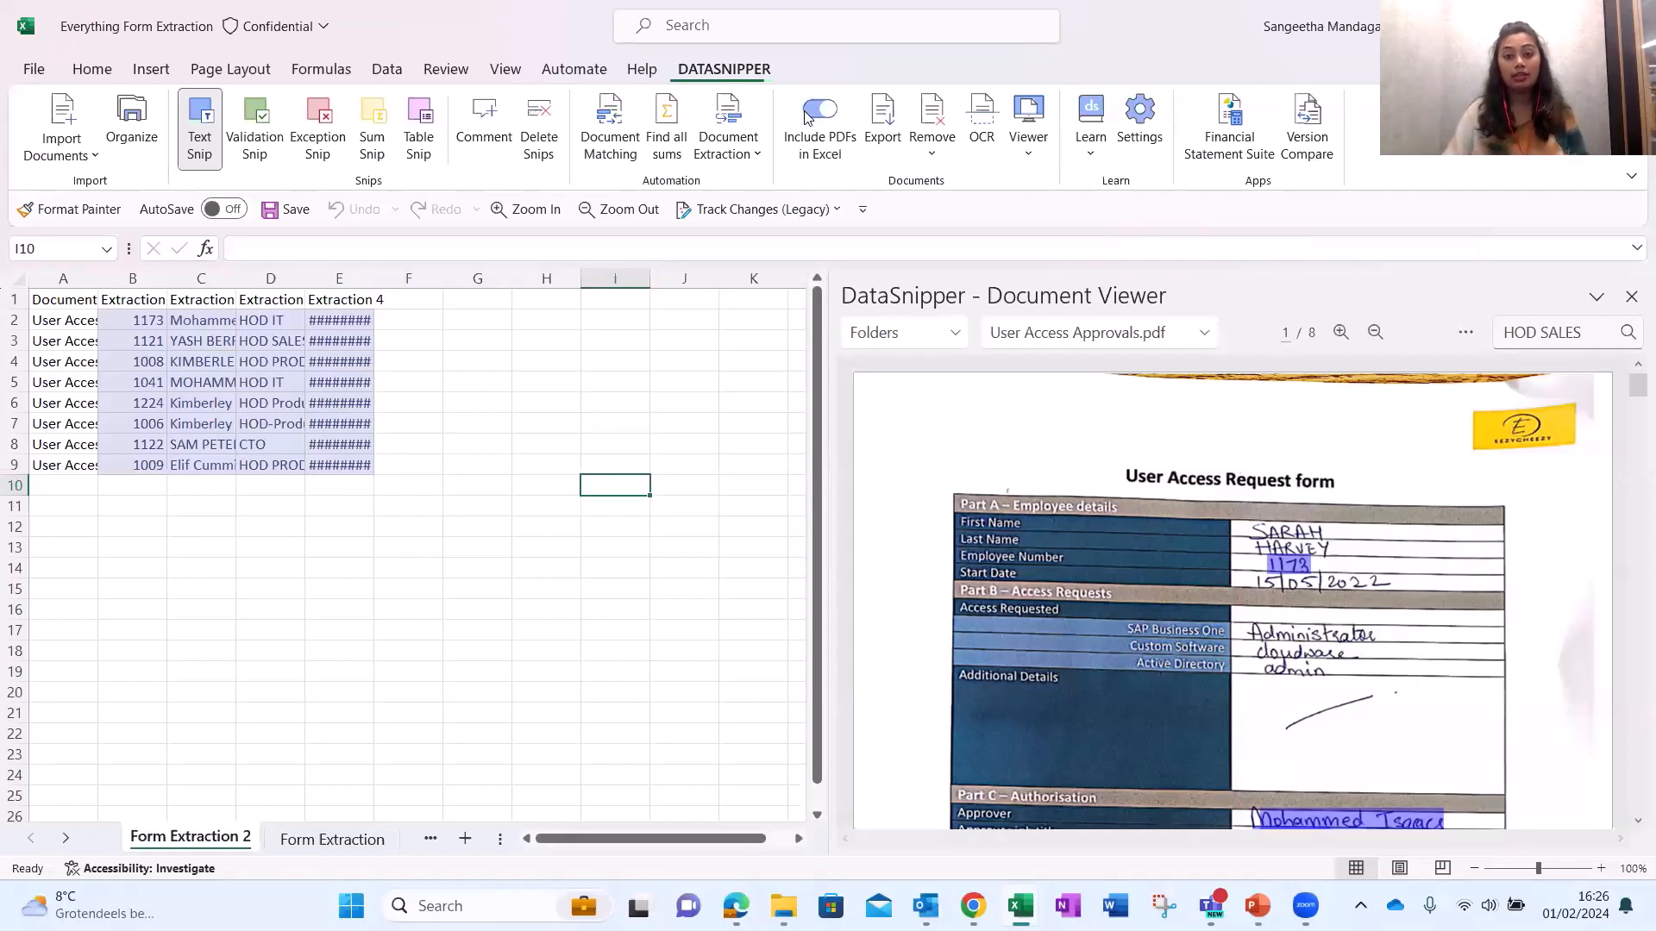
click(983, 136)
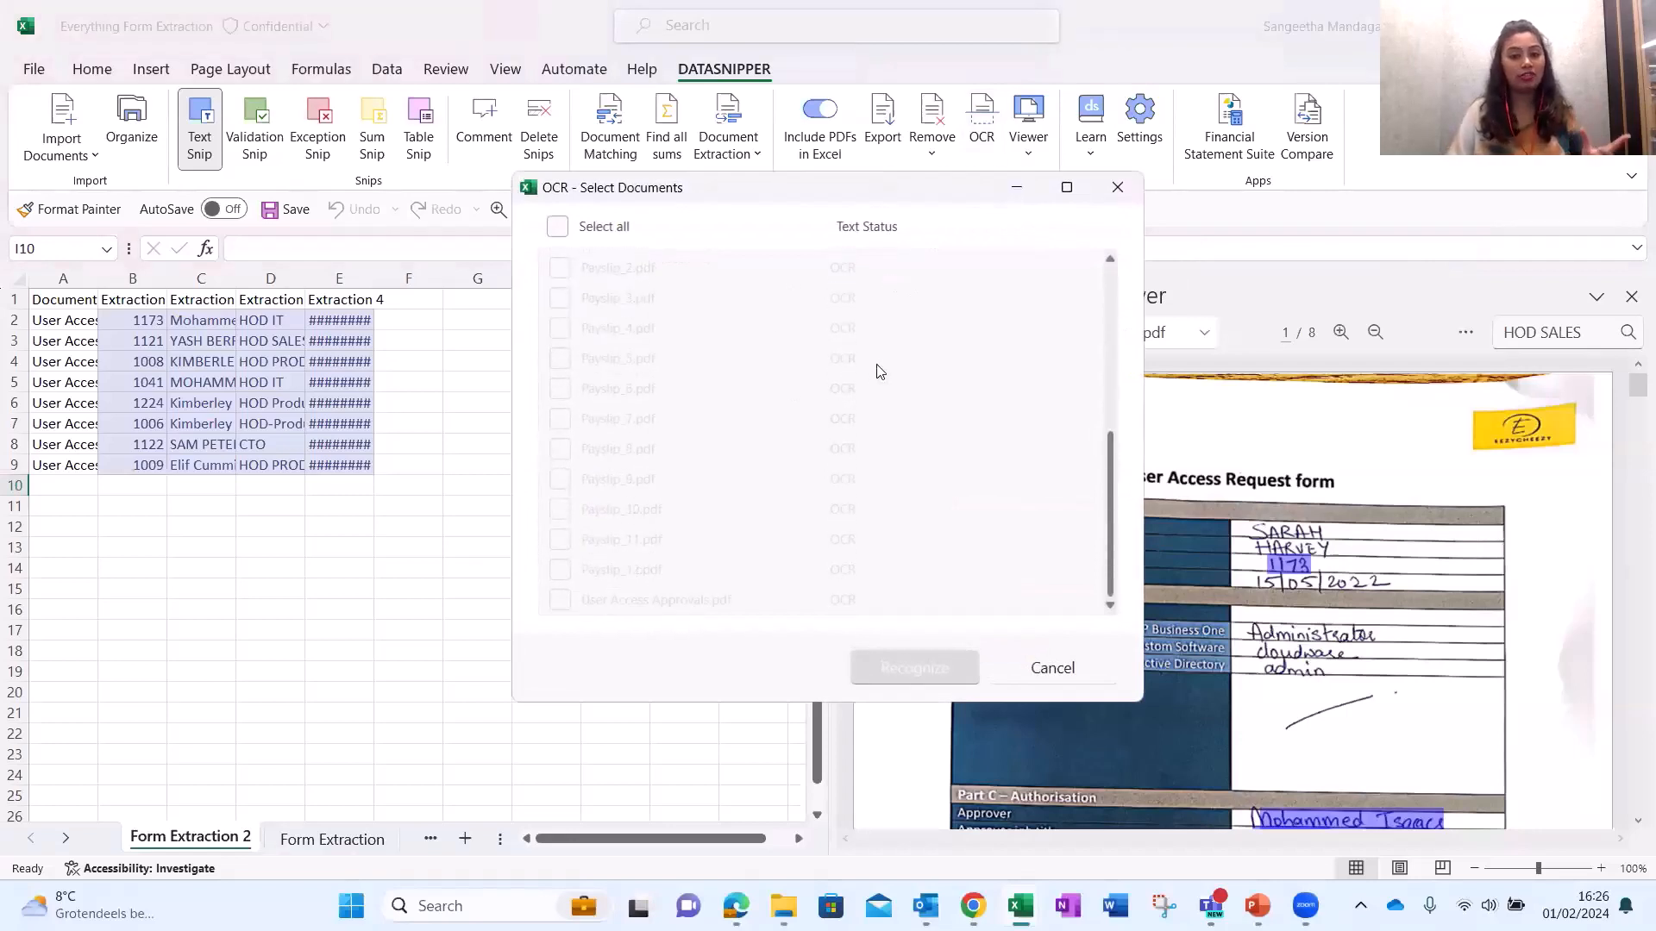
scroll(879, 371, up, 4)
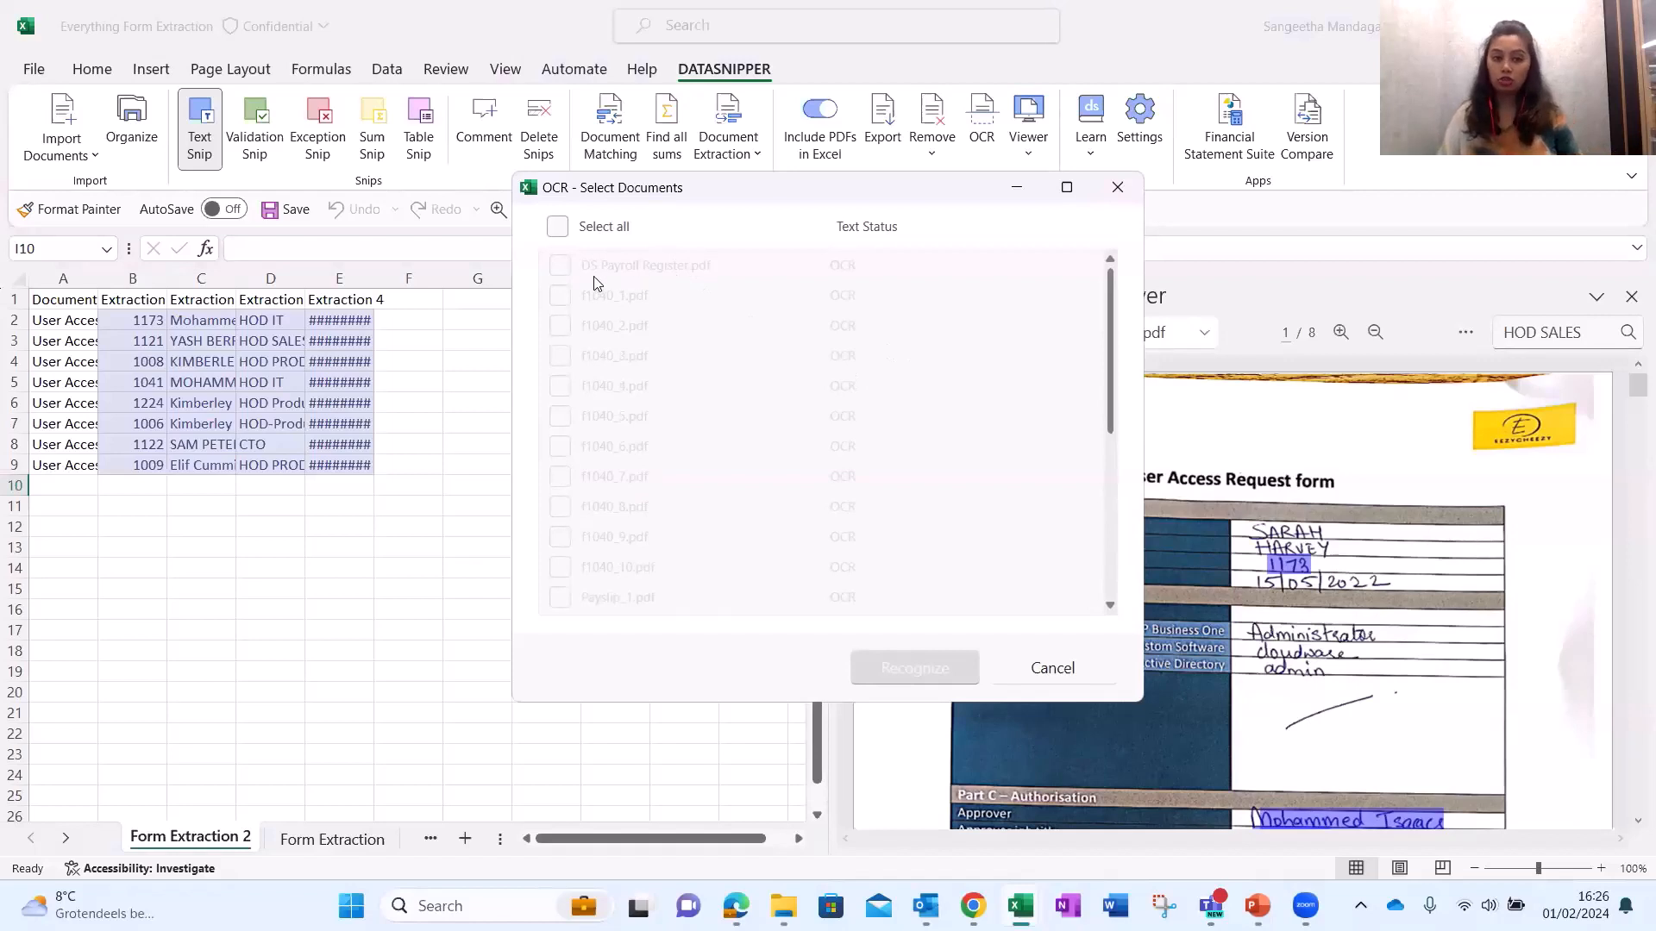
click(557, 226)
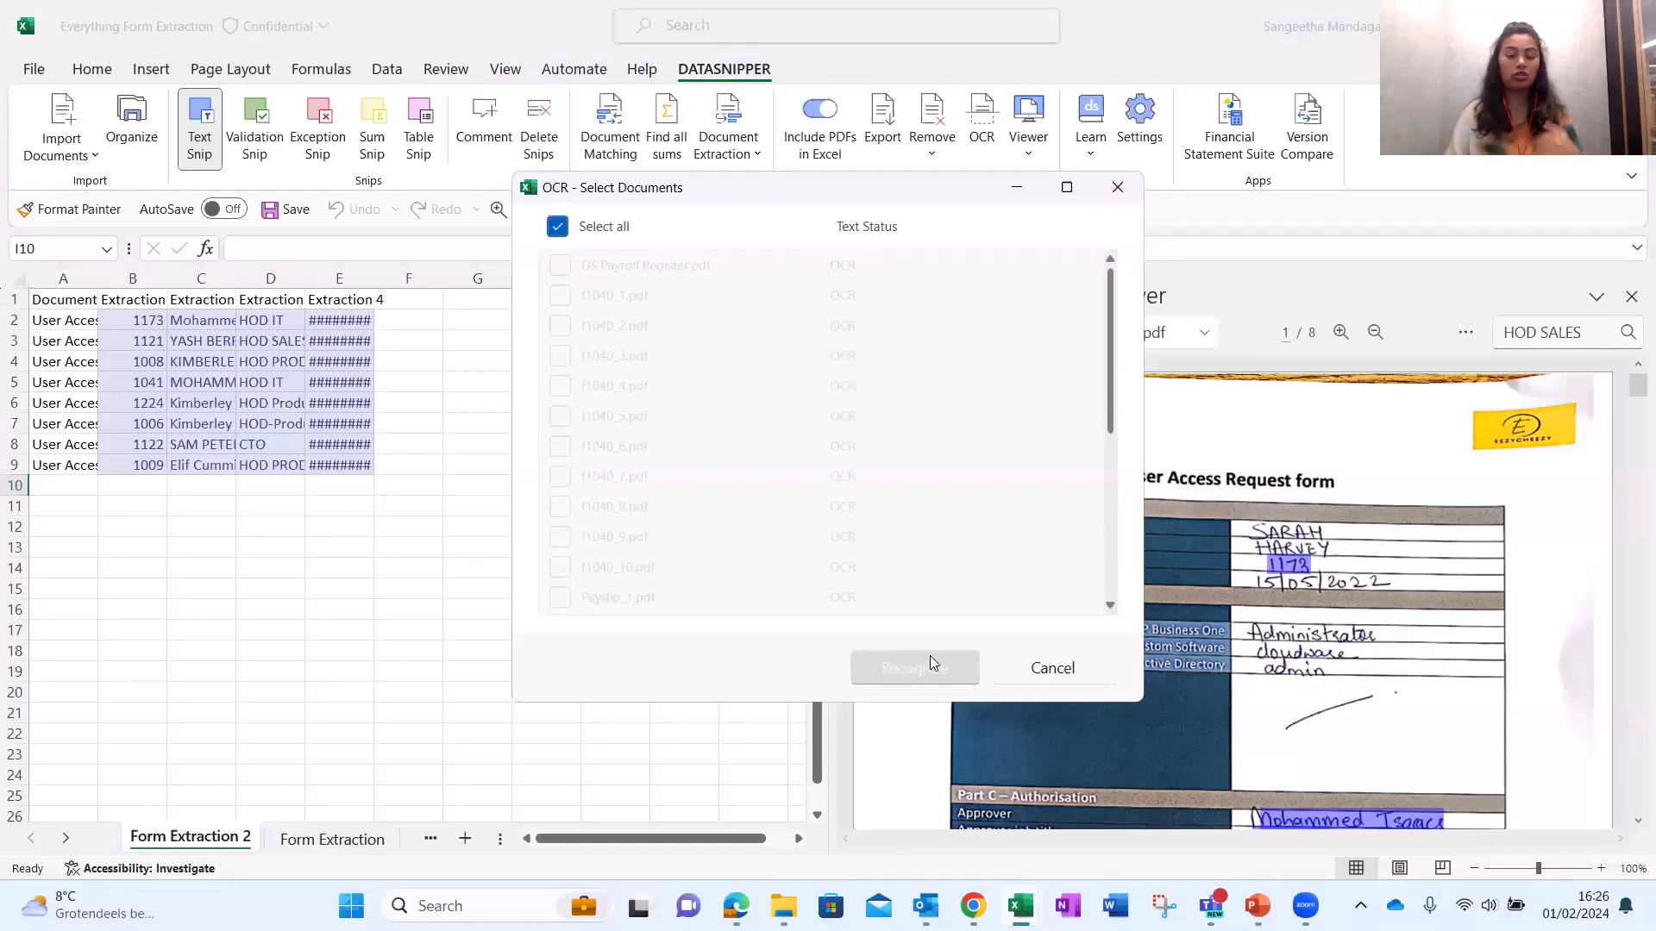
click(1118, 187)
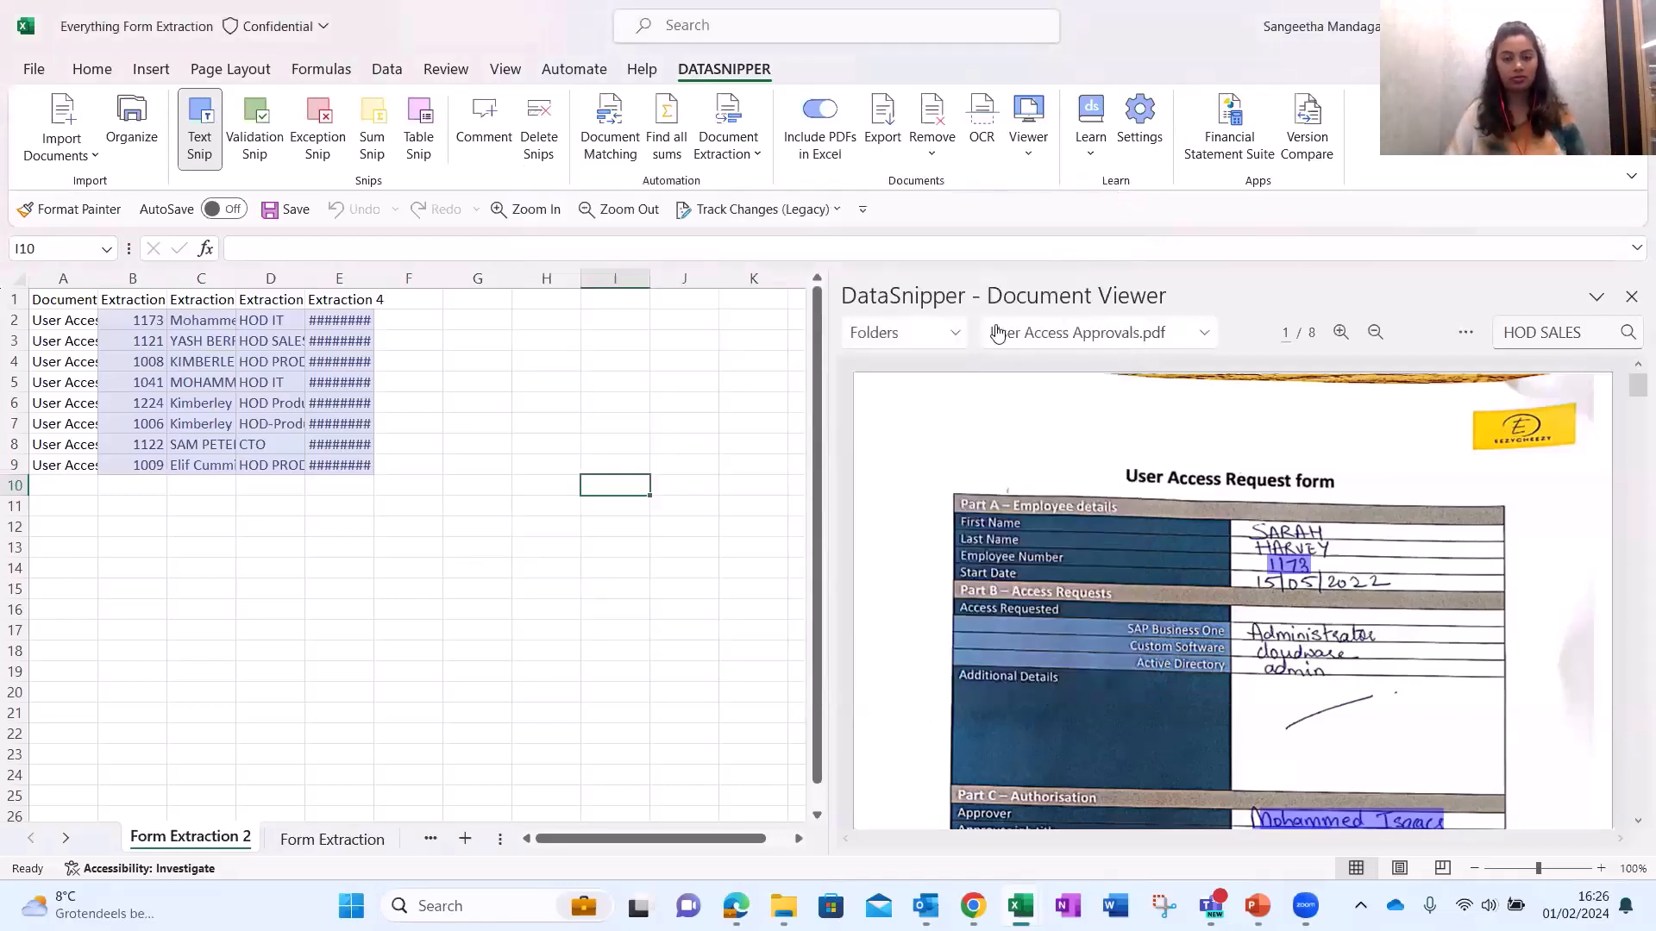
Start a new Form Extraction with DS Payroll Register.pdf selected as the document.
click(754, 169)
click(762, 200)
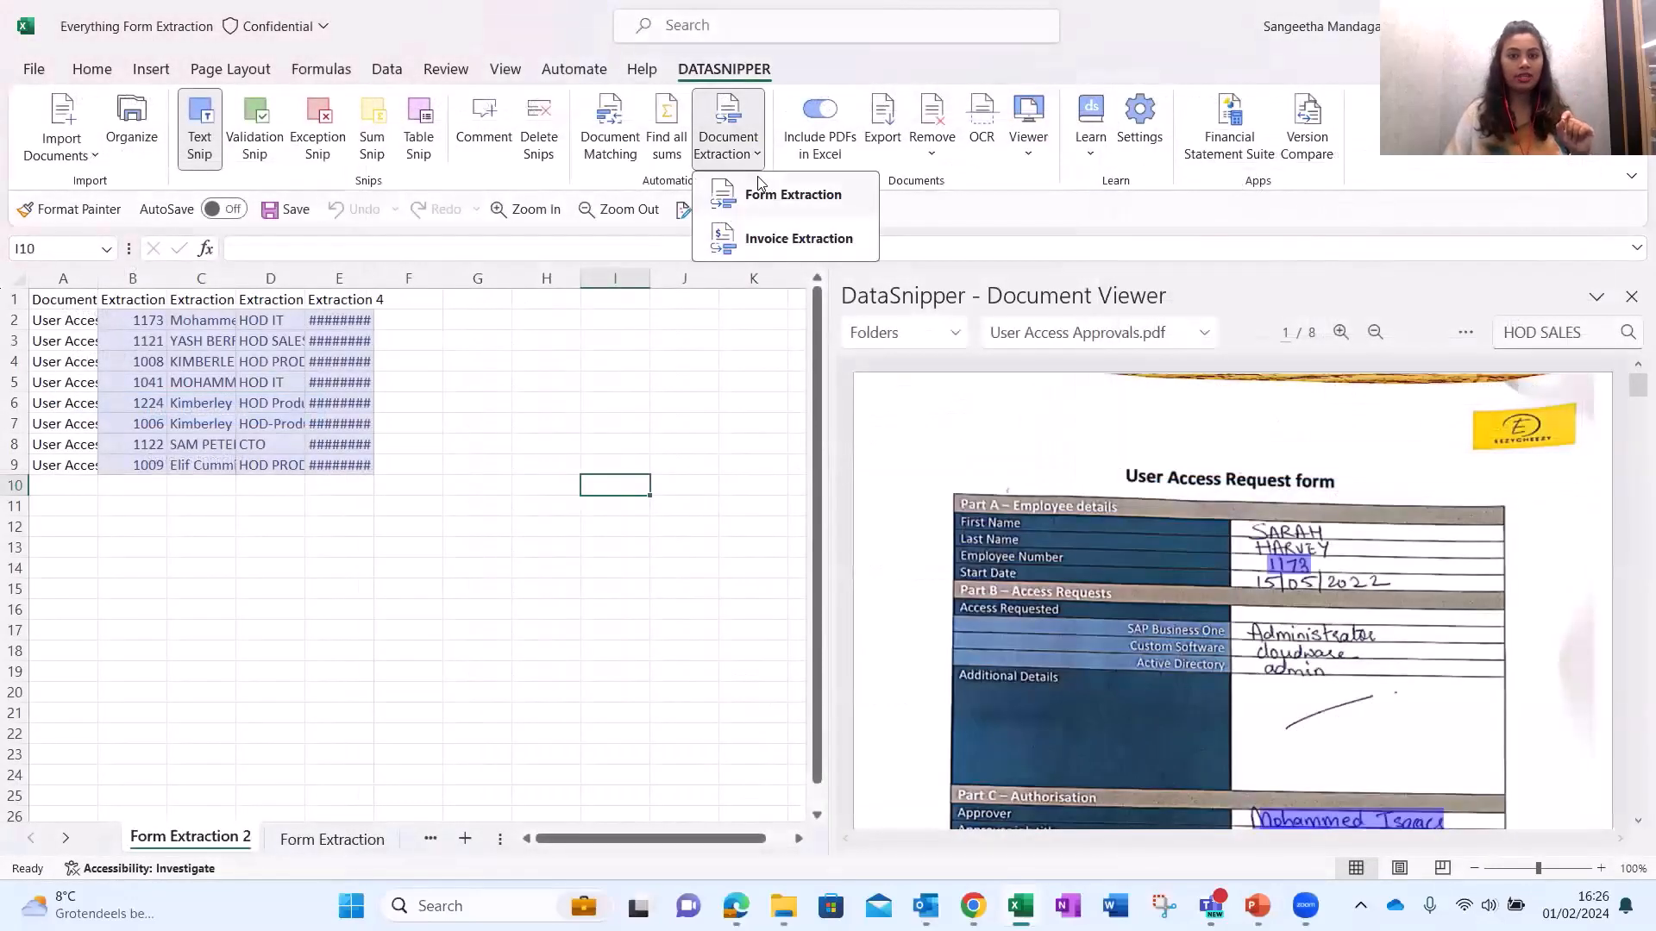
click(763, 200)
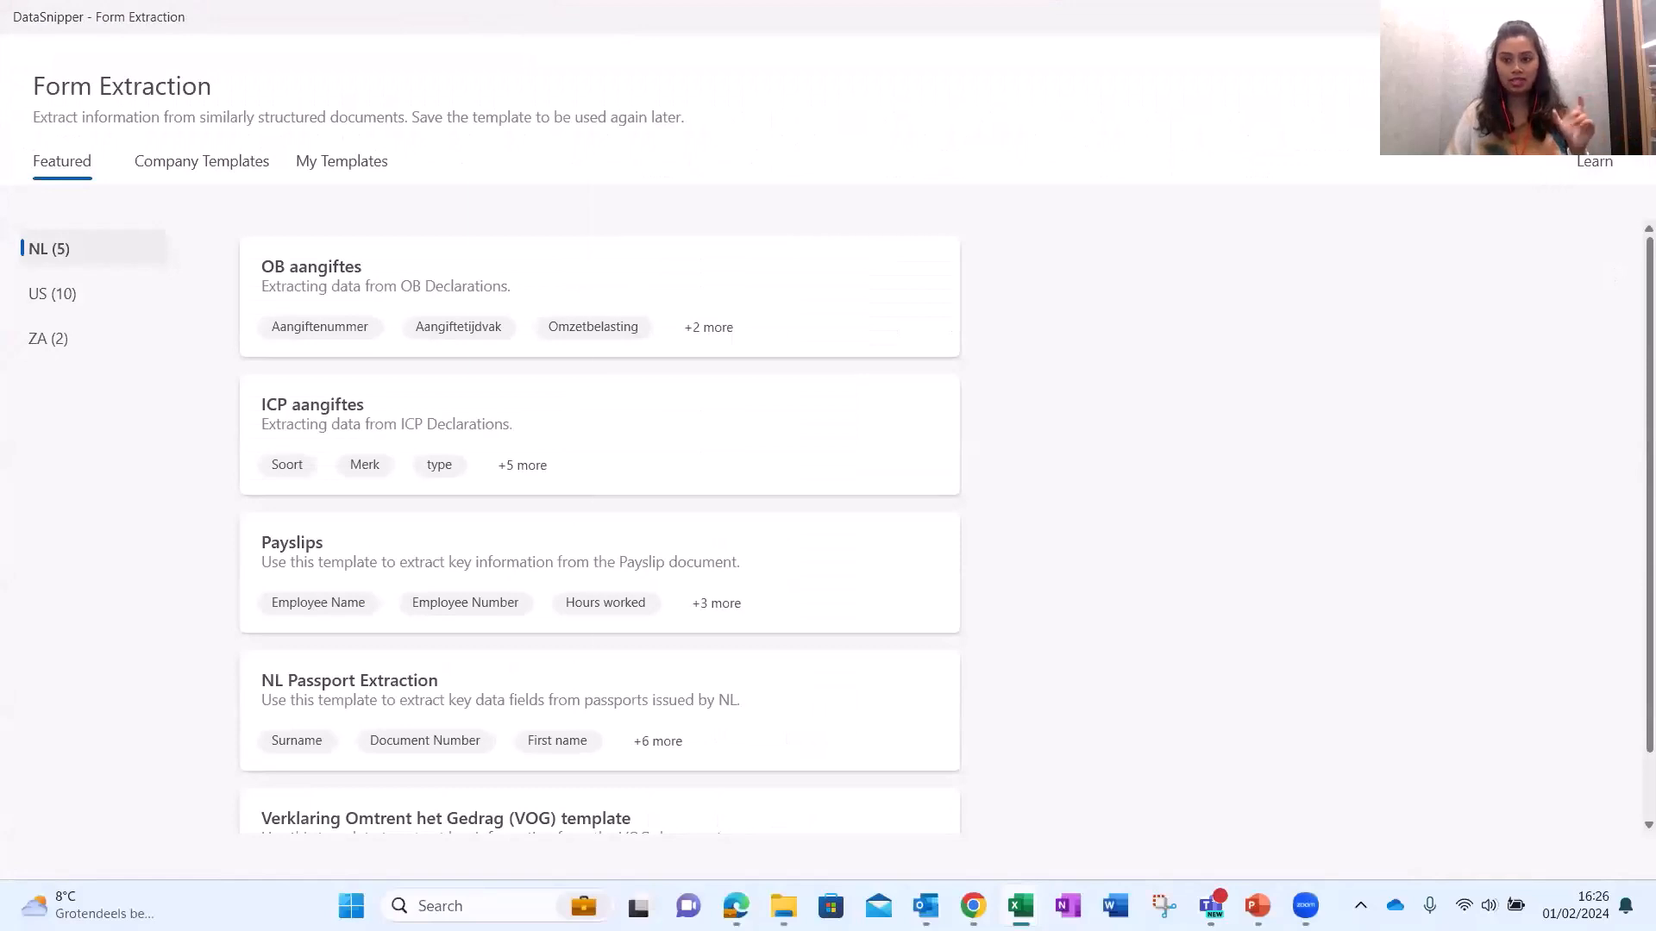
click(681, 272)
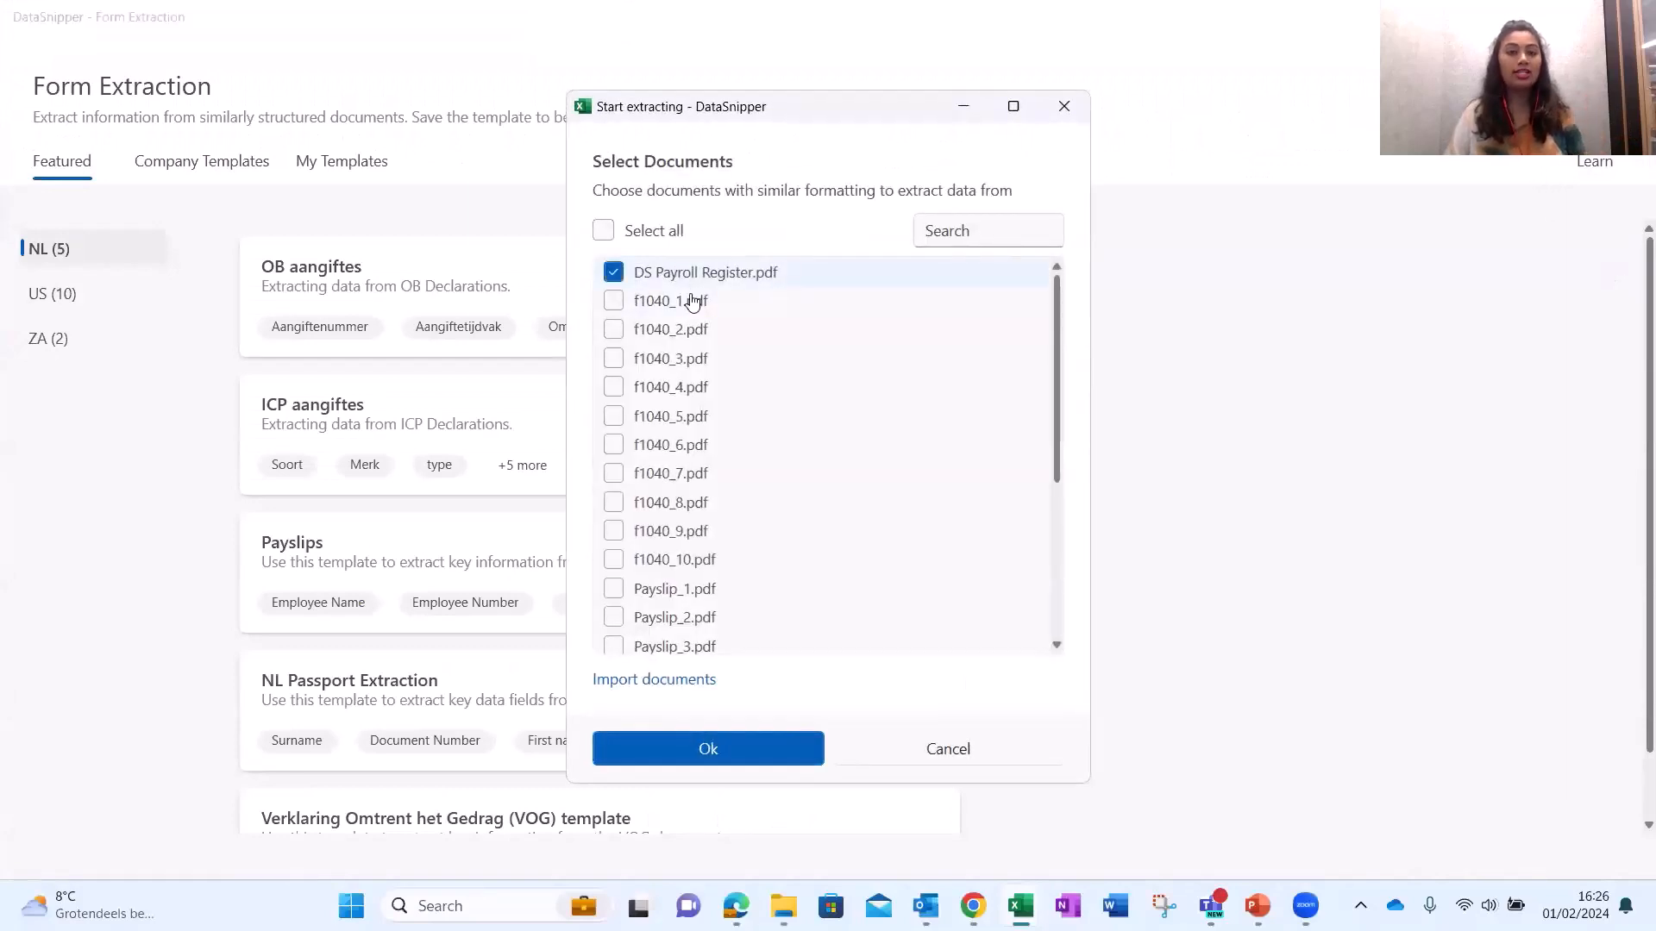
click(740, 762)
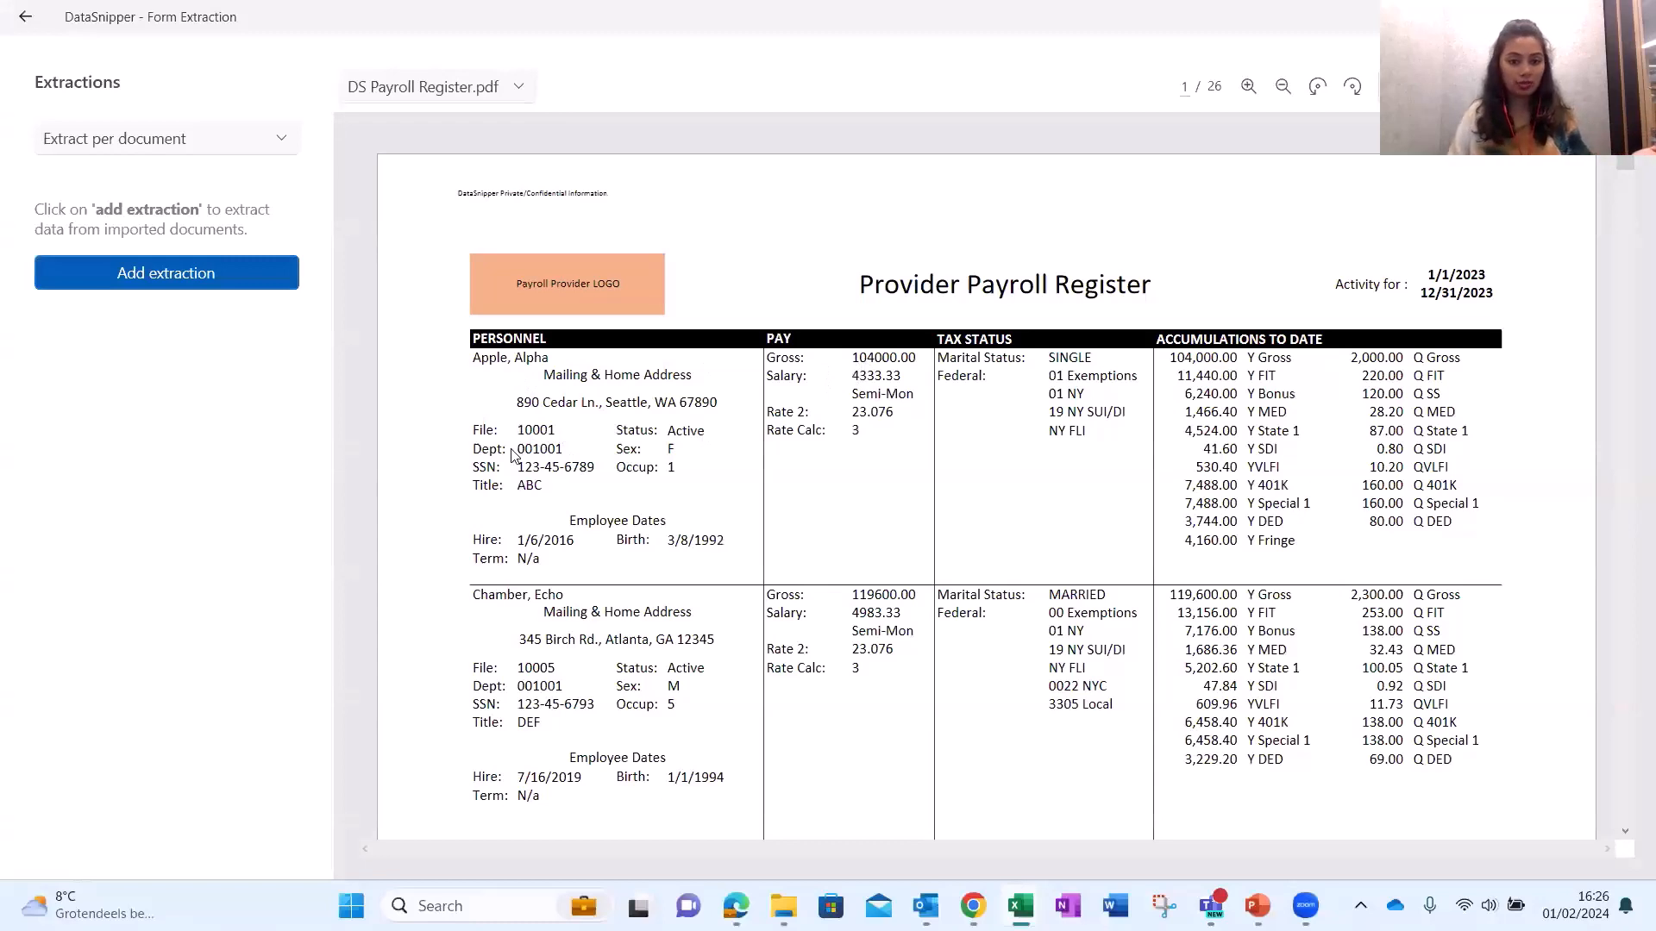
Scroll through the payroll register and switch the mode to 'Extract multiple lines per page'.
scroll(907, 511, down, 2)
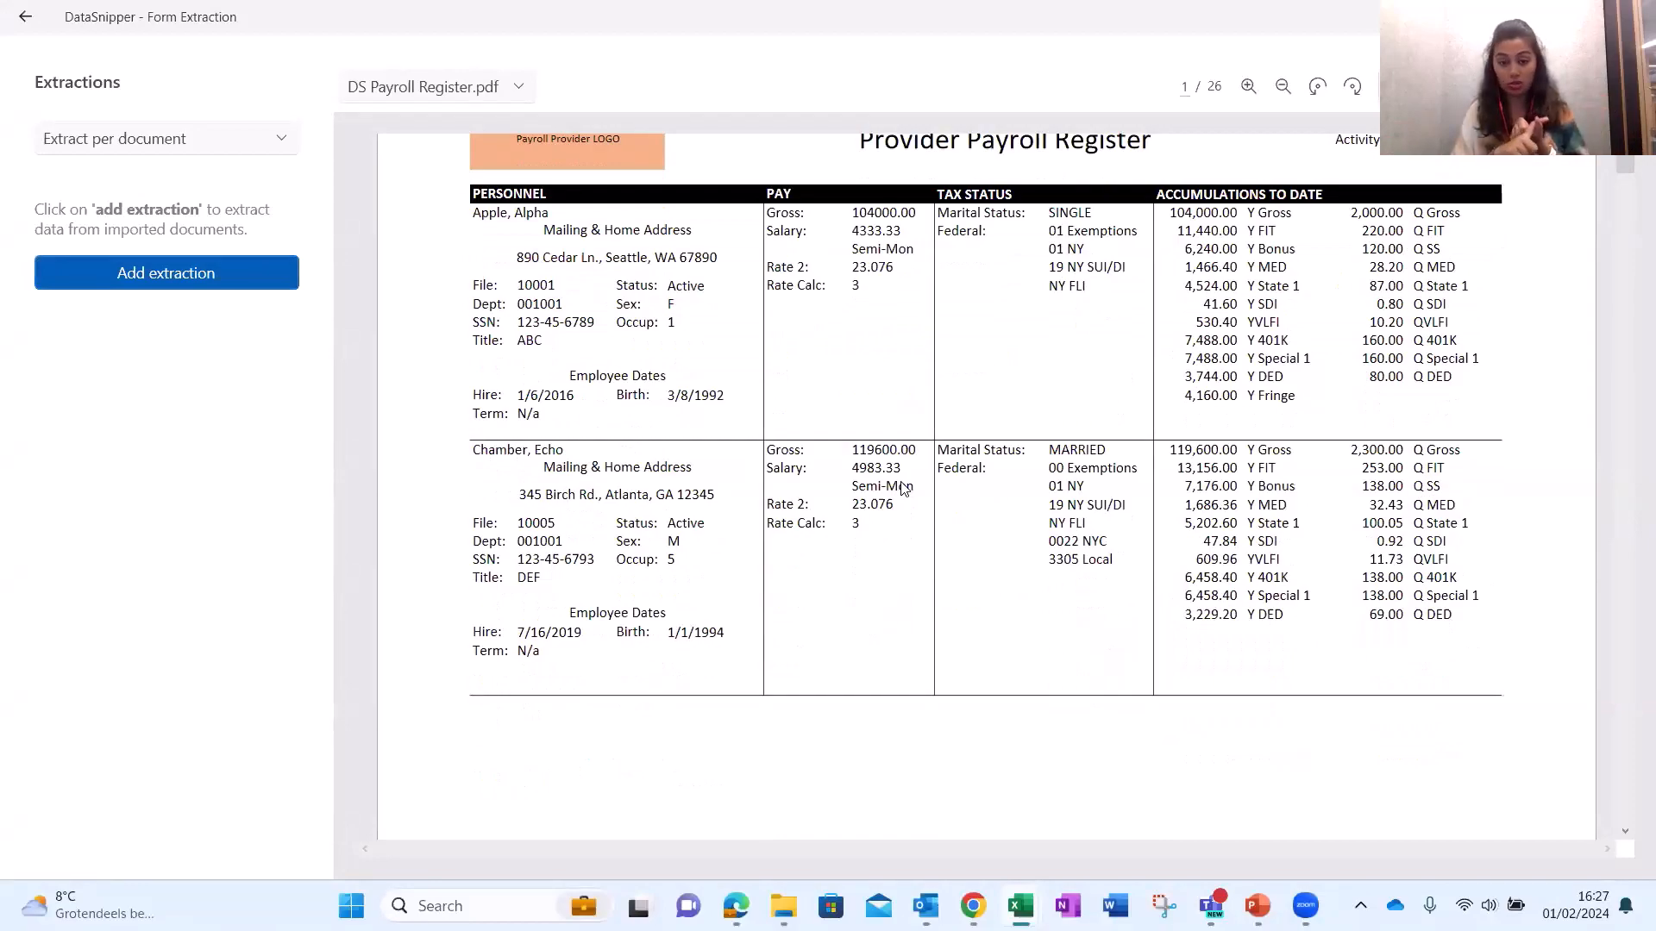
scroll(839, 470, down, 20)
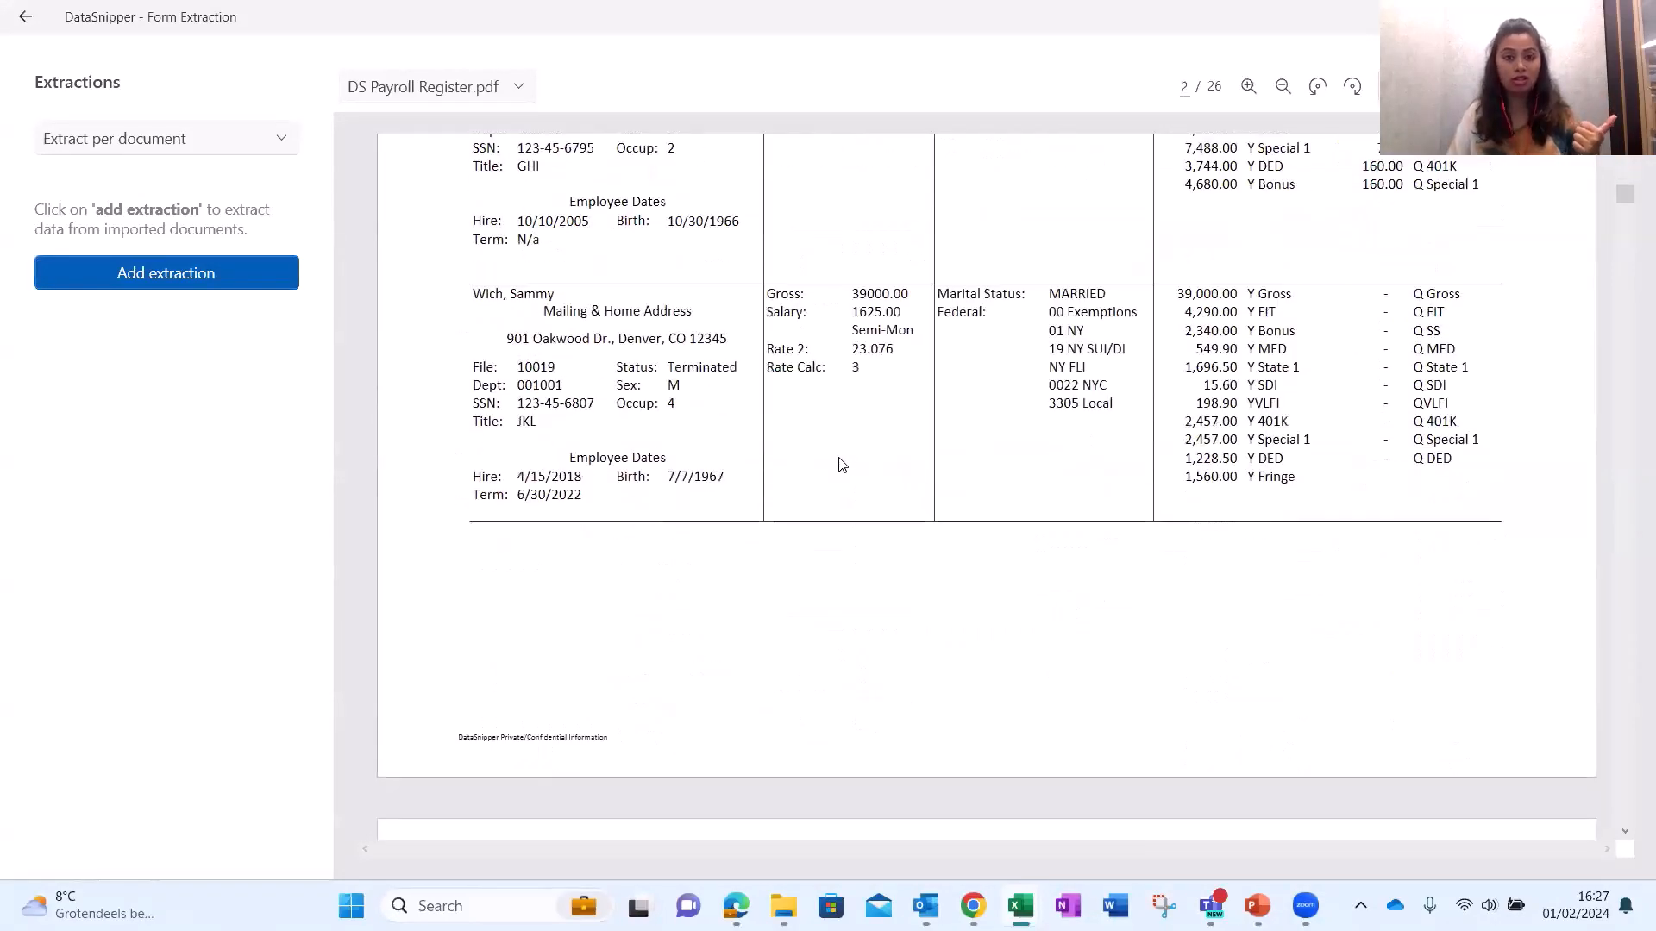
scroll(837, 472, up, 20)
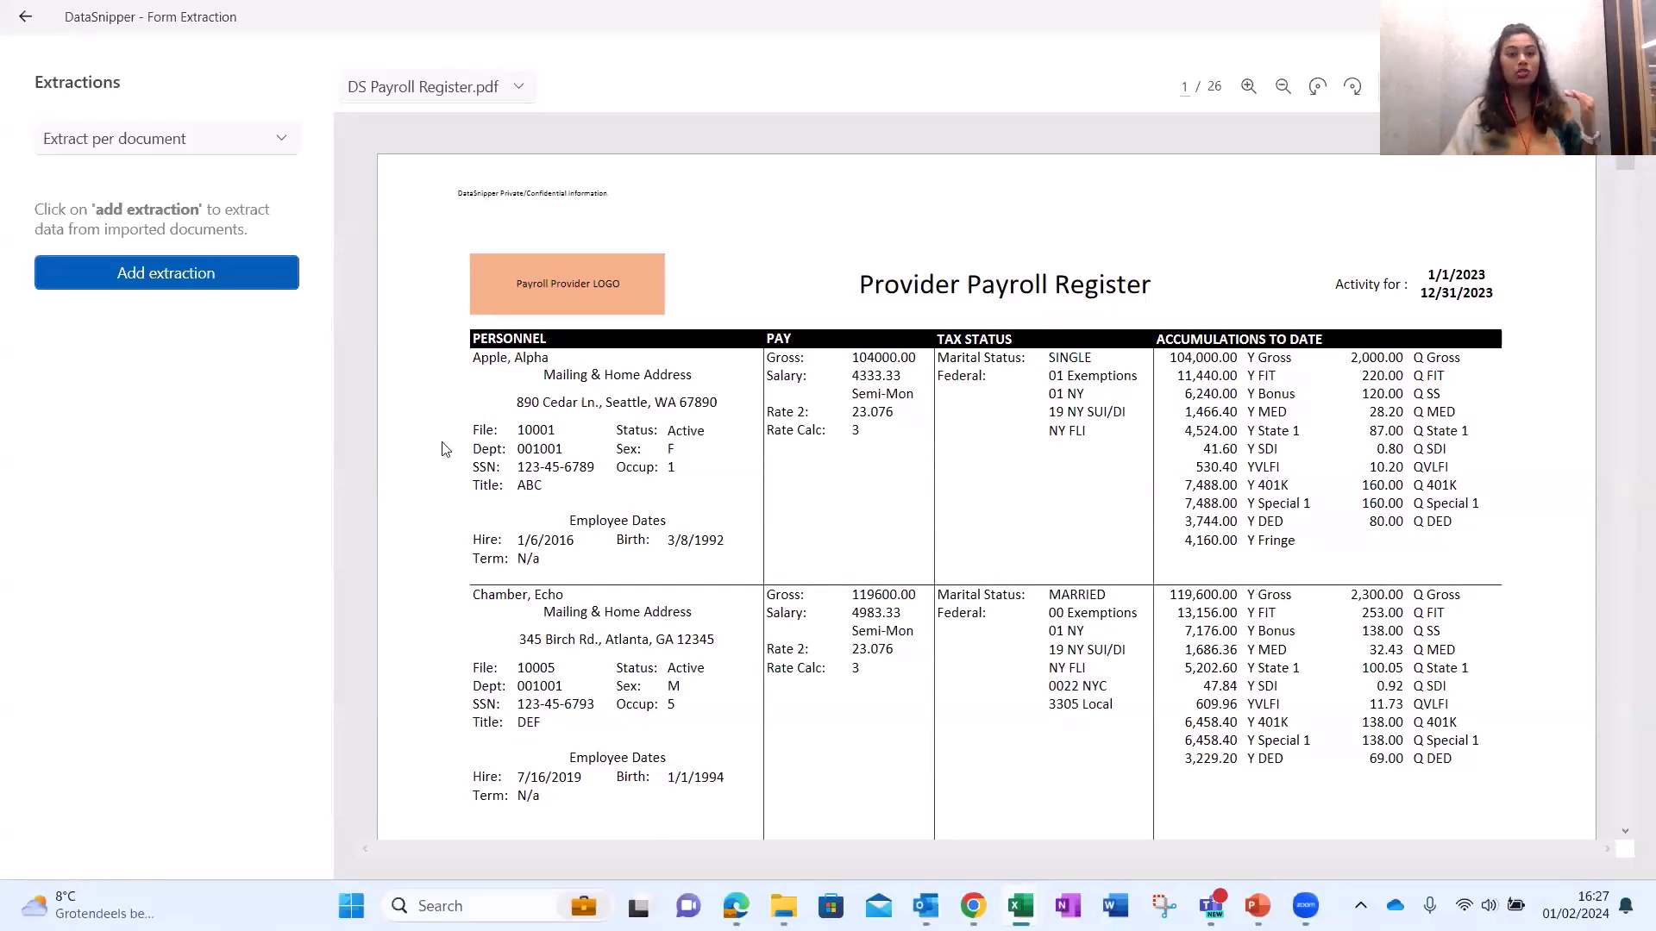
click(164, 138)
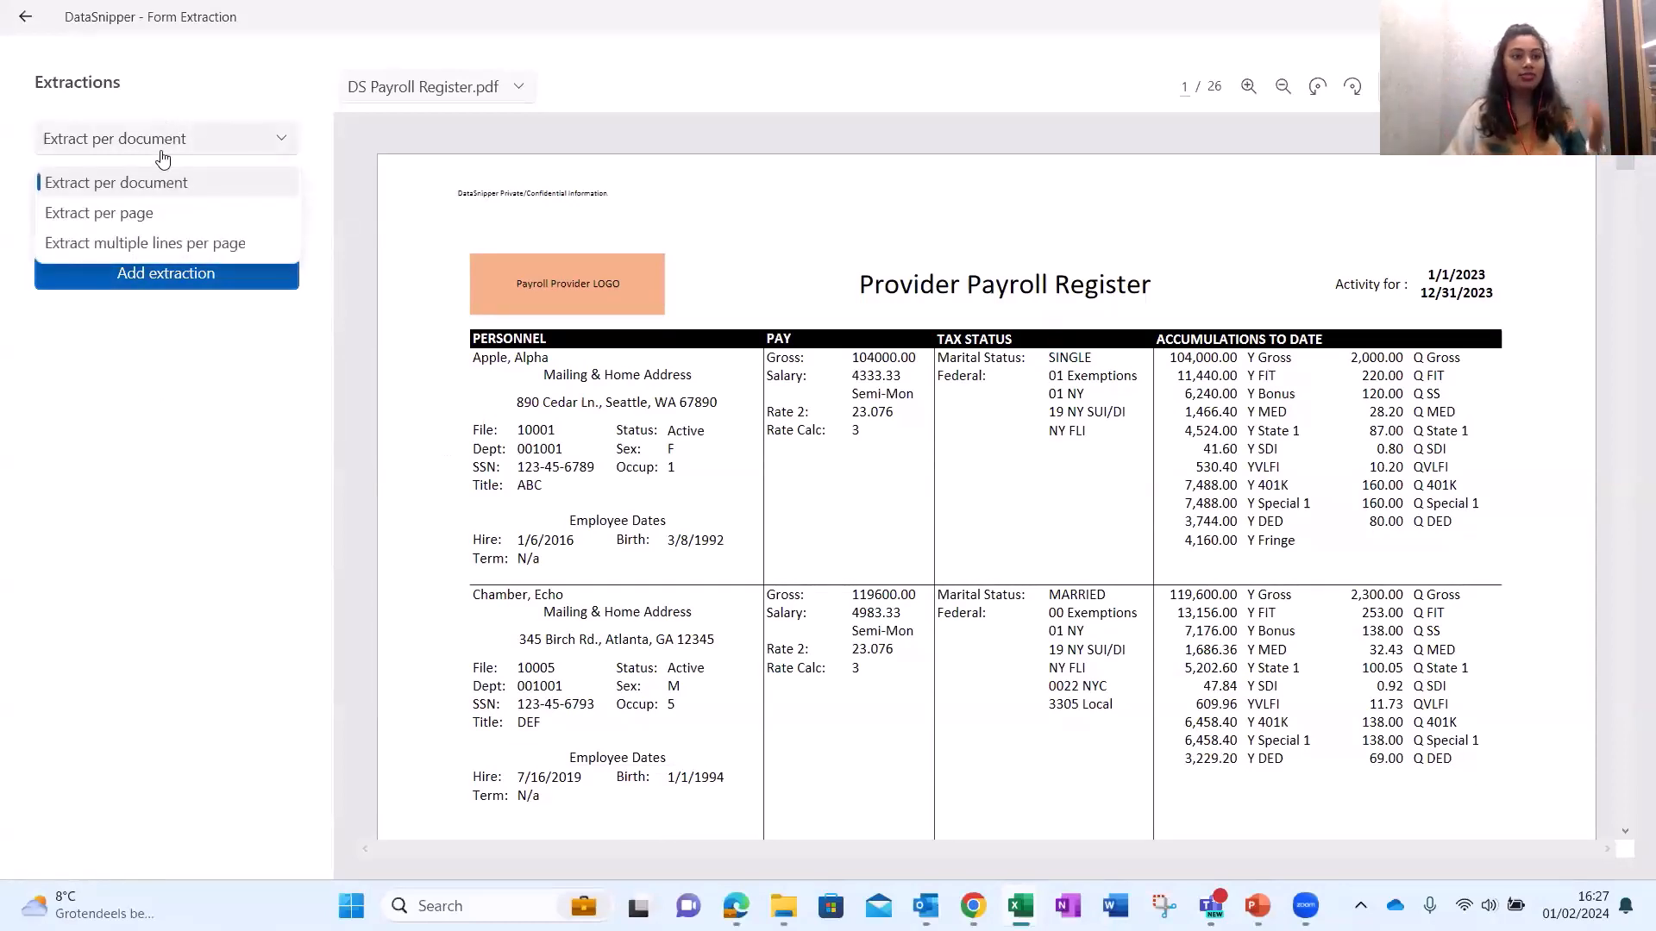
click(151, 247)
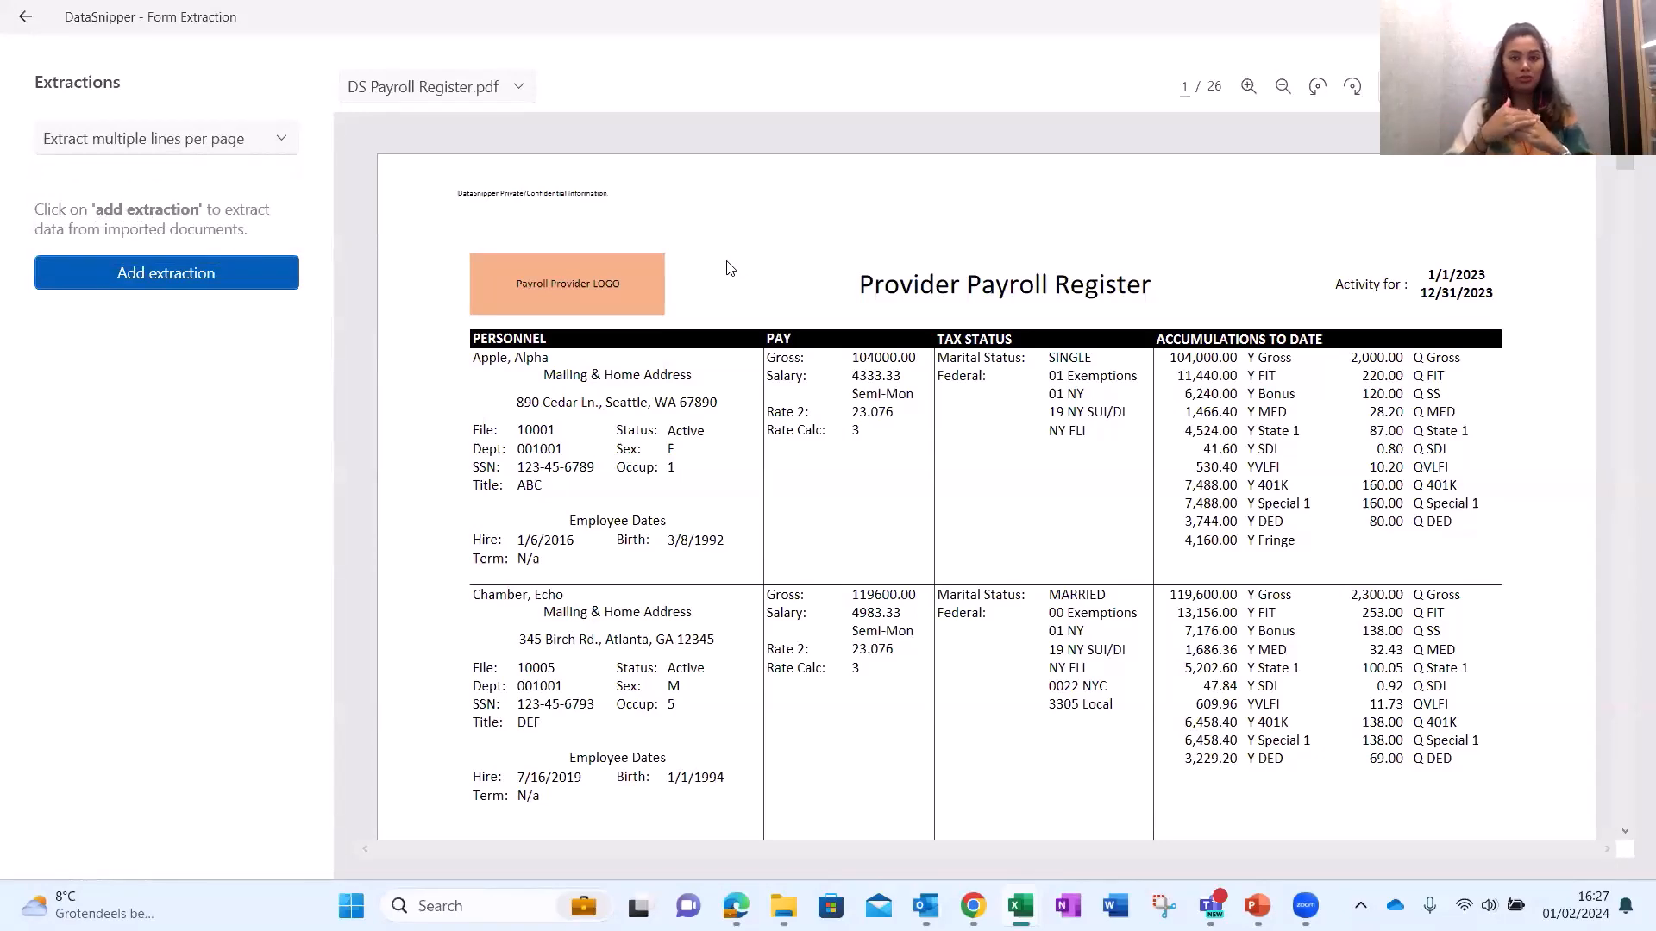
Add Extraction 1 by snipping 'Apple, Alpha' and inspect its name, address, file and department preview lines.
click(151, 271)
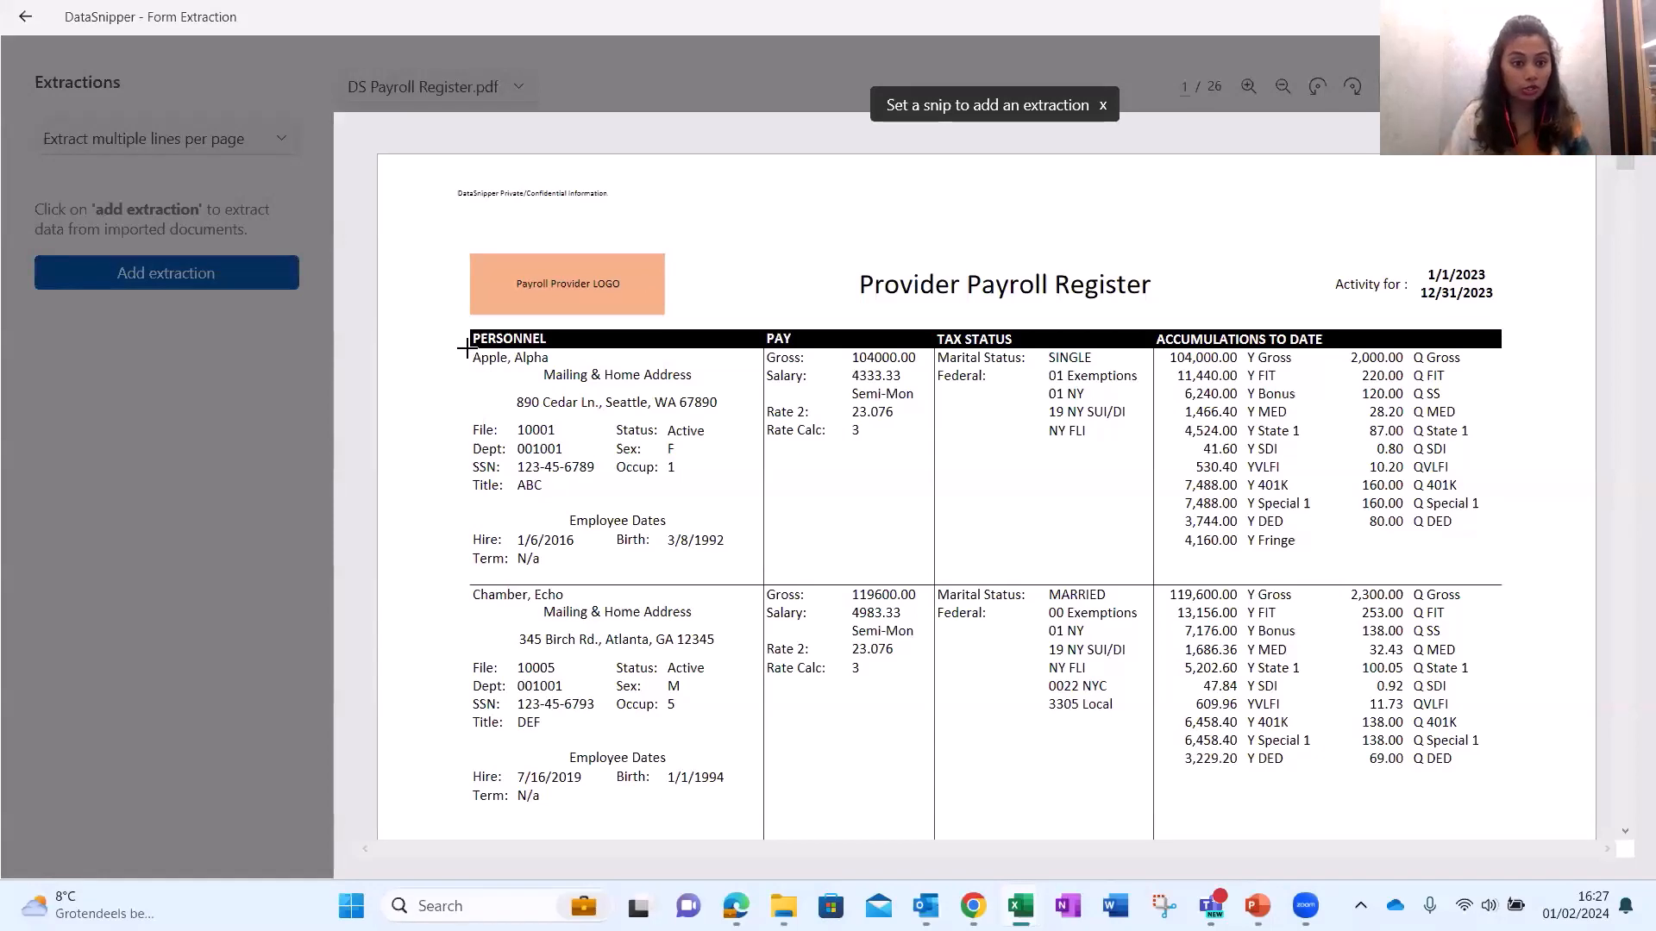
drag(468, 347, 638, 373)
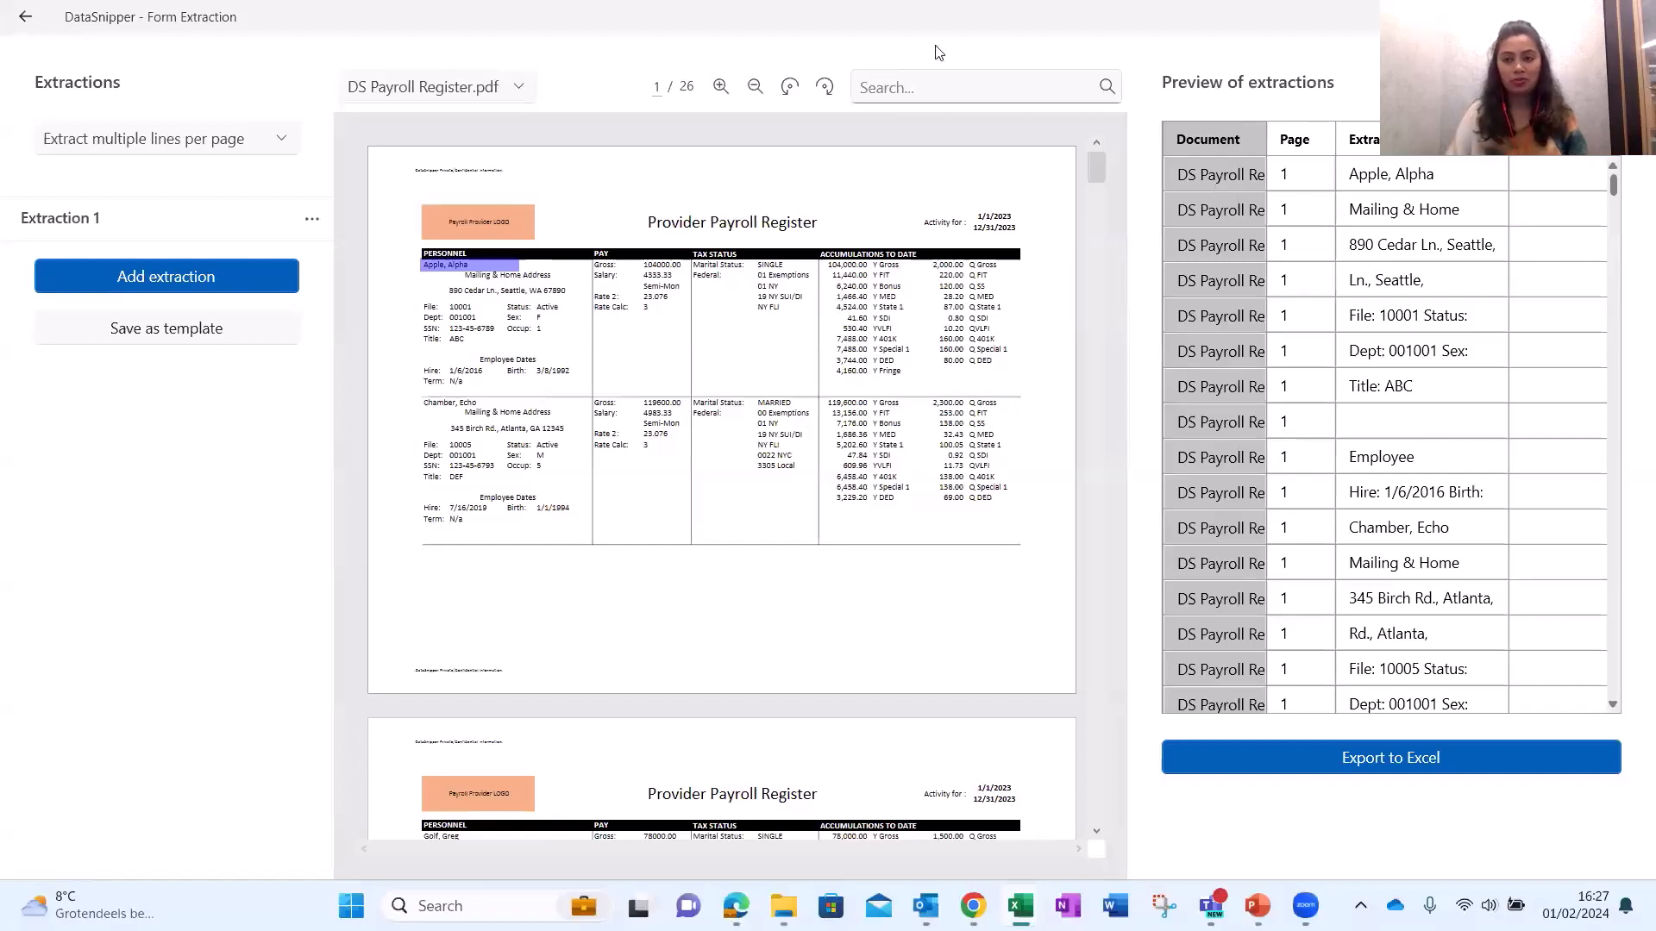
click(1423, 214)
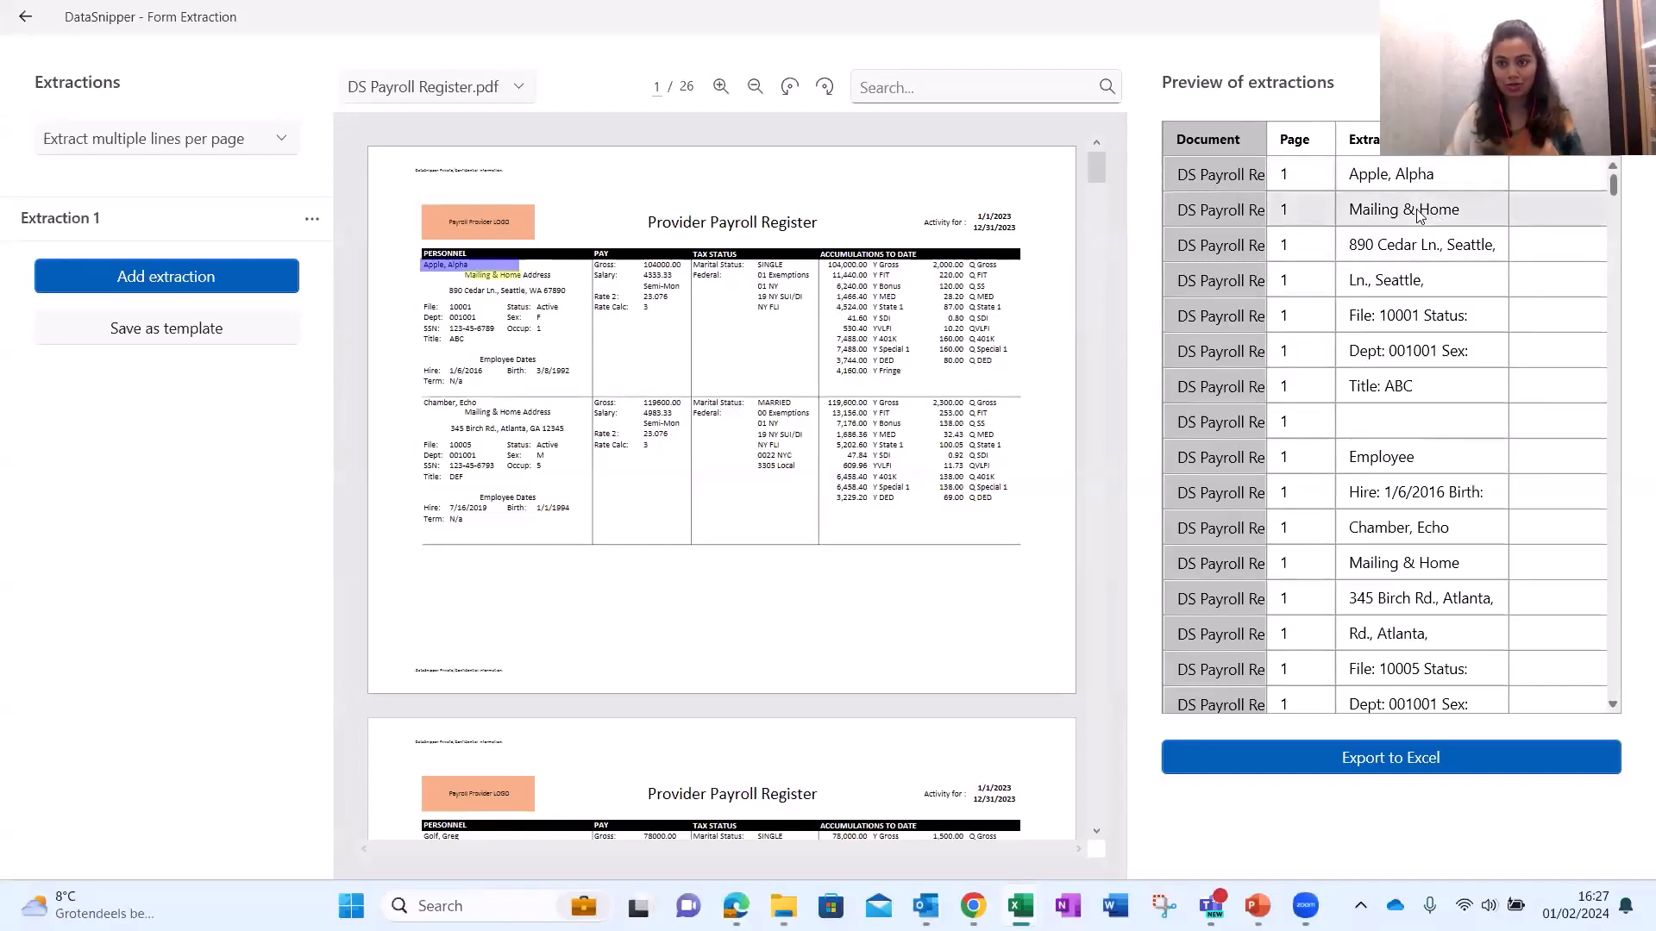
click(1414, 248)
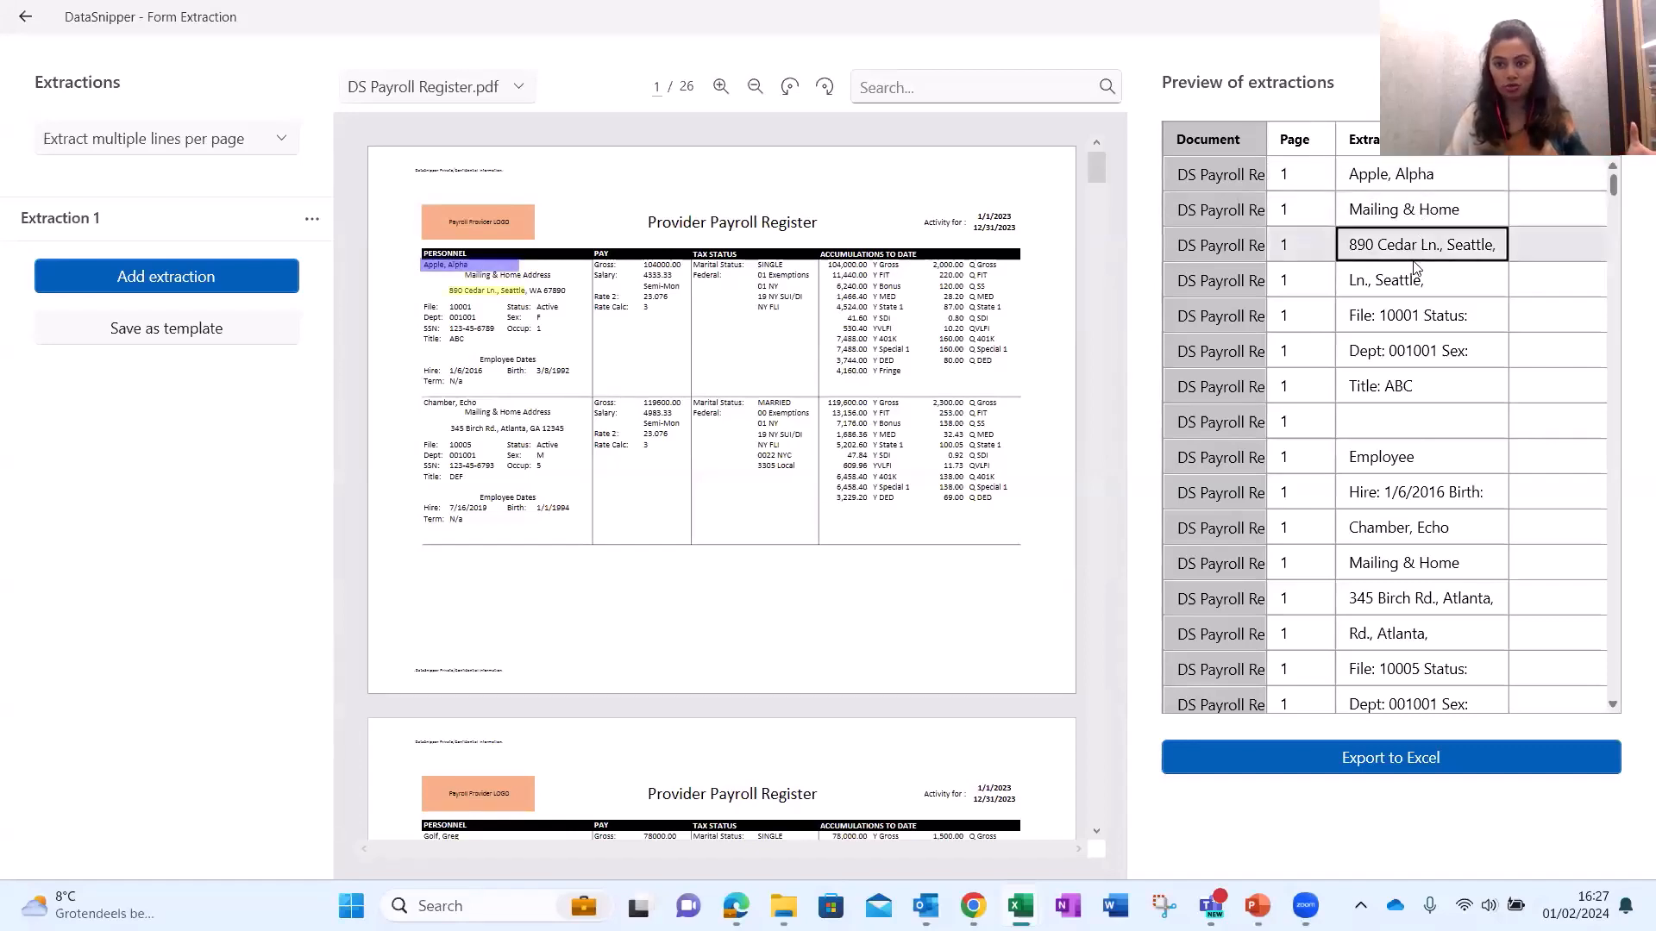
click(1412, 316)
click(1400, 361)
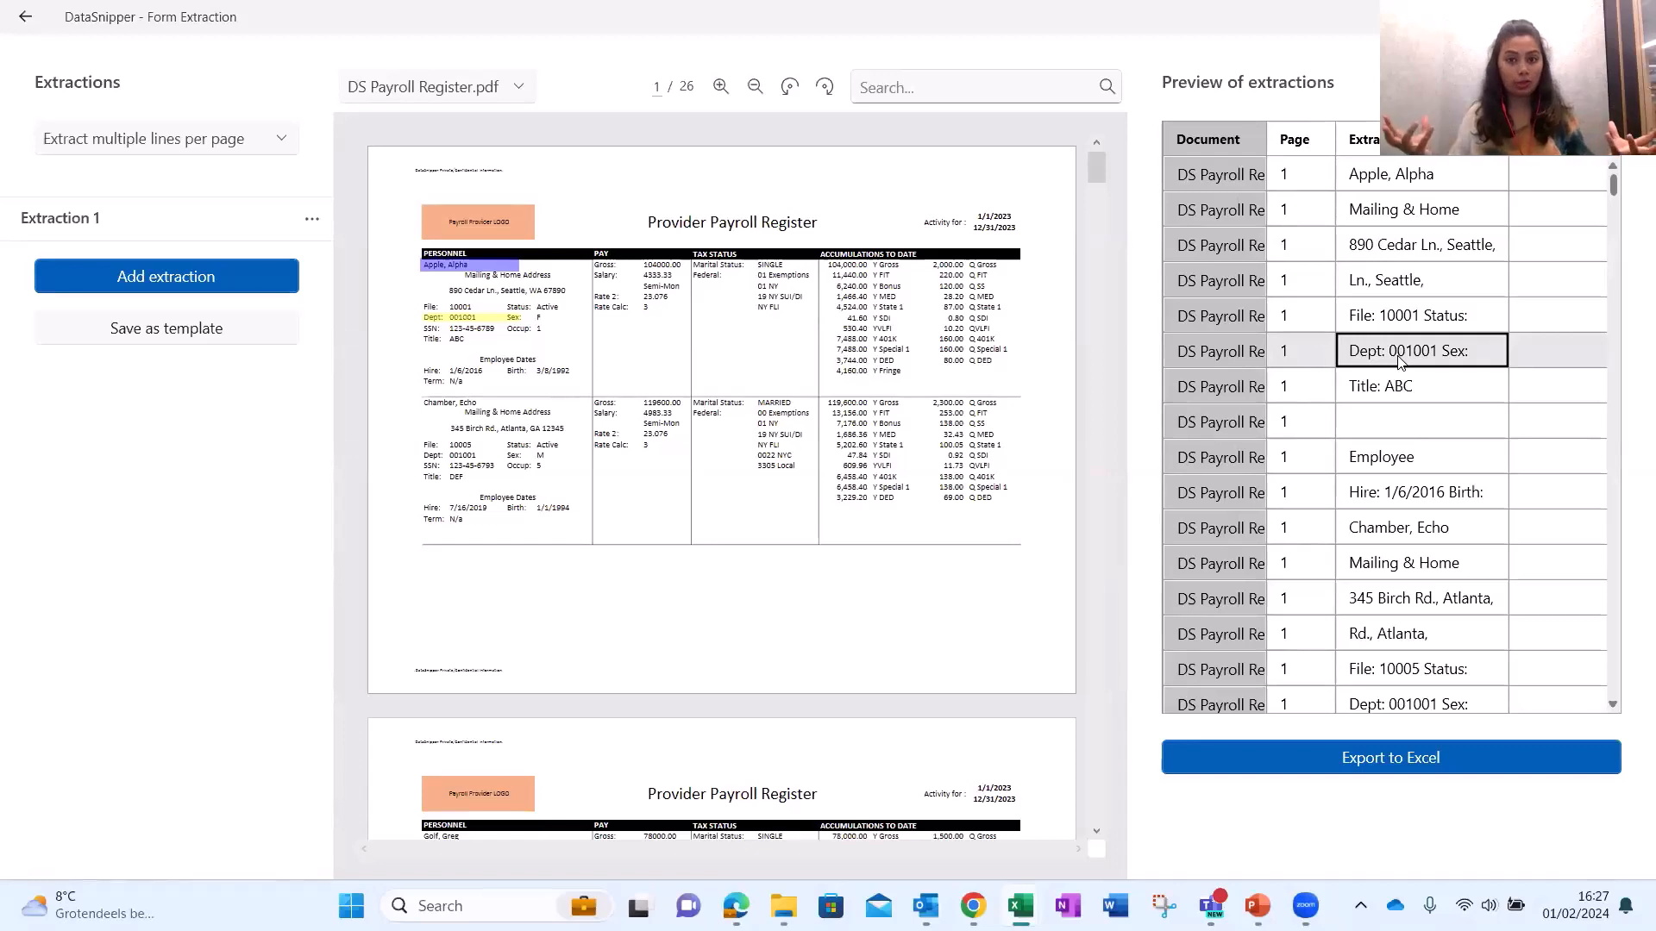
click(1381, 185)
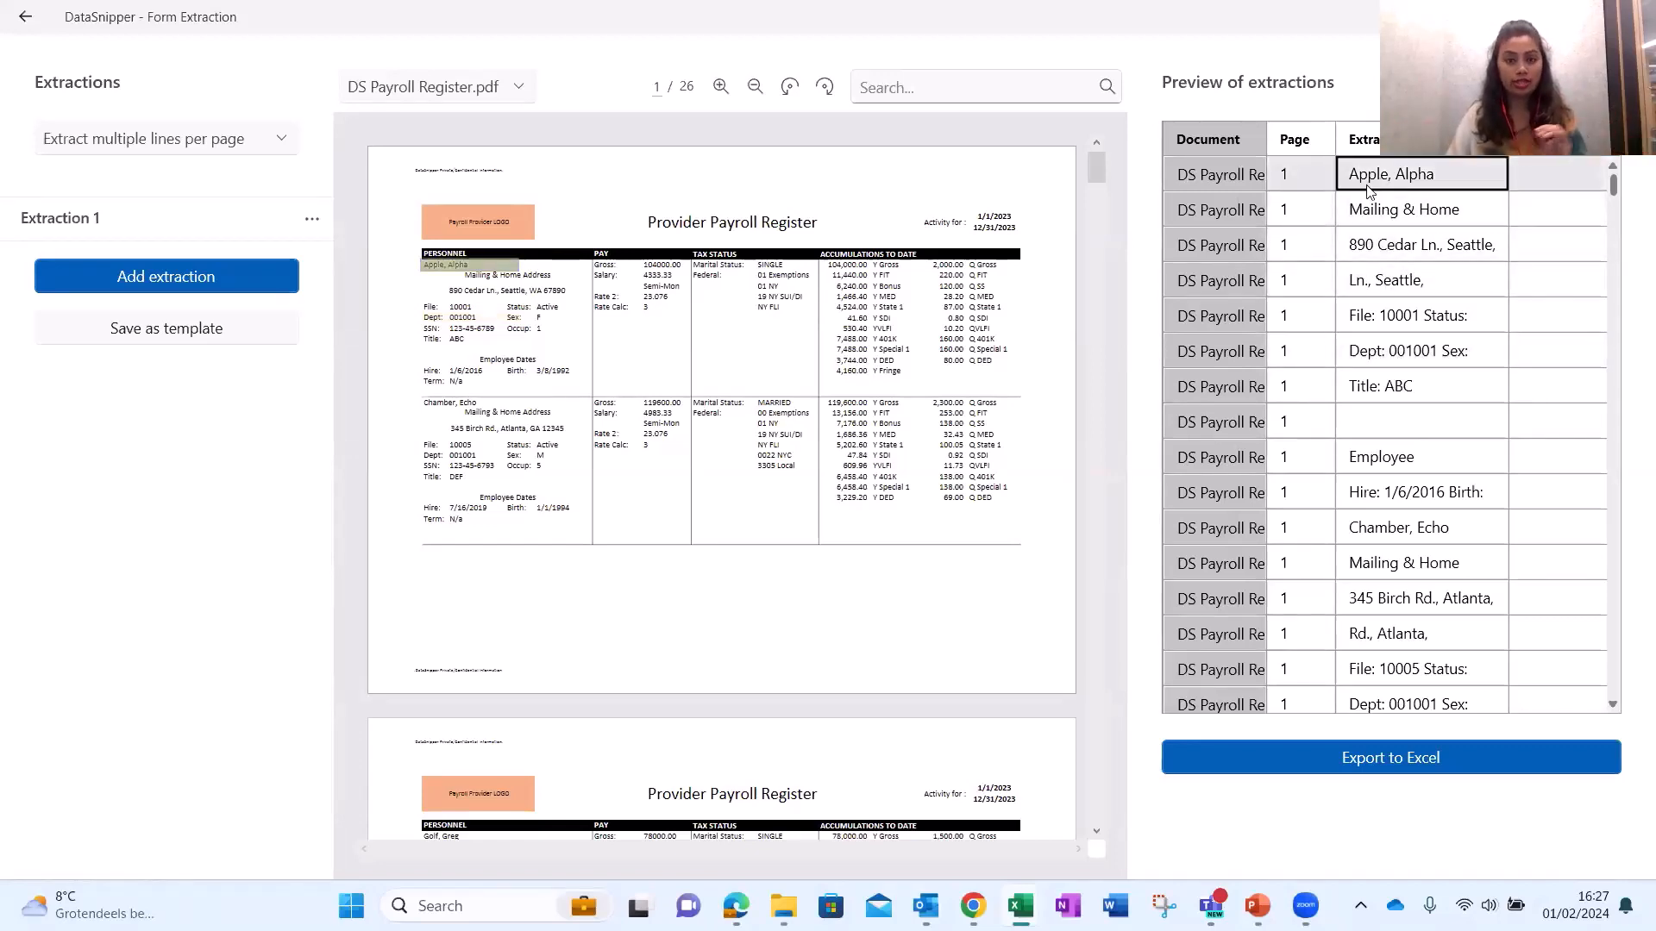
click(163, 228)
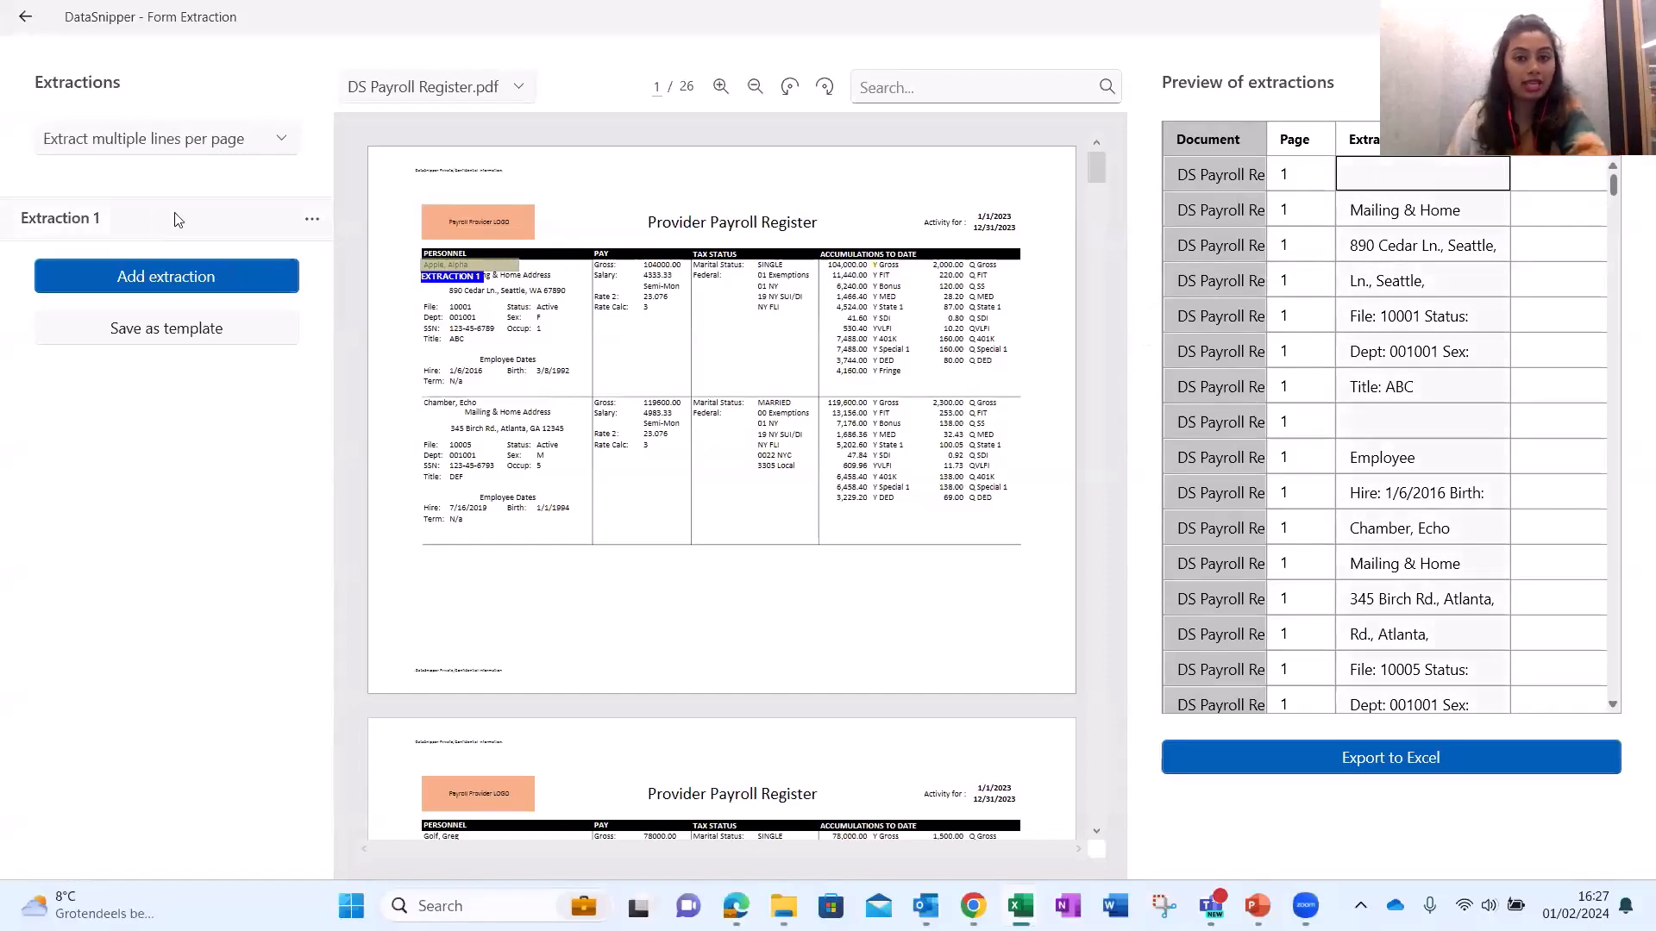
Zoom in on the payroll register page and pan across it.
click(720, 90)
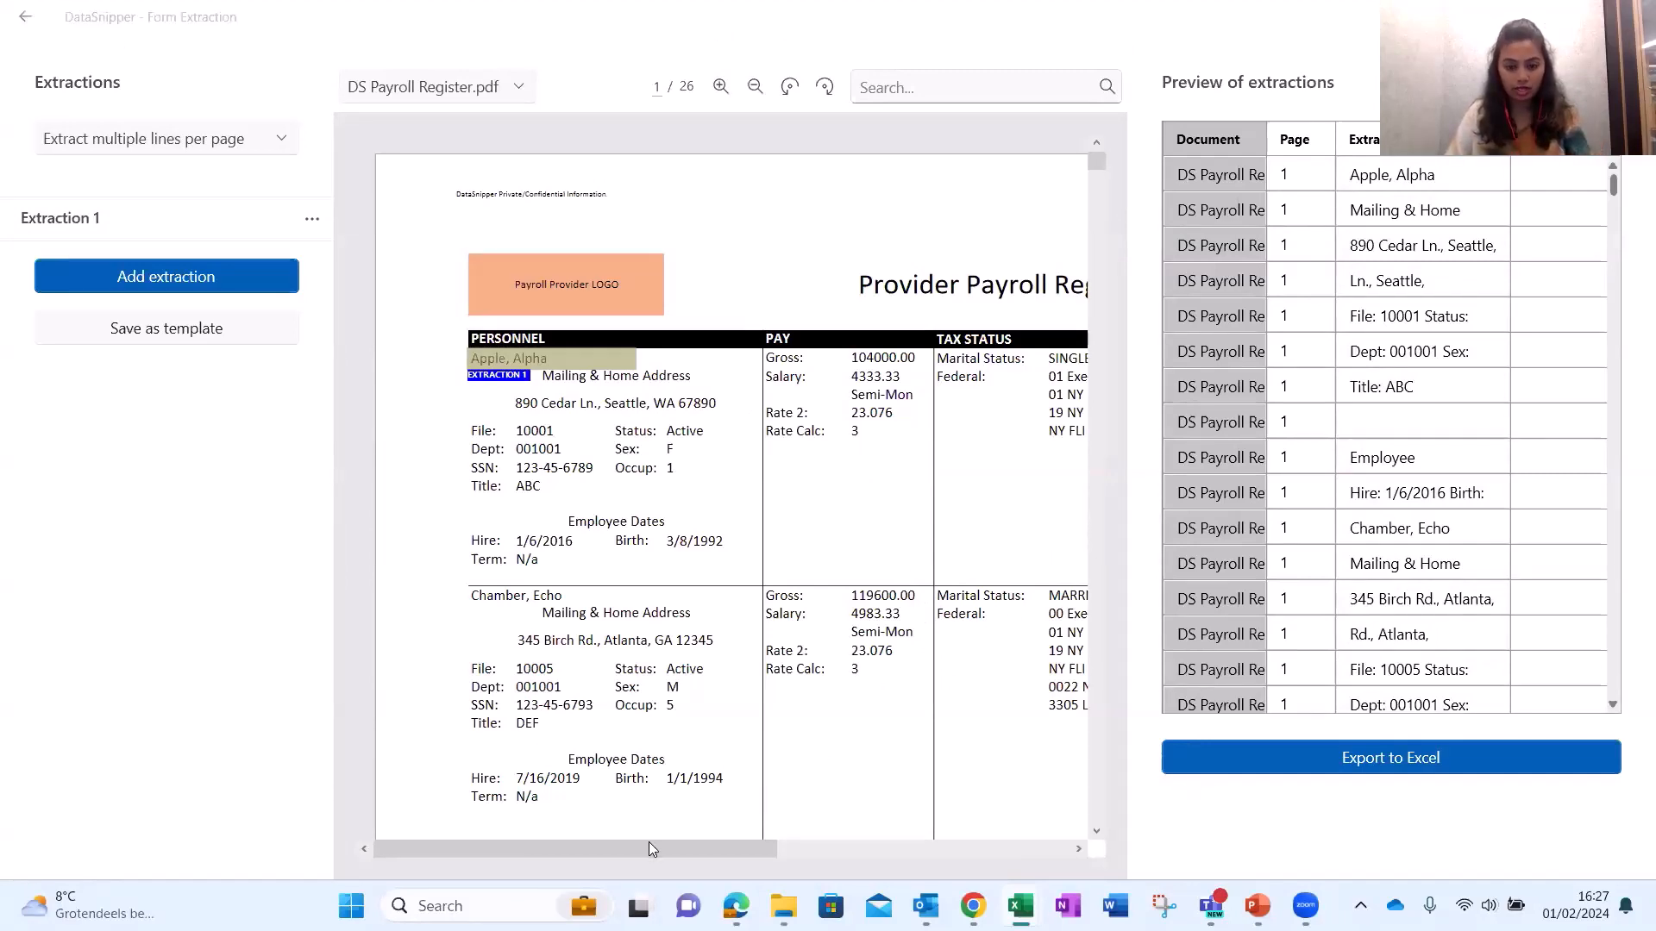
drag(648, 841, 829, 843)
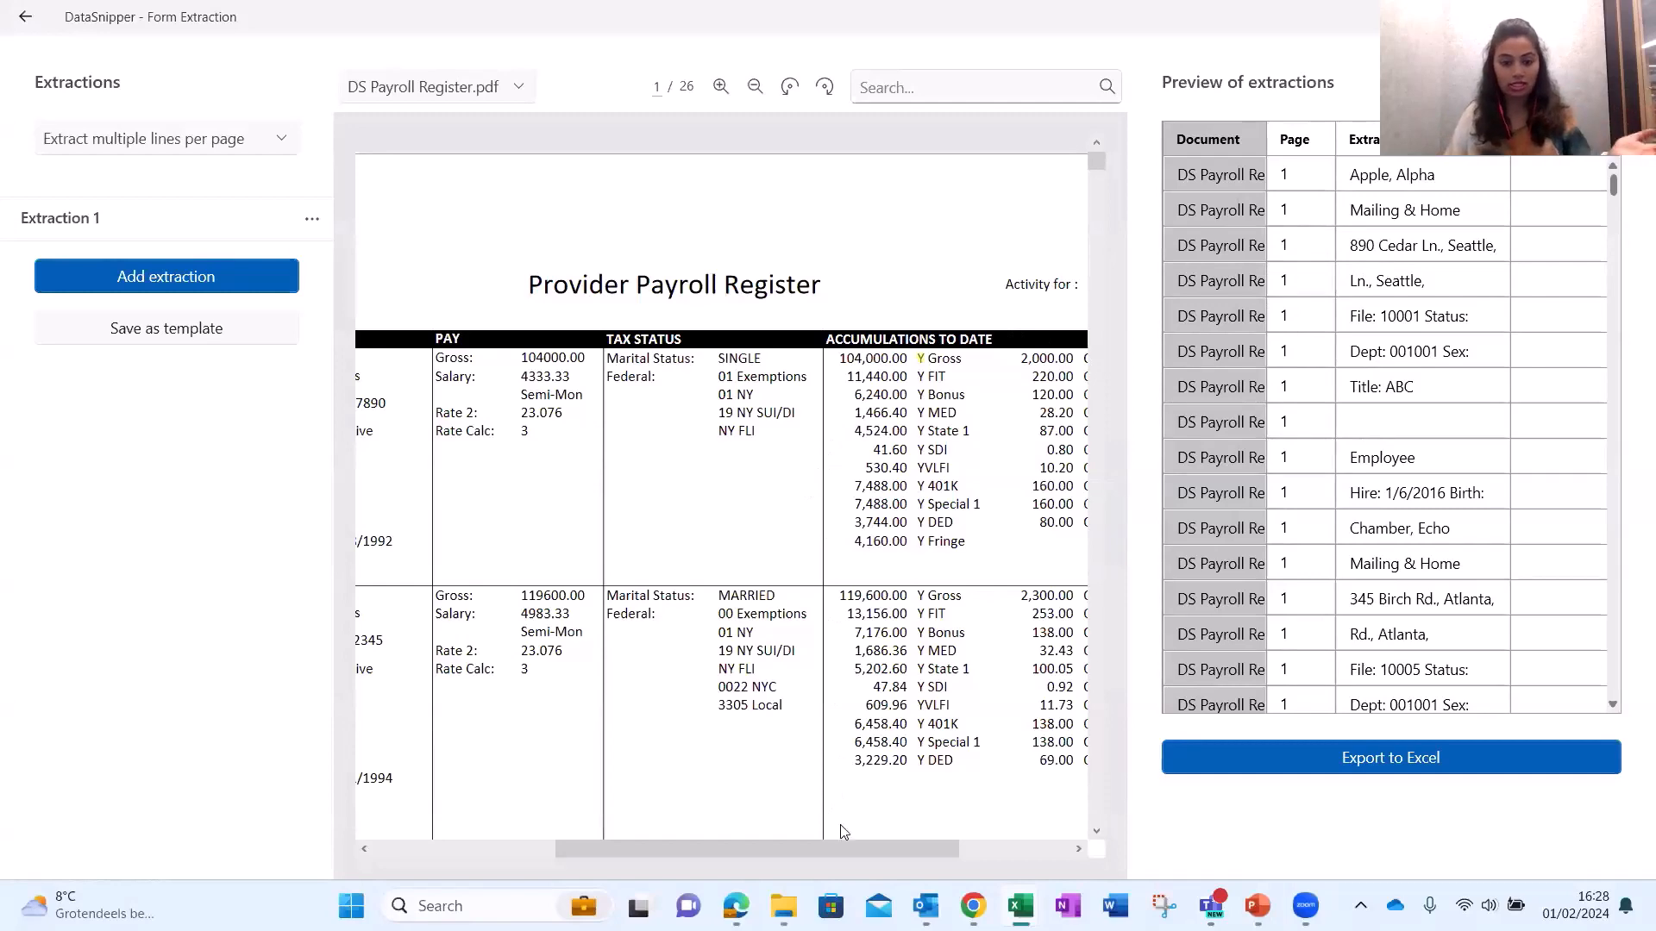
drag(837, 847, 664, 841)
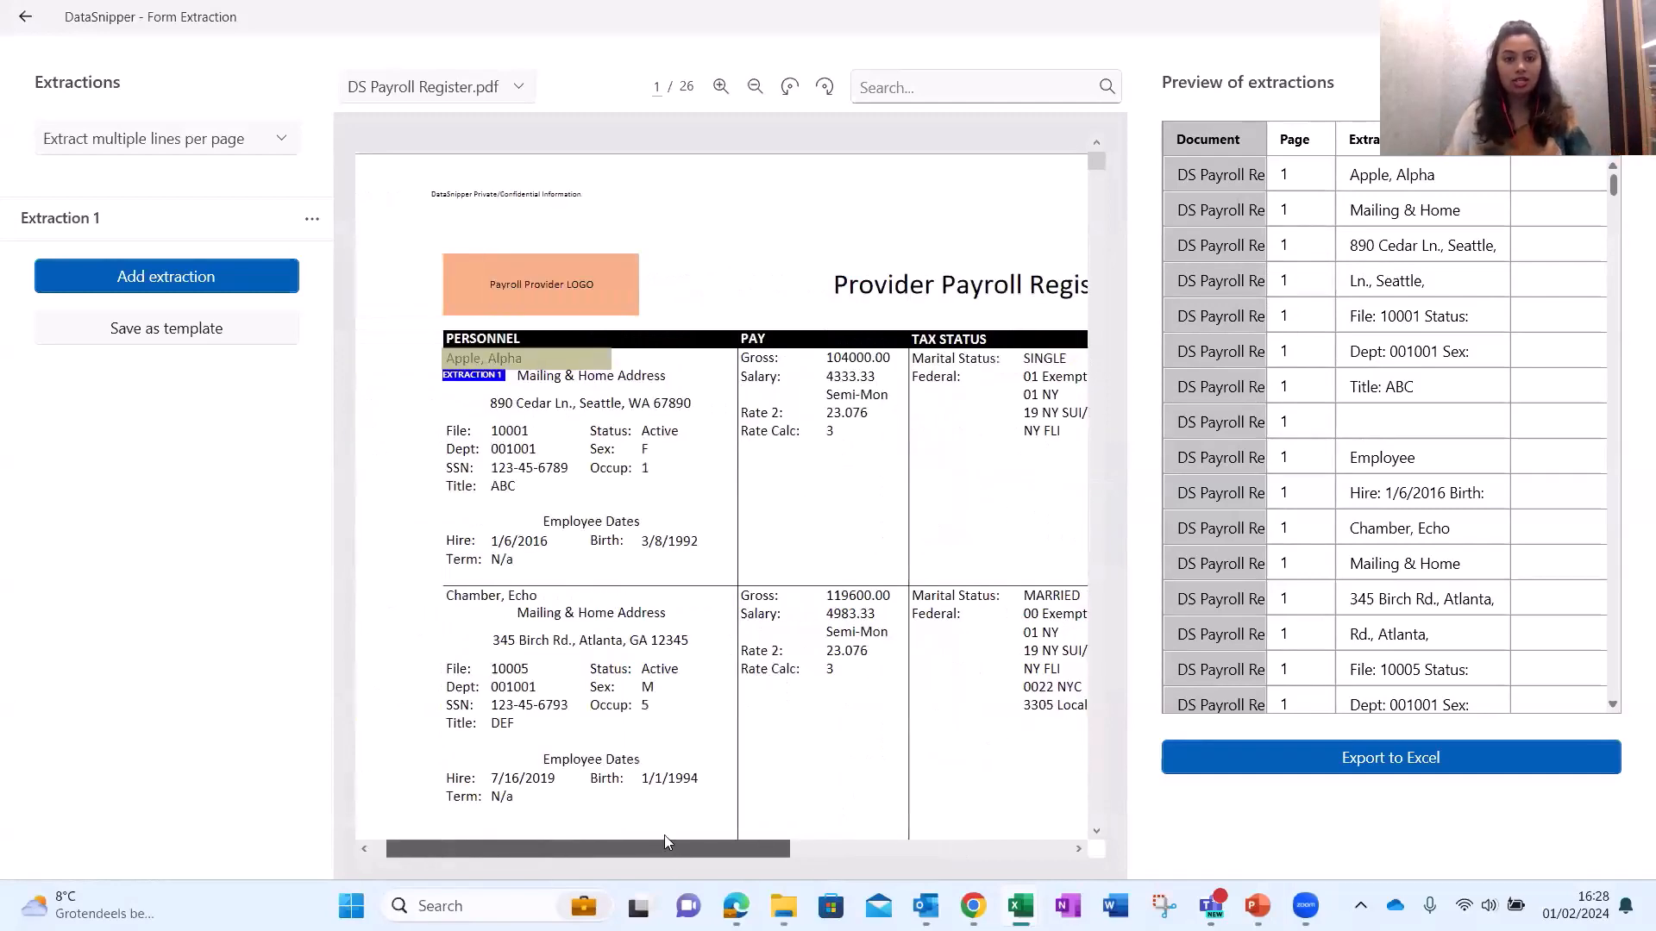
Edit Extraction 1's key to the snipped 'Mailing & Home Address' text beside the name.
click(312, 223)
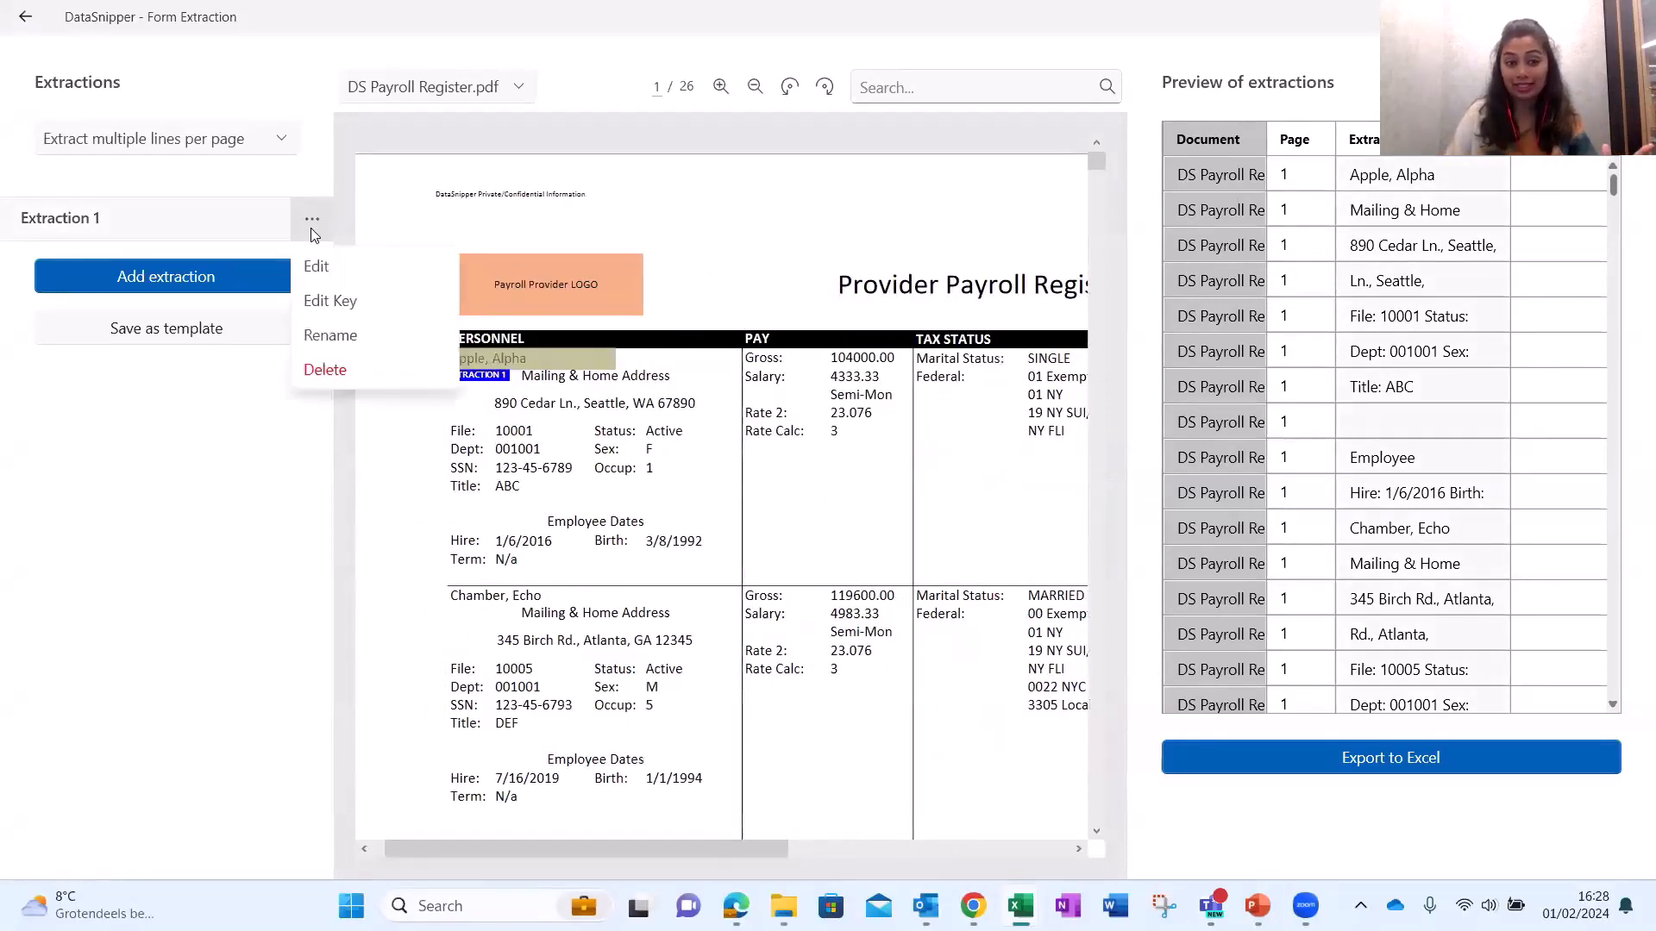
click(340, 301)
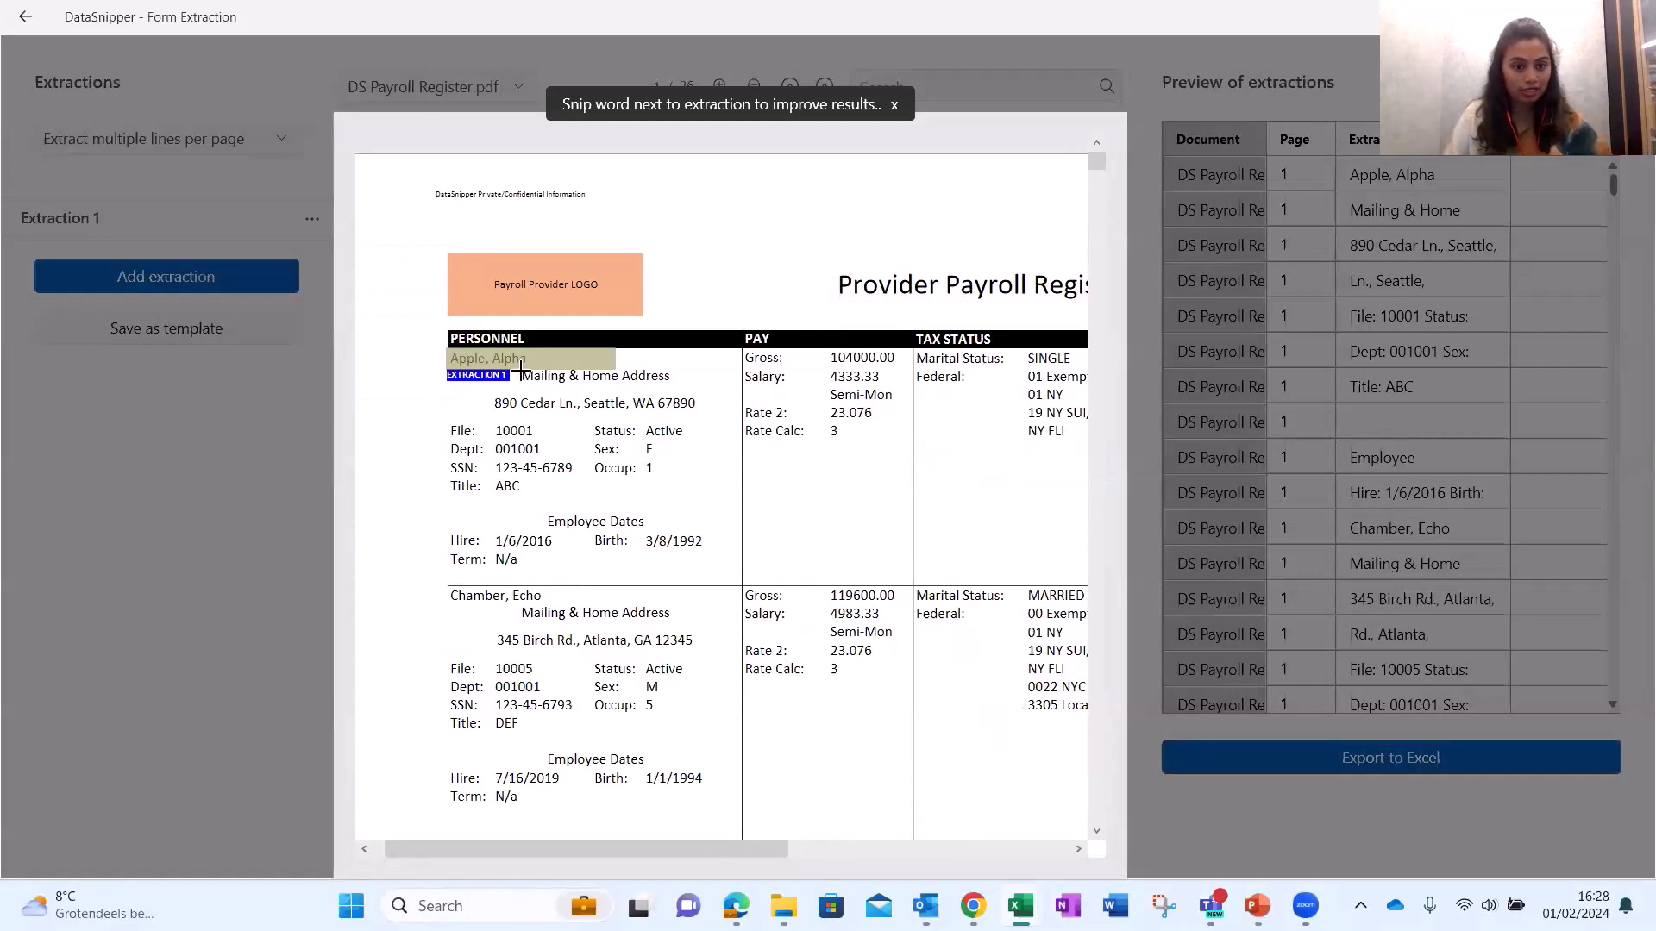
drag(521, 373, 669, 377)
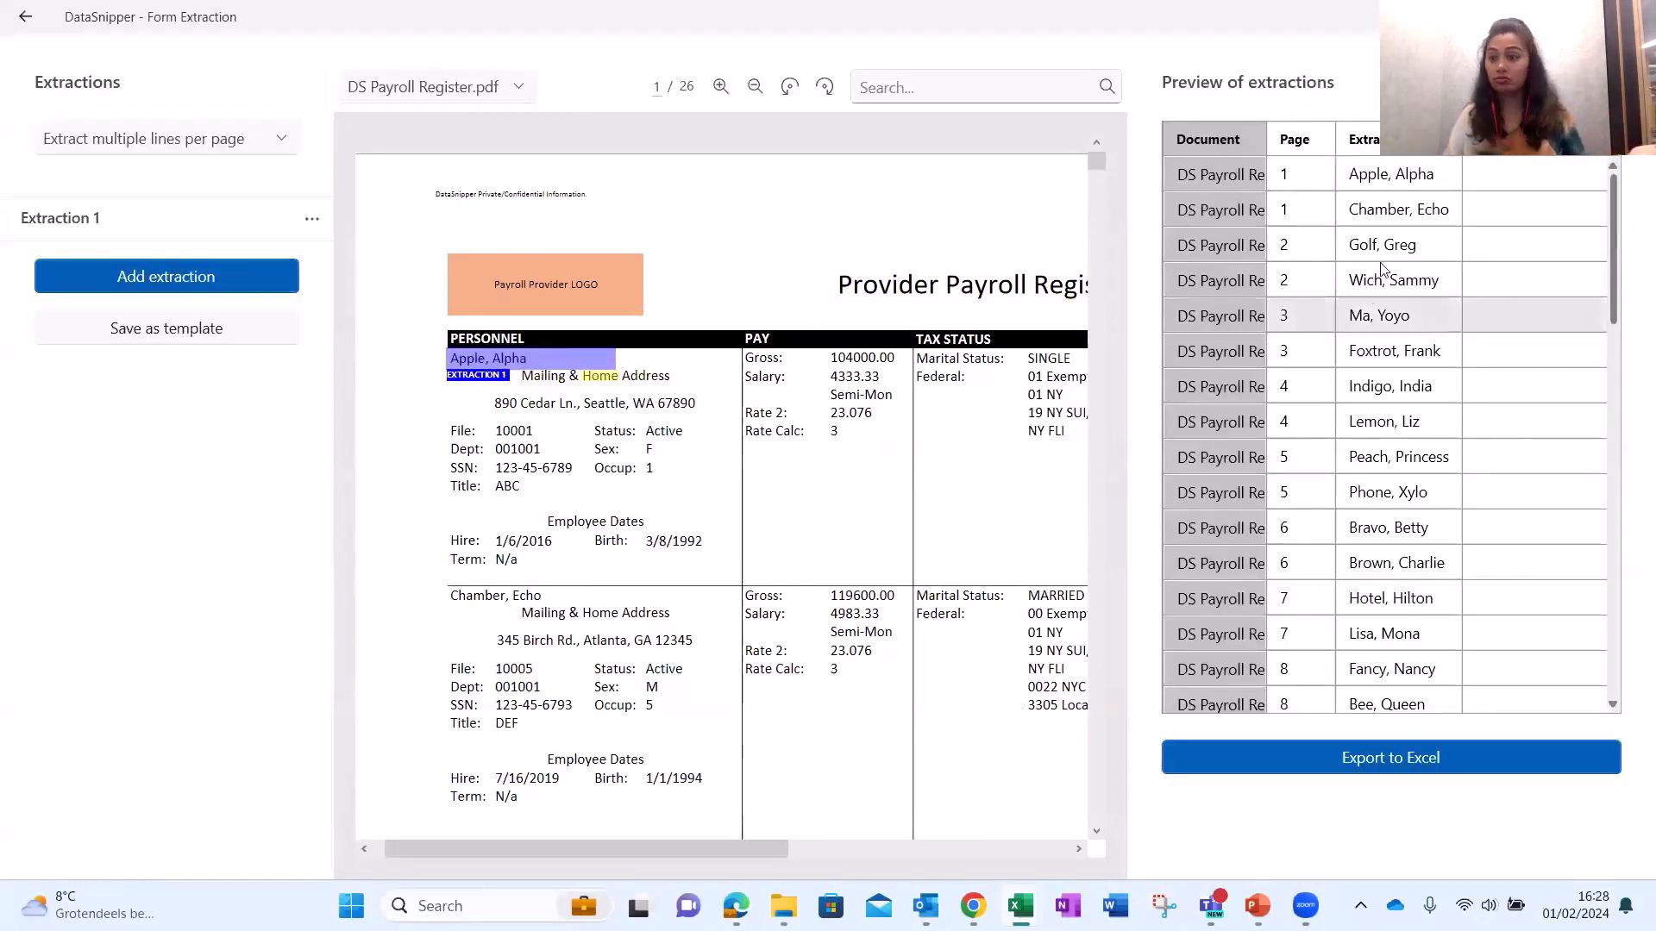
click(1393, 256)
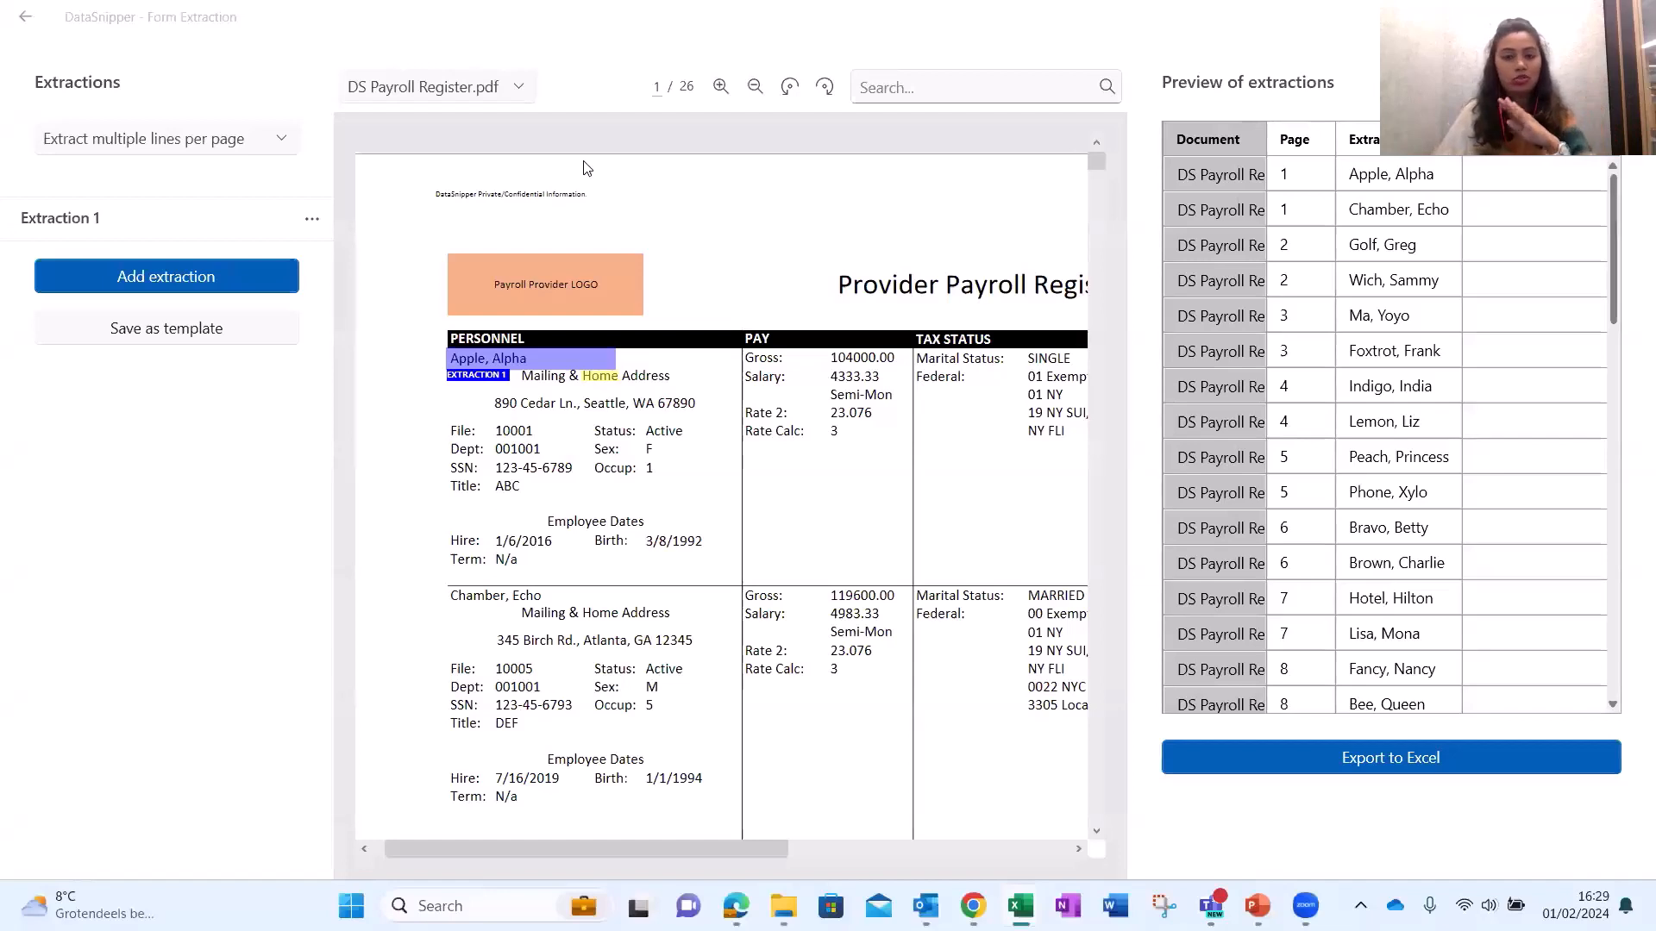
click(177, 142)
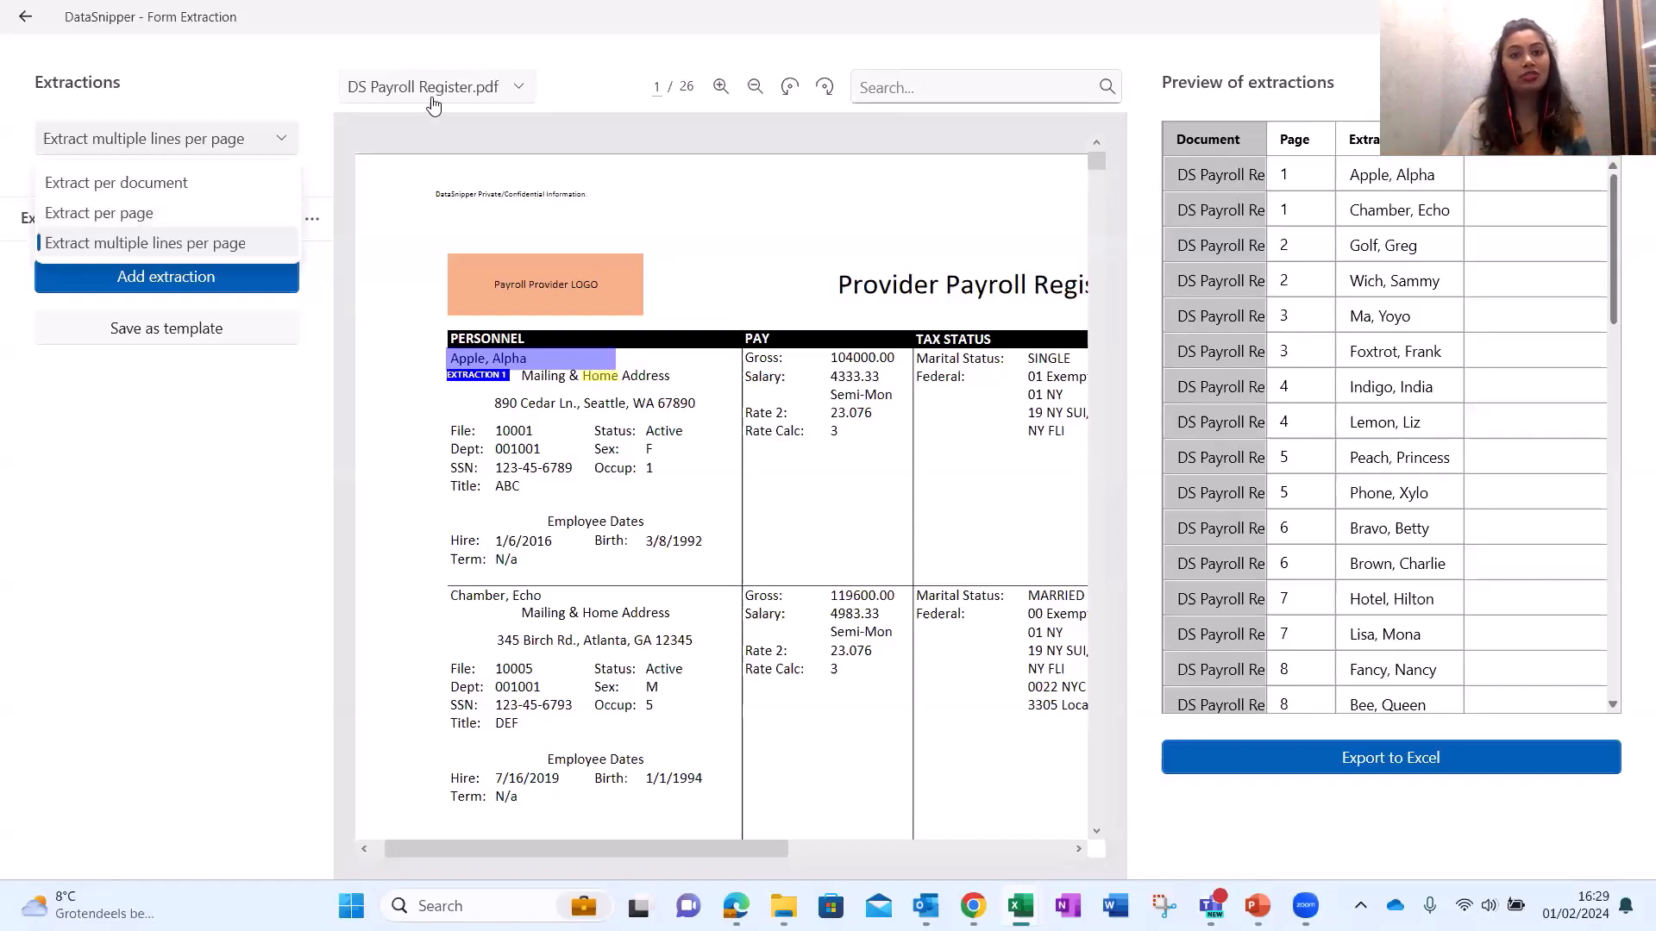
click(692, 97)
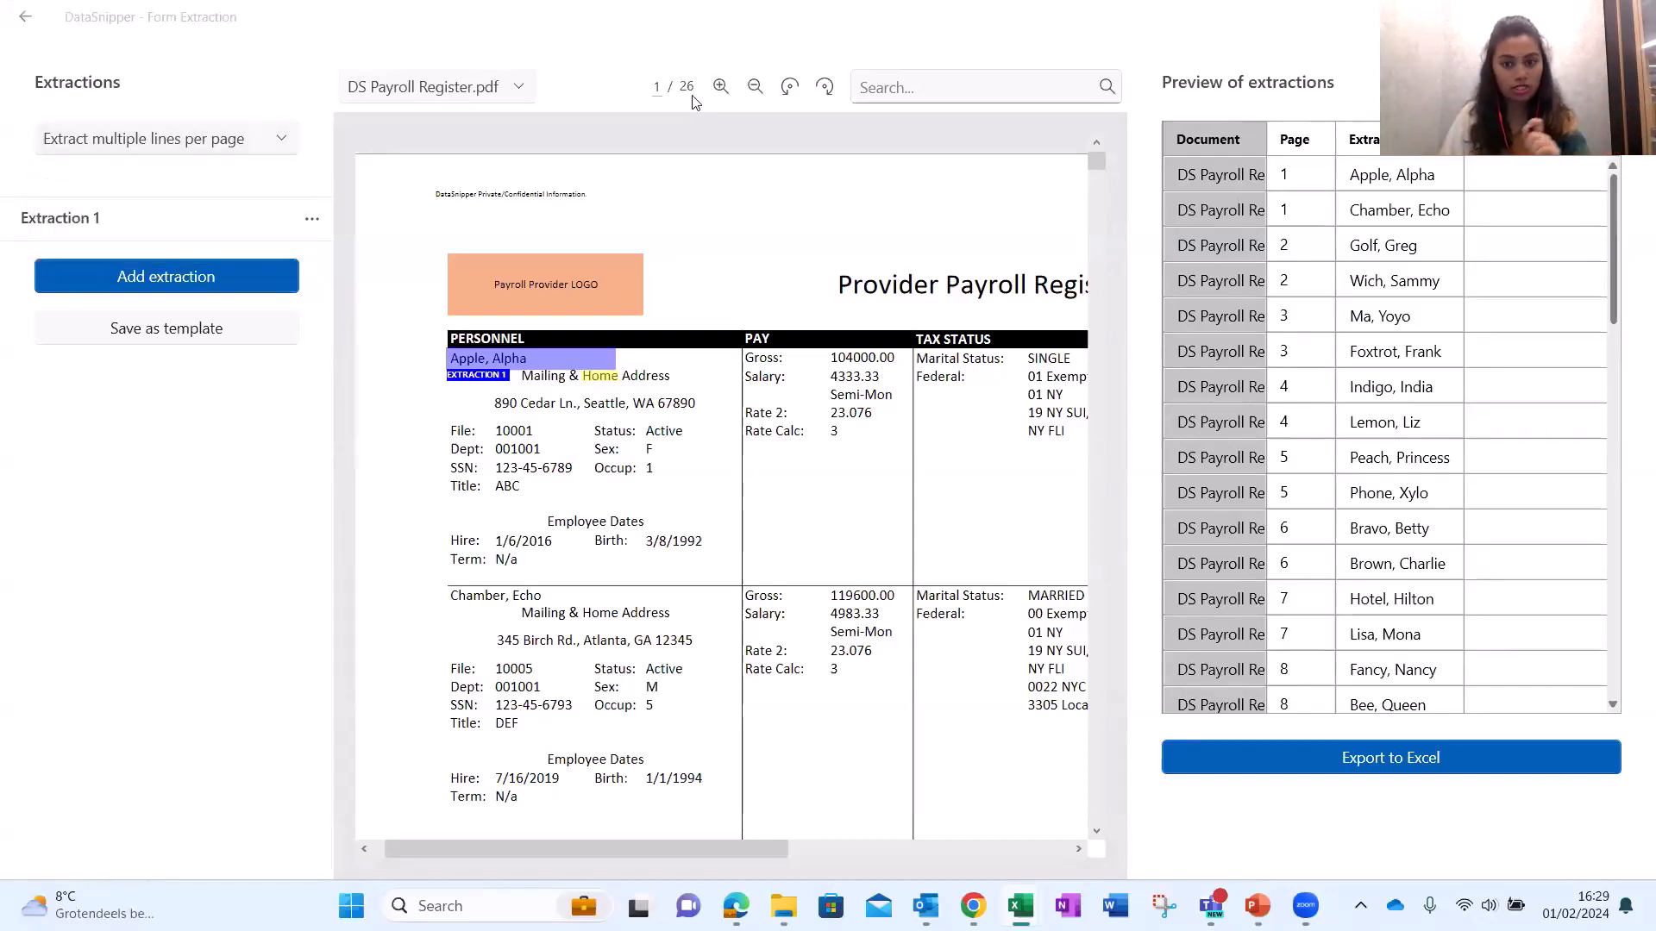
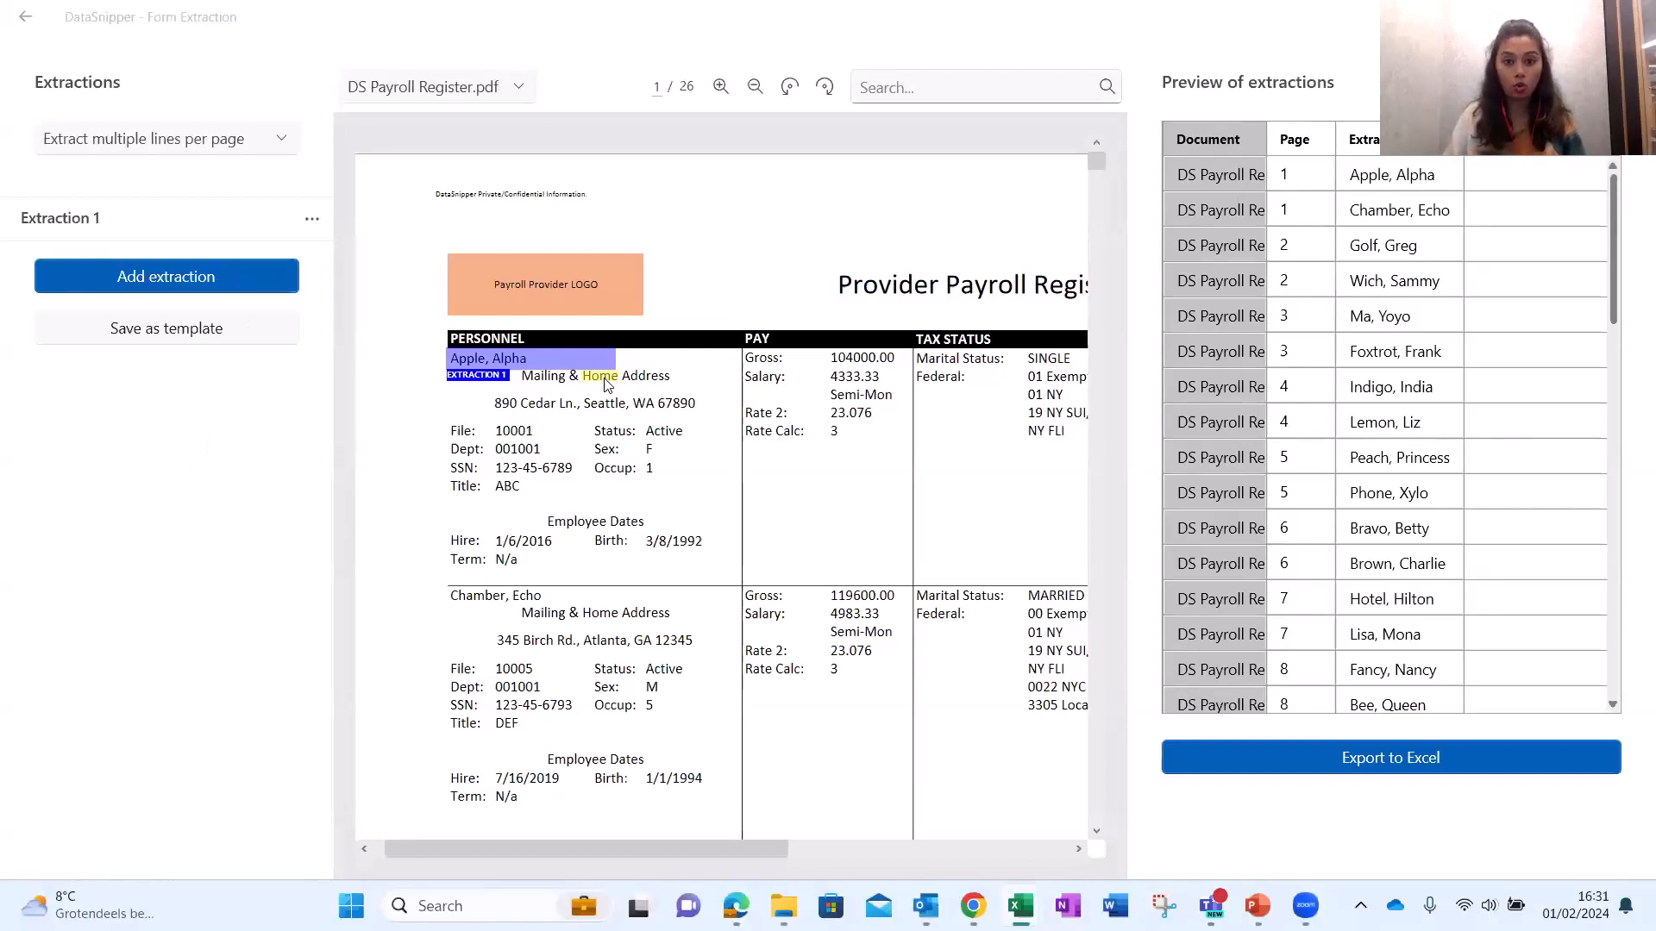
Check the extracted names from Chamber, Echo through Tot, Tater, then return to Apple, Alpha.
click(1392, 212)
click(1392, 250)
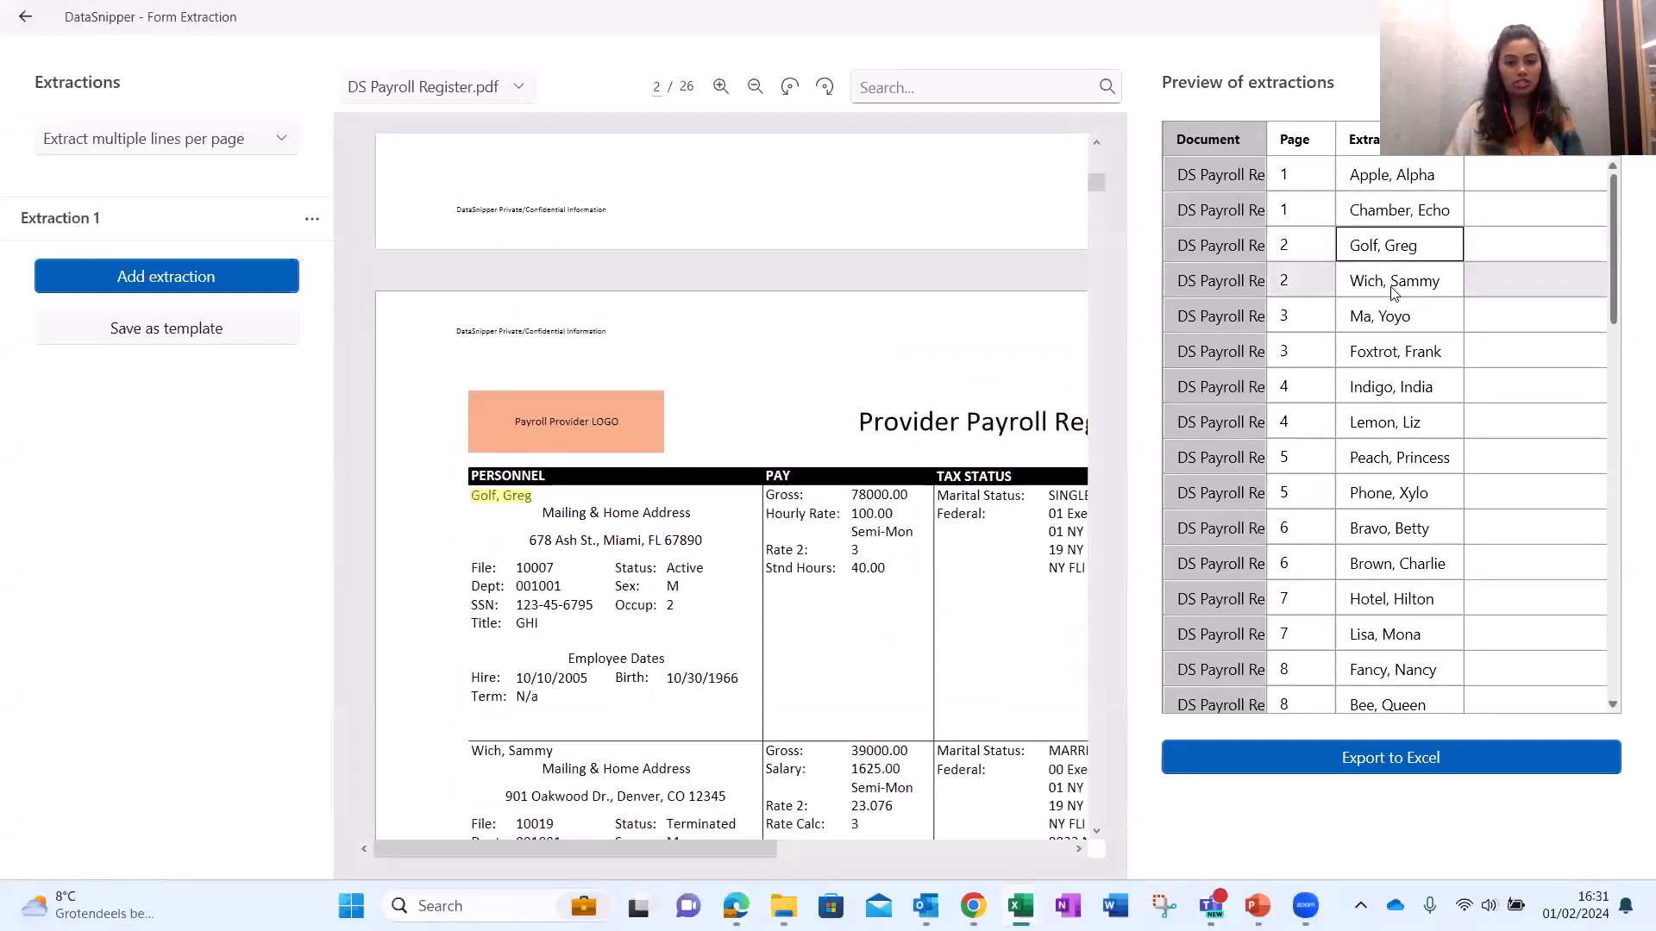
click(1393, 283)
click(1395, 388)
click(1401, 500)
scroll(1401, 500, down, 10)
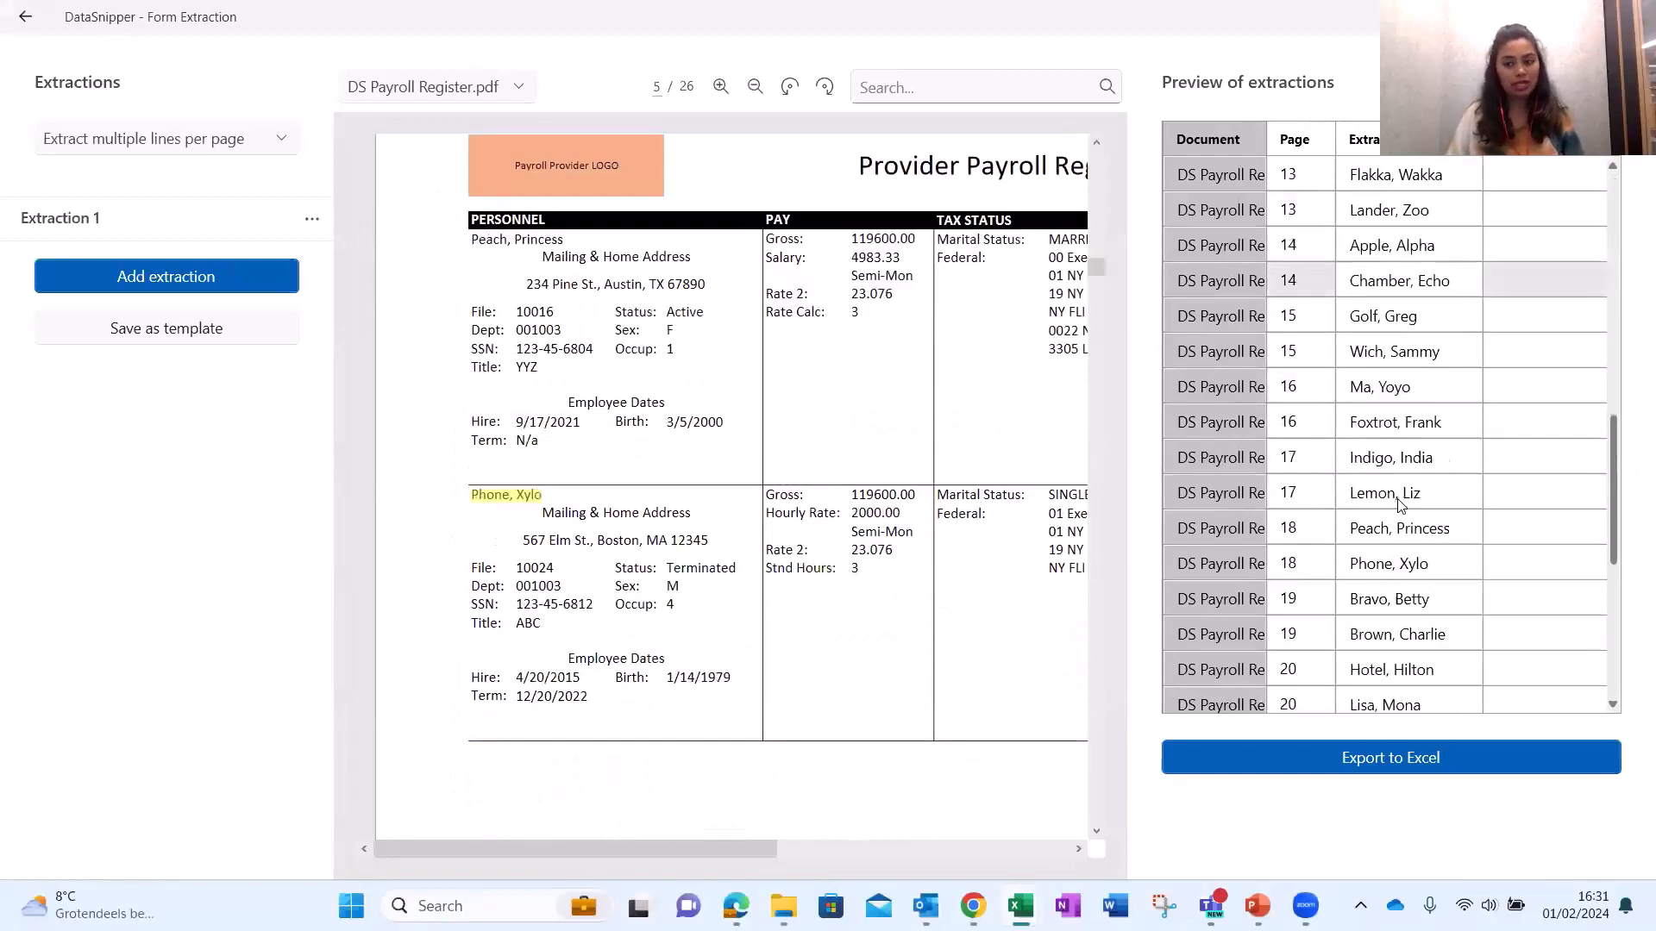
click(1397, 670)
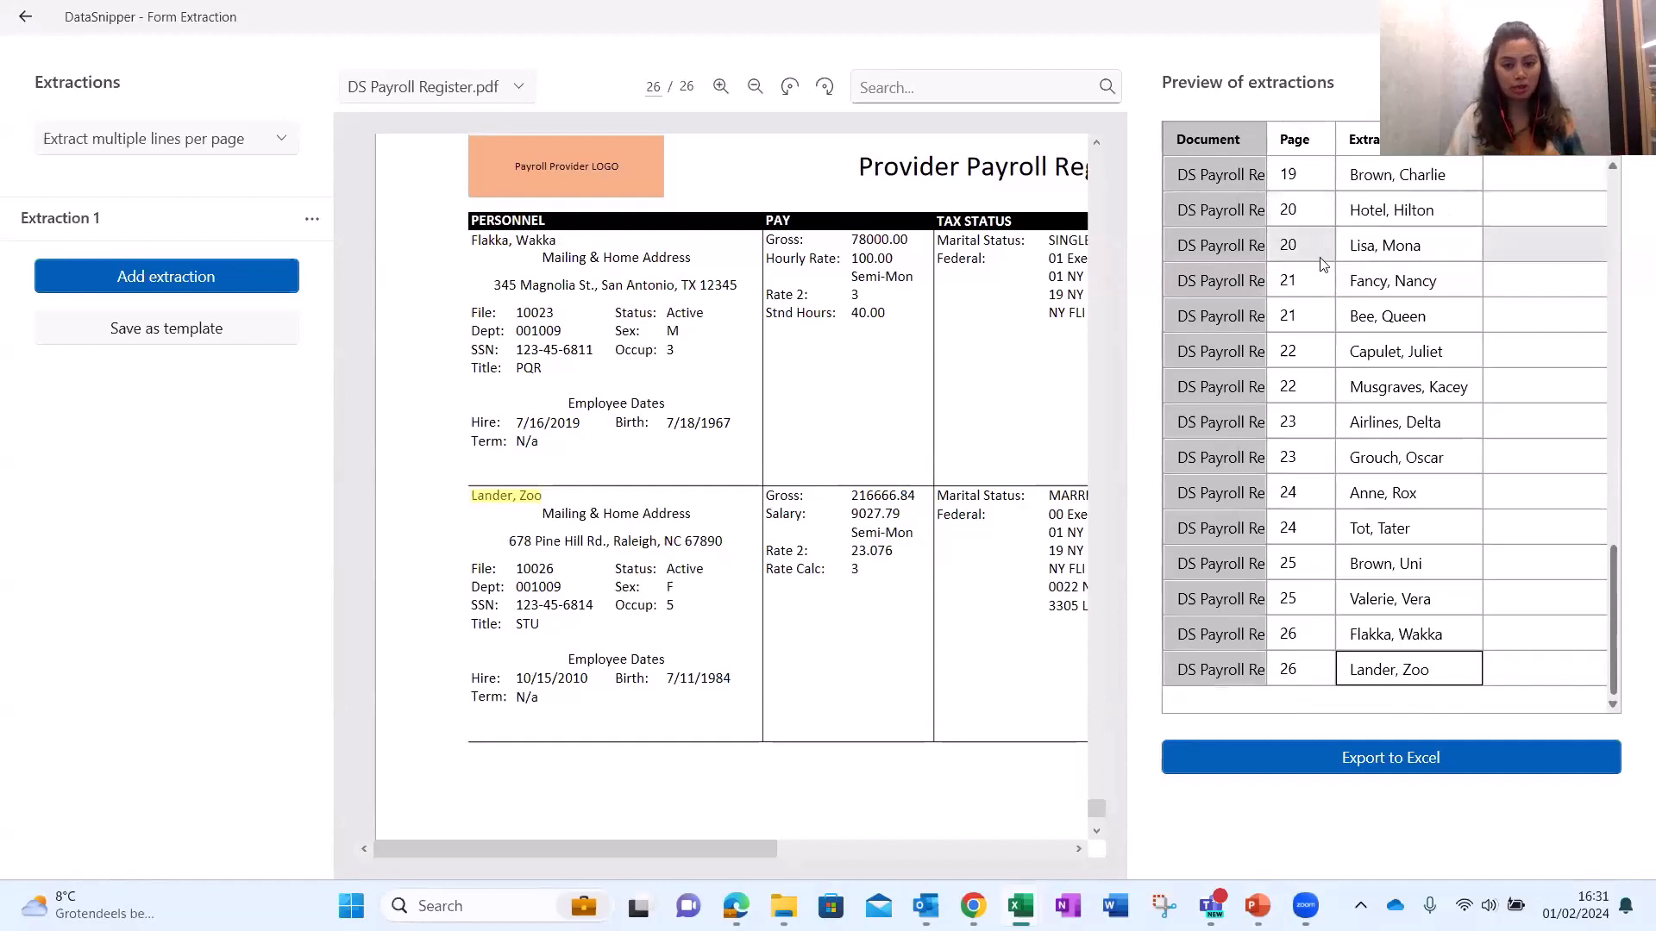
click(1380, 638)
click(1397, 604)
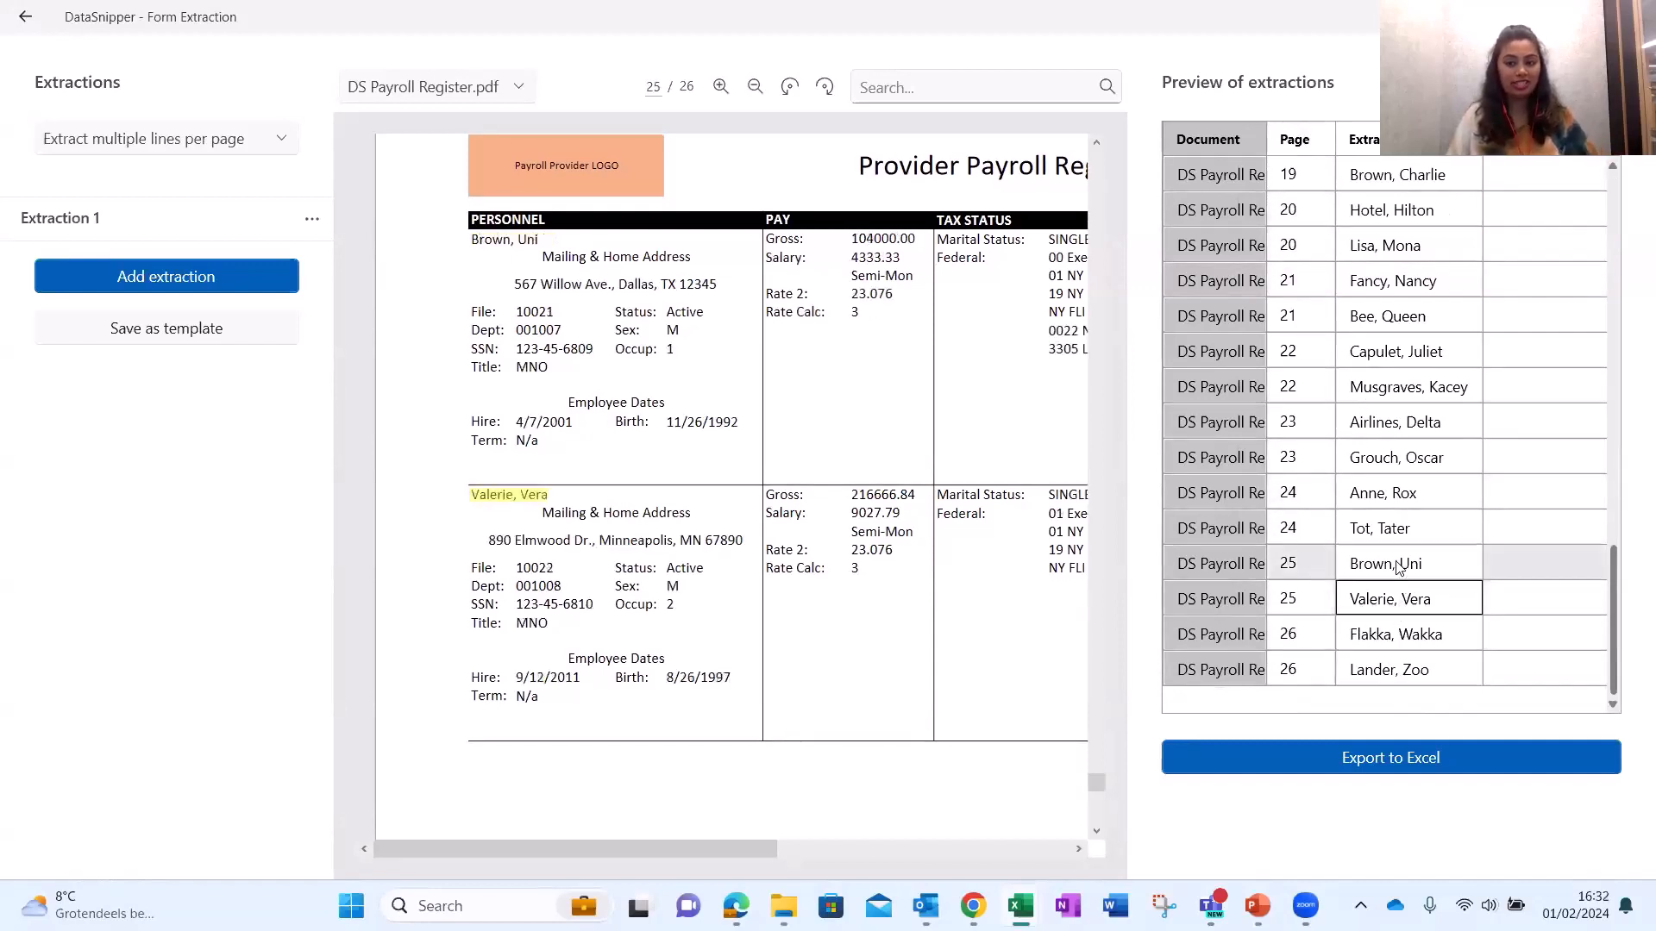
click(1396, 529)
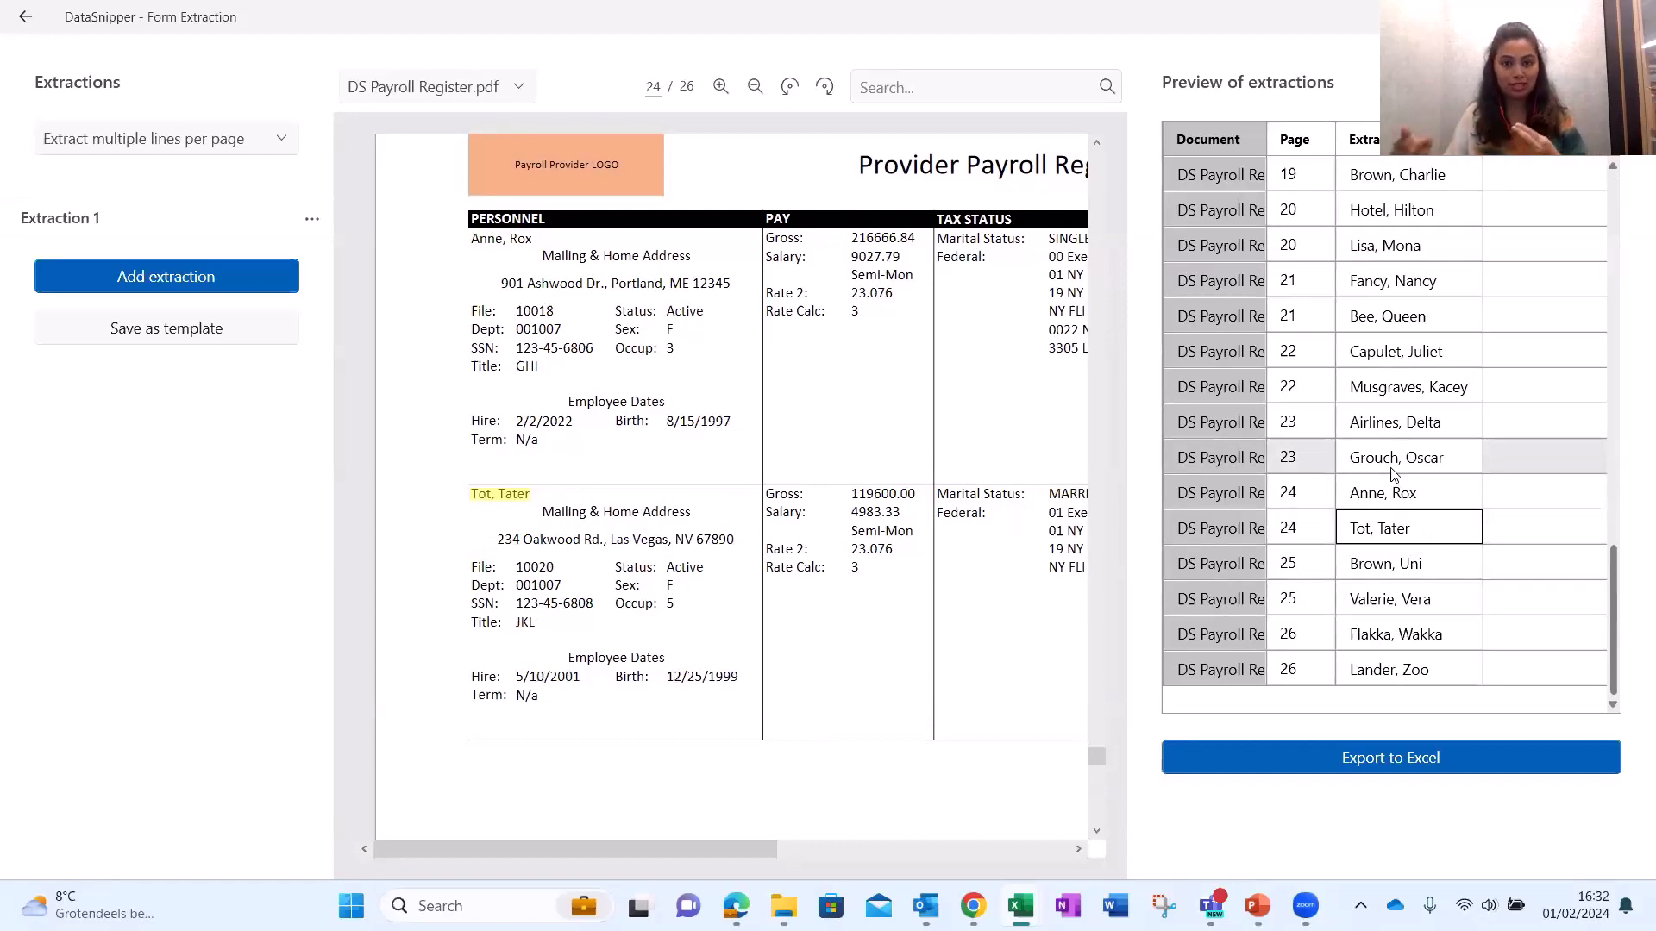
key(Up)
key(Up)
key(Up)
key(Up)
key(Up)
key(Up)
key(Up)
key(Up)
key(Up)
key(Up)
key(Up)
key(Up)
key(Up)
key(Up)
key(Up)
key(Up)
key(Up)
key(Up)
key(Up)
key(Up)
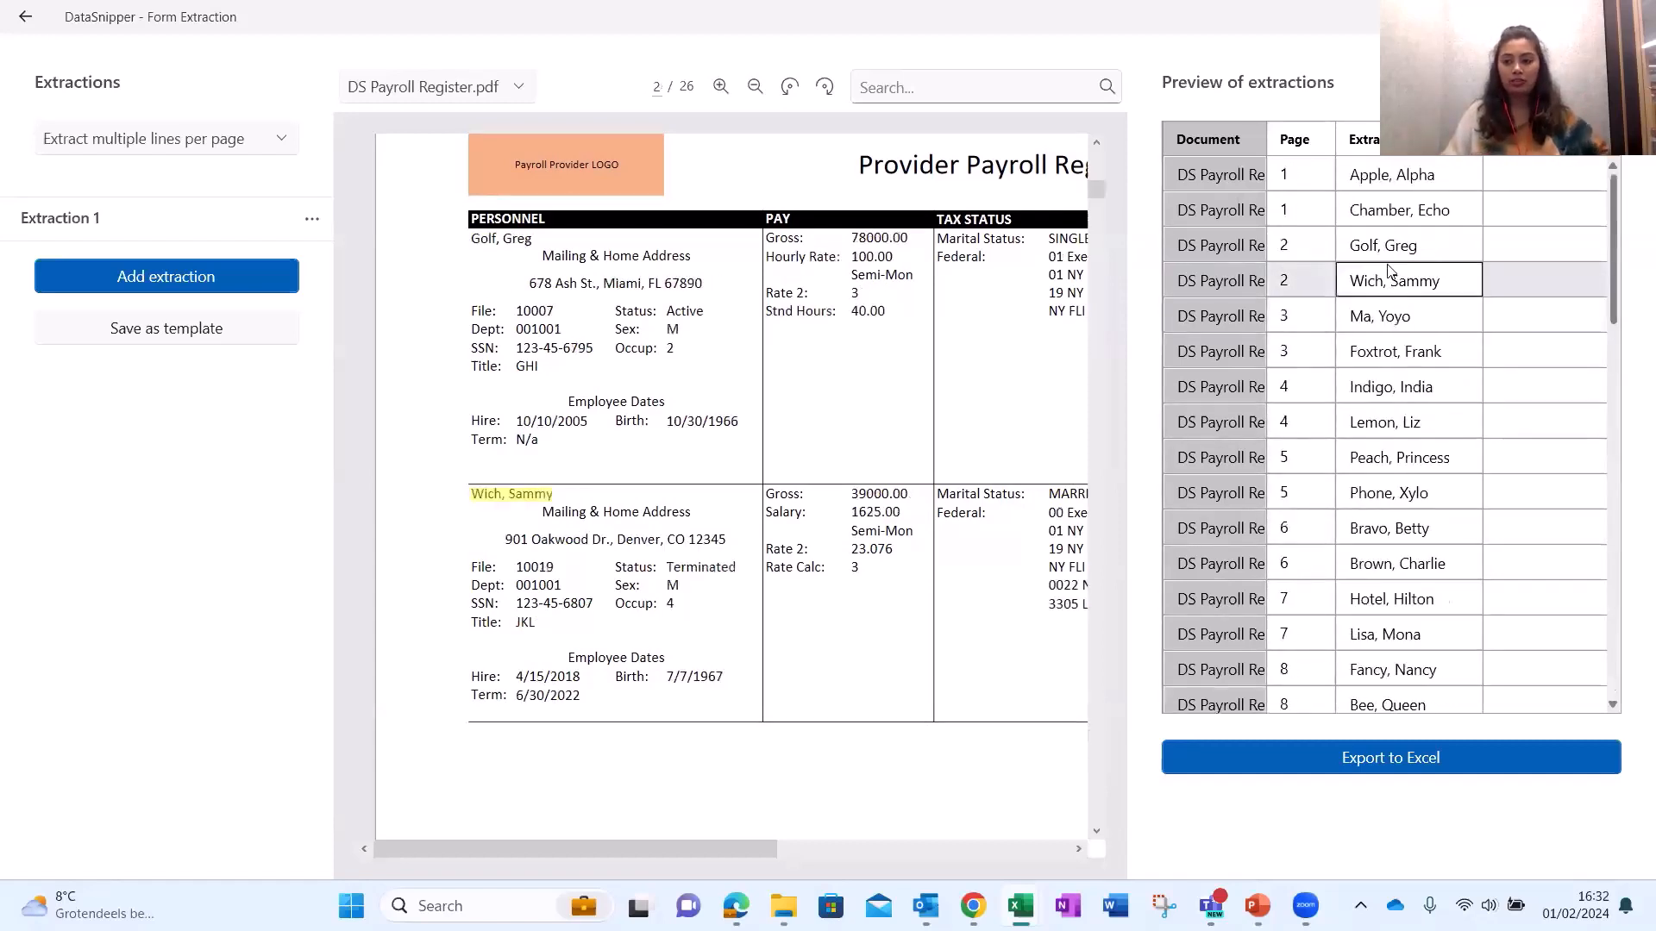
key(Up)
key(Up)
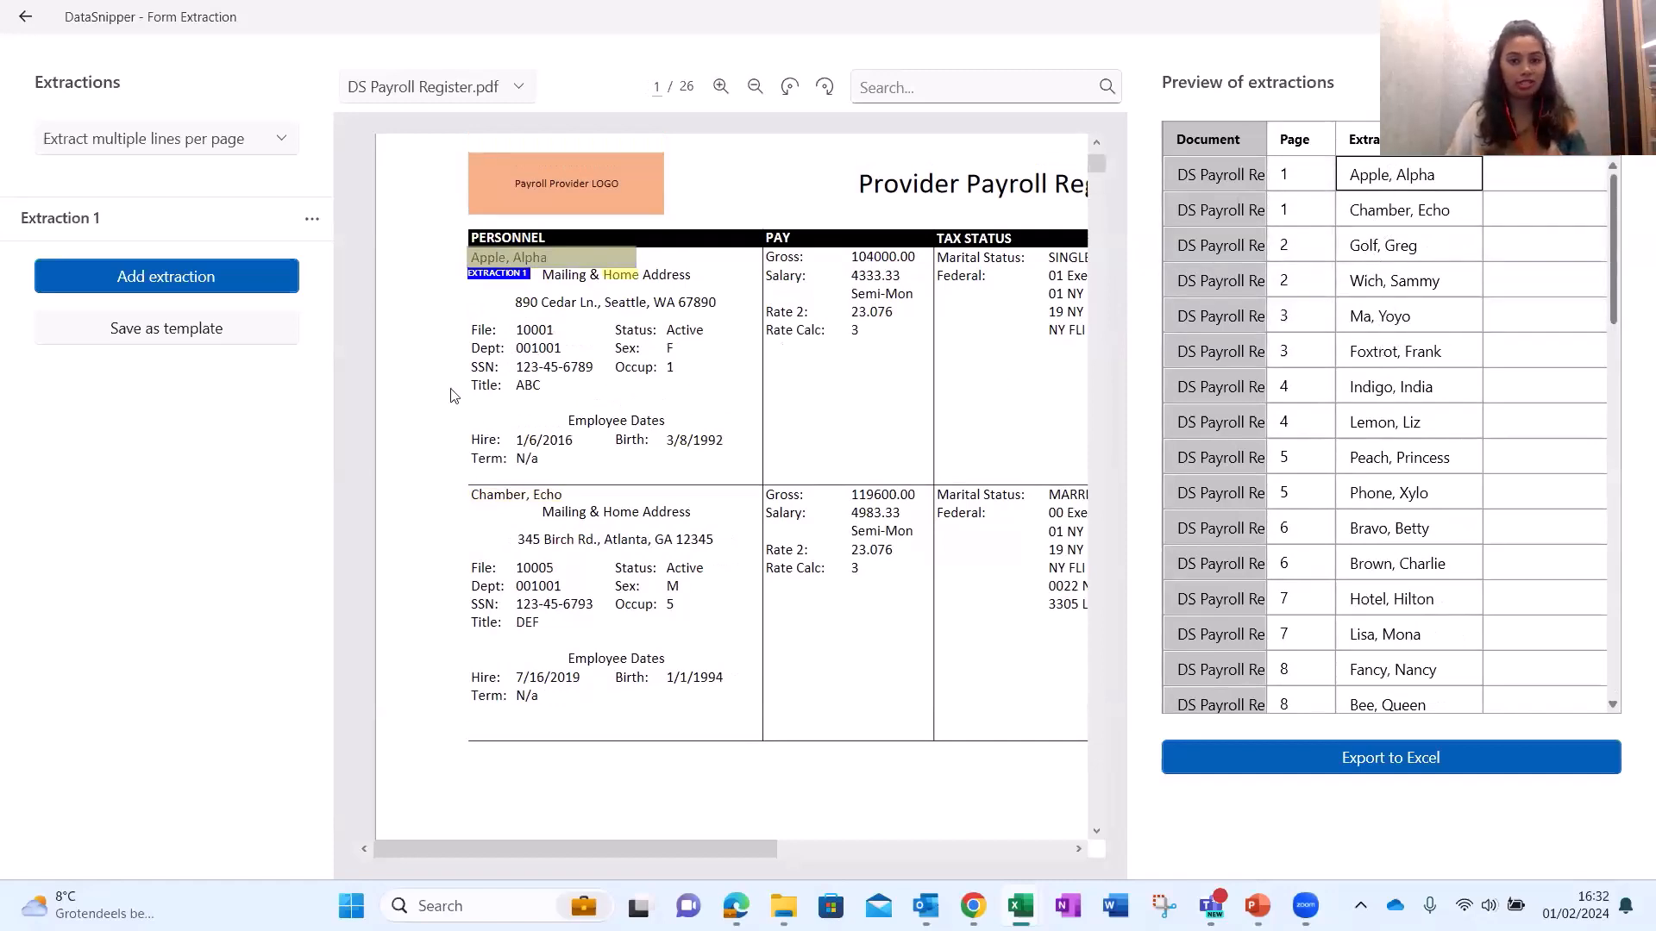
click(226, 278)
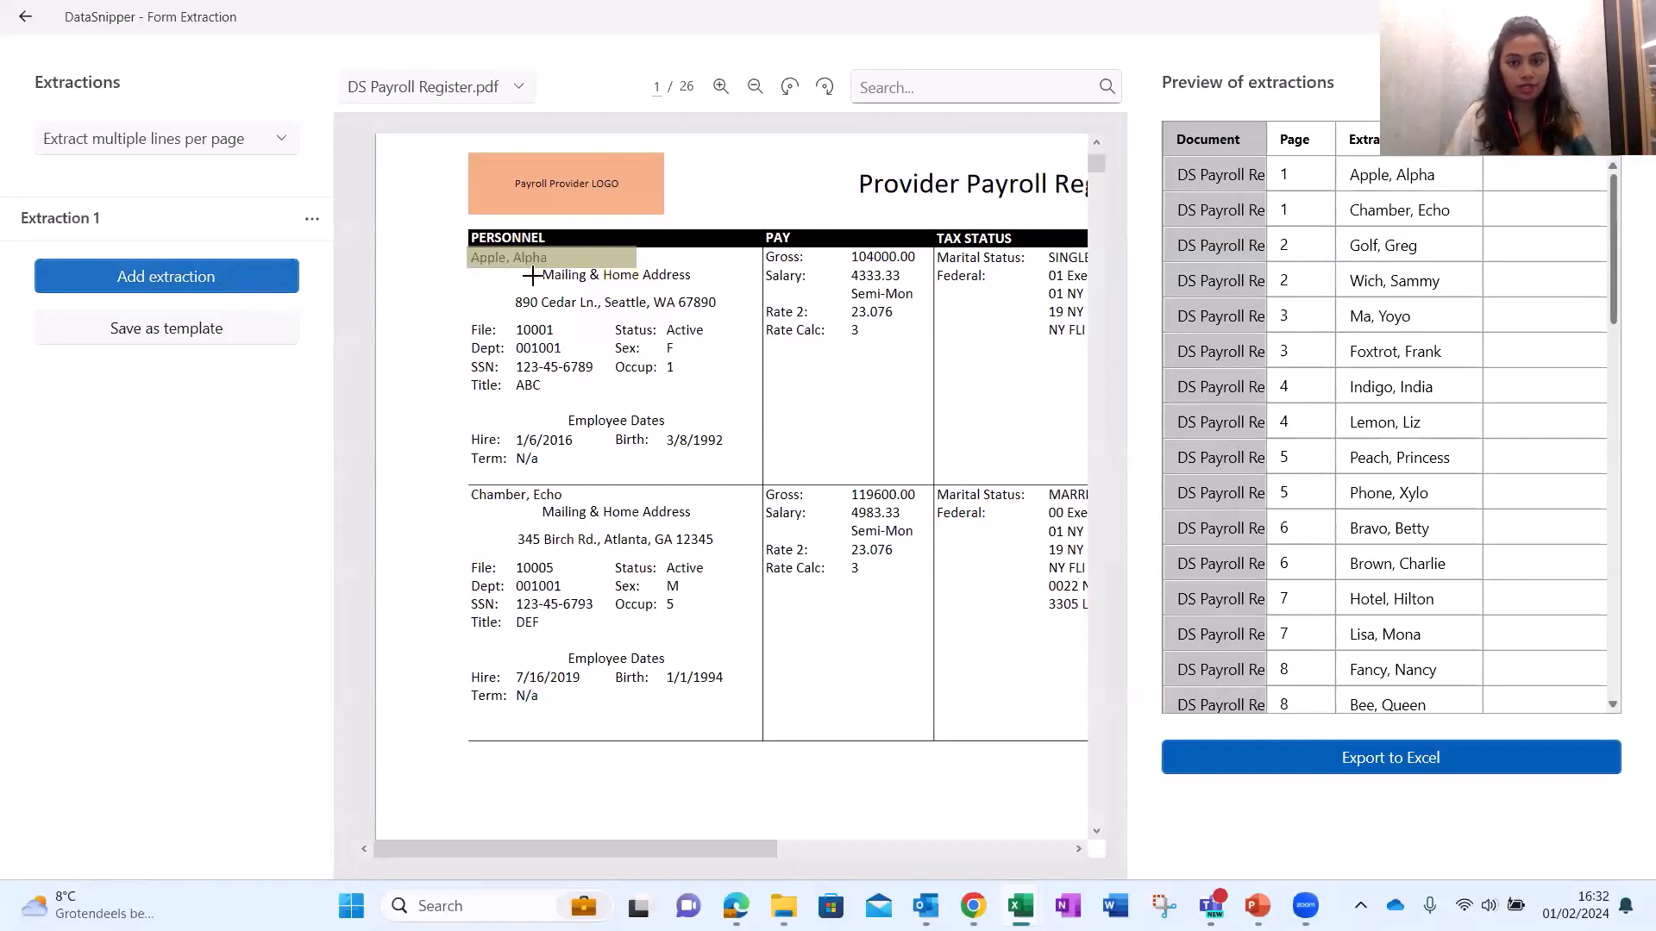
drag(846, 248, 918, 268)
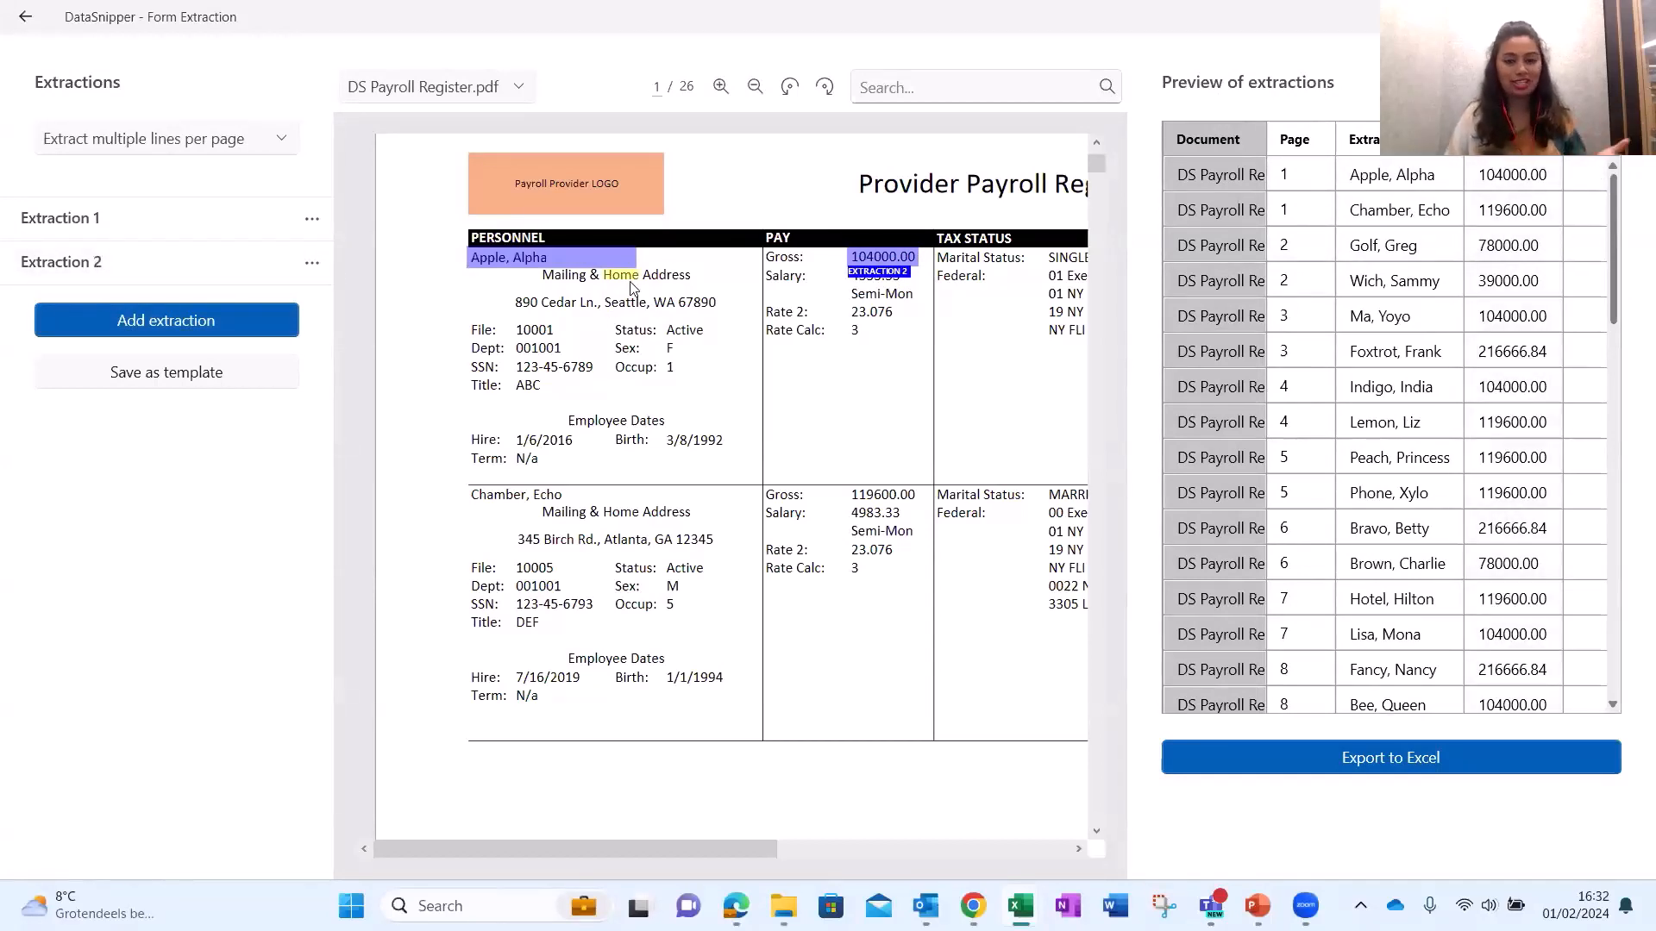
click(165, 320)
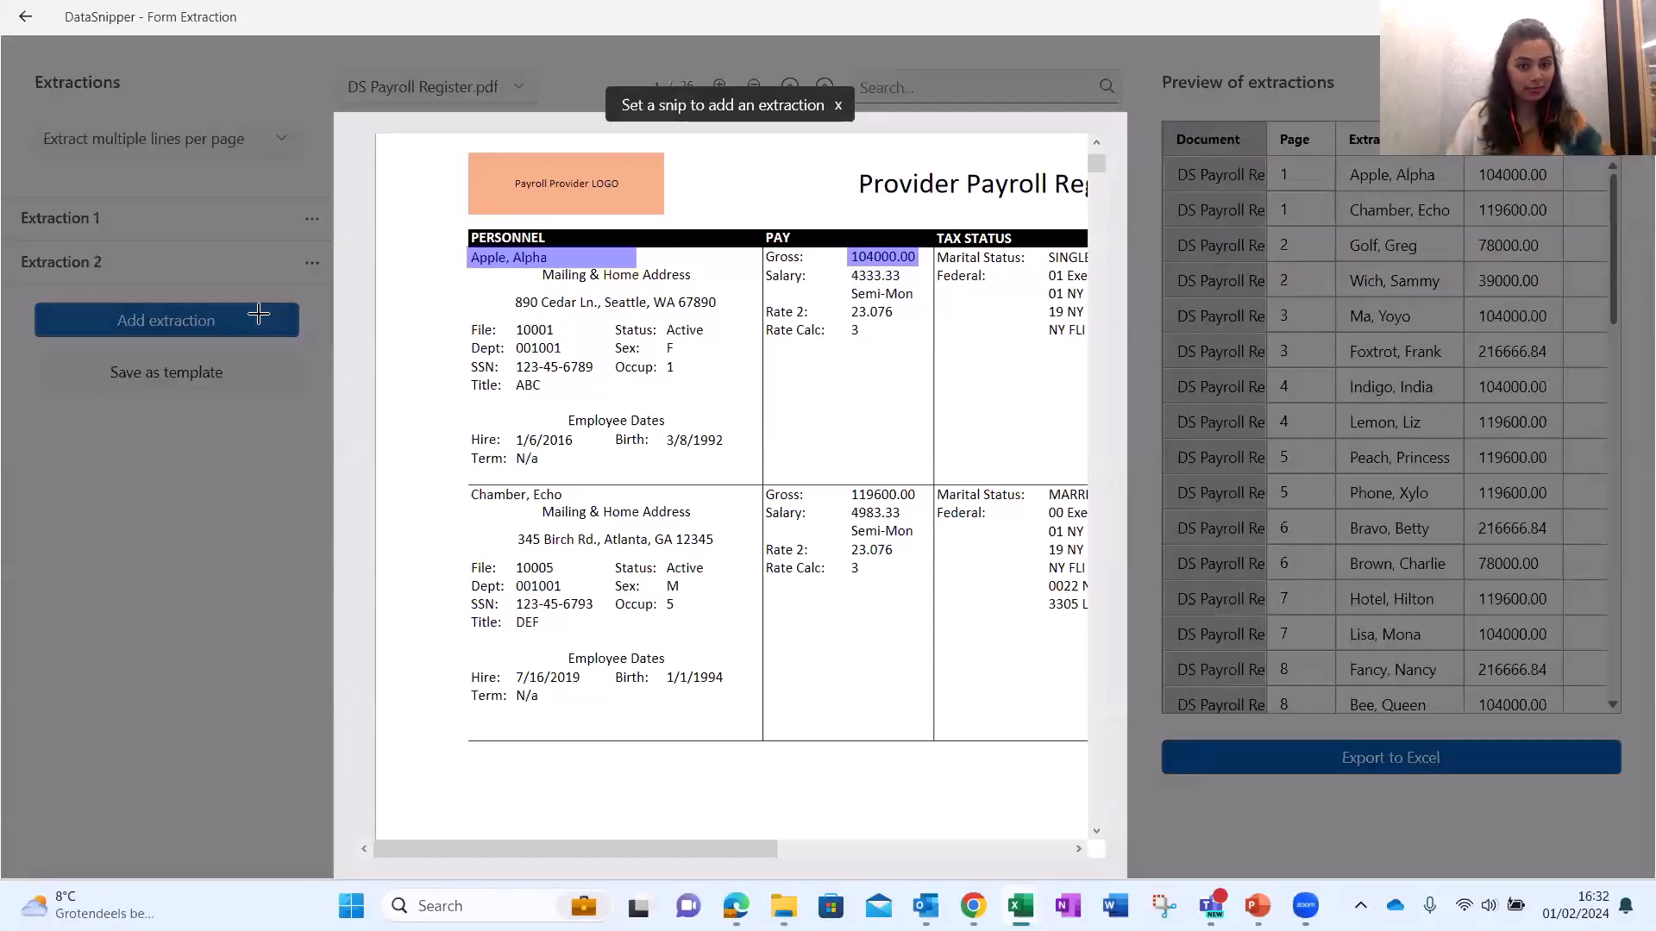
drag(513, 323, 561, 340)
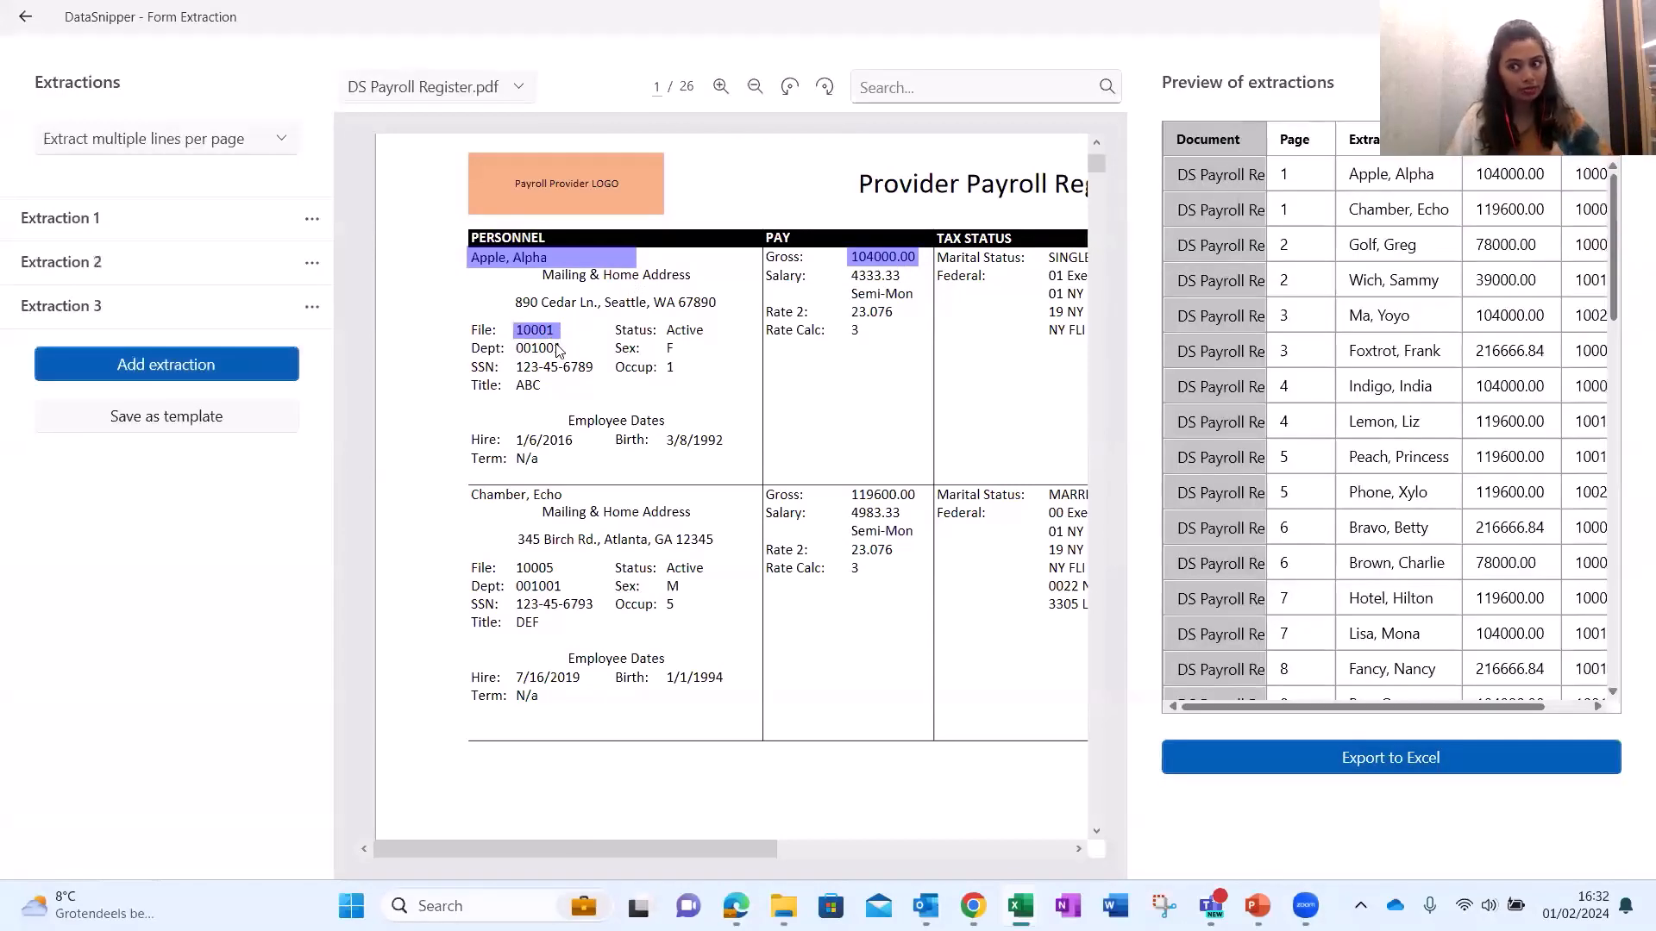
click(234, 369)
drag(711, 447, 726, 450)
Review the new preview columns, checking Lemon, Liz's values and Bravo, Betty's birth date.
click(1507, 714)
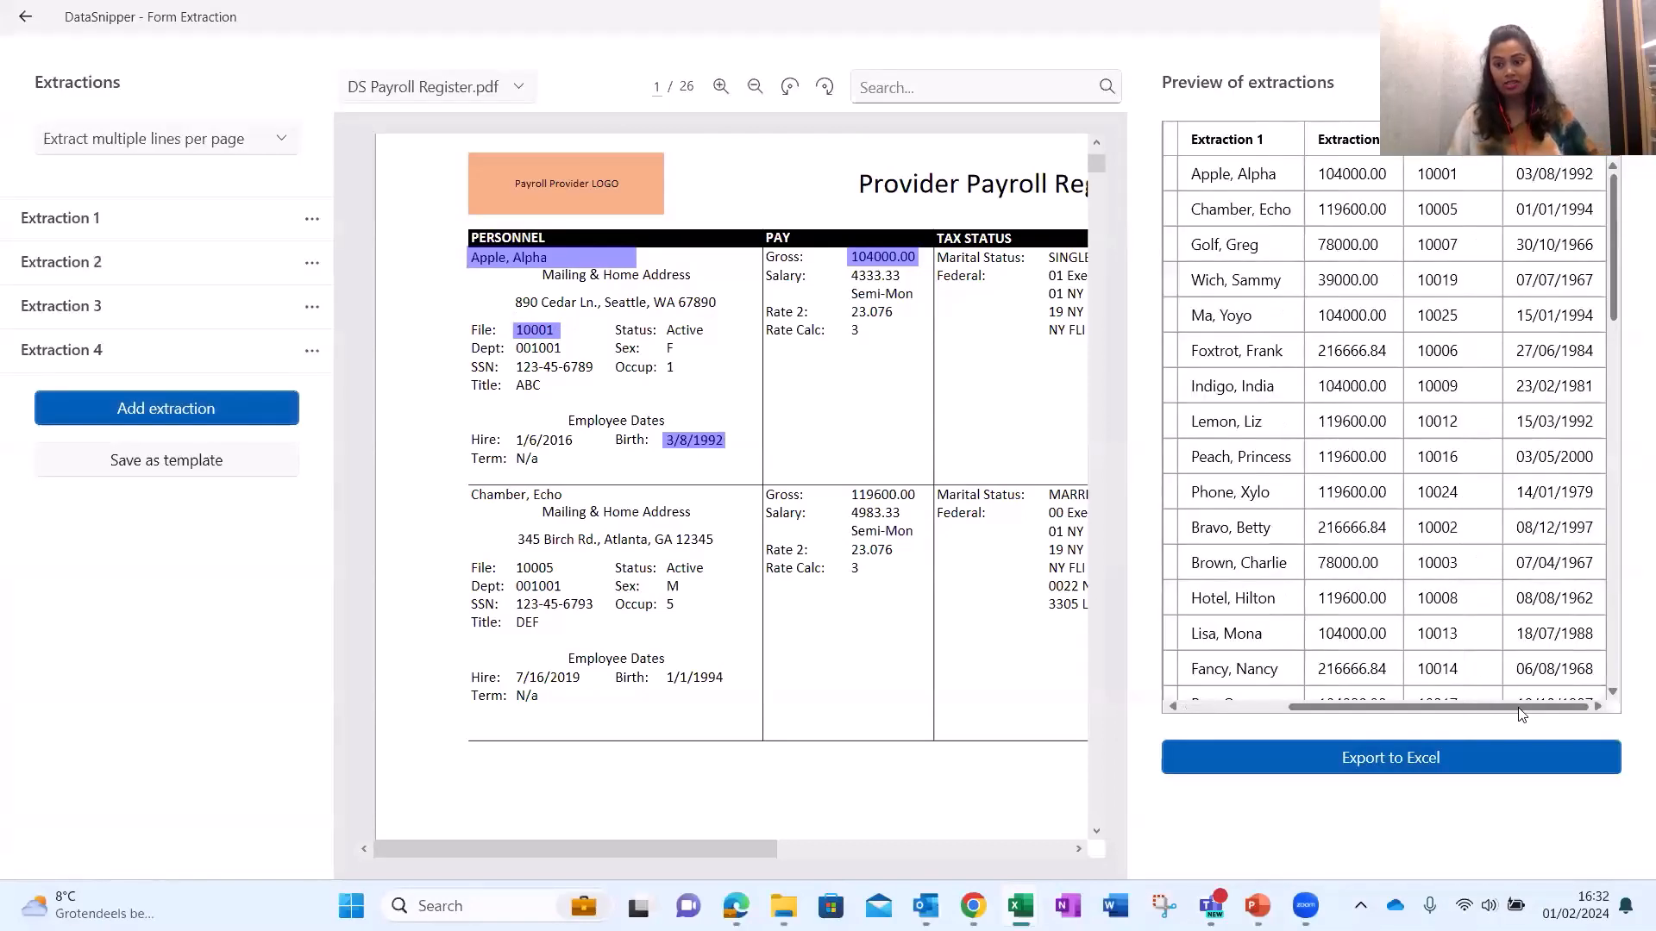
click(1436, 421)
click(1544, 522)
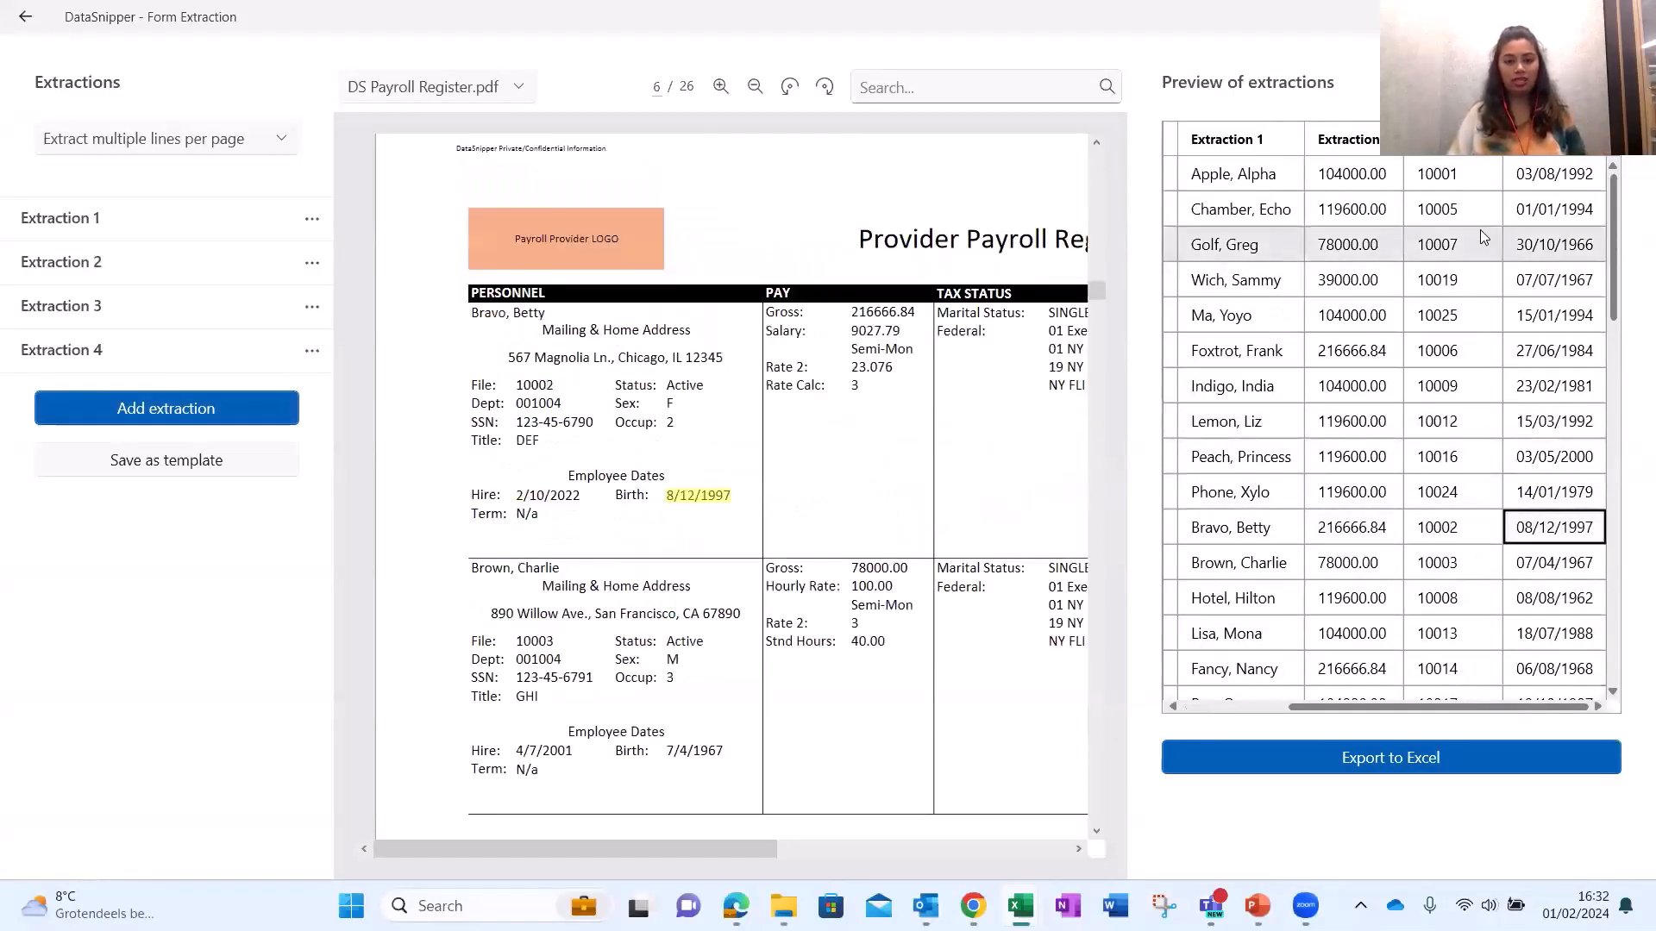
click(1235, 708)
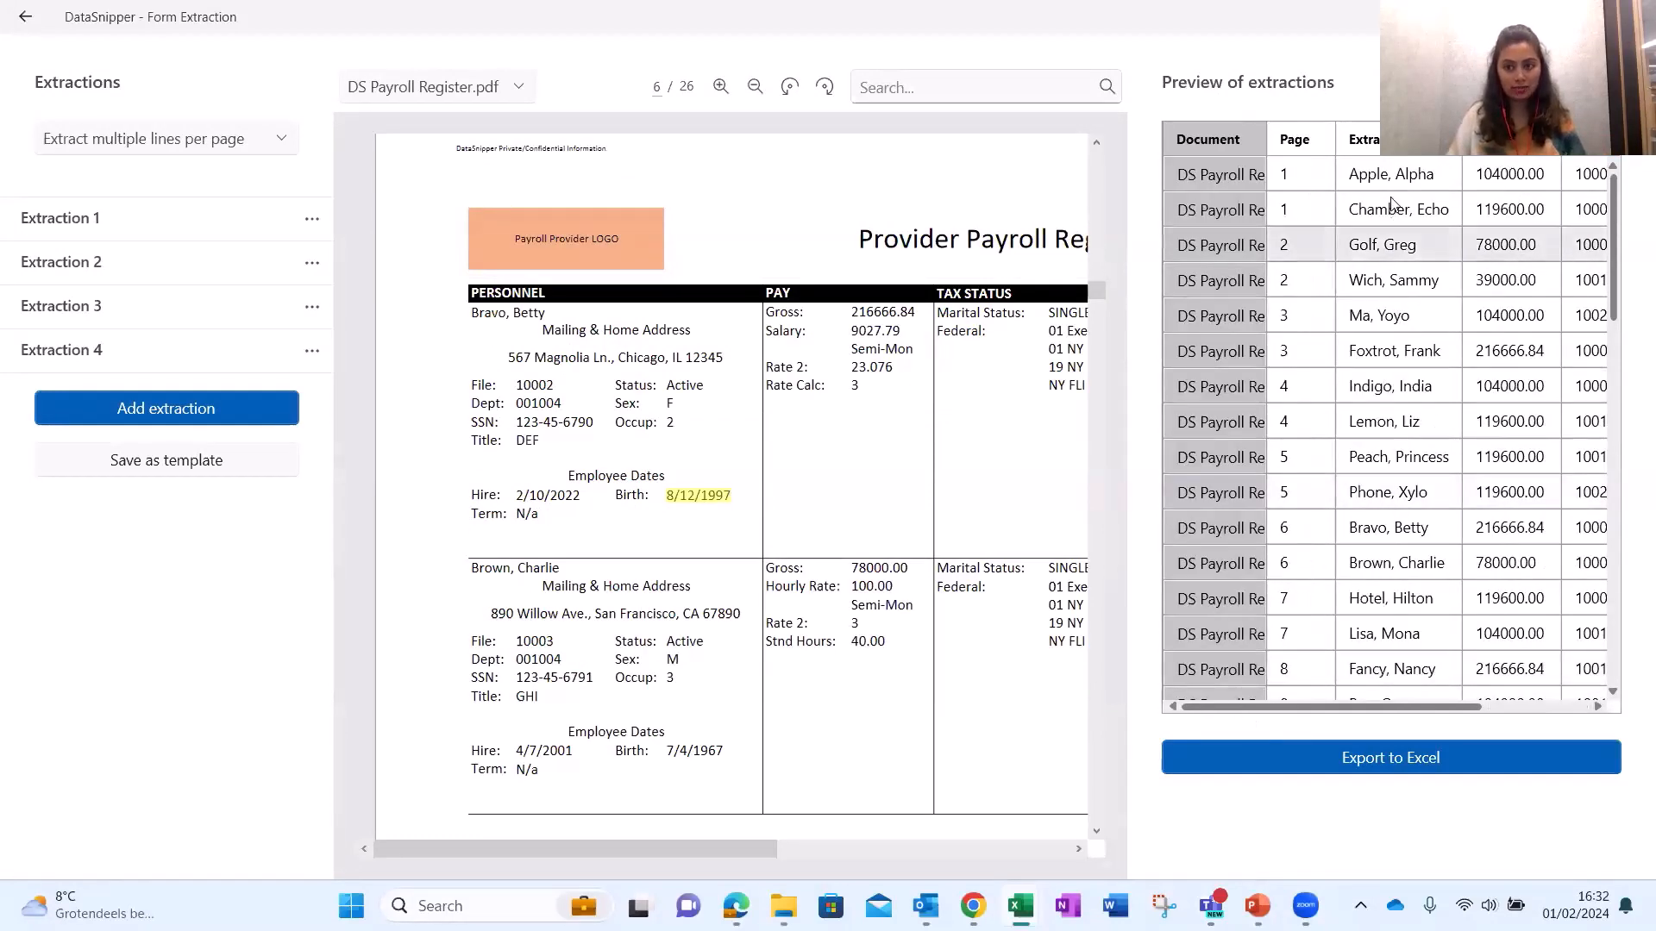
click(1393, 174)
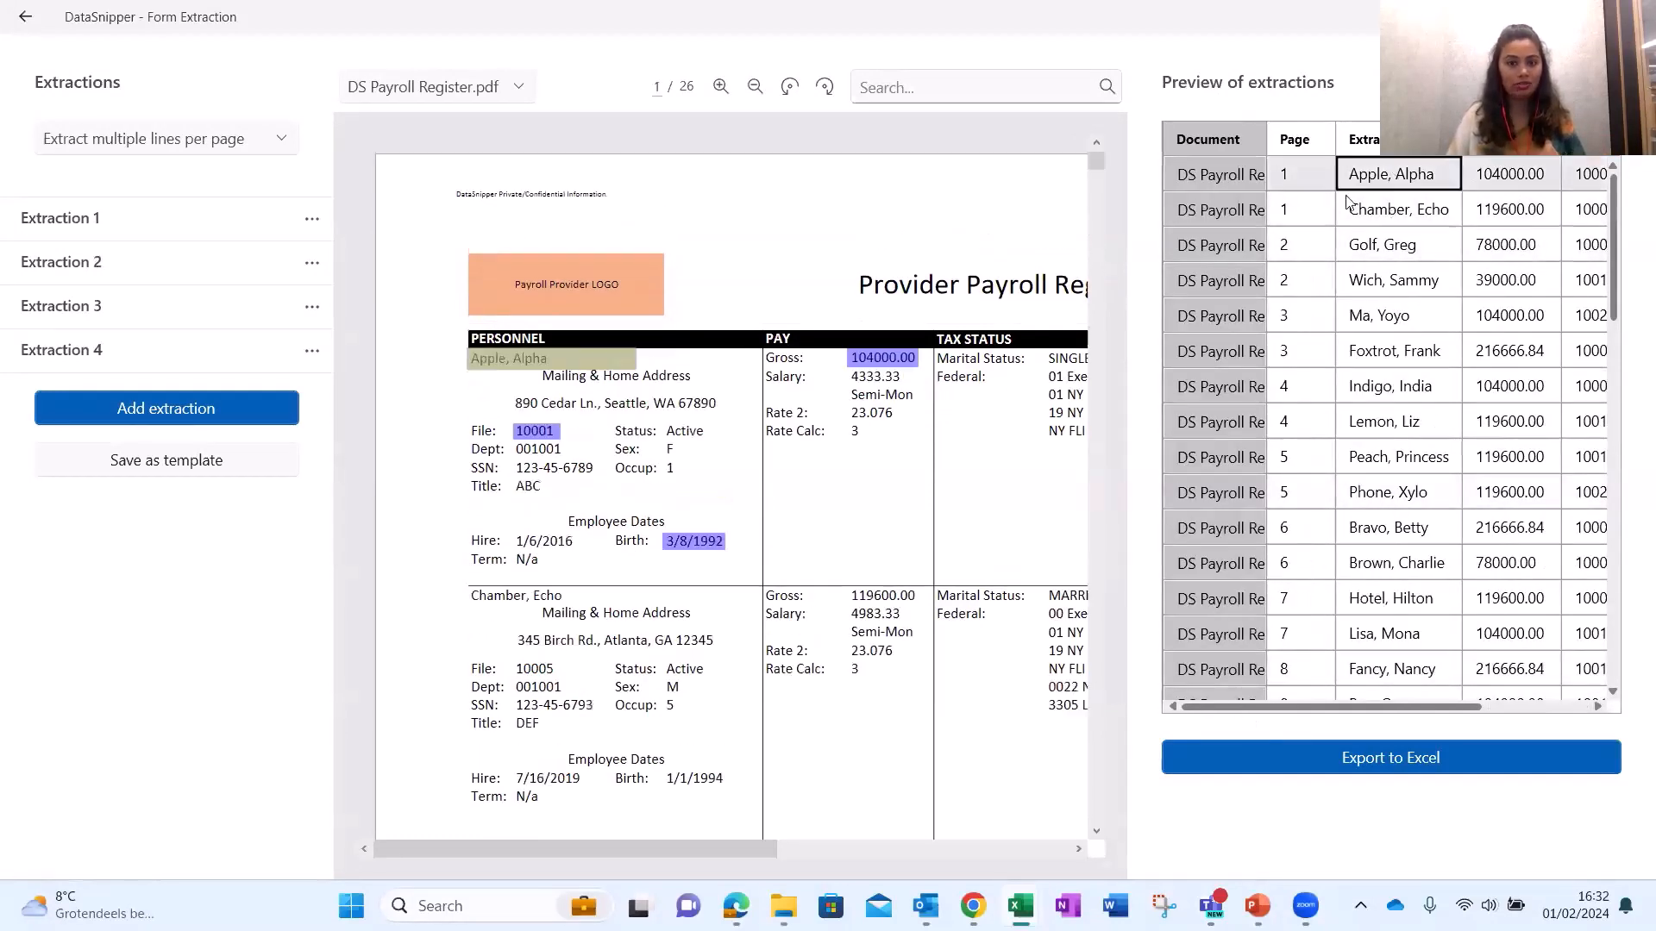
click(1488, 298)
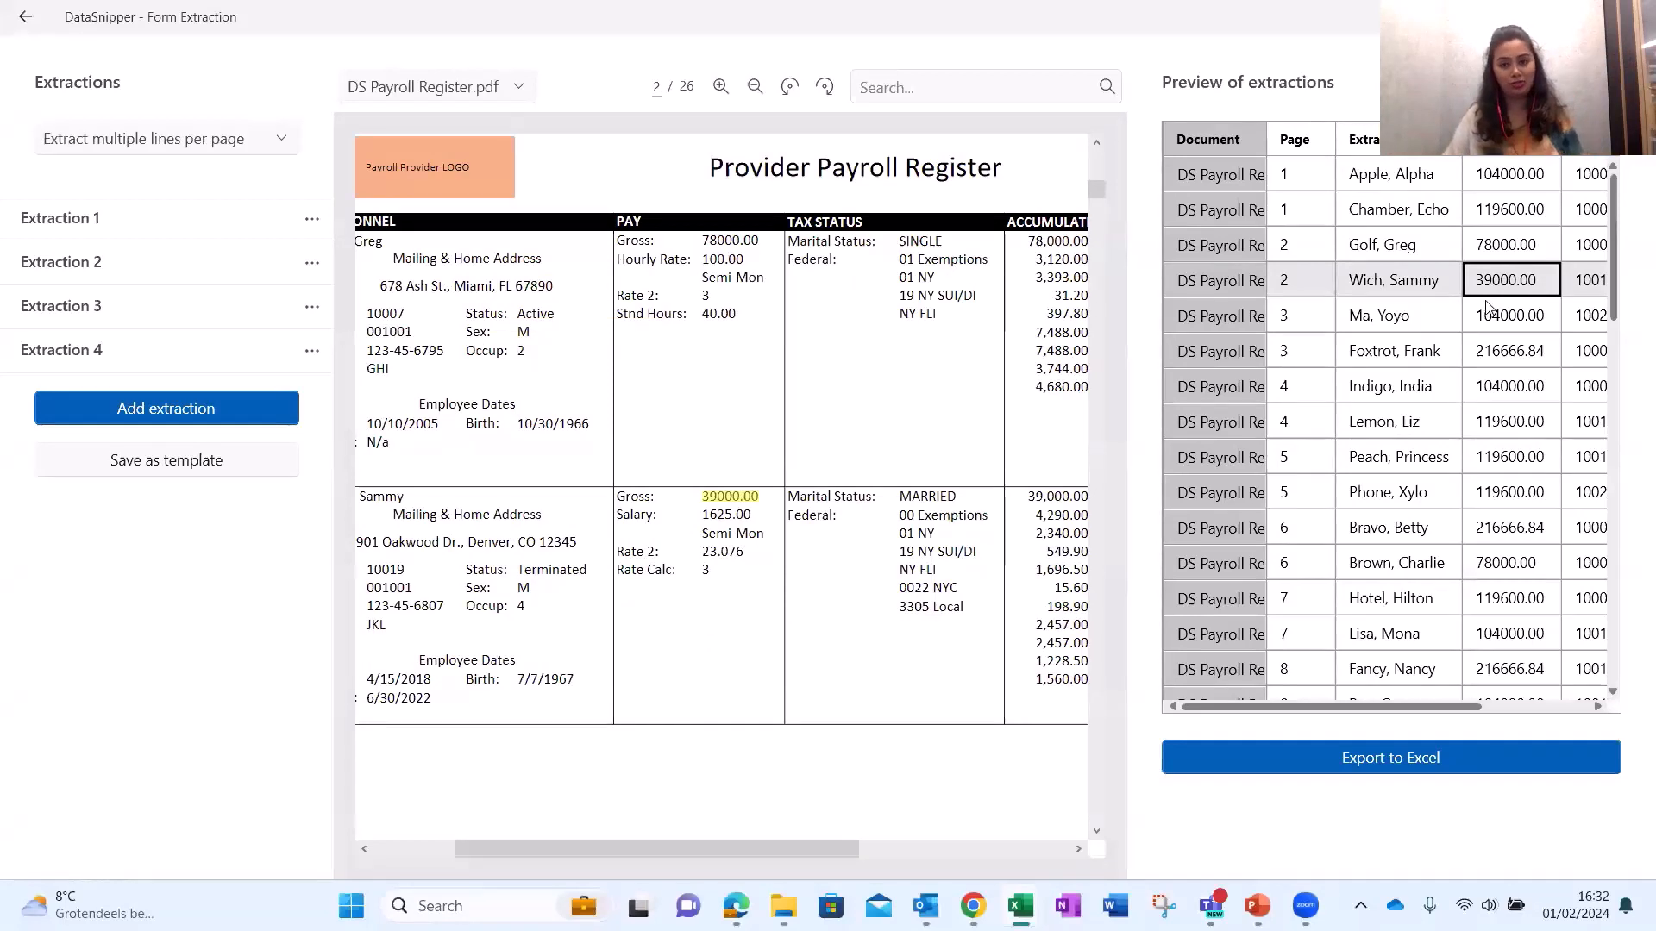
click(1543, 706)
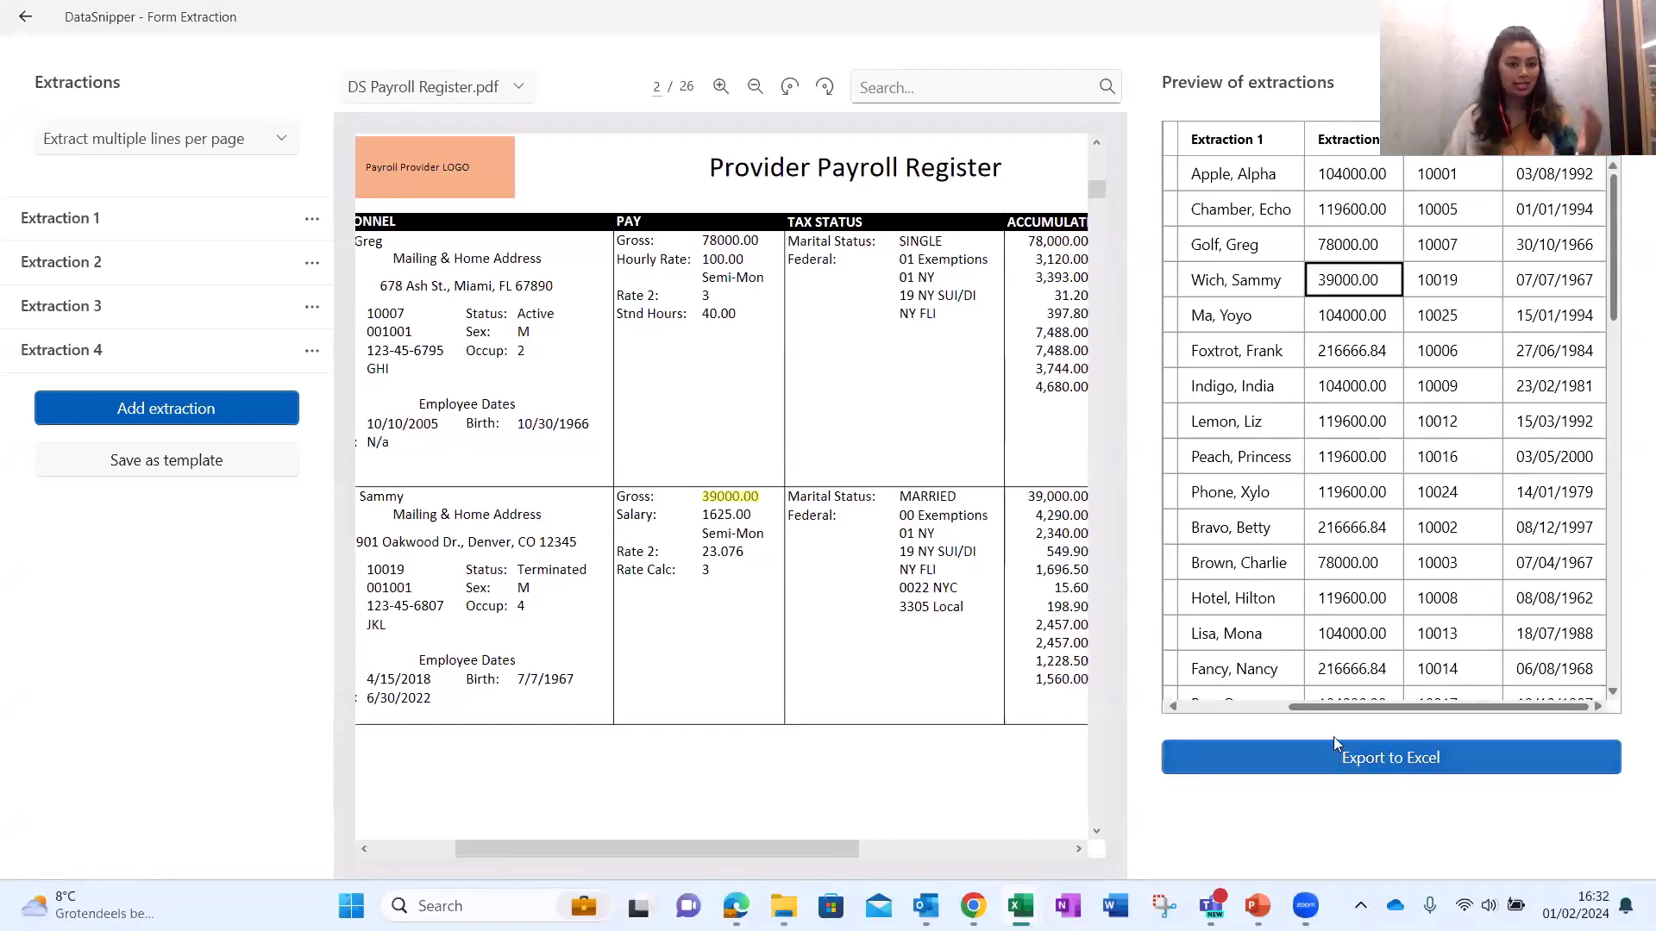
click(298, 362)
click(311, 350)
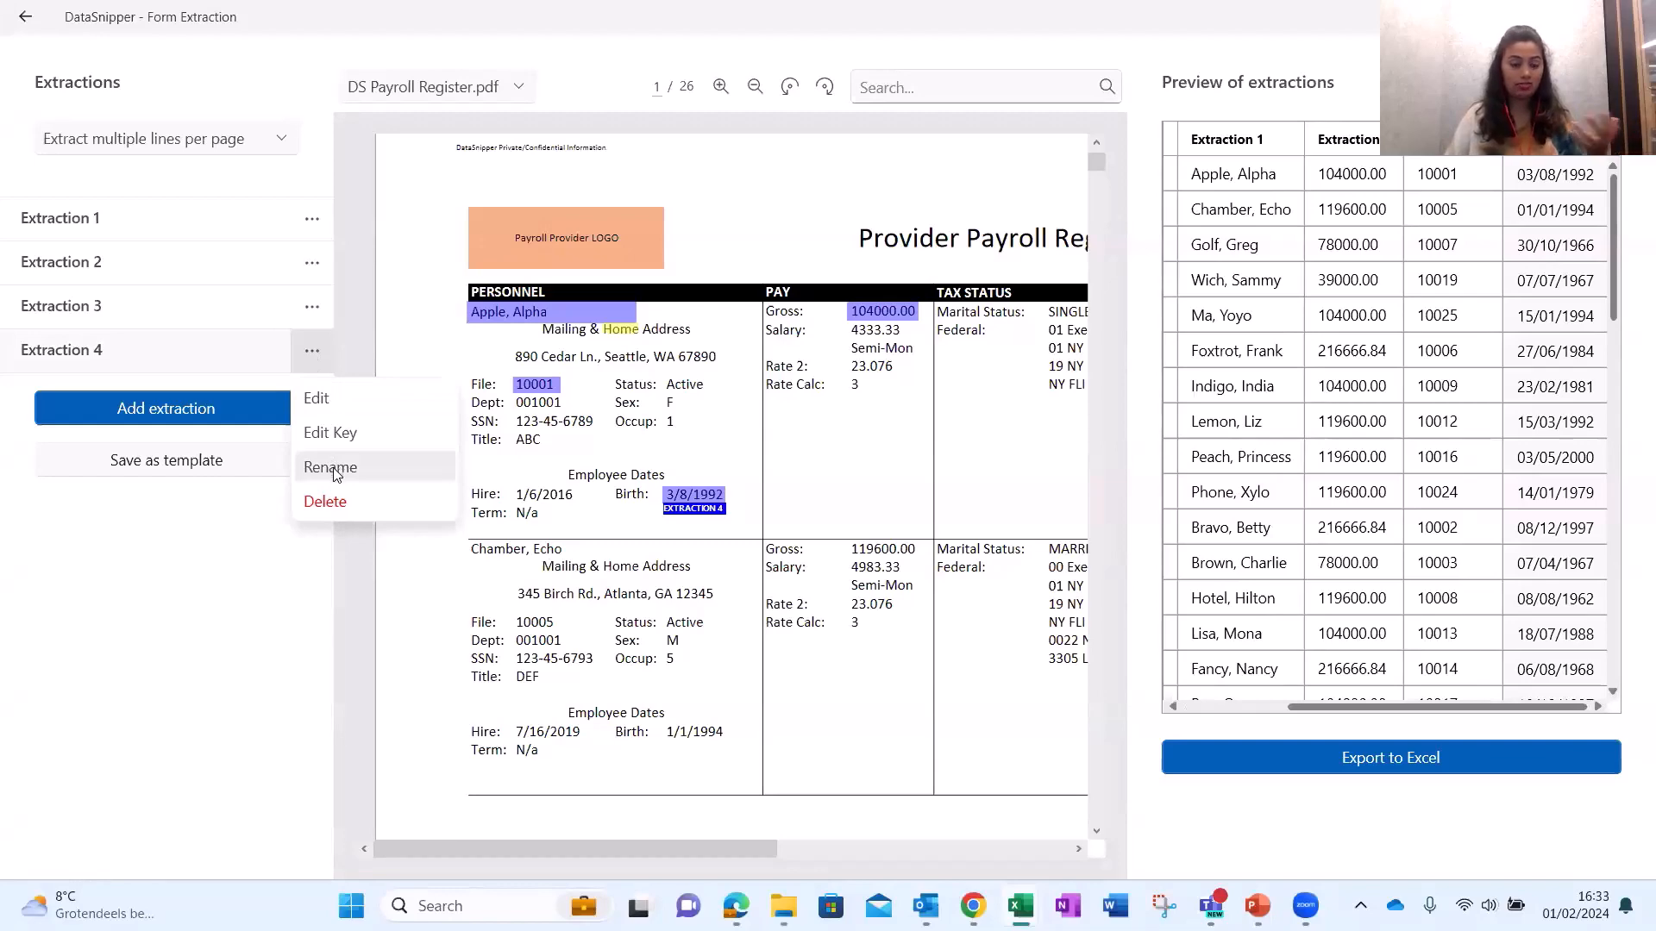
click(1285, 784)
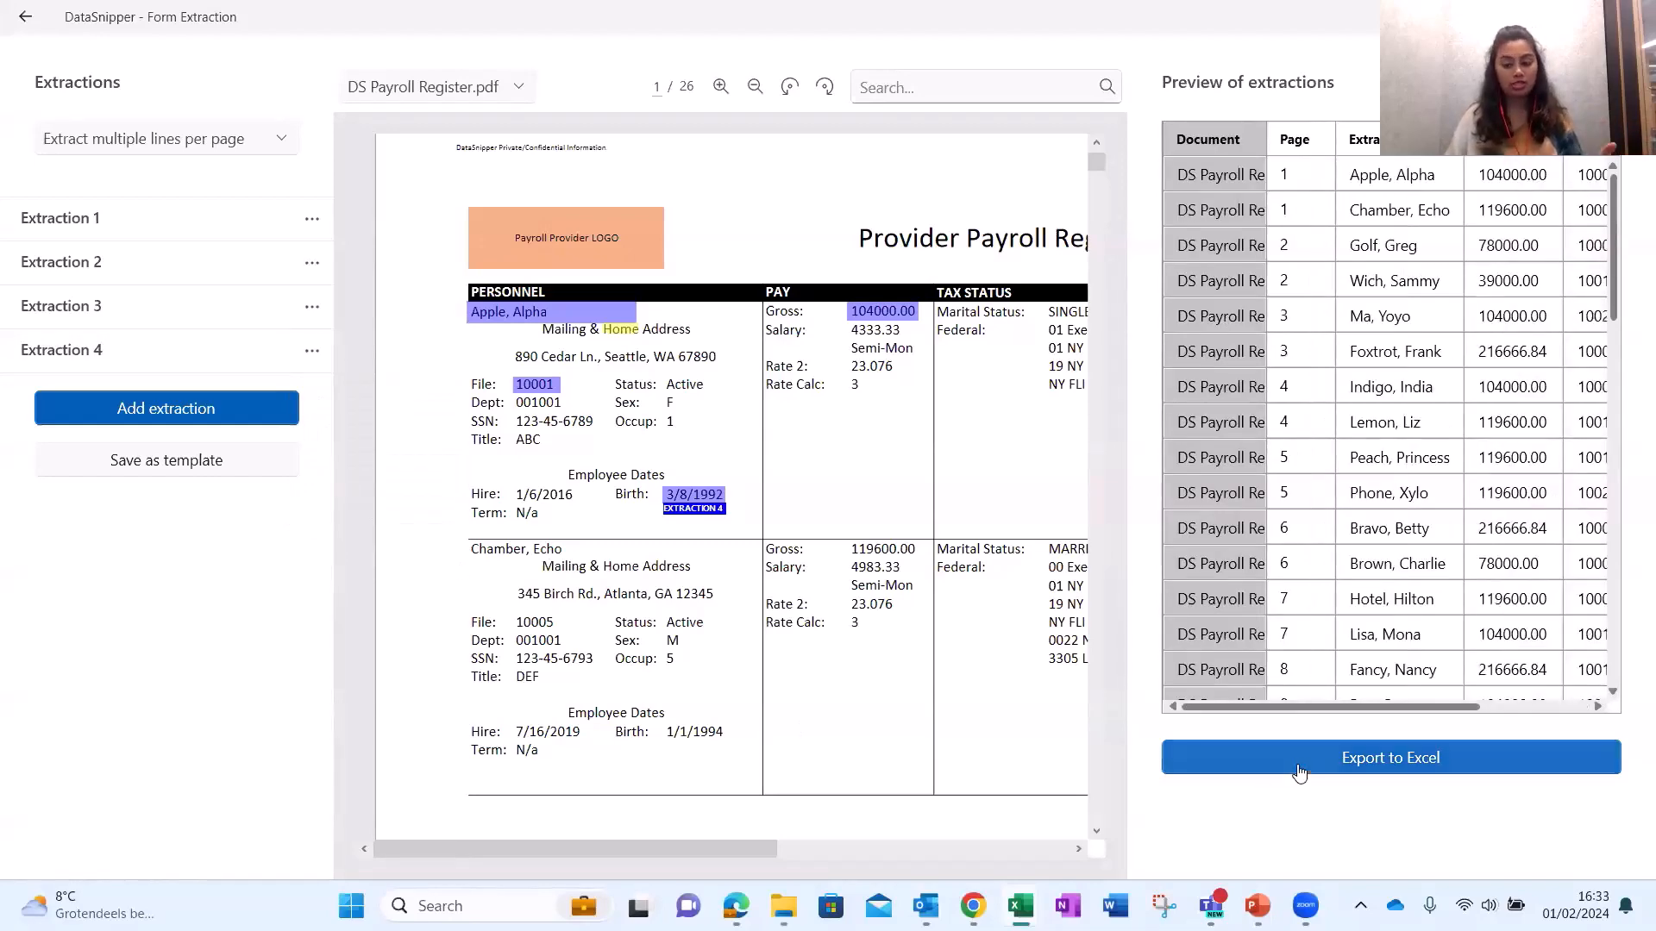
Export the extracted payroll data to Excel, creating the Form Extraction 3 sheet.
click(1299, 770)
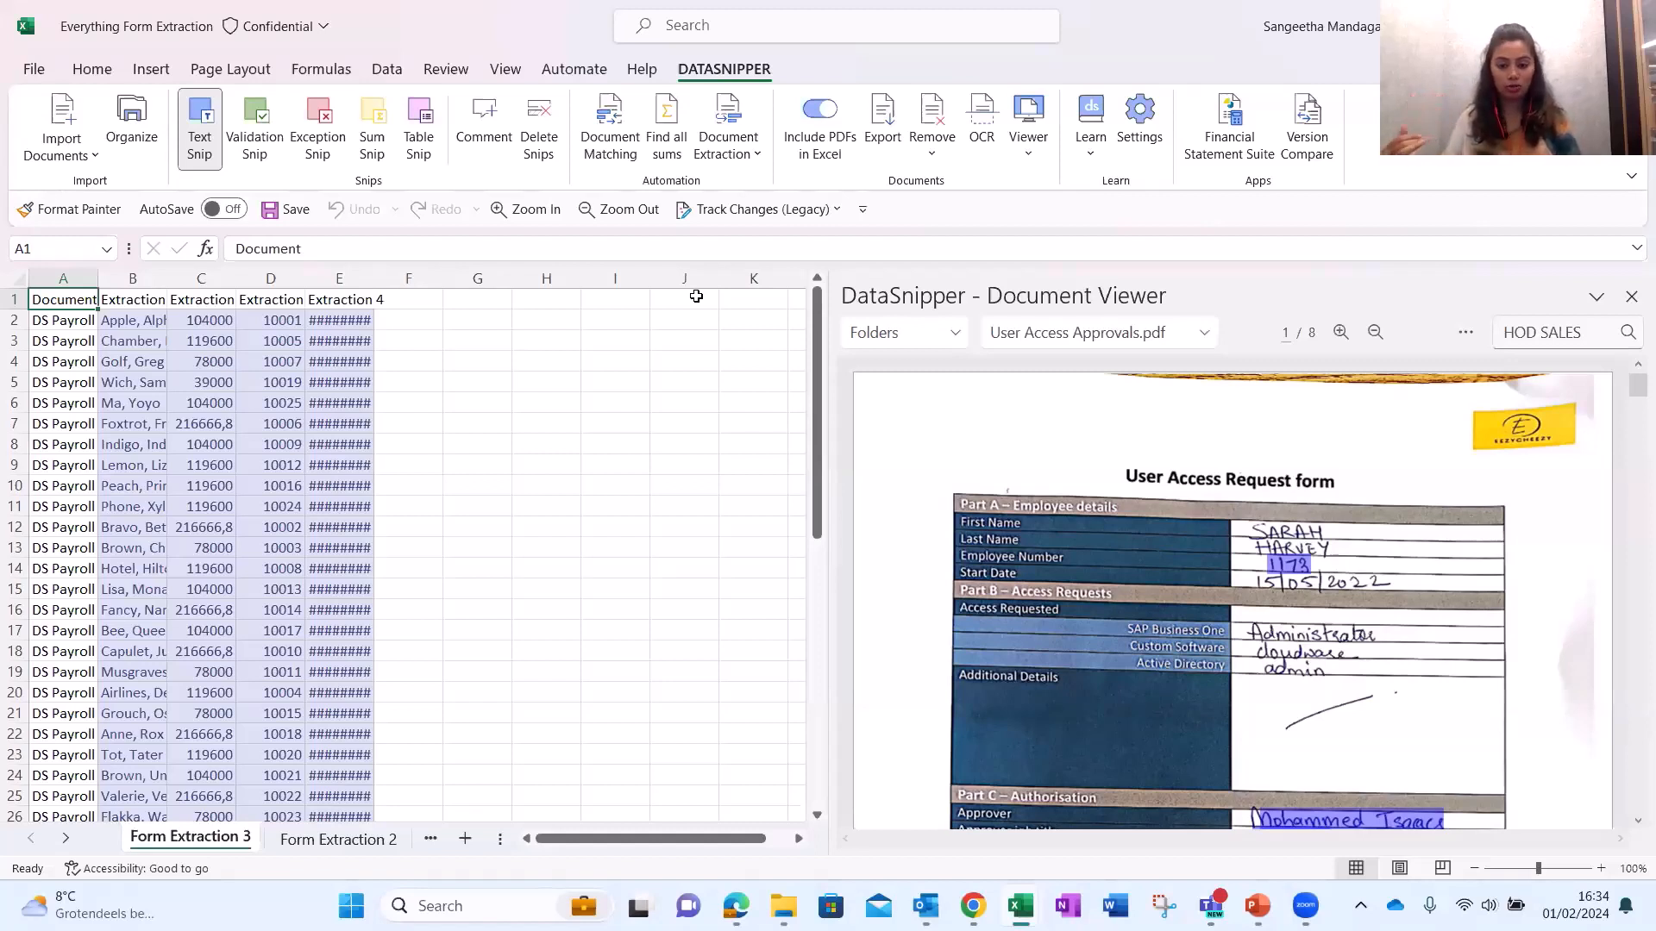
Back in Form Extraction, cancel saving as a template and exit without saving changes.
mouse_move(1020, 906)
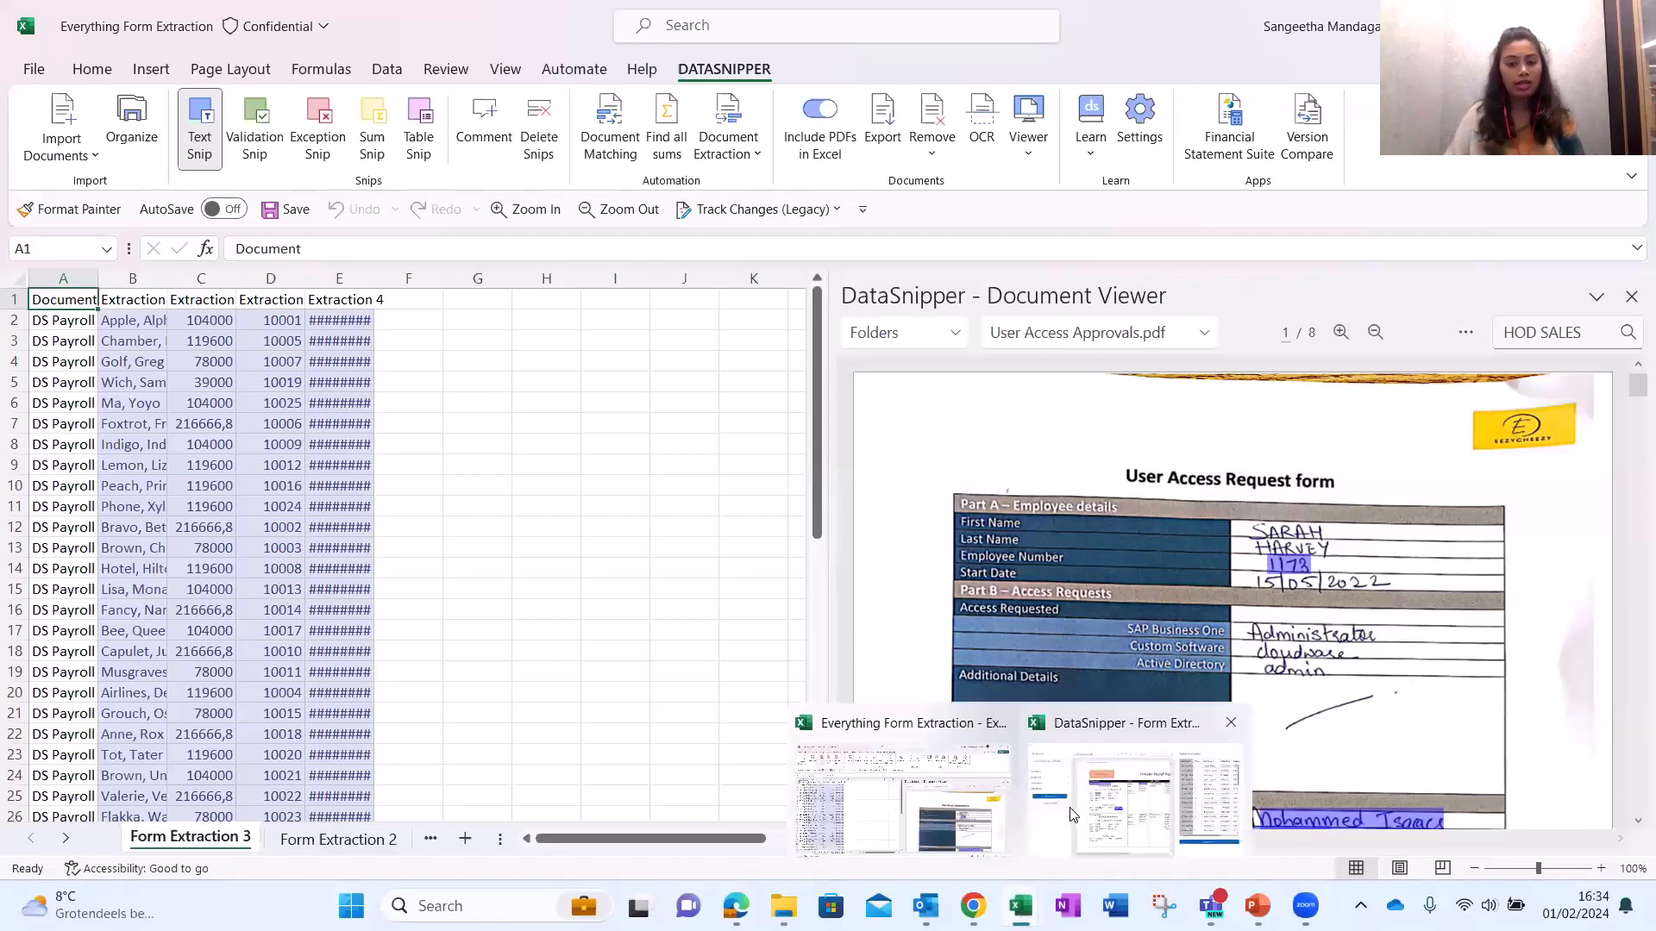
click(1070, 814)
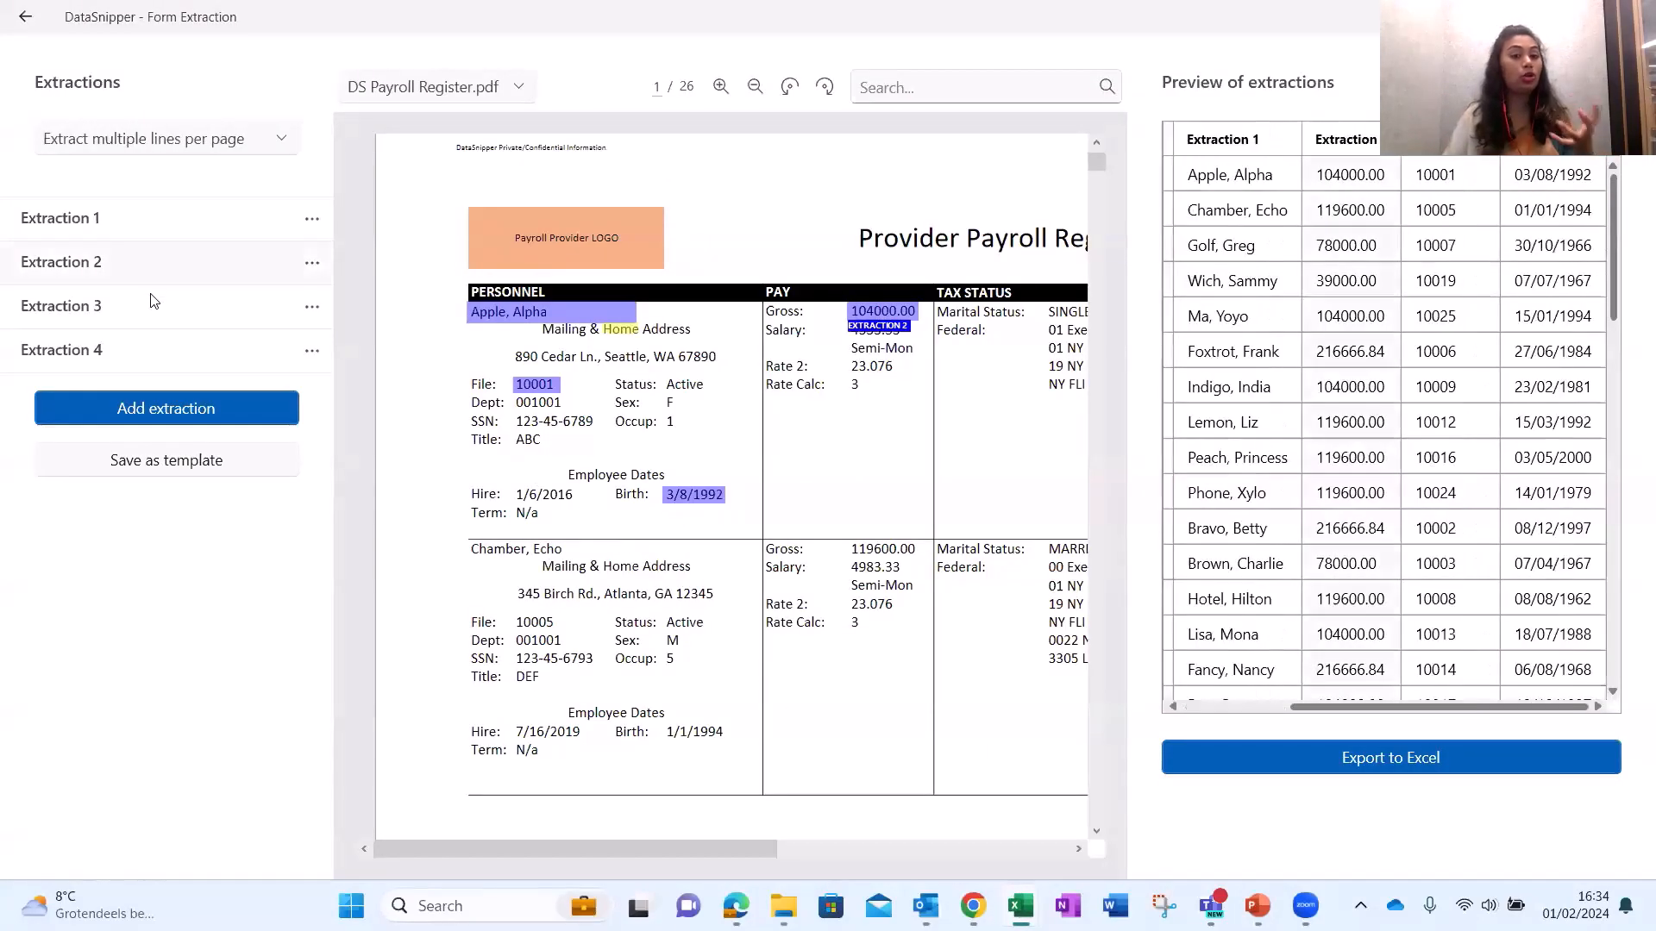
click(157, 465)
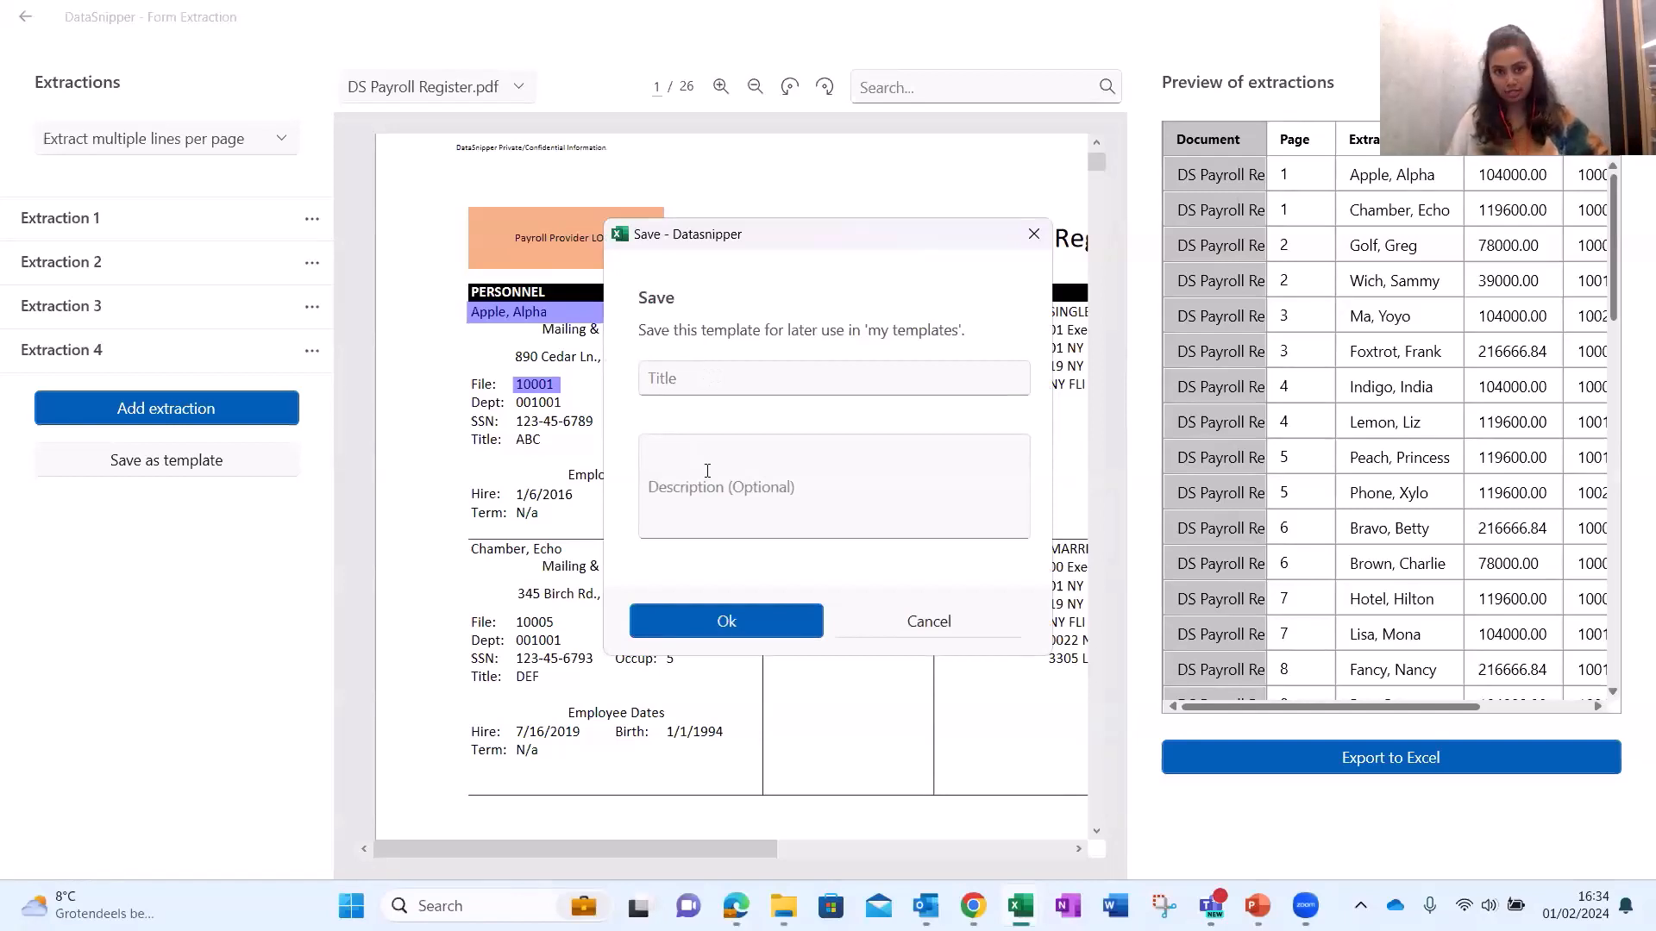
click(938, 632)
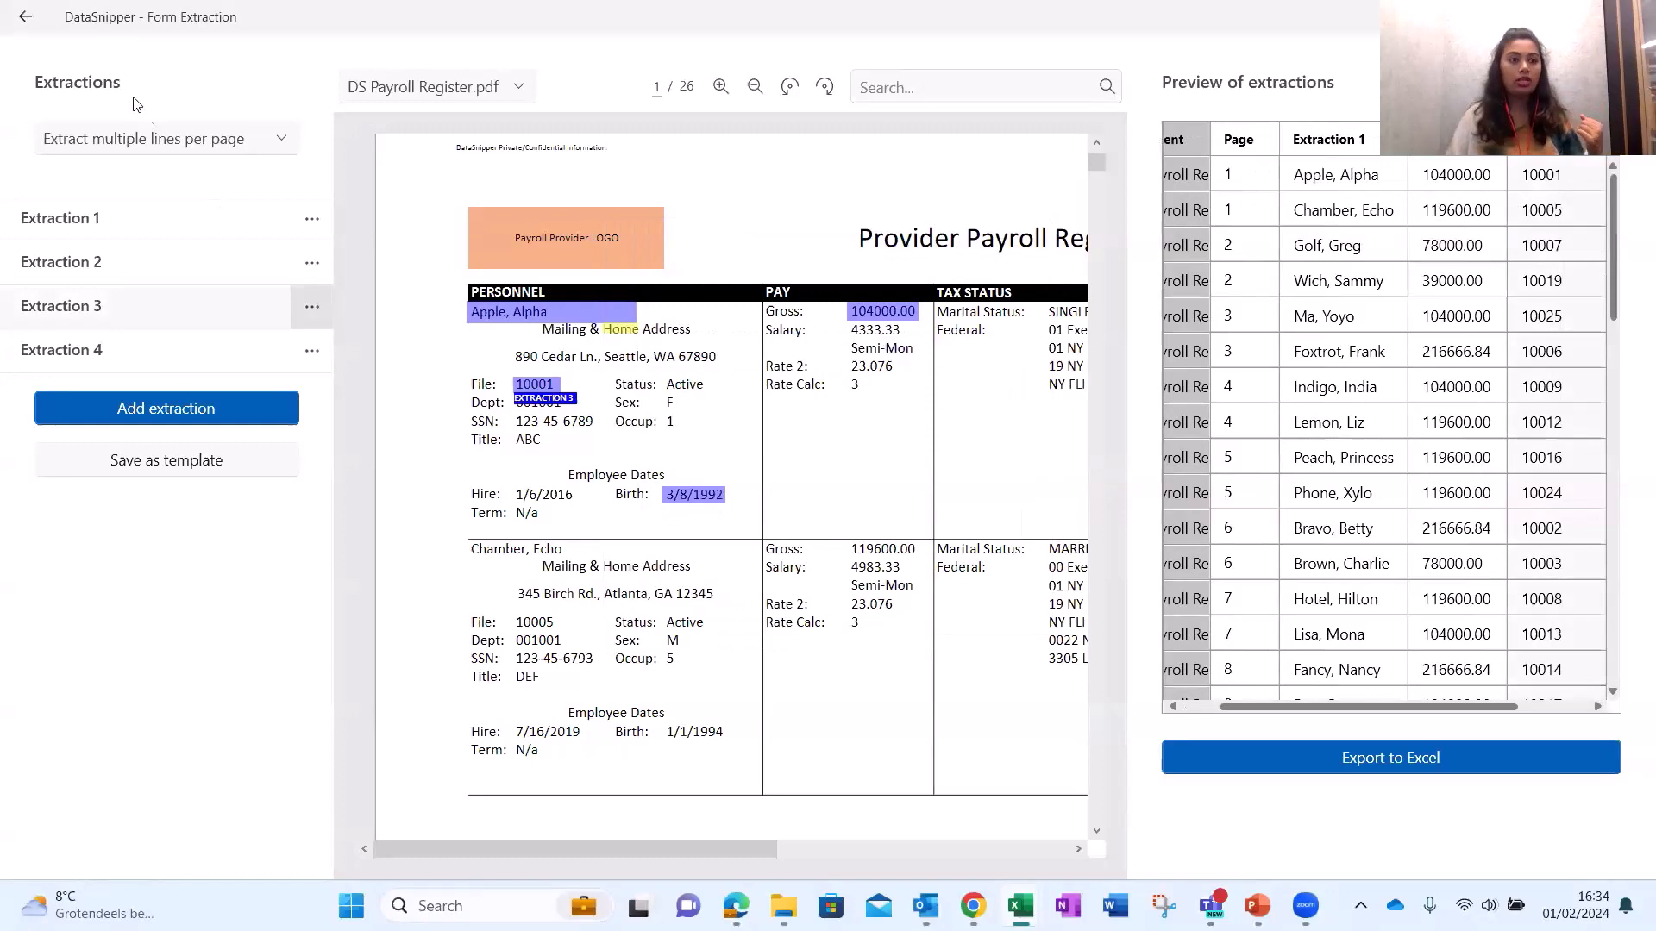
click(25, 17)
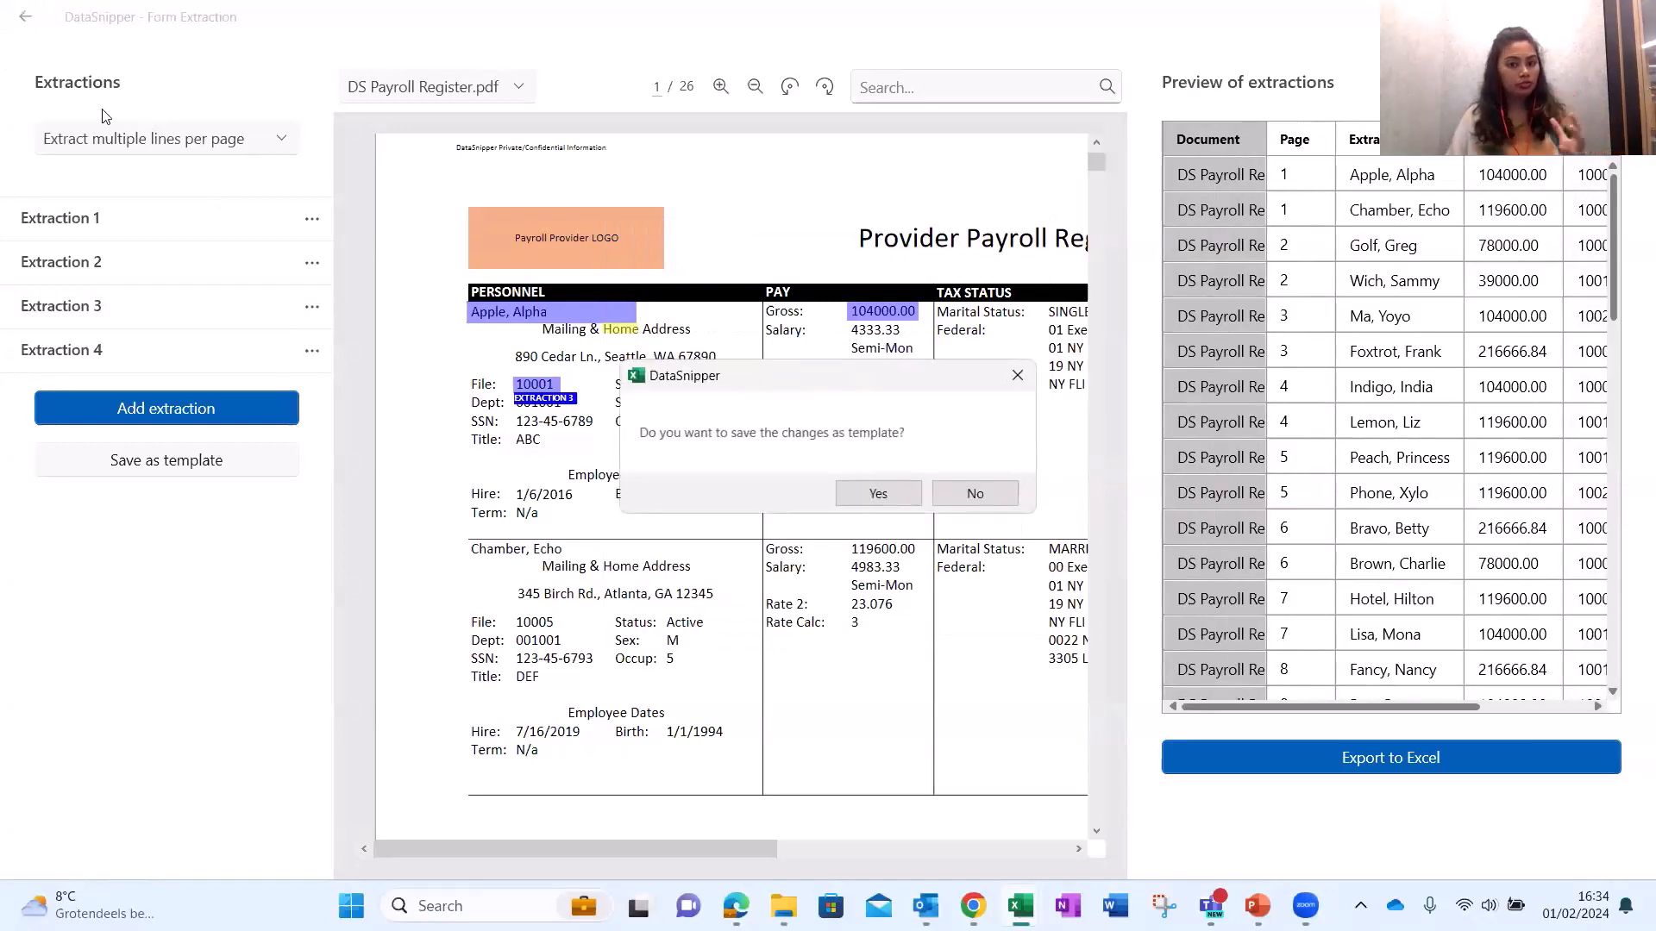
click(957, 491)
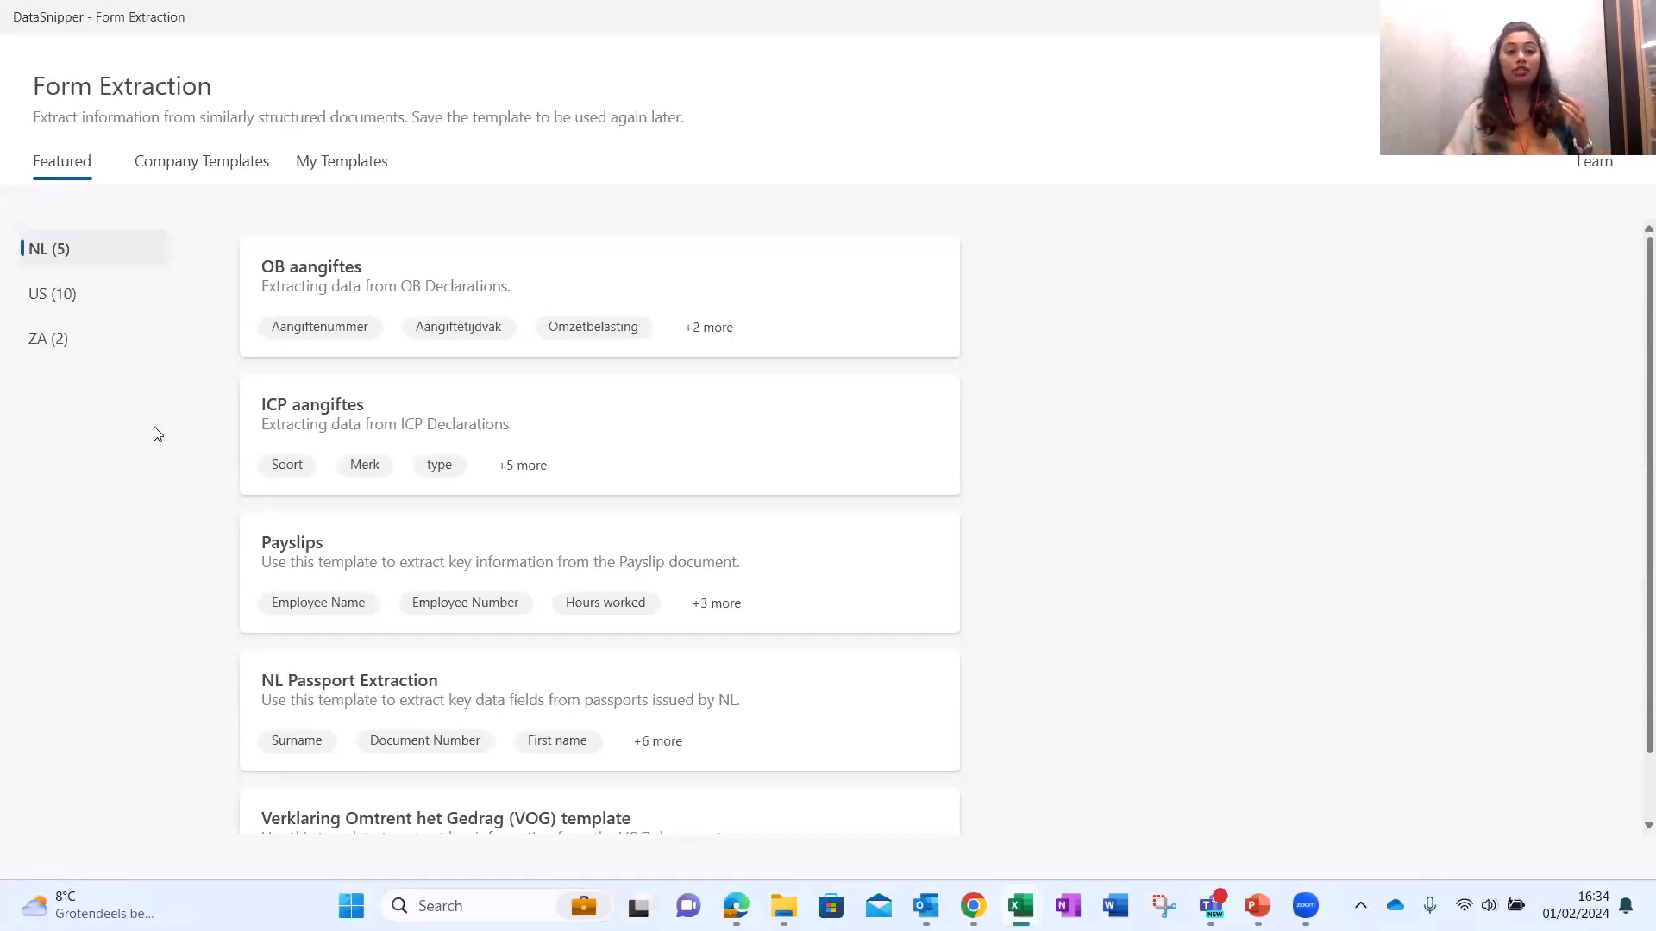
Browse the US and ZA featured templates, then switch to Company Templates.
click(79, 299)
click(76, 342)
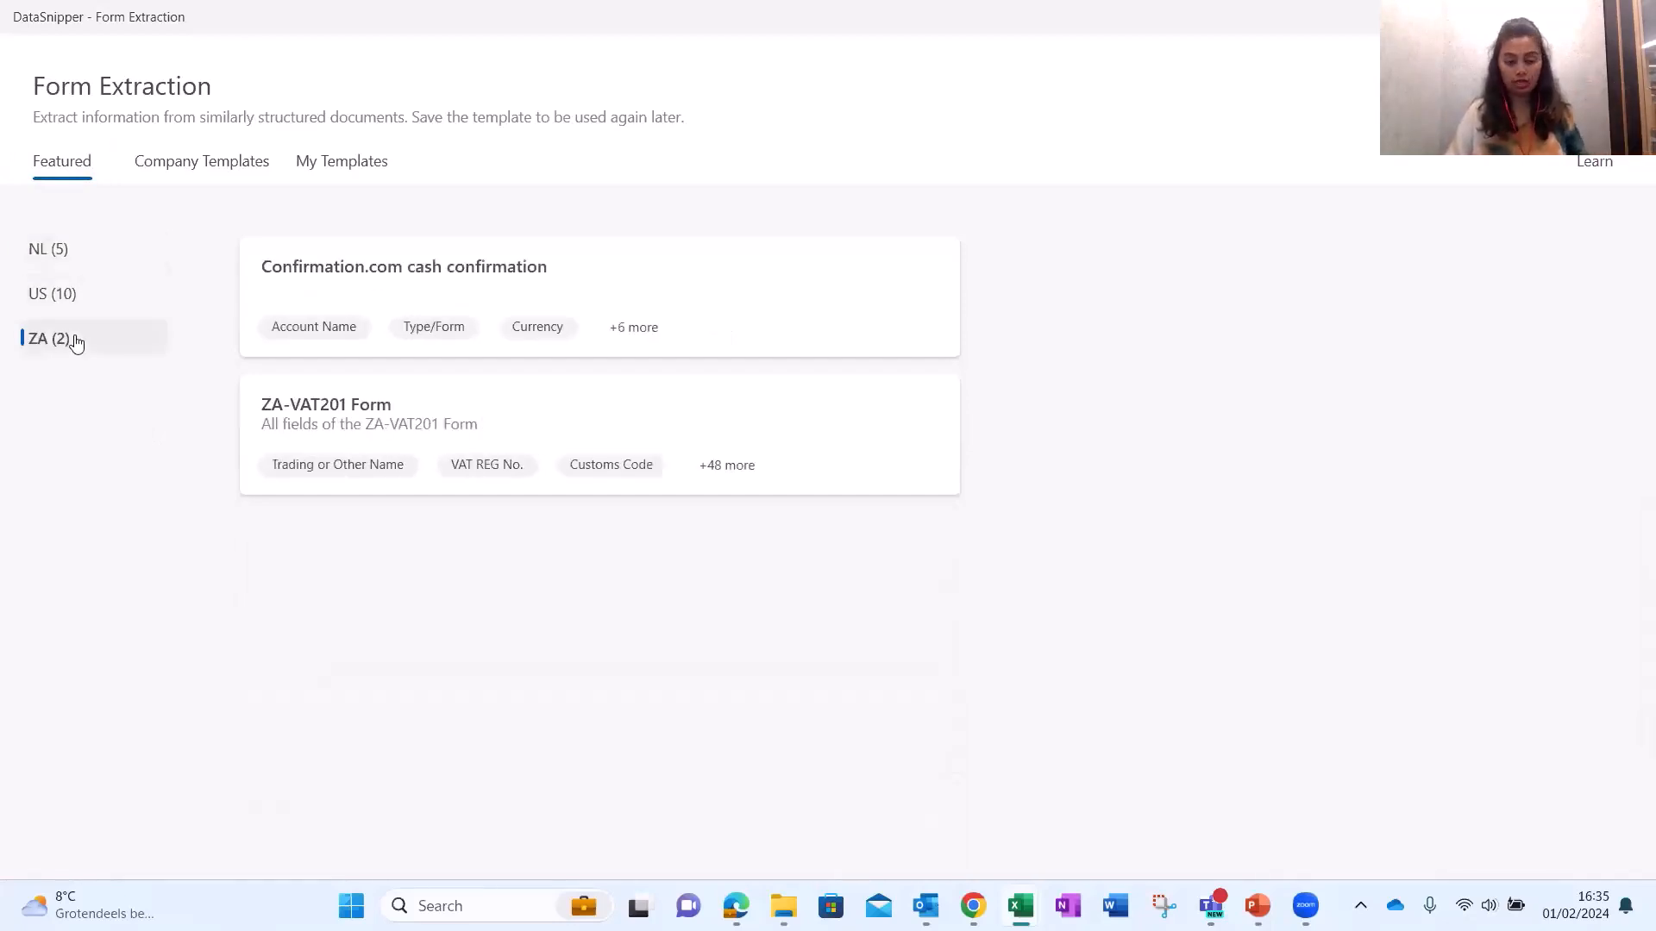
click(96, 295)
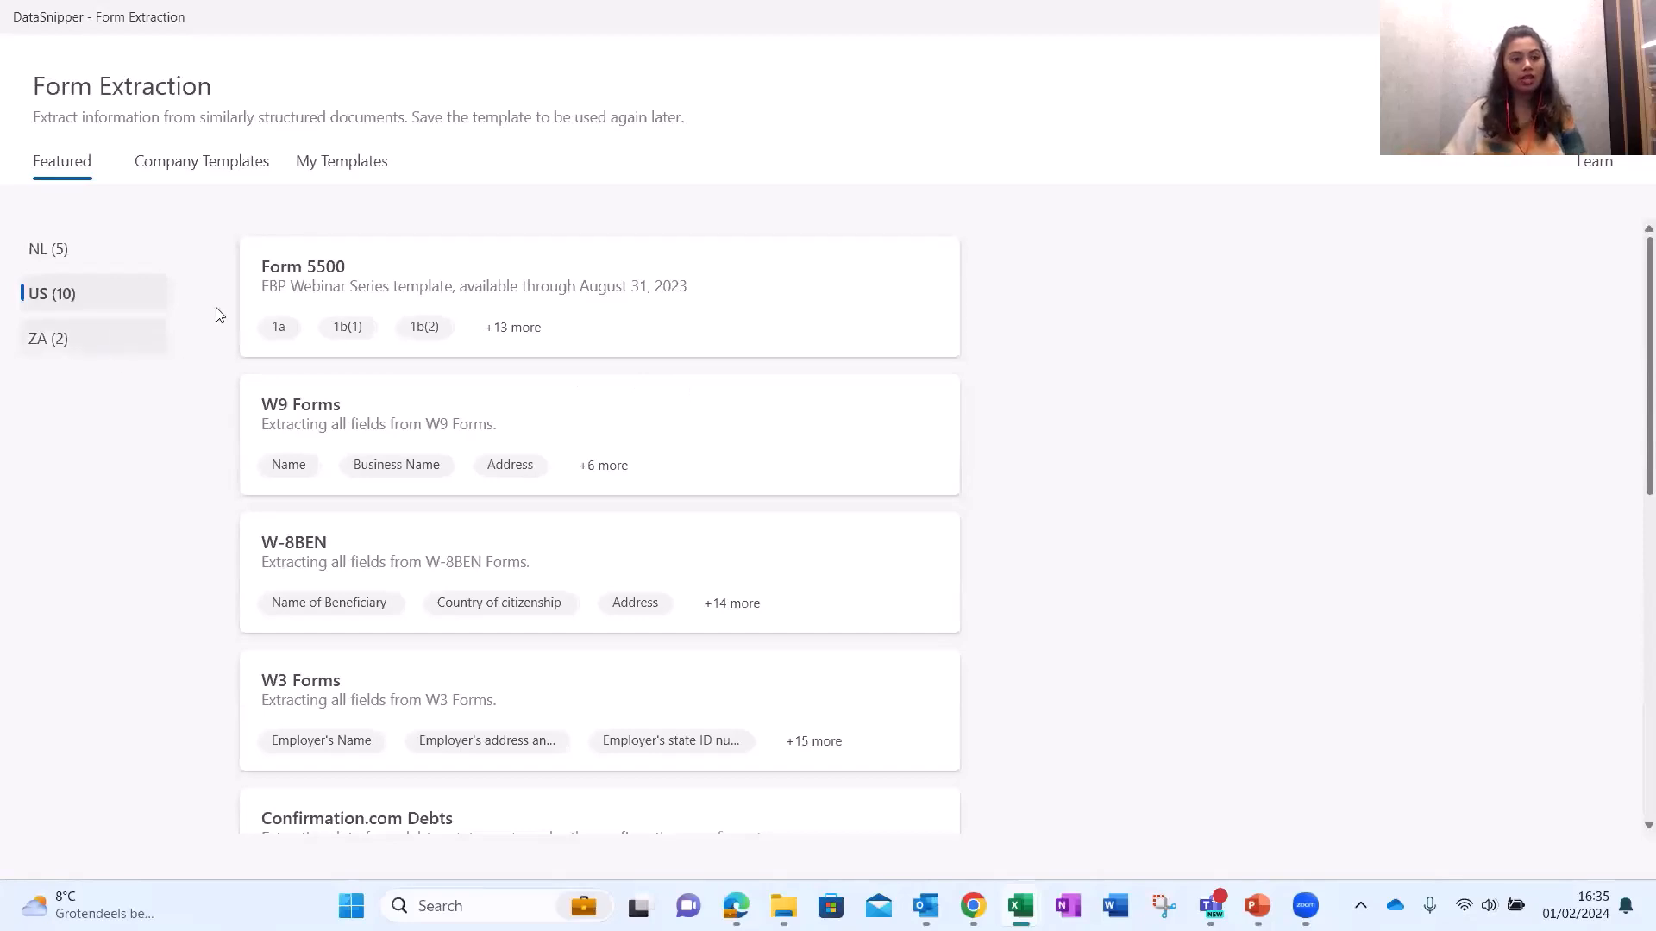
scroll(524, 484, down, 4)
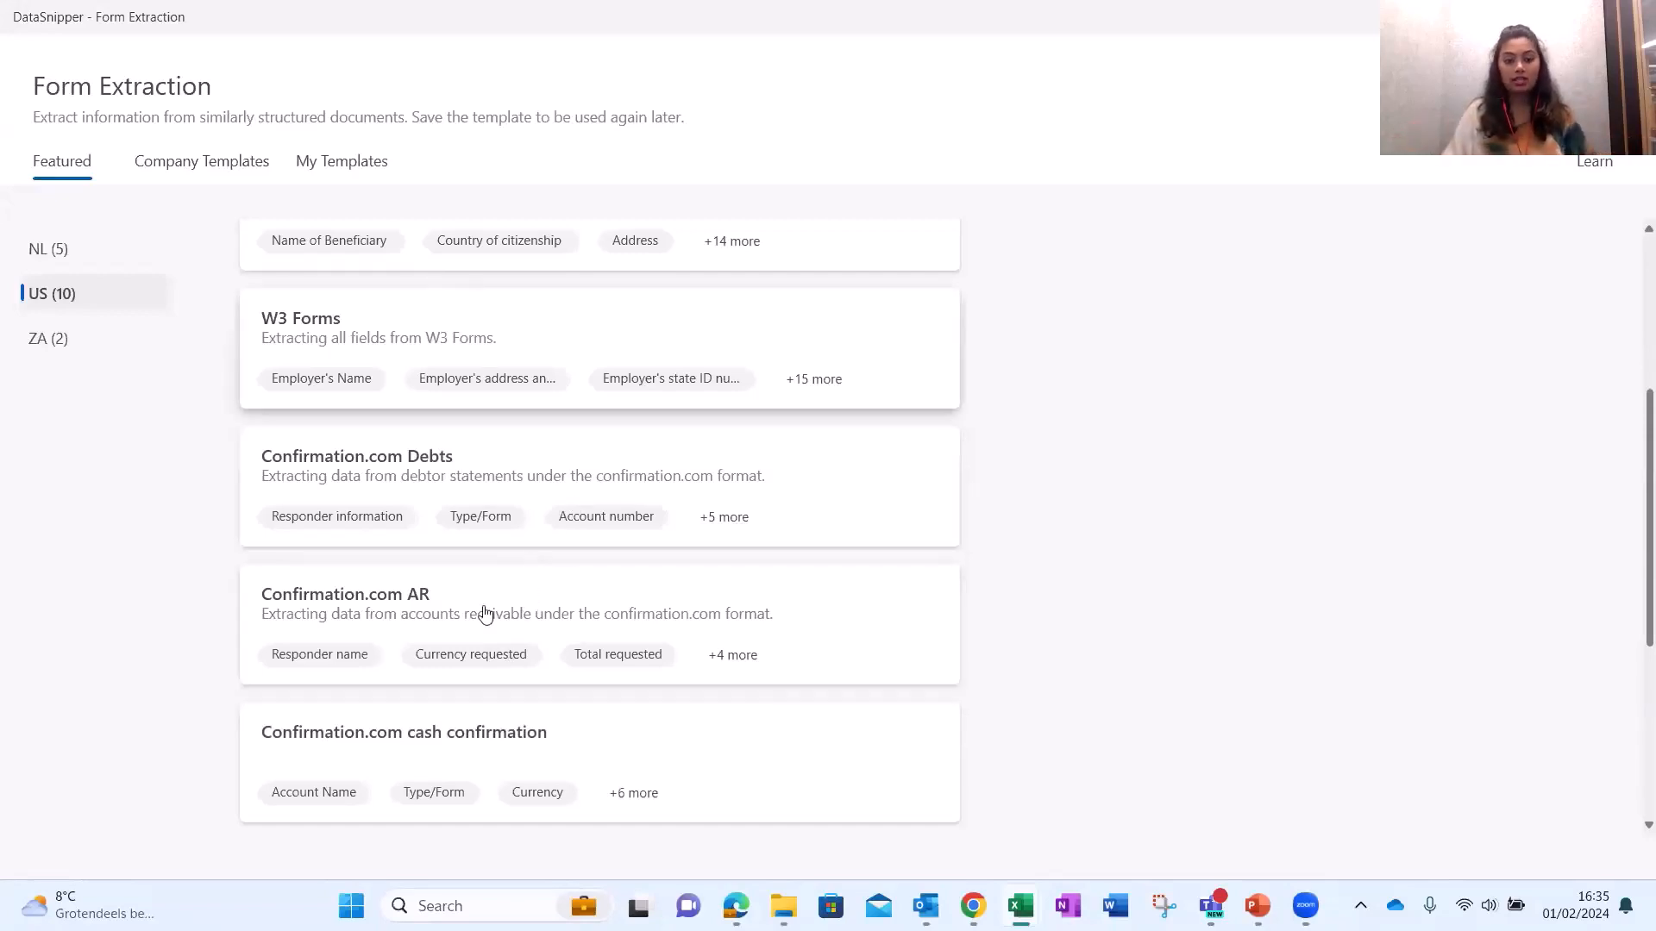
scroll(648, 584, up, 4)
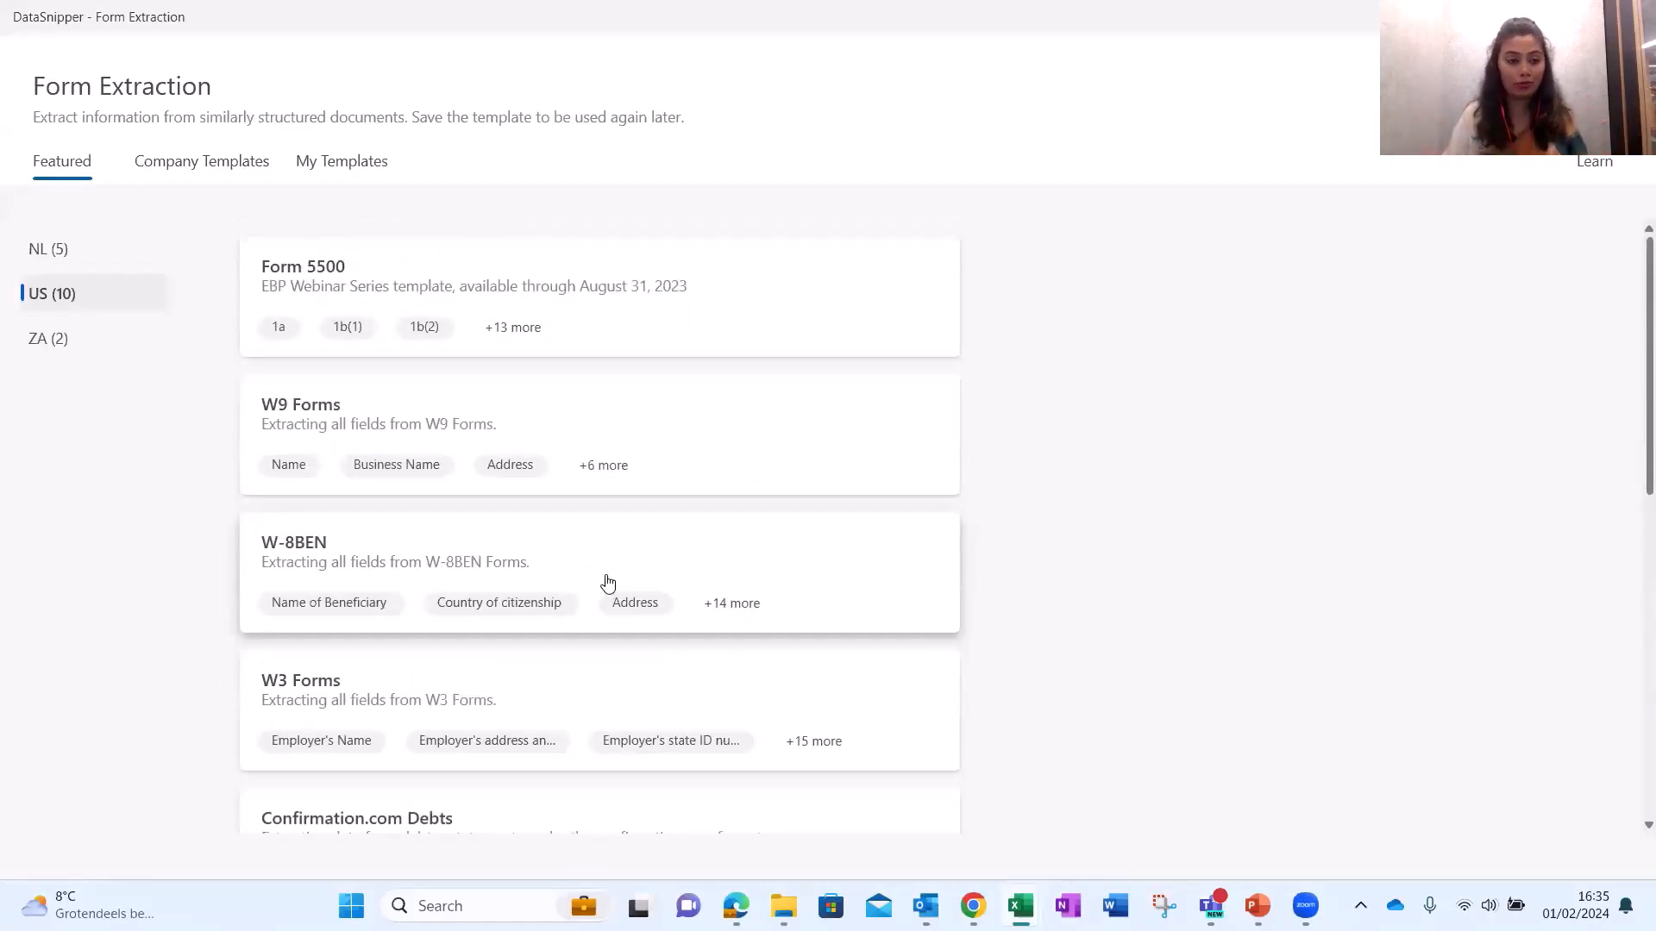
click(191, 170)
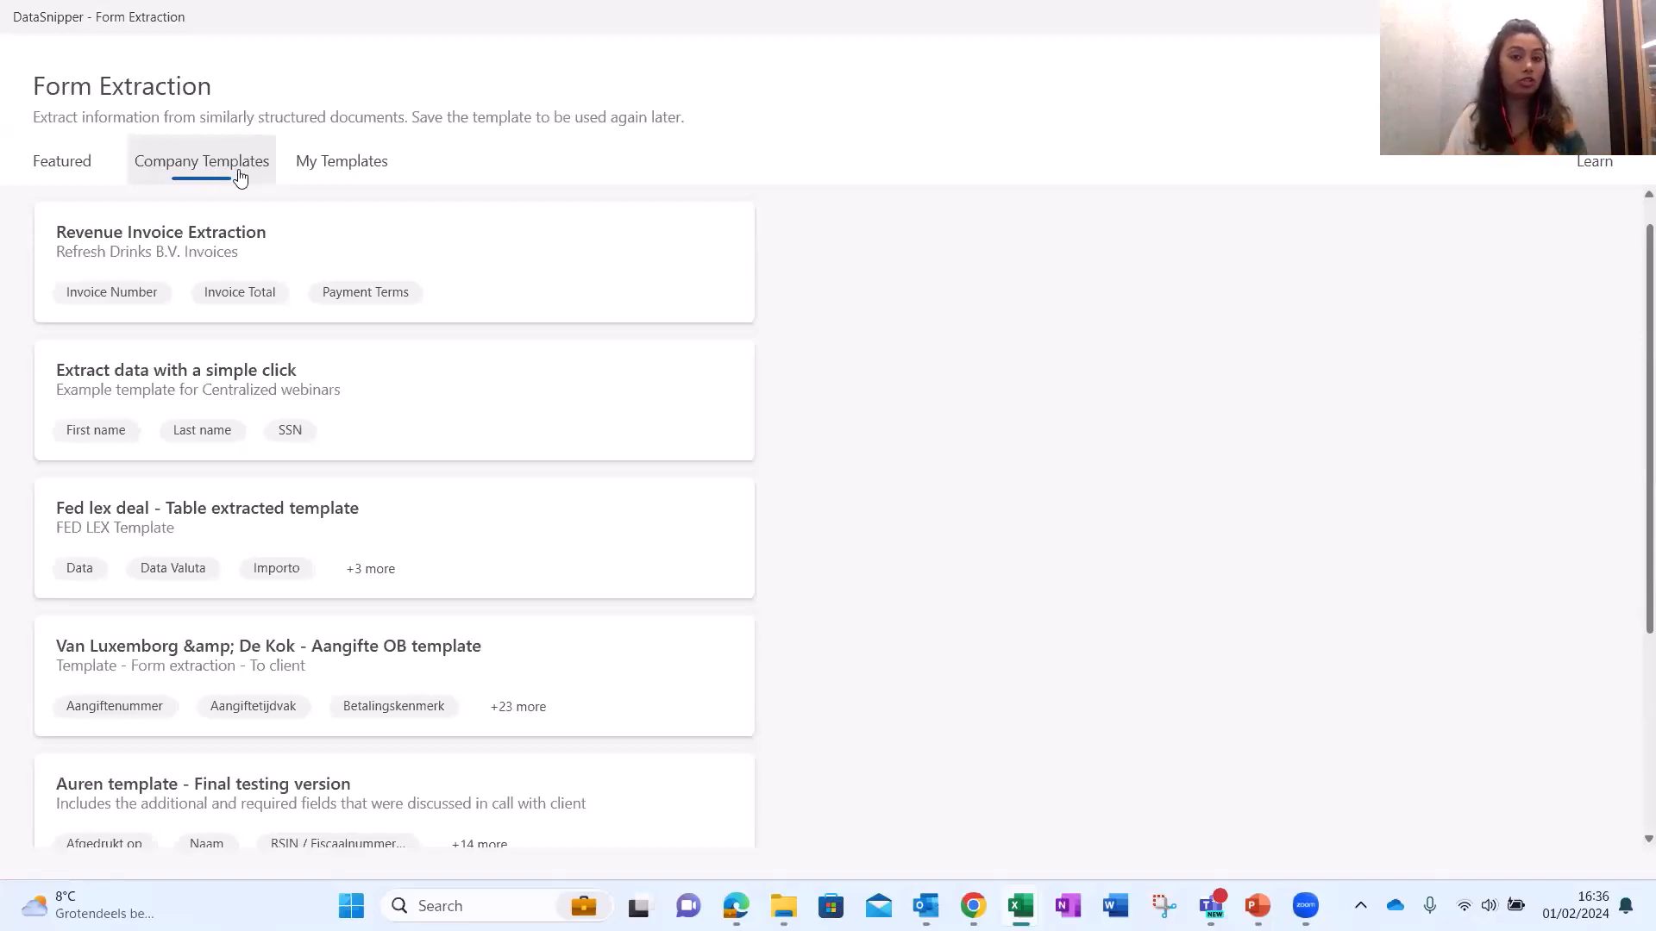
Show the My Templates list with Test Template, Trail and 1040 forms.
click(349, 173)
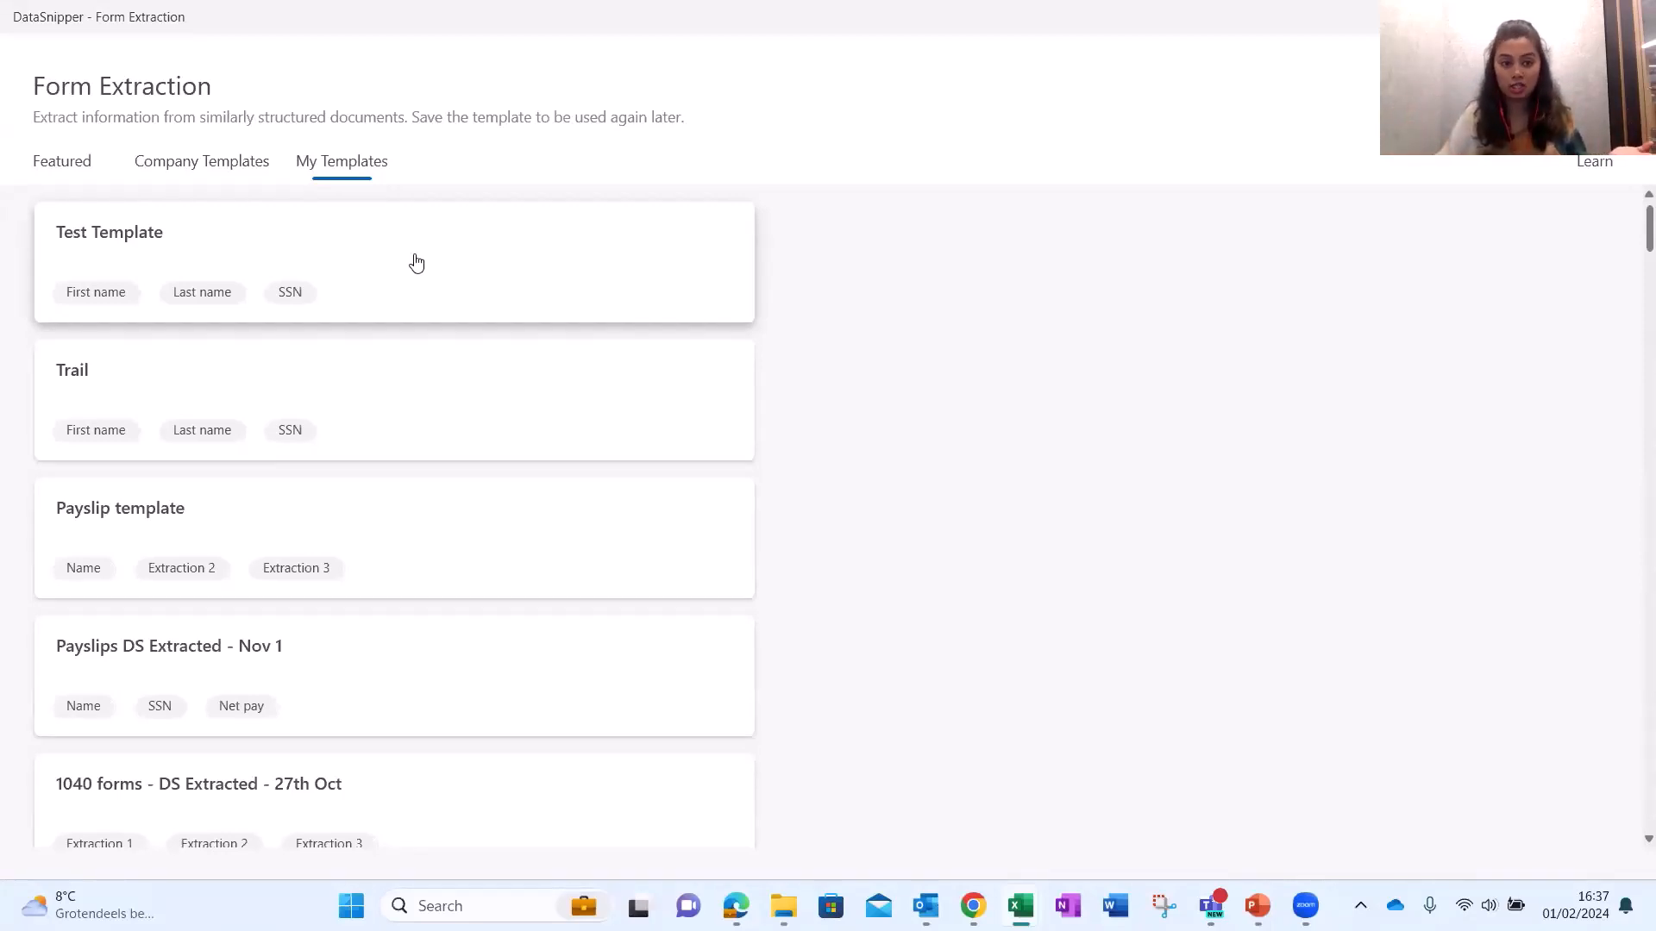
Download Test Template as Test Template.xml and return to the Featured templates.
right_click(416, 263)
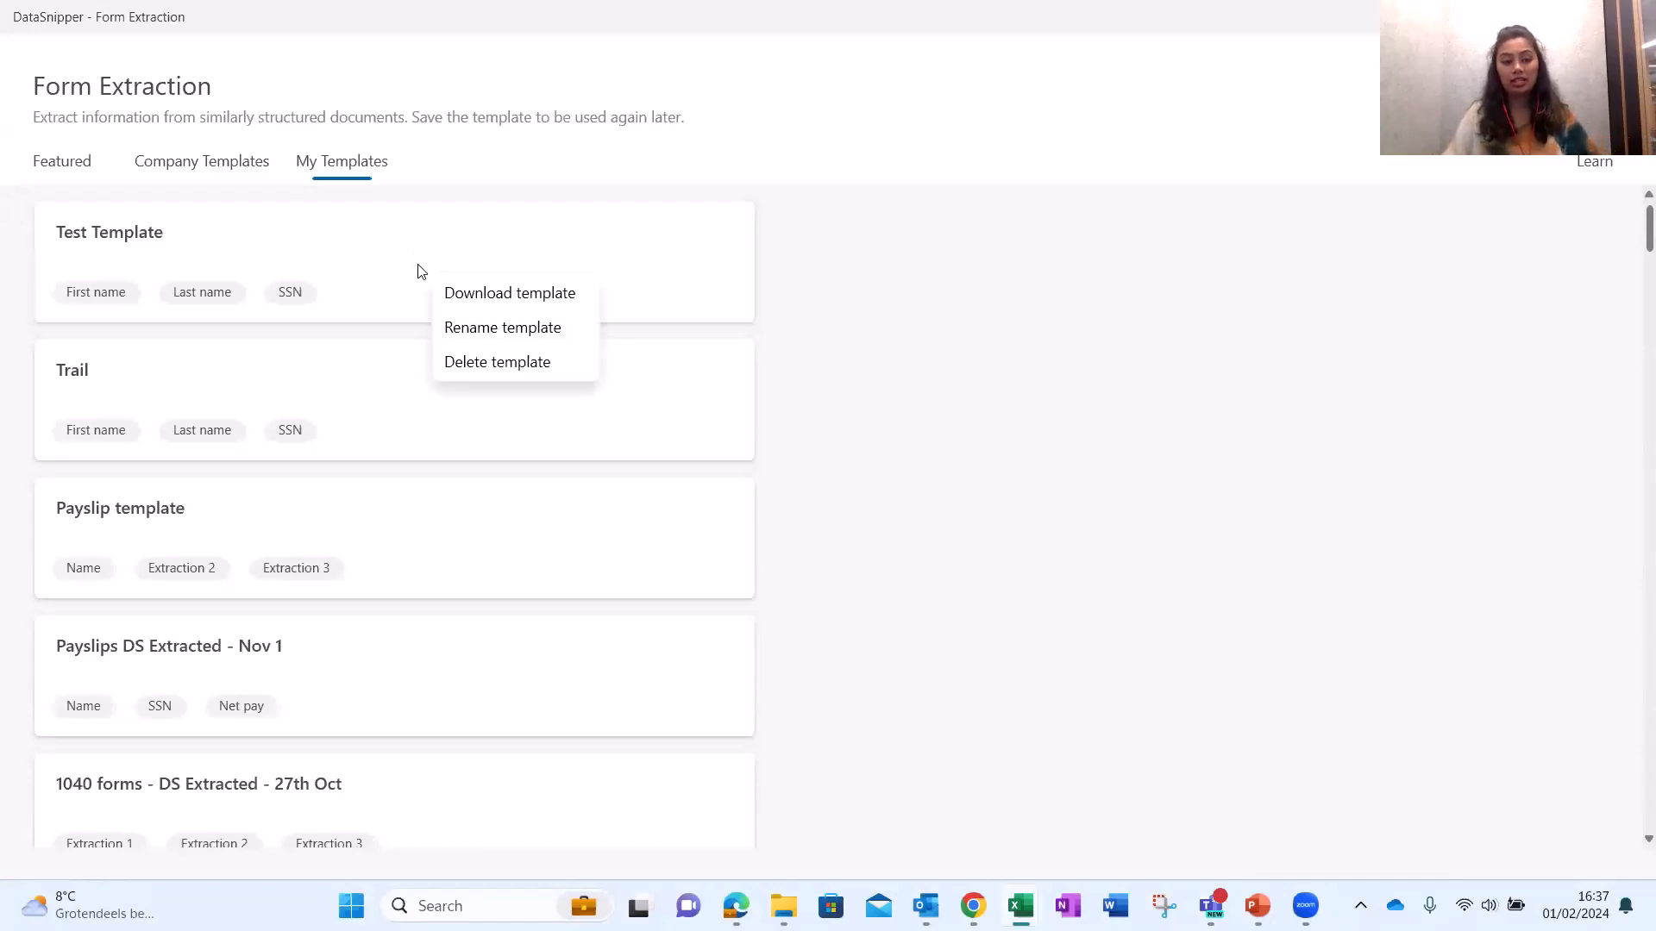
click(494, 298)
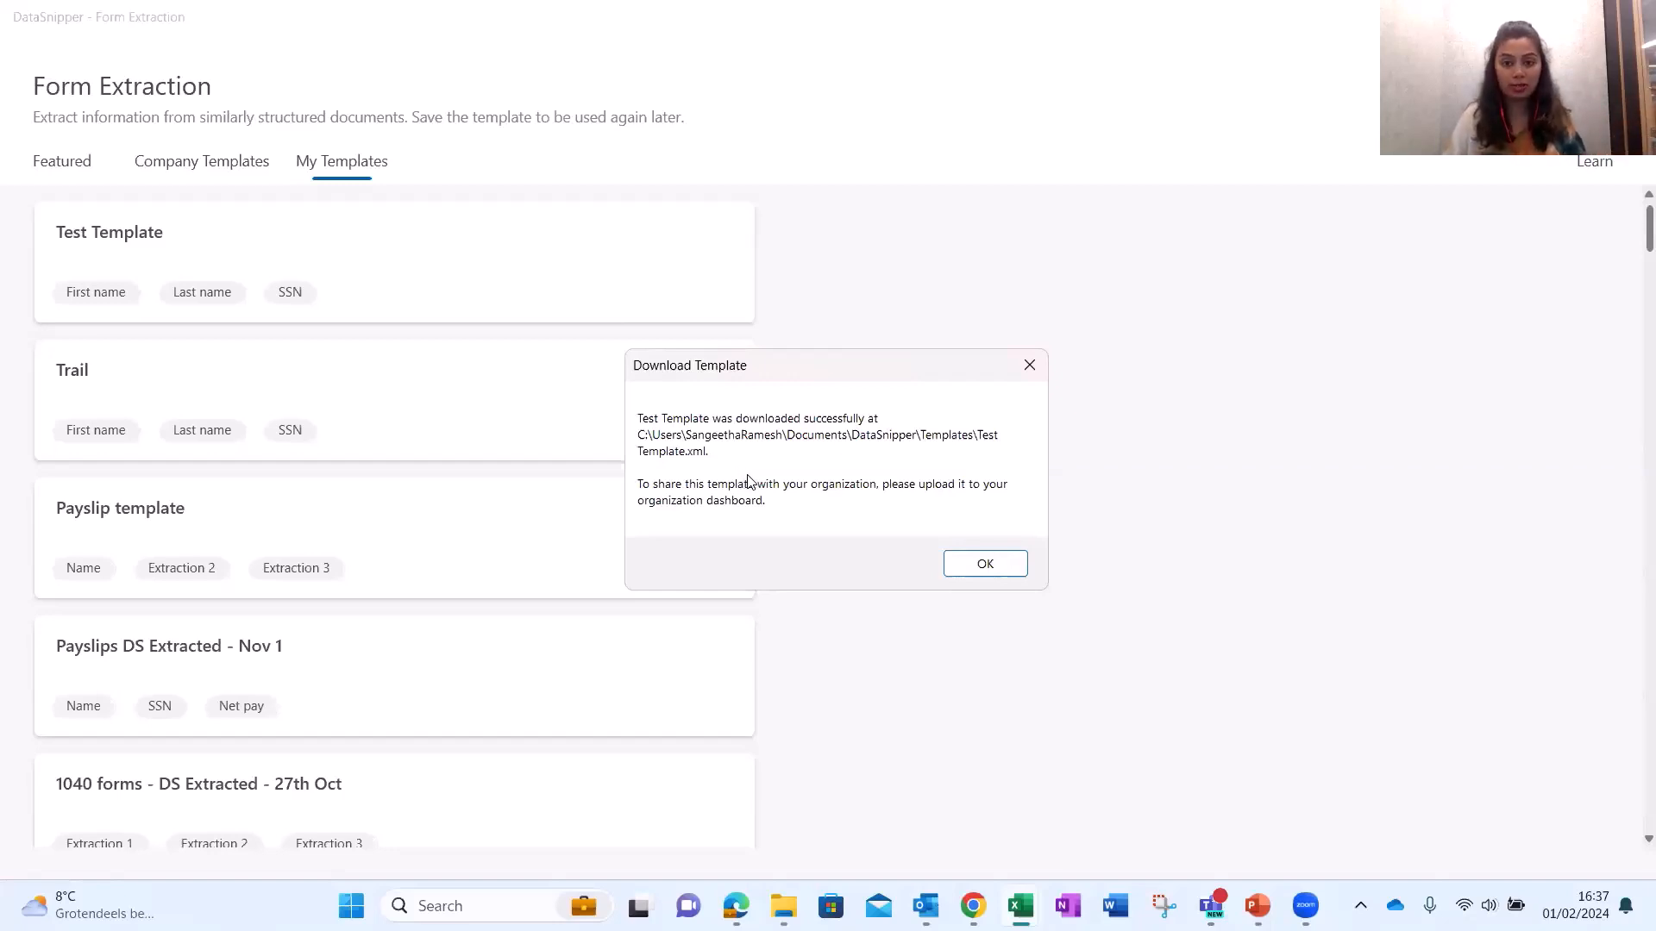
click(1003, 569)
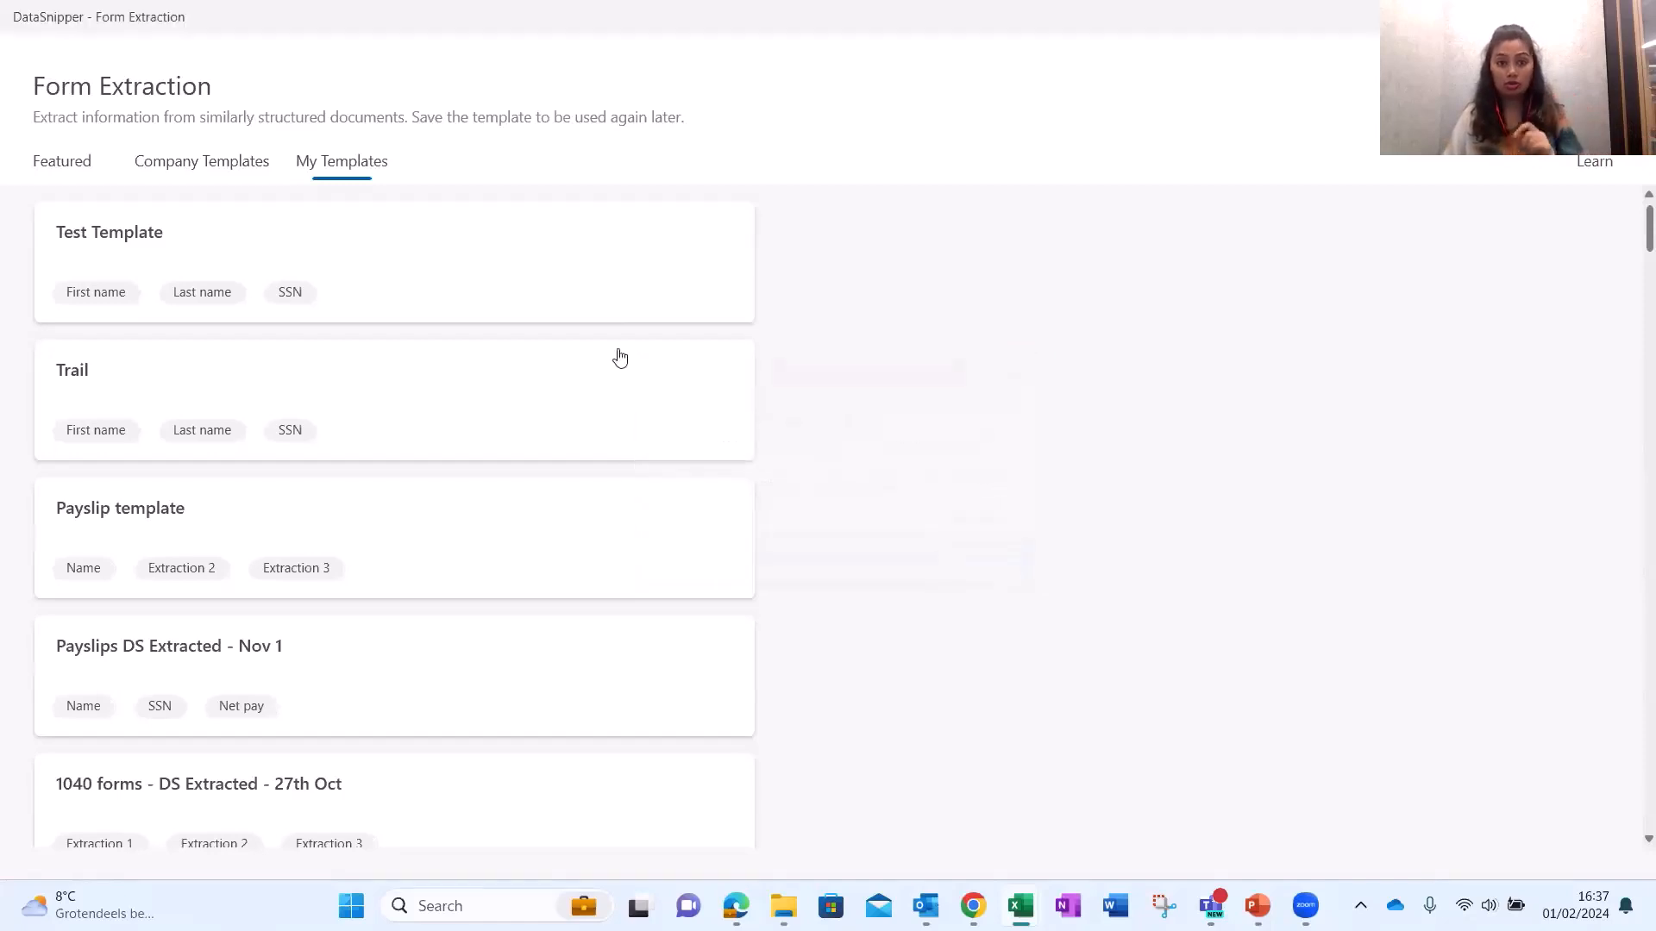
click(87, 181)
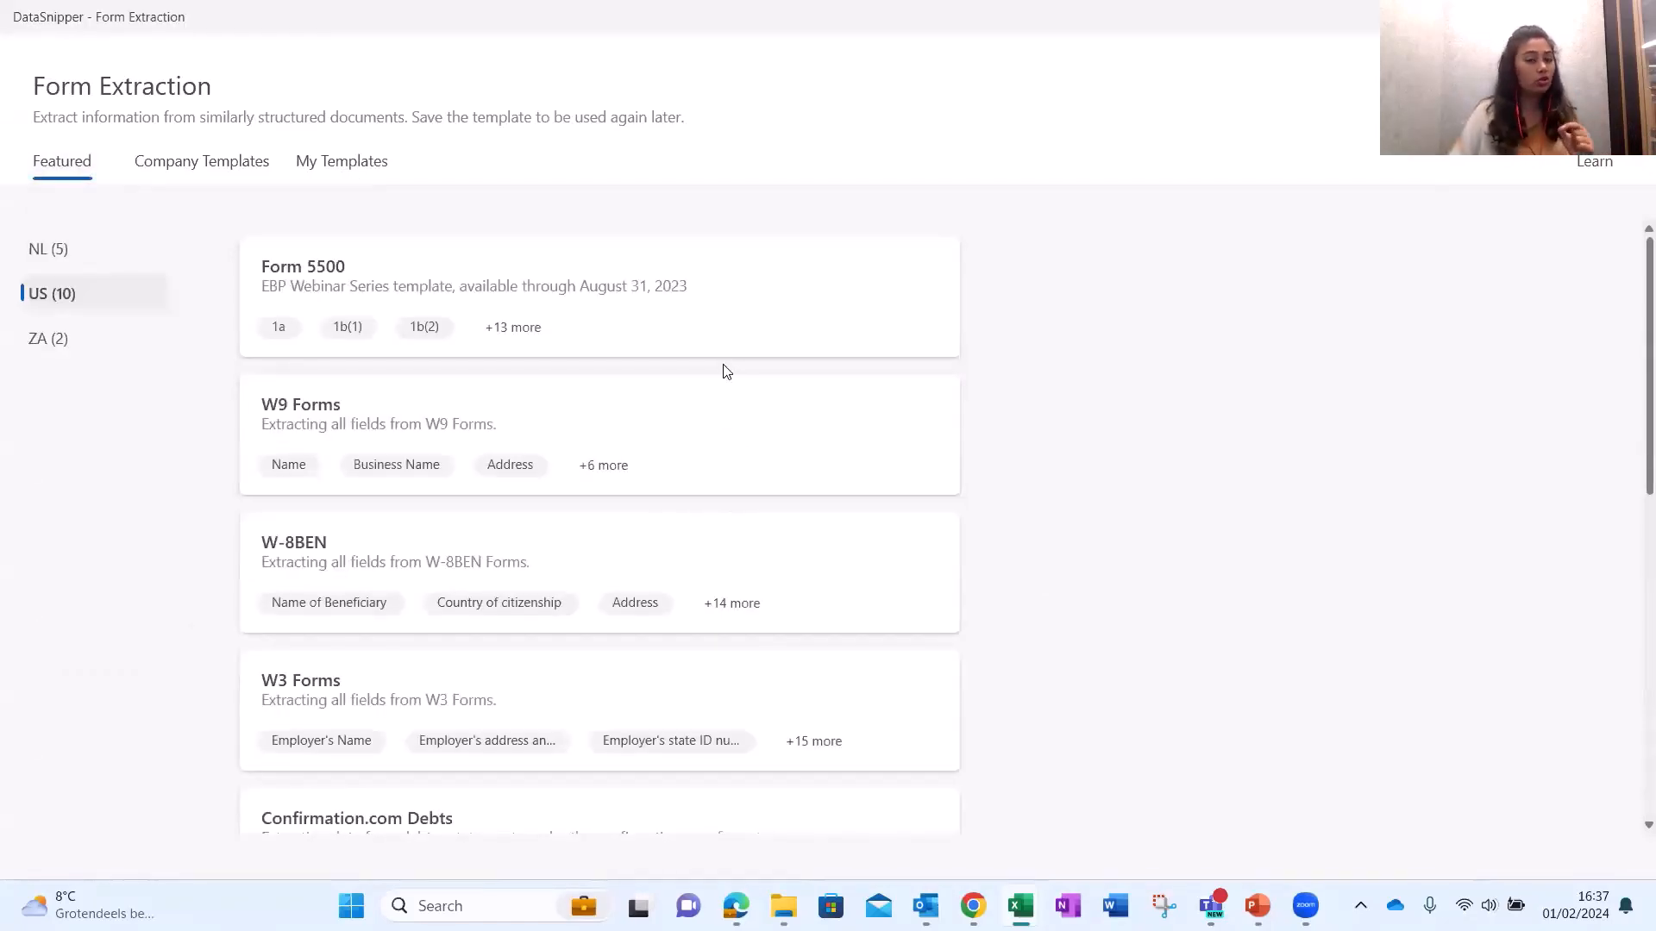
Show the Form 5500 card's options, then return to Company Templates.
right_click(757, 318)
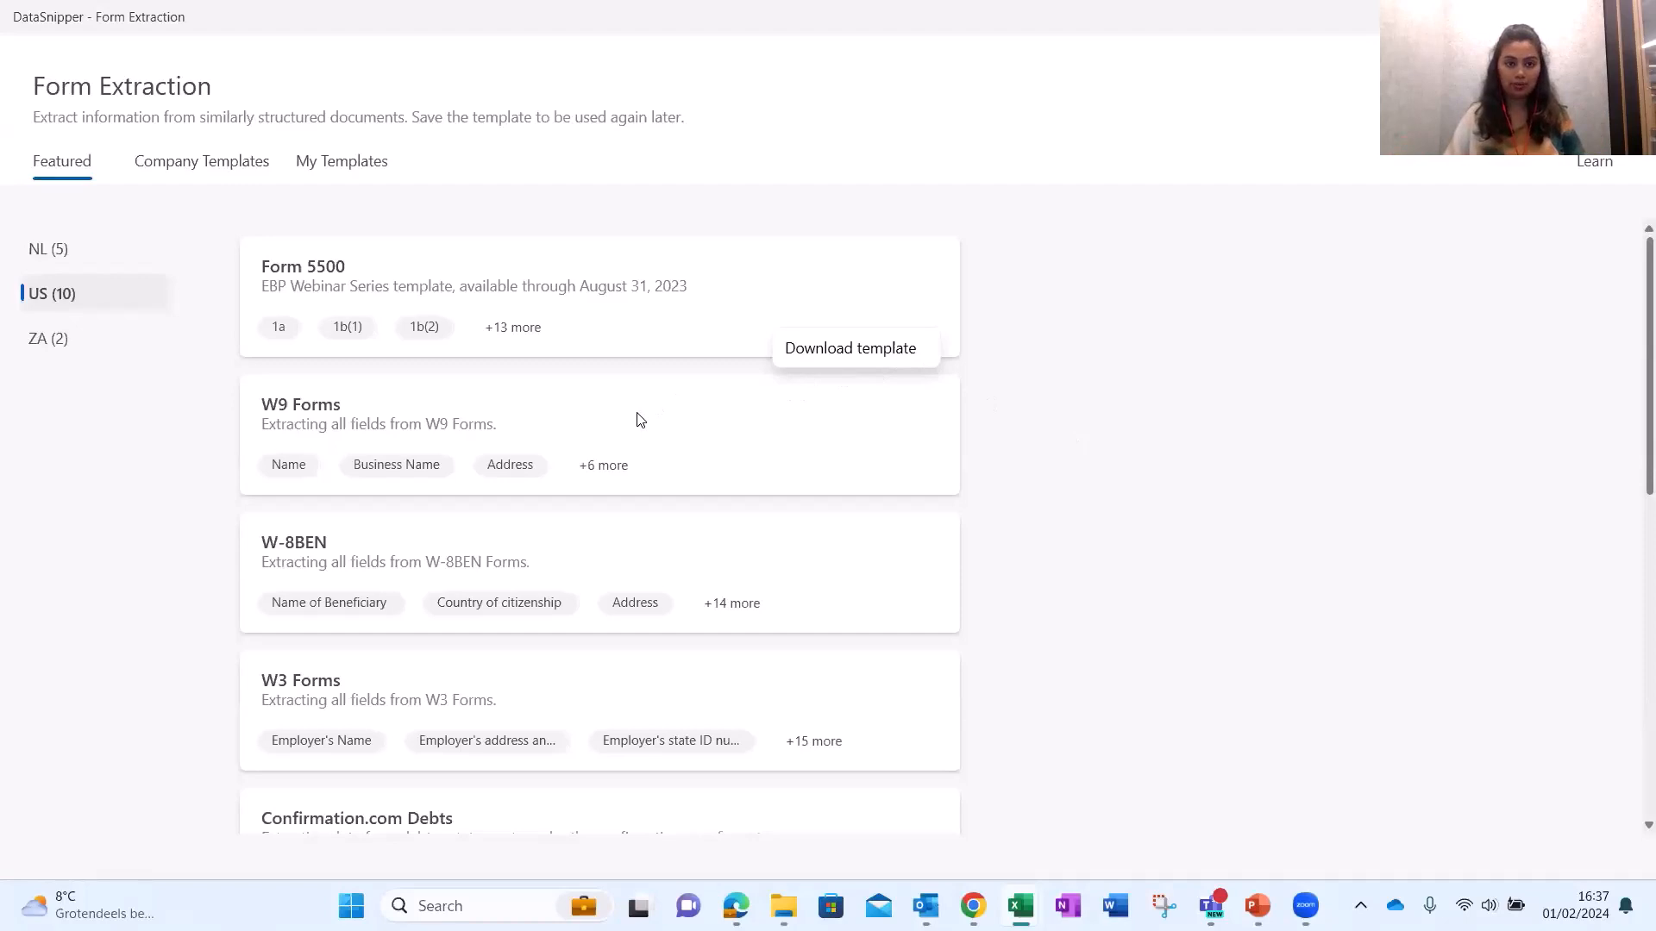
click(233, 166)
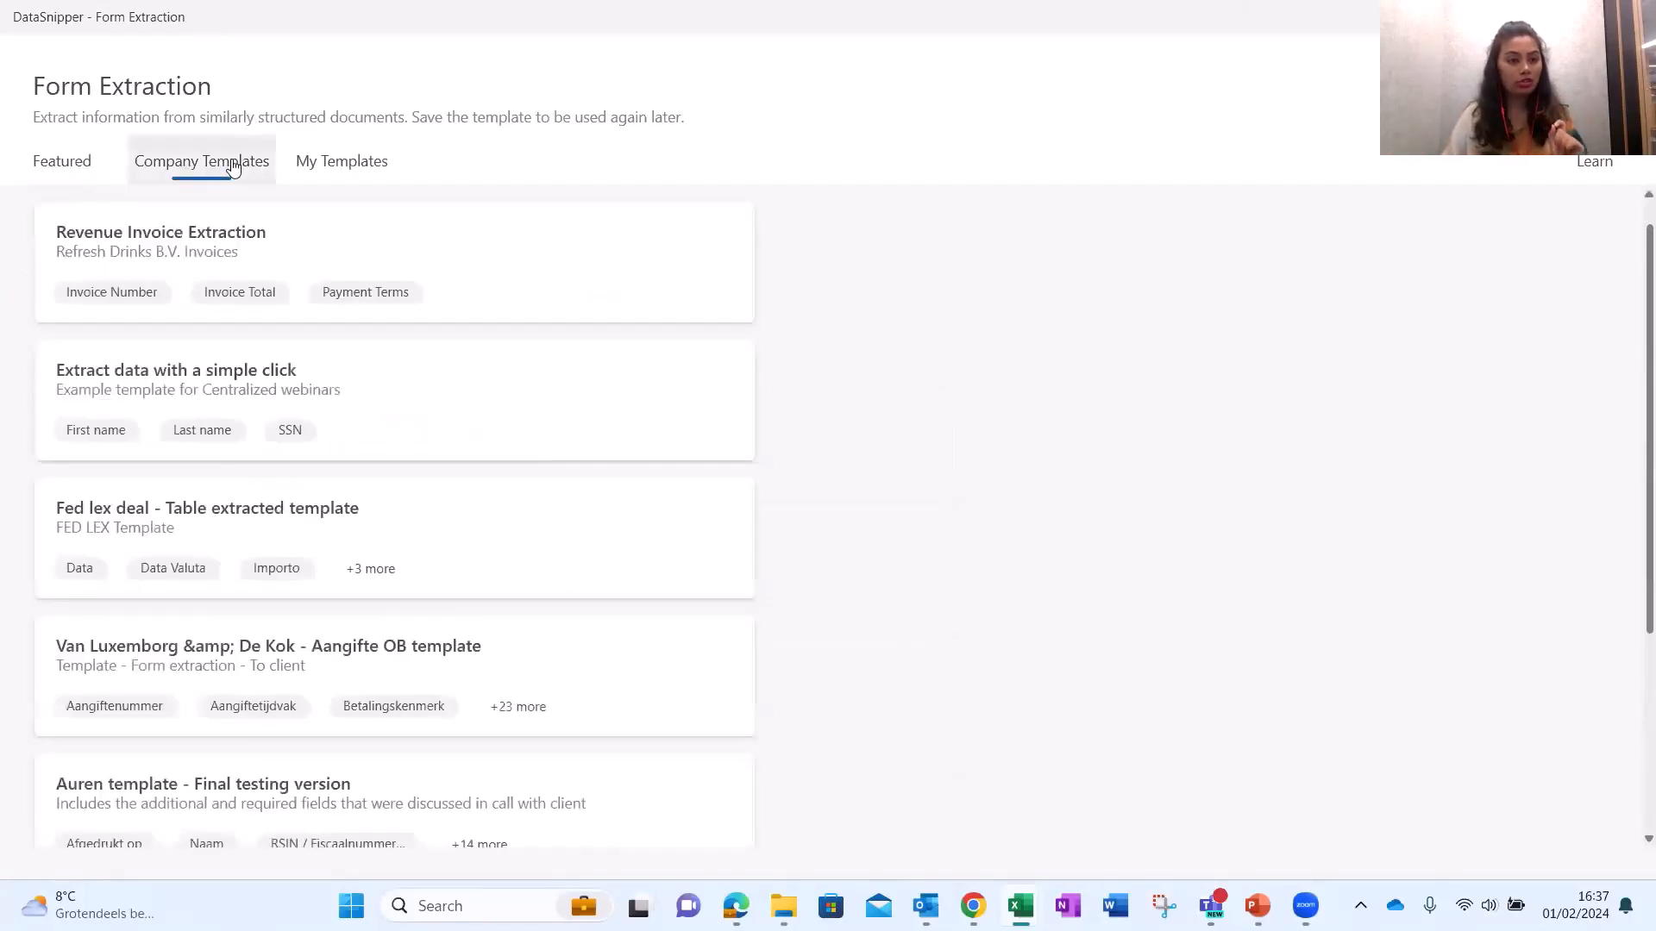
Run 'Extract data with a simple click' on all ten documents filtered by '1040'.
click(314, 377)
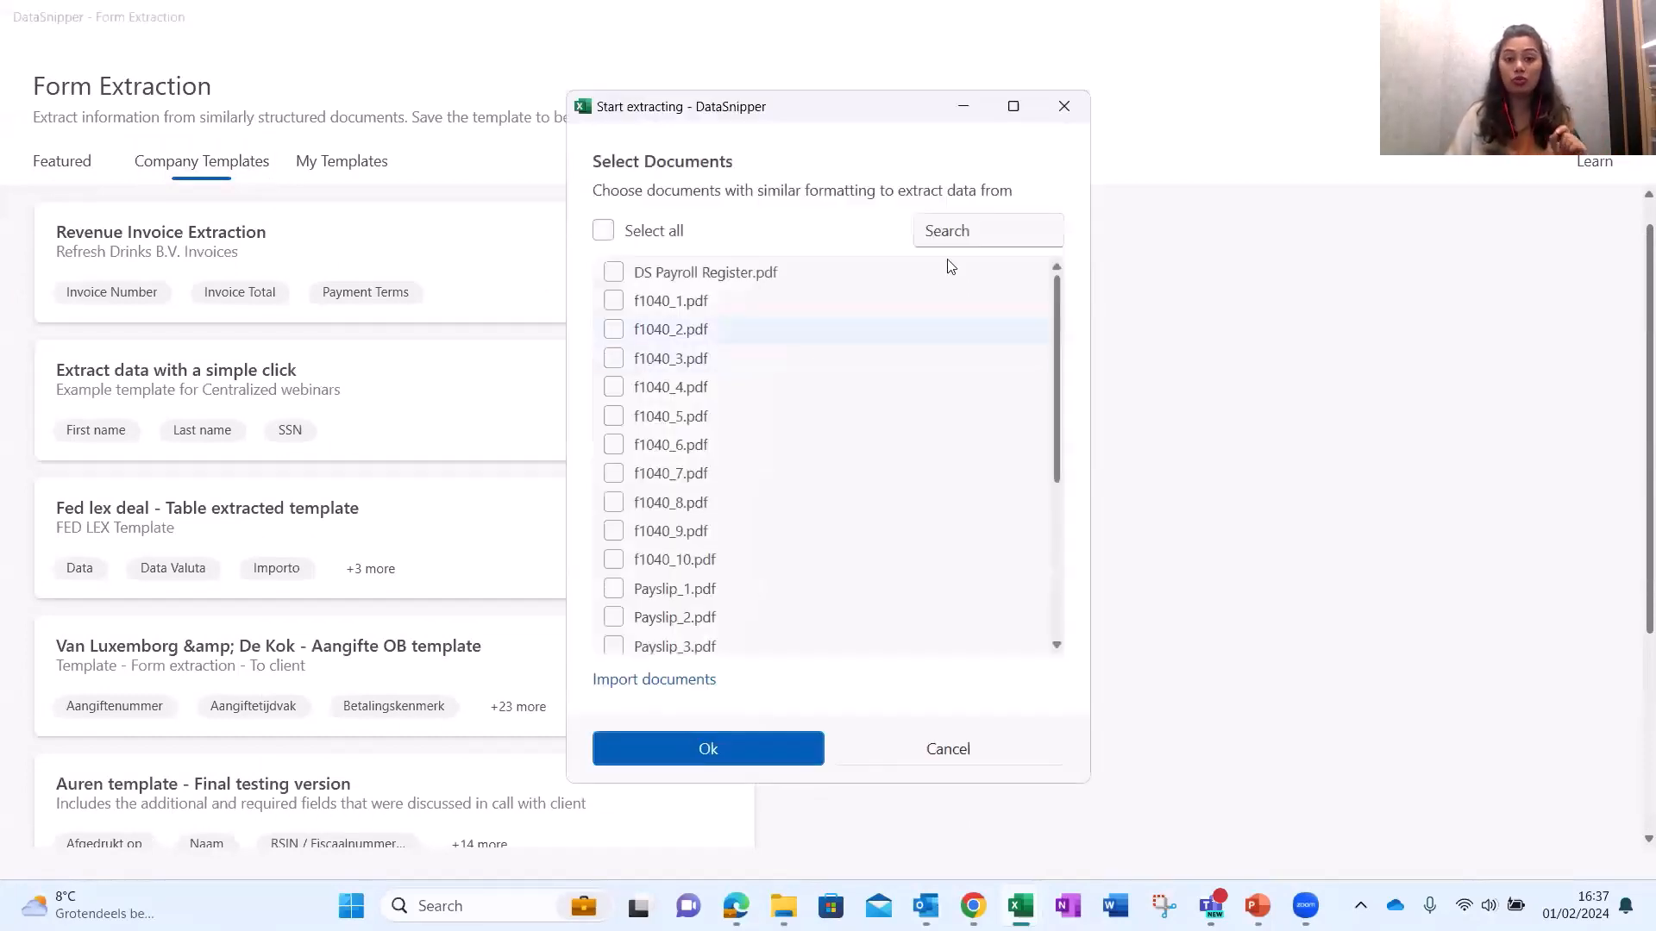
click(976, 232)
text(1040)
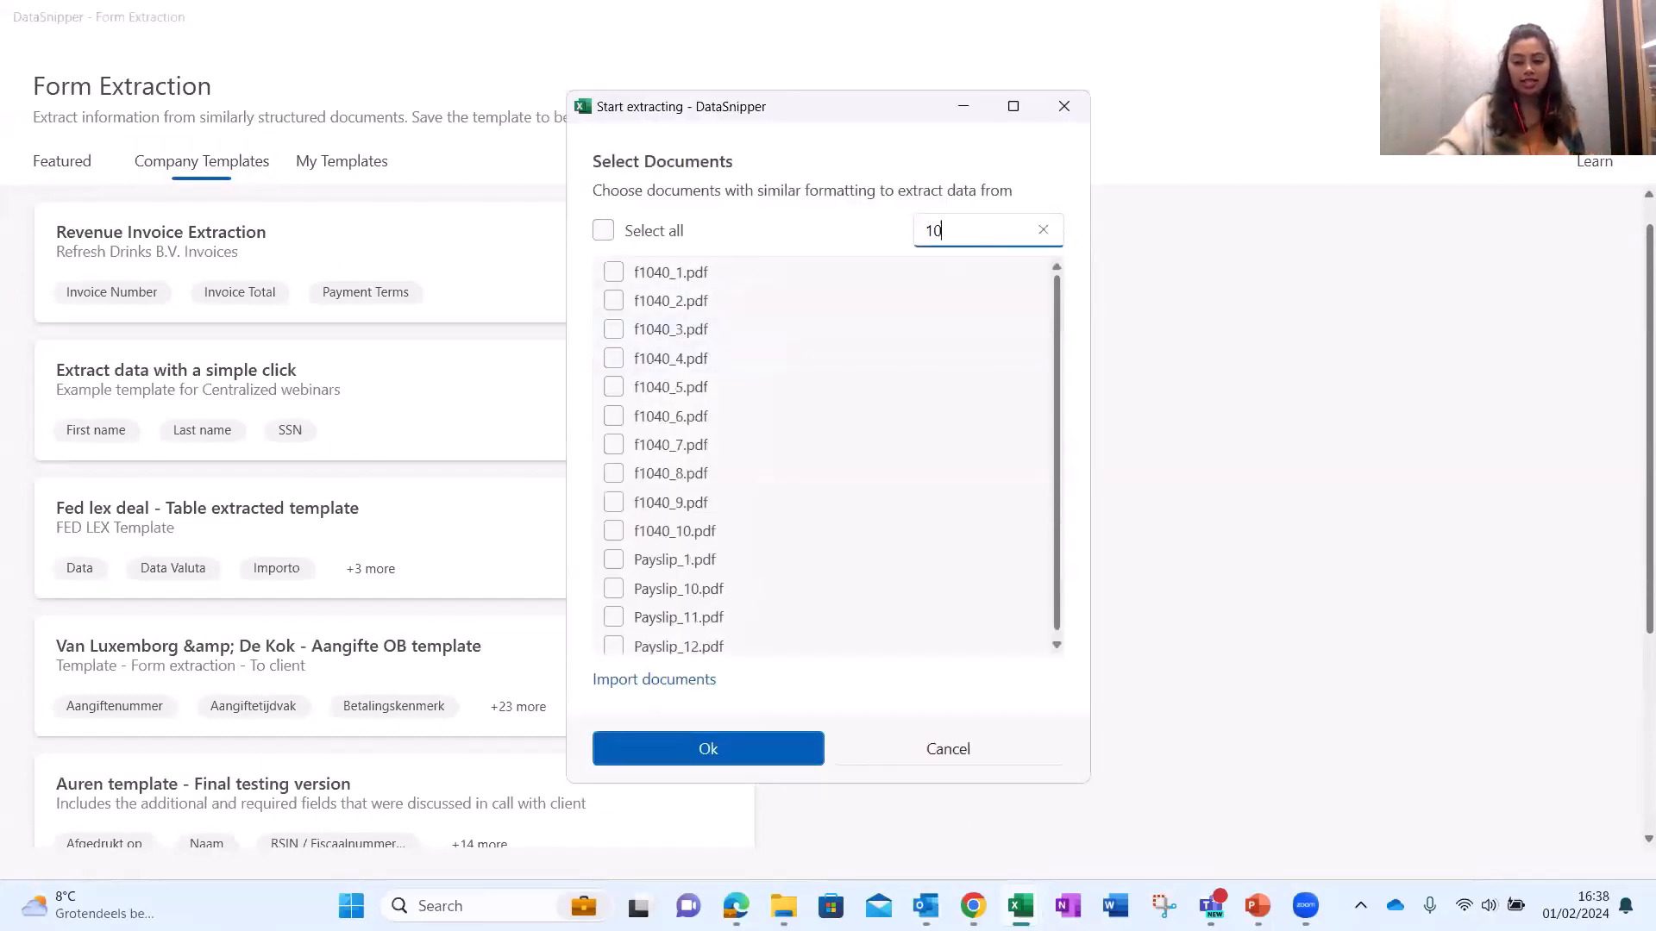
click(668, 230)
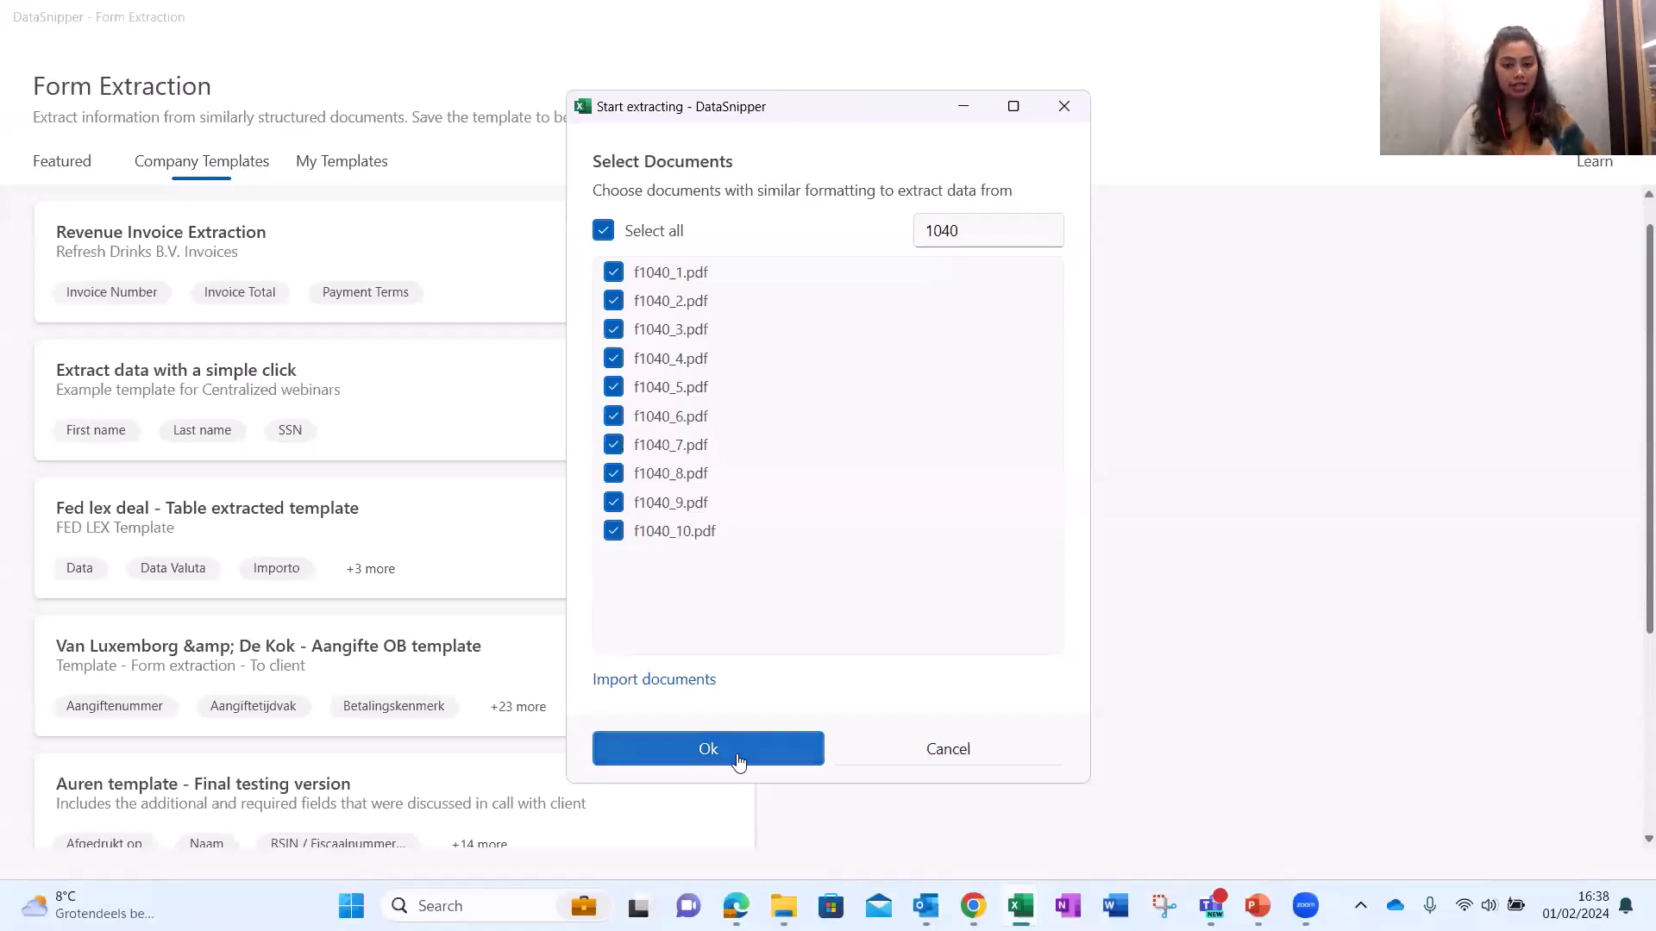
click(708, 748)
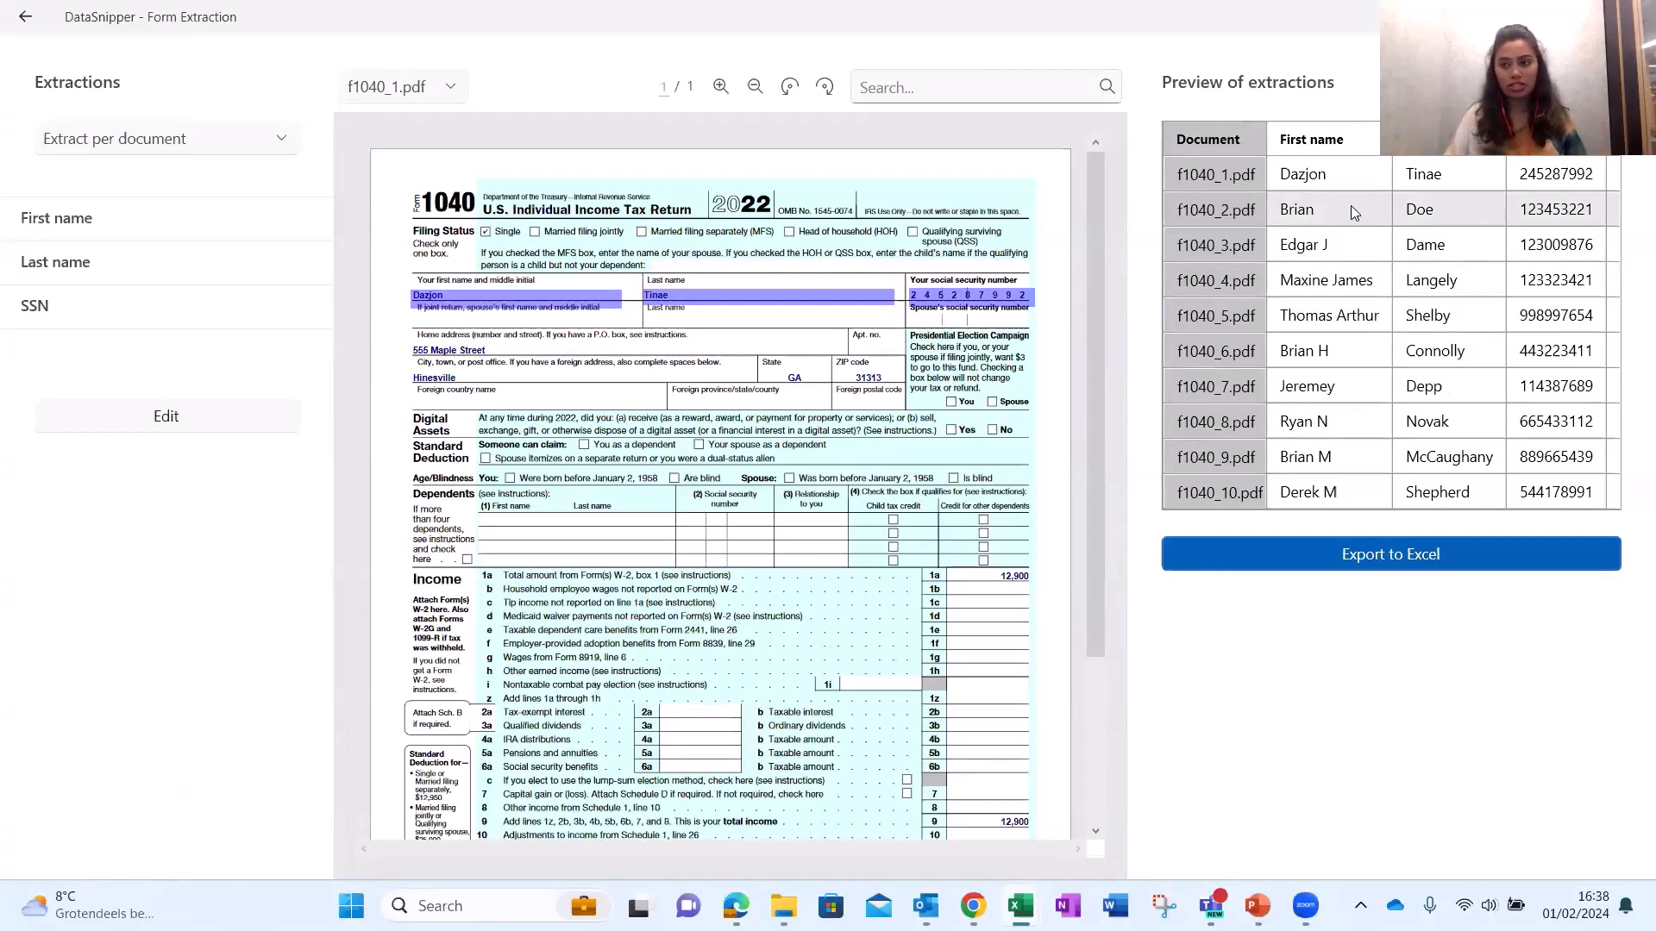
Verify f1040 names and SSNs against their forms, then export to Form Extraction 4.
click(1350, 206)
click(1487, 315)
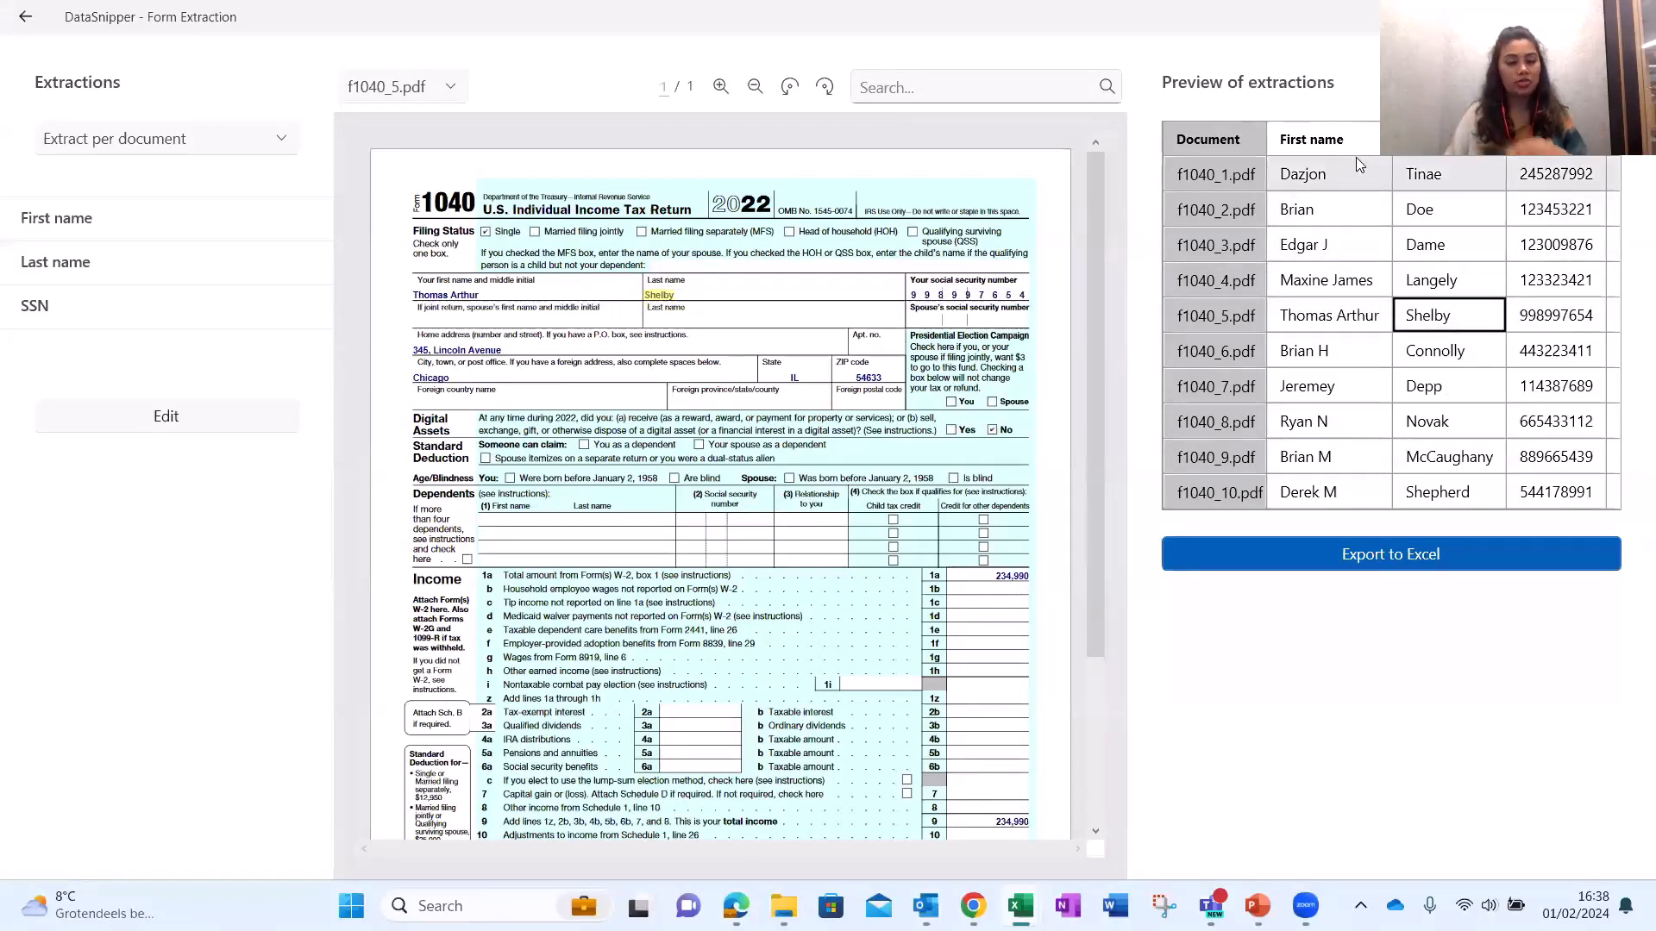
click(1585, 283)
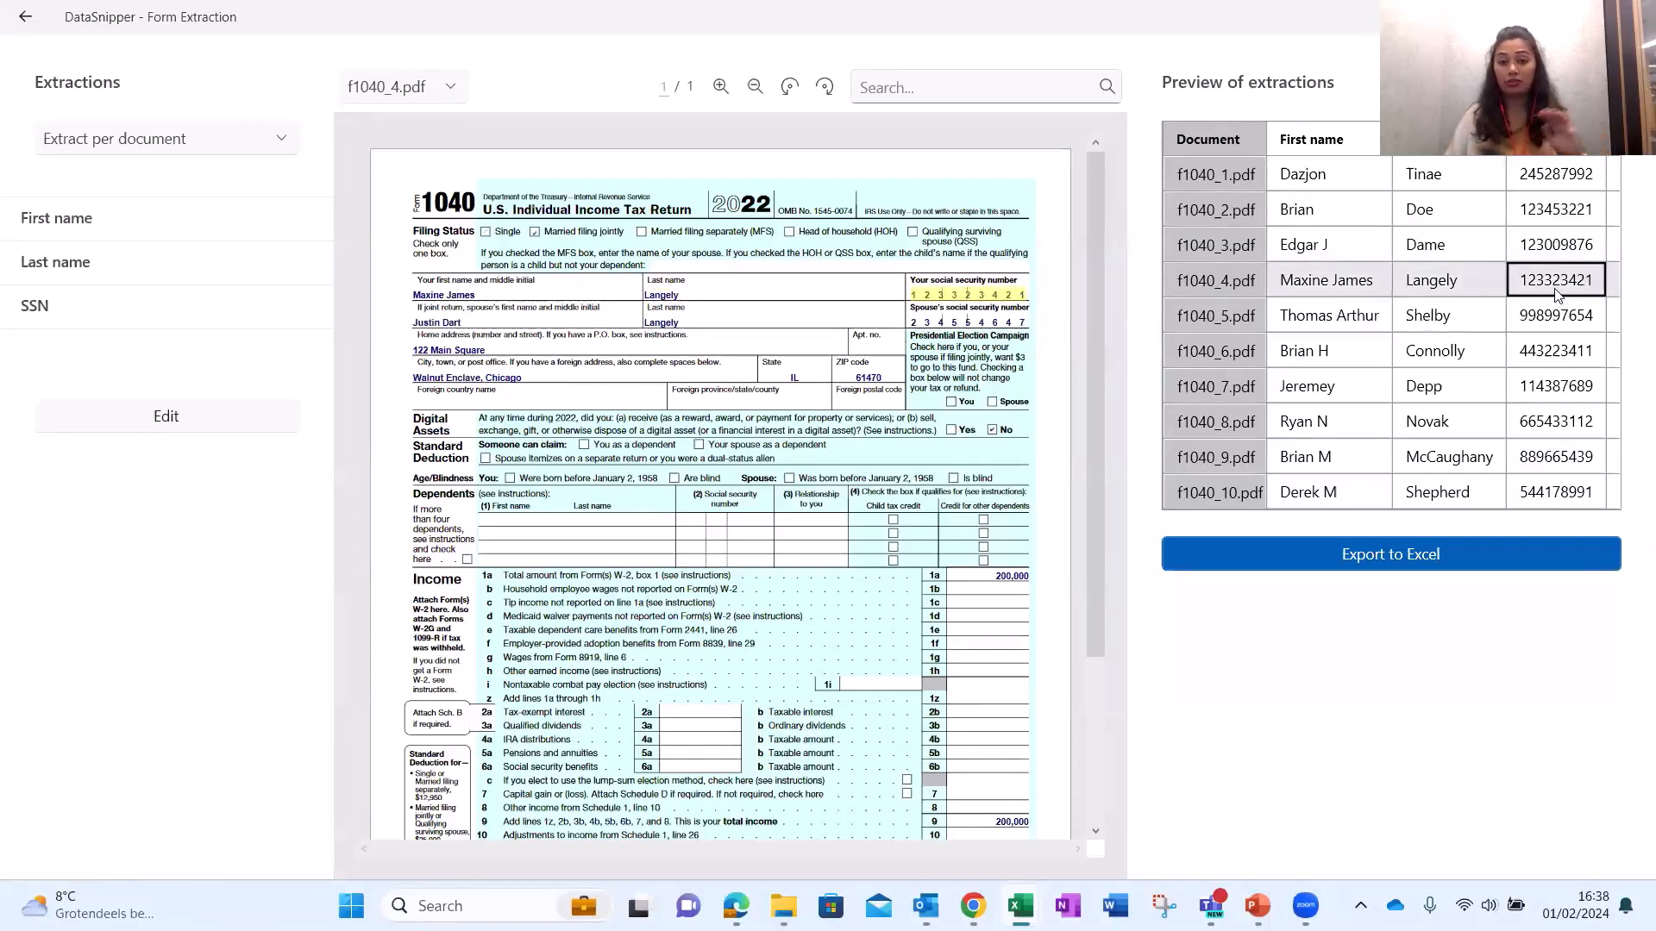
click(1332, 386)
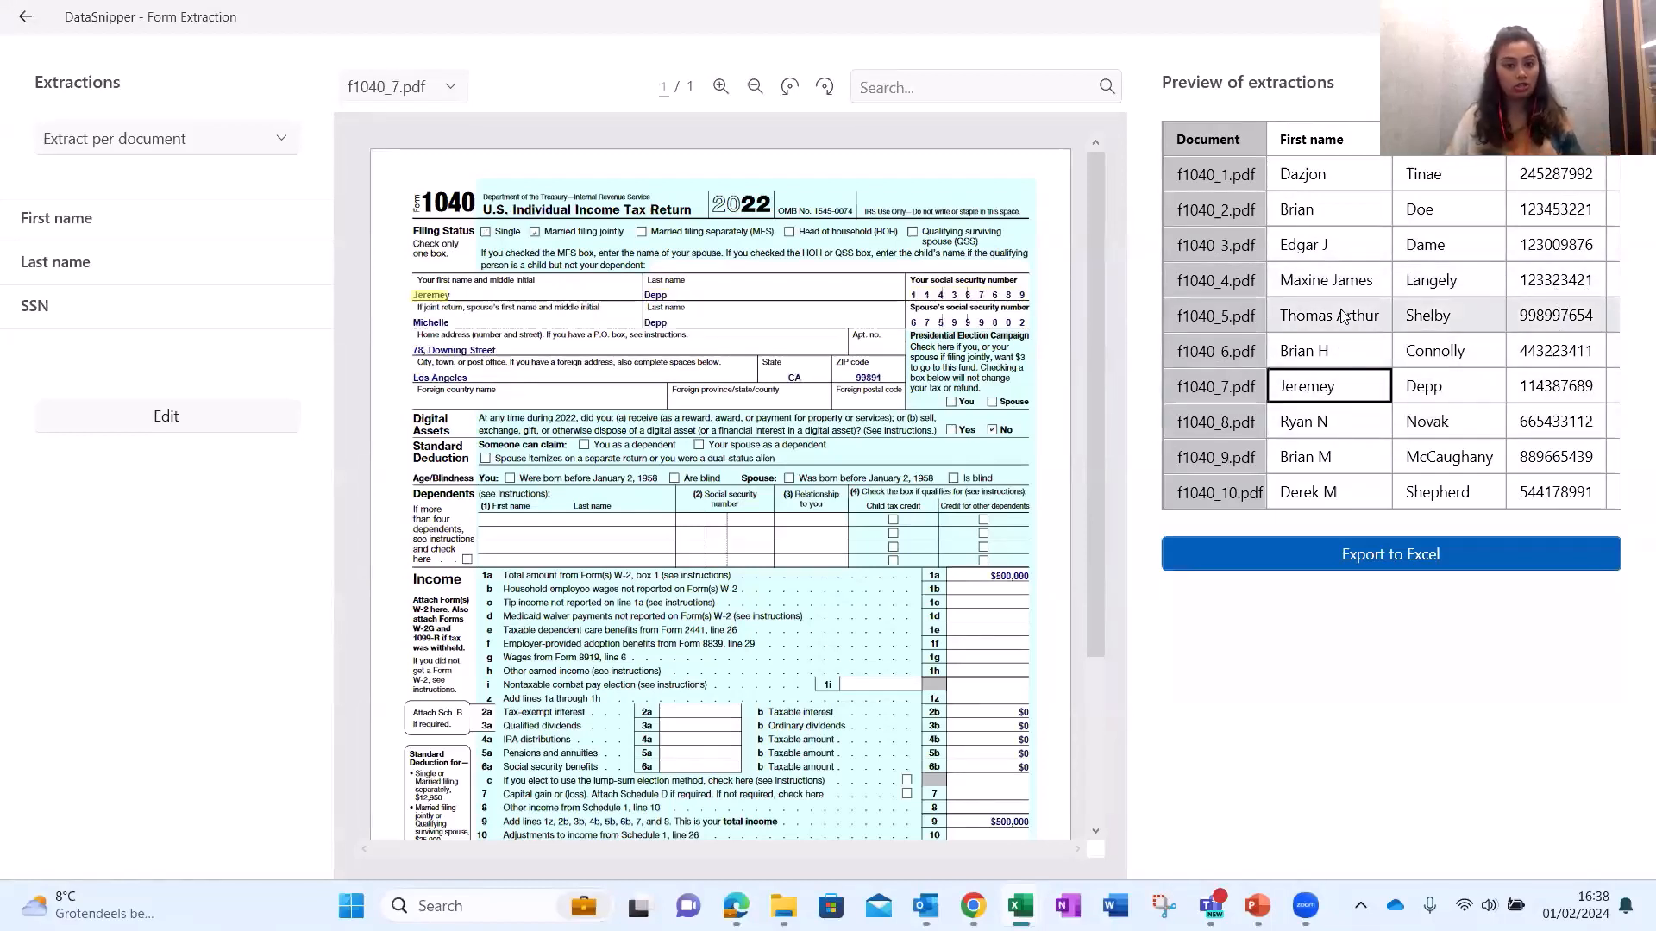
click(1332, 315)
click(1350, 238)
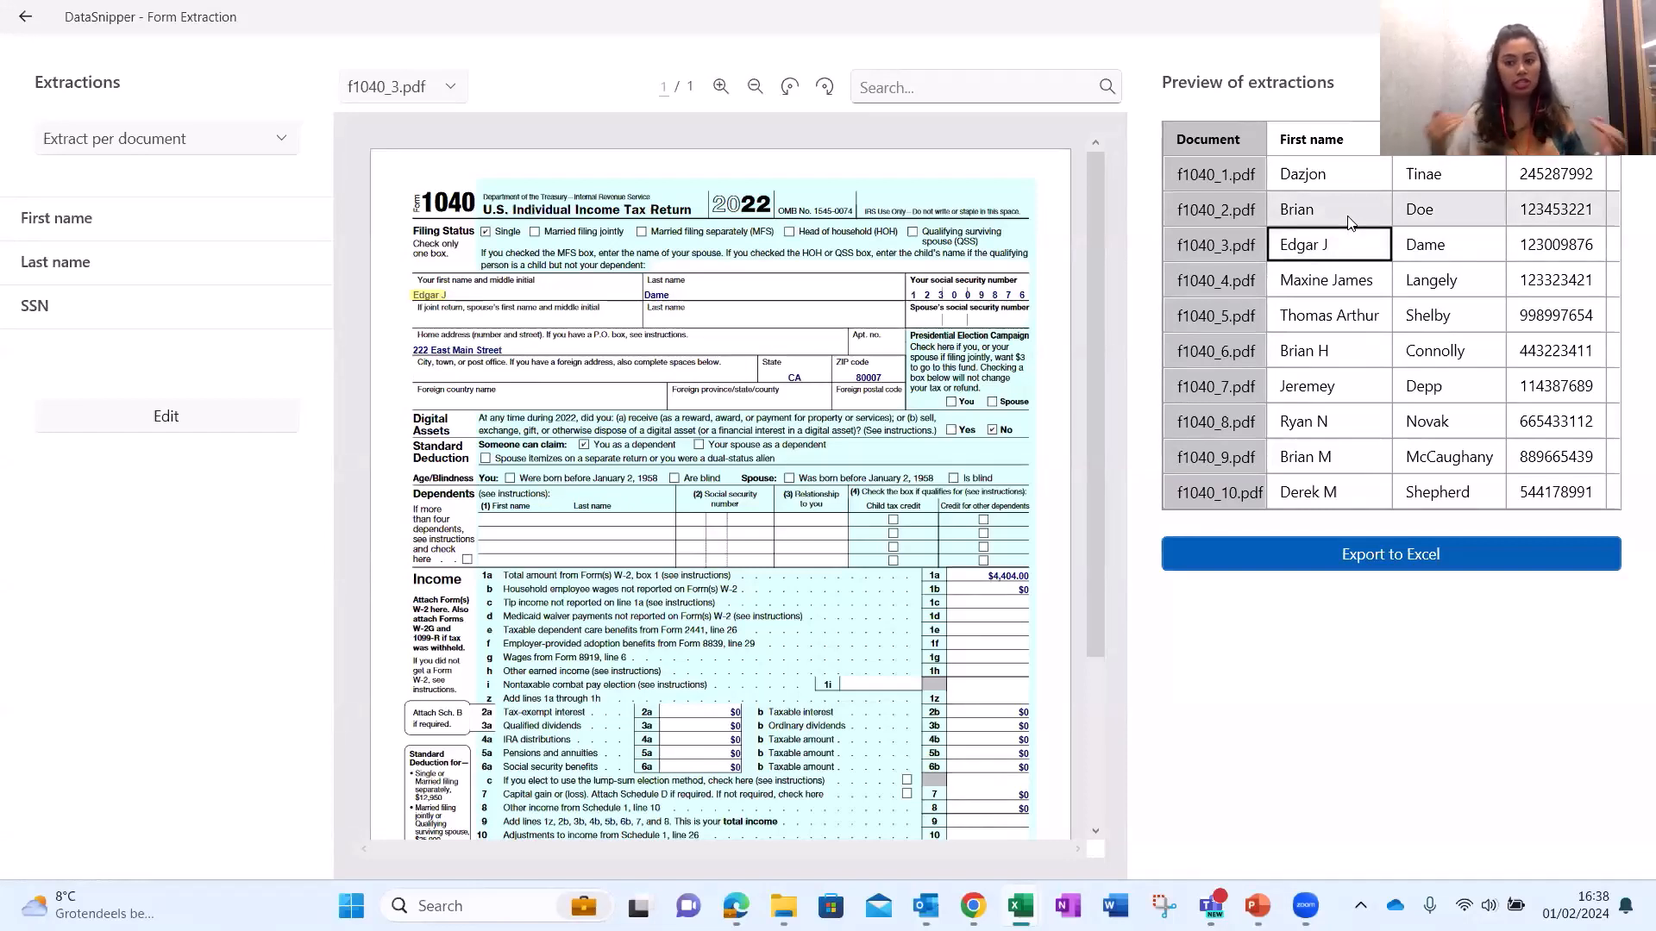
click(1336, 553)
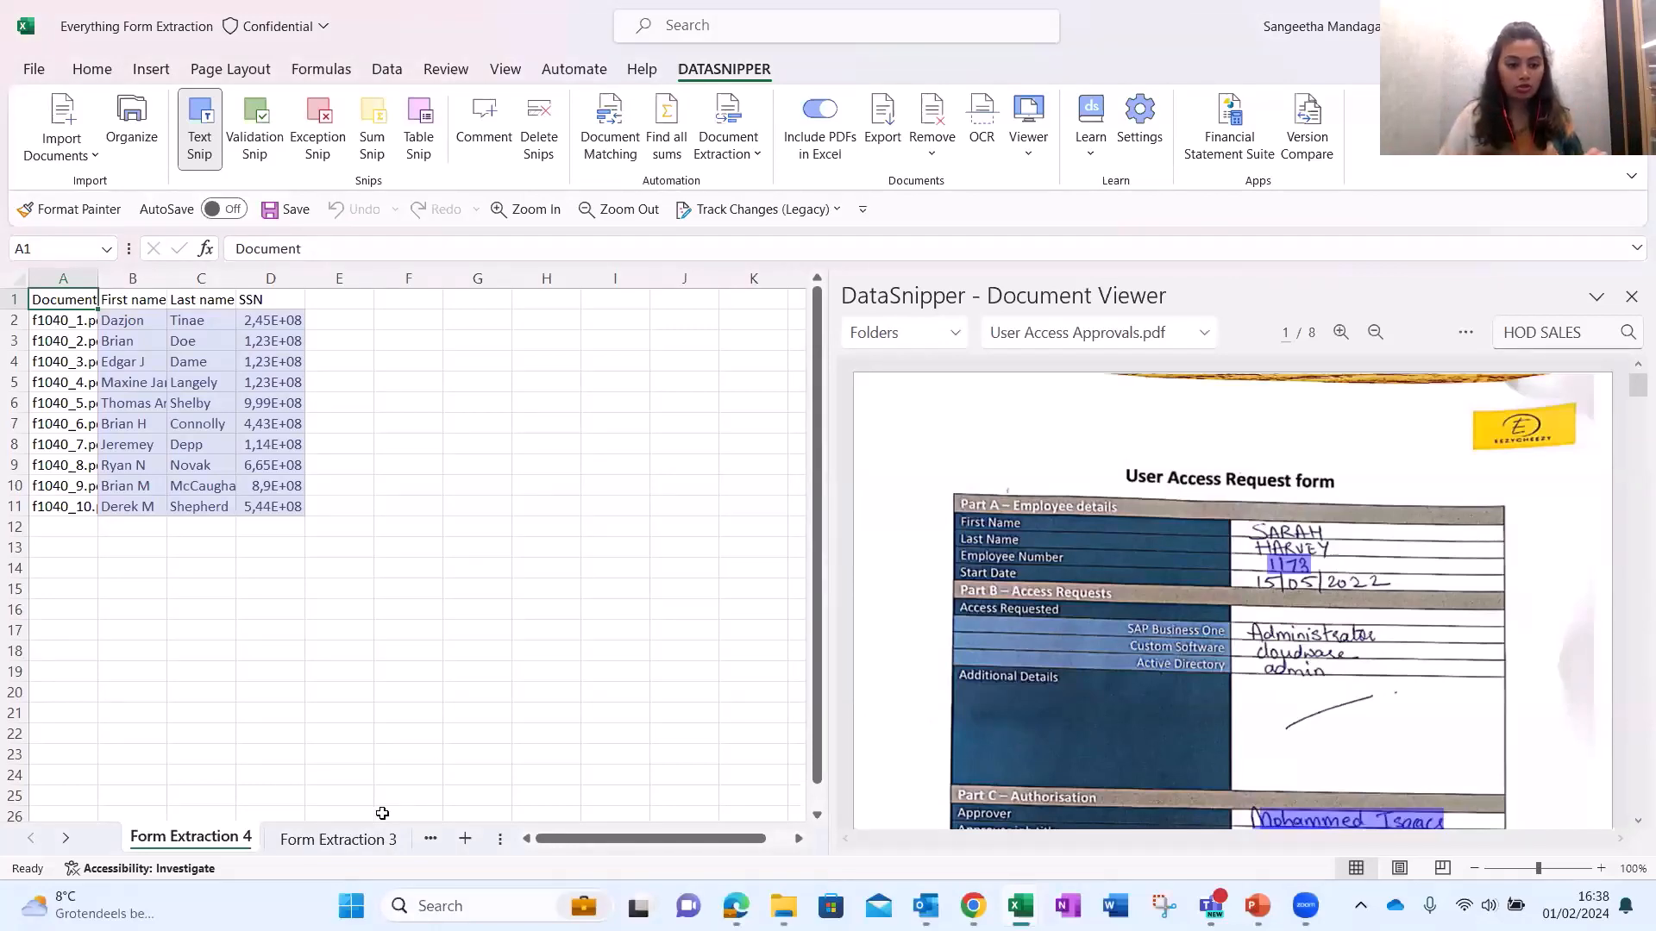
On the How to transform your Data sheet, change B1 to 'Form Extraction 4'.
click(415, 844)
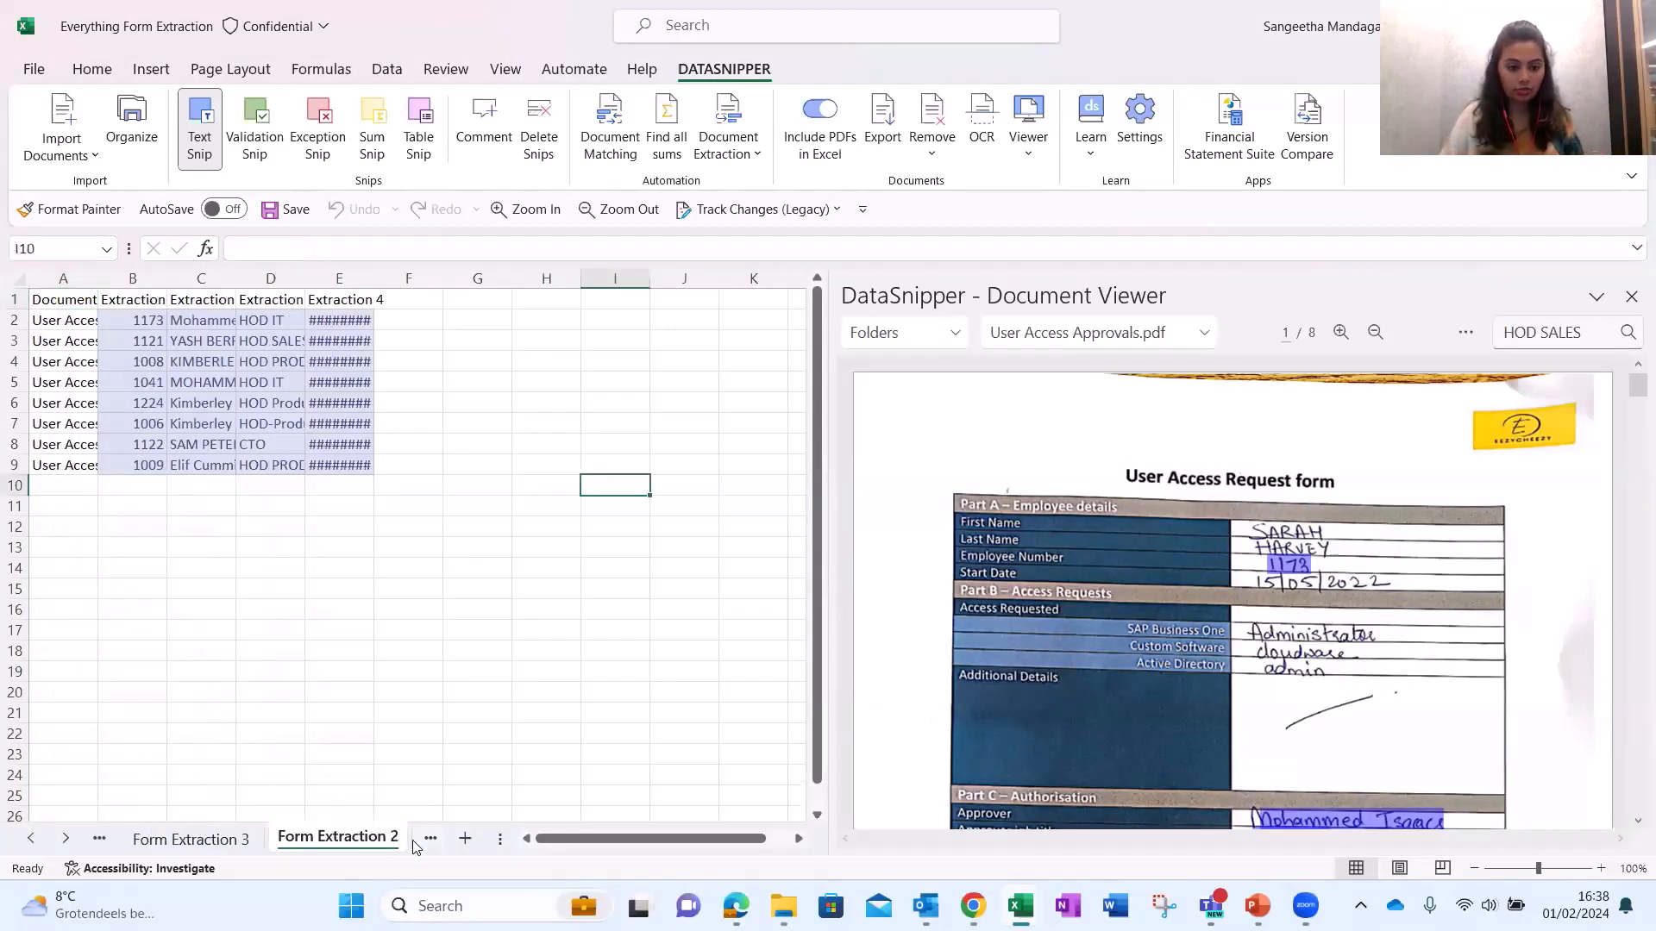
click(416, 844)
click(385, 844)
click(409, 845)
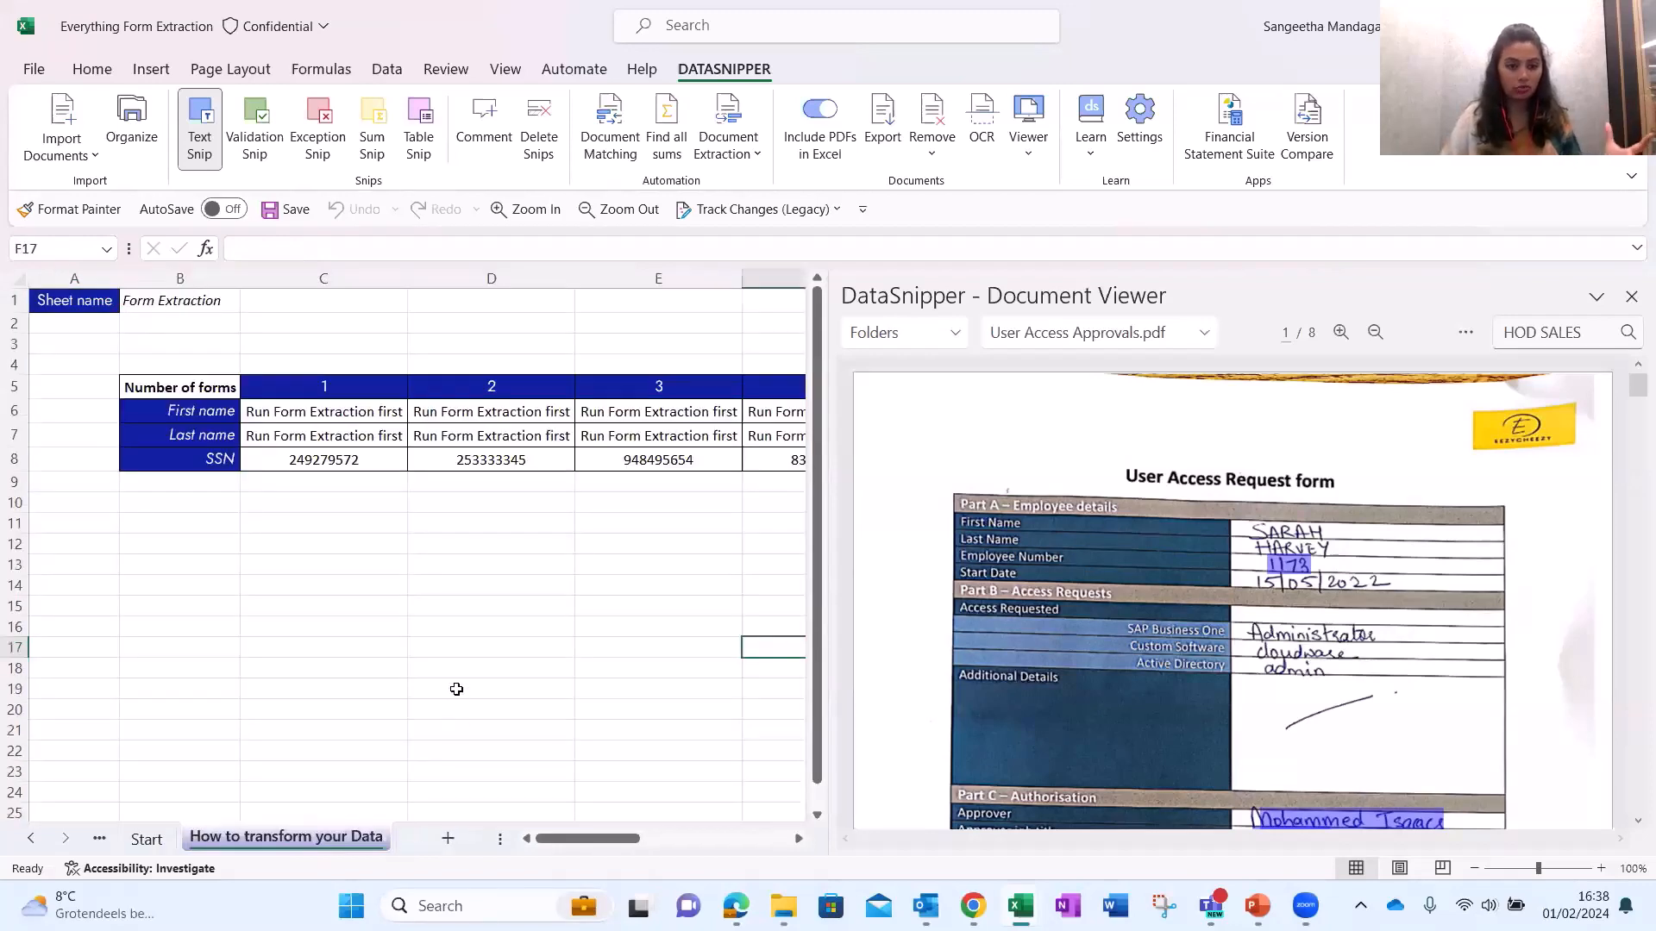
click(161, 301)
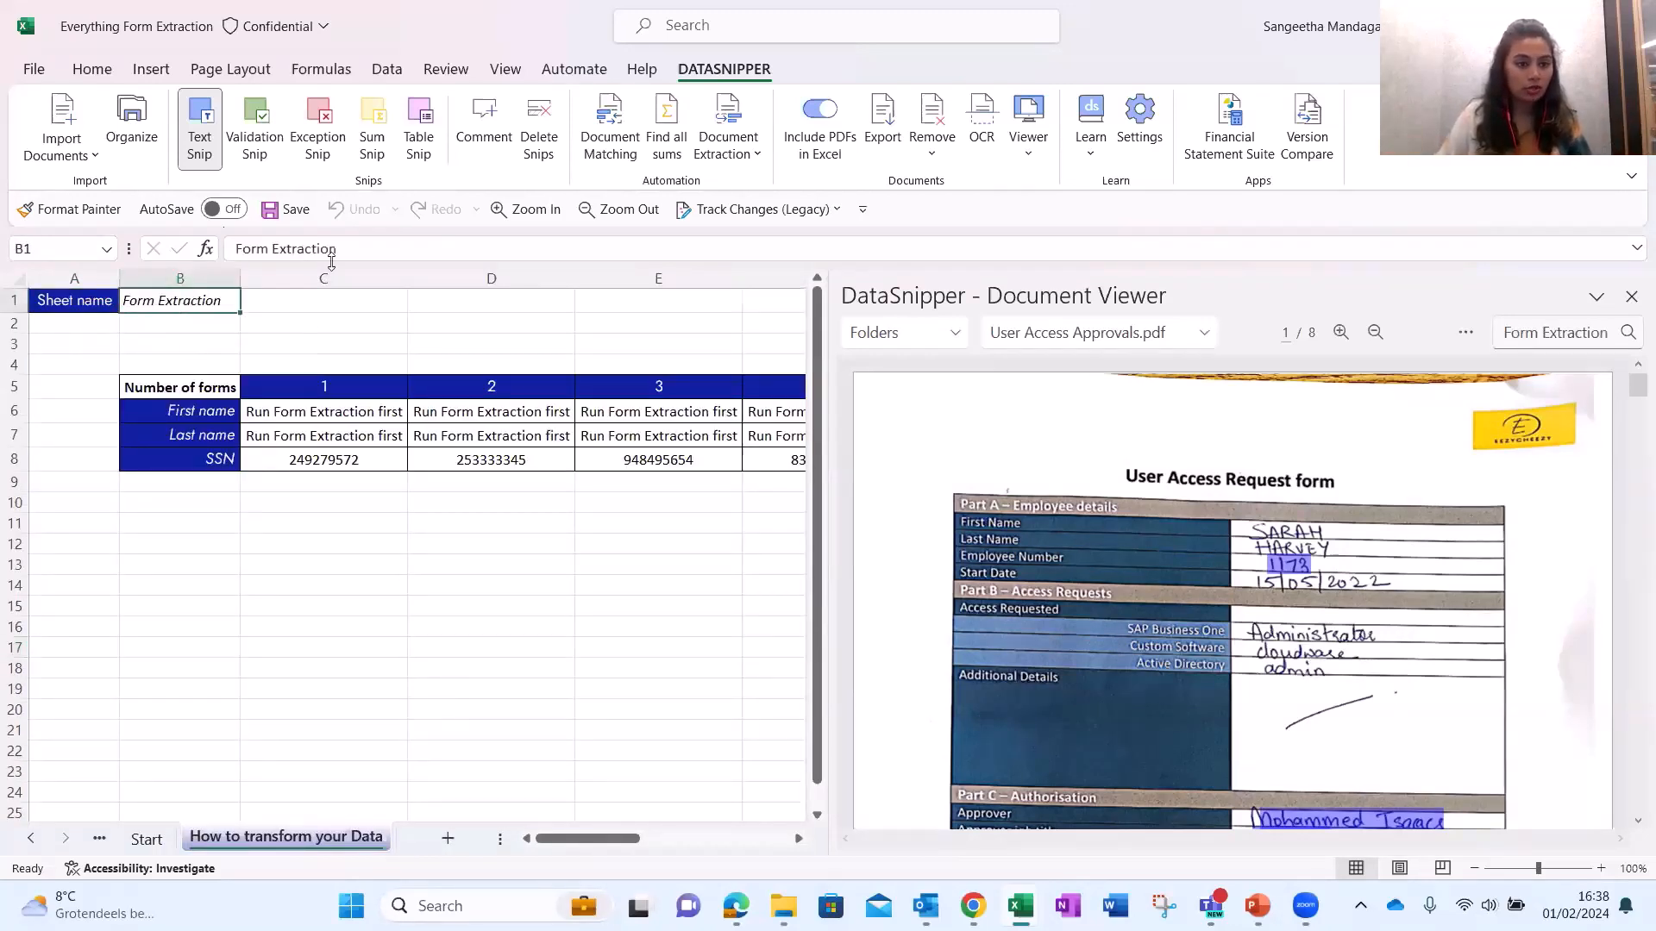
click(367, 251)
text(4)
key(Return)
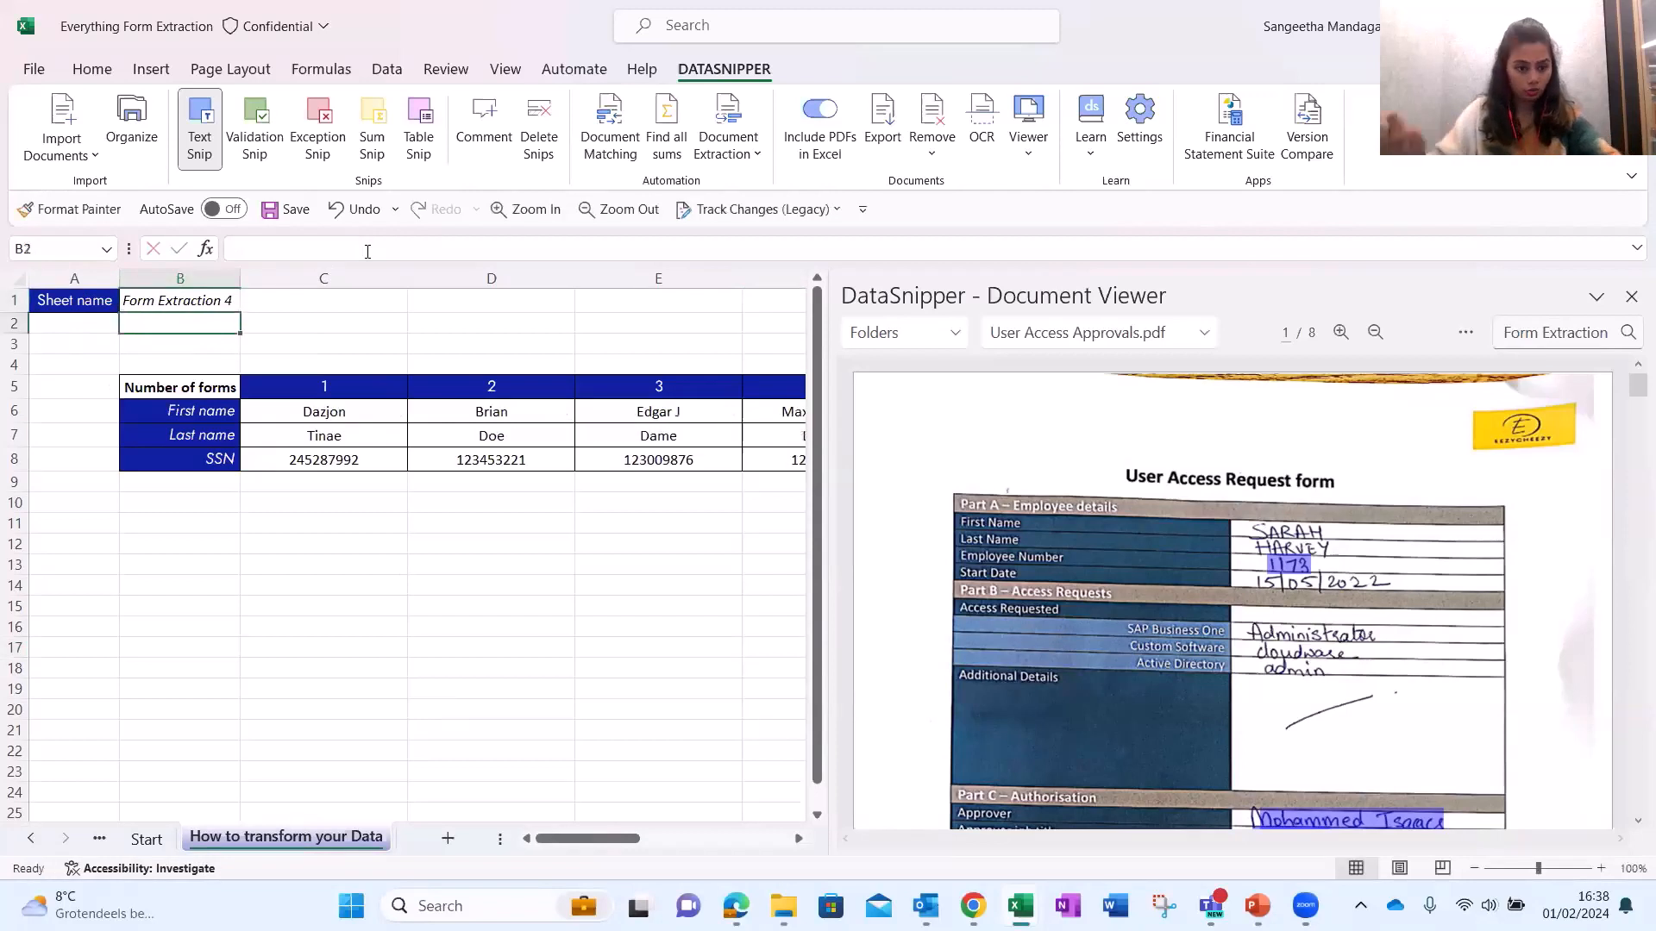
Inspect the formulas behind the first first name, last name and SSN, then scroll through all transposed forms.
click(347, 454)
click(346, 434)
click(344, 414)
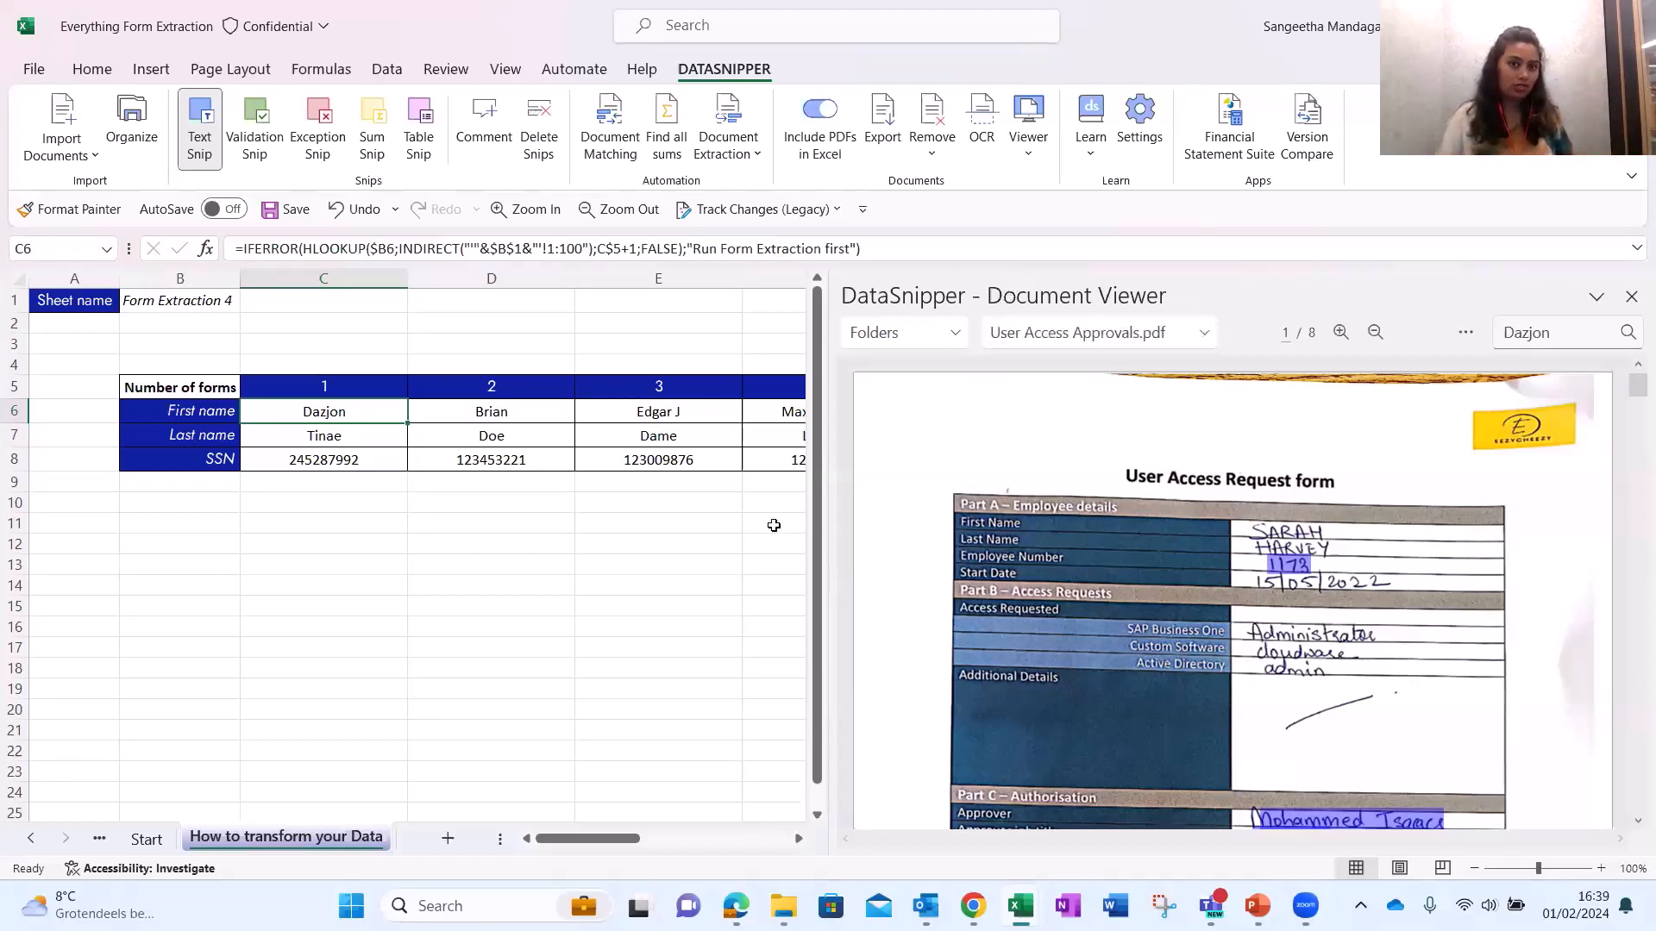
click(798, 839)
click(799, 839)
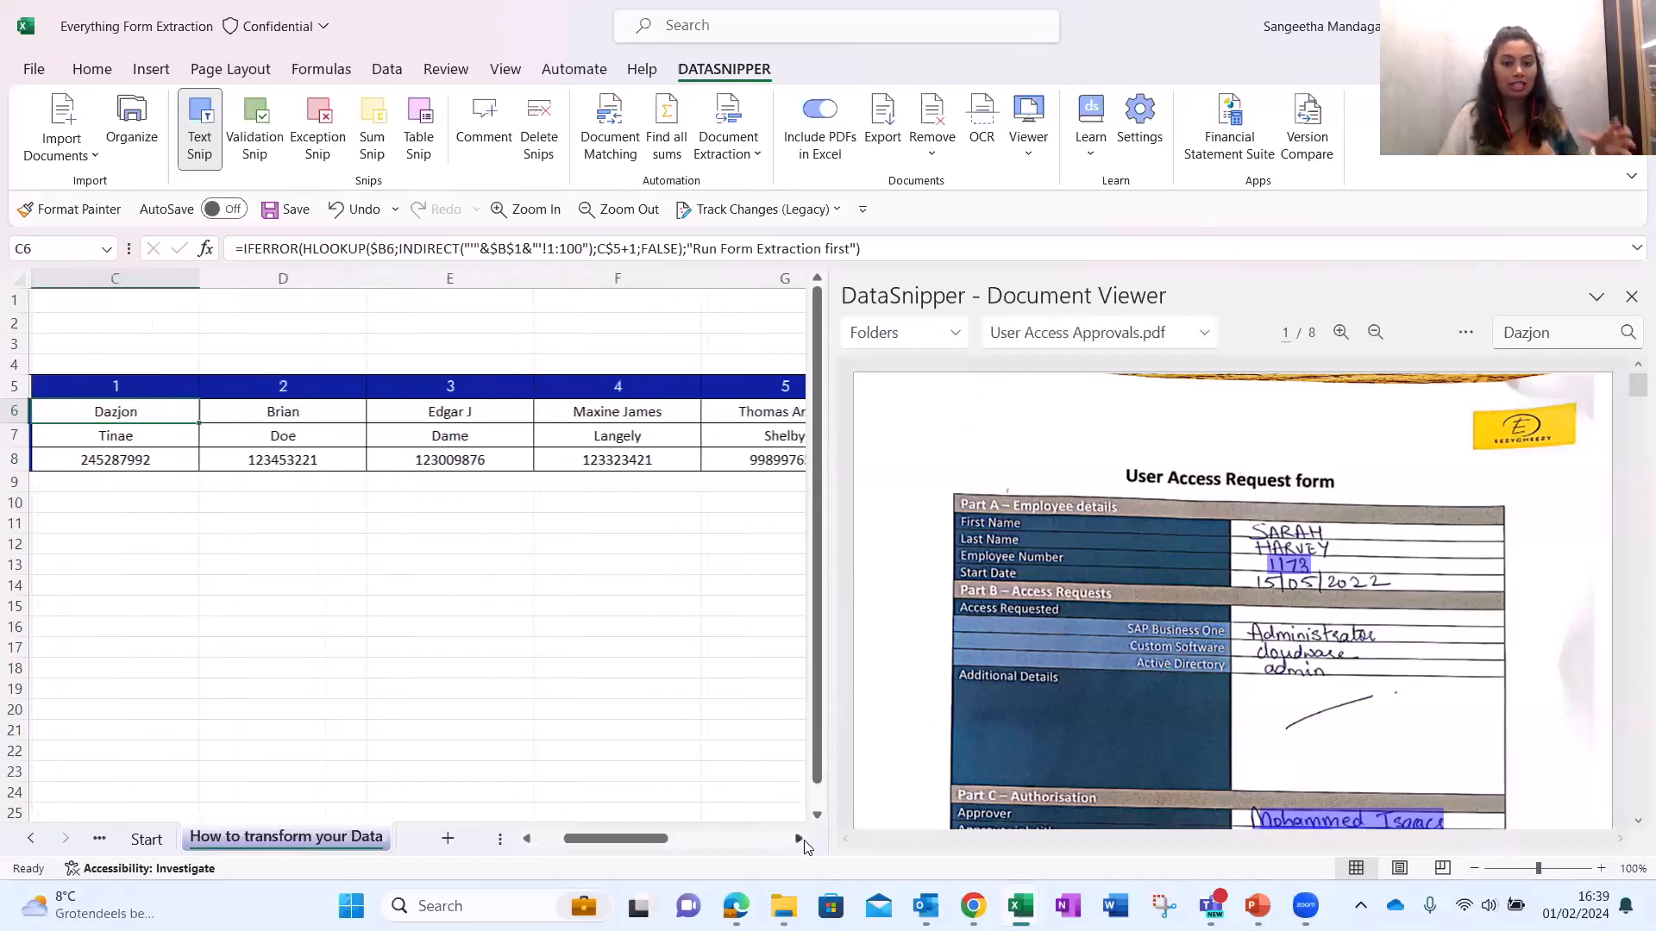
click(799, 839)
click(798, 839)
click(798, 839)
click(799, 839)
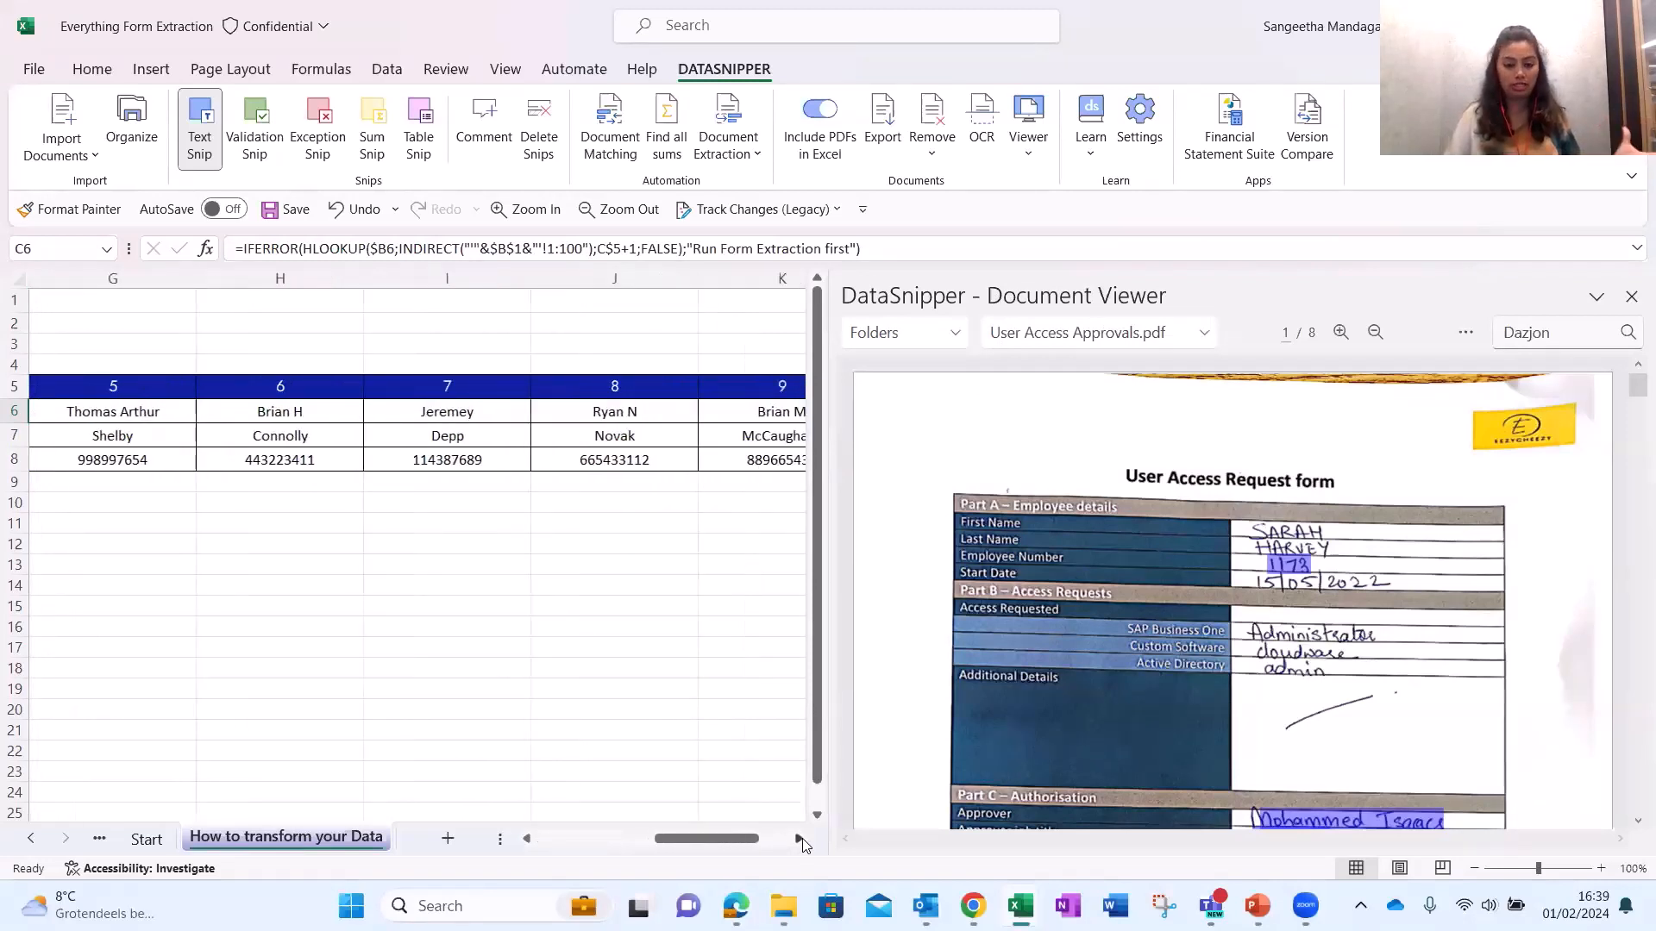
click(799, 839)
drag(689, 838, 553, 777)
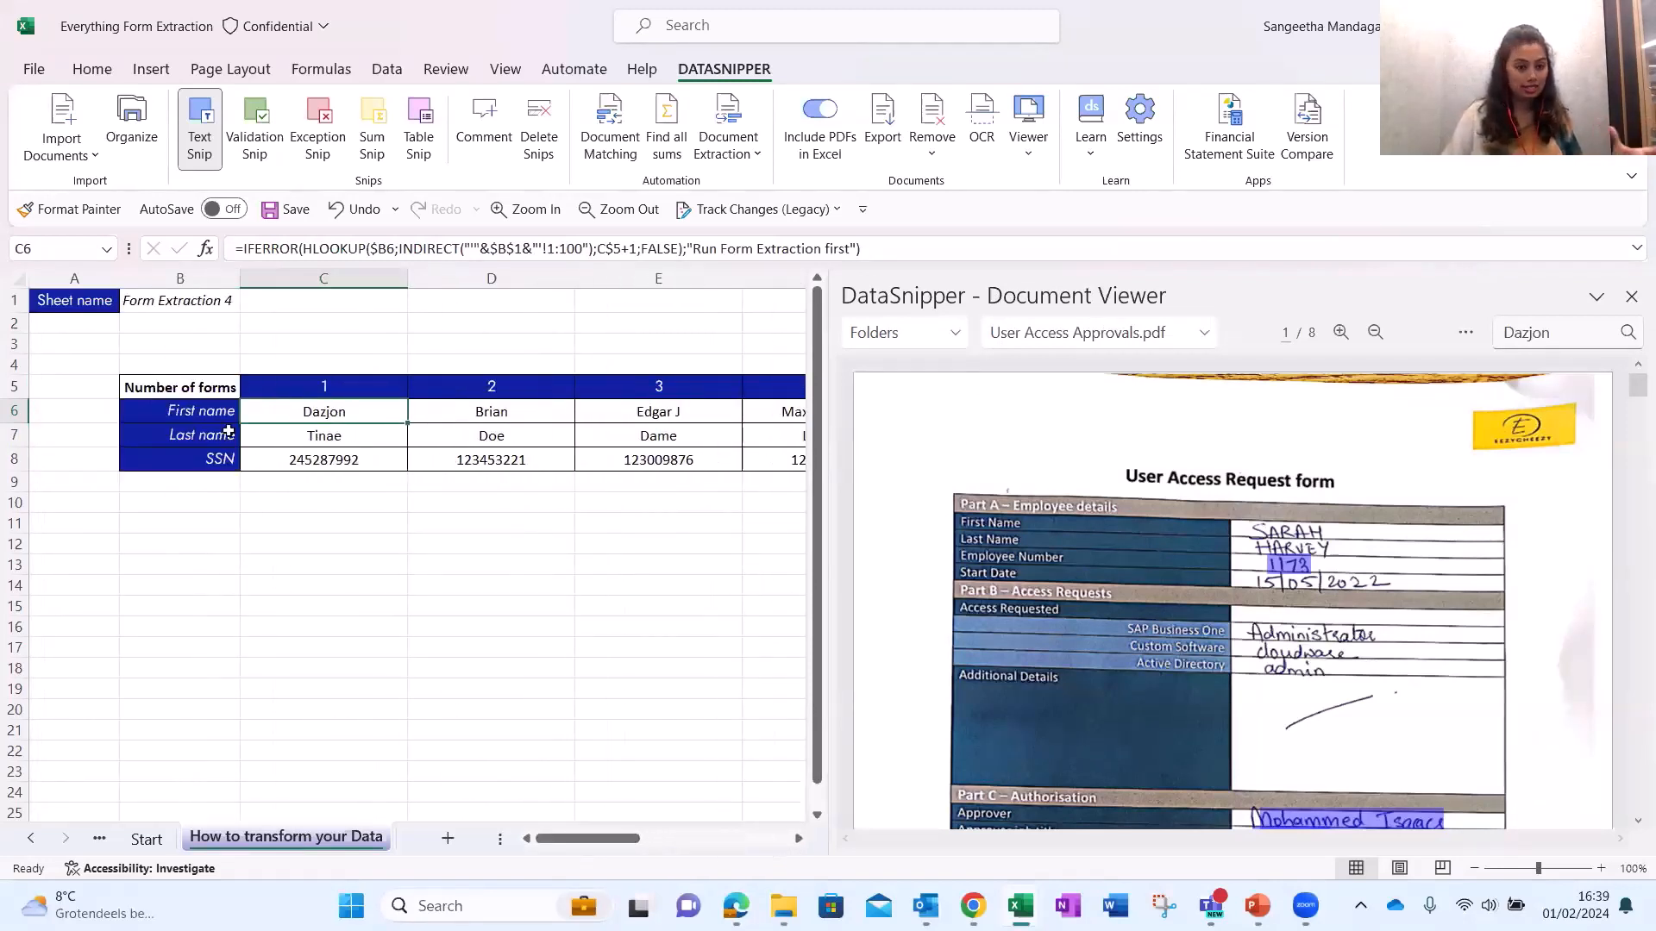
Move the How to transform your Data sheet after Form Extraction 4 and view the exported data.
click(217, 395)
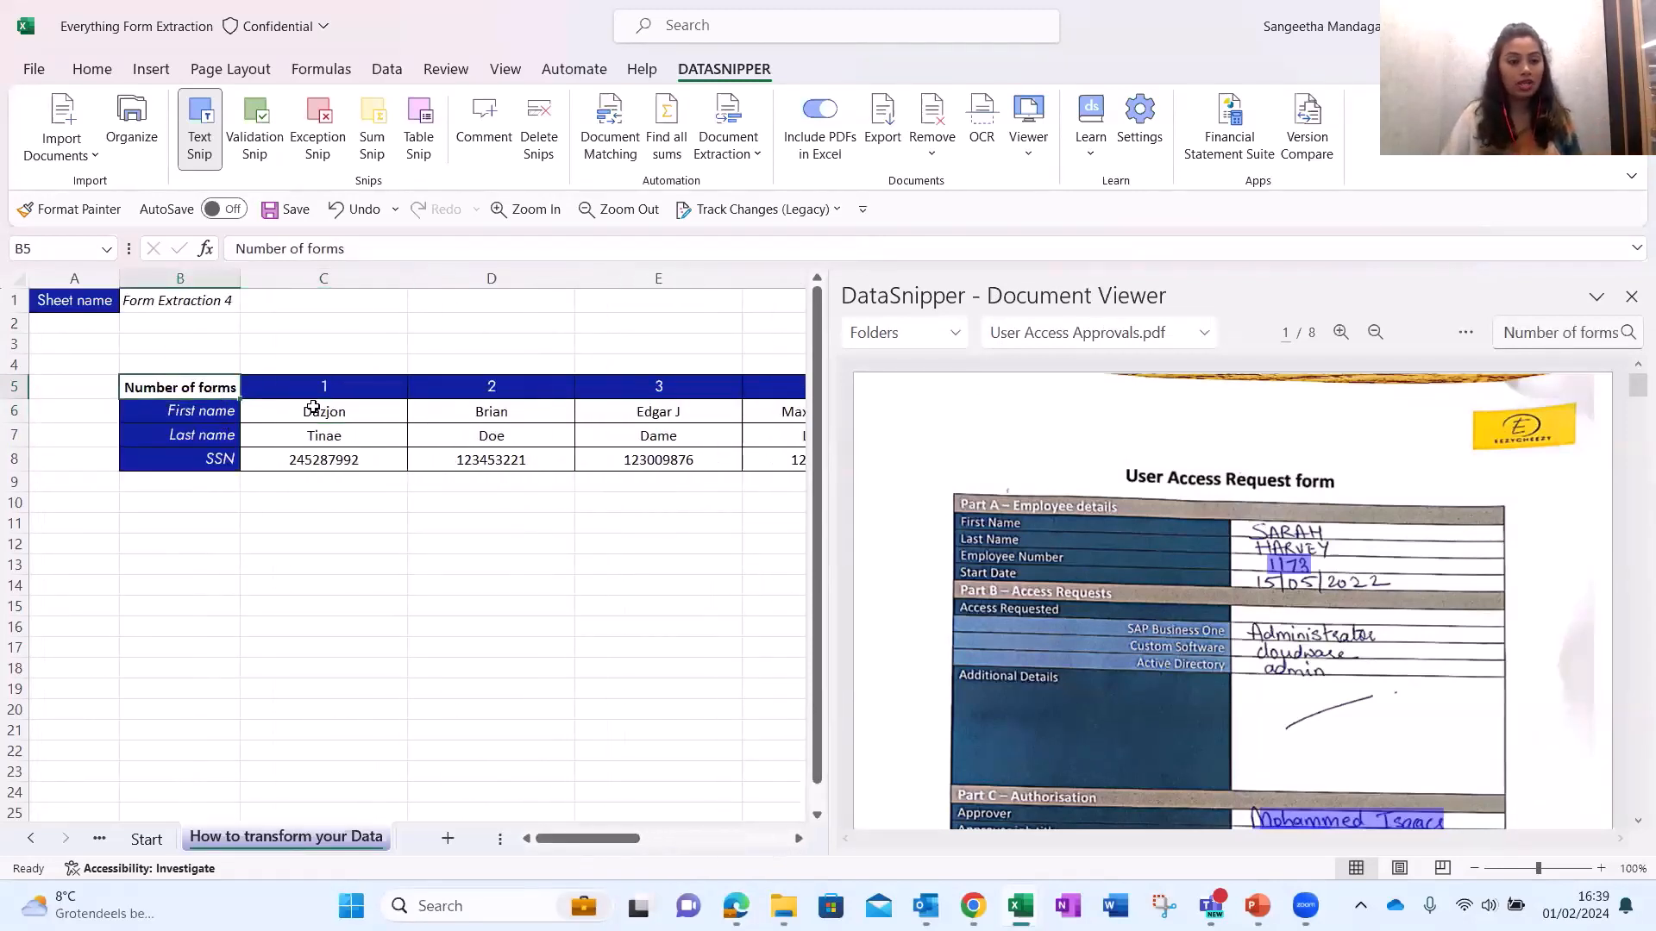
click(321, 409)
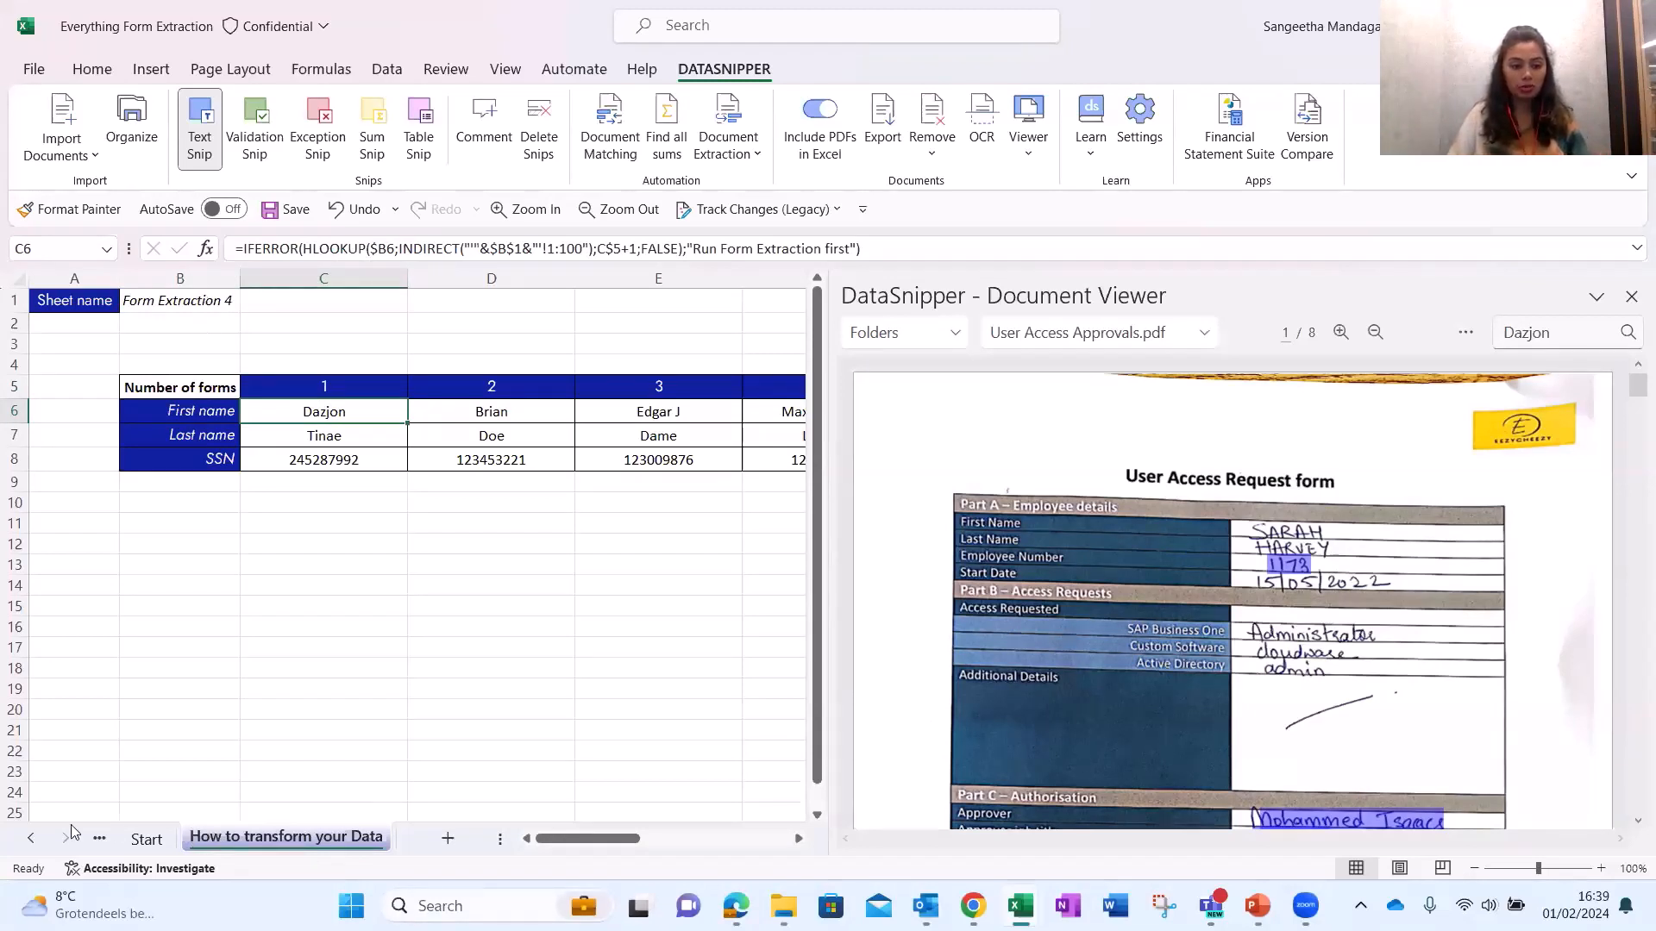
scroll(224, 838, down, 3)
drag(324, 847, 319, 847)
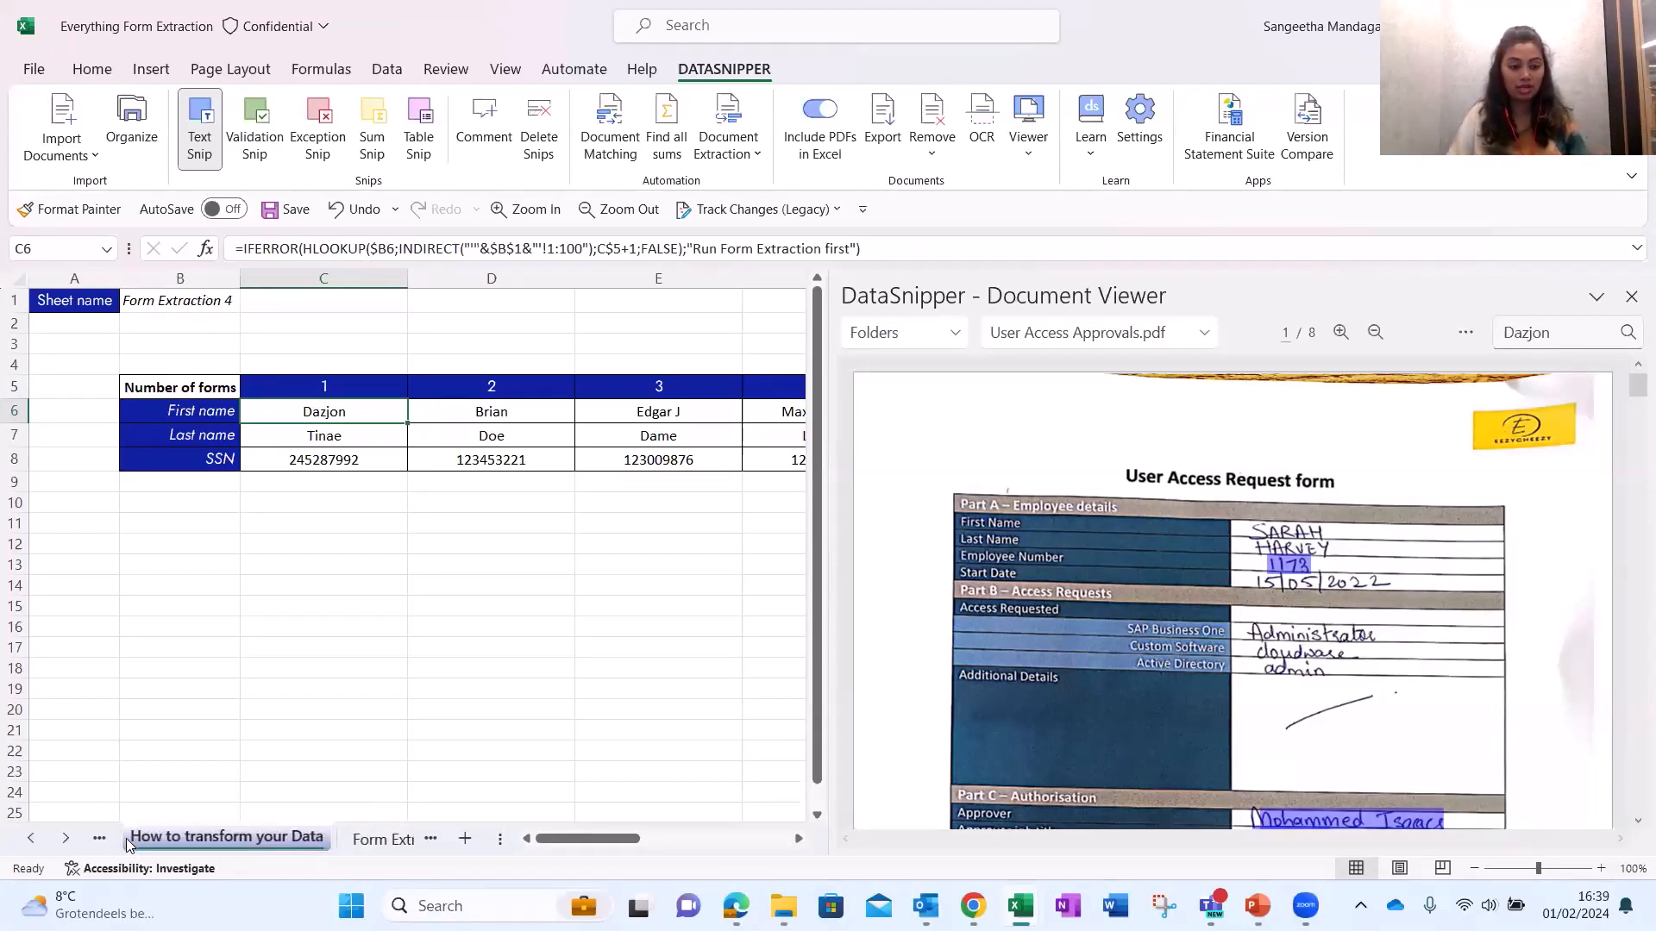
click(108, 838)
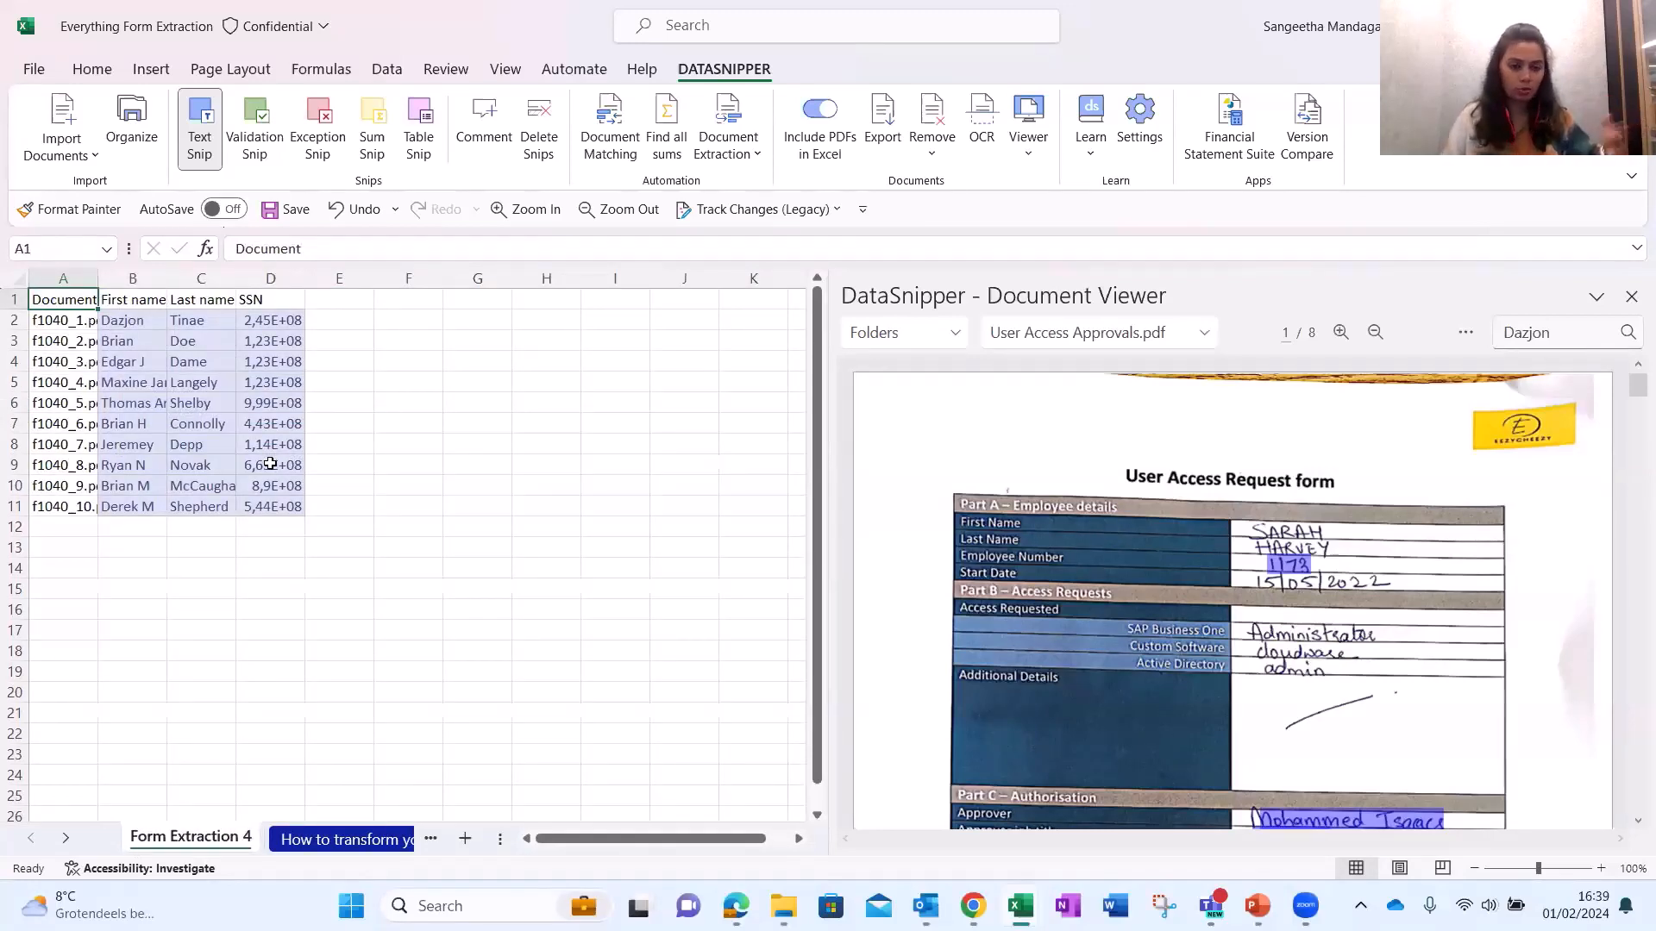
Trace cells D8, E8 and E7 (Dame) to their forms, then open the DataSnipper Knowledge Base.
click(301, 845)
click(467, 461)
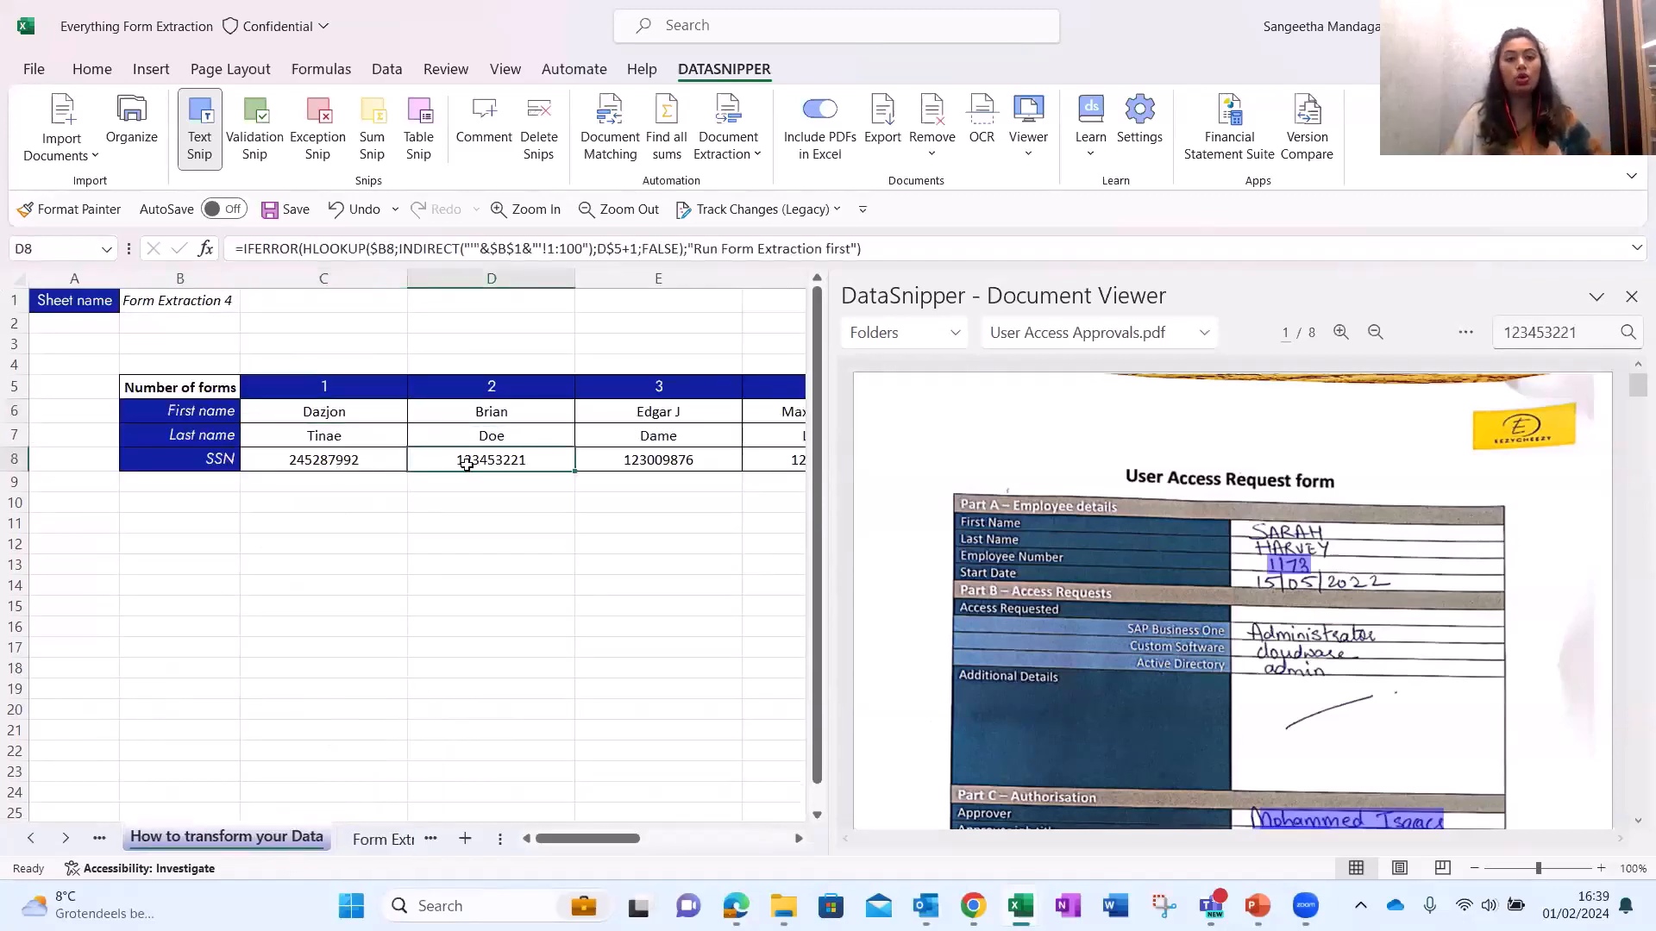
click(606, 457)
click(694, 427)
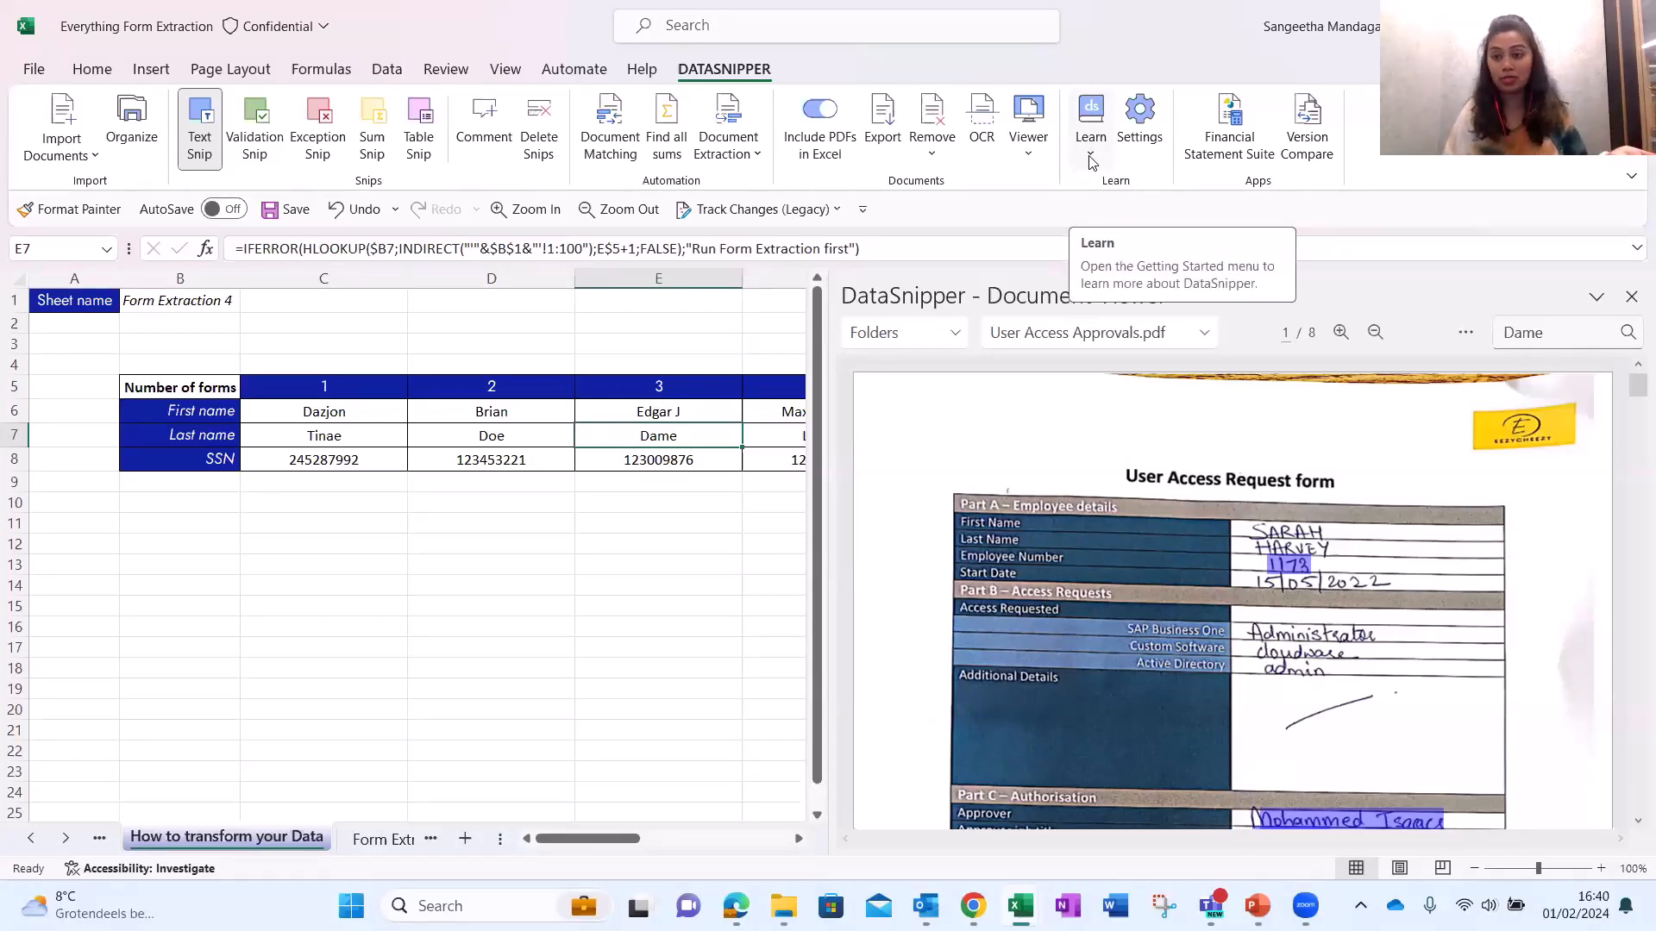
click(1091, 160)
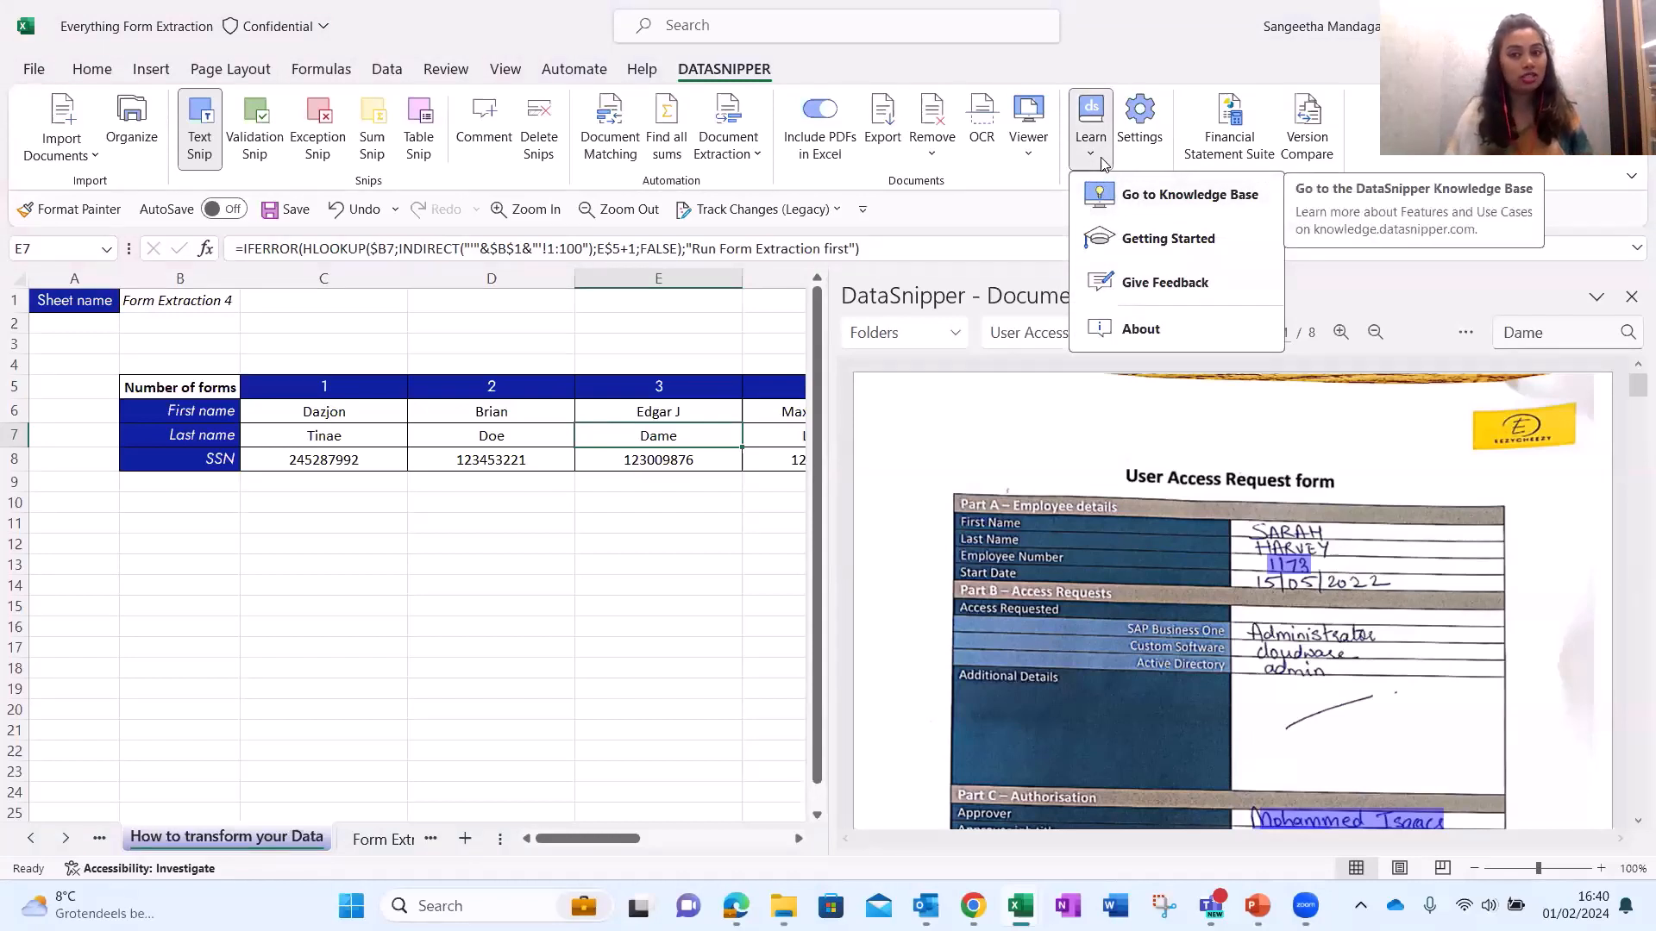
click(1136, 198)
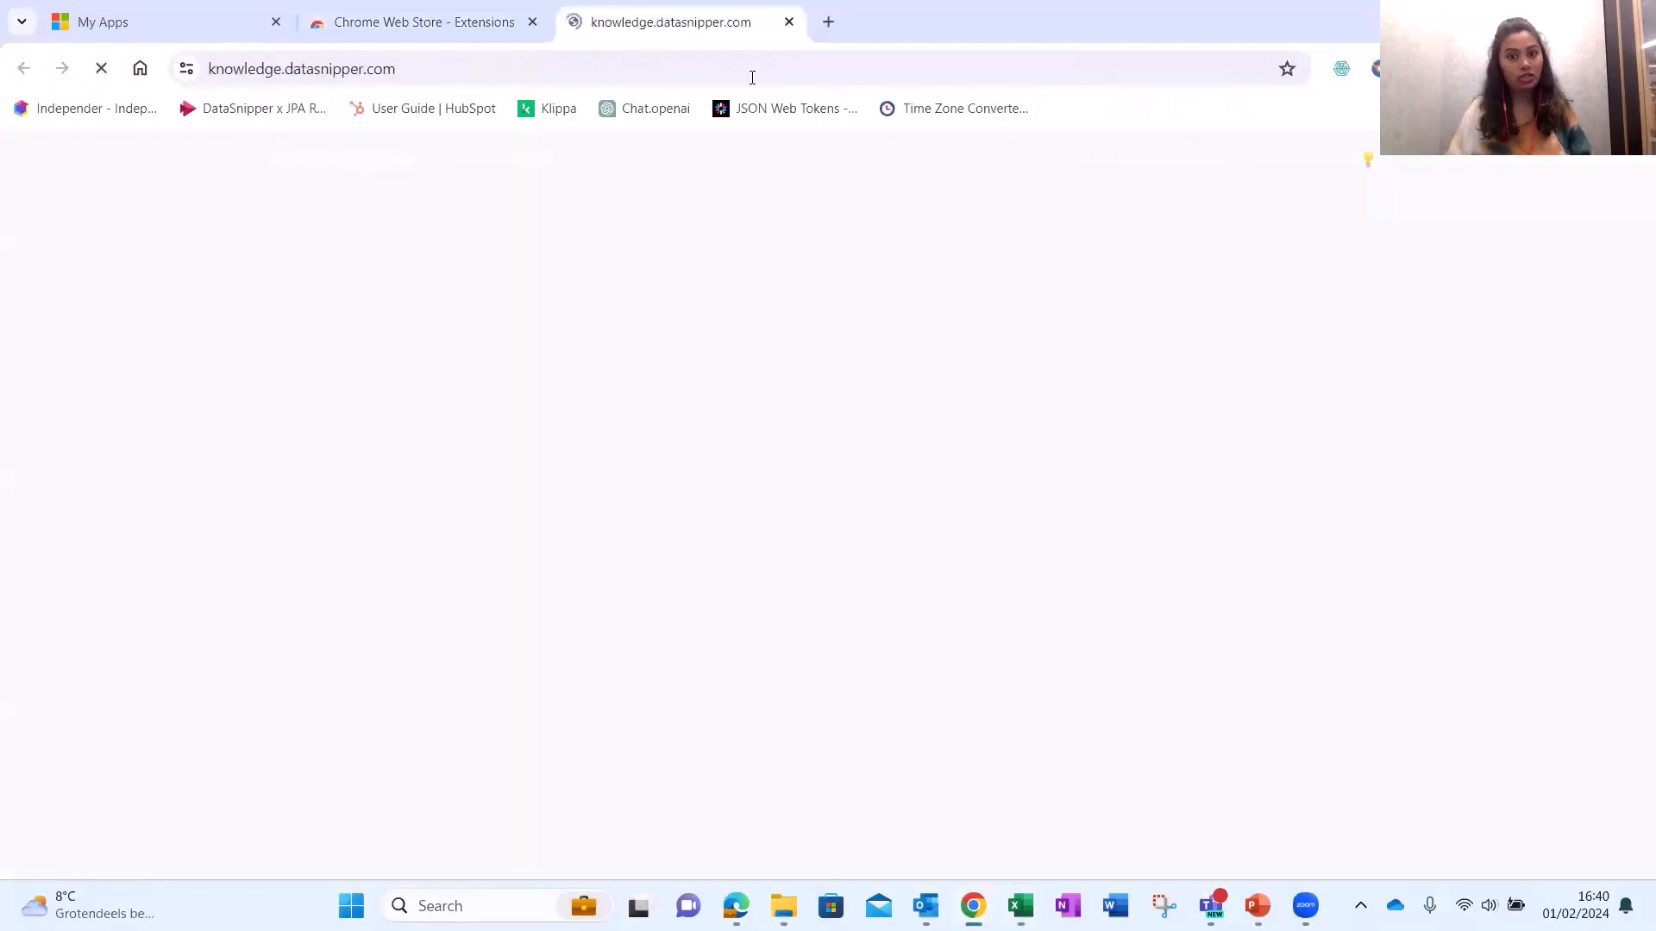
Open the batch payment testing article under External Audit use cases, Test of Detail.
scroll(931, 528, down, 3)
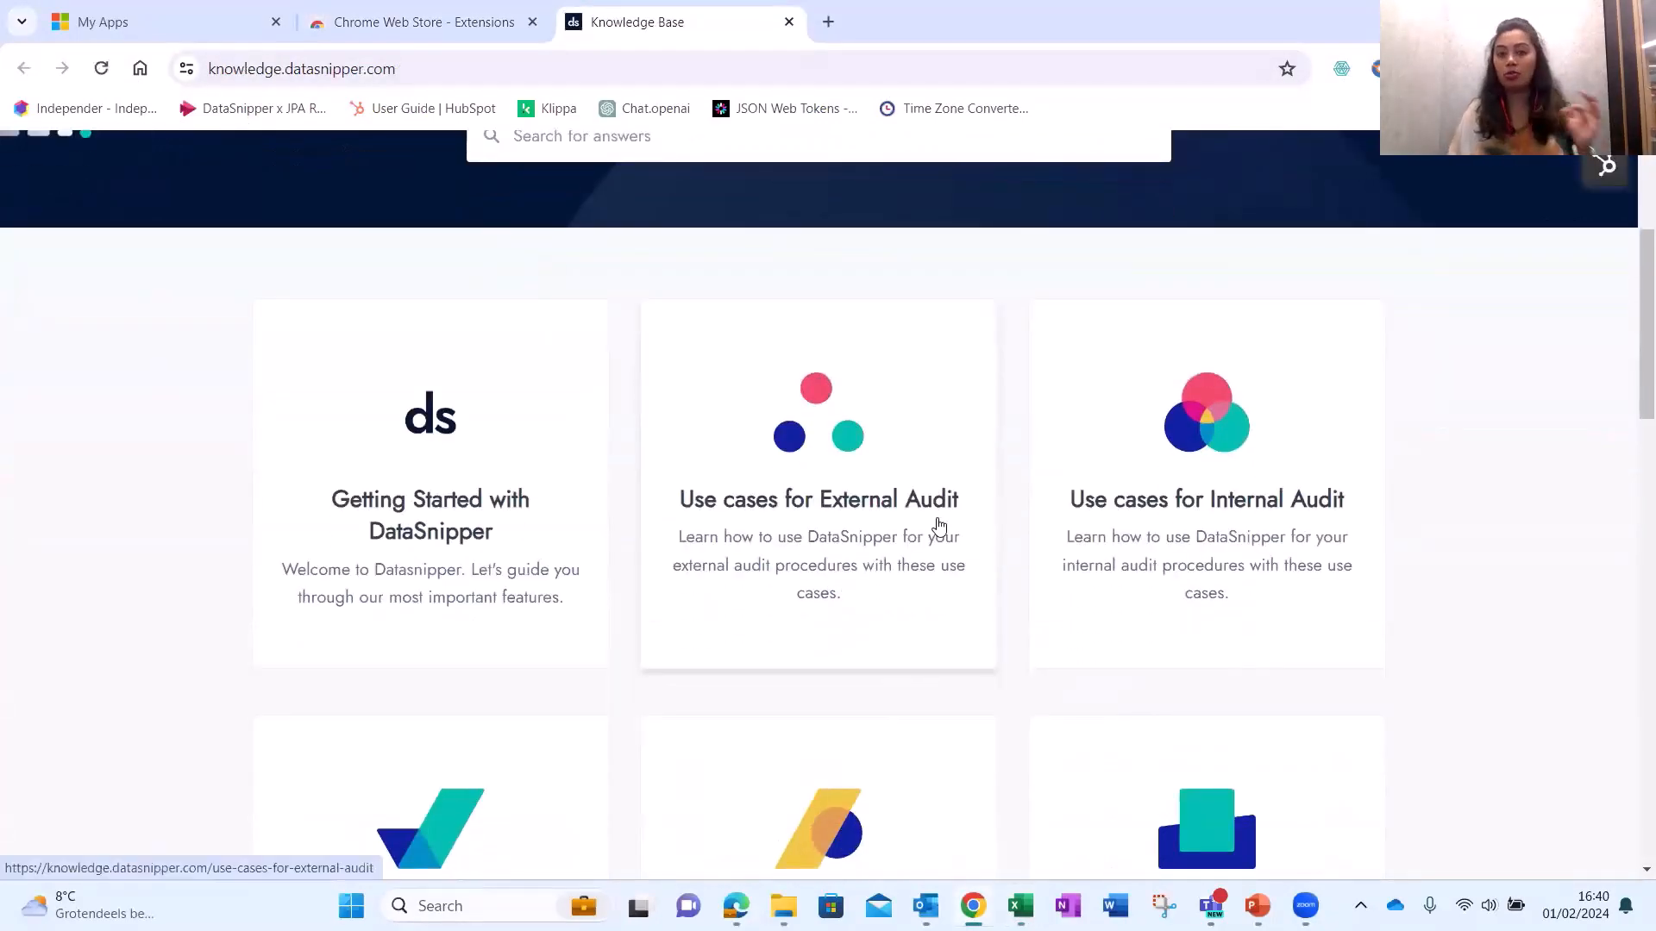
click(844, 512)
scroll(863, 595, down, 3)
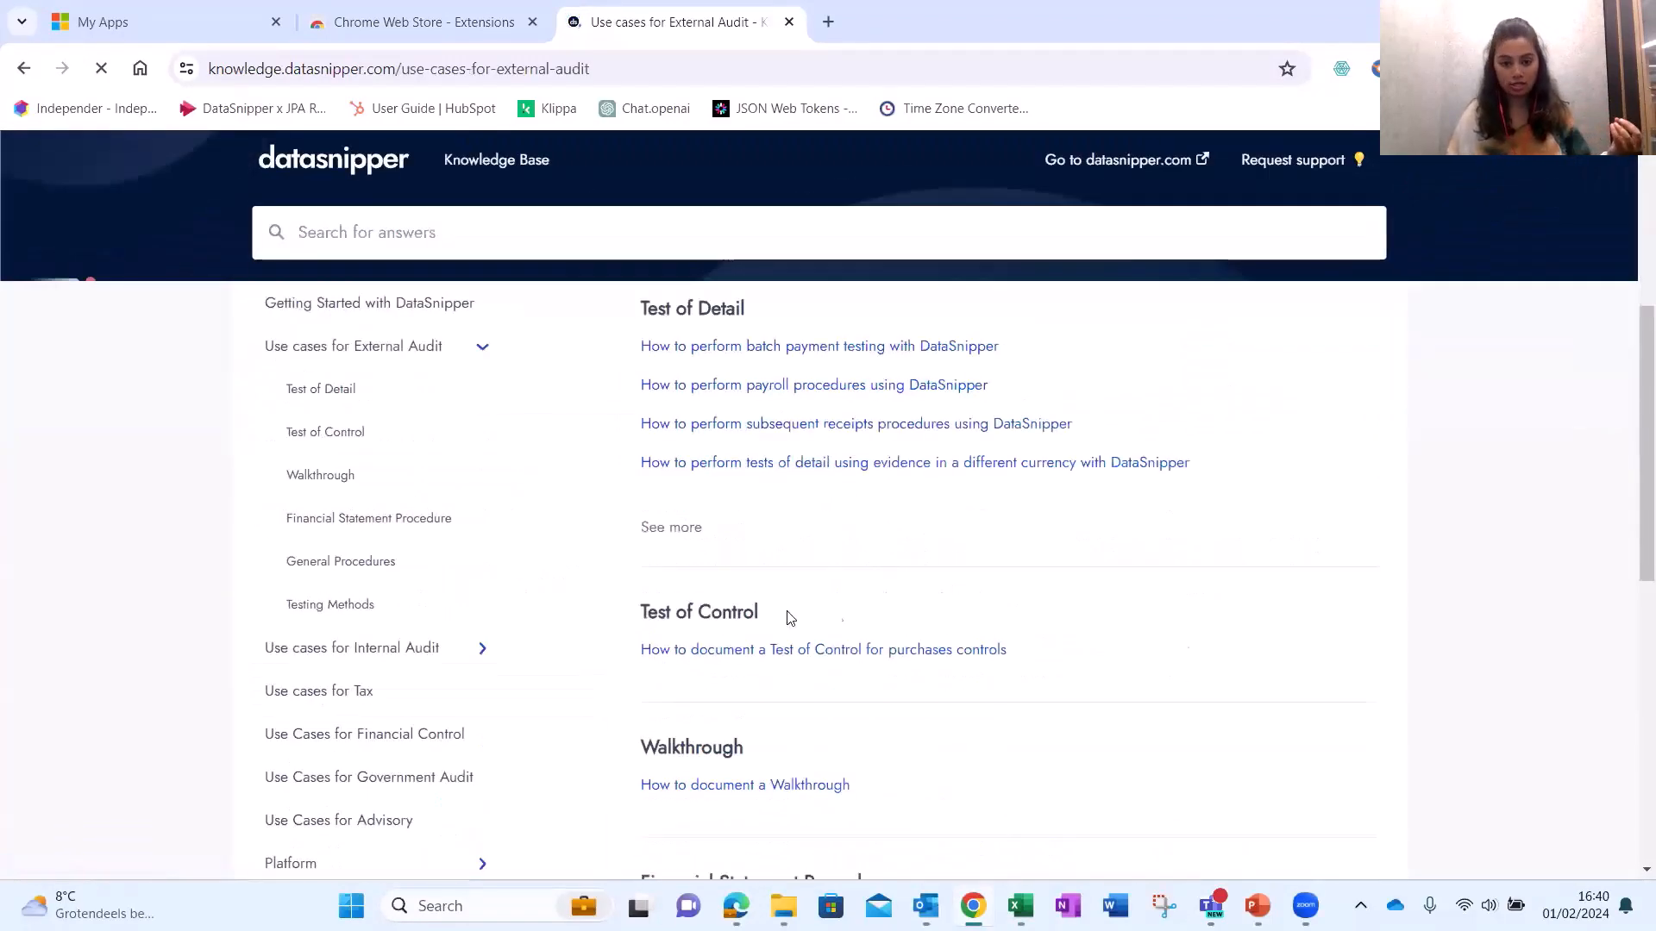
click(669, 534)
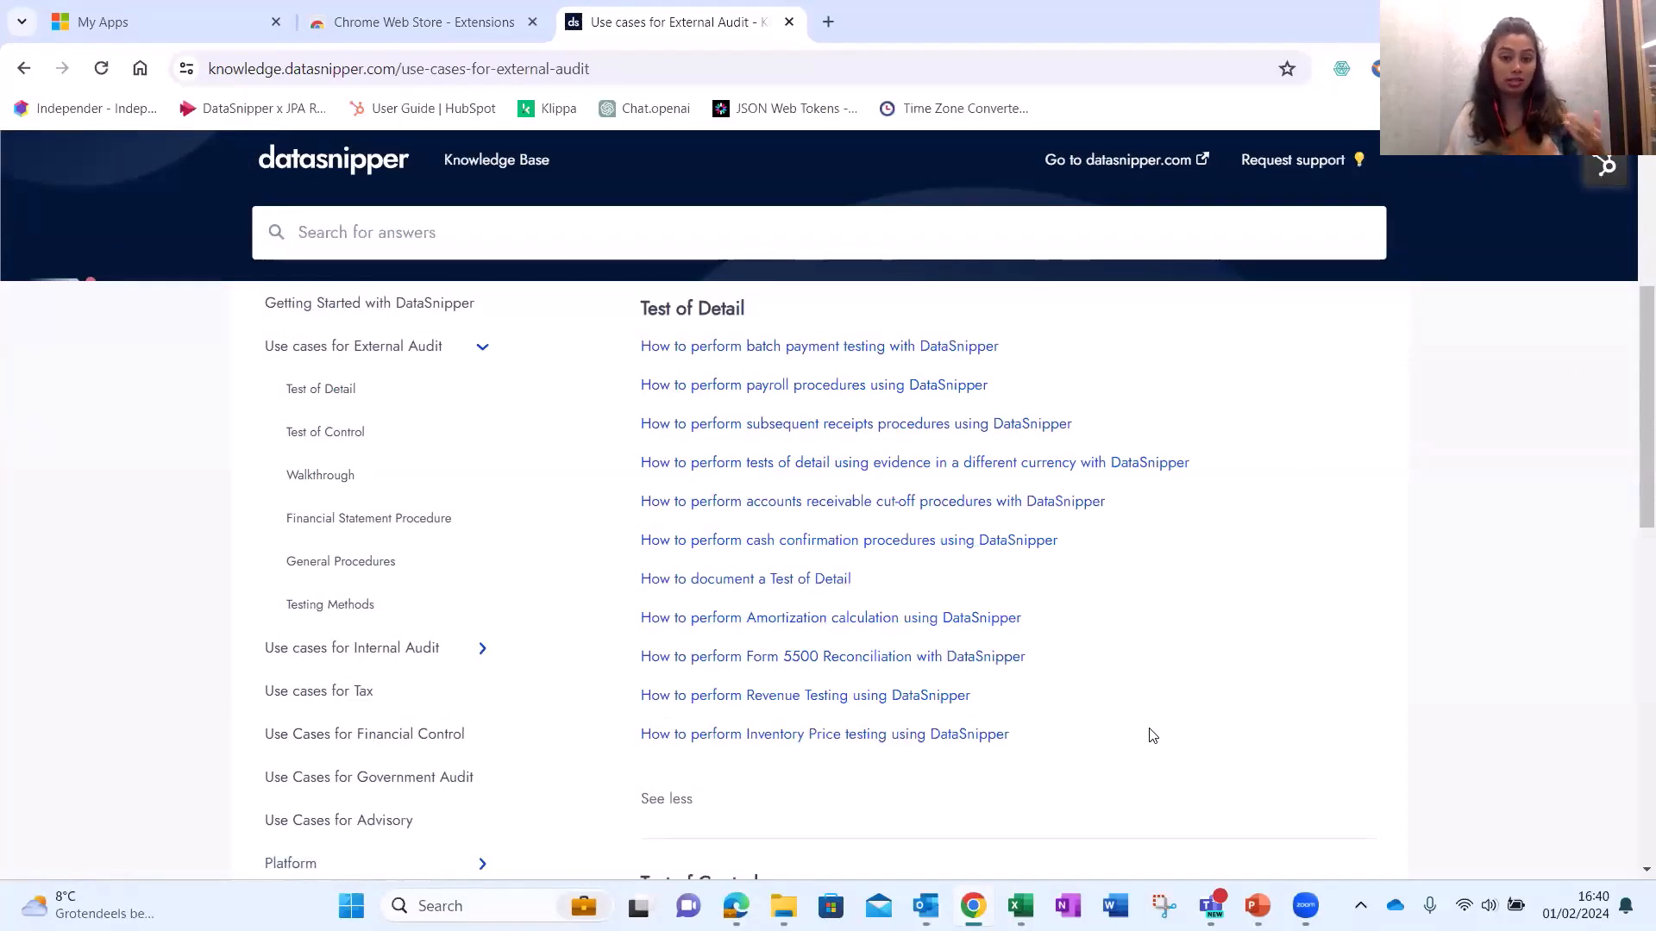
click(804, 354)
Read through the batch payment article, then return to the Knowledge Base home page.
scroll(1100, 509, down, 3)
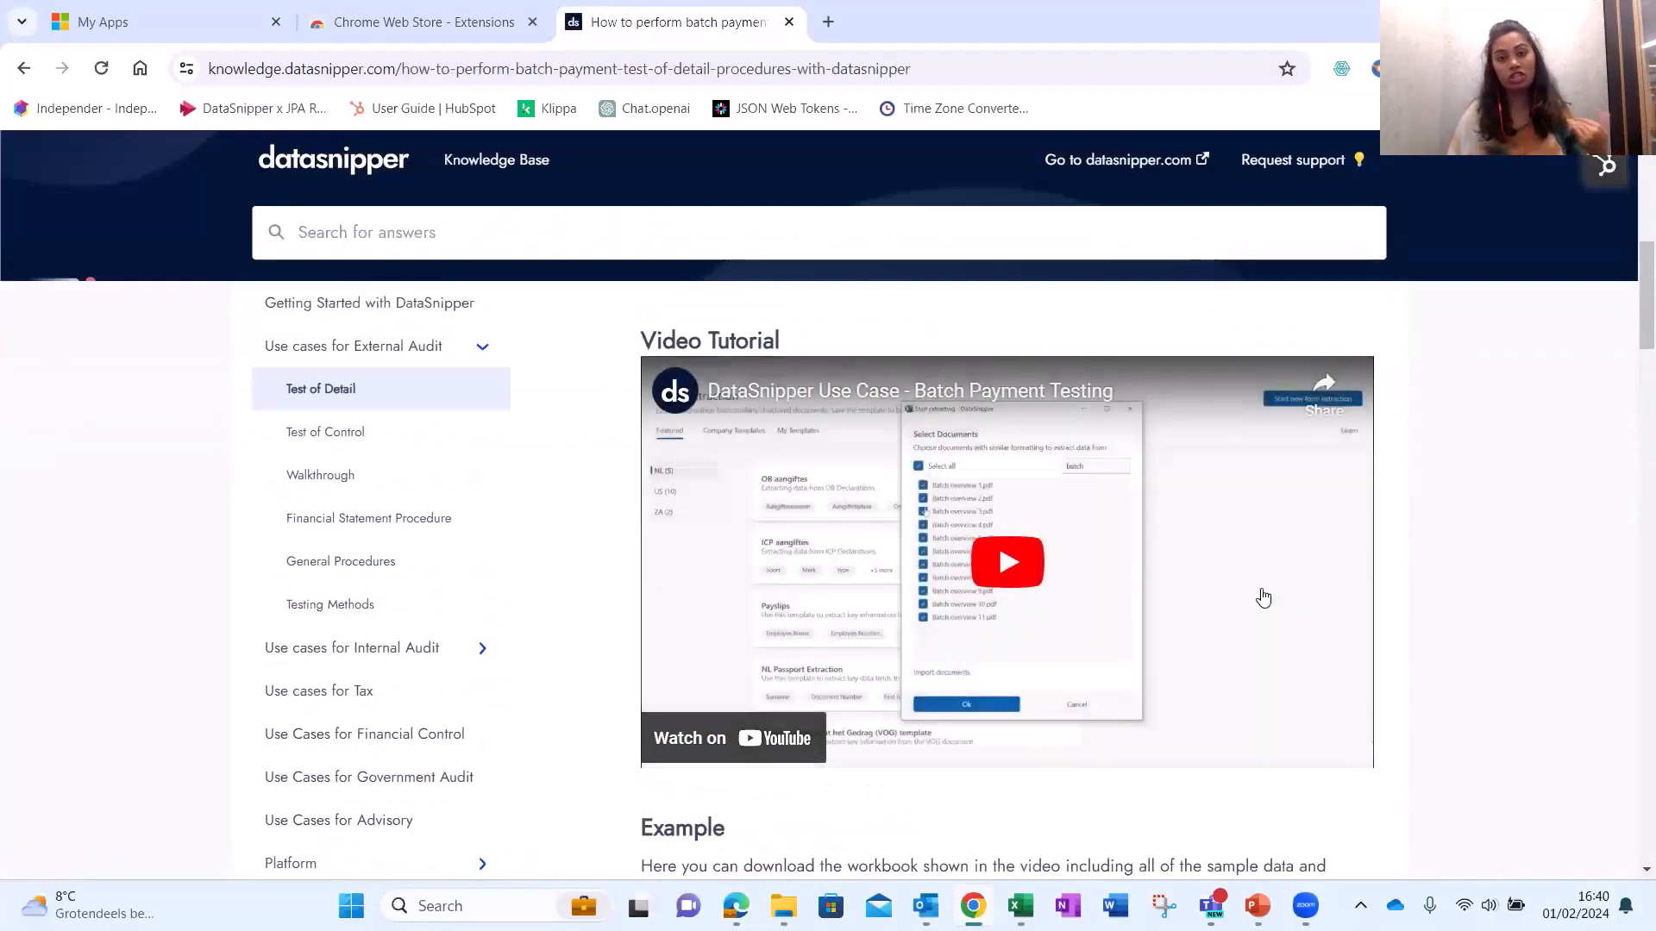
scroll(1246, 626, down, 2)
scroll(1245, 627, down, 5)
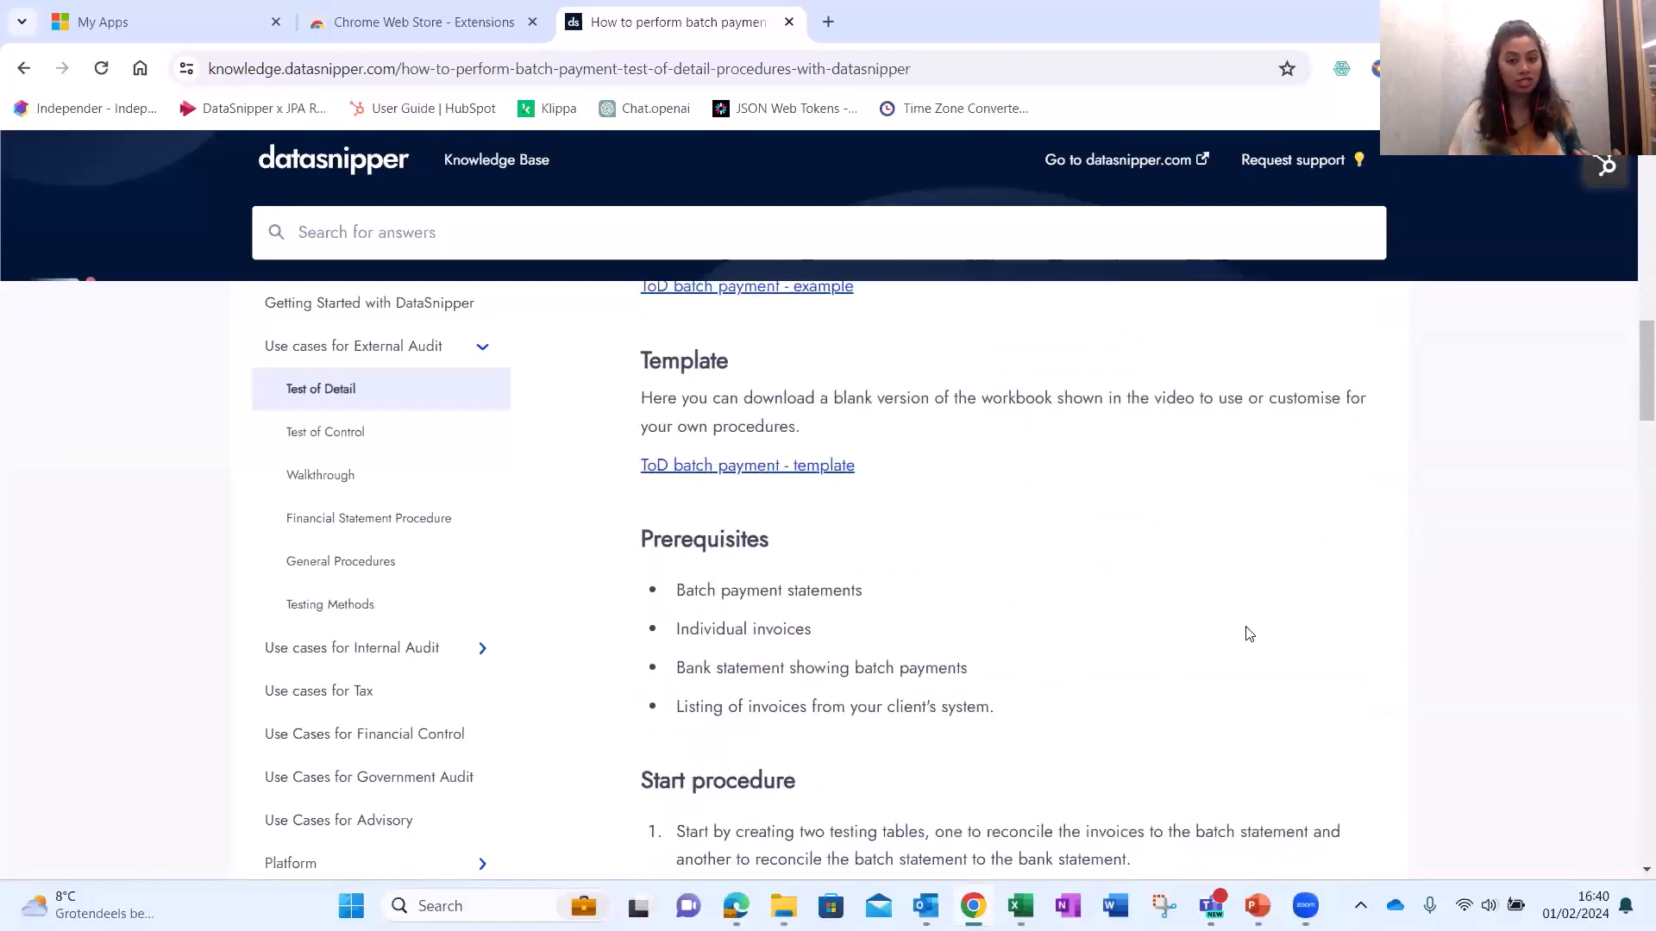
scroll(1245, 627, up, 3)
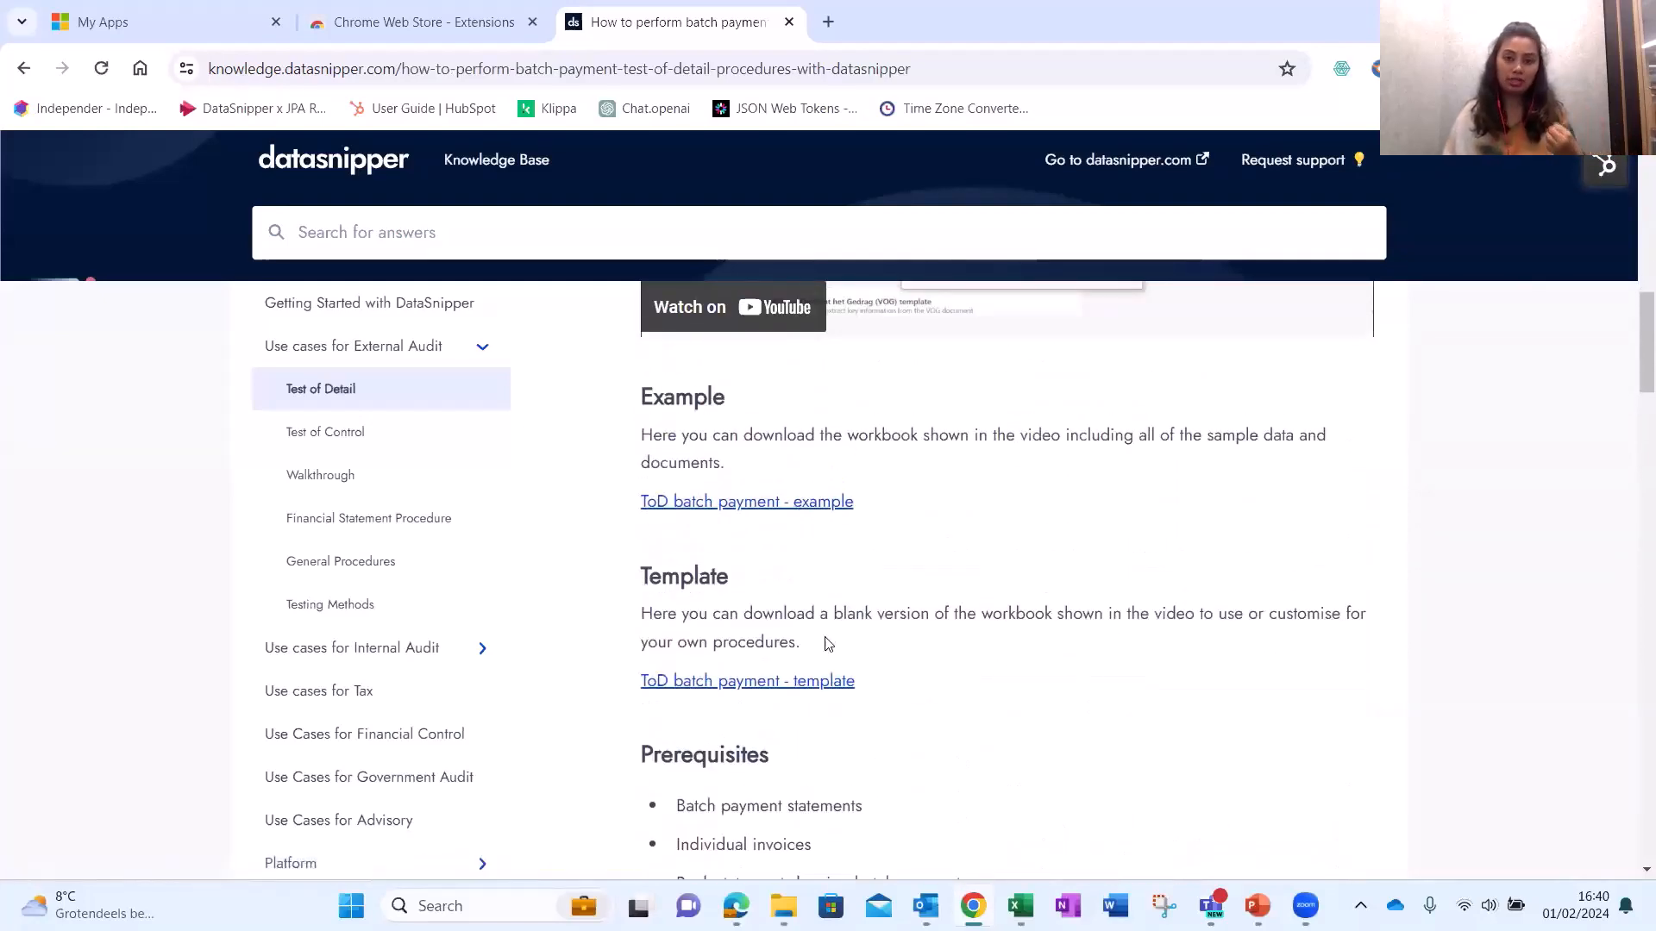
scroll(1002, 609, down, 5)
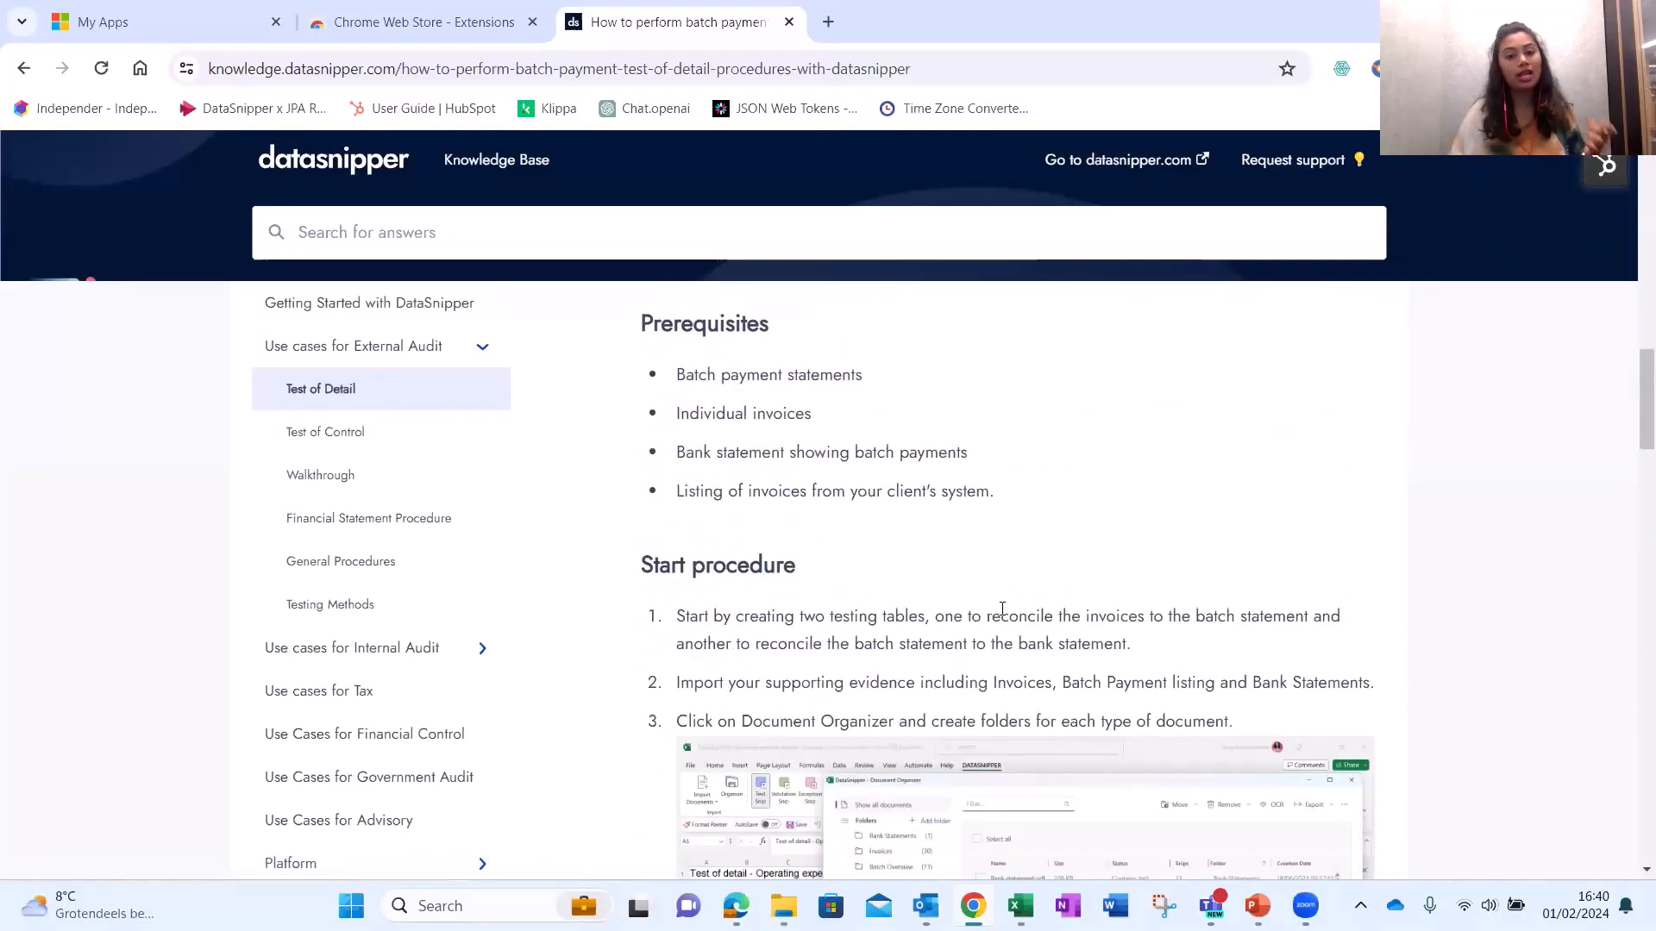
scroll(1038, 655, up, 15)
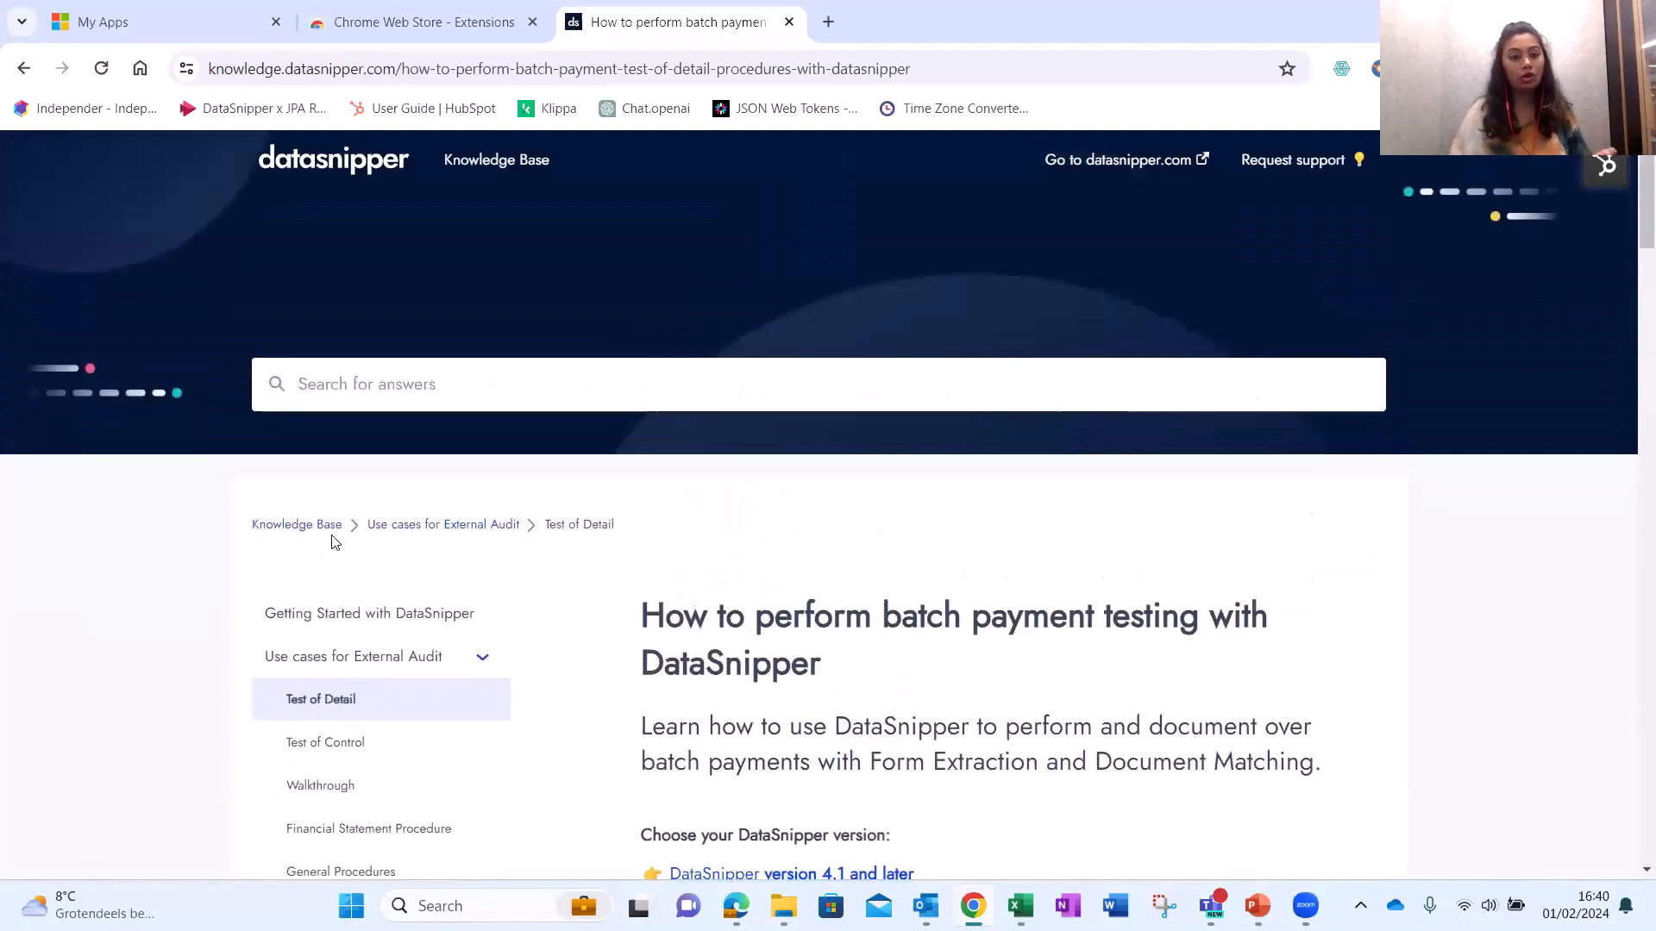
click(619, 541)
scroll(658, 527, down, 15)
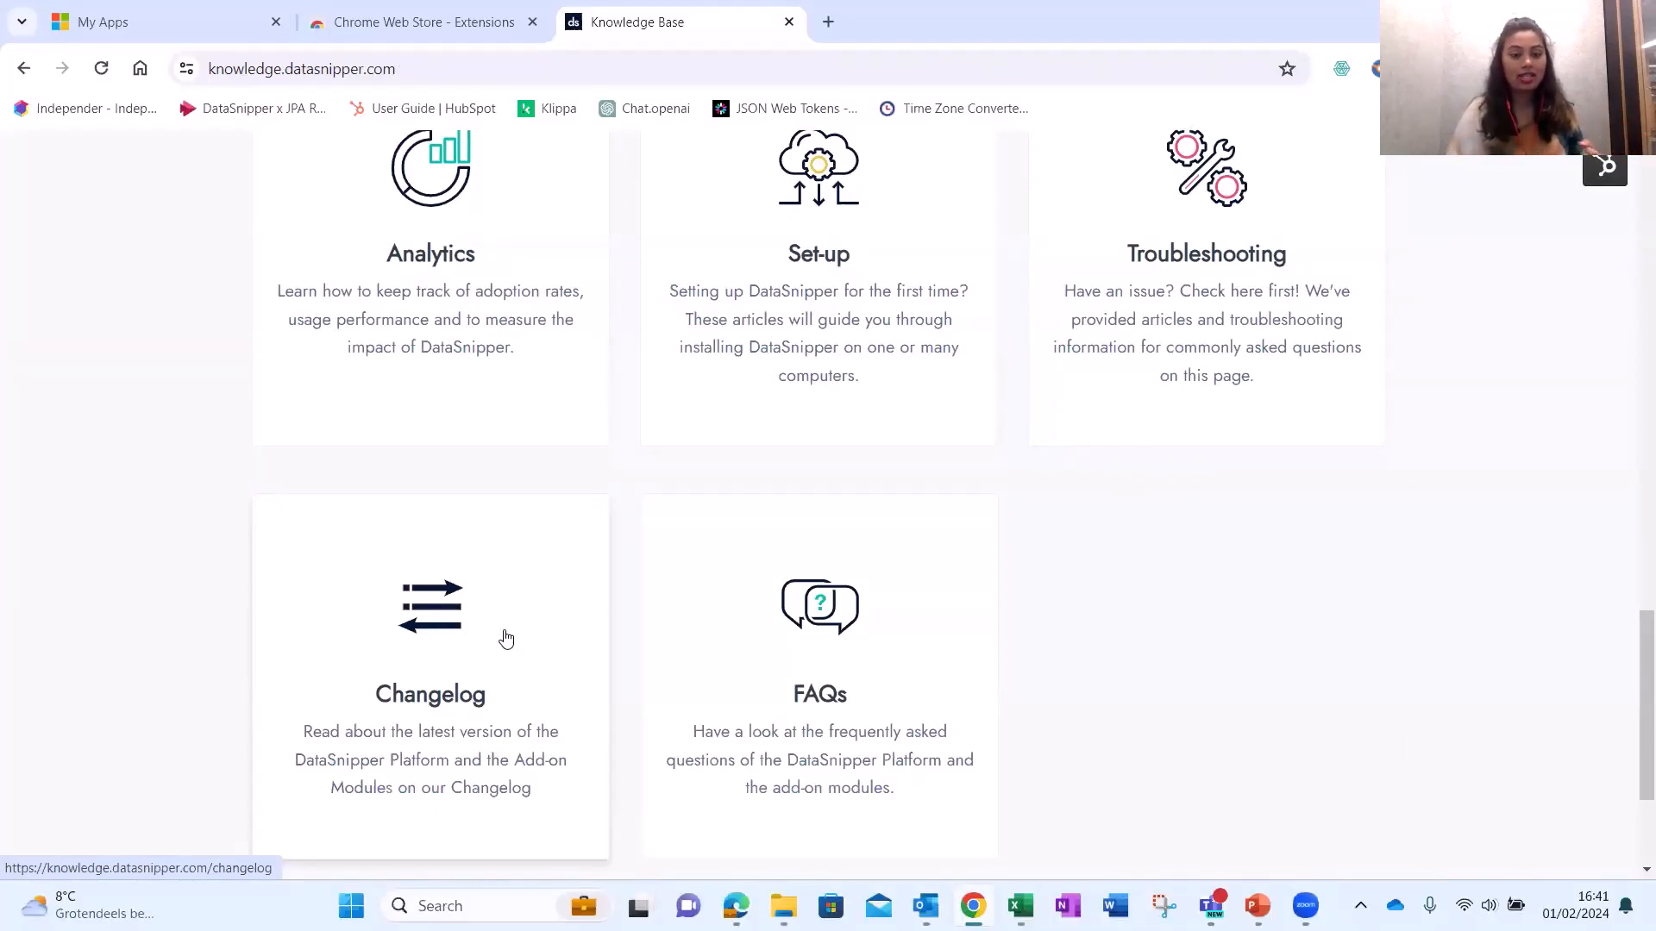
Open the Changelog and scroll through the v6.0.5, v6.0.4 and v6.0 co-authoring release notes.
click(506, 638)
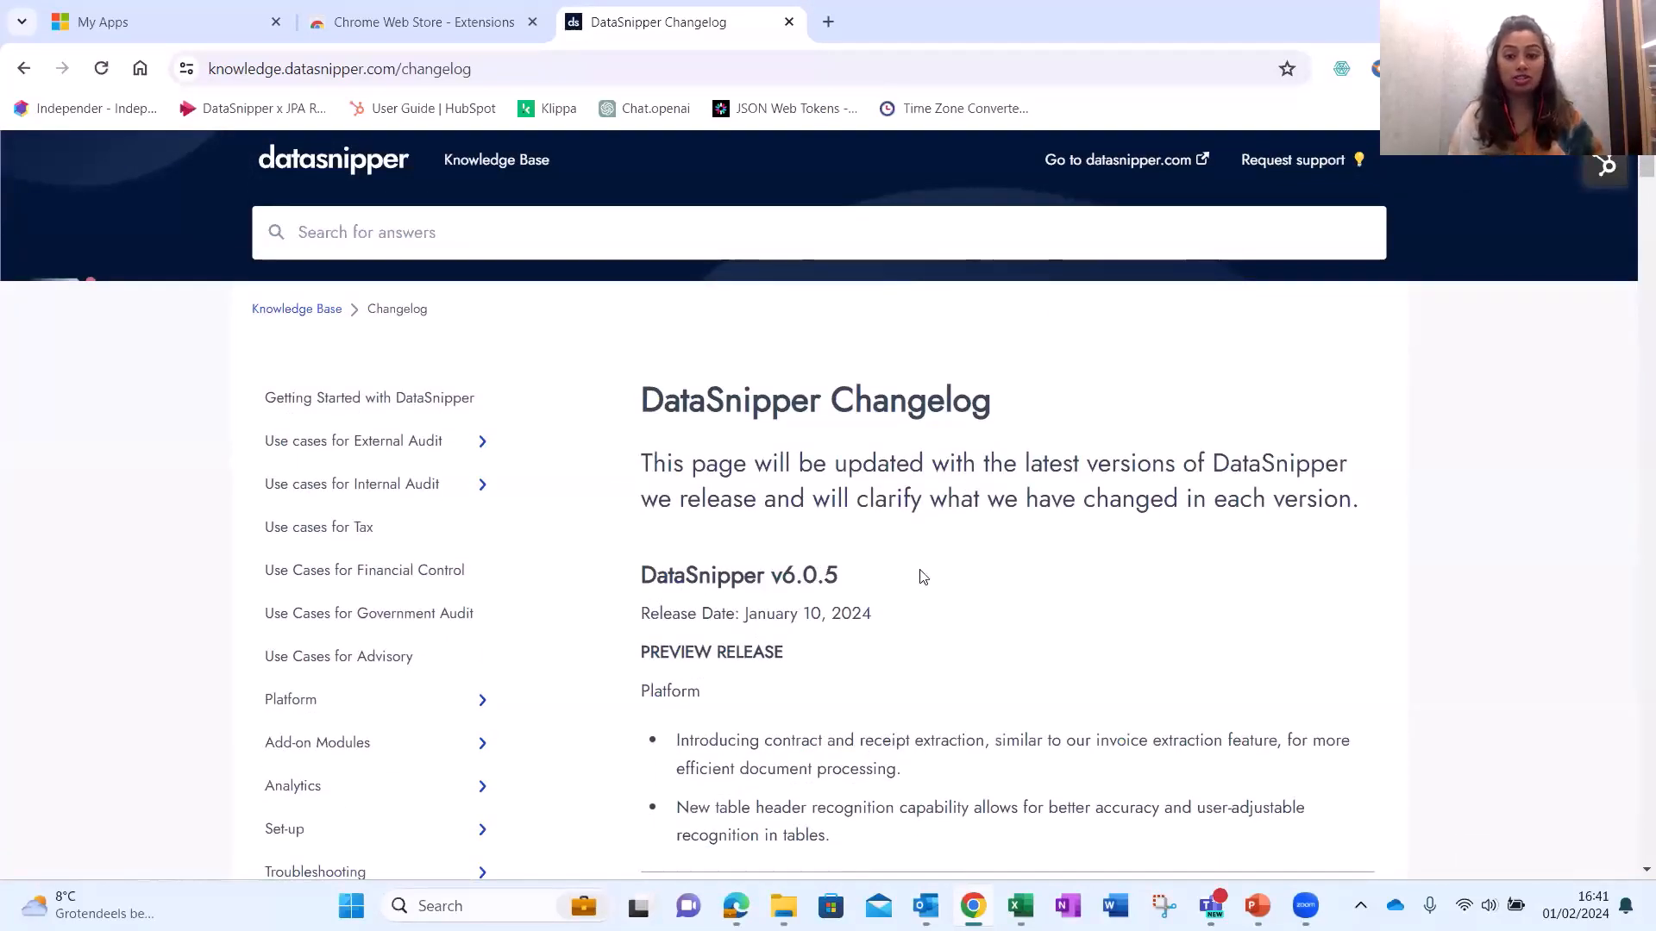
scroll(1005, 577, down, 1)
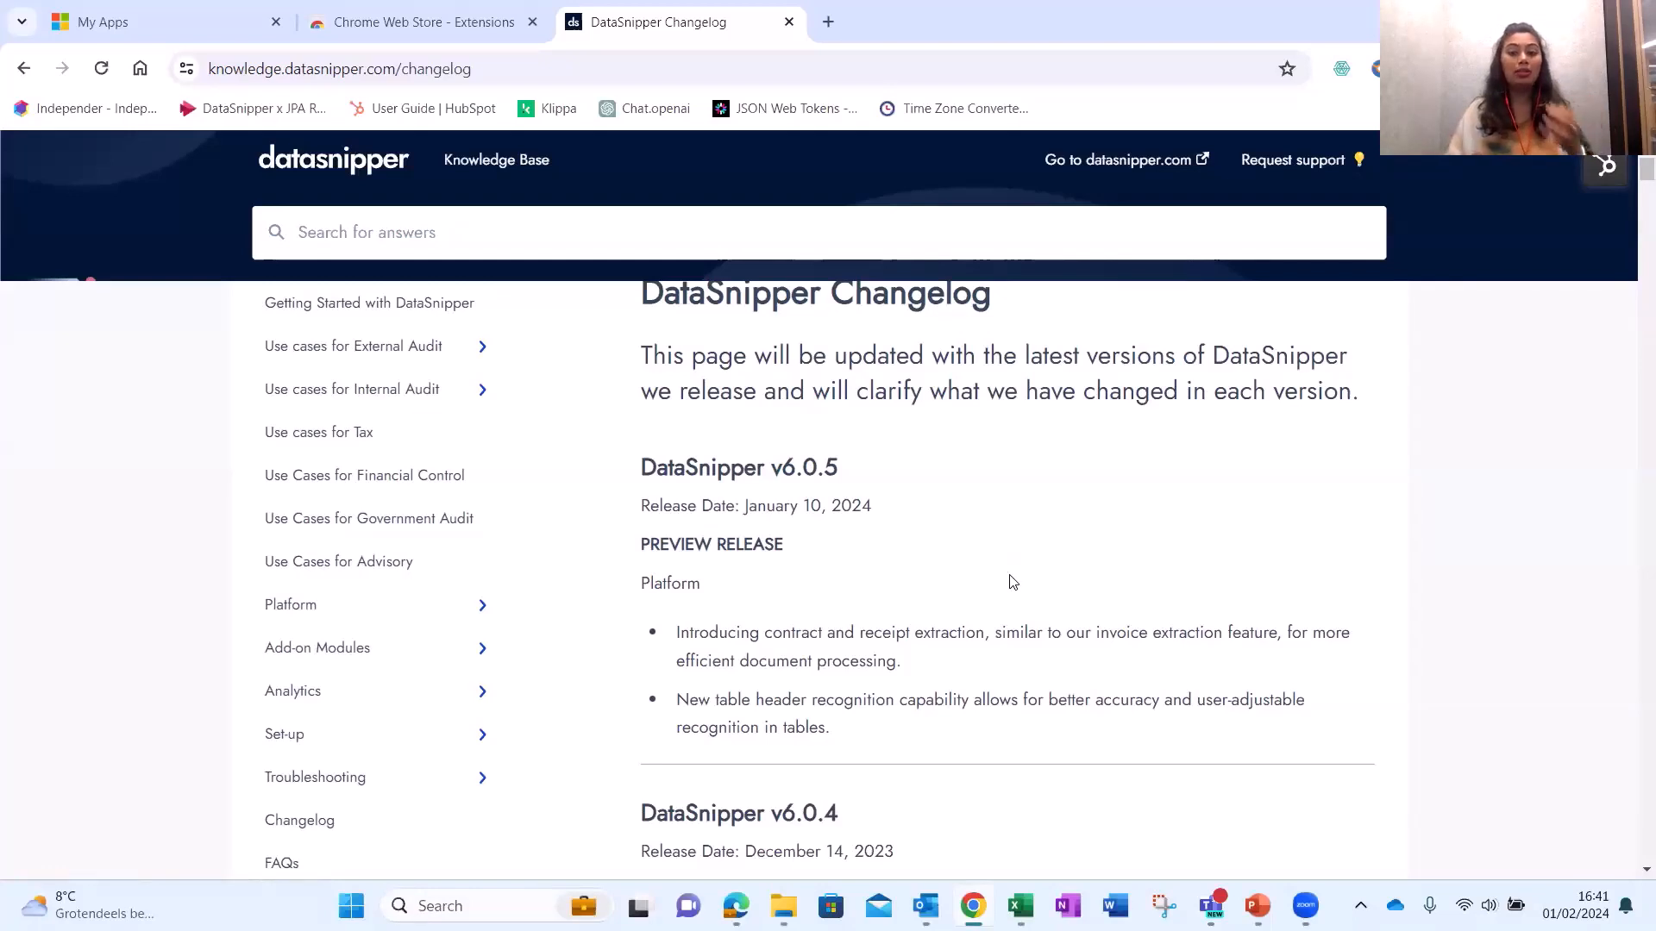
scroll(1020, 612, down, 5)
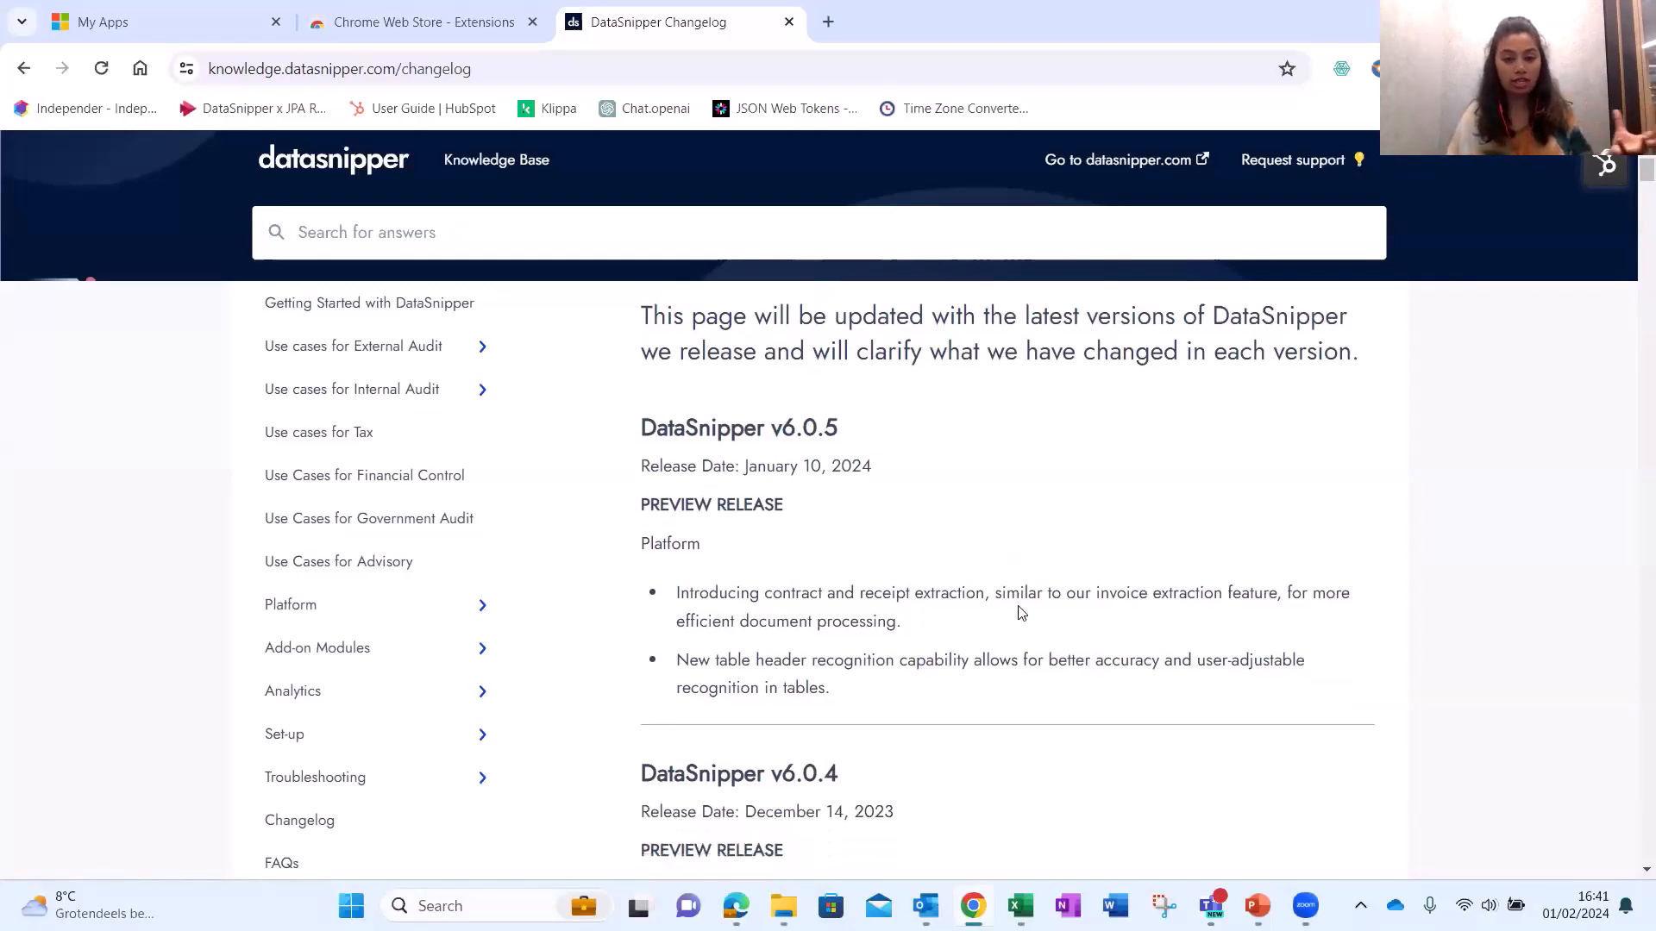
scroll(966, 578, down, 4)
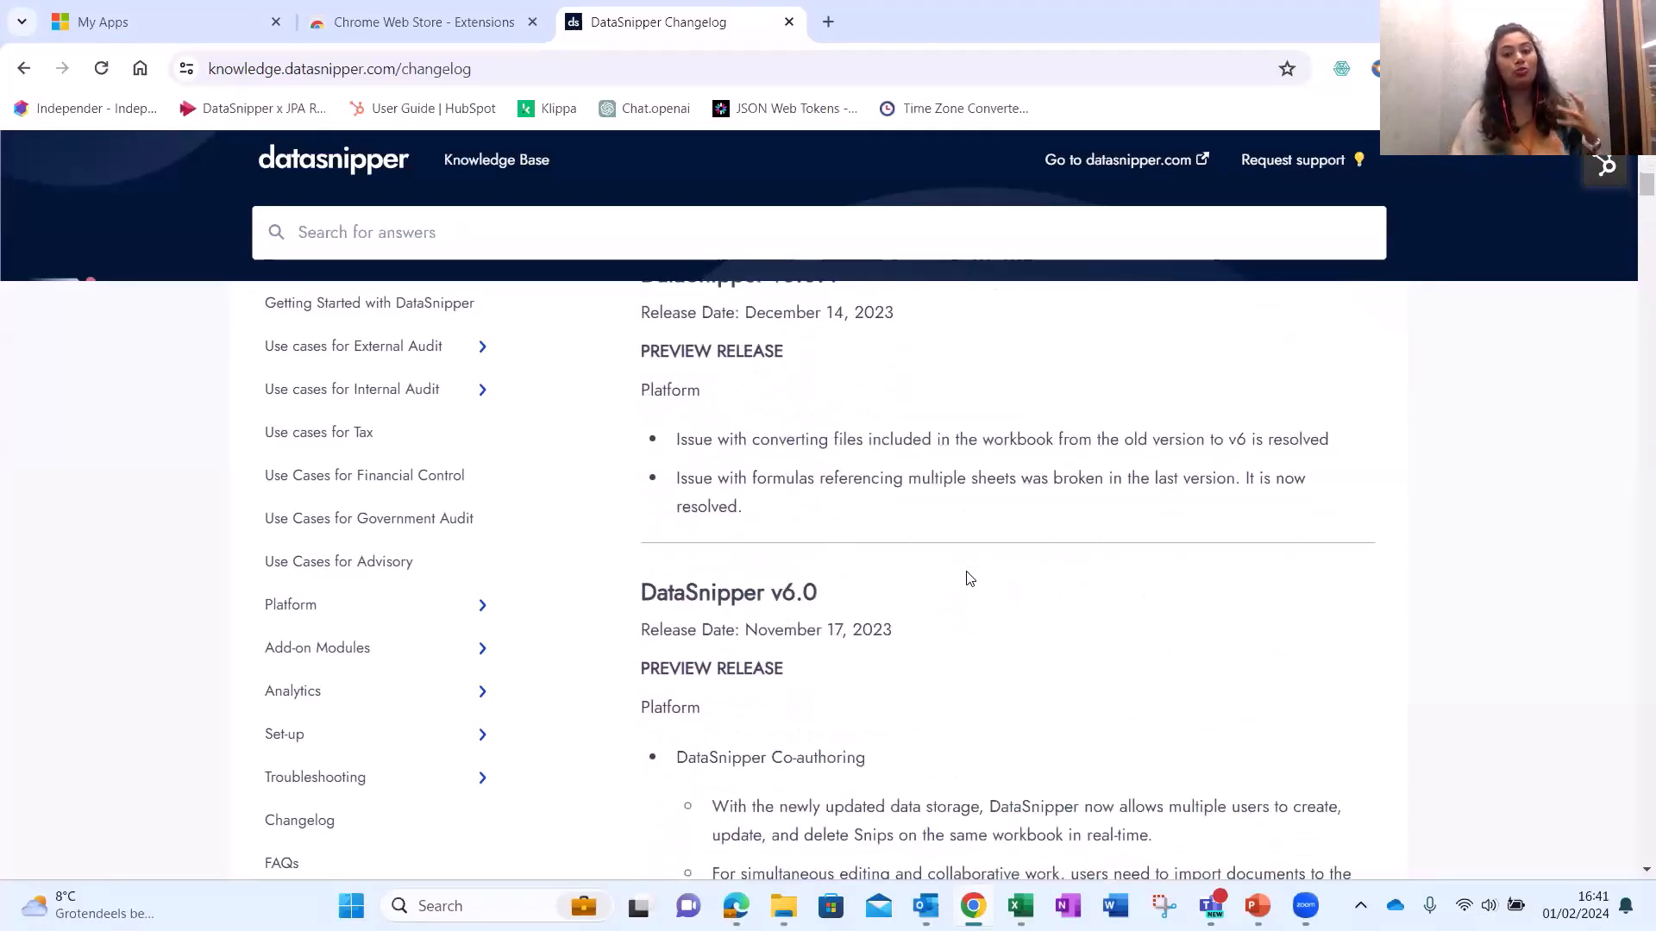
scroll(970, 579, down, 2)
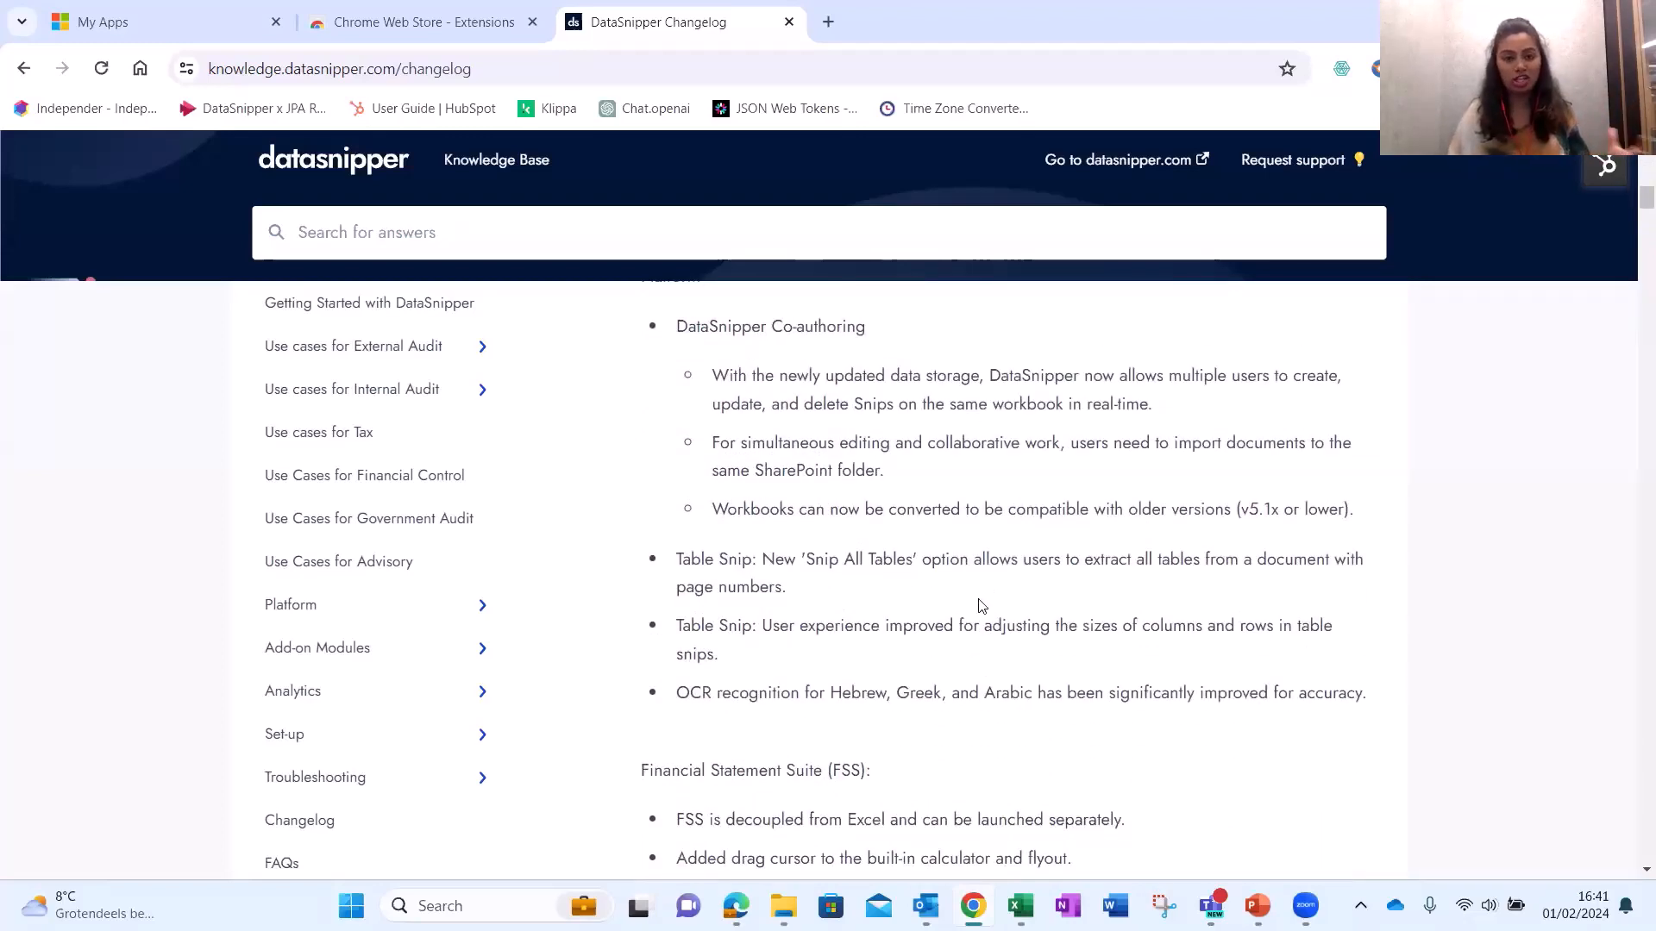
Return to the Everything Form Extraction workbook and open DataSnipper's Give Feedback site.
mouse_move(1018, 904)
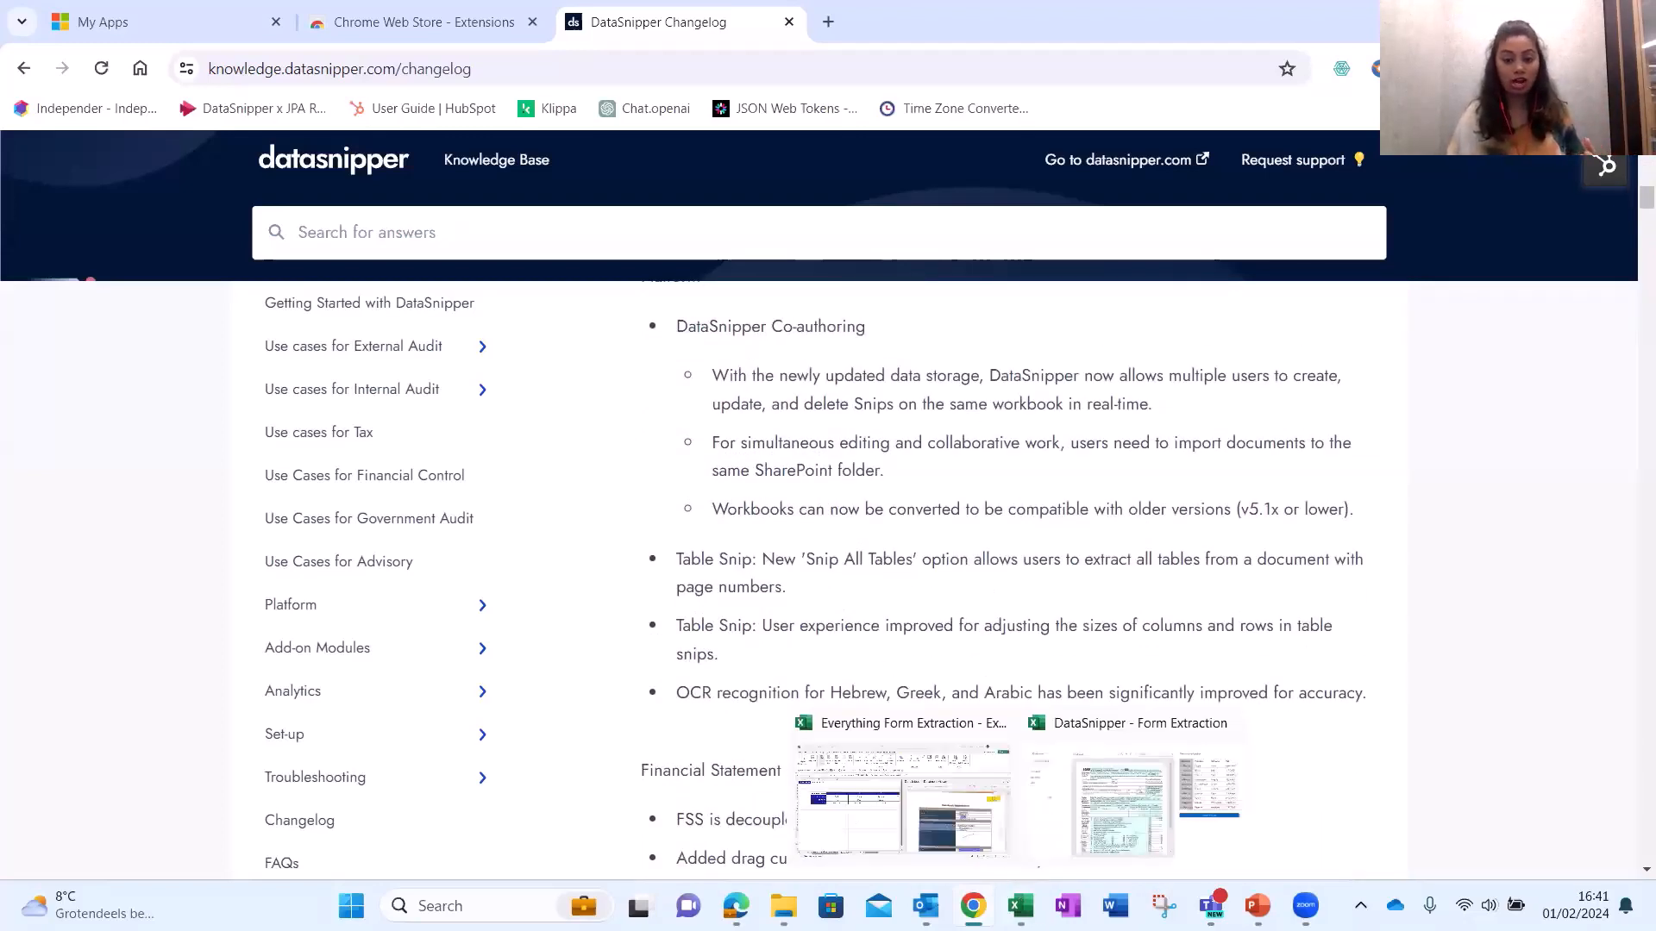
click(923, 821)
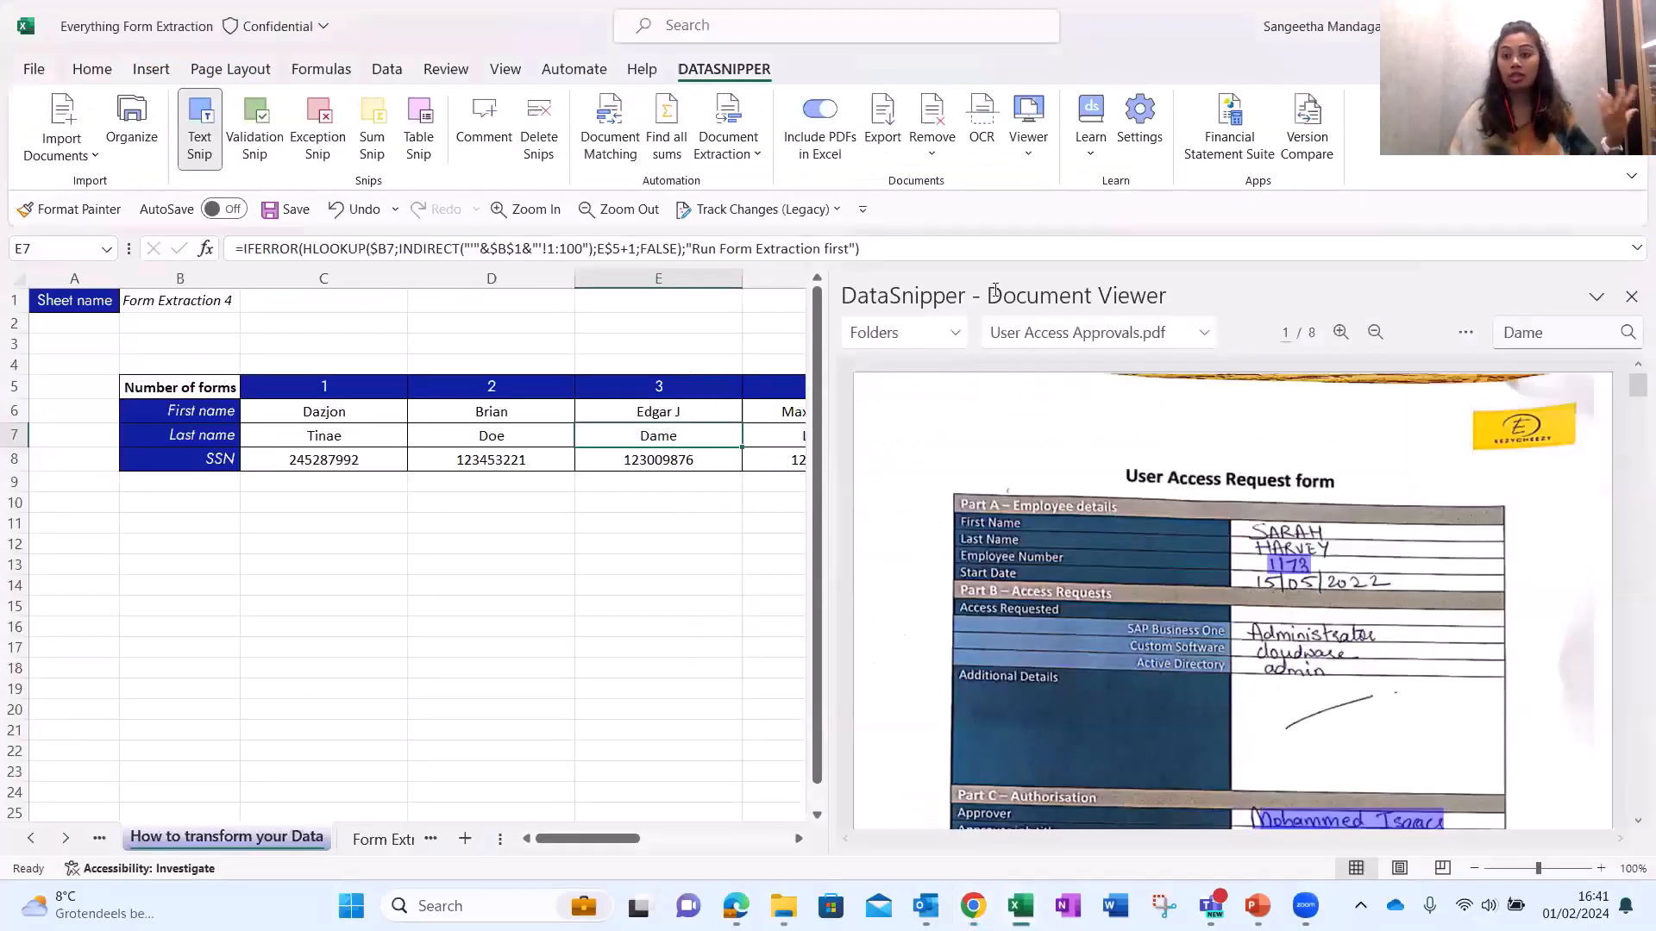
click(1090, 154)
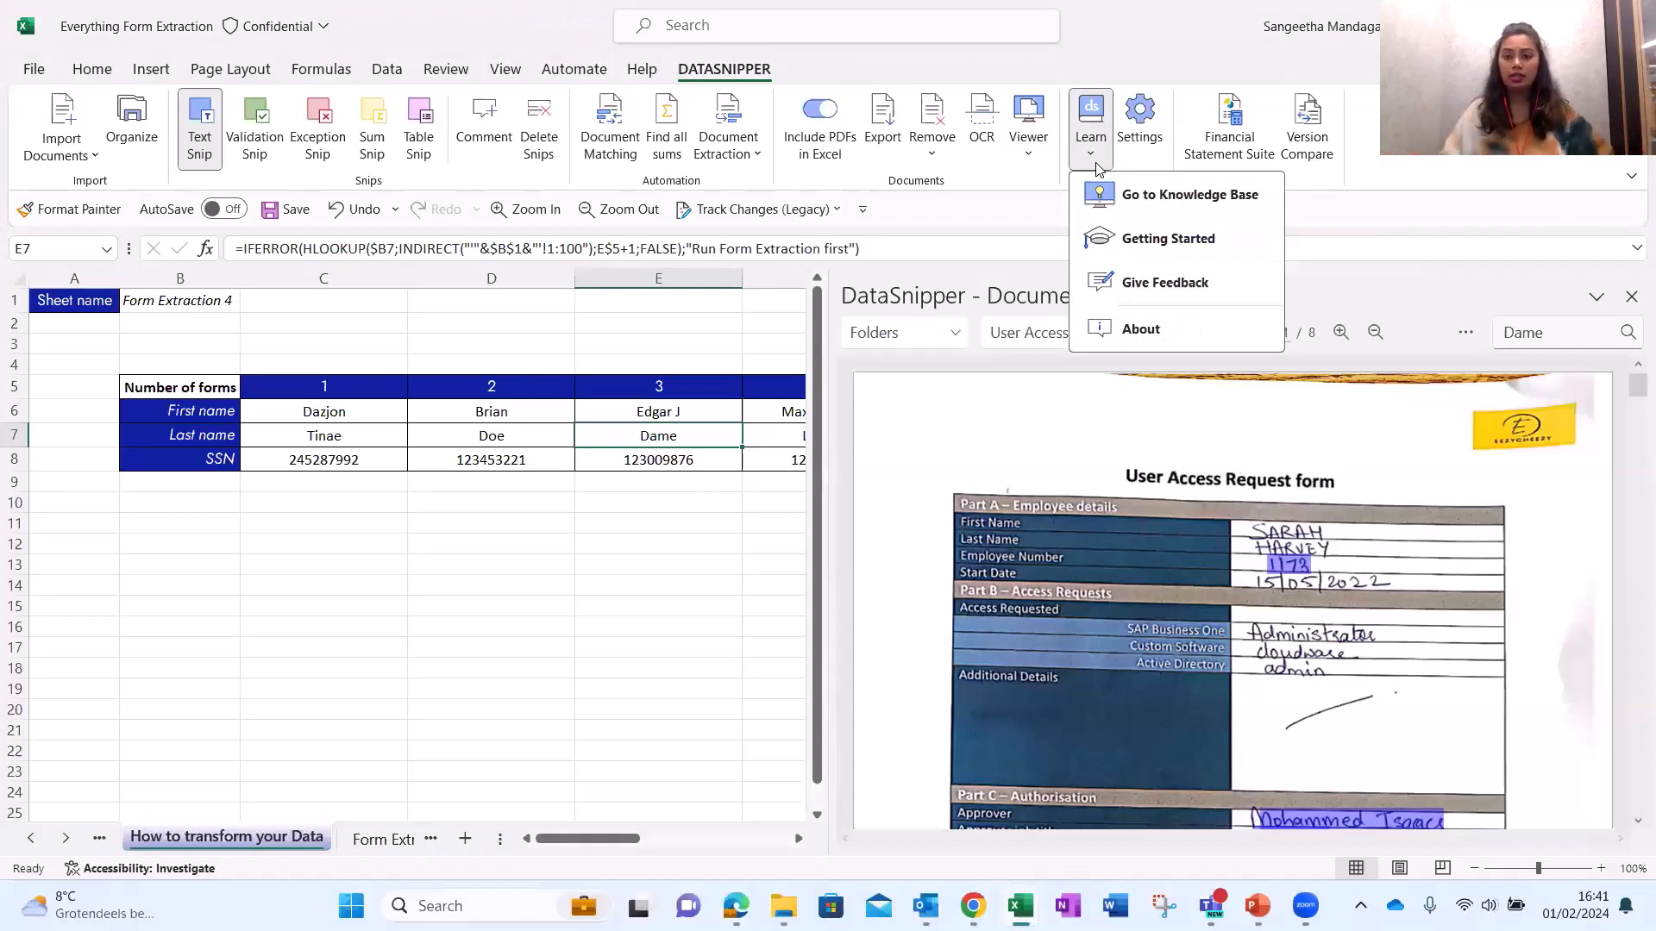
click(1135, 285)
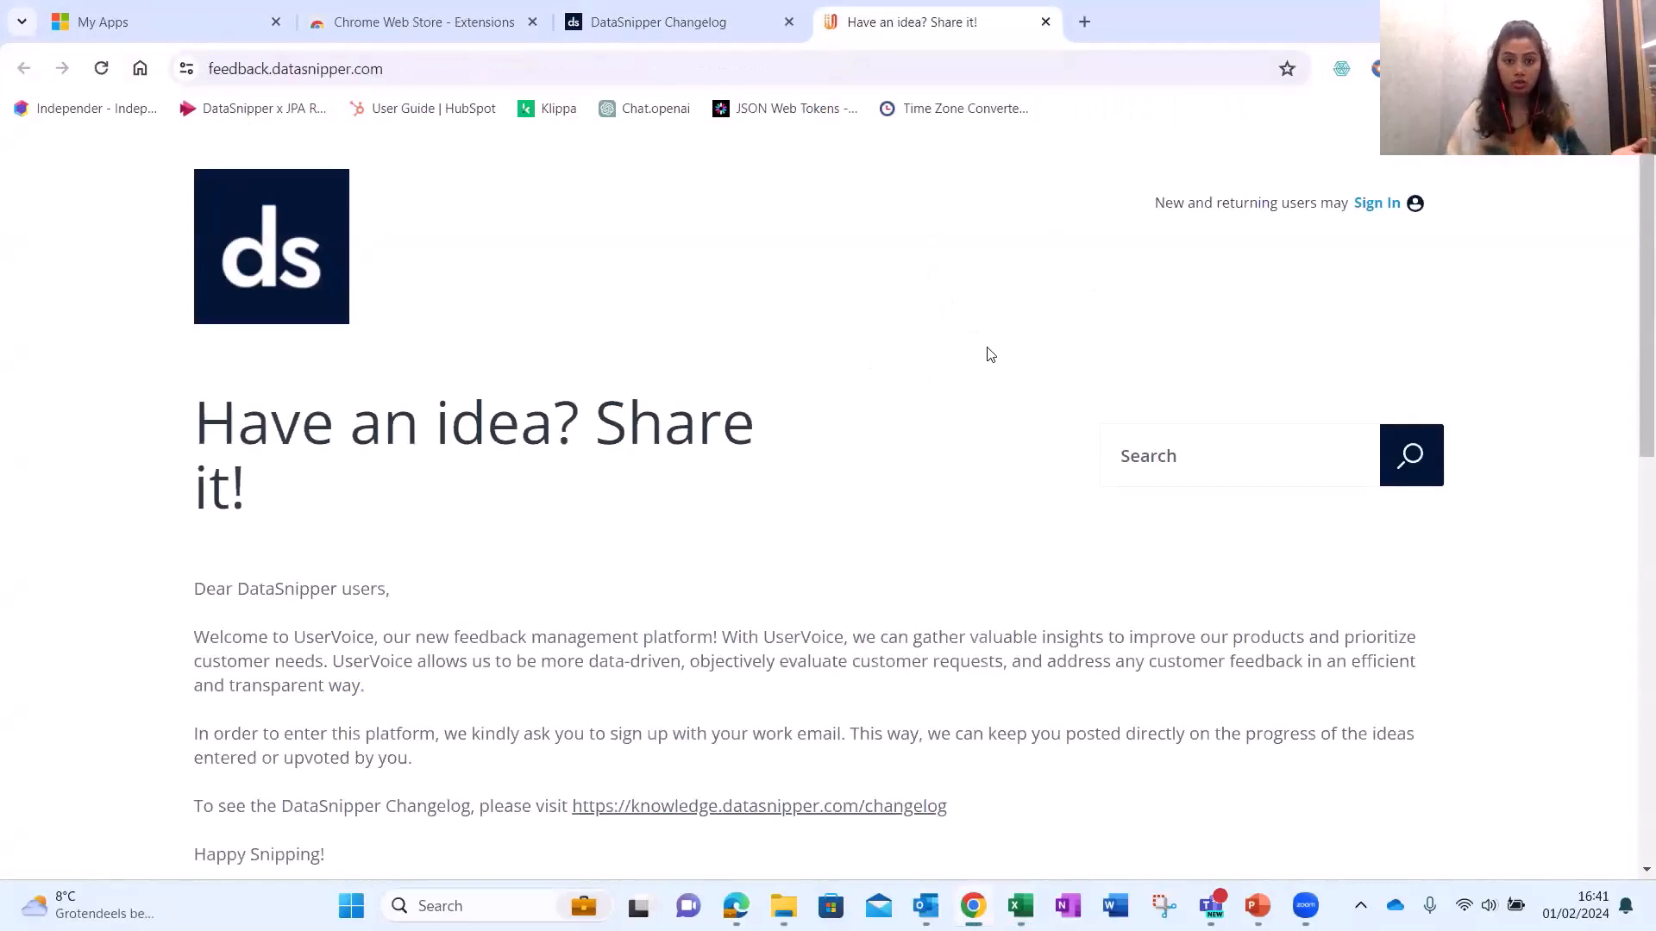
Open the Core ideas forum and scroll to its Hot Ideas.
scroll(990, 355, down, 9)
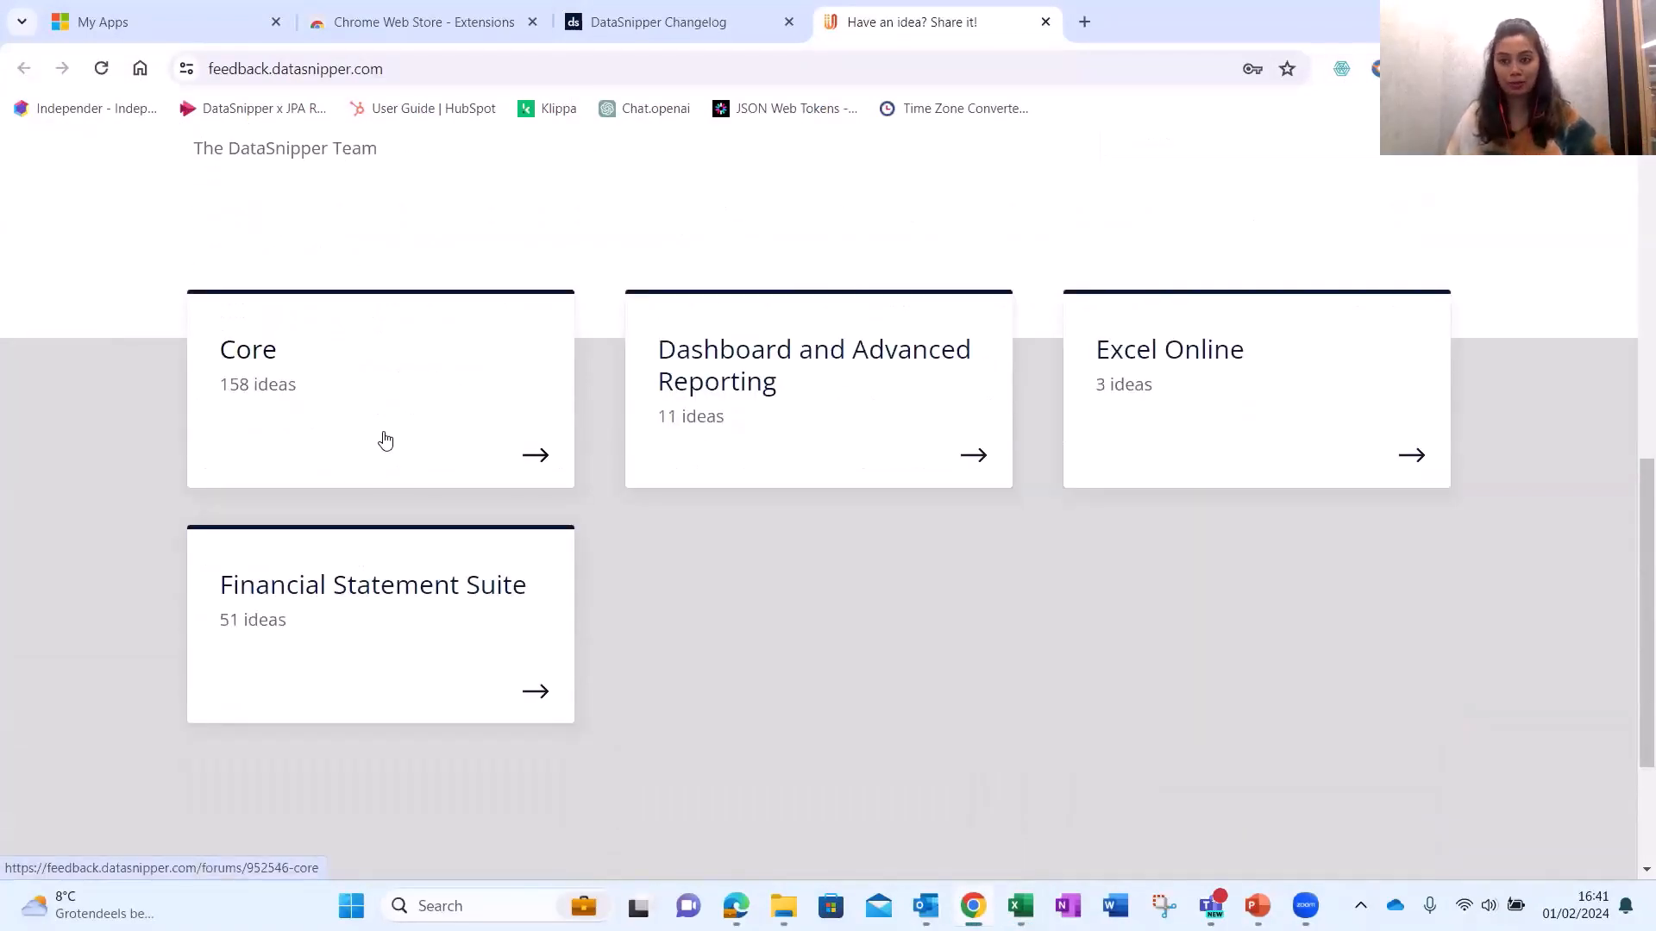
click(385, 441)
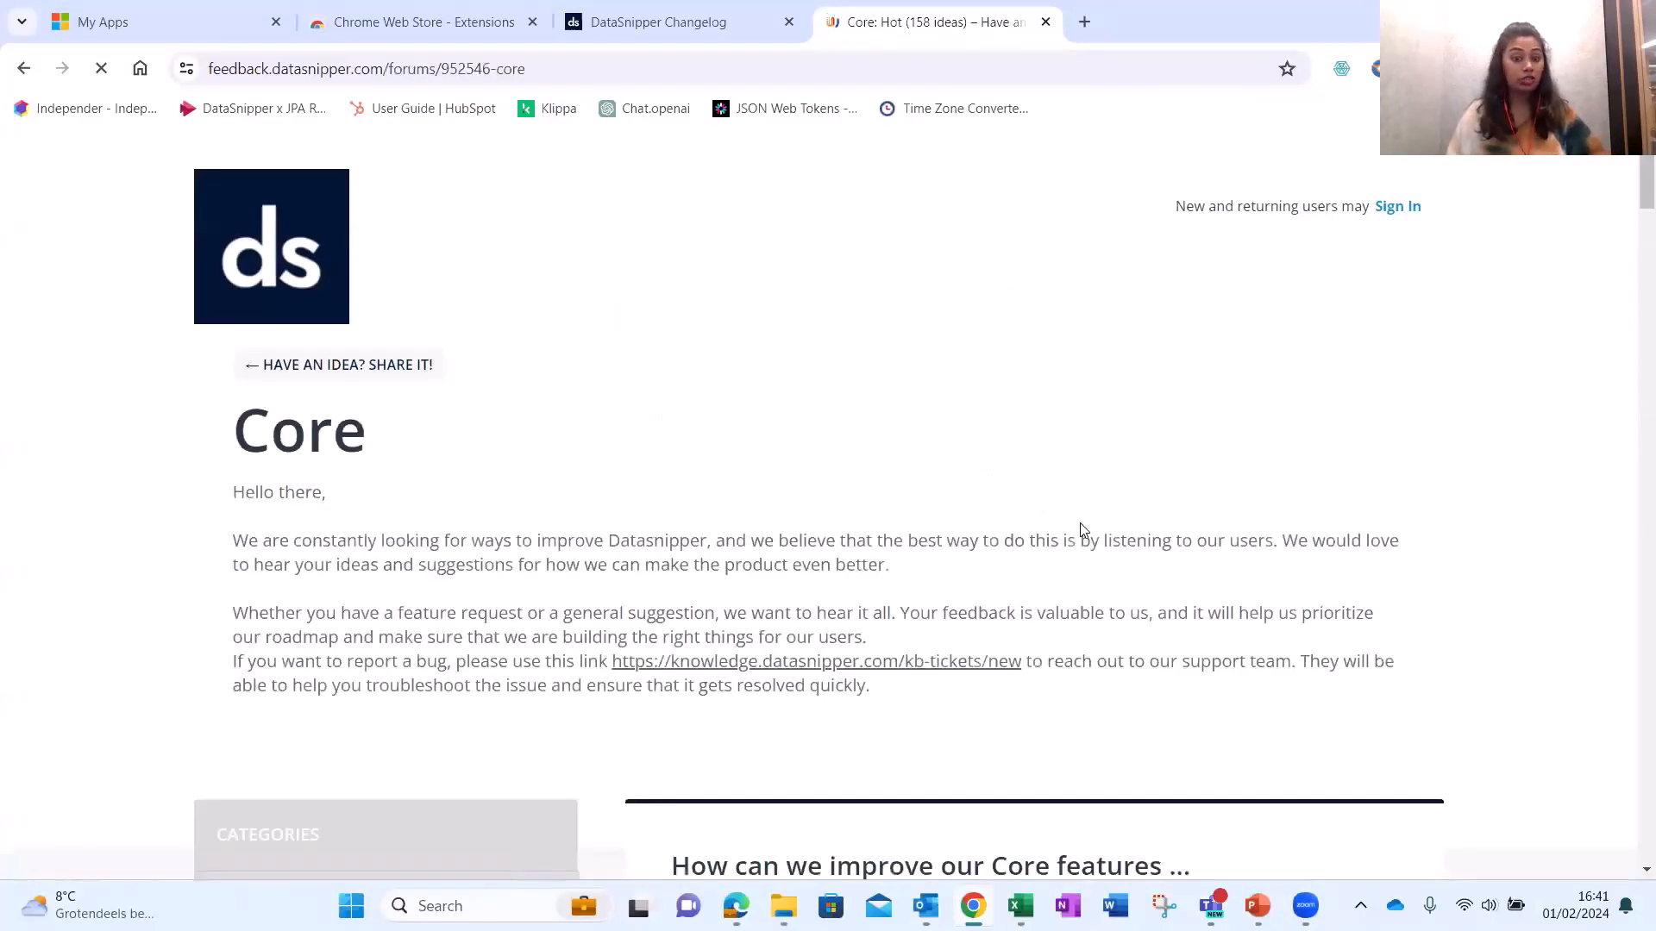
scroll(1084, 530, down, 9)
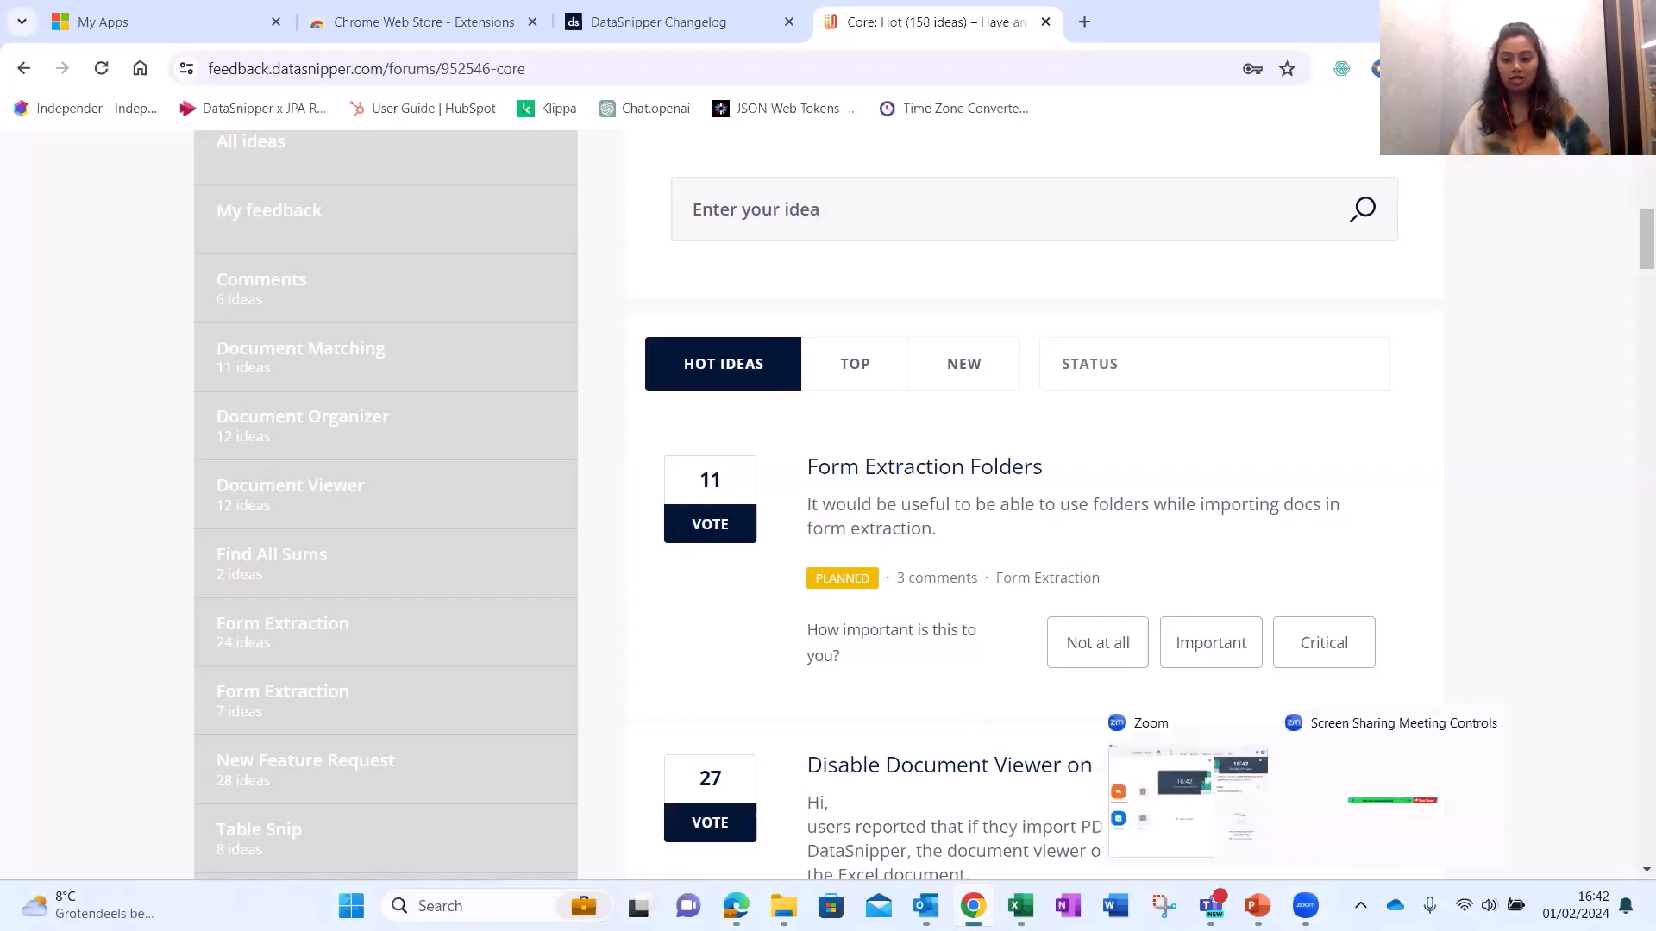
Present slide 4, the 'Any questions?' Q&A slide, as a full-screen slideshow in PowerPoint.
mouse_move(1257, 905)
click(1271, 806)
click(149, 670)
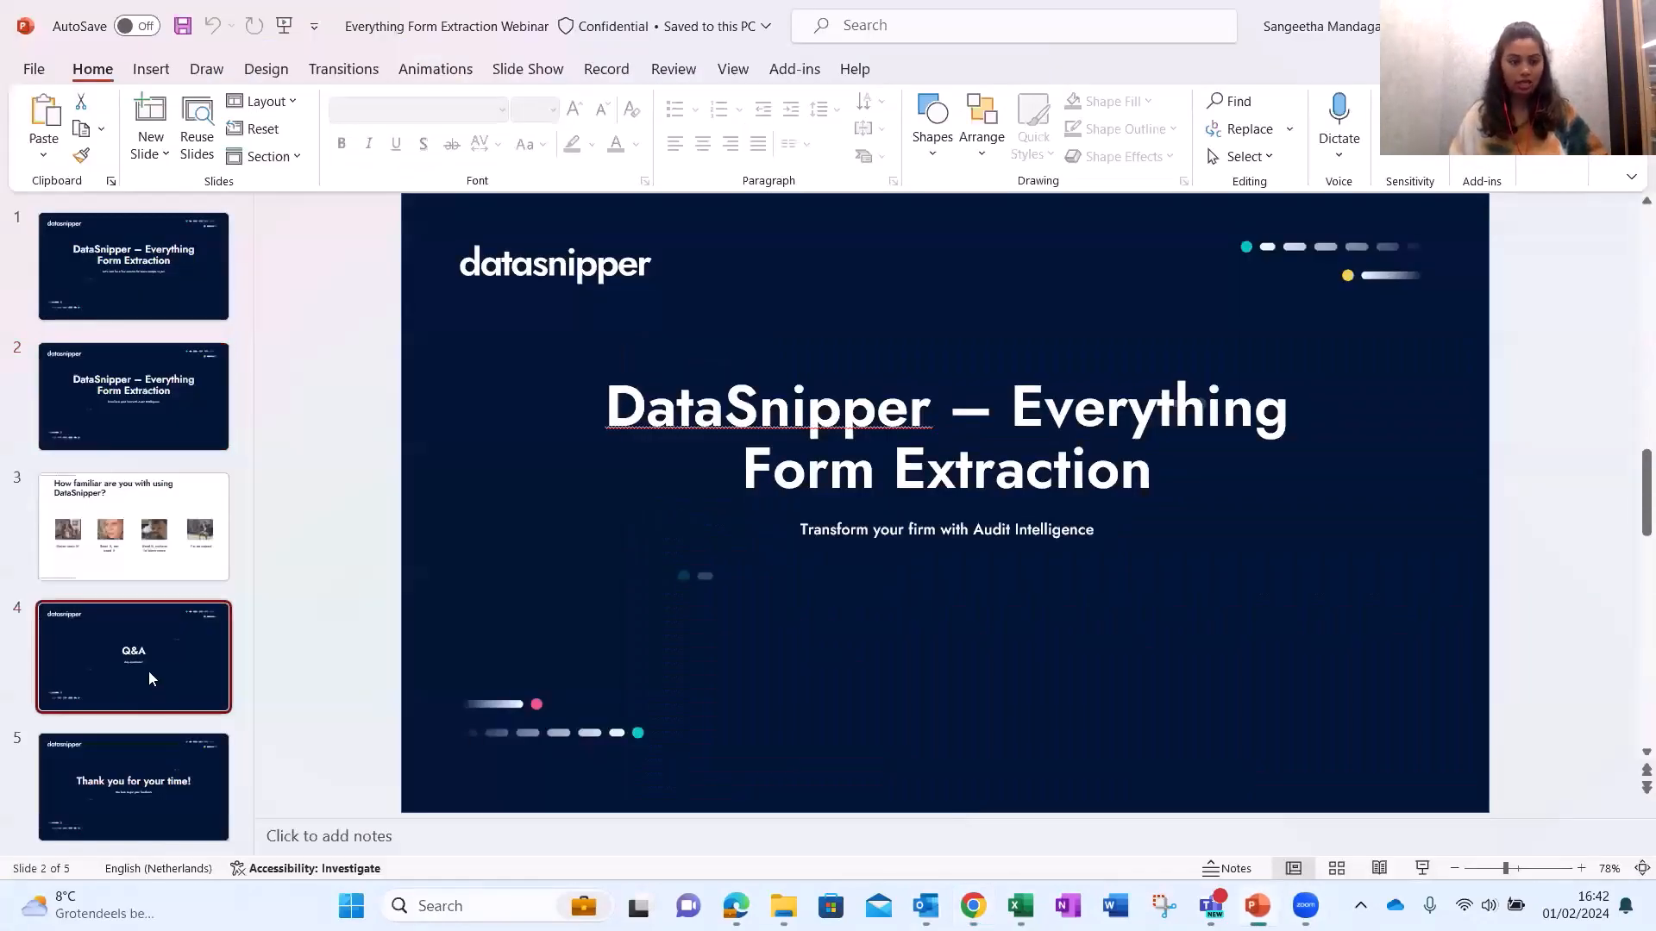
click(1422, 869)
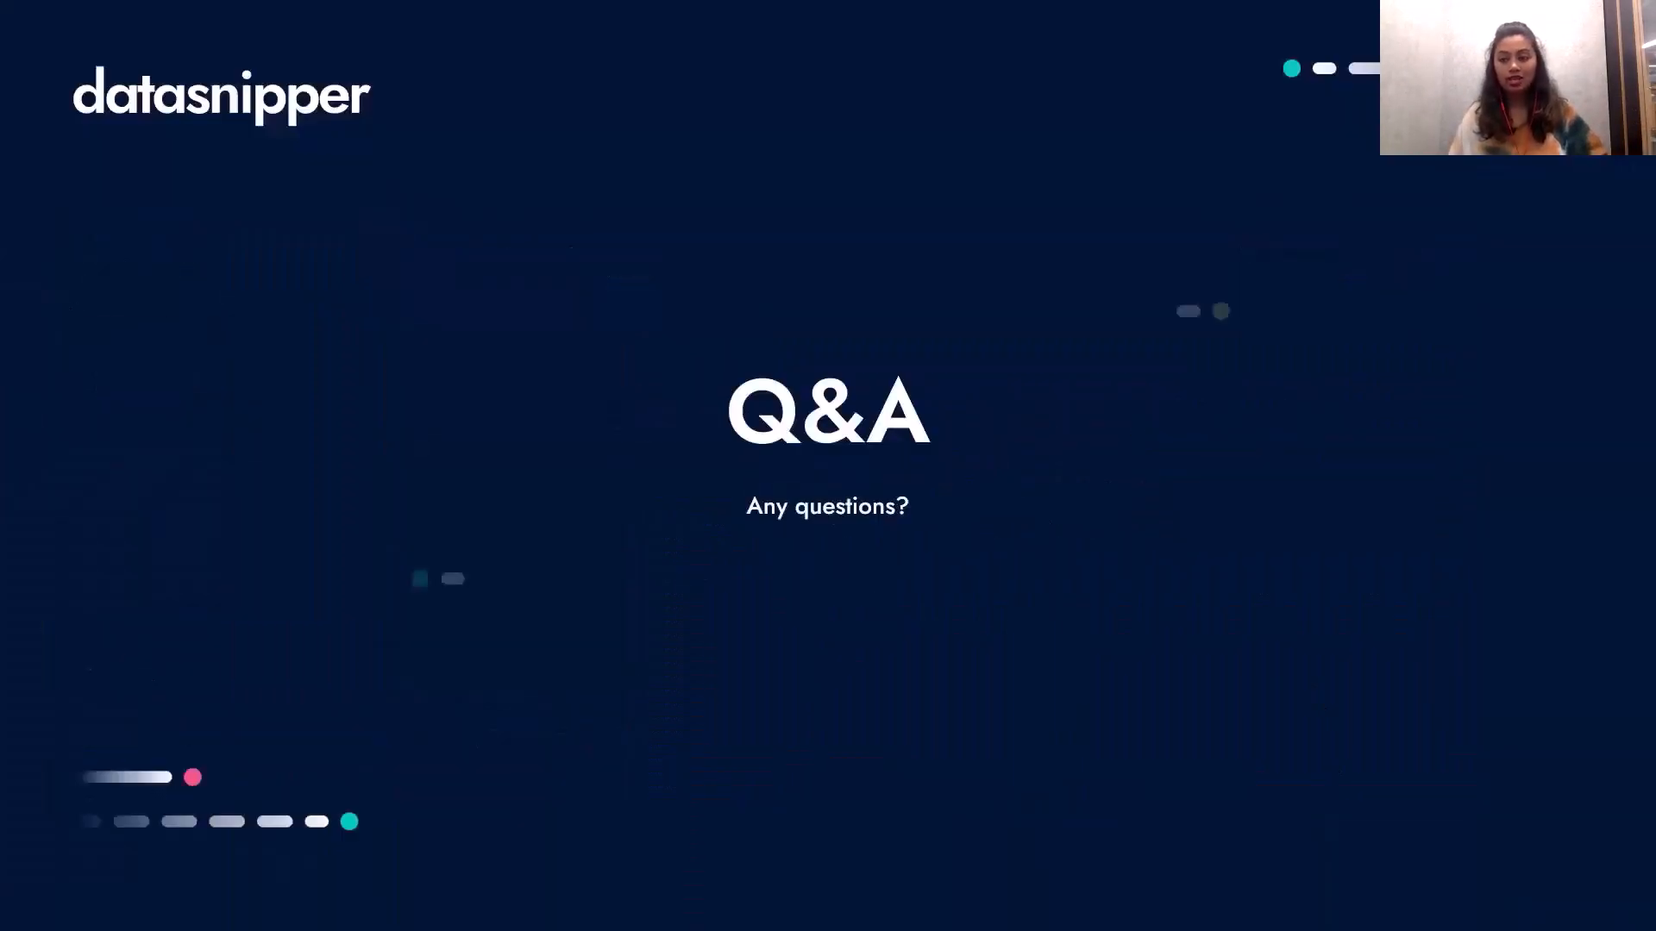